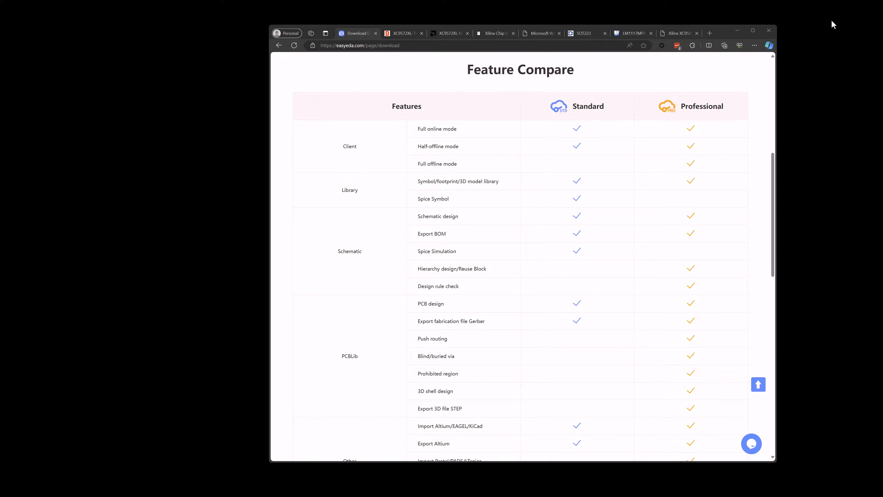
- Switch to EasyEDA and look through the projects in the MCU, FPGA and MISC folders under EasyEDA PRO
left_click(737, 31)
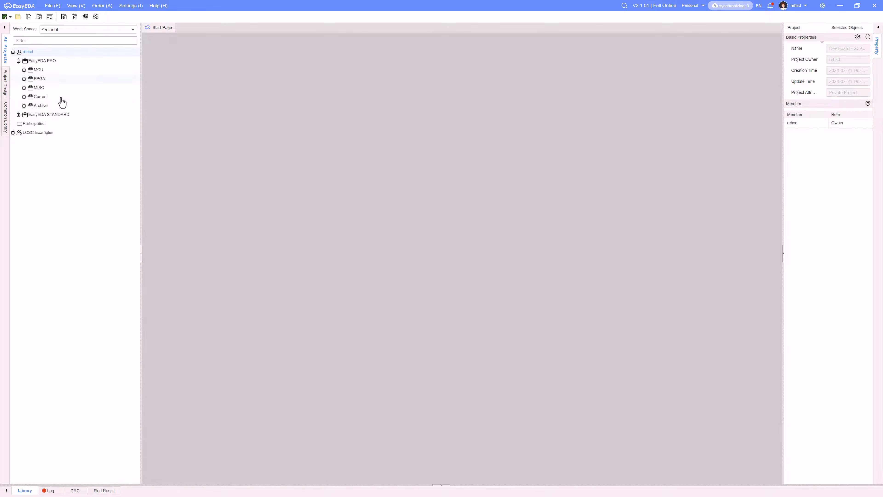
left_click(24, 69)
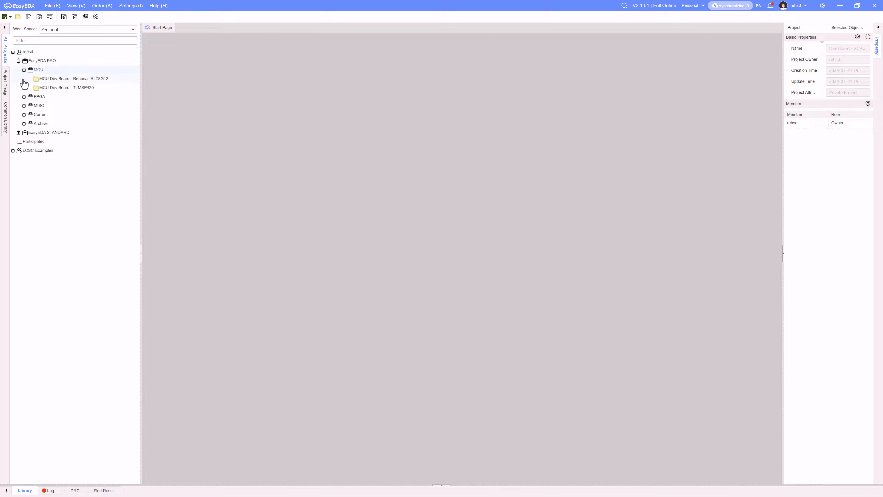
left_click(24, 98)
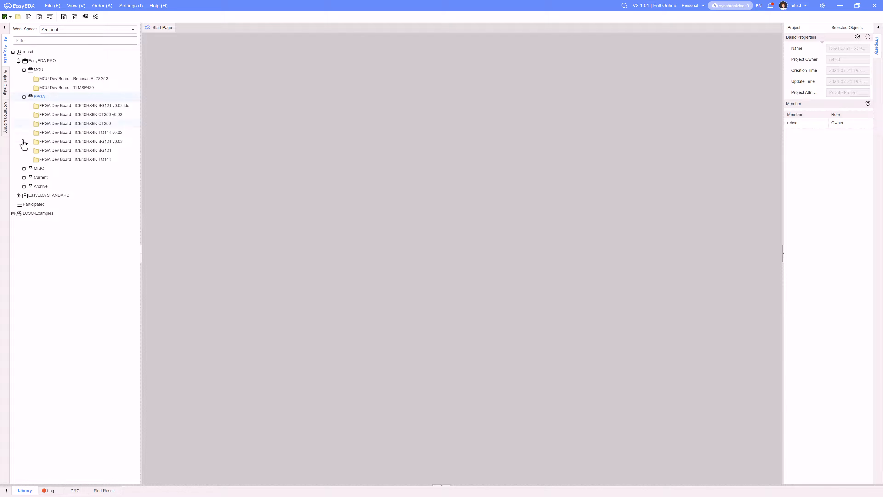
left_click(23, 169)
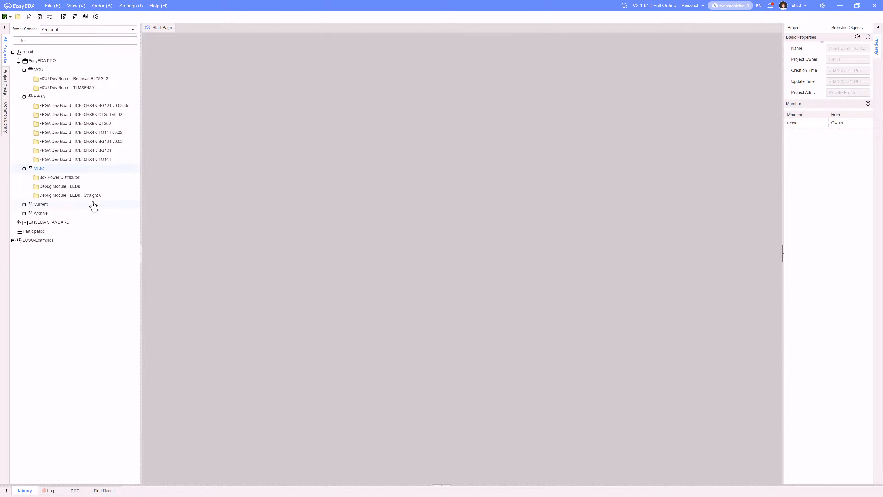
left_click(24, 70)
left_click(24, 79)
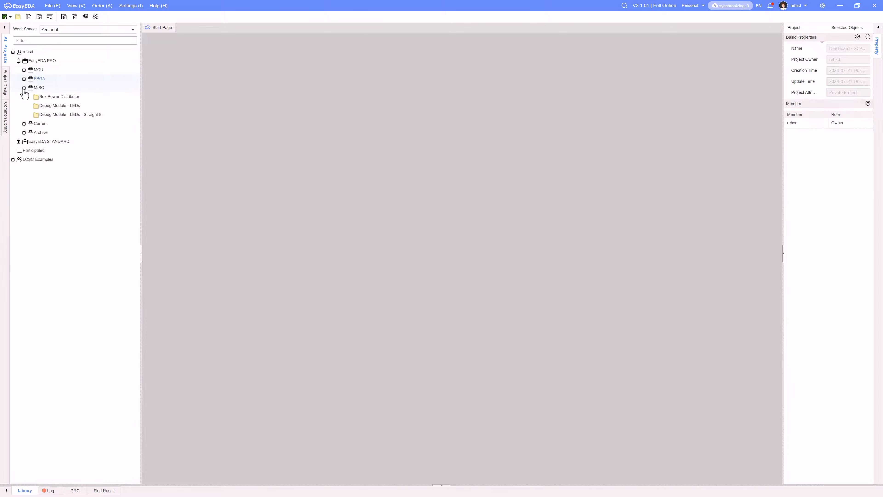
left_click(24, 87)
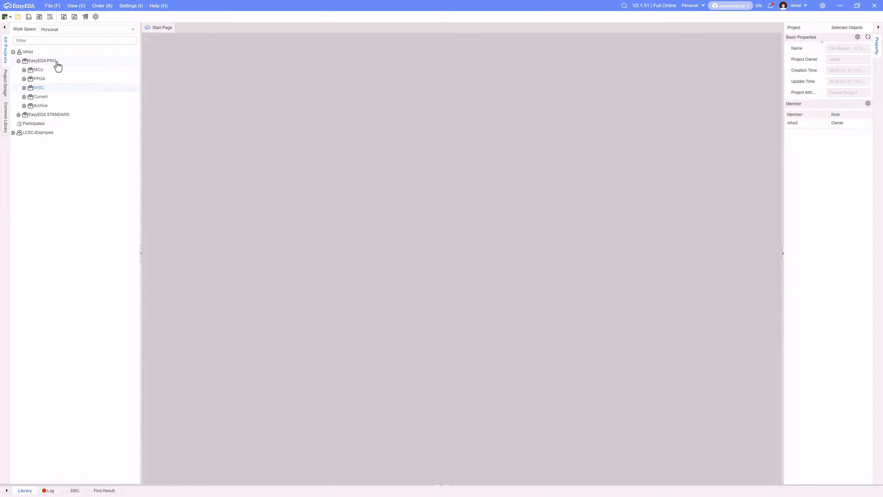
- Start a new project in the EasyEDA PRO folder and review the XC9572XL-7CS48I product attributes on the DigiKey page in the browser
right_click(76, 64)
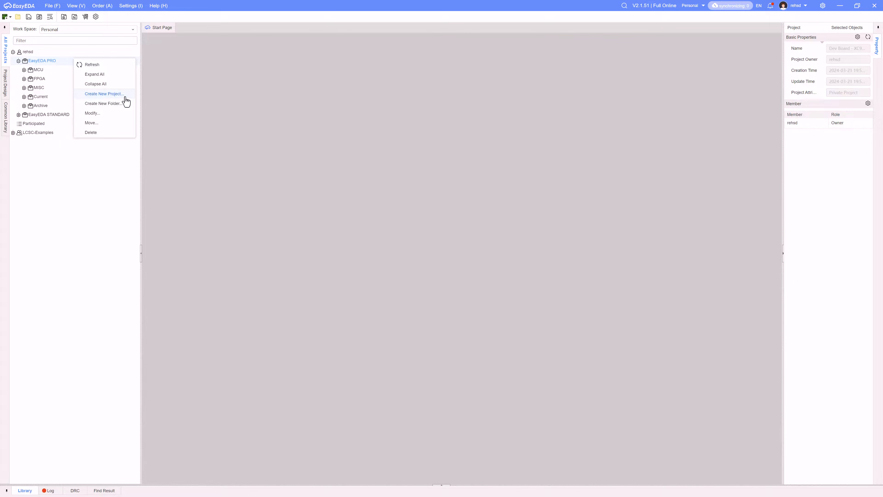
left_click(118, 94)
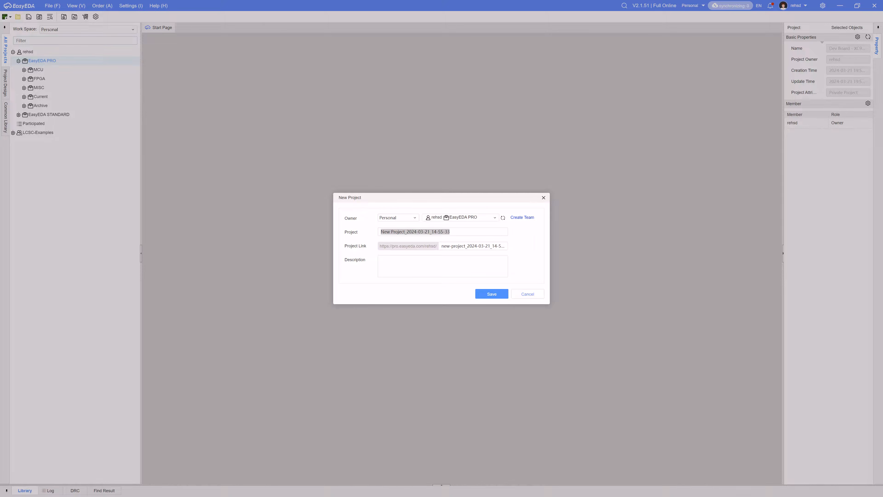
key("alt+Tab")
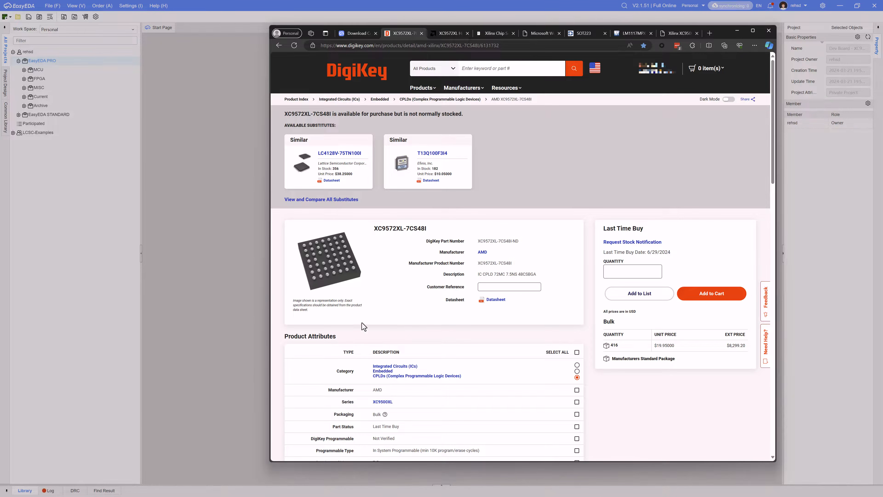
scroll(371, 310, "down", 3)
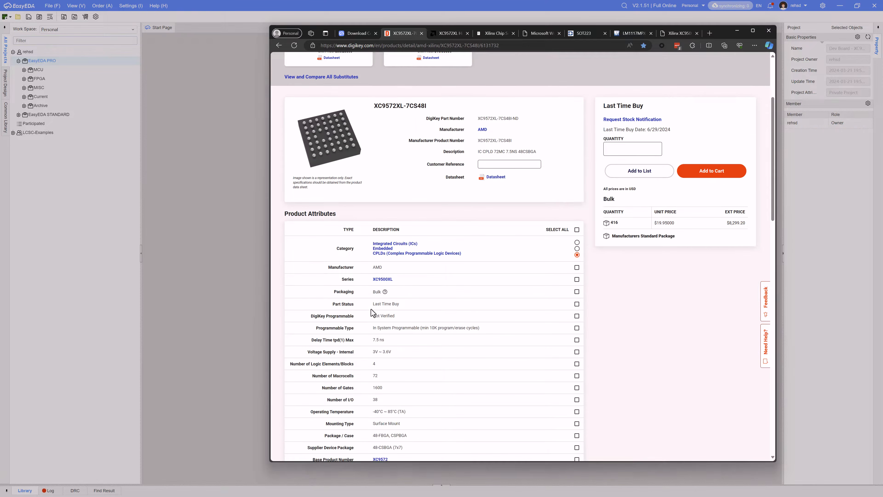
scroll(371, 309, "down", 2)
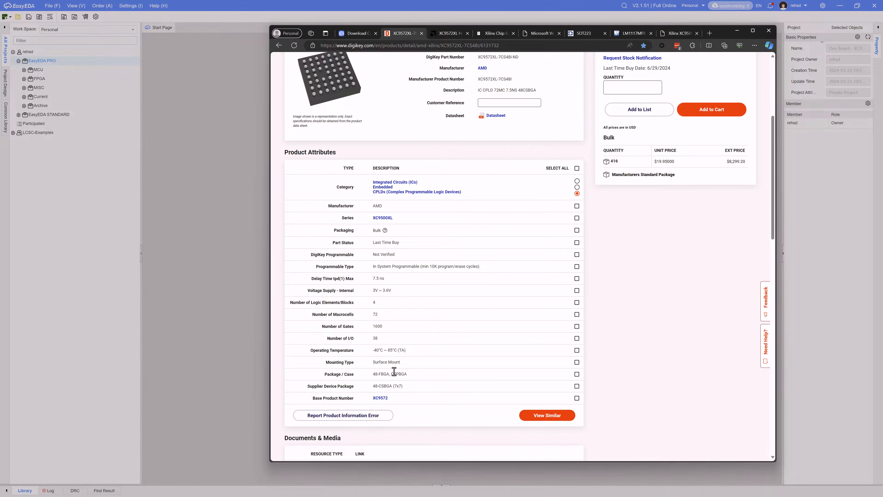
scroll(394, 372, "up", 5)
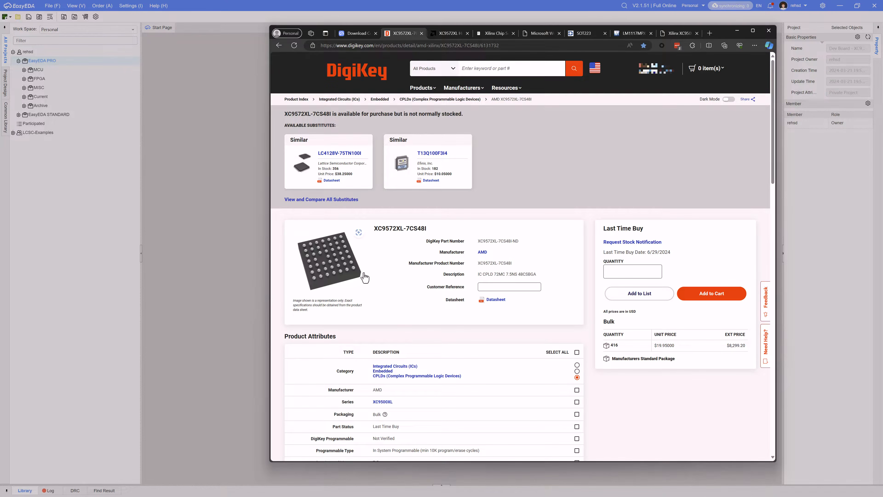
- Copy XC9572XL from the DigiKey part name, name the new EasyEDA project "Dev Board - XC9572XL CPLD" and save it
double_click(379, 228)
key("ctrl+c")
key("alt+Tab")
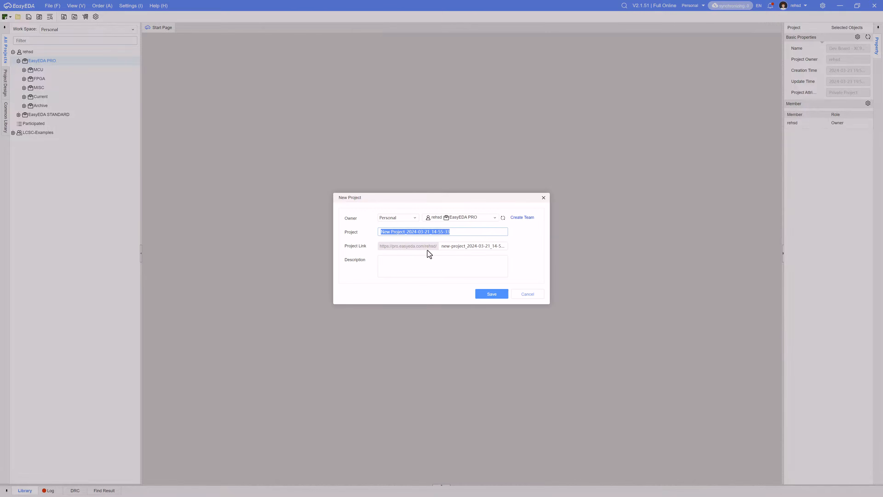
type("De")
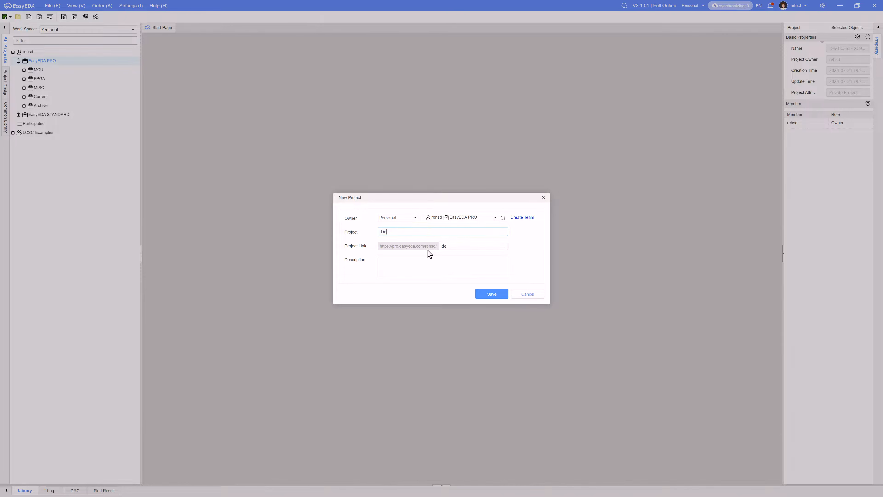
type("v Board -")
key("ctrl+v")
type("CPLD")
left_click(501, 295)
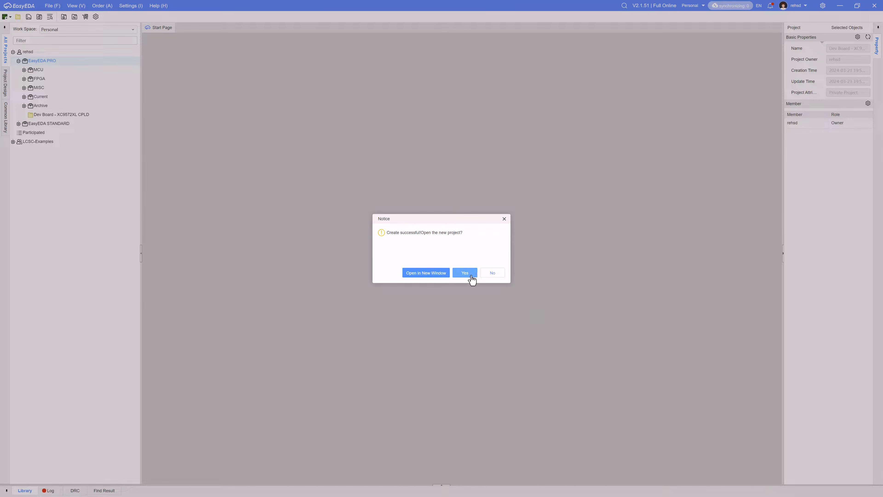
- Open the newly created project and its Schematic1 drawing
left_click(465, 274)
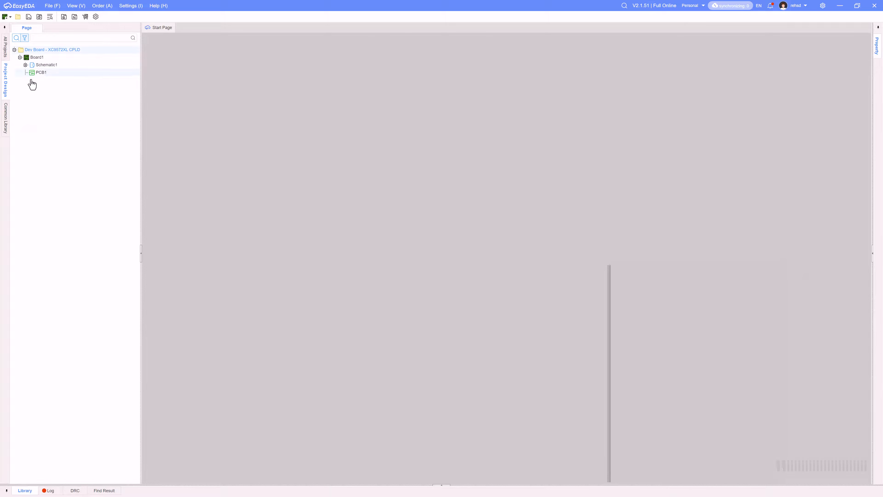
double_click(55, 65)
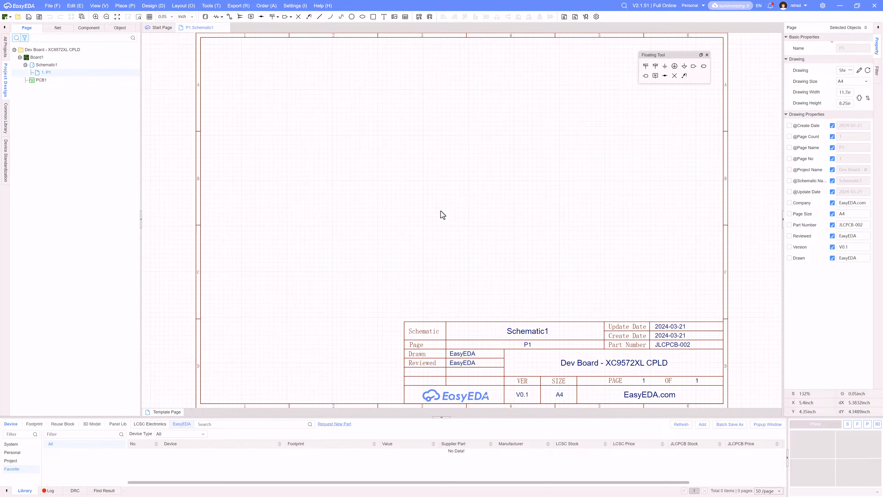
- Look through the common library's schematic symbols, from resistors and capacitors to connectors, switches and power management ICs
left_click(6, 120)
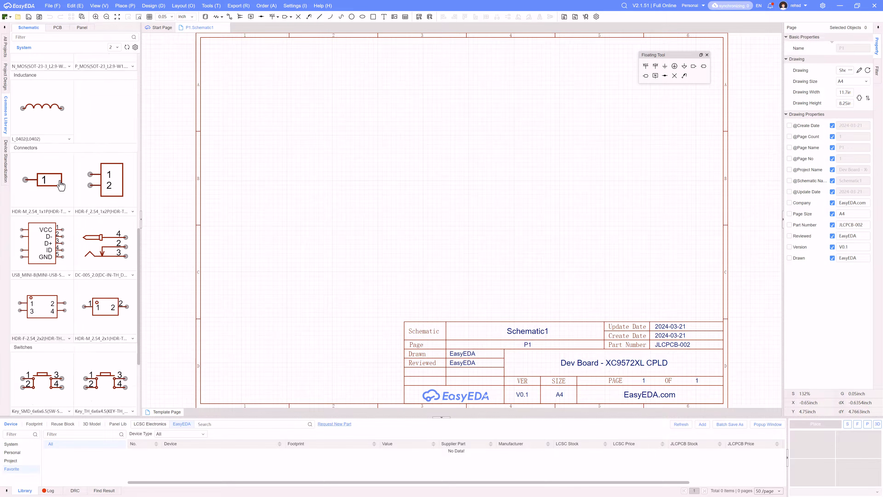
scroll(61, 186, "up", 10)
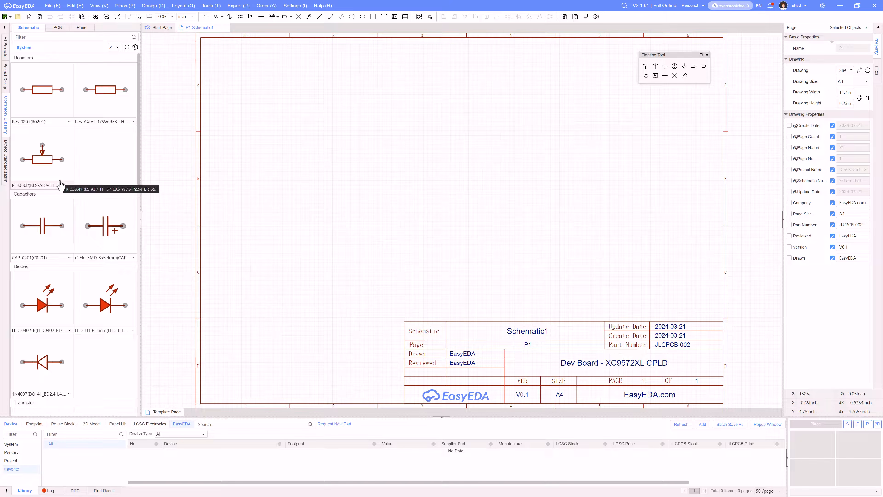
scroll(60, 184, "down", 8)
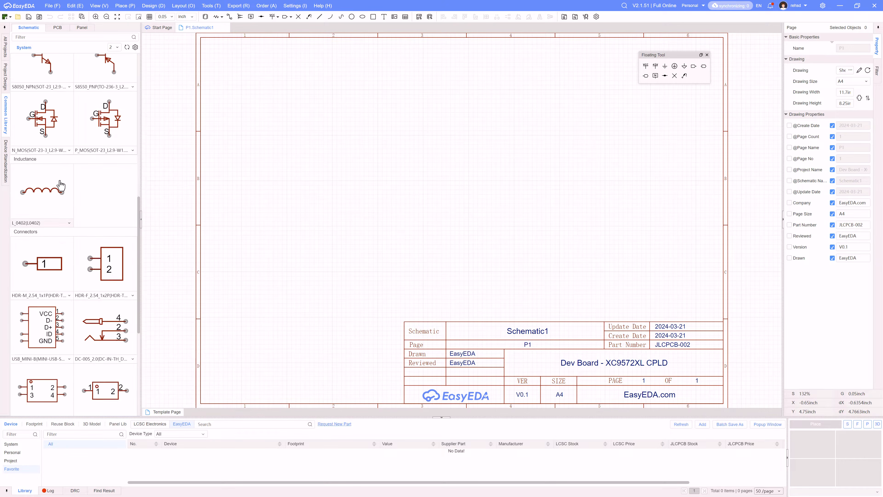
scroll(60, 184, "up", 6)
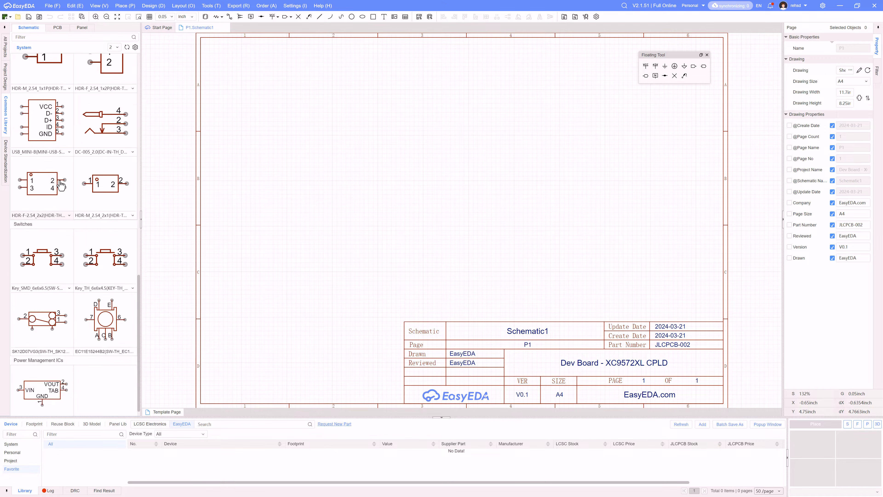
scroll(60, 185, "up", 5)
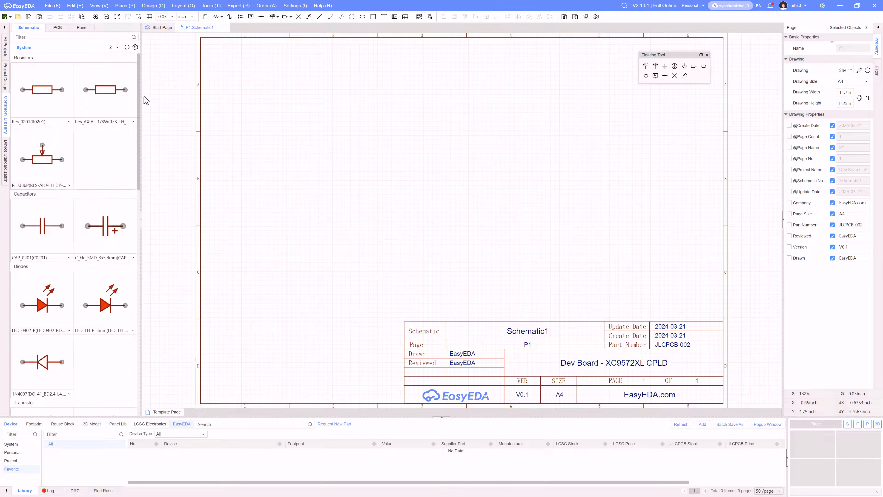
- Search the EasyEDA device library for XC9572XL
key("alt+Tab")
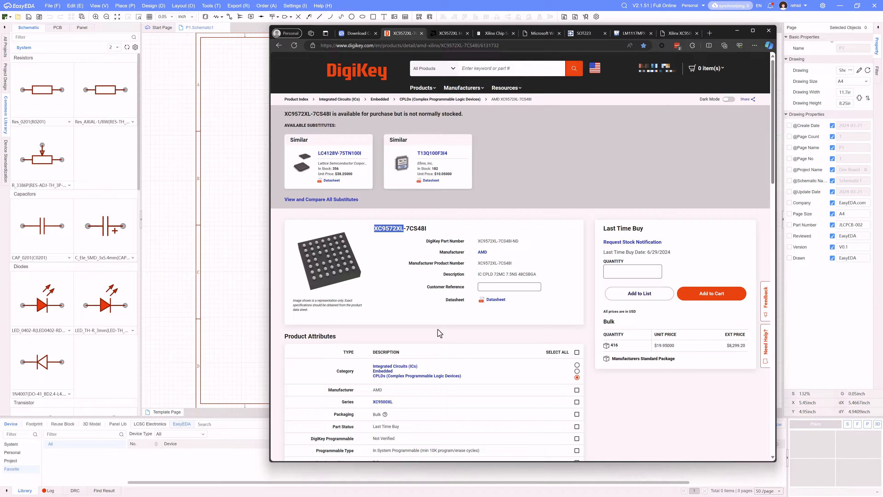
key("alt+Tab")
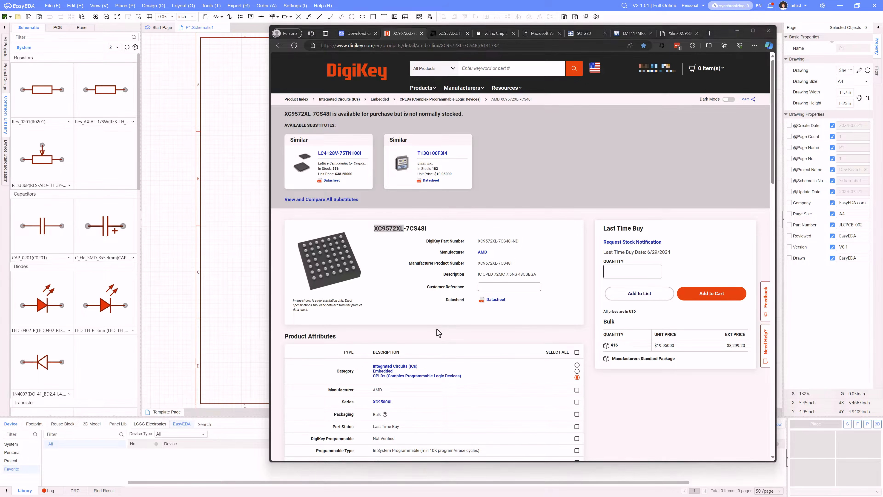
left_click(205, 17)
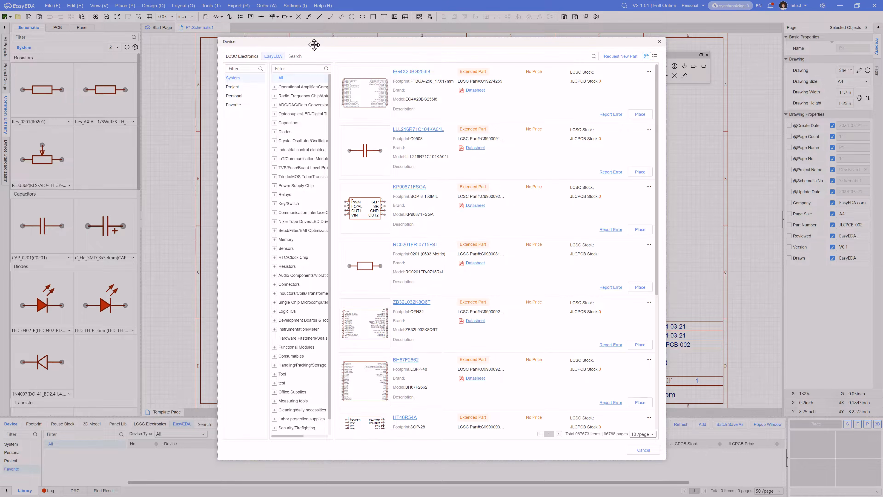
left_click_drag(319, 52, 405, 58)
left_click(406, 58)
key("ctrl+v")
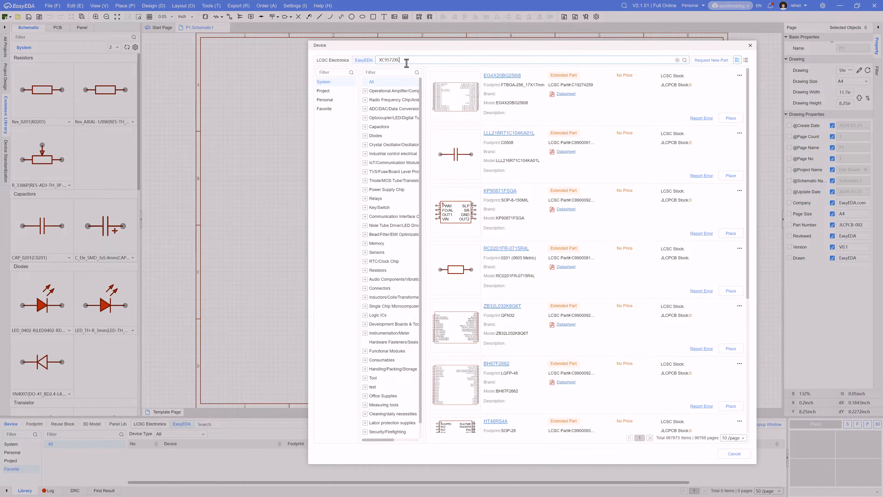
key("Return")
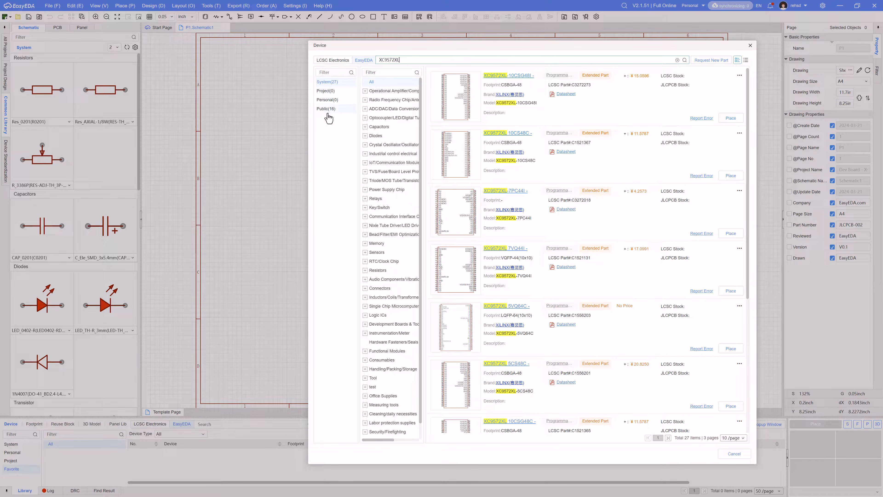
- Compare the XC9572XL devices offered in the Public library with those in the System library
left_click(335, 110)
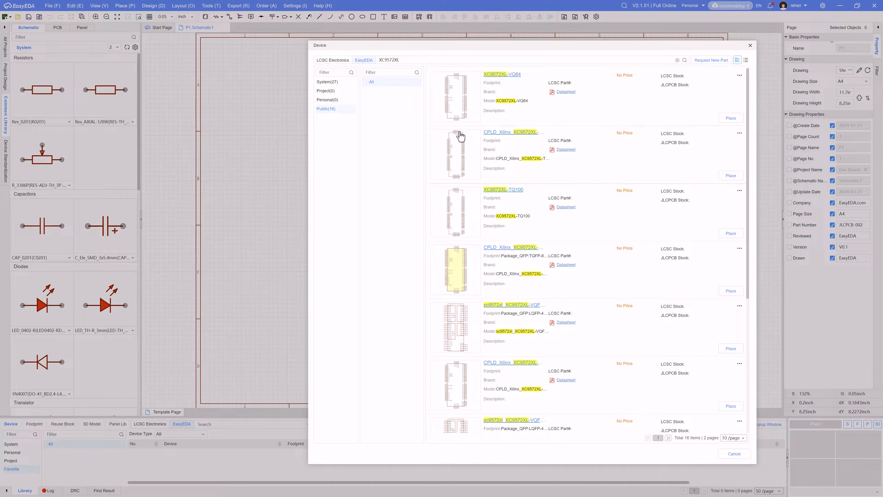
scroll(520, 286, "down", 3)
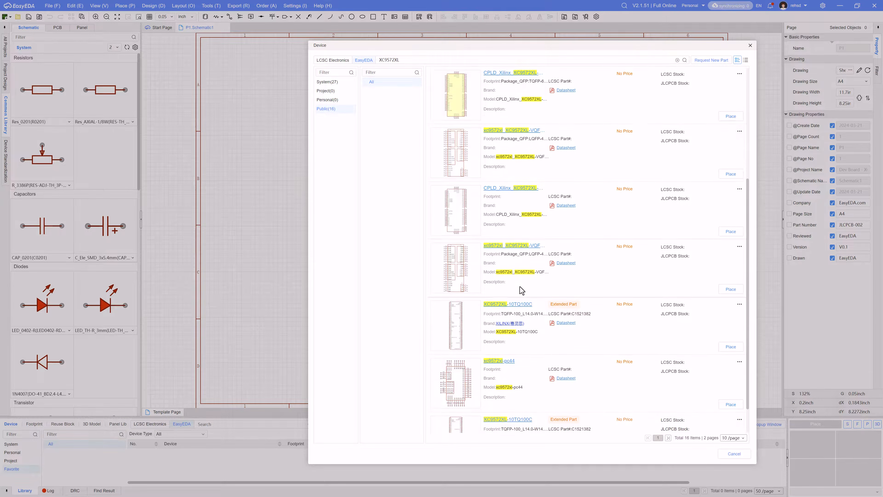
scroll(520, 287, "up", 3)
scroll(518, 287, "up", 1)
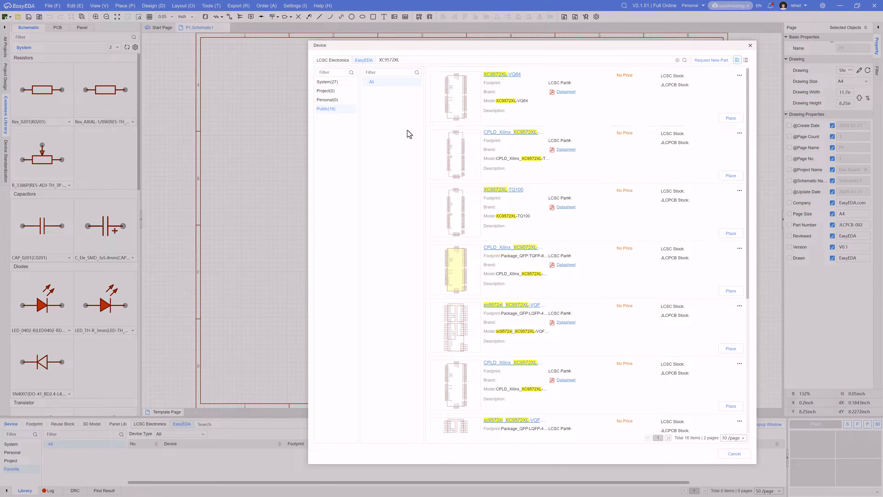
left_click(330, 83)
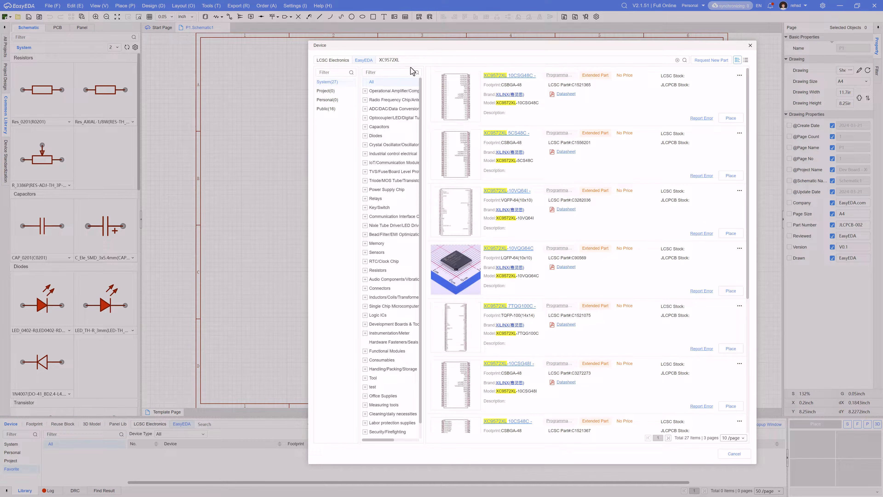
scroll(520, 209, "down", 2)
scroll(520, 213, "up", 2)
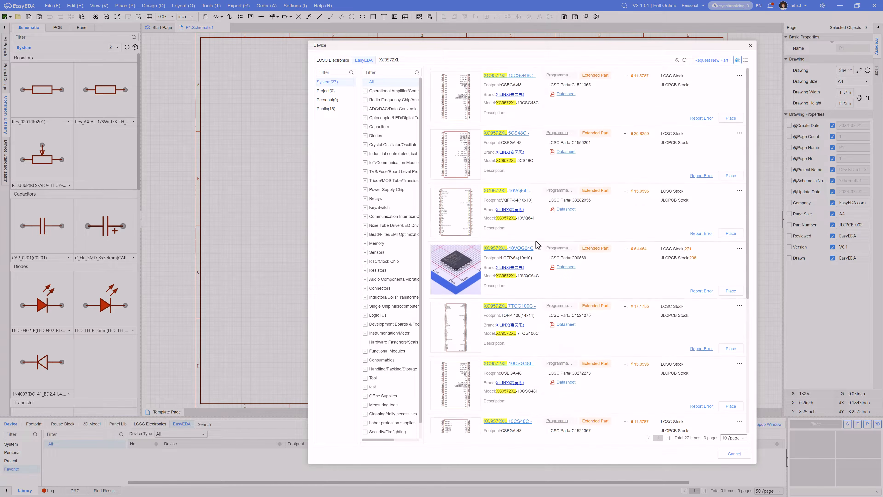
- Copy the manufacturer product number XC9572XL-7CS48I from the DigiKey page in the browser and search the EasyEDA device library for it
key("alt+Tab")
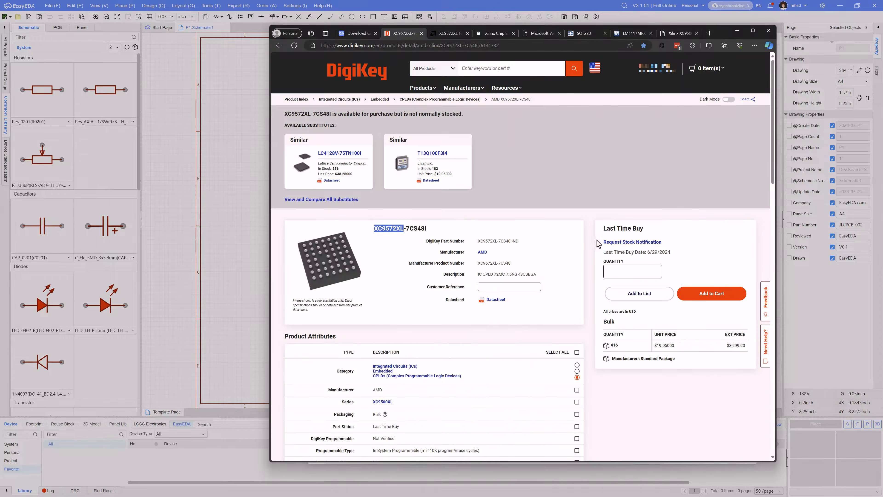
double_click(508, 263)
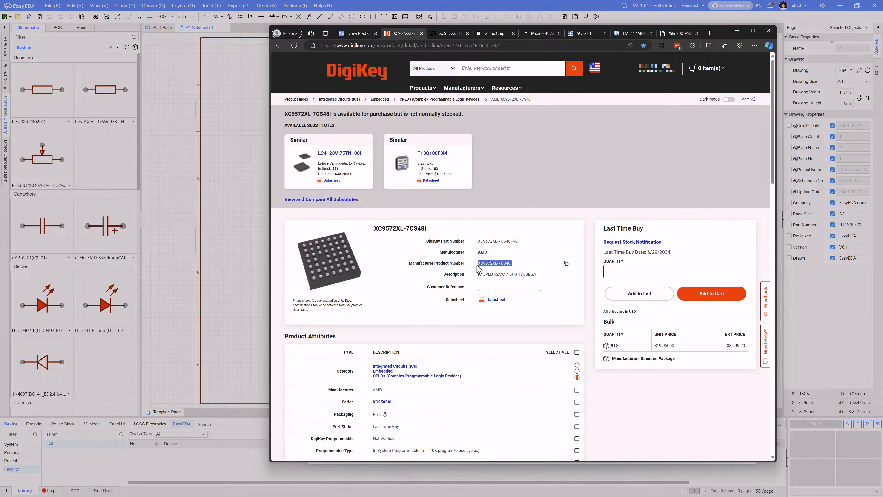
key("alt+Tab")
double_click(435, 61)
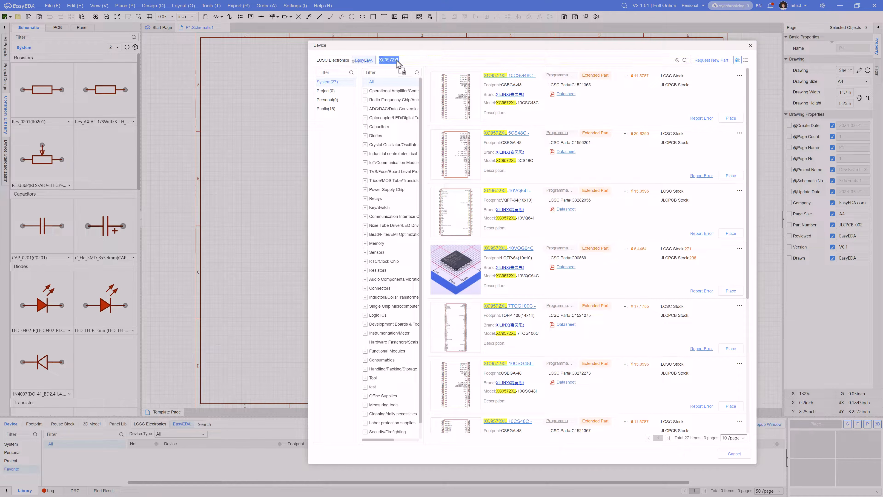
type("XC9572XL-7CS48I")
key("Home")
key("Delete")
key("Delete")
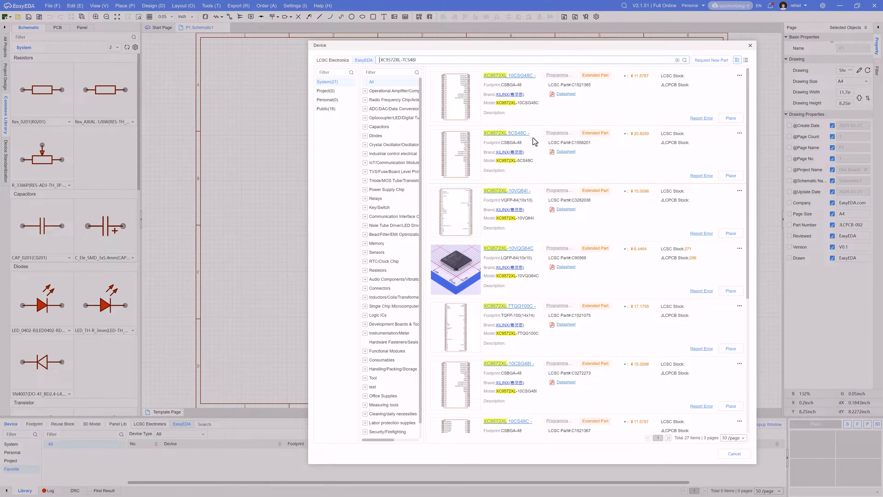
left_click(684, 62)
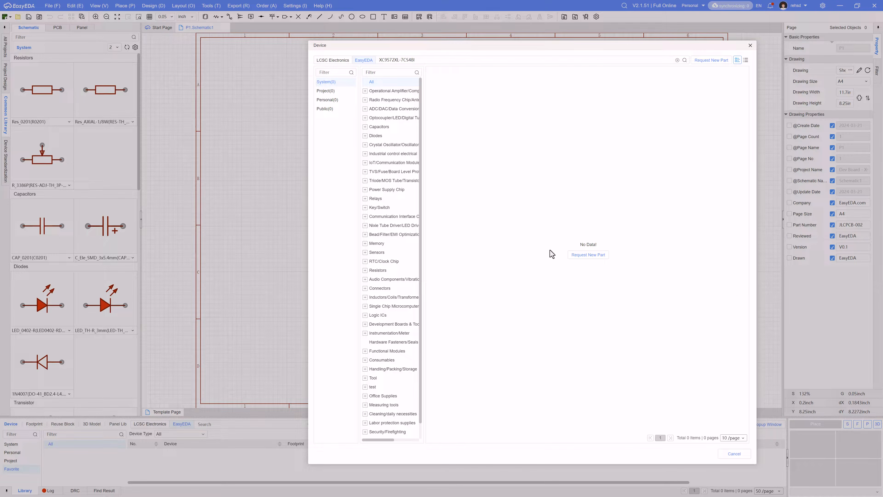
- Shorten the device search term to XC9572XL-7C and rerun the search
left_click(434, 61)
left_click_drag(428, 61, 404, 62)
key("BackSpace")
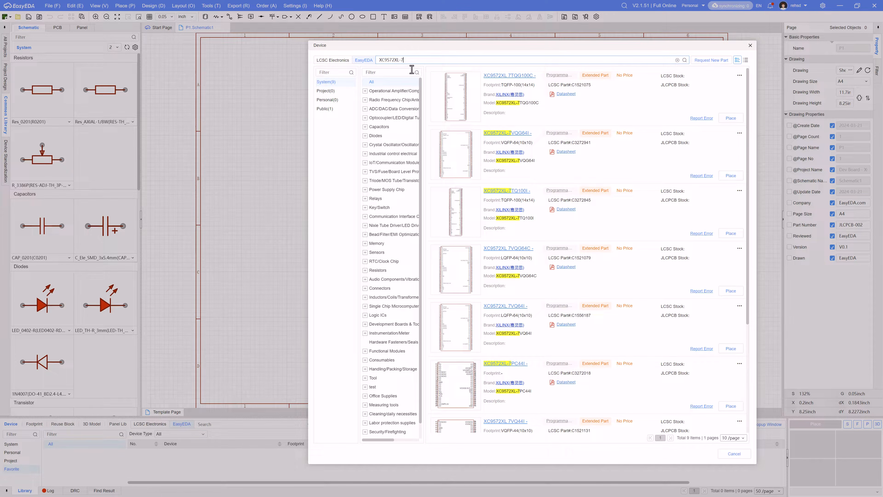
key("ctrl+z")
left_click(423, 60)
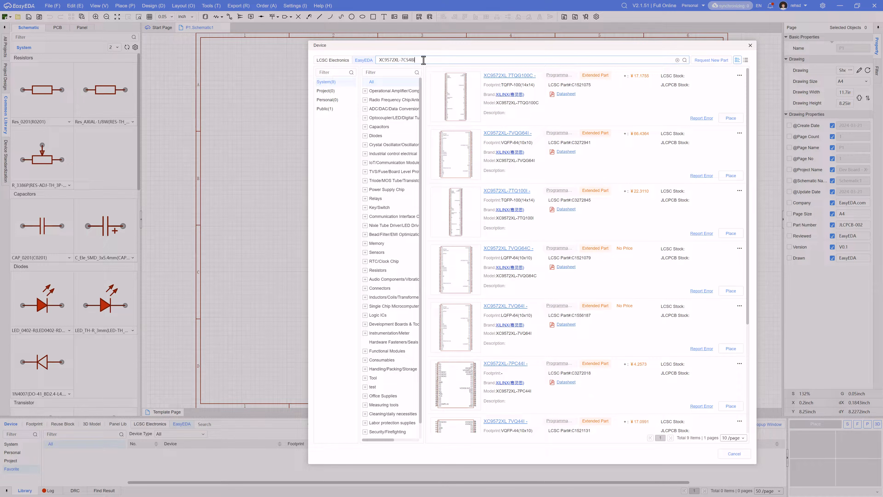
key("Return")
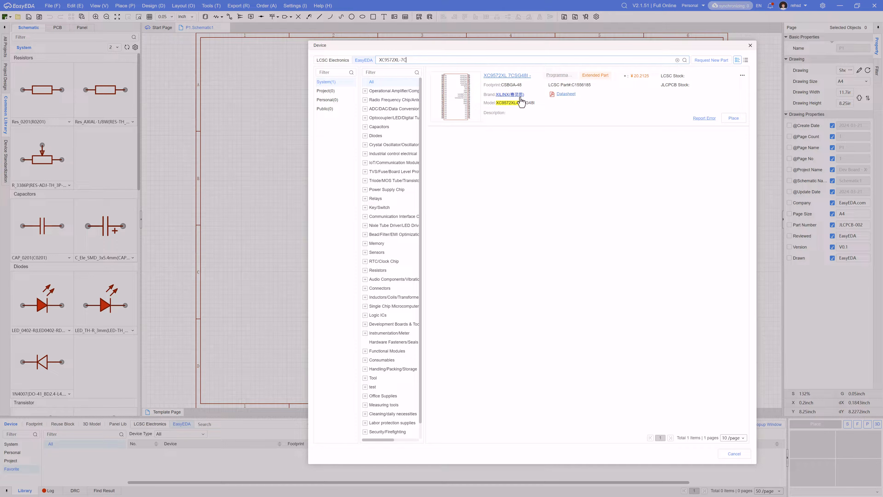
- Move the Device dialog aside and compare the XC9572XL-7CSG48I entry with the XC9572XL-7CS48I listing on DigiKey
left_click_drag(466, 43, 312, 39)
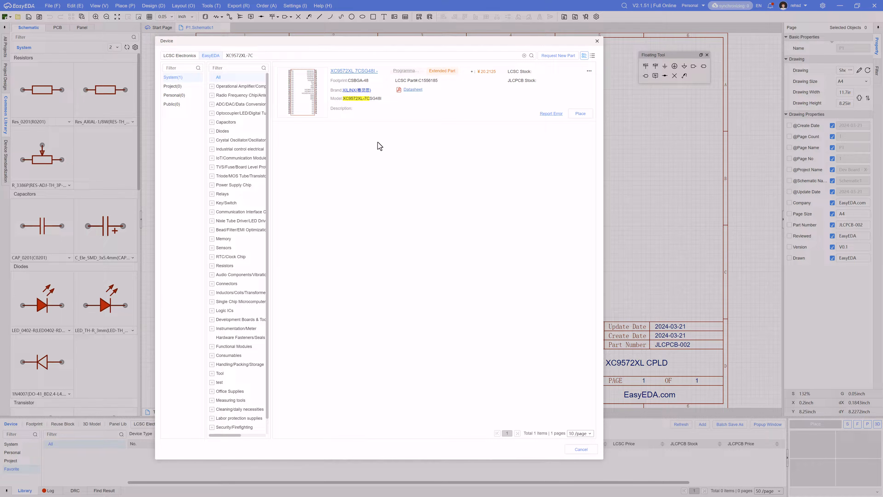
key("alt+Tab")
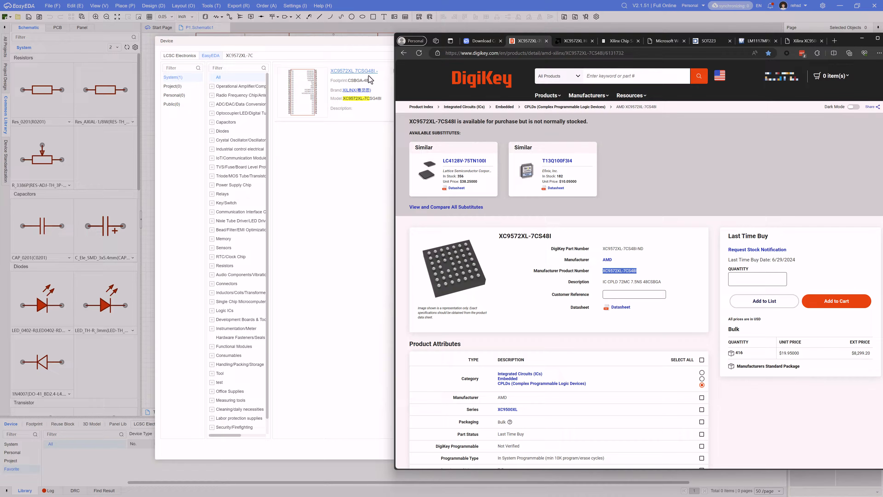
left_click(363, 43)
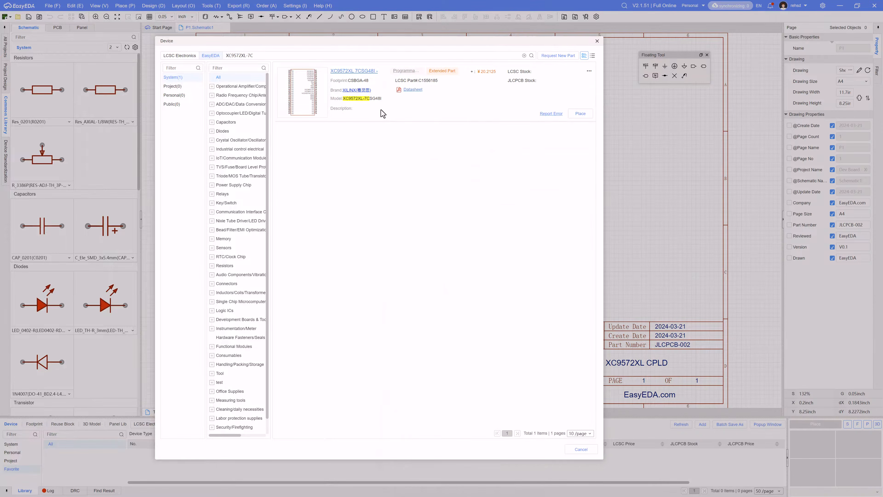
- Place one XC9572XL-7CSG48I device on the schematic sheet at about X 2.95 inch, Y 5.55 inch, and end placement
left_click(573, 120)
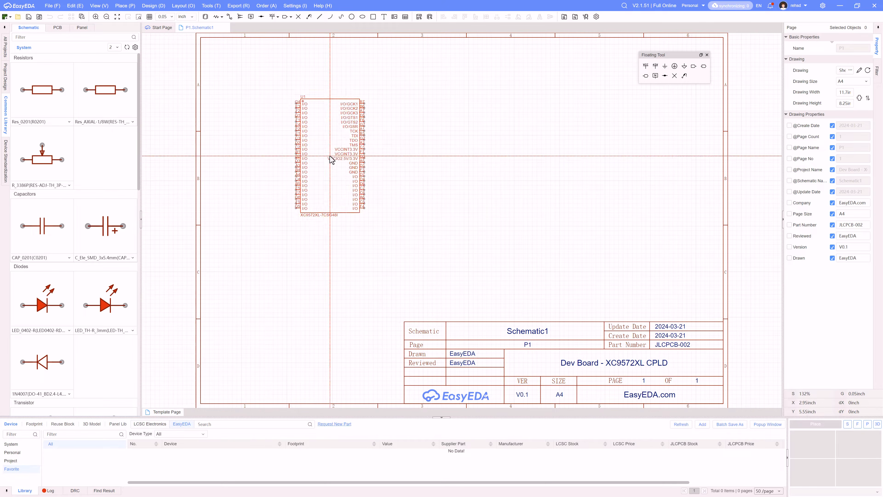
left_click(331, 160)
key("Escape")
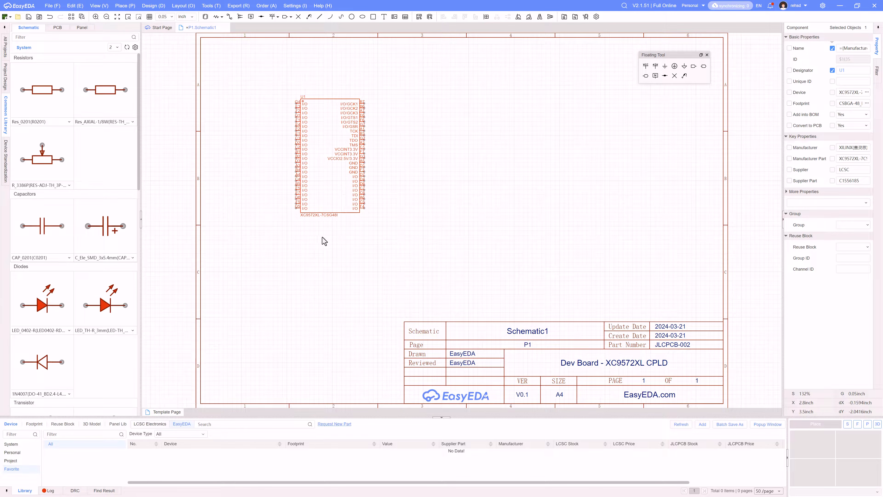
- Examine the pin numbers and I/O, JTAG, power and ground pin names on the placed CPLD symbol
left_click_drag(326, 205, 326, 205)
scroll(310, 112, "up", 2)
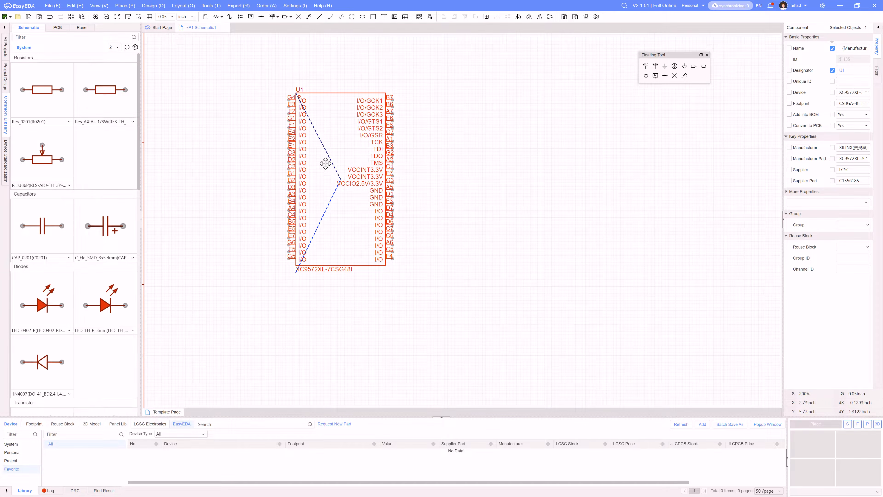
scroll(312, 122, "up", 5)
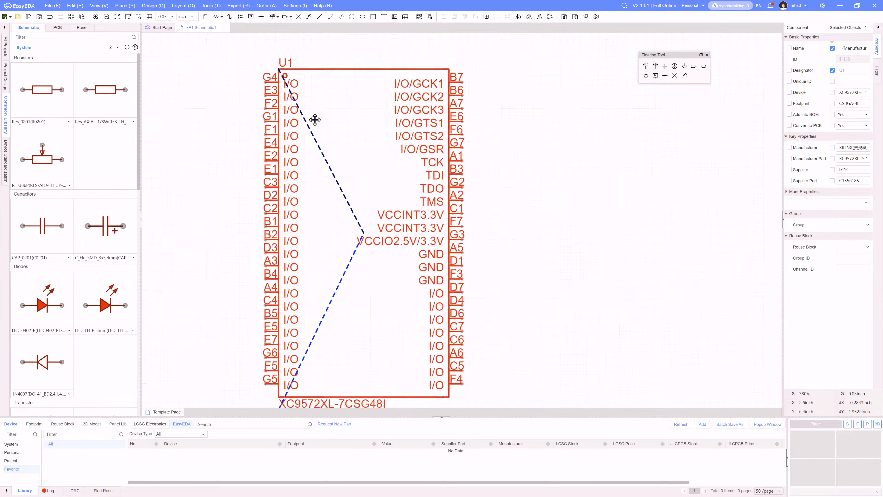
key("Escape")
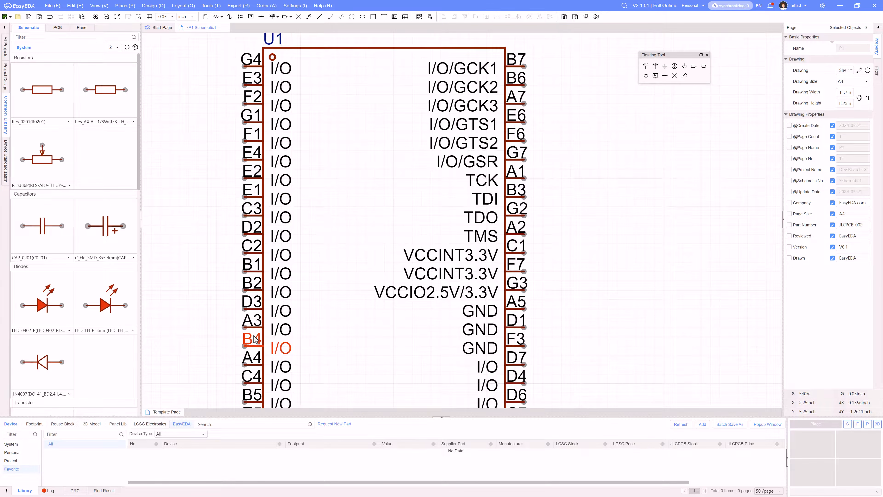
scroll(256, 340, "down", 3)
right_click_drag(237, 334, 264, 248)
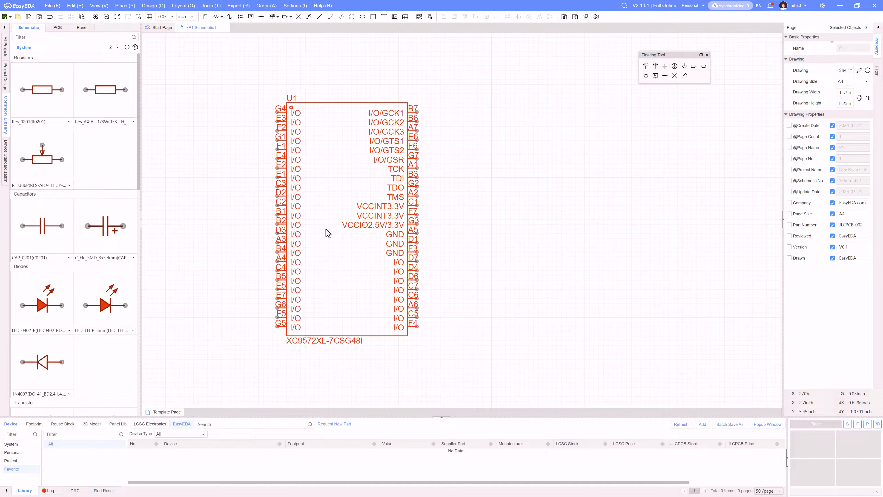
right_click_drag(326, 204, 416, 197)
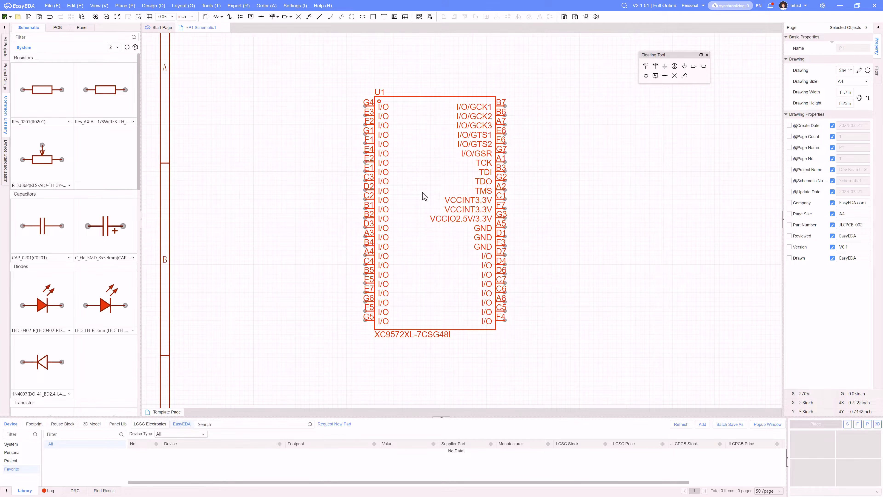
- Switch to the XC9572XL datasheet in the browser and find the CS48 column in the I/O Pins table
key("alt+Tab")
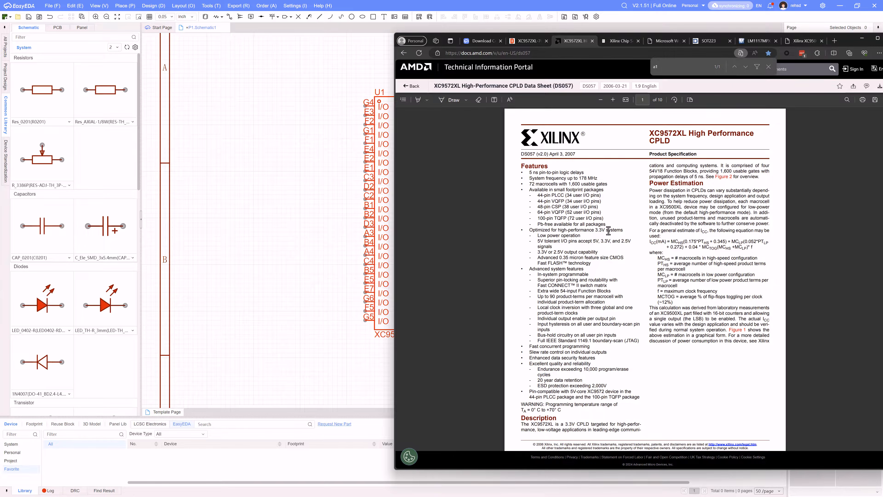
scroll(608, 231, "down", 15)
scroll(609, 235, "down", 15)
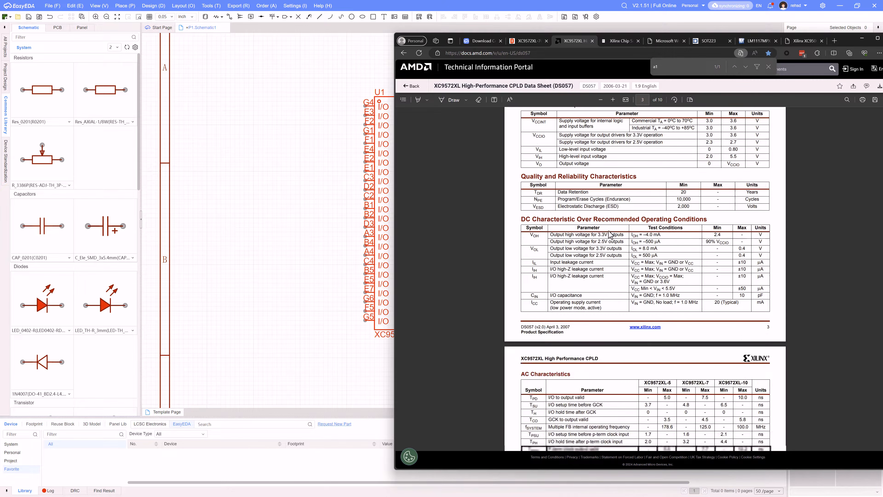
scroll(609, 234, "down", 5)
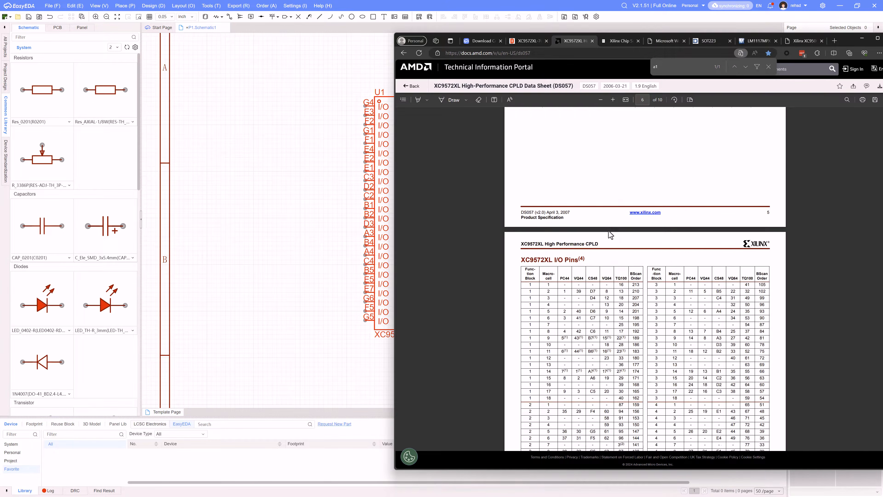
scroll(587, 237, "up", 2)
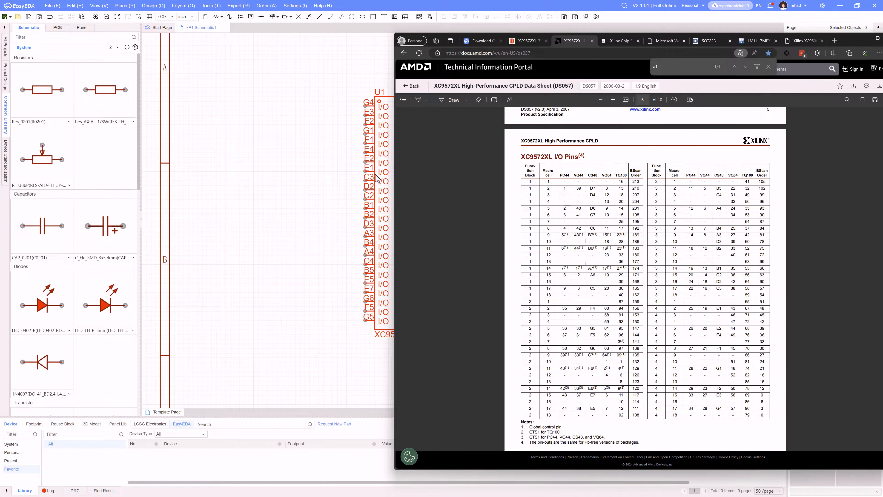
left_click_drag(589, 175, 597, 175)
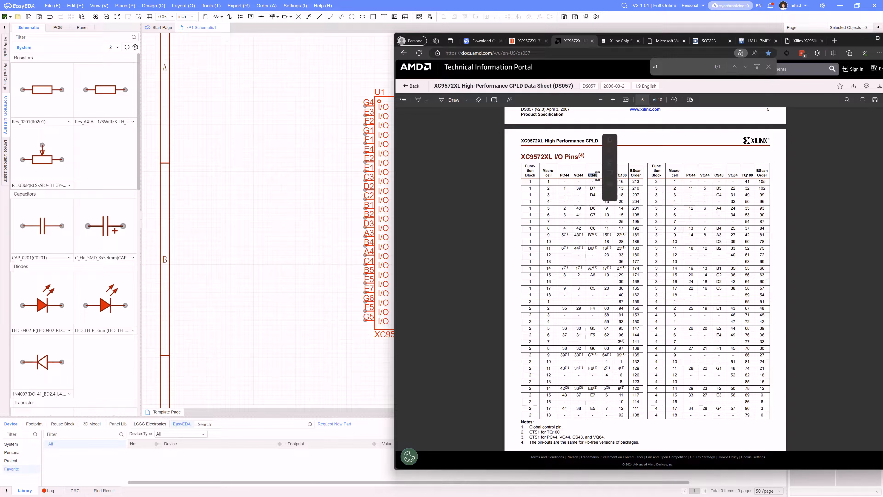
left_click(595, 189)
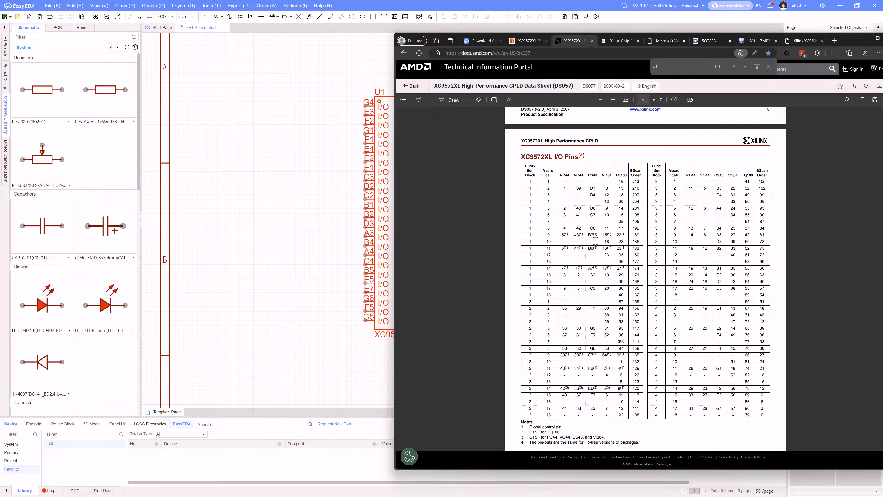
- Read the CS48 pin assignments in the datasheet's I/O Pins table and its Global, JTAG and Power Pins table
scroll(598, 257, "down", 5)
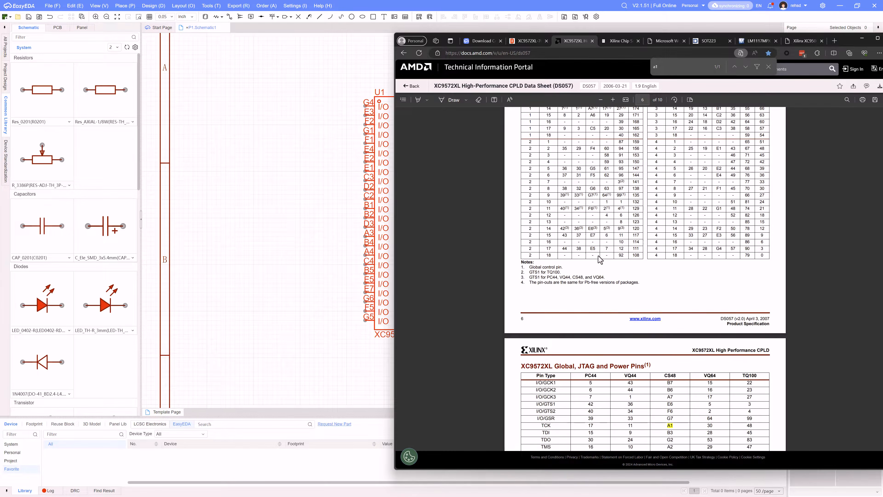
scroll(595, 251, "up", 3)
scroll(595, 250, "up", 2)
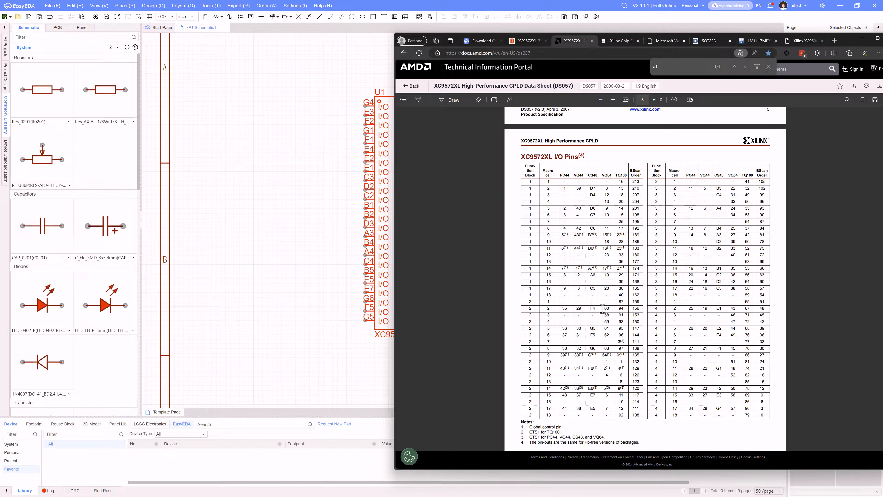
left_click_drag(590, 175, 593, 236)
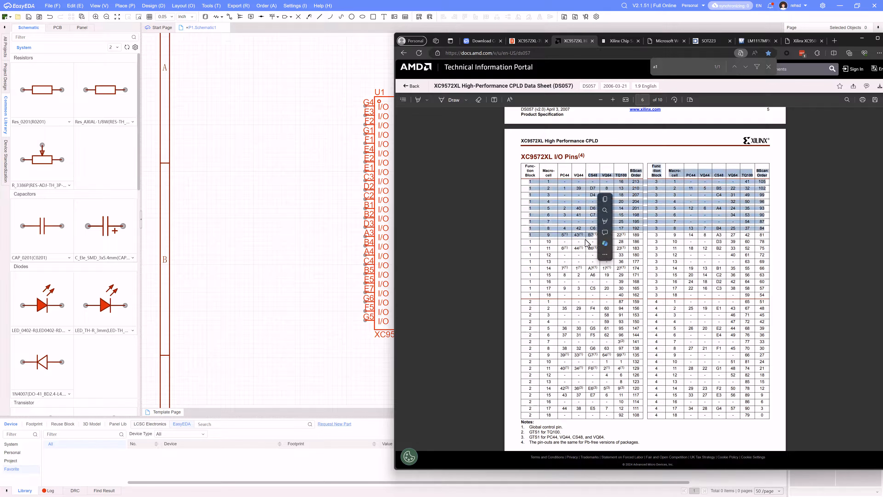
double_click(593, 256)
left_click(590, 200)
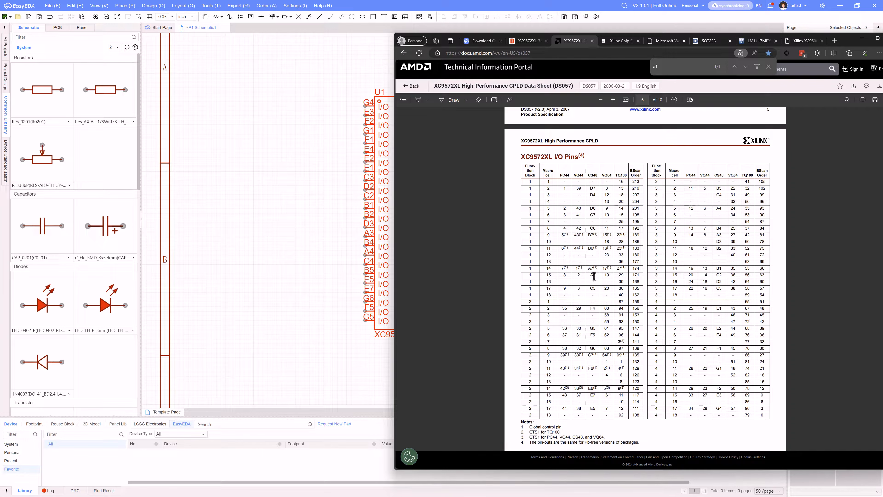
scroll(599, 354, "down", 6)
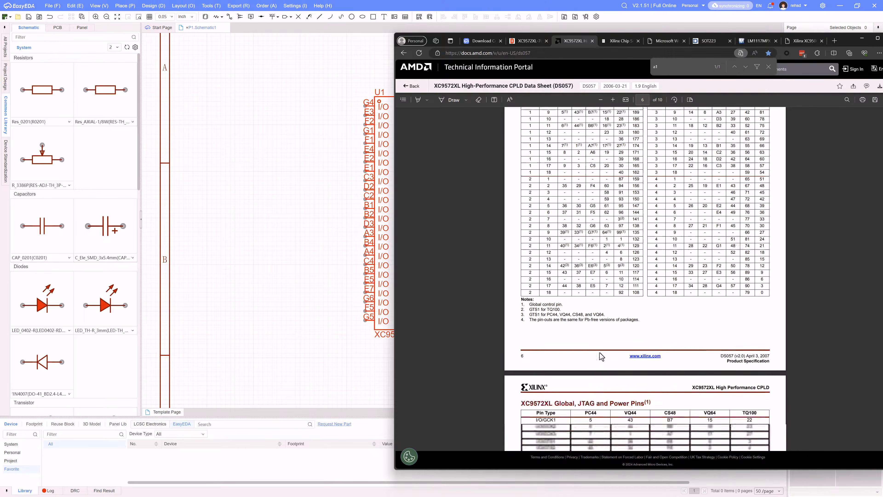
scroll(601, 353, "down", 3)
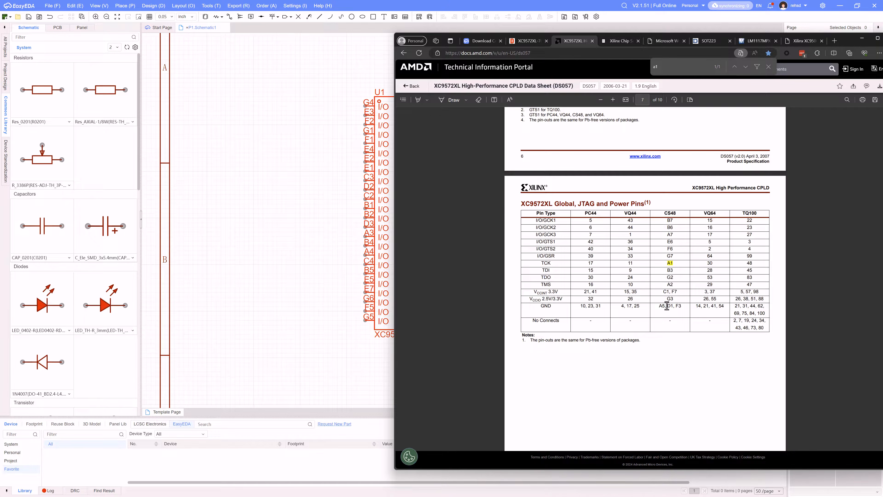
- Look through the datasheet's ordering information and XC9572XL architecture diagram, and return to the EasyEDA schematic
scroll(667, 306, "down", 10)
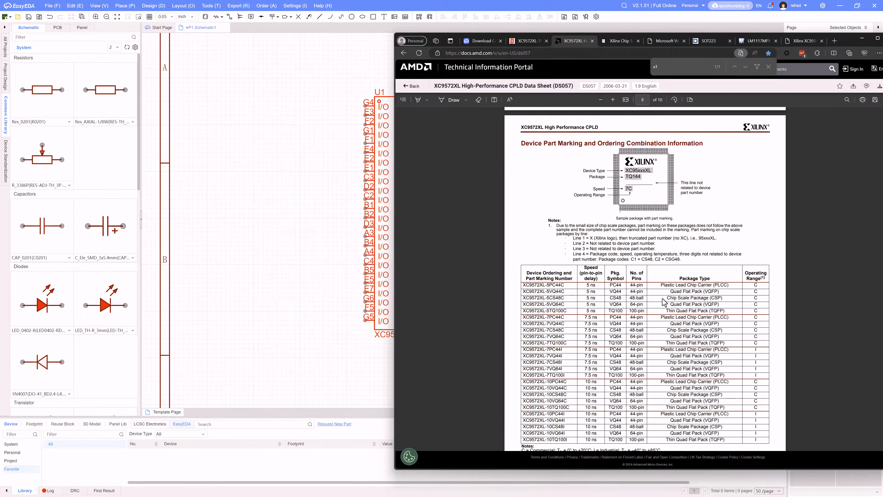
scroll(664, 301, "down", 20)
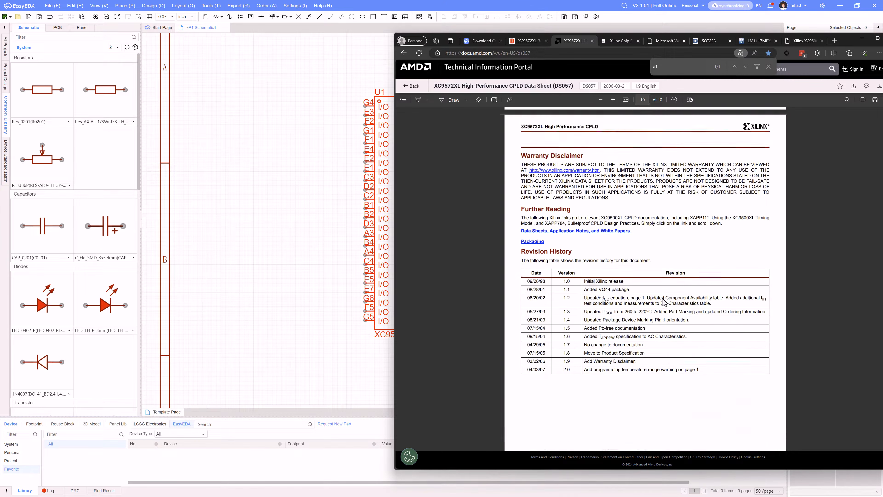
scroll(664, 302, "up", 20)
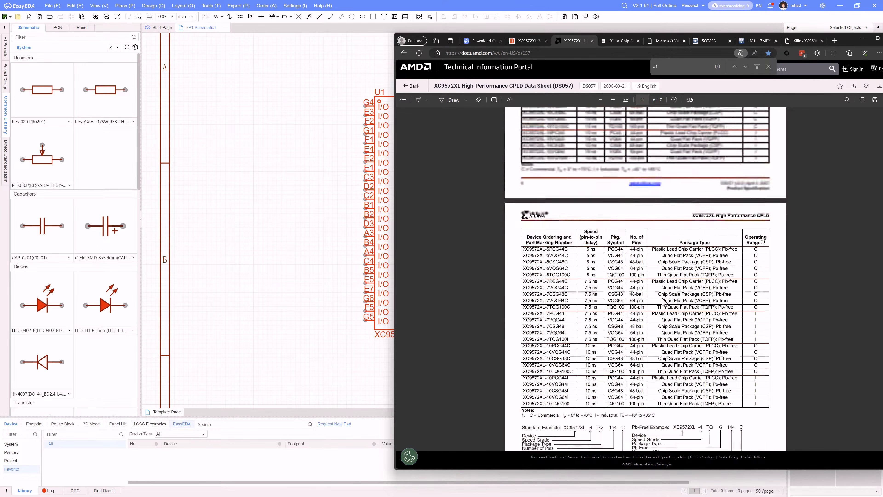
scroll(664, 302, "up", 20)
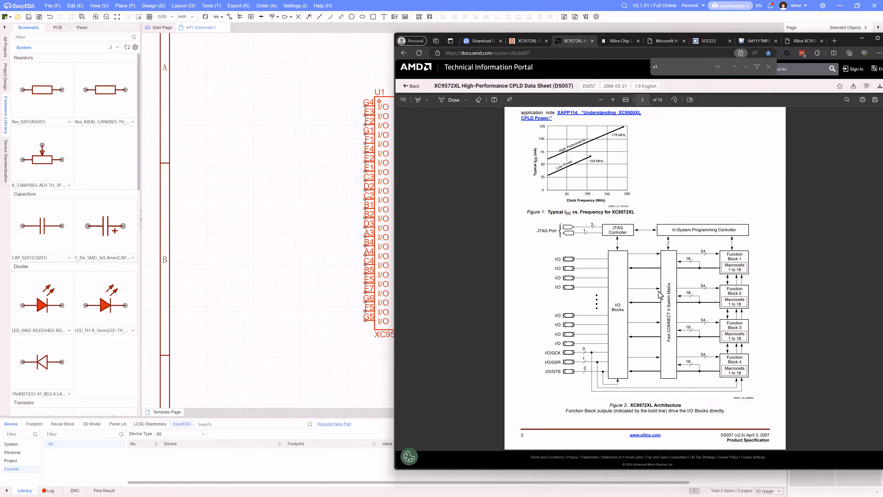
left_click(303, 237)
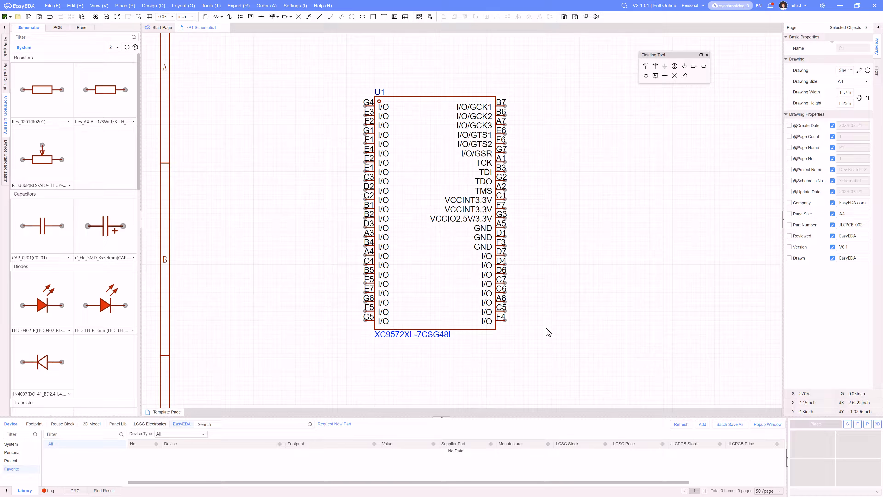
- Shift the CPLD symbol slightly to the right and place a VCC net flag beside its power pins
left_click_drag(432, 180, 457, 180)
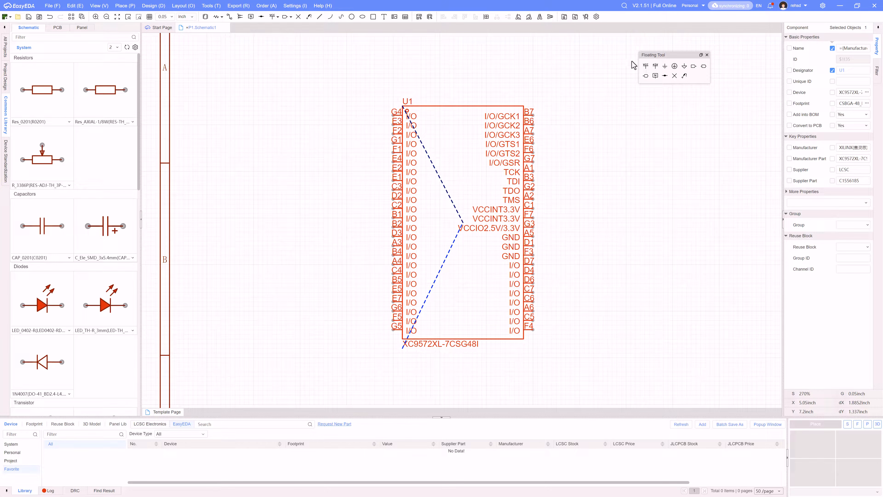
left_click(646, 67)
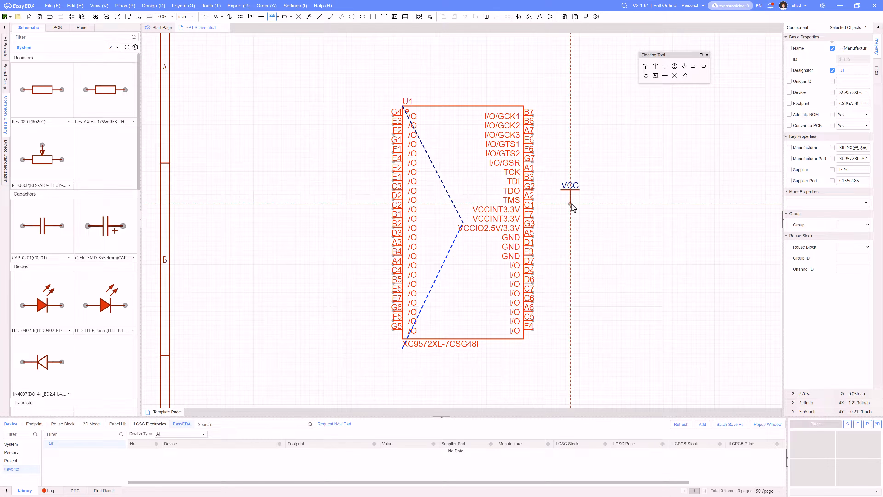
left_click(588, 199)
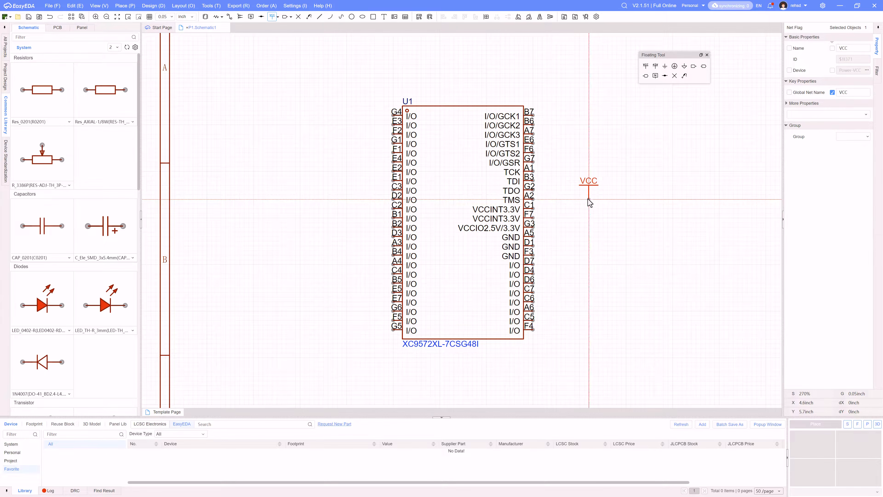
key("Escape")
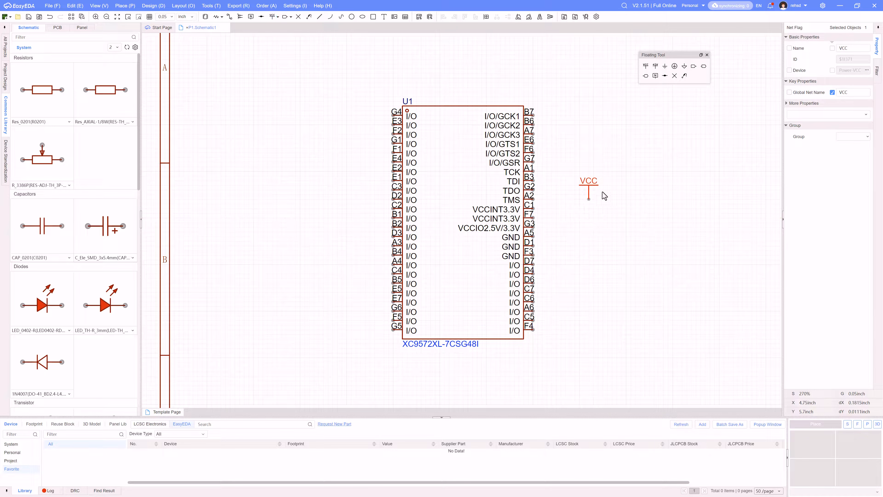
- Rename the VCC flag as 3V3 and move it slightly farther from the CPLD
double_click(595, 185)
type("#v3")
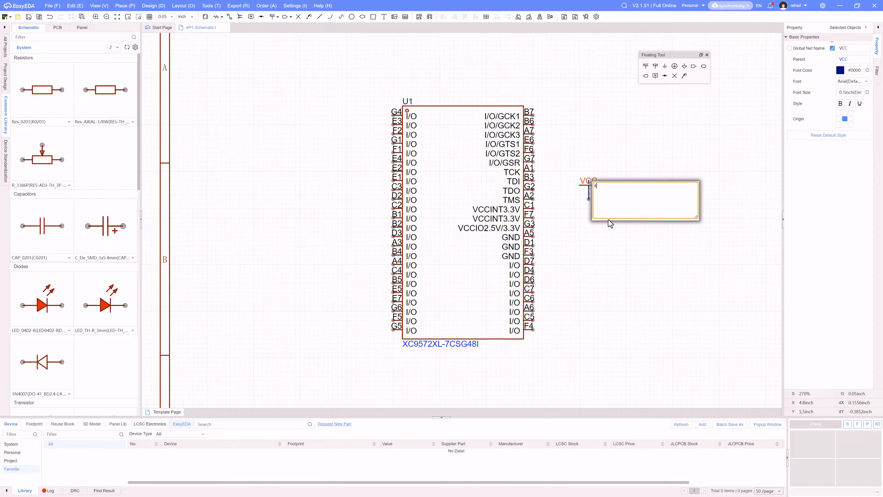
key("BackSpace")
key("BackSpace")
type("3V3")
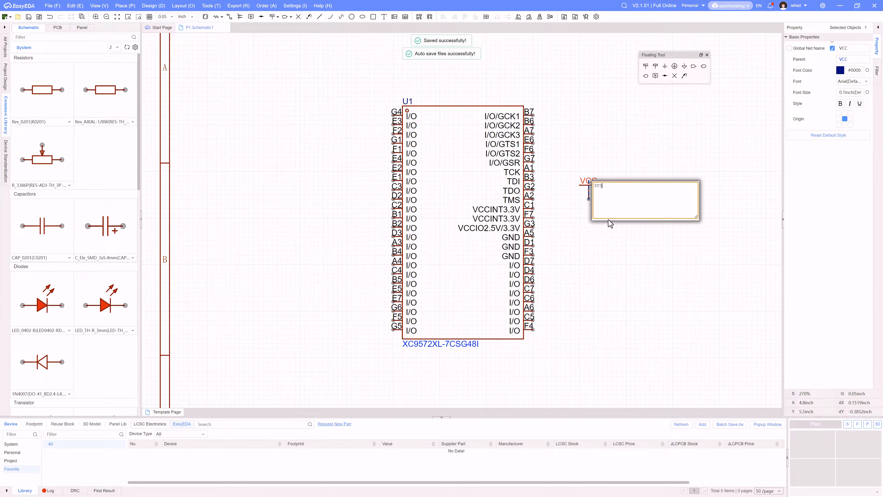
key("Return")
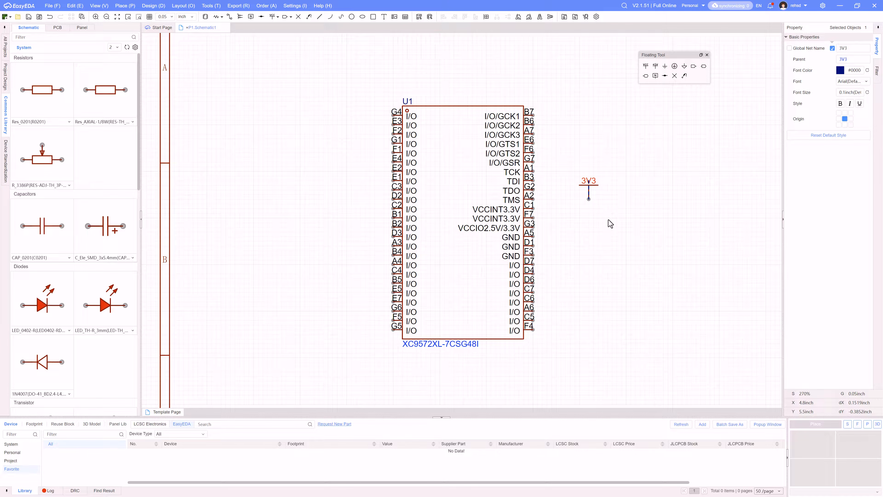
left_click(605, 214)
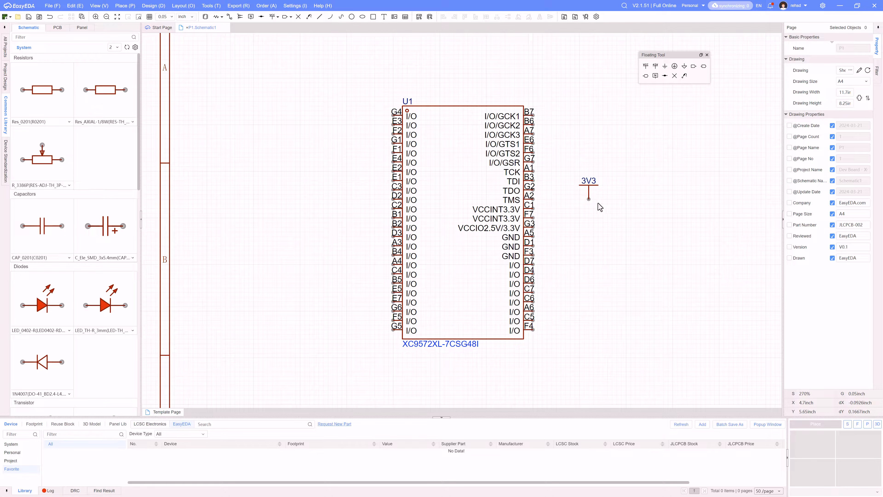
left_click_drag(592, 189, 606, 189)
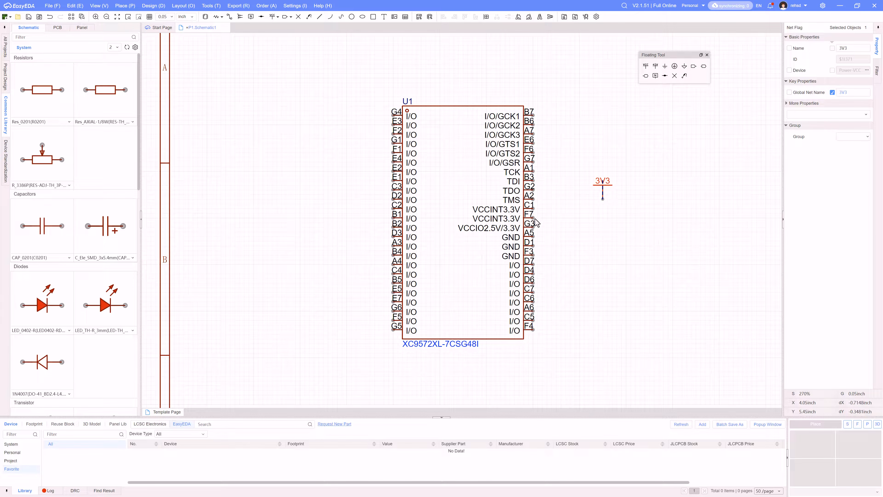
- Wire the CPLD's two VCCINT3.3V pins, C1 and F7, and VCCIO2.5V/3.3V pin G3 to the 3V3 flag
left_click(599, 213)
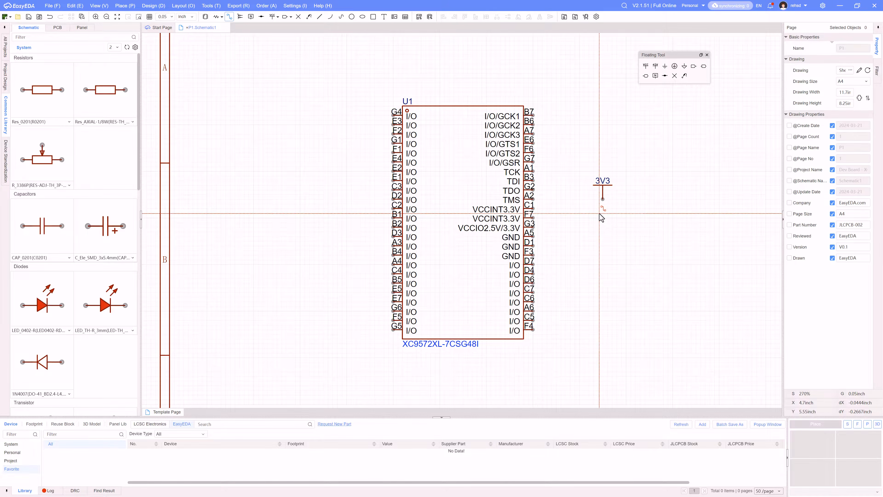
key("alt+w")
left_click(533, 209)
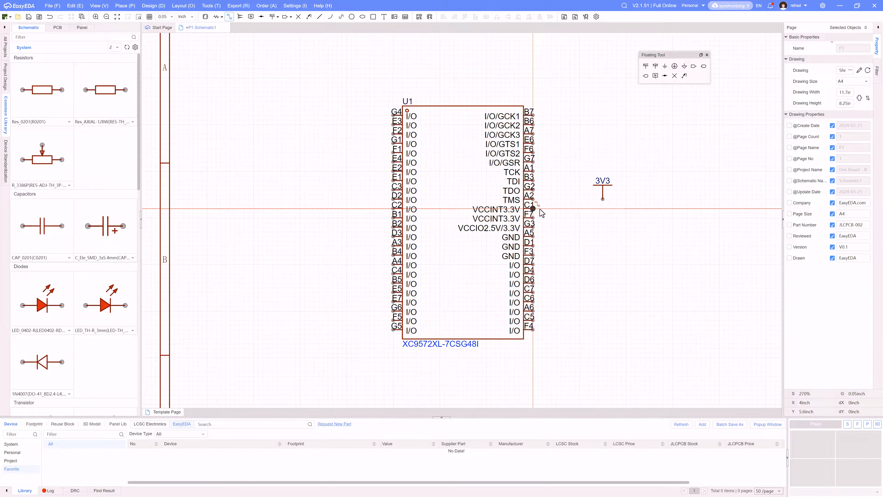
left_click(602, 199)
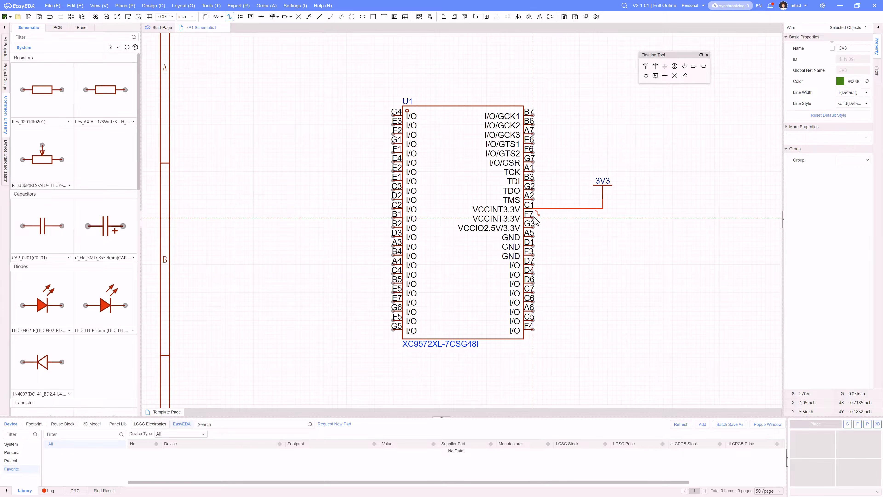
left_click(602, 208)
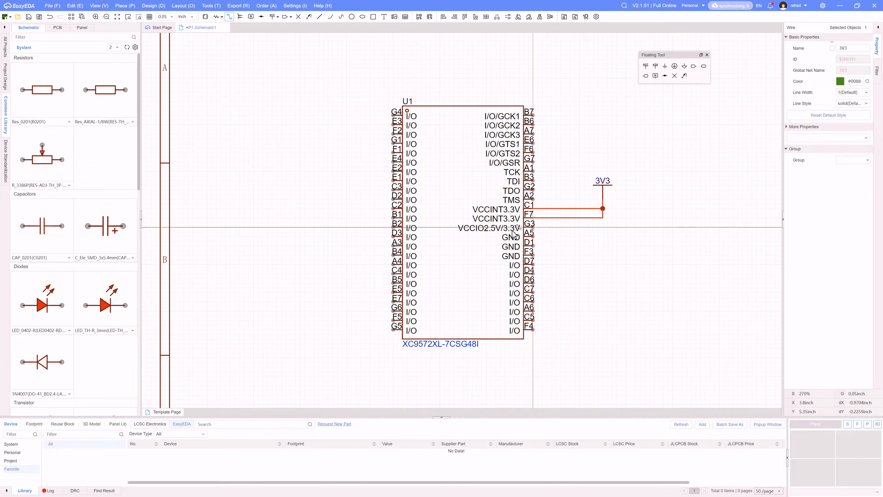
left_click(603, 218)
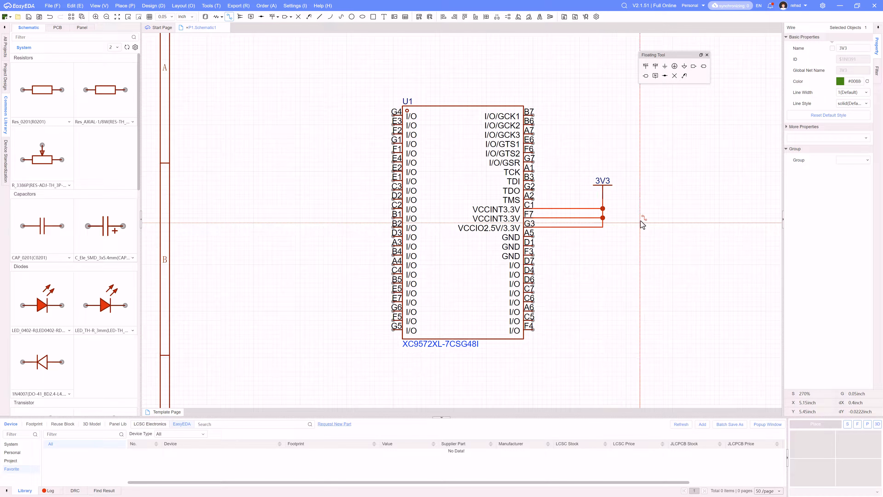
key("Escape")
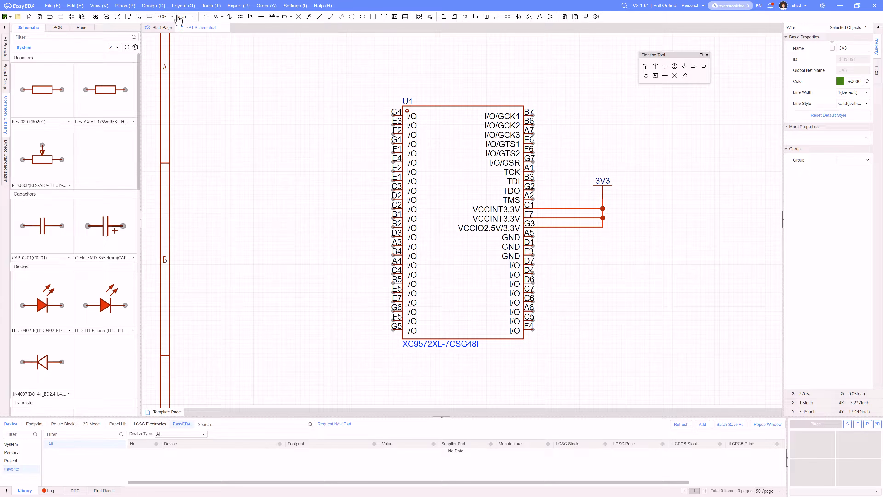
left_click(125, 11)
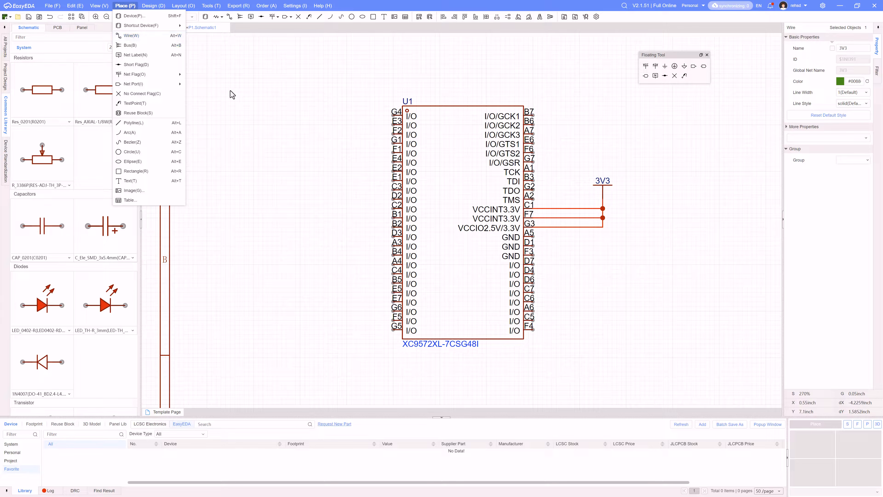
left_click(328, 138)
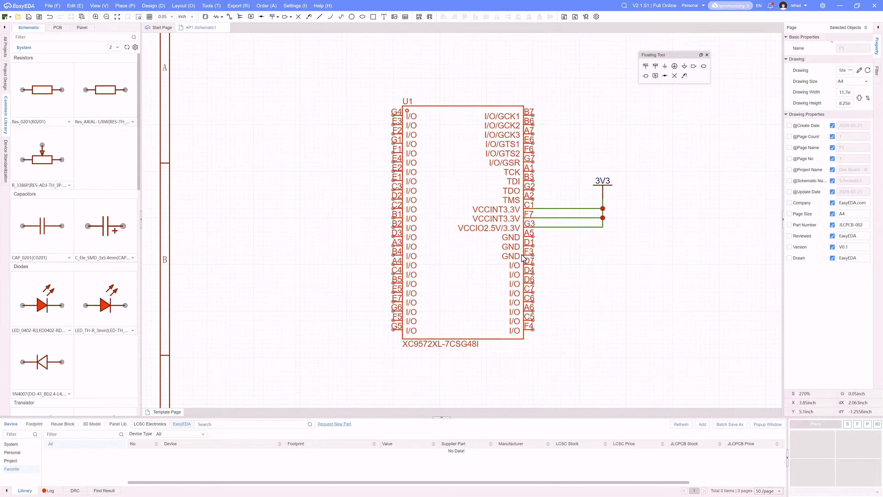
left_click(665, 66)
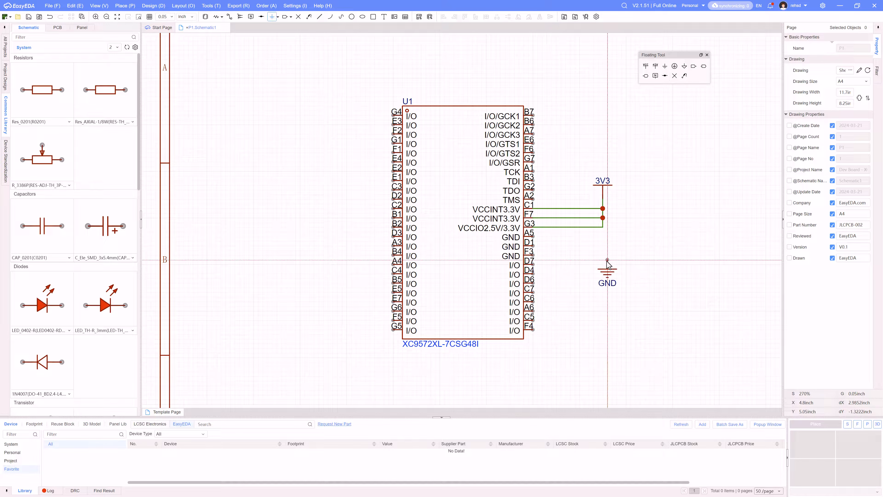
key("Escape")
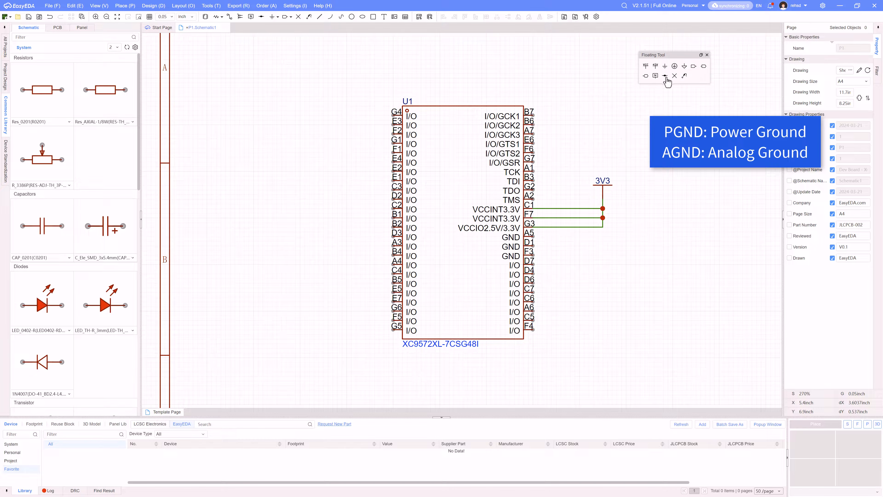
- Place a GND flag below the 3V3 flag and wire the CPLD's GND pins A5, D1 and F3 to it
left_click(665, 72)
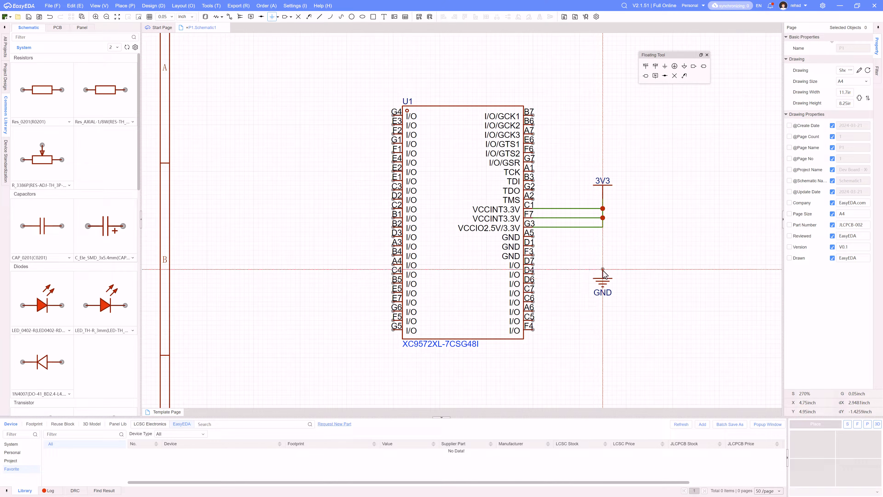
left_click(603, 273)
key("alt+w")
left_click(604, 270)
left_click(537, 237)
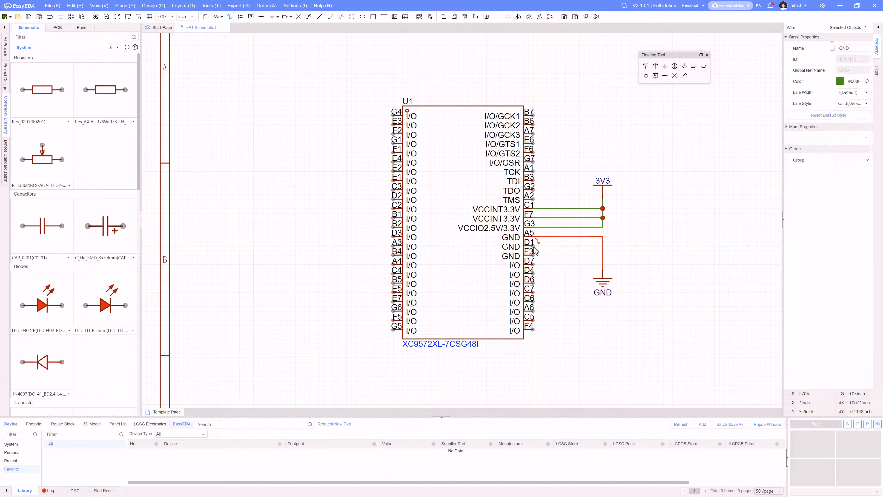
left_click(537, 246)
left_click(603, 246)
left_click(533, 255)
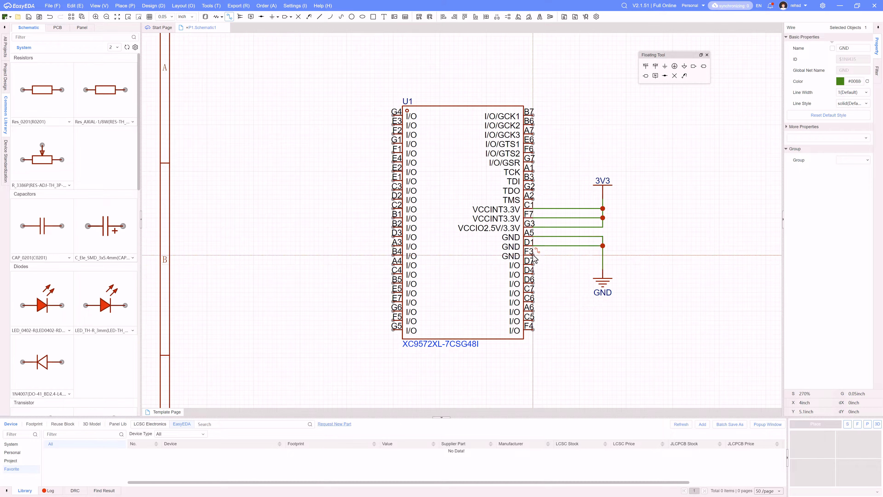
left_click(602, 255)
key("Escape")
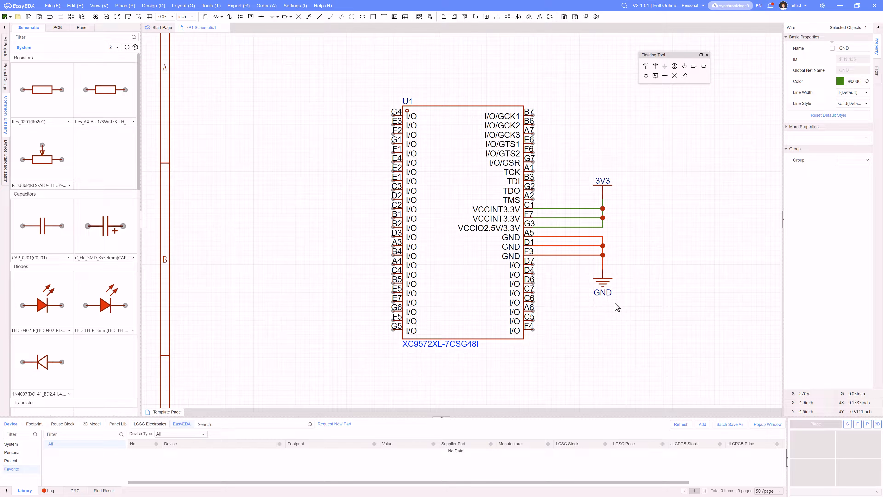
left_click(611, 270)
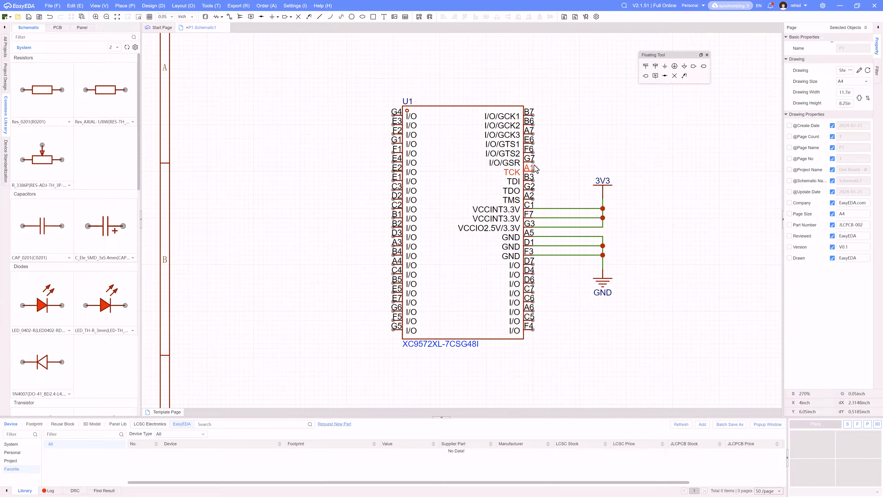
- Switch between the browser's XC9572XL quick-start reference schematic and the EasyEDA schematic to compare the CPLD and JTAG header connections
key("alt+Tab")
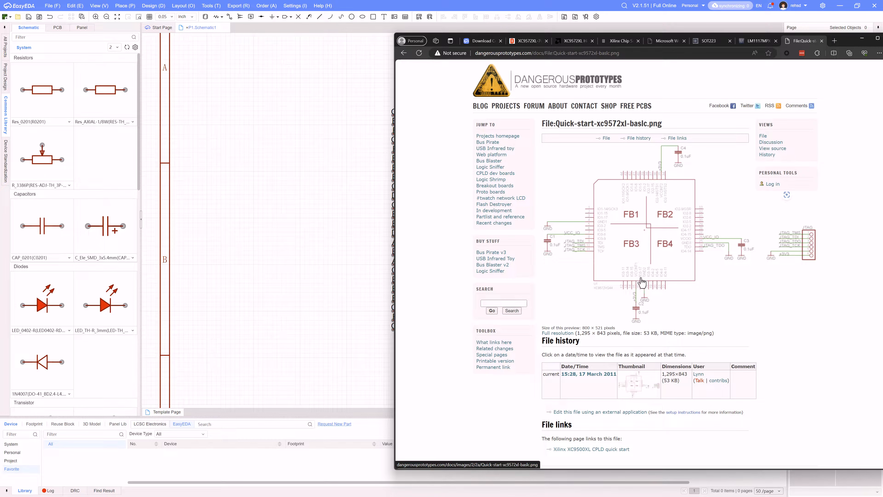
key("alt+Tab")
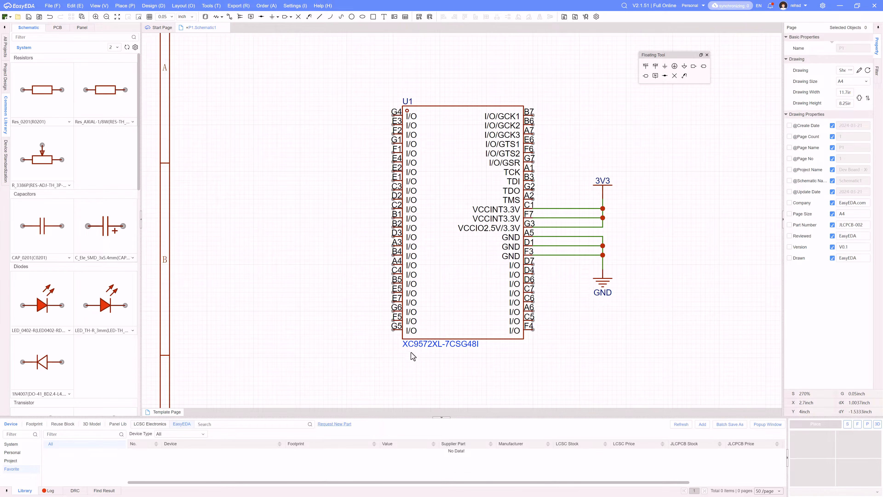
key("alt+Tab")
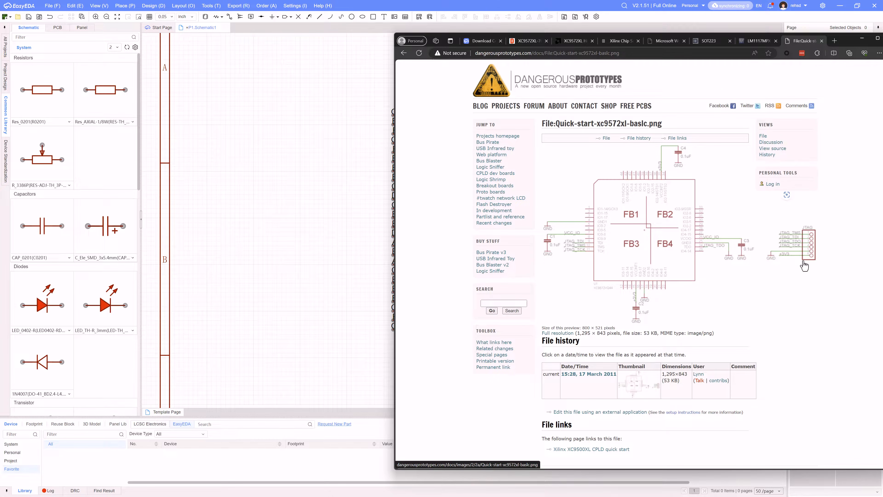
key("alt+Tab")
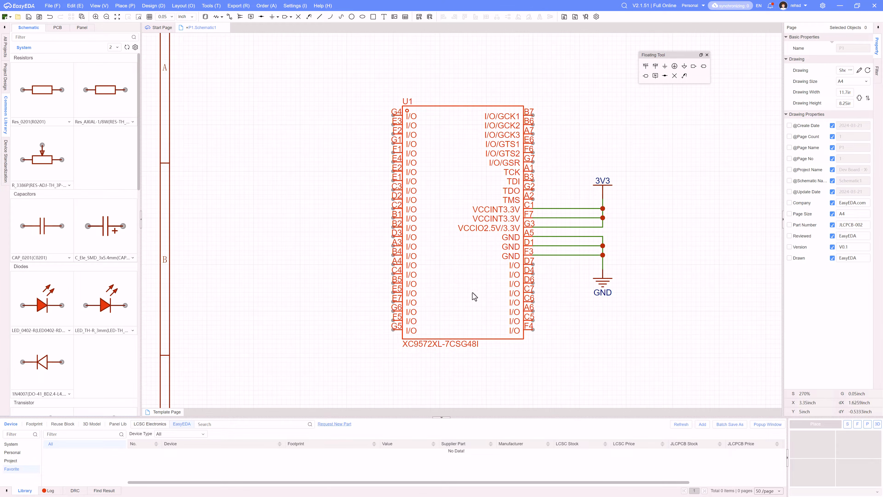
key("alt+Tab")
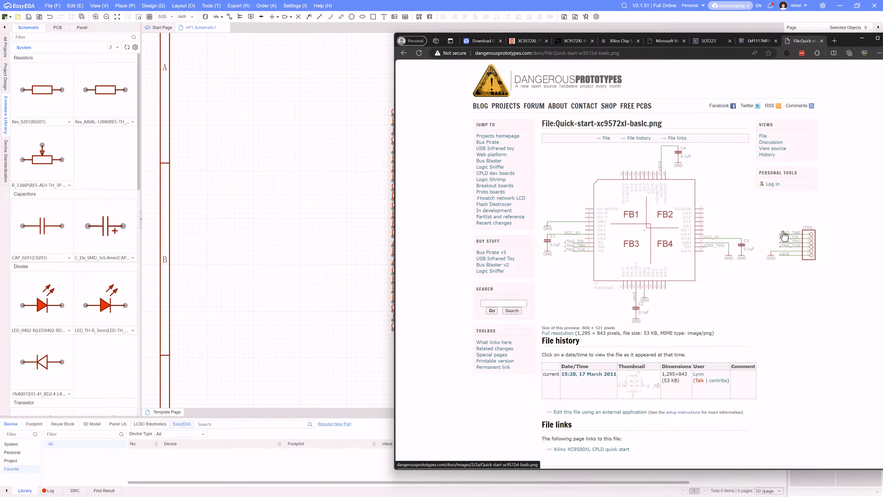
key("alt+Tab")
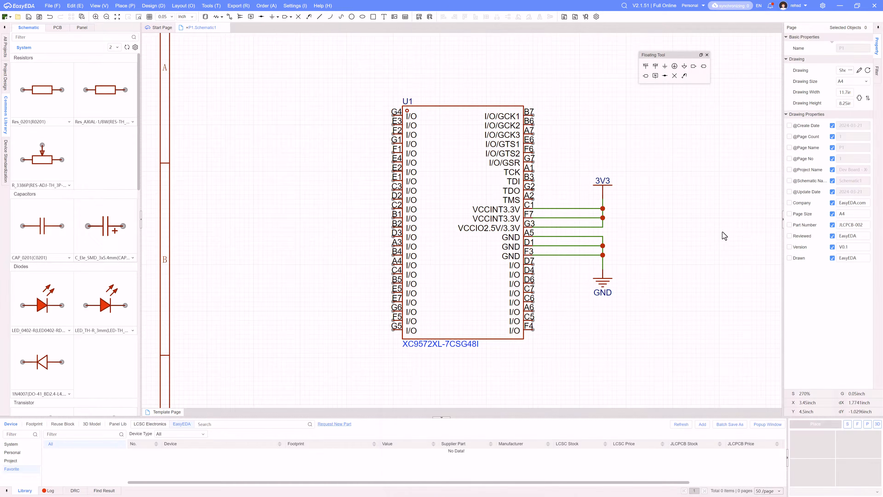
- Search the device library for "1x6 pin header", look over the matching parts and clear the search
left_click(205, 18)
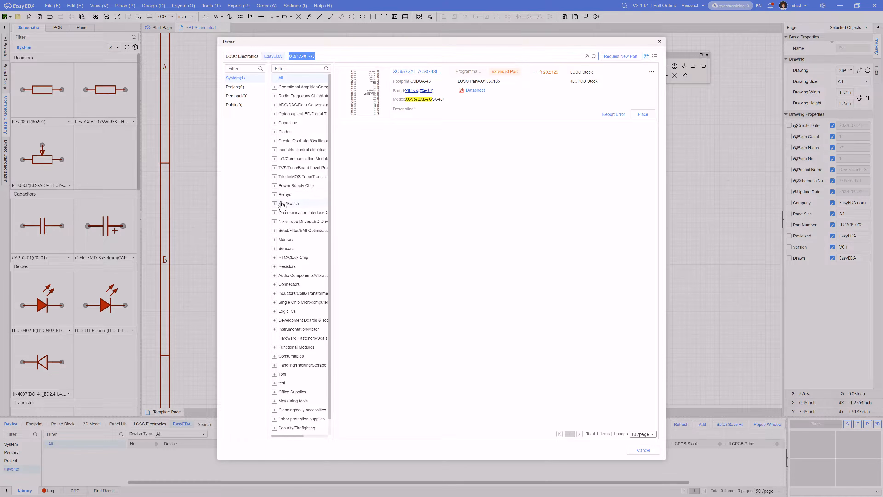
type("1x6 pin header")
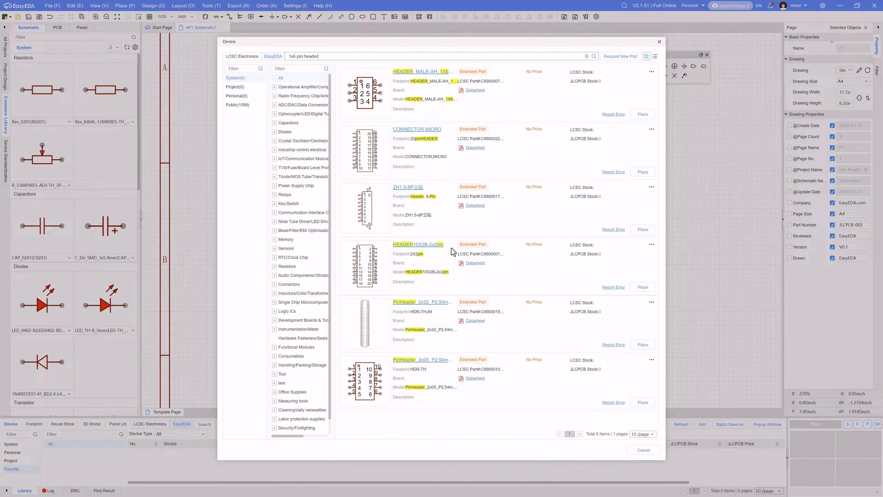
left_click(587, 56)
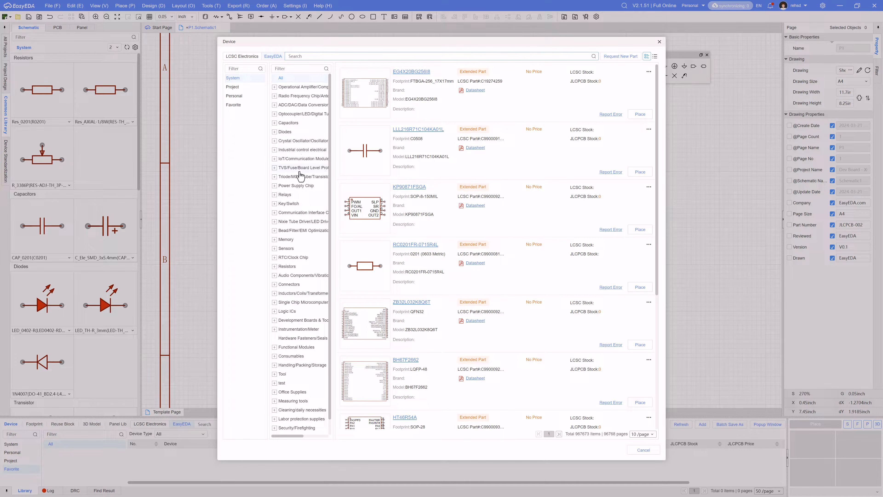
- Filter the device library's Pin Headers category, under Connectors, by the 1x6P pin structure
left_click(275, 284)
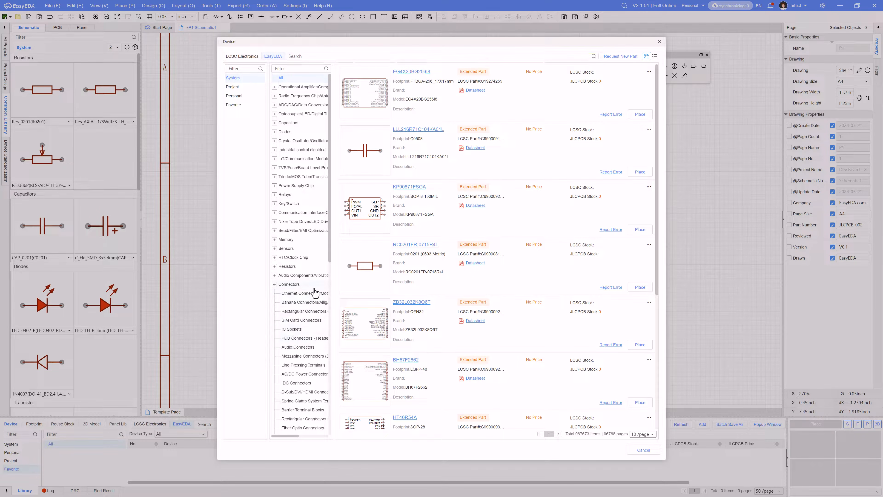
scroll(314, 291, "down", 3)
scroll(314, 292, "down", 2)
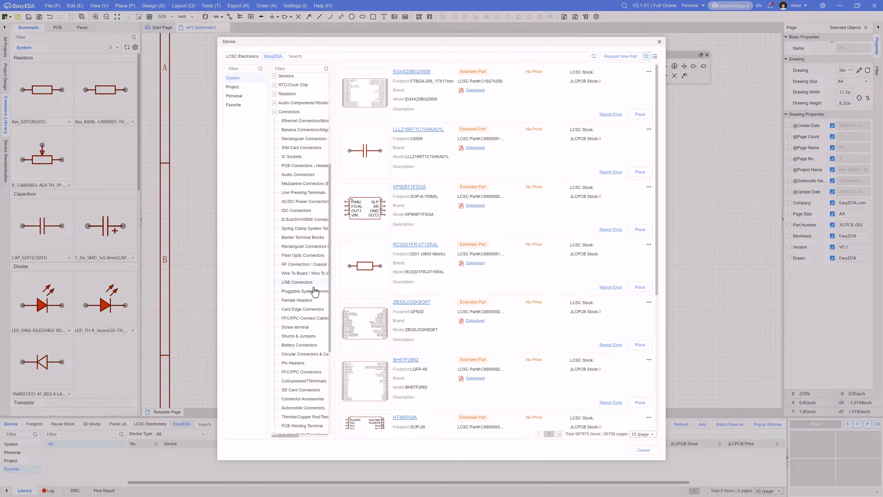
left_click(299, 364)
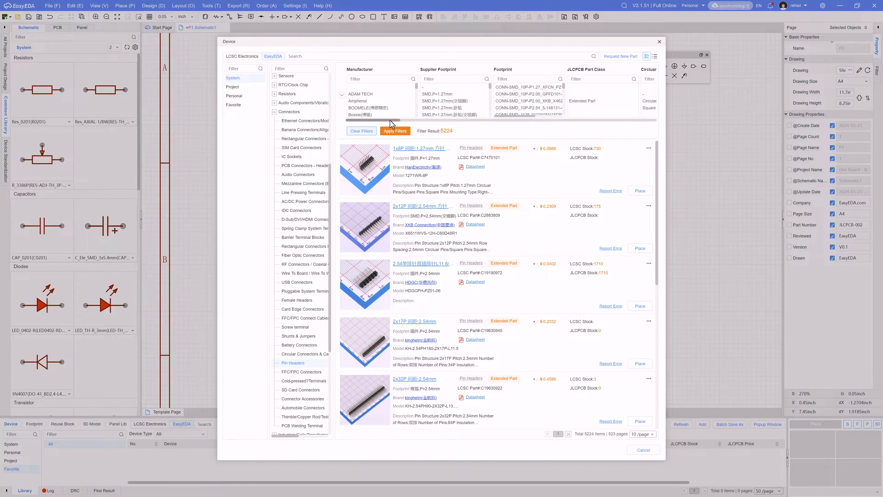
left_click_drag(394, 120, 574, 112)
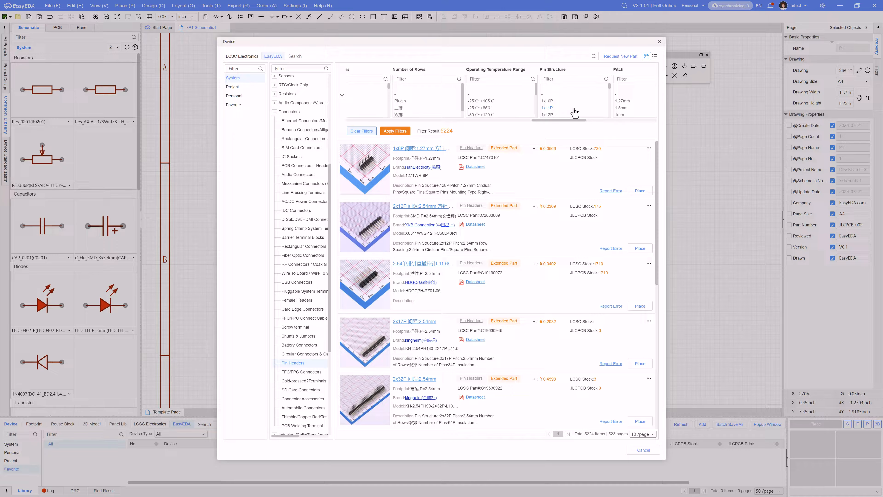
left_click(561, 79)
type("1x6")
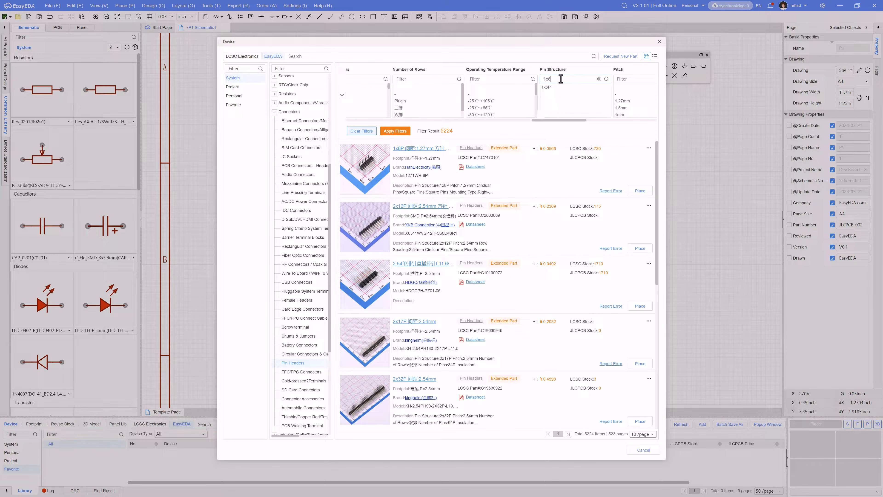
left_click(551, 92)
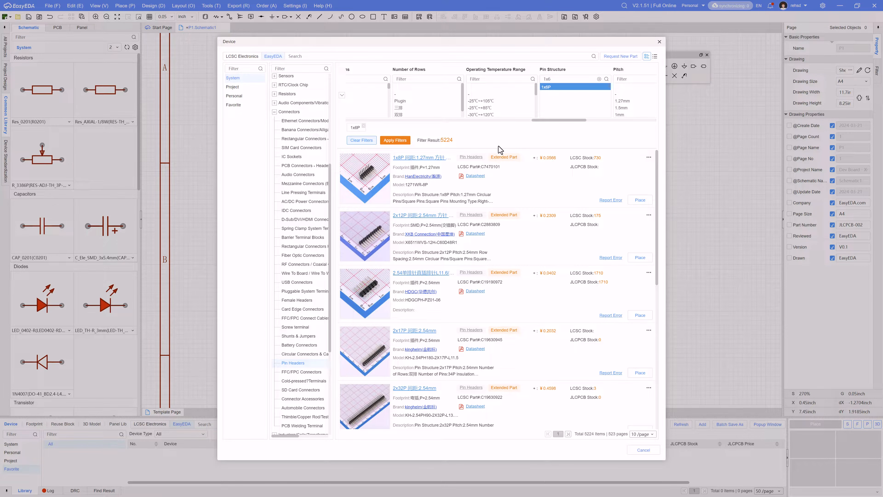
left_click(395, 140)
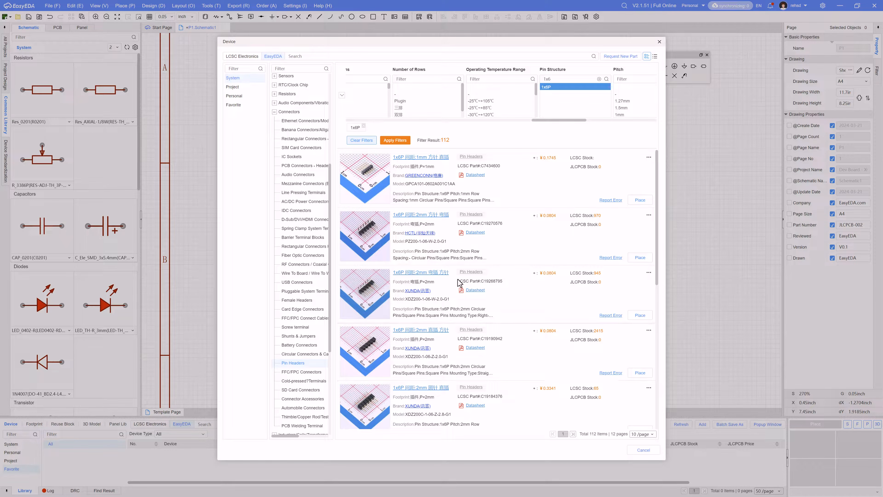
- Place one P125-1106A0BS116A1 2.54 mm six-pin header on the schematic beside the upper right of the CPLD
scroll(460, 282, "down", 4)
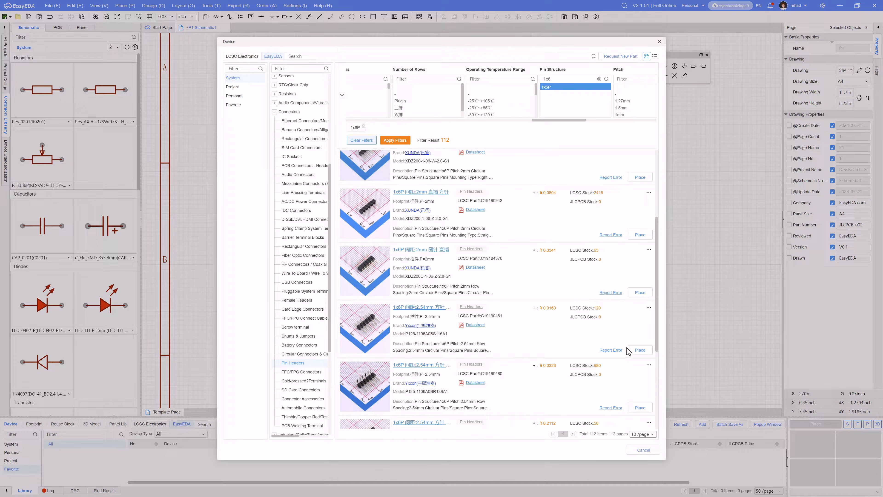
left_click(637, 350)
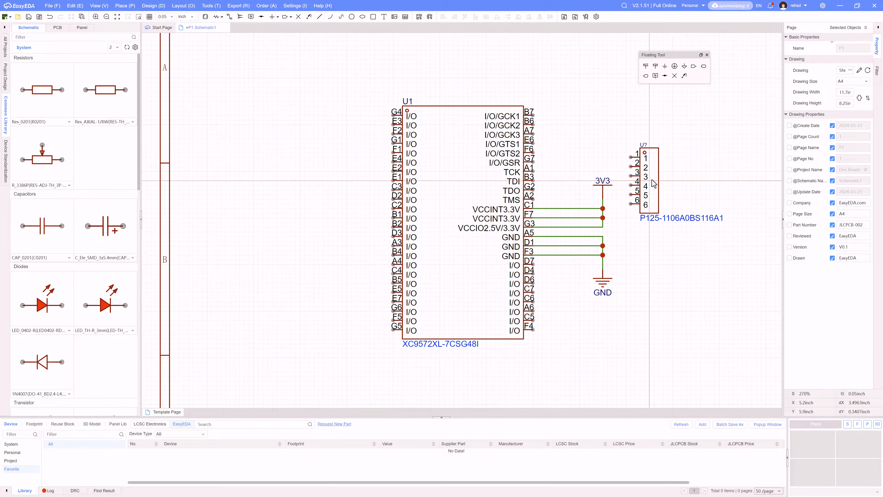
right_click_drag(690, 162, 564, 175)
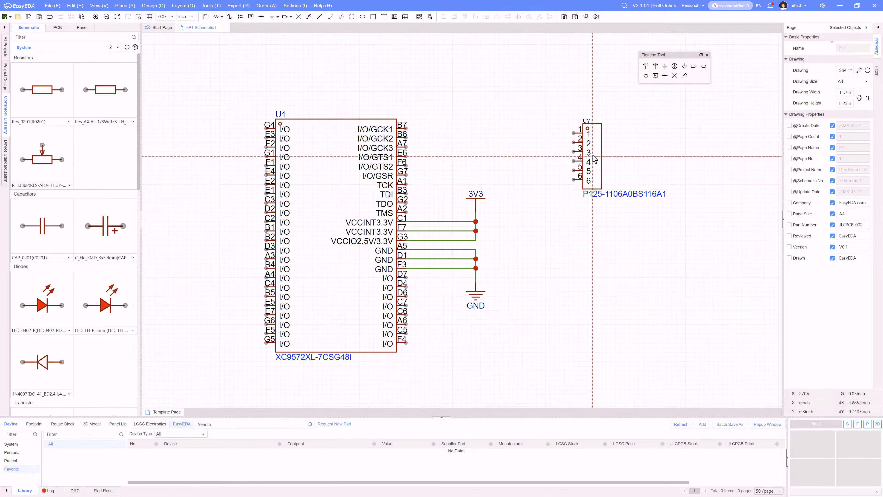
left_click(600, 157)
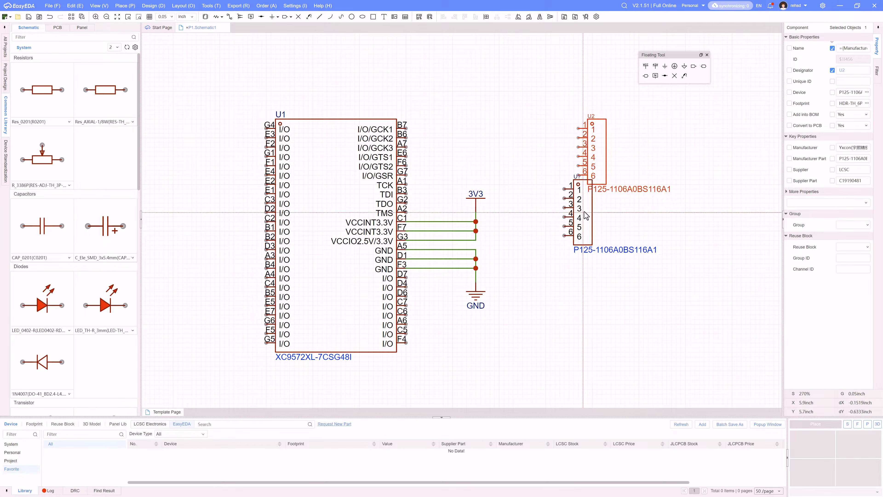
right_click_drag(476, 152, 438, 114)
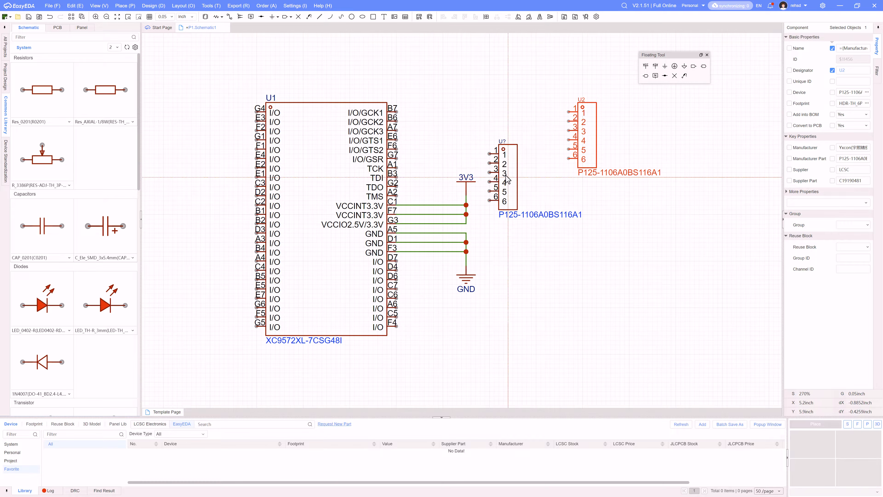
scroll(504, 175, "down", 10)
scroll(505, 176, "up", 7)
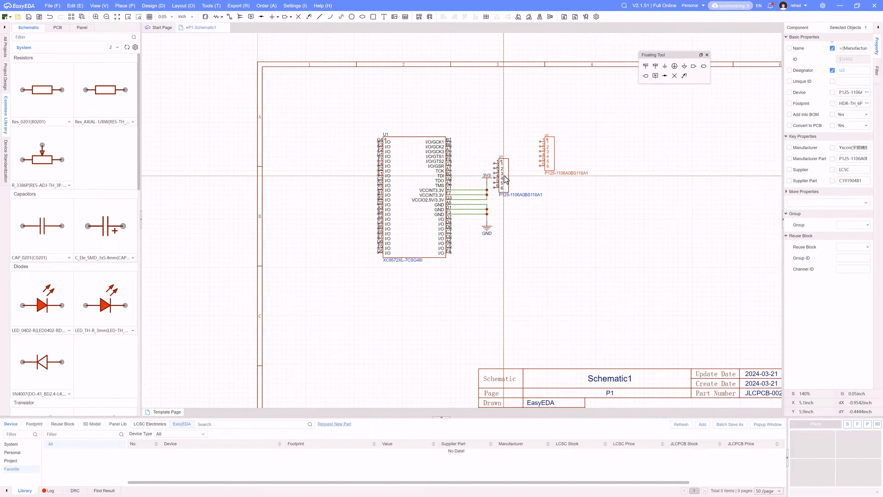
right_click_drag(606, 206, 538, 193)
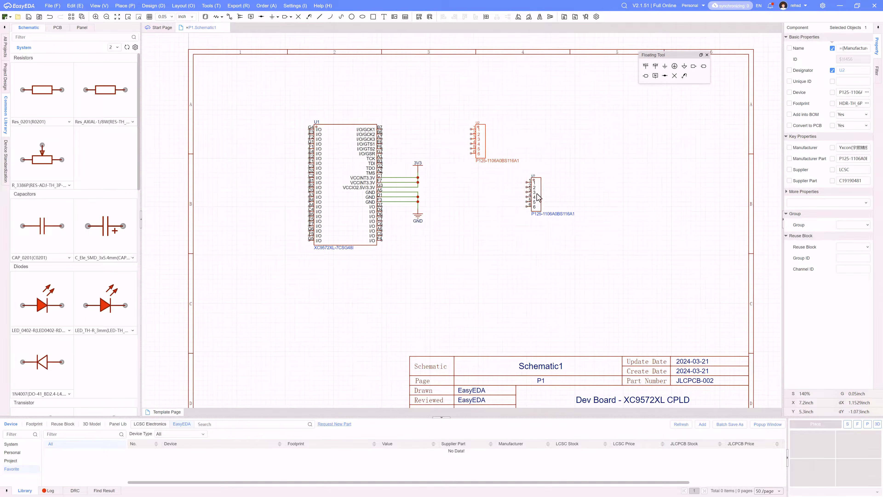
key("Escape")
right_click_drag(486, 199, 547, 213)
- Change the six-pin header's name label to HDR and move the header slightly down and further away from the CPLD
double_click(561, 176)
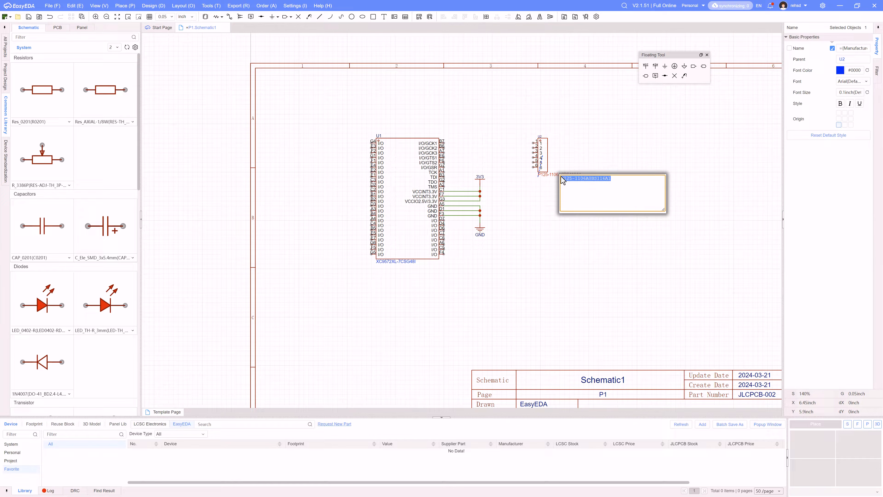
type("HDR")
key("Return")
scroll(534, 170, "up", 2)
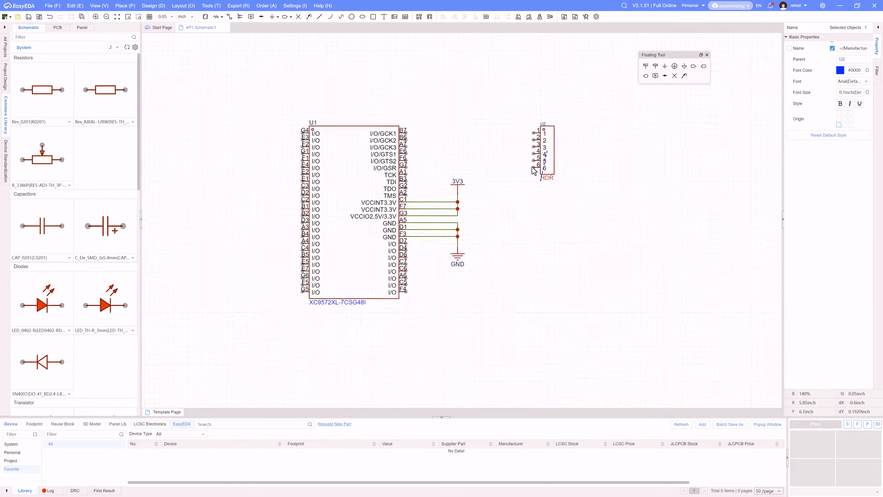
scroll(534, 170, "up", 3)
right_click_drag(502, 185, 570, 185)
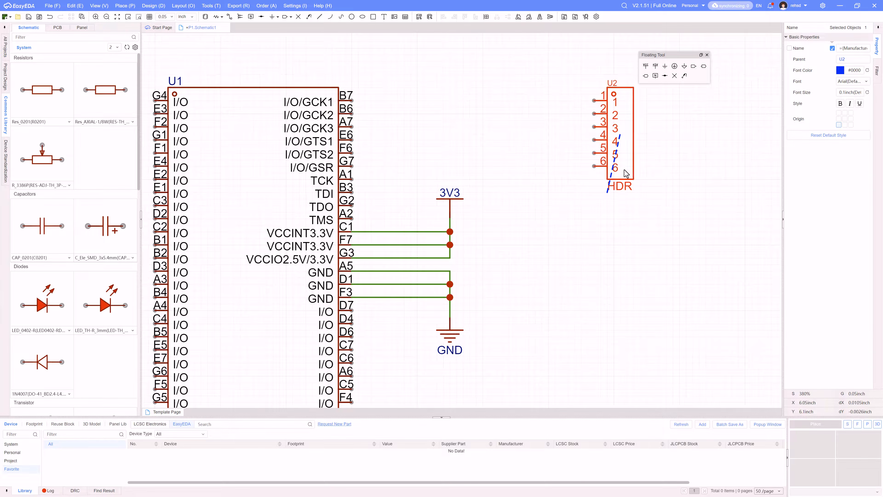
left_click_drag(626, 173, 666, 219)
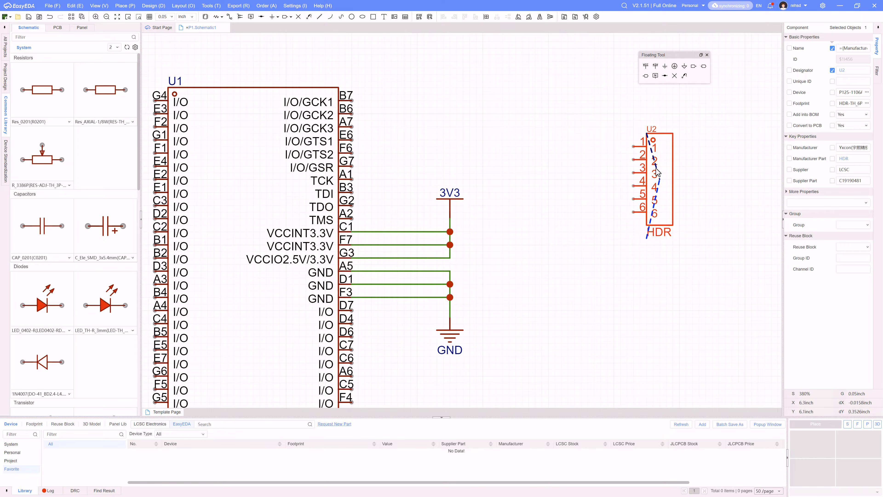
- Following the browser's XC9572XL reference schematic, wire header pin 6 to the 3V3 net and header pin 5 to the GND net
key("alt+Tab")
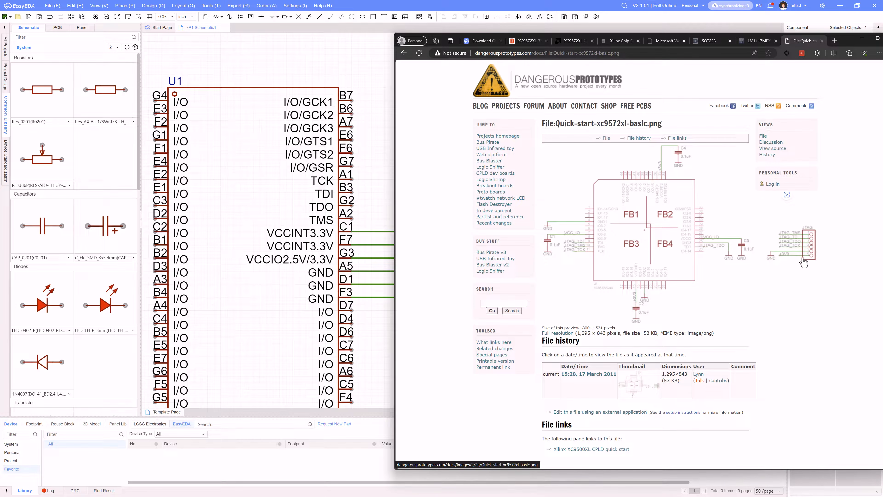
key("alt+Tab")
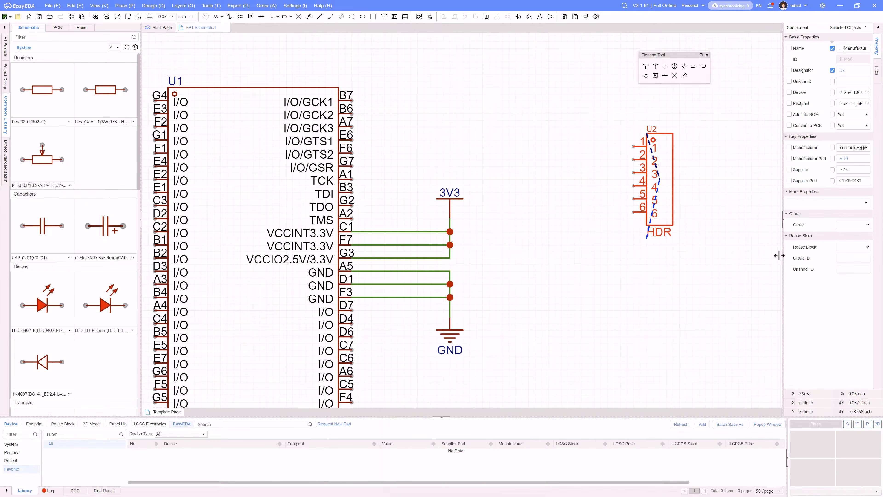
key("alt+Tab")
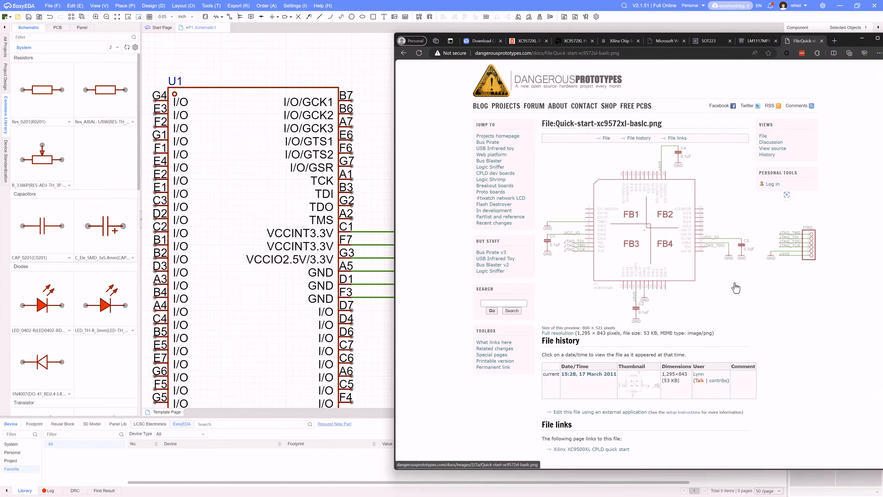
key("alt+Tab")
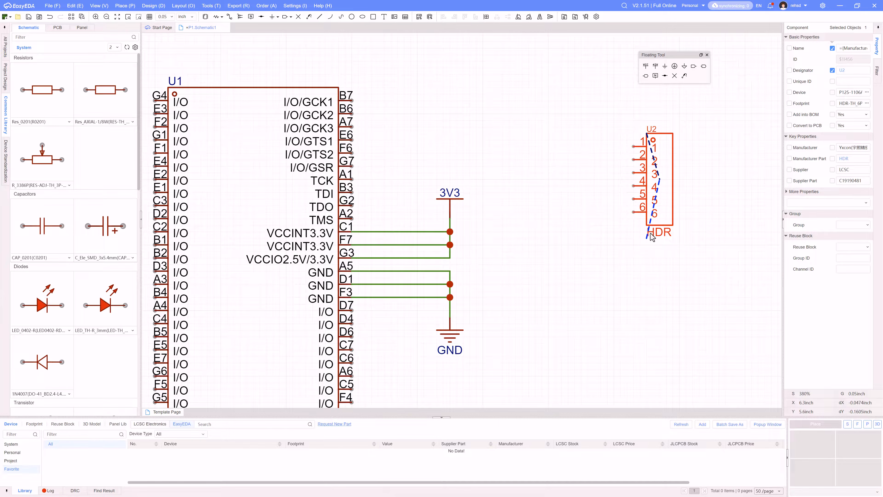
left_click(509, 236)
key("w")
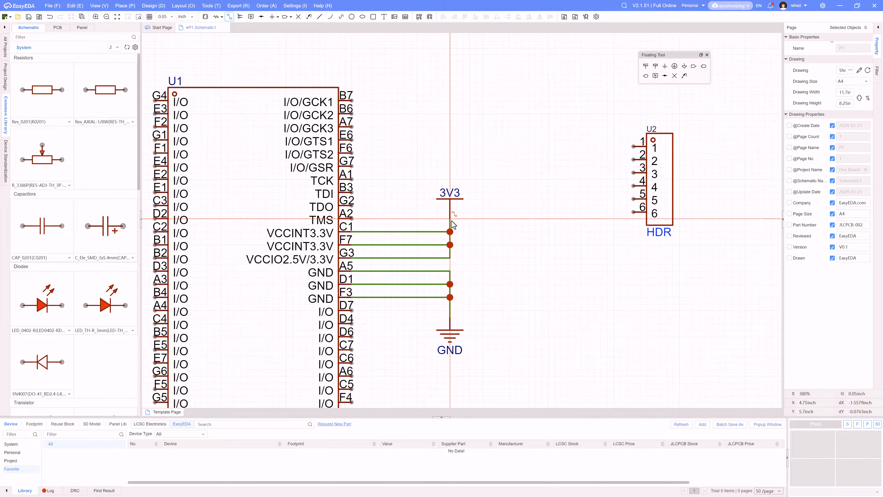
left_click(451, 219)
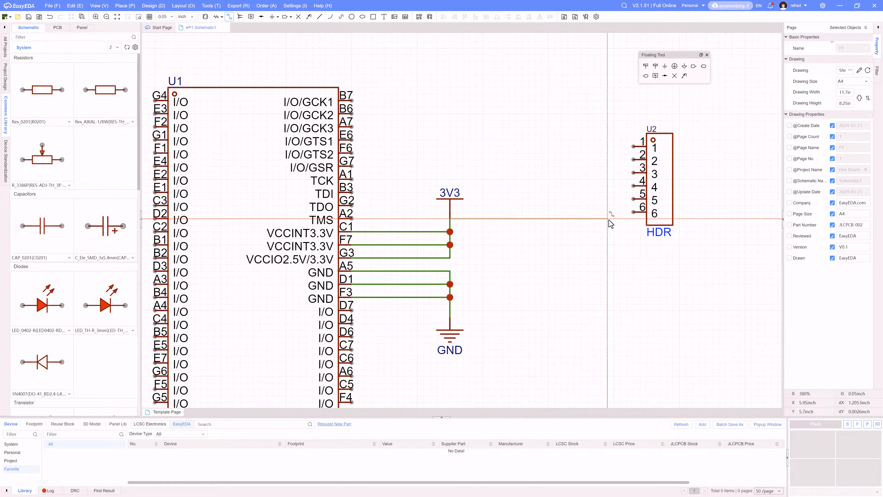
left_click(634, 212)
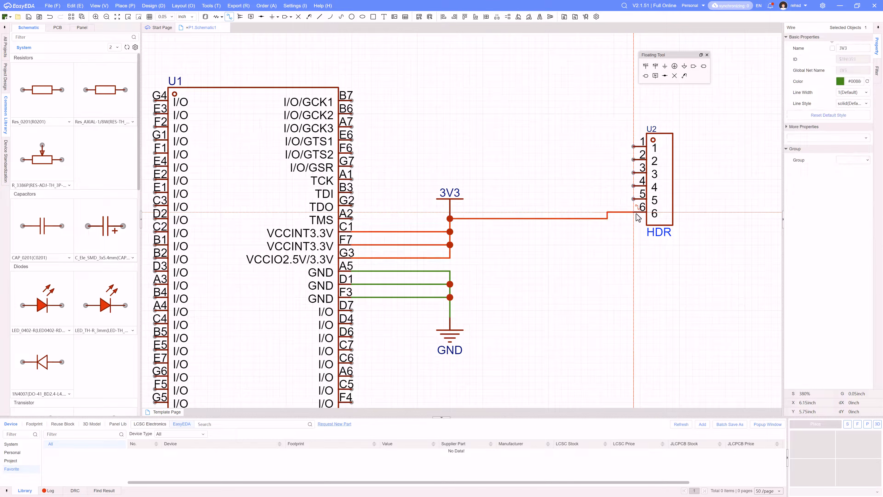
left_click(633, 200)
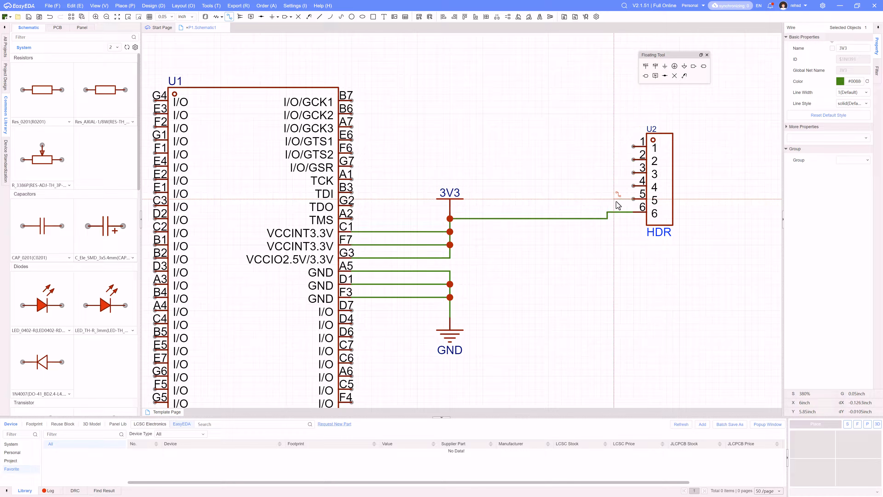
left_click(452, 317)
- Check the JTAG pin order in the browser's reference schematic and wire the CPLD's TCK pin A1 to header pin 4
key("alt+Tab")
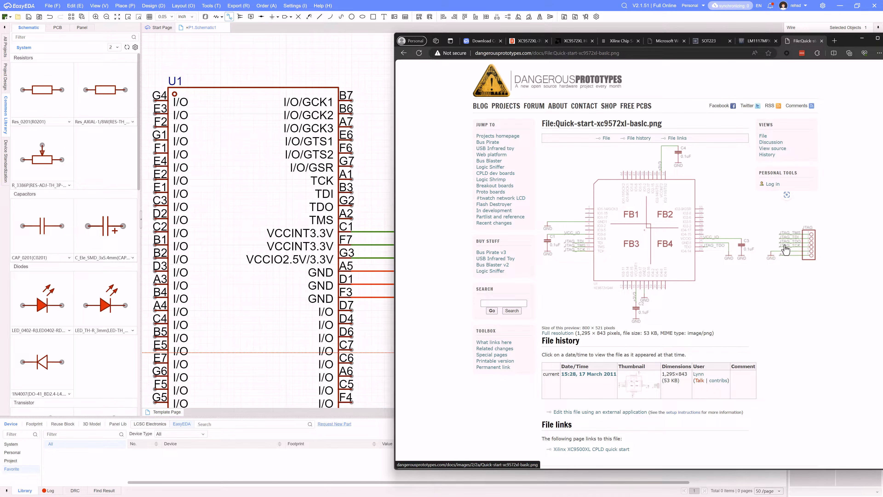
key("alt+Tab")
key("alt+Tab")
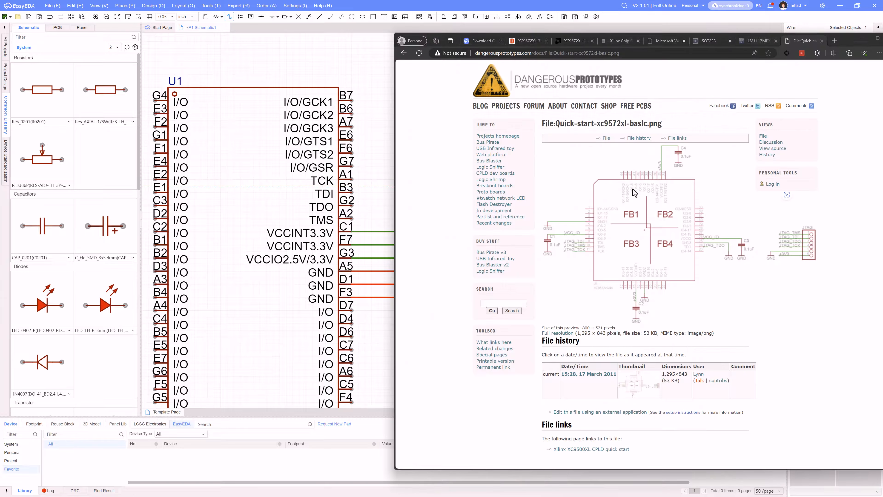
key("alt+Tab")
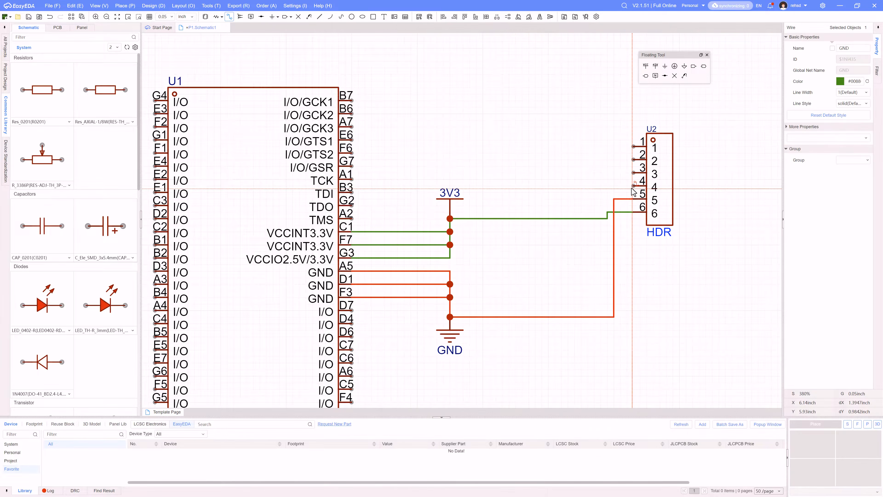
left_click(353, 179)
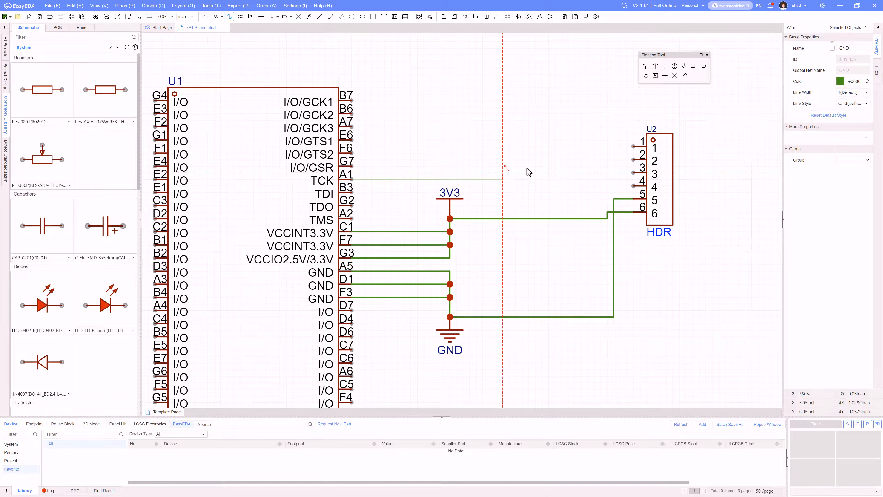
left_click(587, 181)
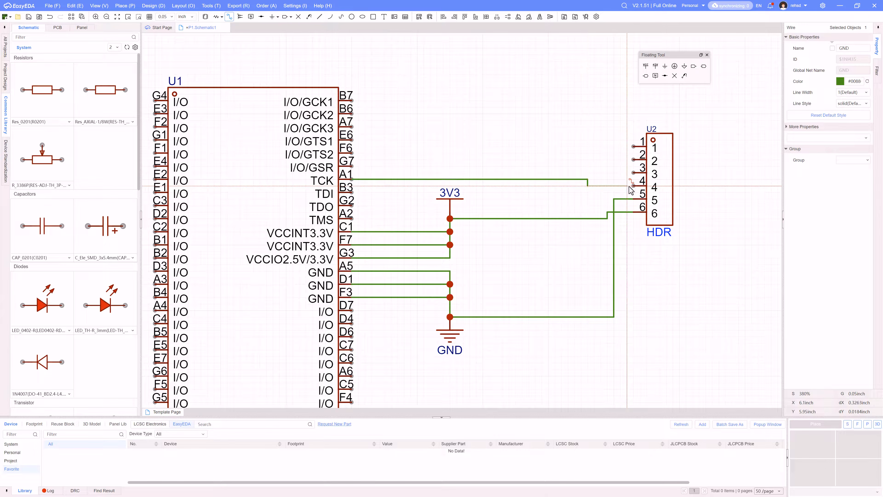
left_click(631, 187)
- Following the browser's reference schematic, wire the CPLD's TDO pin G2 to header pin 3 and TDI pin B3 to header pin 2
key("alt+Tab")
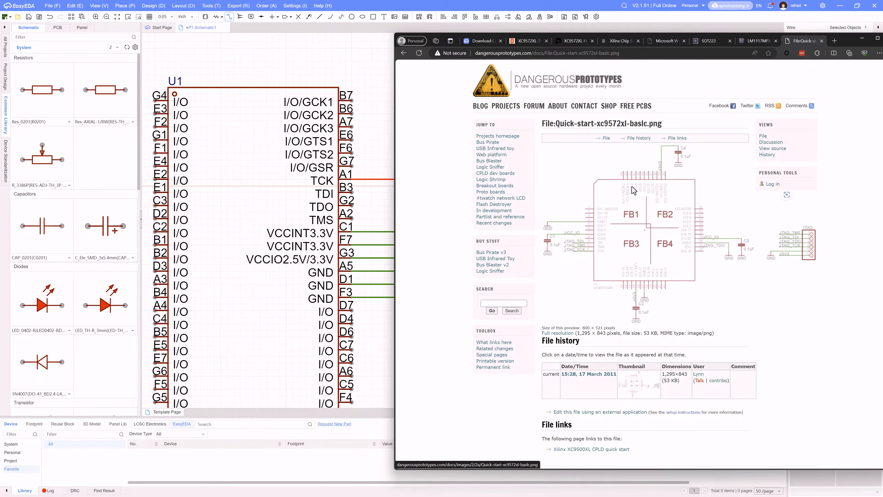
key("alt+Tab")
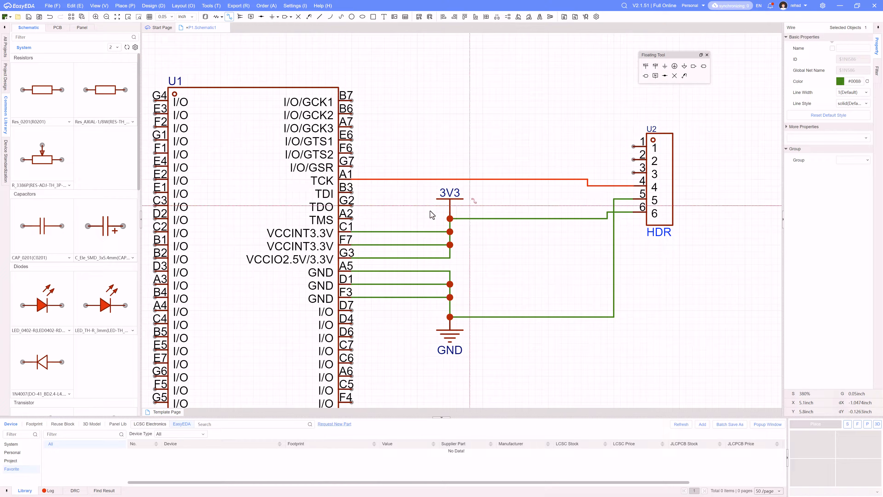
left_click(352, 206)
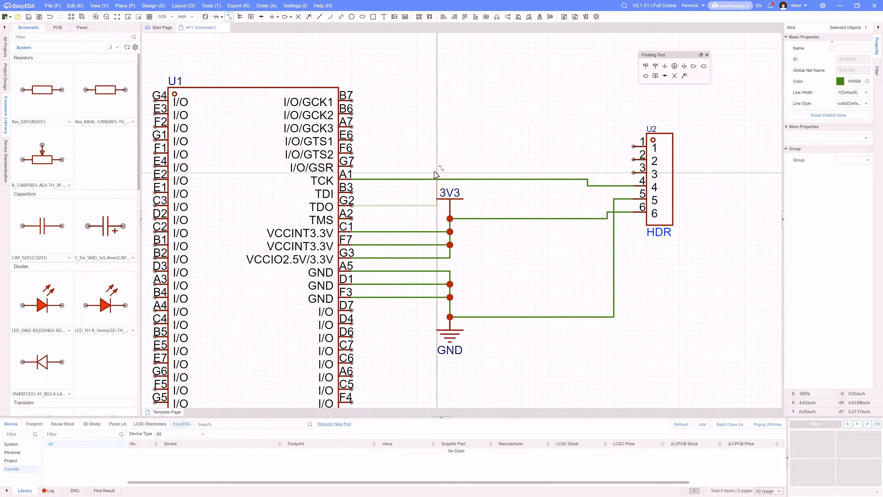
left_click(423, 172)
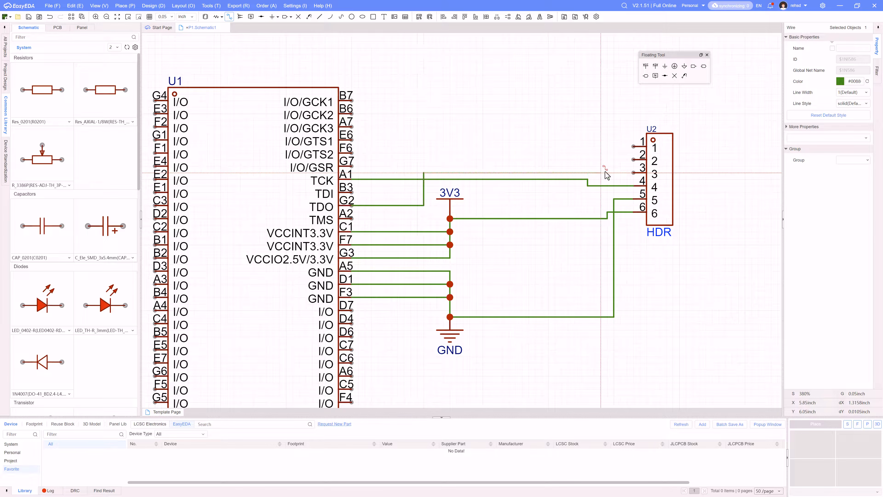
left_click(634, 172)
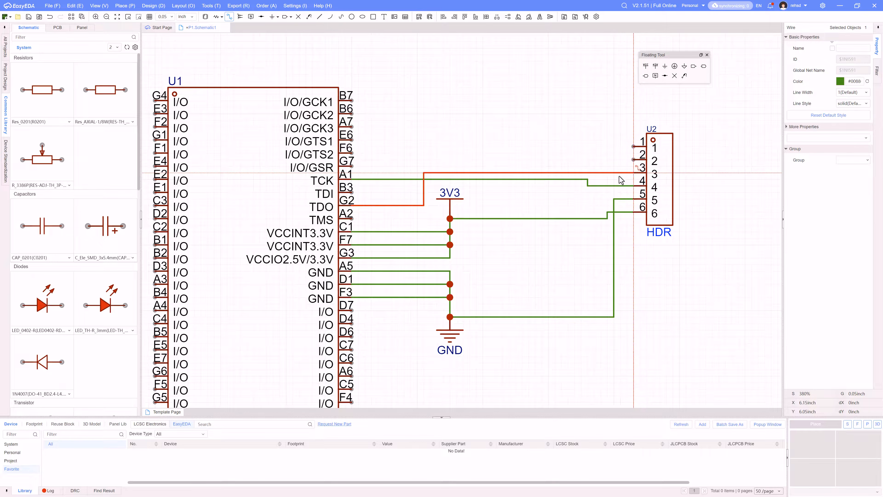
left_click(352, 192)
left_click(417, 192)
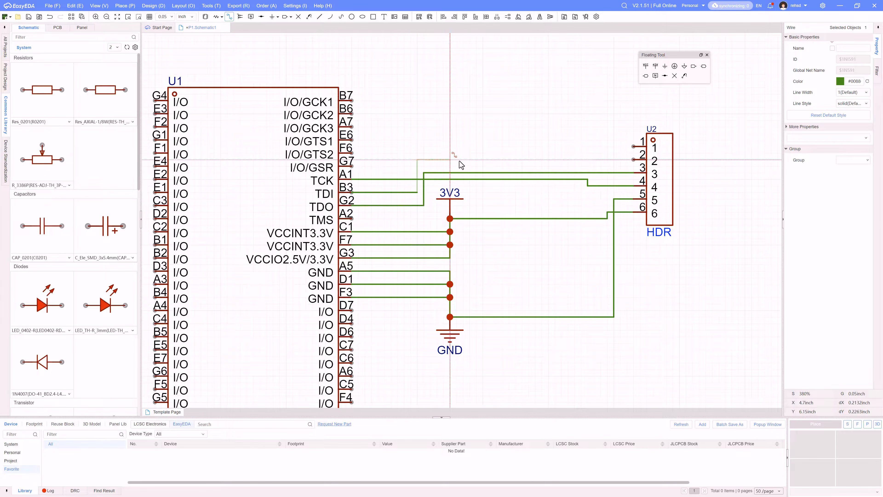
left_click(634, 160)
- Check the JTAG pin order in the browser's reference schematic and wire the CPLD's TMS pin A2 to header pin 1
key("alt+Tab")
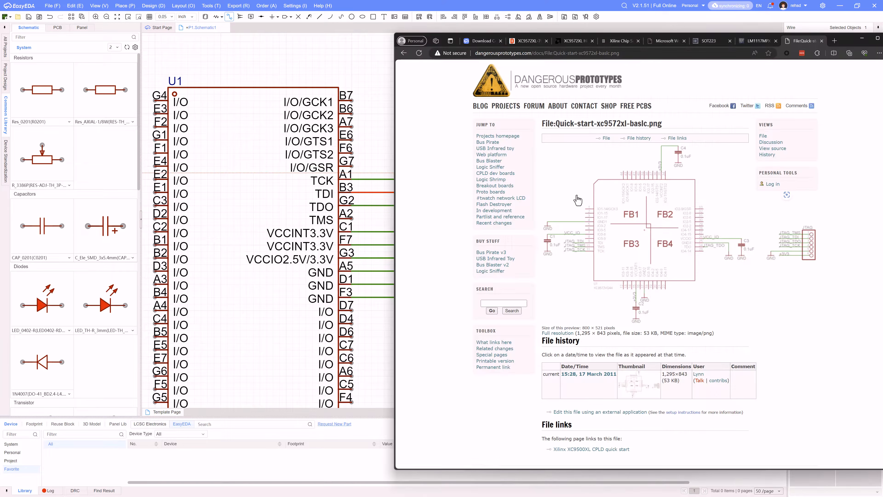
key("alt+Tab")
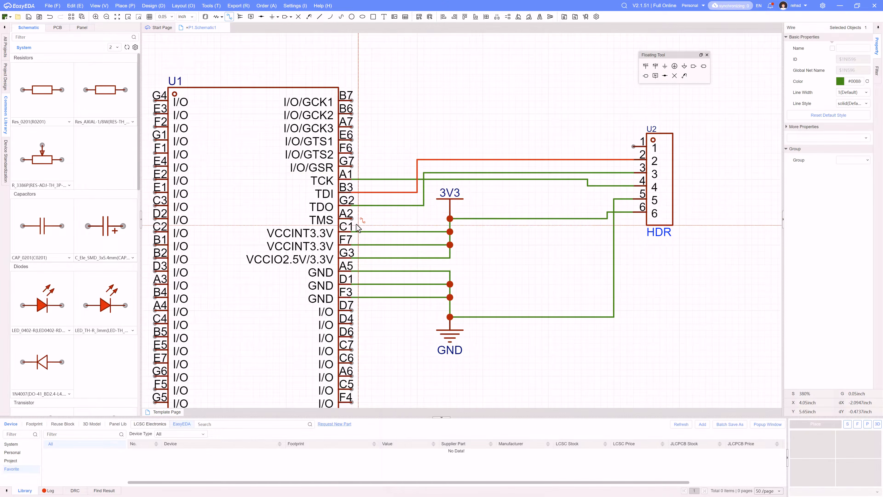
left_click(352, 219)
left_click(411, 219)
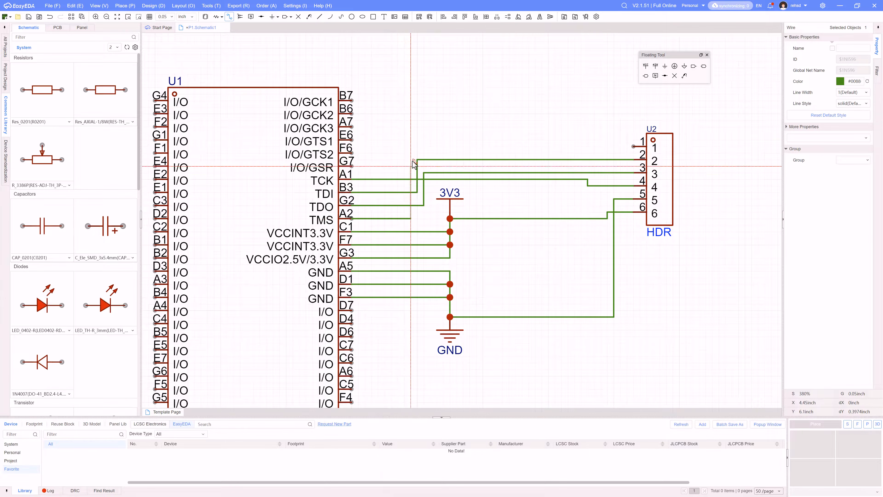
left_click(634, 147)
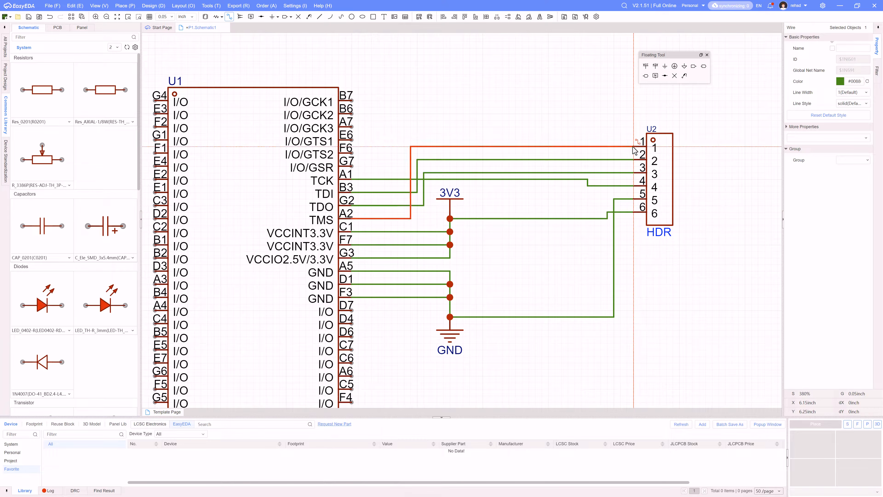
key("Escape")
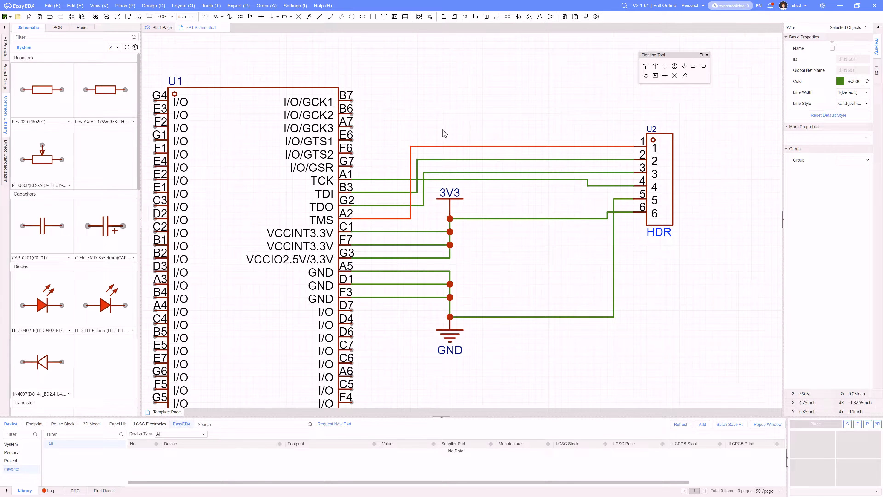
- Delete the wires running from the CPLD's TCK, TDI, TDO and TMS pins towards the header
left_click(405, 148)
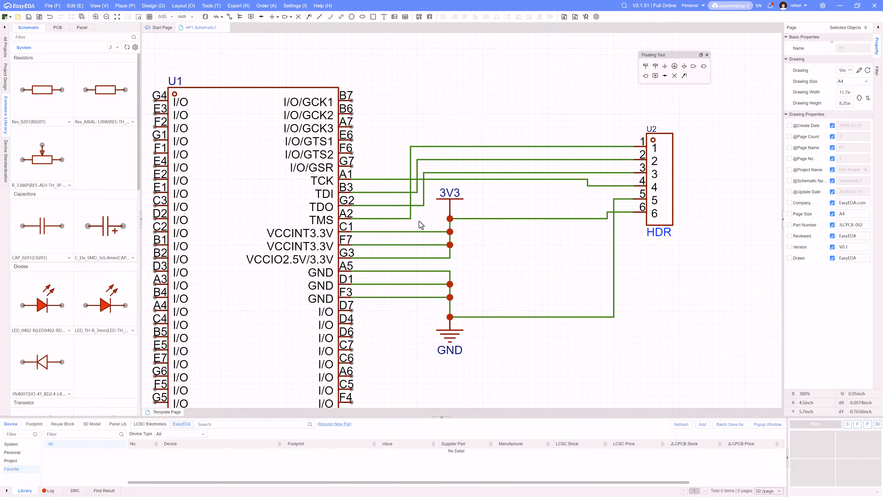
left_click_drag(408, 210, 377, 134)
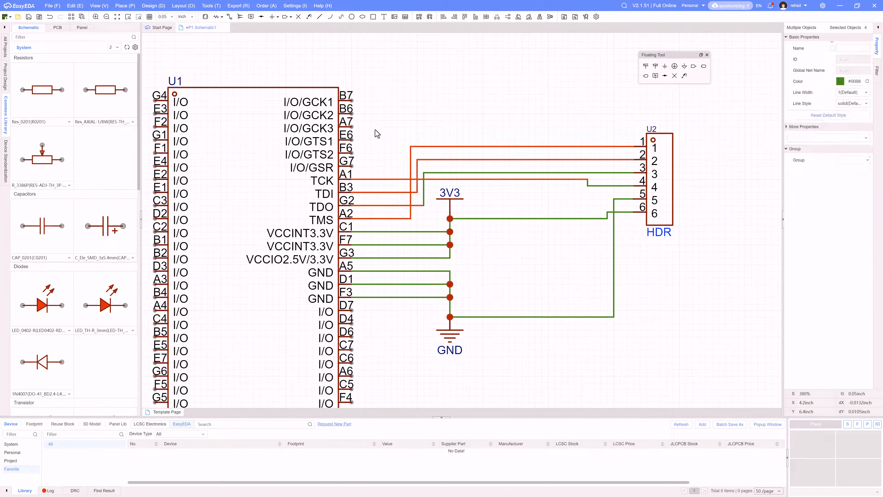
key("Delete")
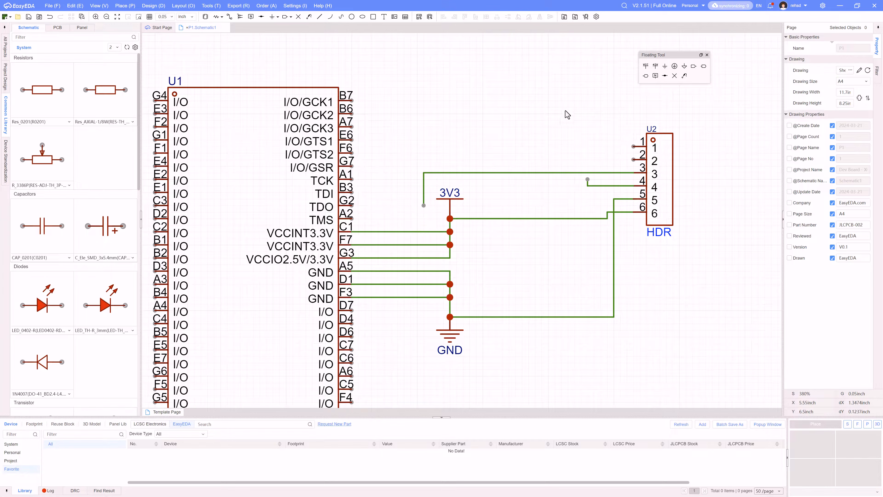
- Place one net label on each of the CPLD's JTAG pins A2, G2, B3 and A1
left_click(656, 76)
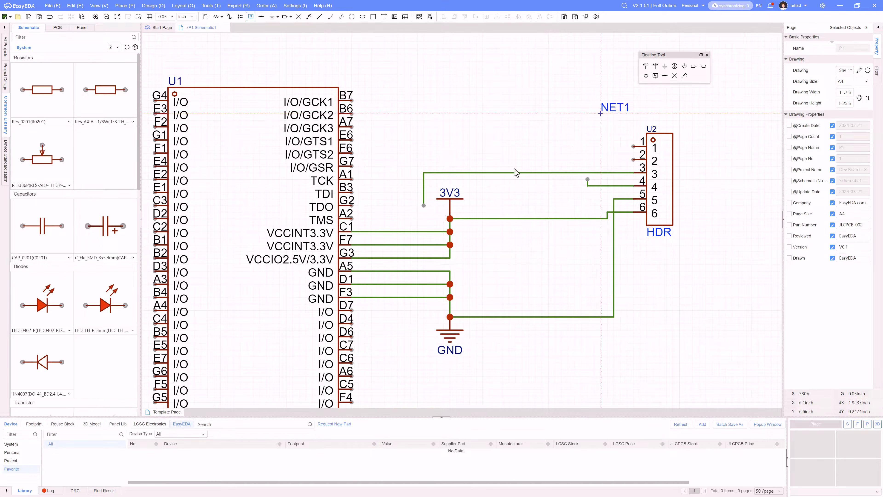
left_click(352, 219)
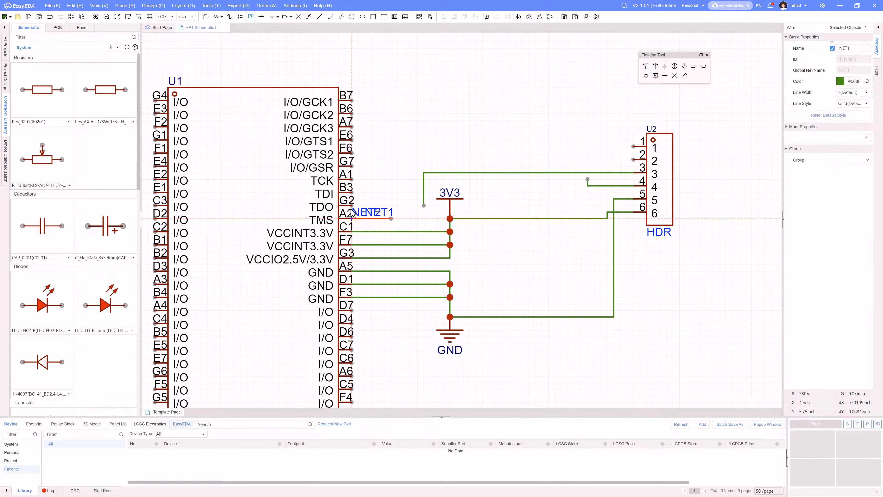
left_click(352, 205)
left_click(352, 192)
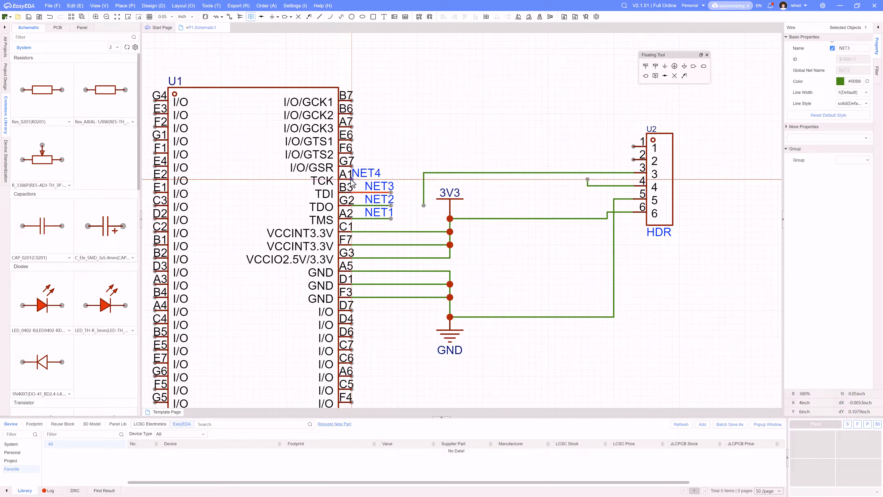
left_click(351, 179)
key("Escape")
- Rename the net label on CPLD pin A2 to TMS and the one on pin G2 to TDO
double_click(383, 213)
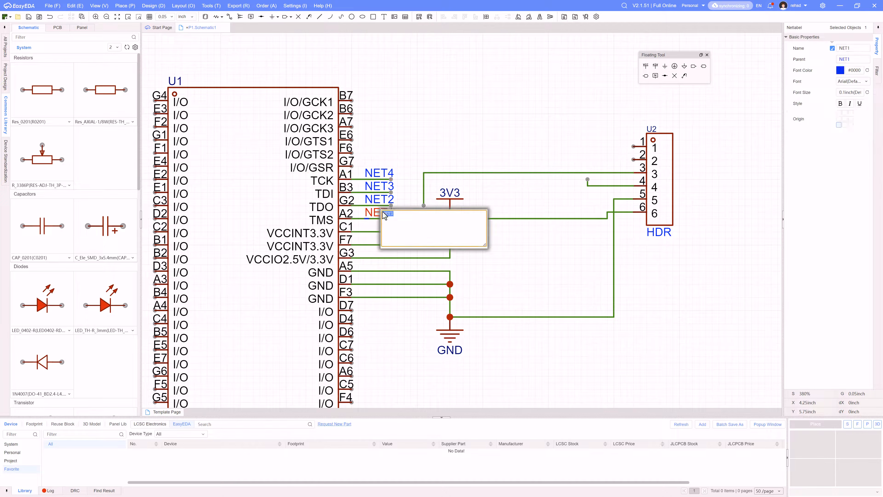
type("TMS")
key("Return")
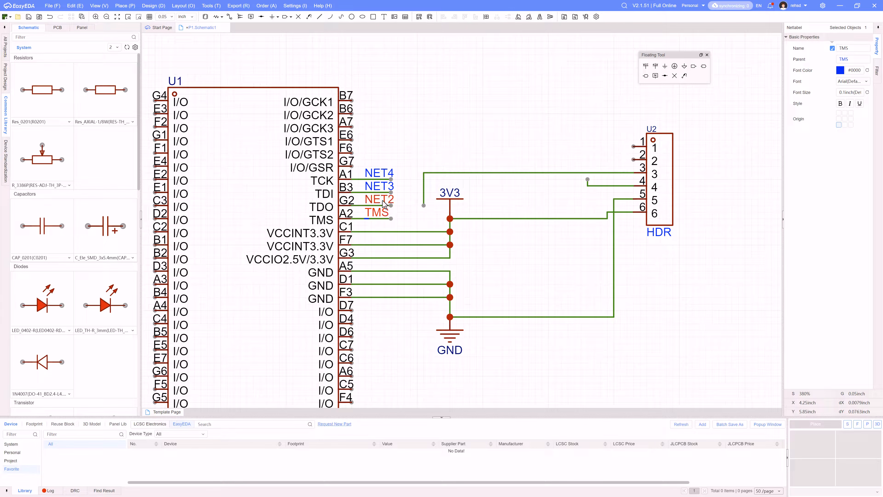
double_click(384, 201)
type("TDO")
key("Return")
- Rename the net label on CPLD pin B3 to TDI and the one on pin A1 to TCK
double_click(384, 188)
type("TDI")
key("Return")
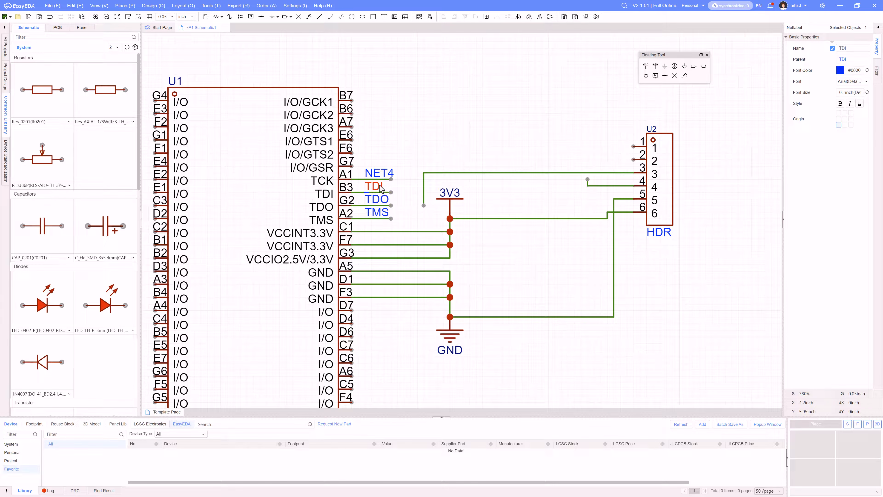
double_click(381, 176)
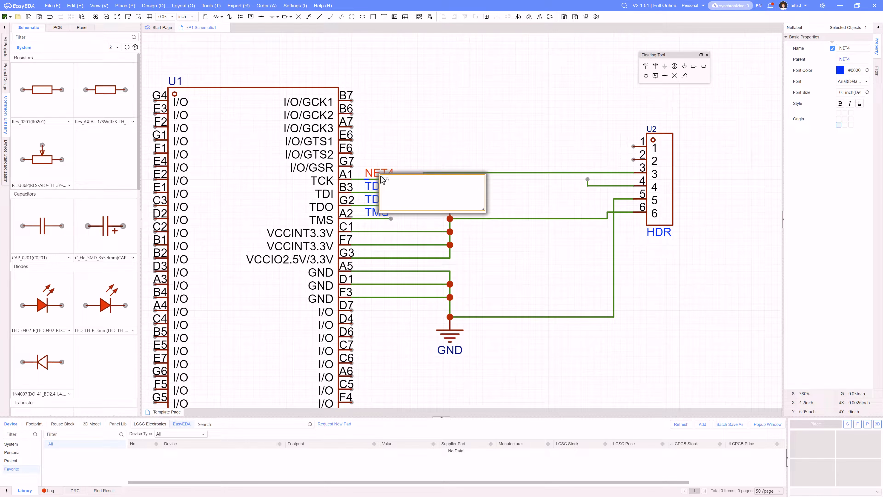
type("TCK")
key("Return")
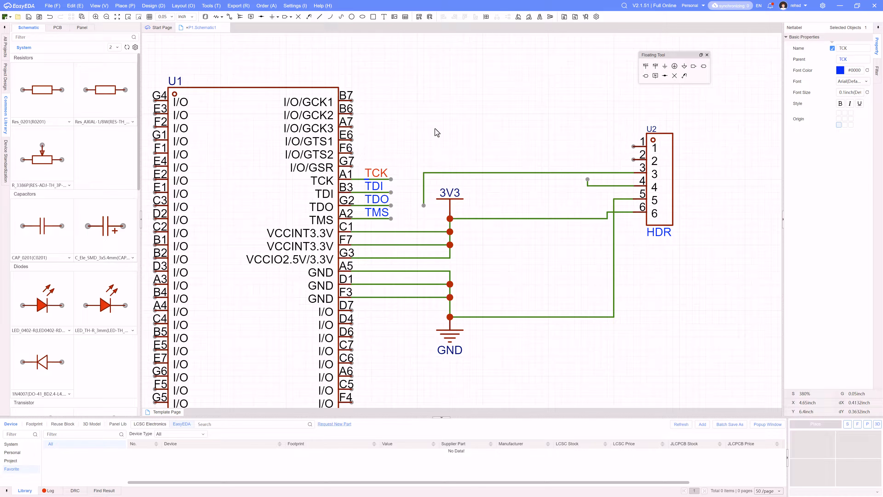
left_click(421, 143)
left_click(382, 216)
key("ctrl+v")
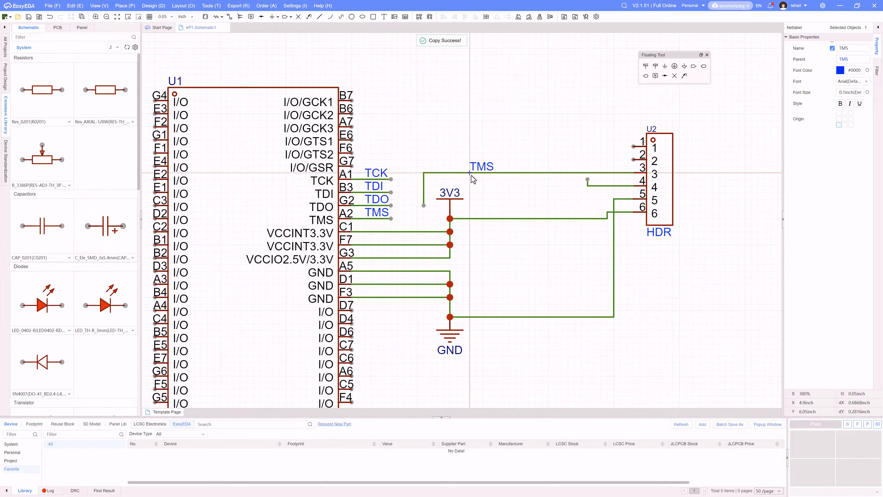
key("Escape")
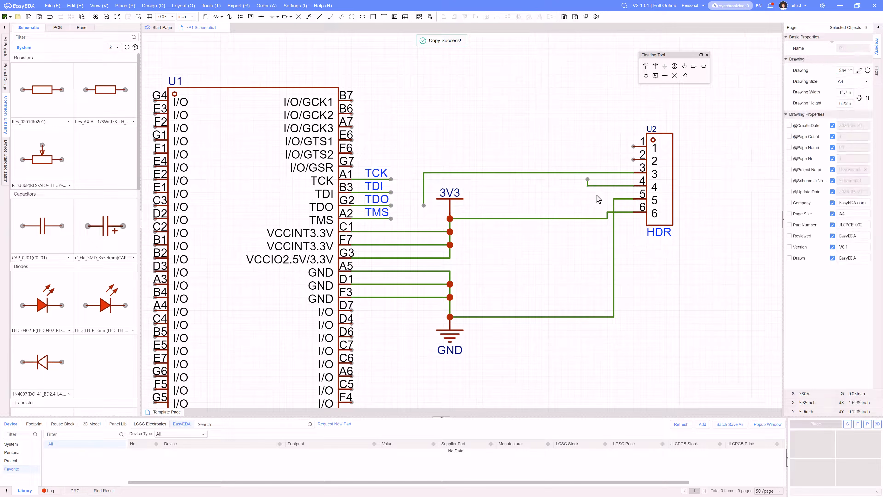
- Delete the leftover wire pieces attached to header pins 3 and 4
left_click_drag(596, 195, 574, 164)
key("Delete")
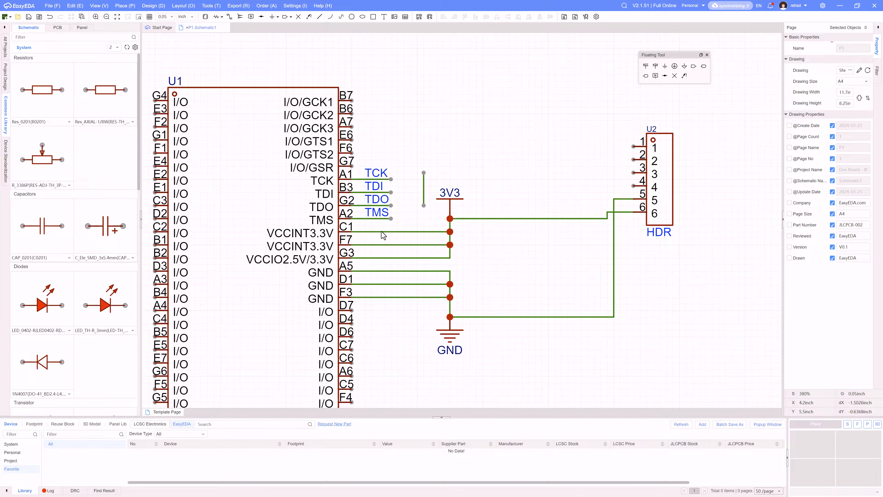
left_click(378, 213)
key("ctrl+c")
key("ctrl+v")
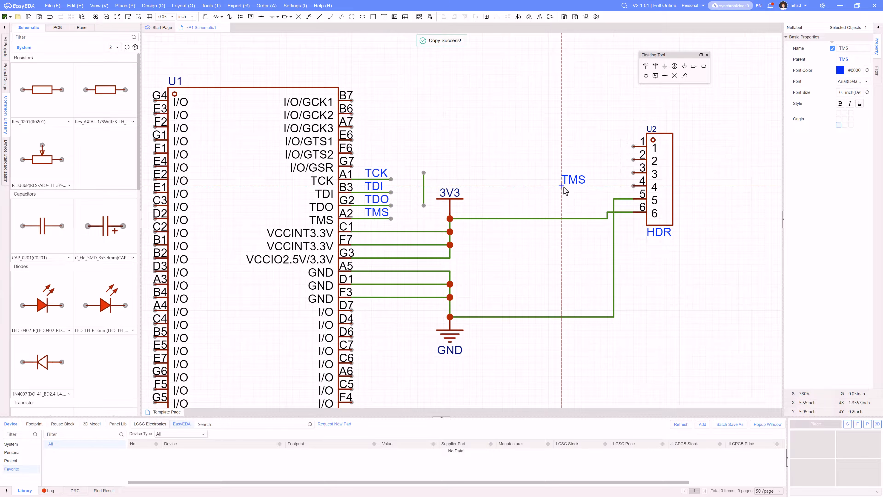
key("space")
key("space")
- Save the schematic and, following the browser's reference pin order, copy the TCK net label onto header pin 4
key("ctrl+s")
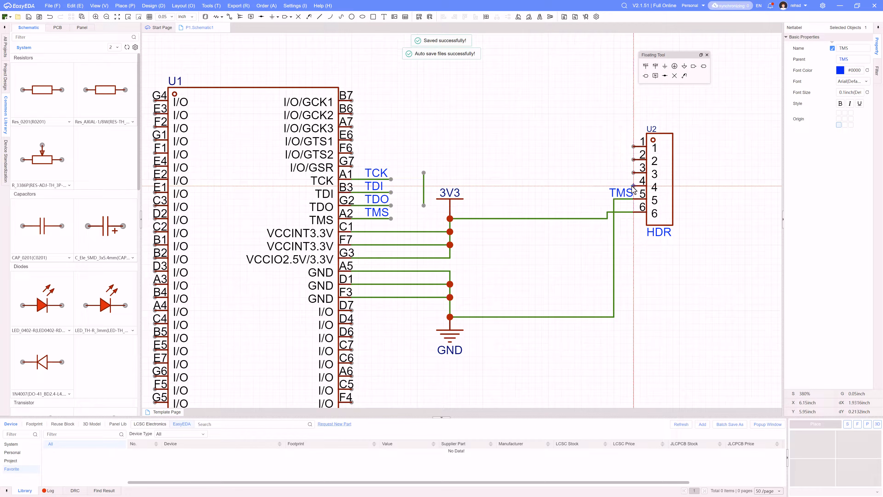
key("alt+Tab")
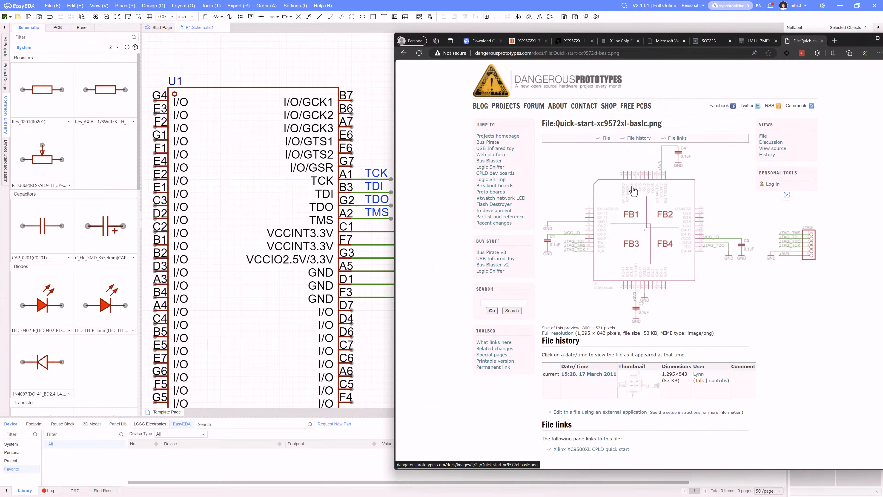
key("alt+Tab")
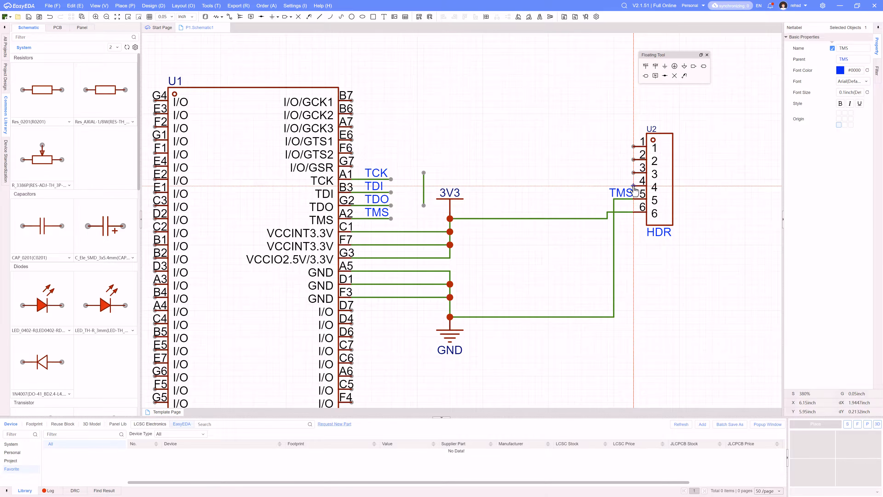
key("Escape")
left_click(382, 173)
key("ctrl+c")
key("ctrl+v")
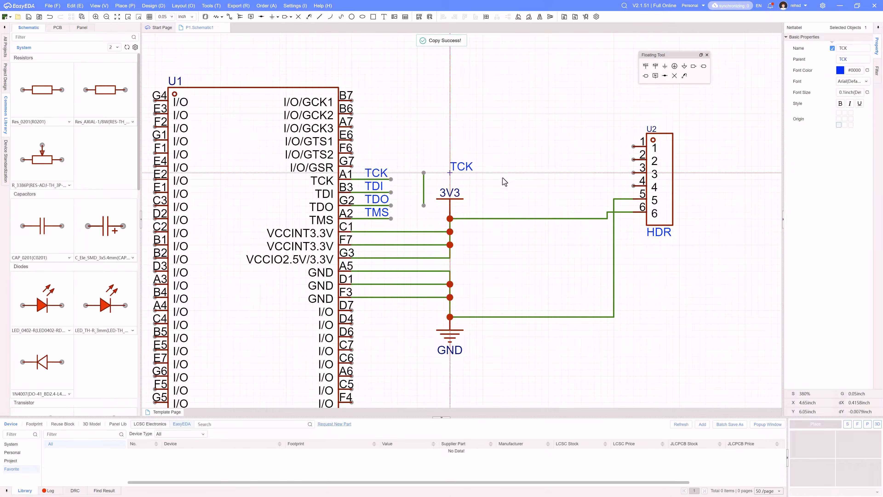
left_click(630, 187)
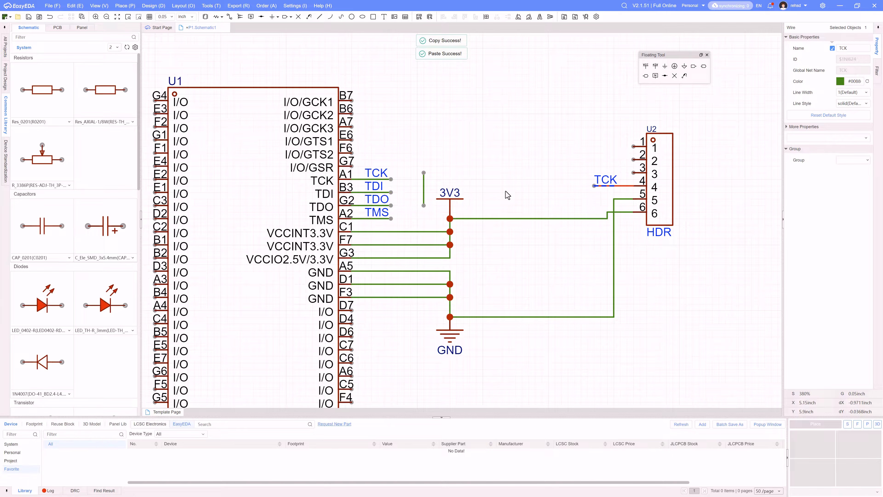
- Recheck the browser's reference schematic and copy the TDO net label from the CPLD onto header pin 3
key("alt+Tab")
key("alt+Tab")
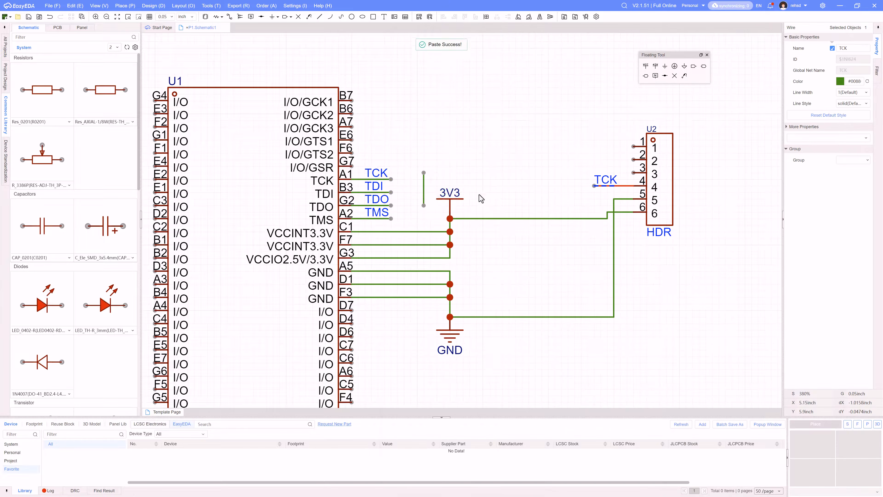
left_click(377, 199)
key("ctrl+c")
key("ctrl+v")
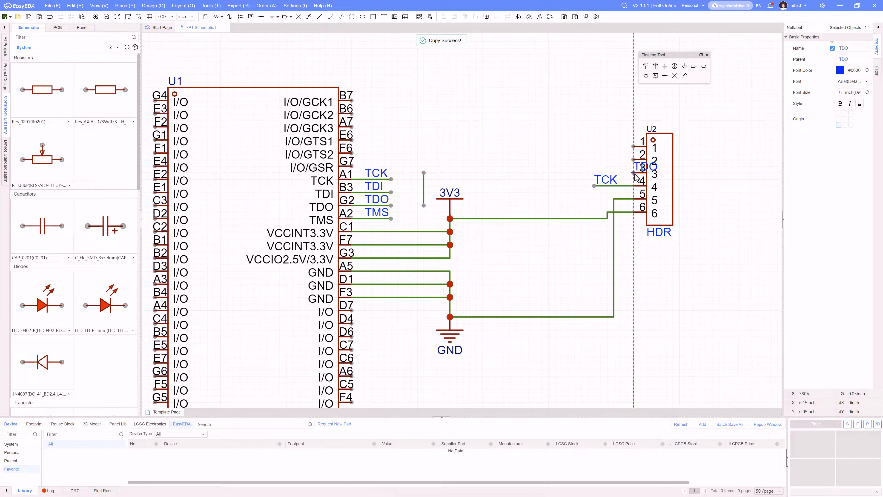
left_click(631, 174)
- Copy the TDI net label from CPLD pin B3 onto header pin 2
left_click(378, 191)
key("ctrl+c")
key("ctrl+v")
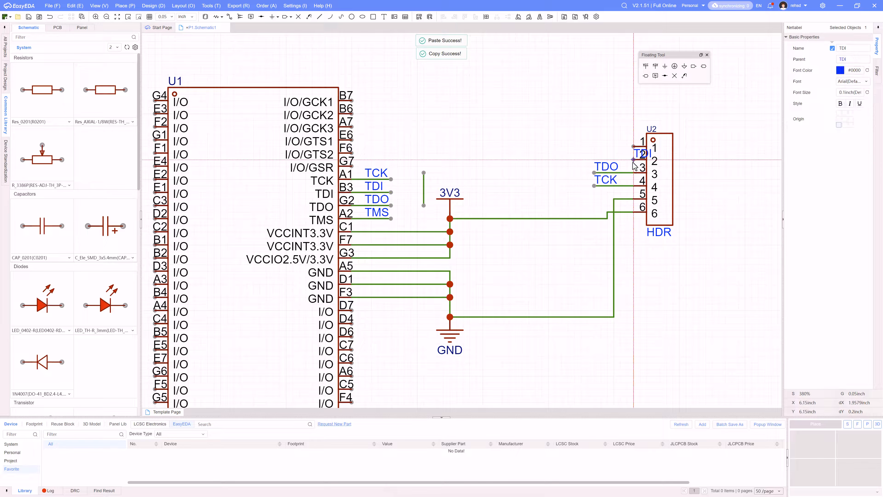
left_click(631, 160)
- Copy the TMS net label from CPLD pin A2 onto header pin 1
left_click(377, 212)
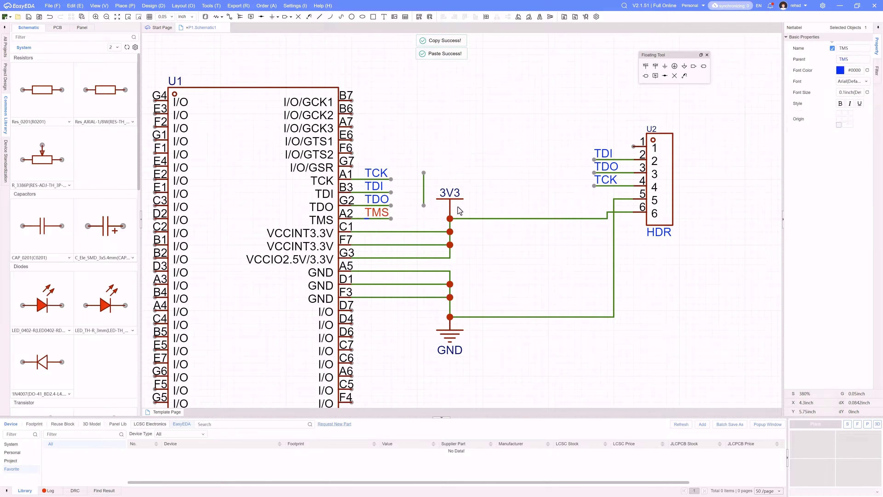
key("ctrl+c")
key("ctrl+v")
left_click(633, 147)
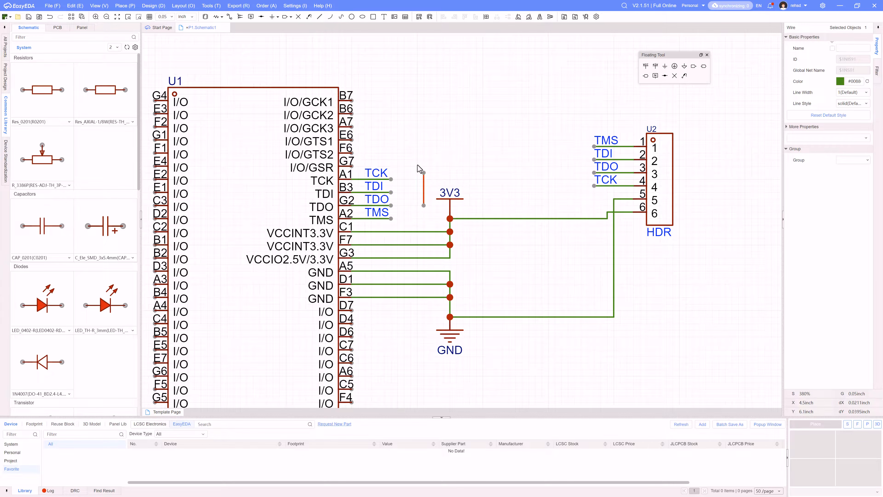
- Delete the stray vertical wire beside the CPLD net labels and the wires linking header pins 5 and 6 to 3V3 and GND
key("Delete")
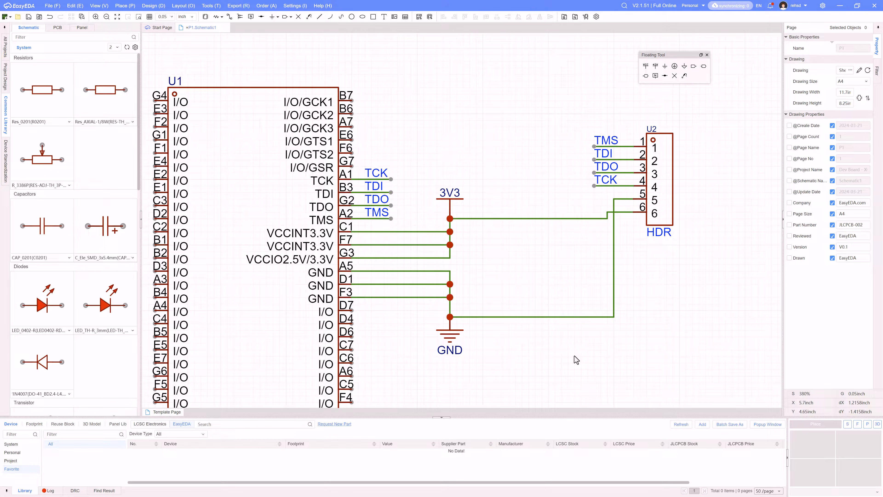
left_click_drag(589, 342, 508, 212)
key("Delete")
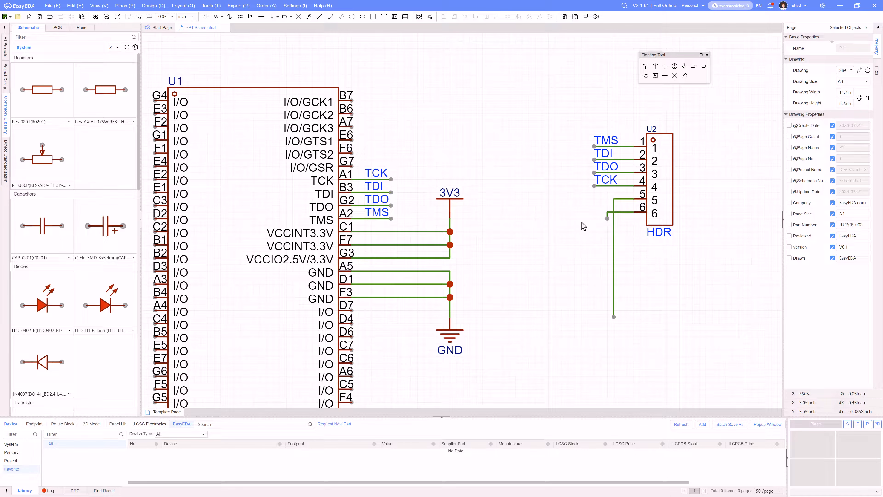
left_click(614, 218)
key("Delete")
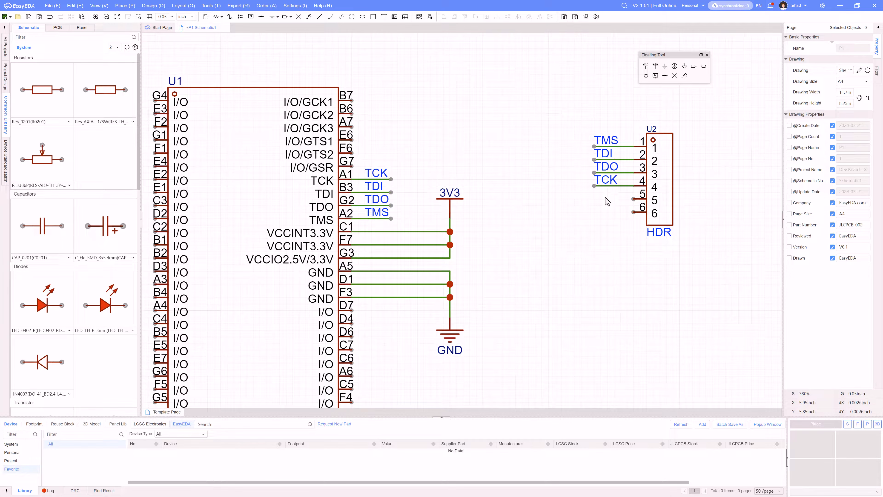
- Recheck the browser's reference schematic, place a copy of the 3V3 flag beside the header and wire it to pin 6
key("alt+Tab")
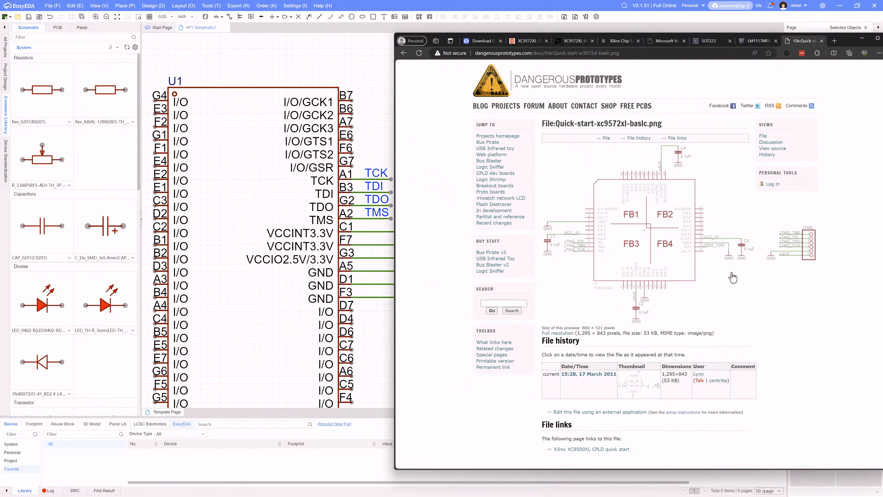
key("alt+Tab")
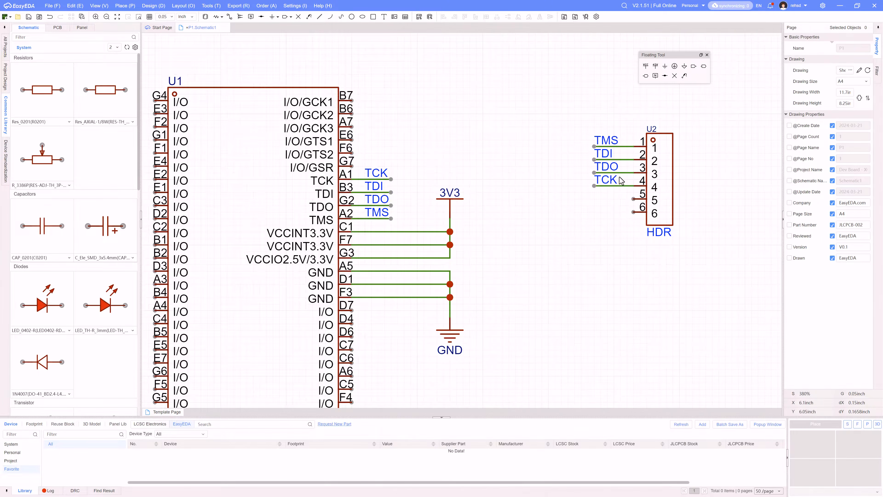
left_click(453, 200)
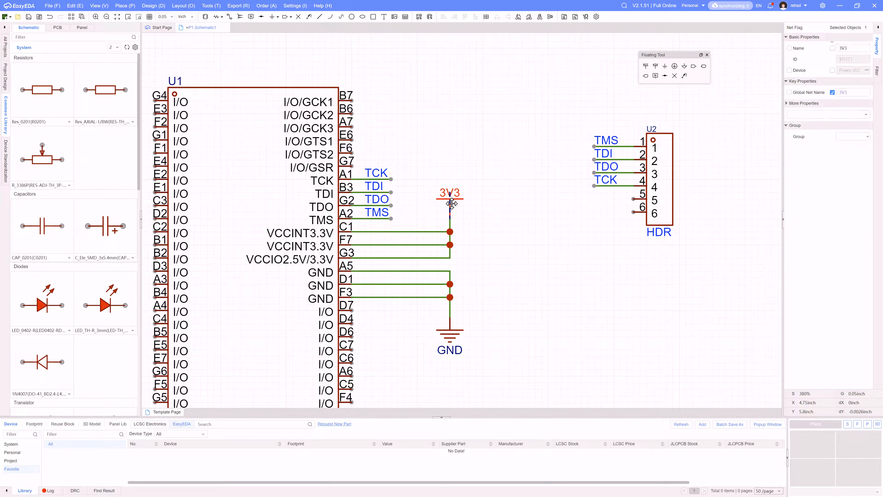
key("ctrl+c")
key("ctrl+v")
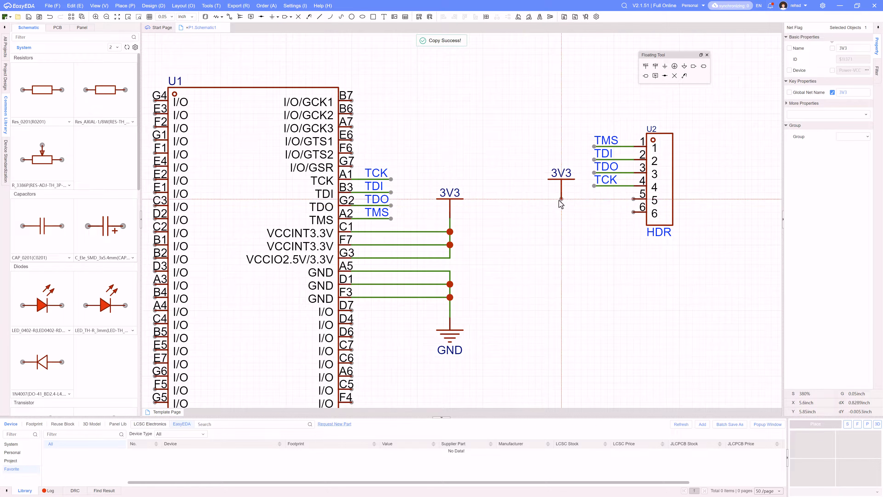
left_click(568, 188)
left_click(569, 188)
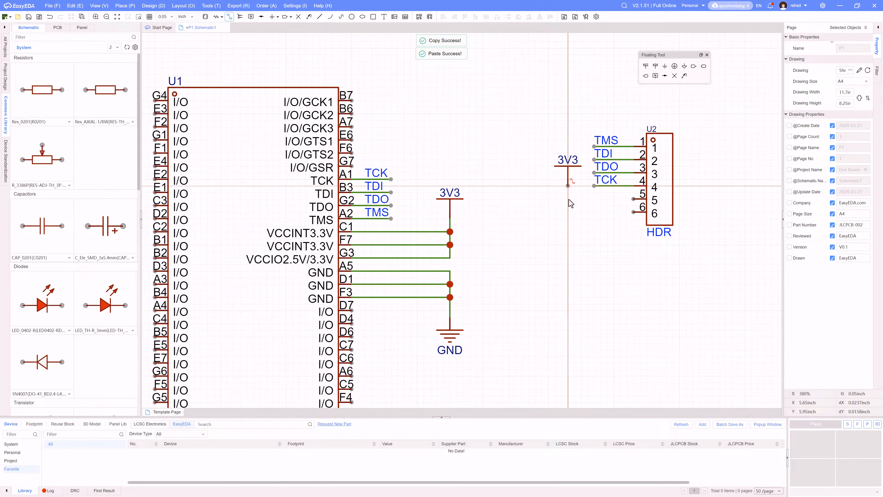
left_click(634, 211)
key("Escape")
- Place a copy of the GND flag below the header and wire it to pin 5
left_click(459, 351)
key("ctrl+c")
key("ctrl+v")
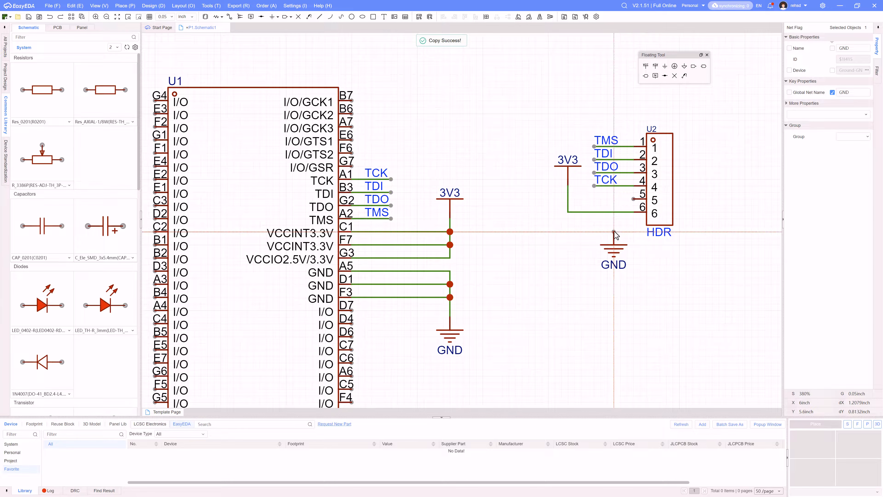
left_click(614, 231)
key("alt+w")
left_click(613, 231)
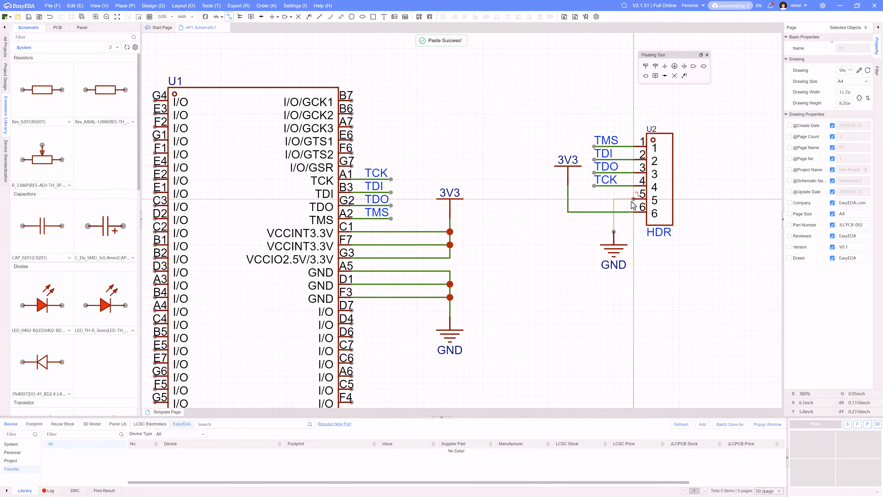
left_click(634, 199)
- Move the whole header circuit with its net labels and power flags up and to the right, farther from the CPLD
scroll(631, 315, "down", 4)
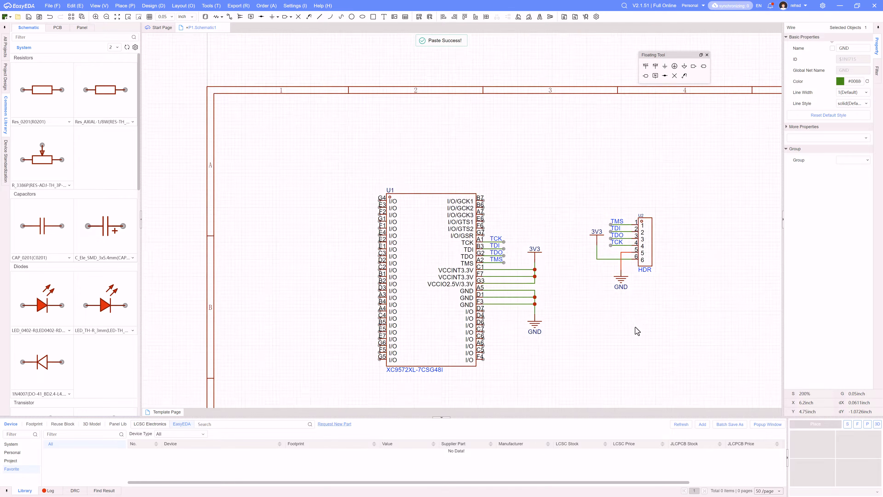
left_click_drag(506, 170, 620, 293)
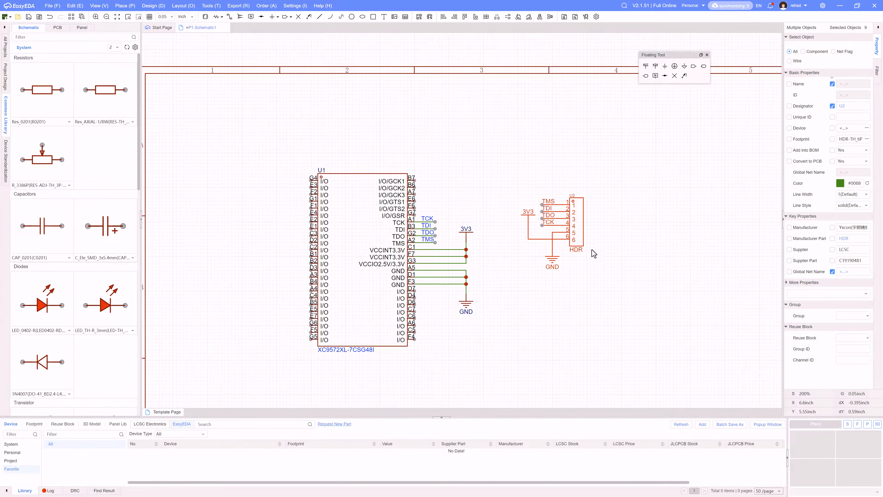
left_click_drag(593, 229, 685, 146)
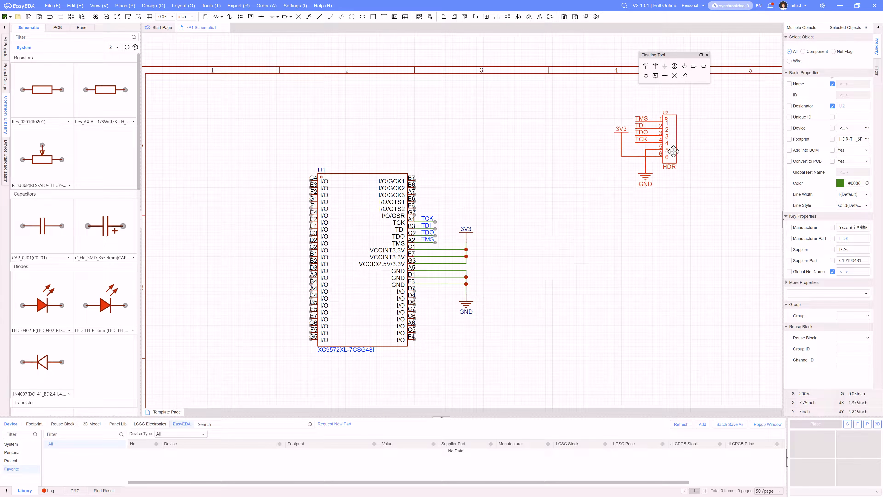
left_click(624, 236)
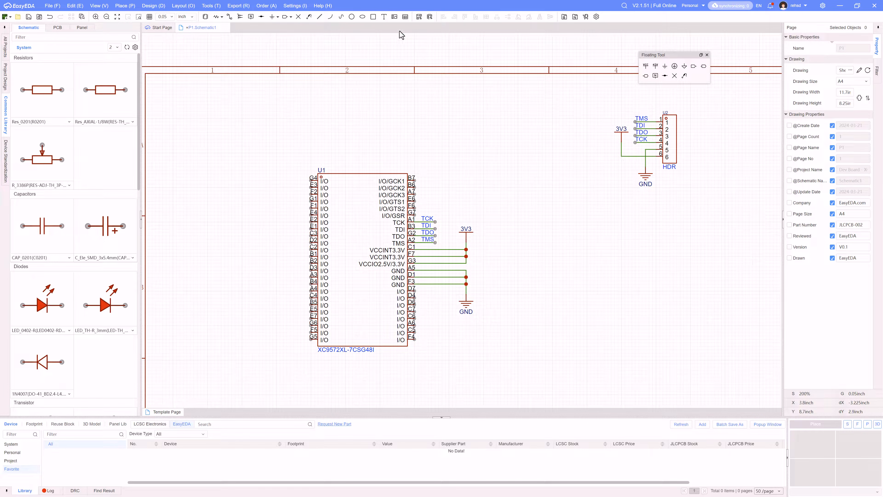
- Add the bold text "JTAG Port" and position it just above the six-pin header
left_click(384, 17)
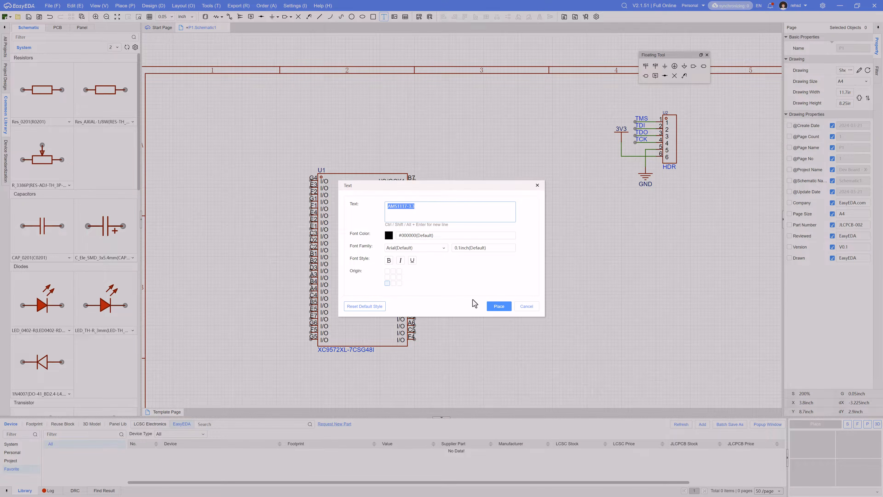
type("JTAG Port")
left_click(497, 312)
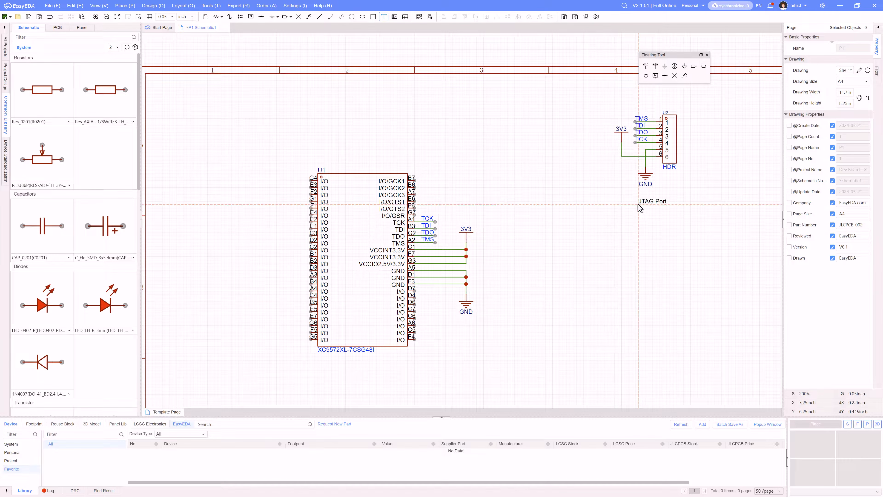
left_click(637, 203)
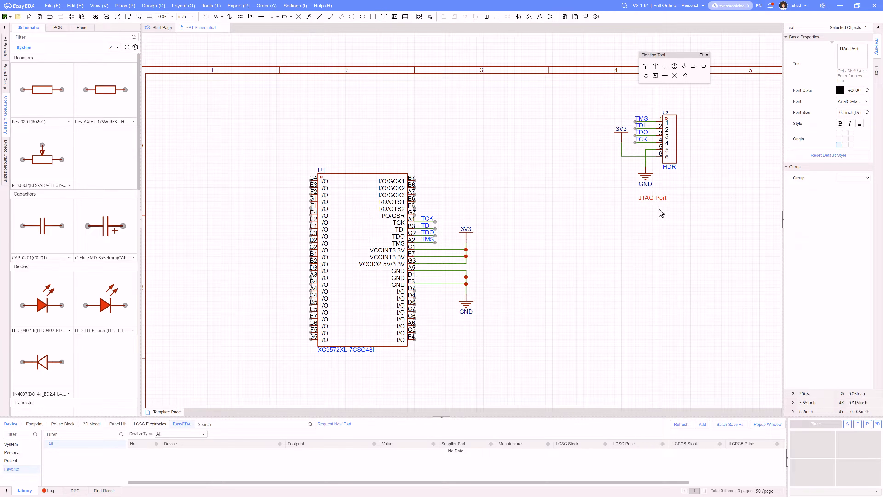
left_click(840, 124)
left_click_drag(653, 202, 650, 110)
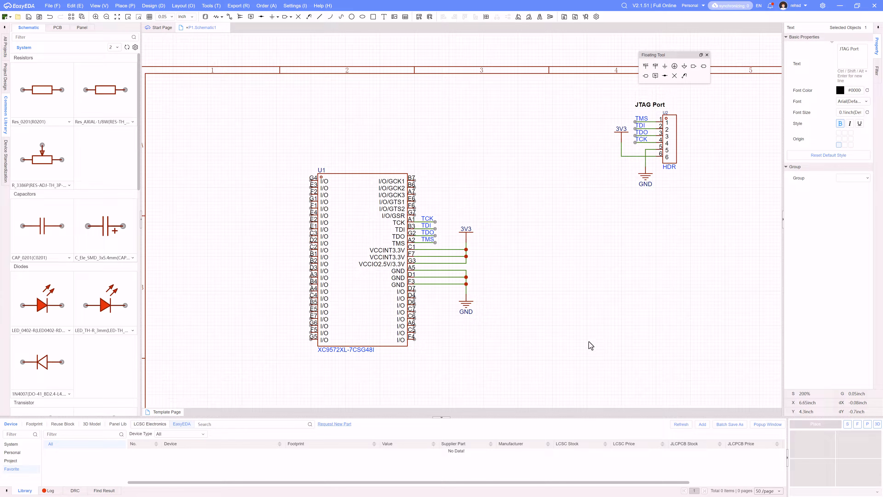
right_click_drag(511, 341, 573, 298)
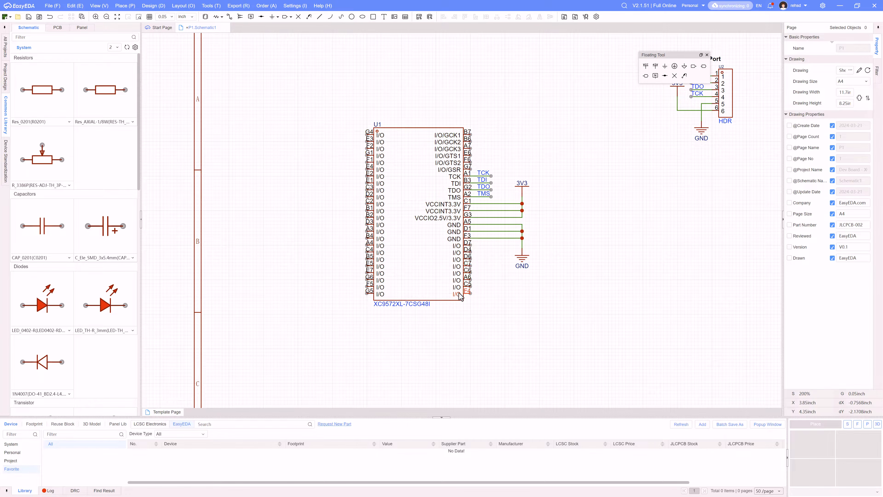
scroll(460, 331, "down", 2)
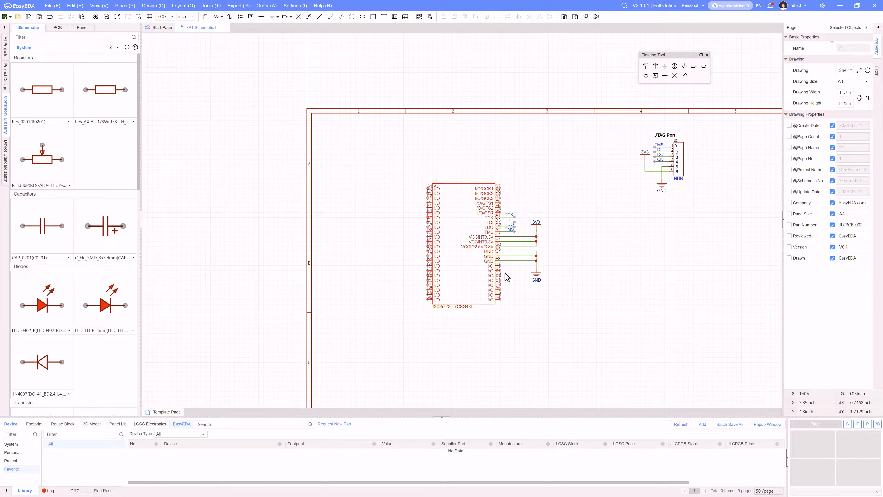
scroll(391, 194, "up", 5)
right_click_drag(407, 208, 357, 140)
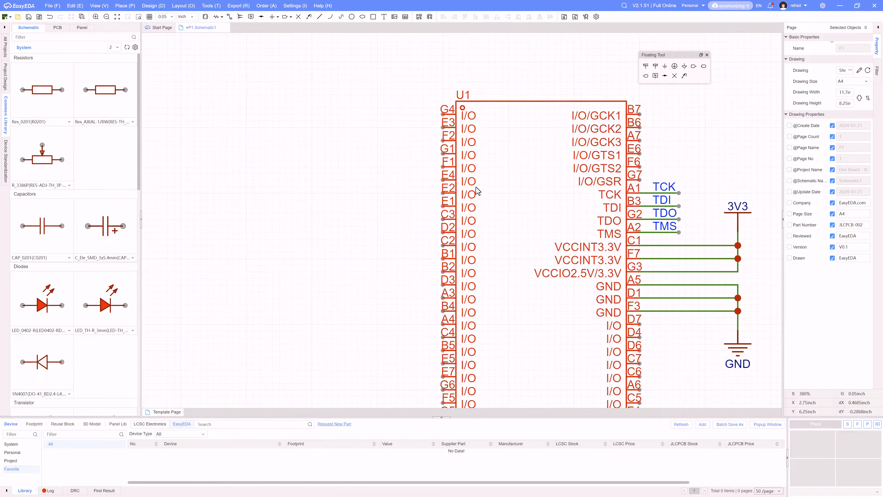
scroll(408, 228, "down", 3)
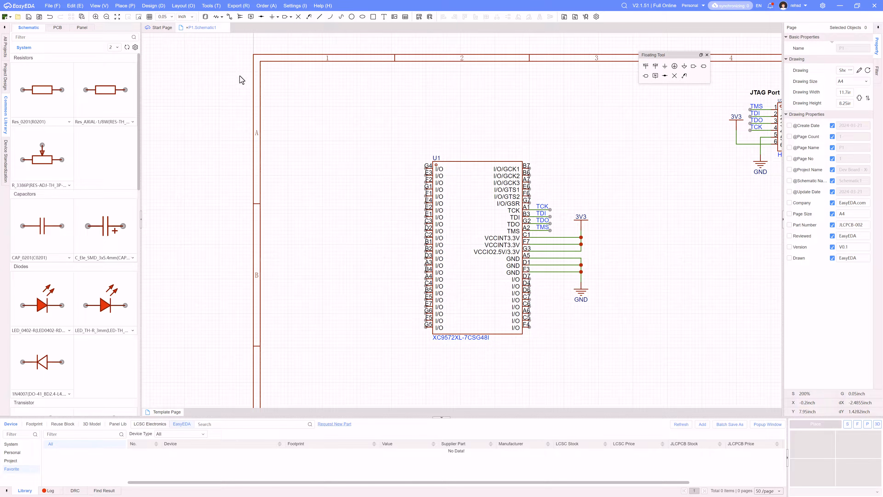
- Open the device library and list the Pin Headers category under Connectors
left_click(206, 17)
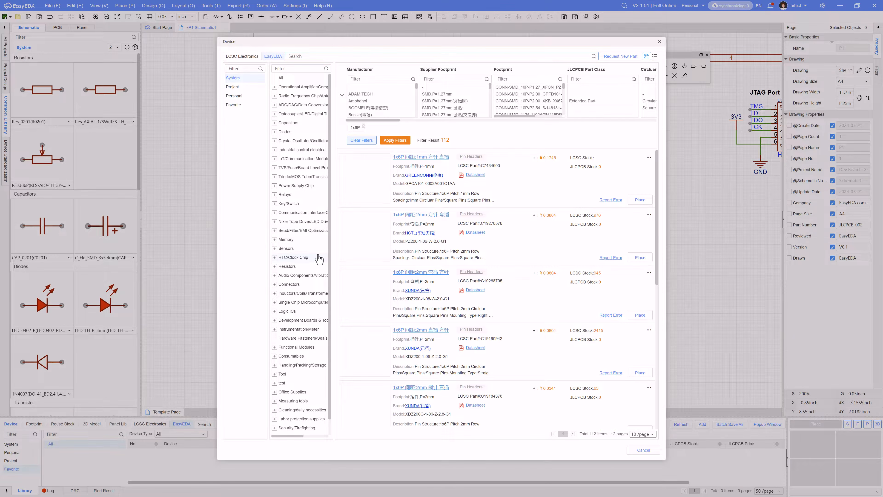
scroll(298, 345, "down", 1)
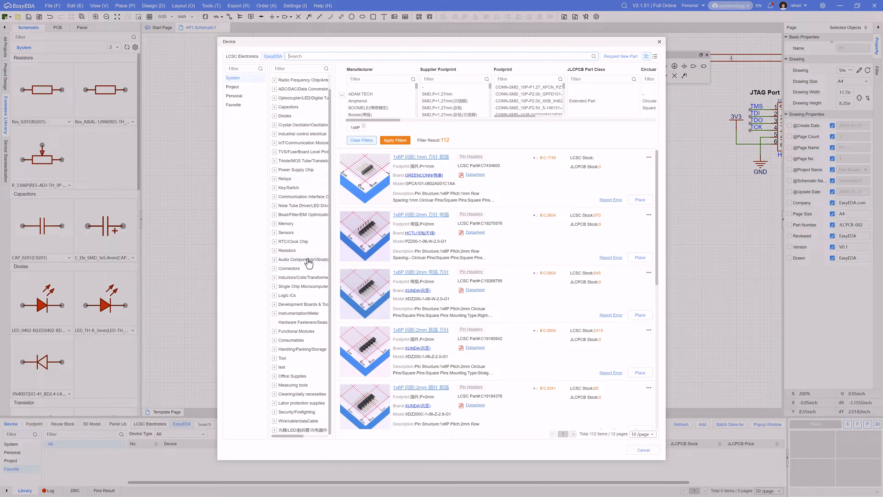
scroll(308, 263, "up", 1)
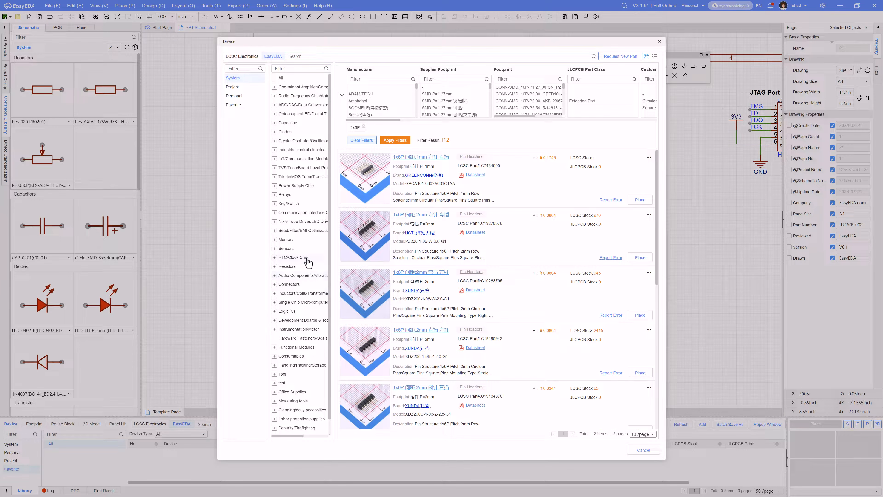
left_click(292, 285)
scroll(301, 332, "down", 5)
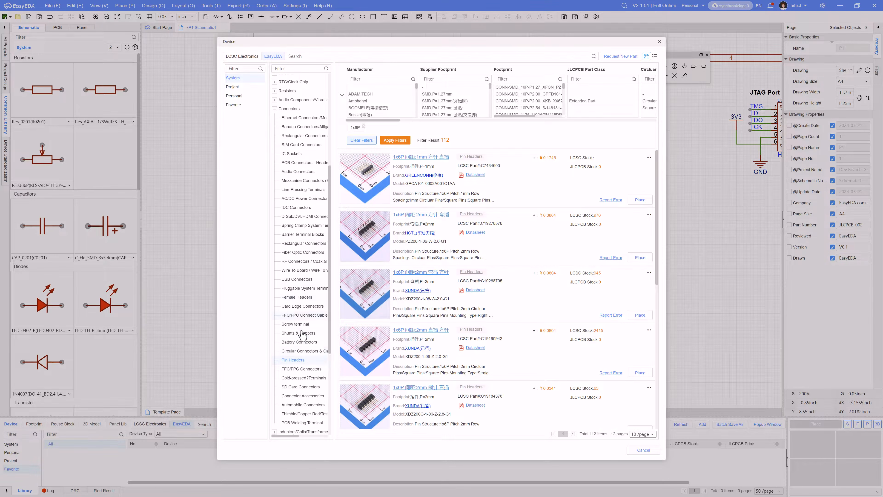
left_click(301, 348)
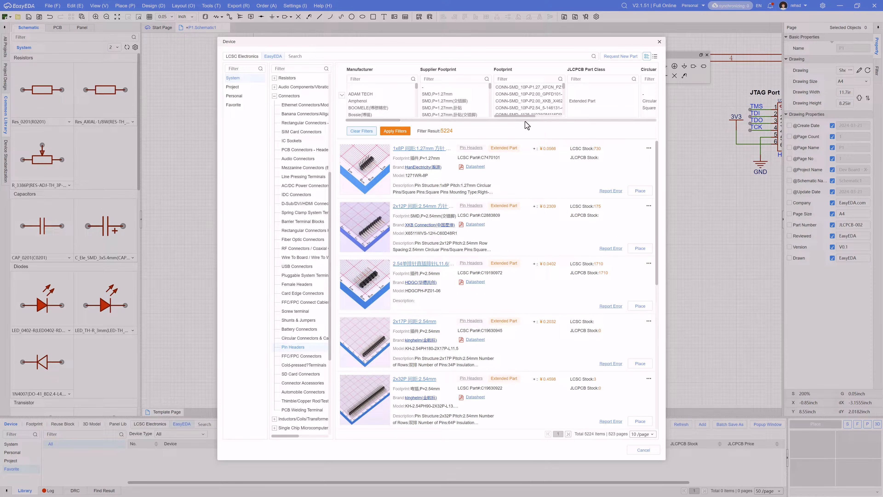
- Filter the pin headers by the pin structure 2x7P and apply the filter
scroll(525, 121, "right", 5)
scroll(526, 122, "right", 5)
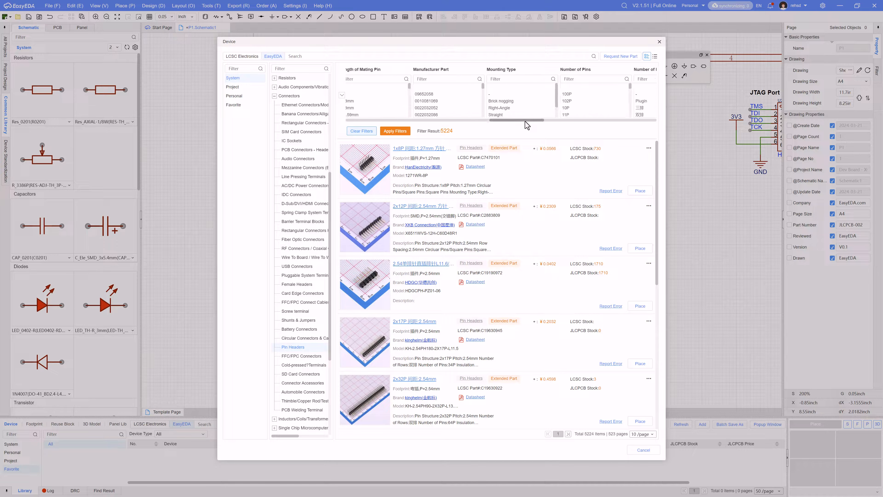
scroll(572, 121, "right", 2)
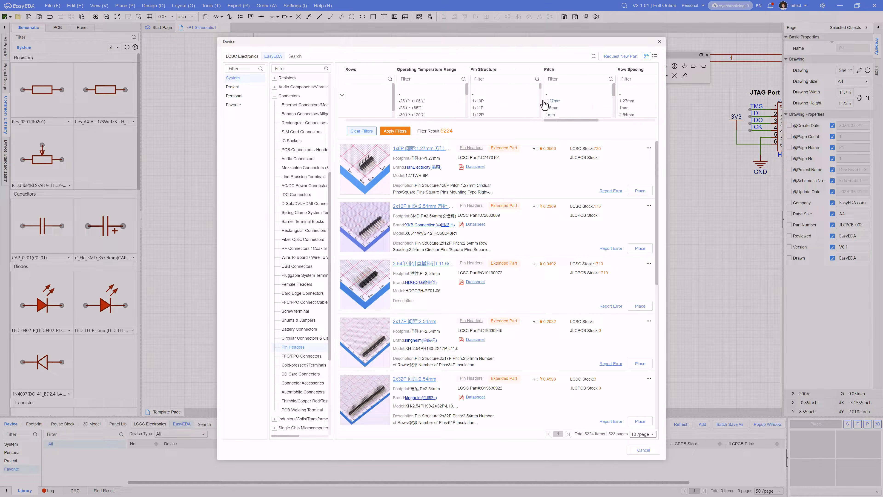
left_click(508, 79)
type("3")
type("2x7")
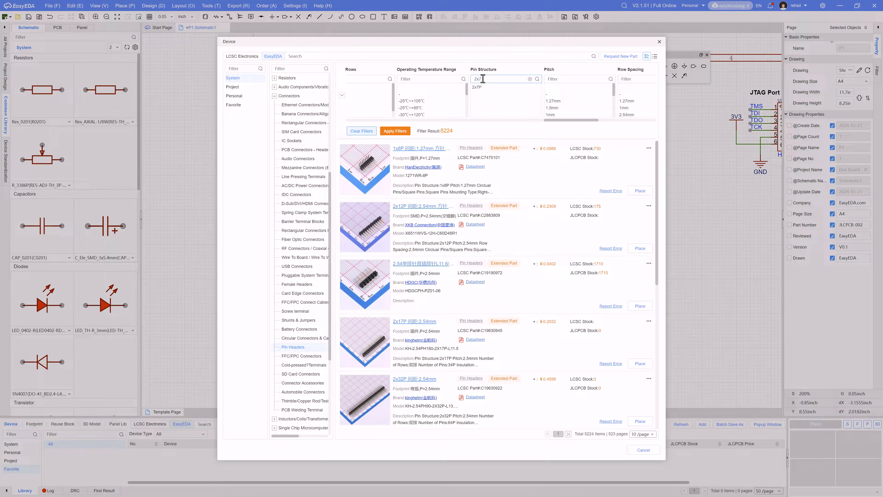
left_click(477, 87)
left_click(402, 141)
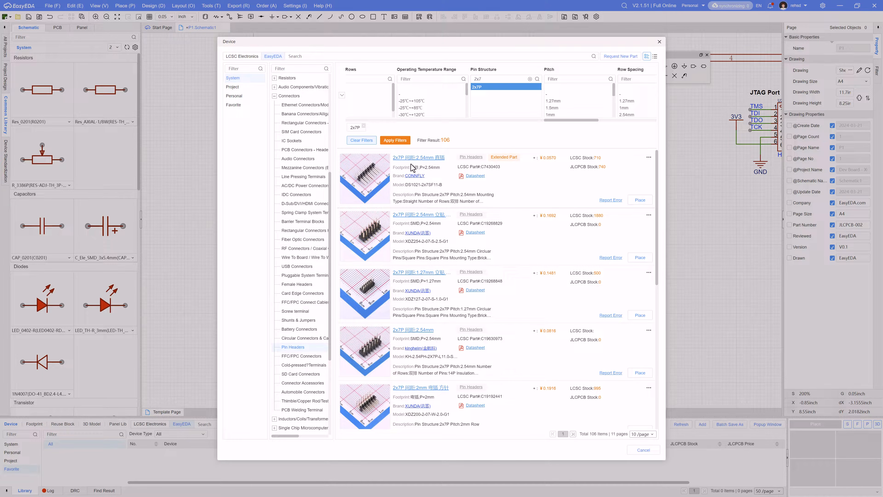
- Place the CONNFLY DS1021-2x7SF11-B pin header in the open area to the right of the CPLD, below the JTAG port
left_click(630, 202)
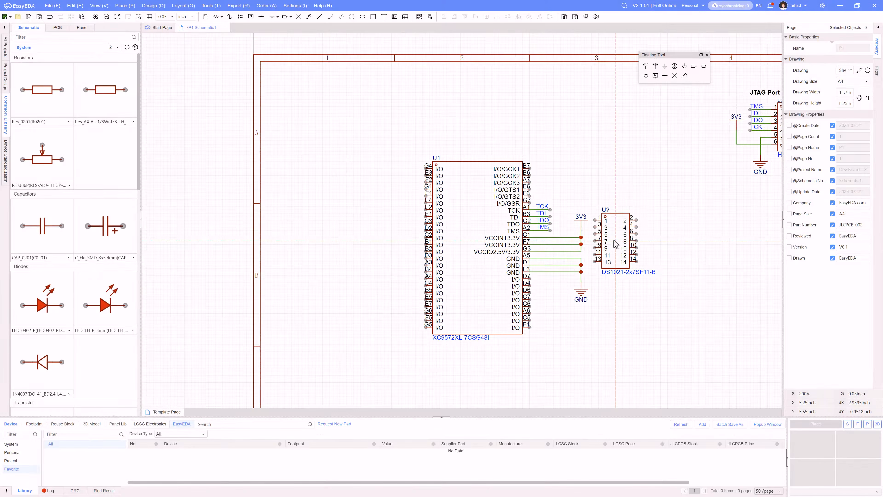
right_click_drag(646, 231, 458, 178)
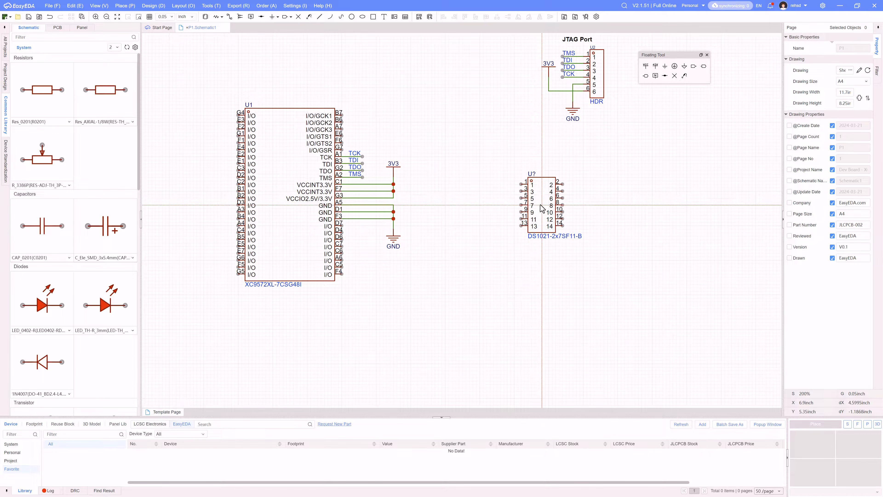
scroll(543, 207, "down", 3)
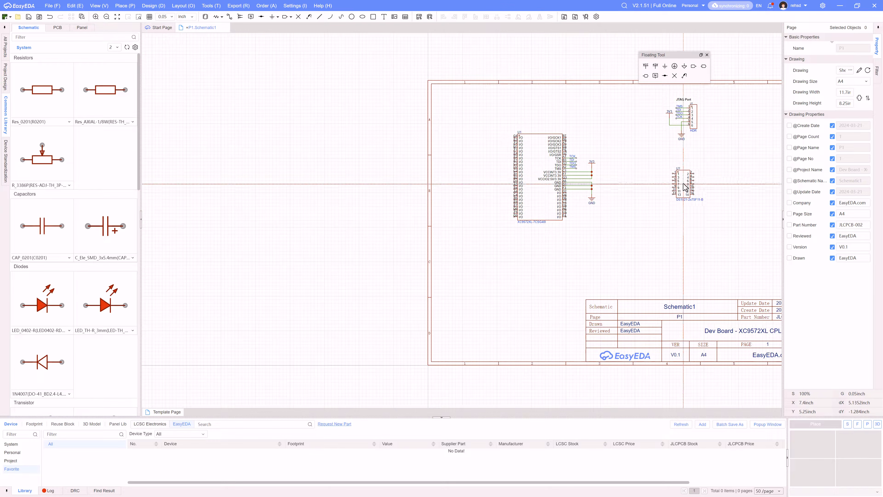
left_click(656, 180)
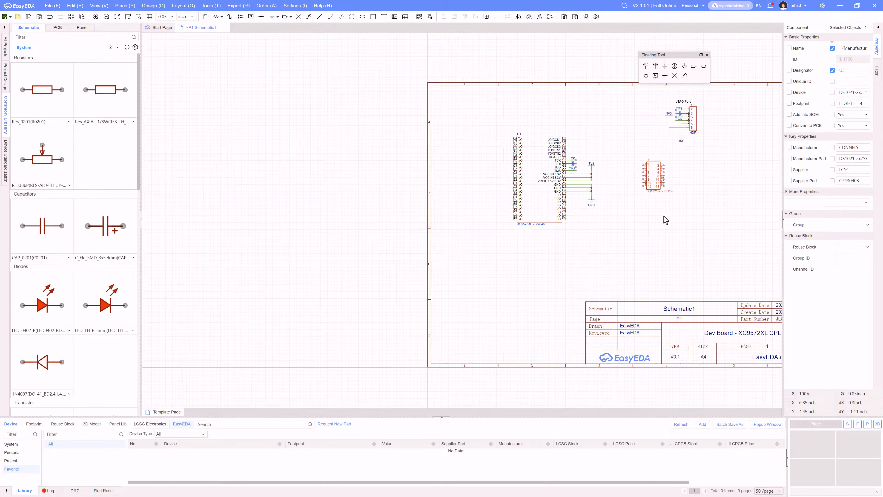
- Rename the new 2x7 header's part name label to HDR
right_click_drag(664, 218, 615, 256)
scroll(612, 252, "up", 3)
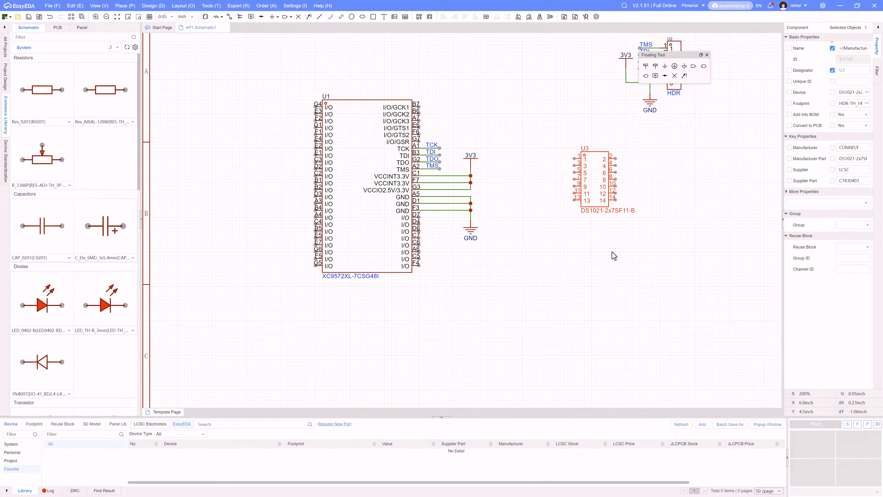
left_click(618, 209)
double_click(619, 211)
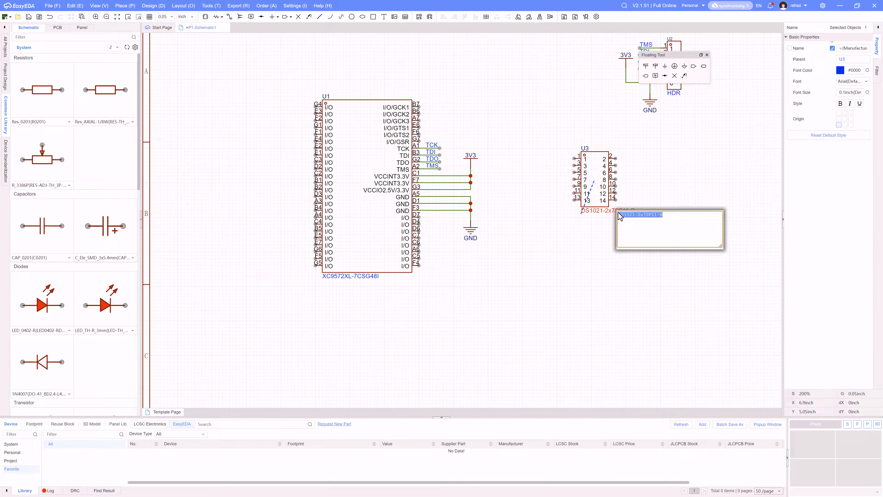
type("HDR")
key("Return")
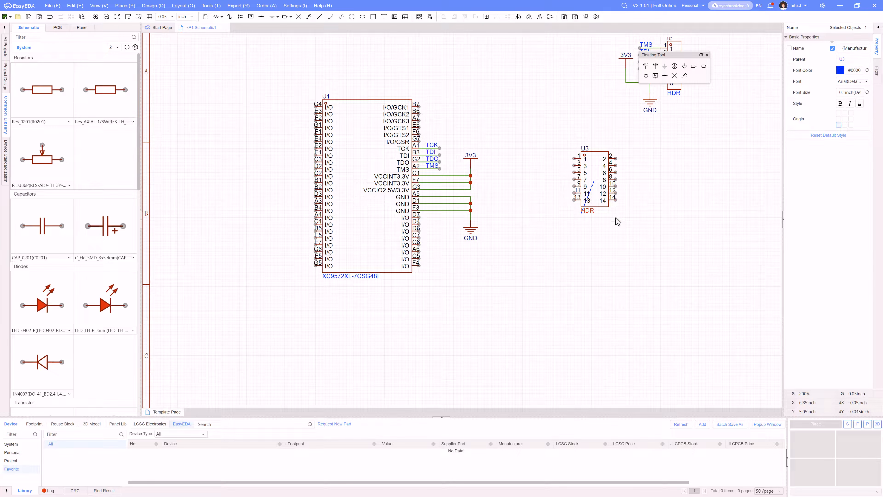
left_click(618, 221)
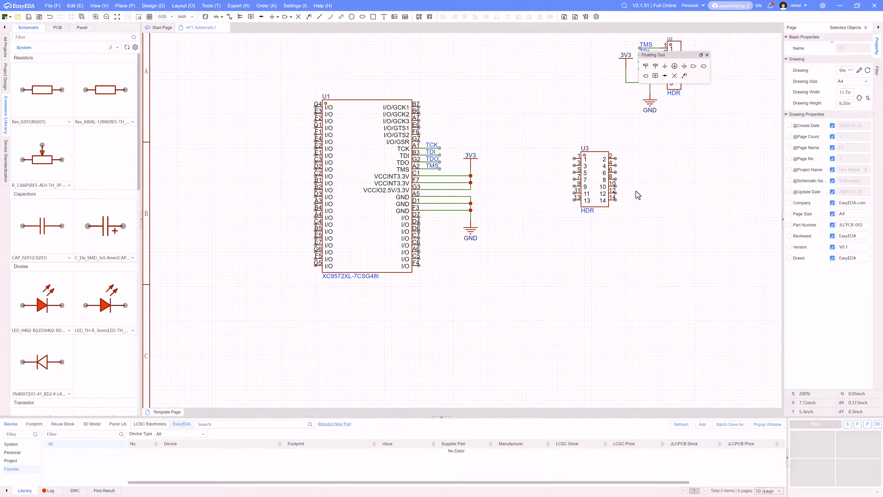
- Copy the CPLD's GND flag and place two copies below the 2x7 header, one on each side
left_click(471, 233)
key("ctrl+c")
key("ctrl+v")
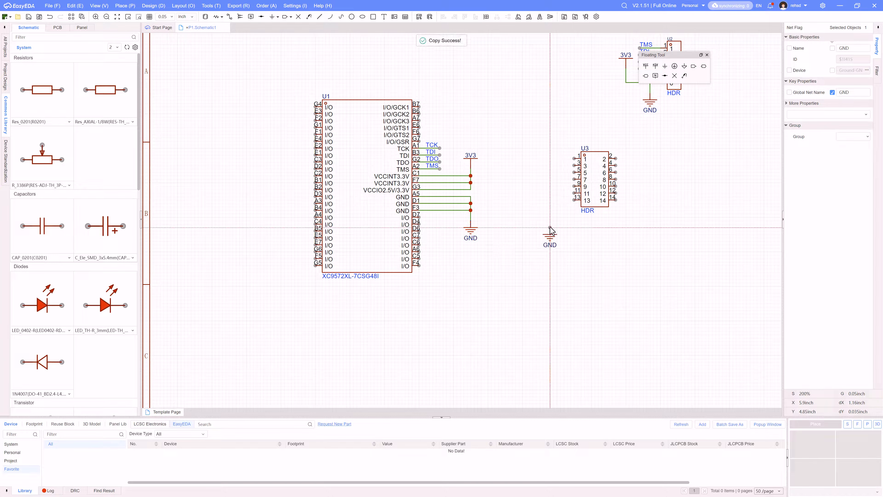
left_click(536, 224)
key("ctrl+v")
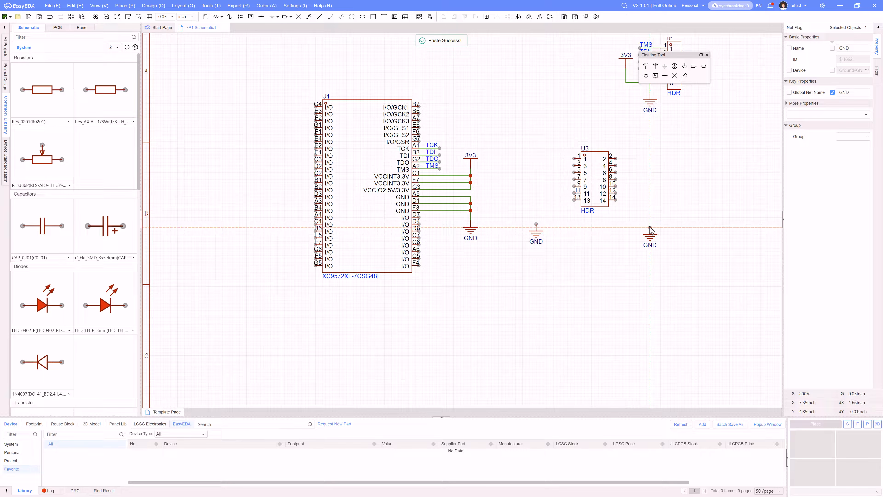
left_click(650, 228)
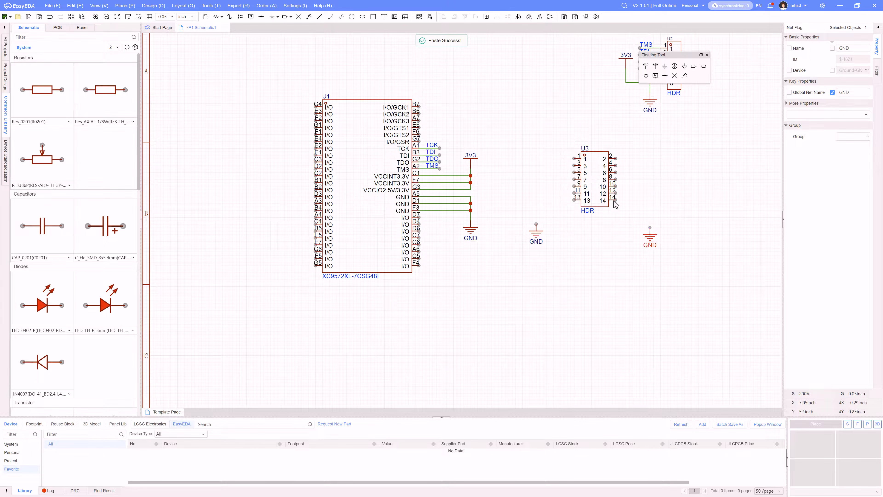
- Wire pins 1, 7 and 13 of the 2x7 header to the GND flag on its left
left_click(575, 158)
left_click(537, 224)
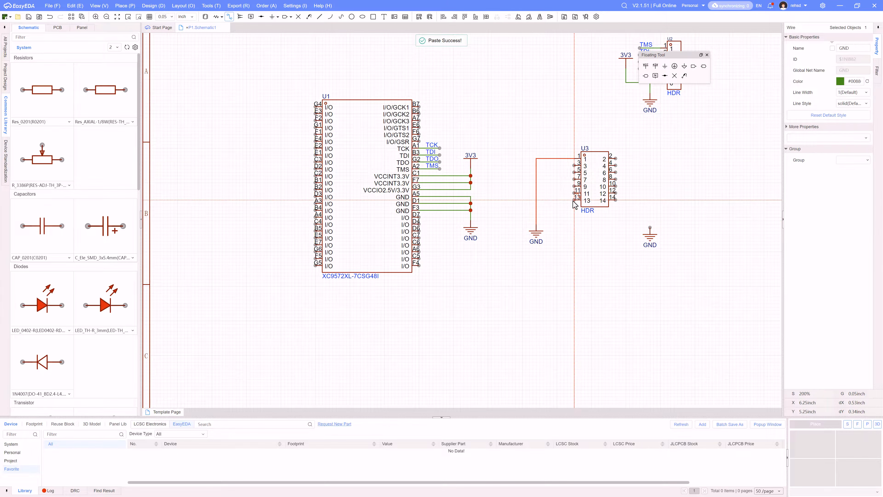
left_click(575, 201)
left_click(536, 200)
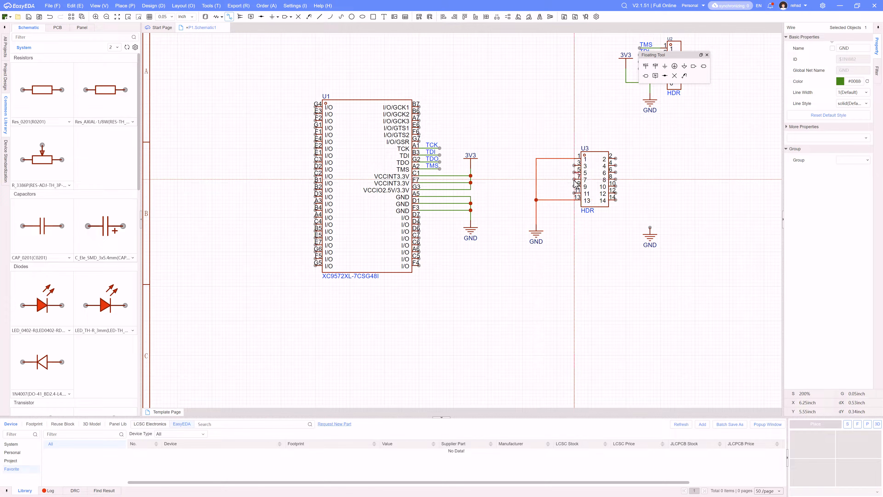
left_click(537, 179)
left_click(574, 179)
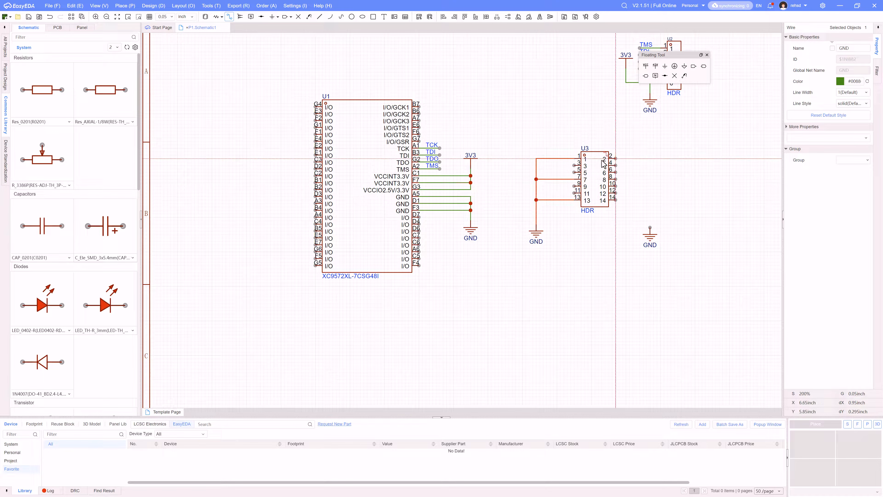
- Wire pins 2, 8 and 14 of the 2x7 header to the GND flag on its right
left_click(616, 159)
left_click(650, 229)
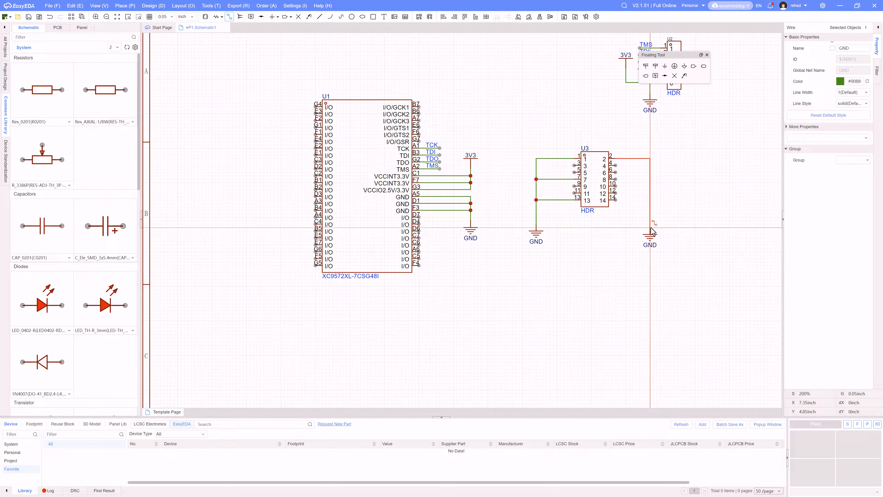
left_click(650, 179)
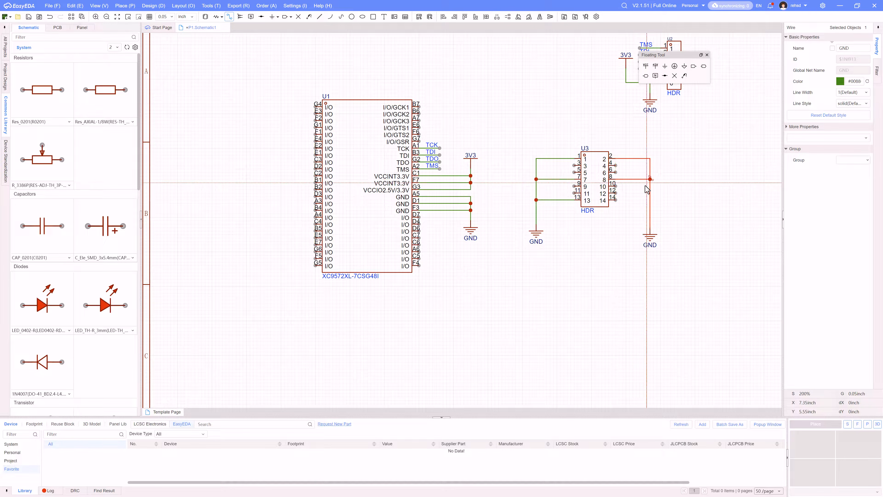
left_click(616, 180)
left_click(616, 199)
left_click(649, 200)
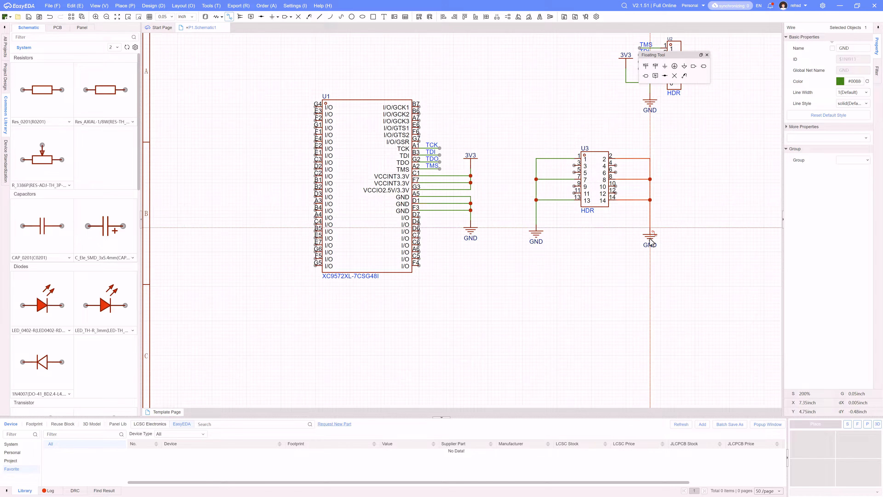
key("Escape")
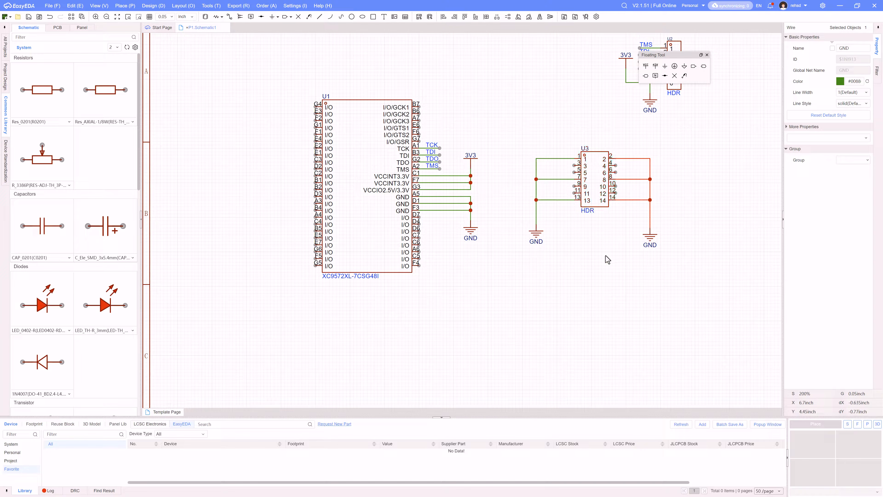
- Set the schematic sheet's drawing size to B and save the schematic
right_click_drag(613, 285, 630, 293)
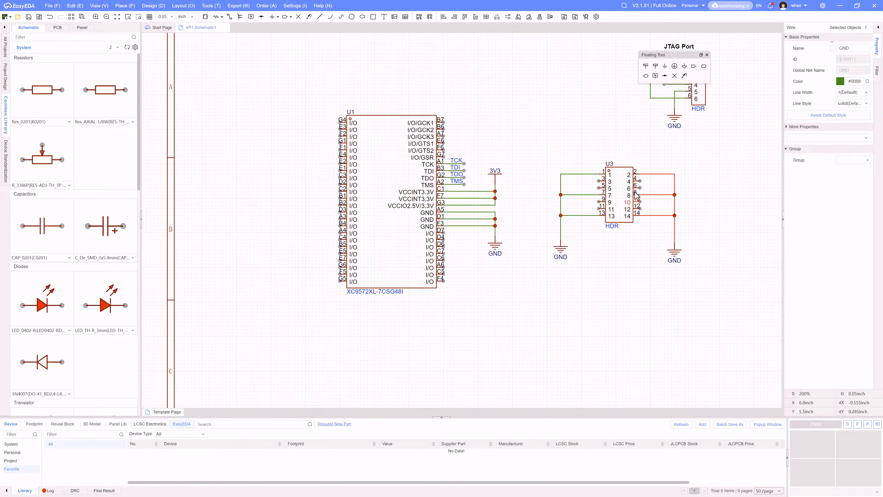
right_click_drag(653, 306, 523, 254)
scroll(522, 254, "down", 2)
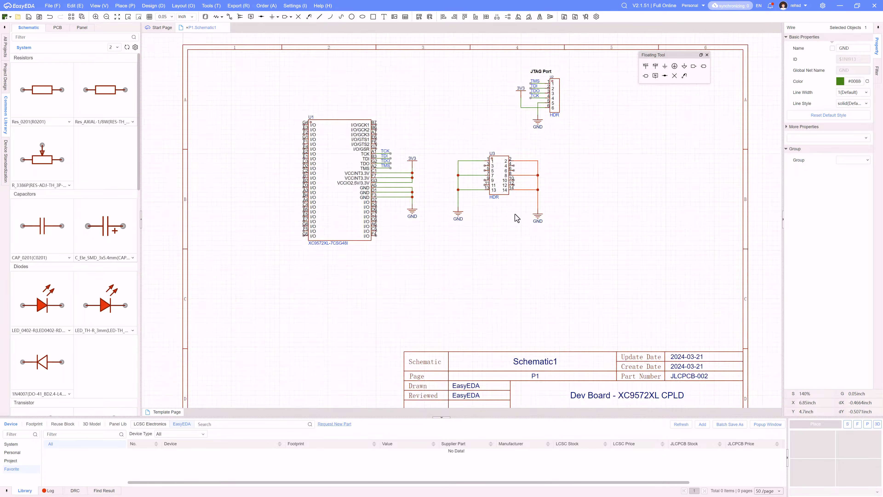
left_click(481, 48)
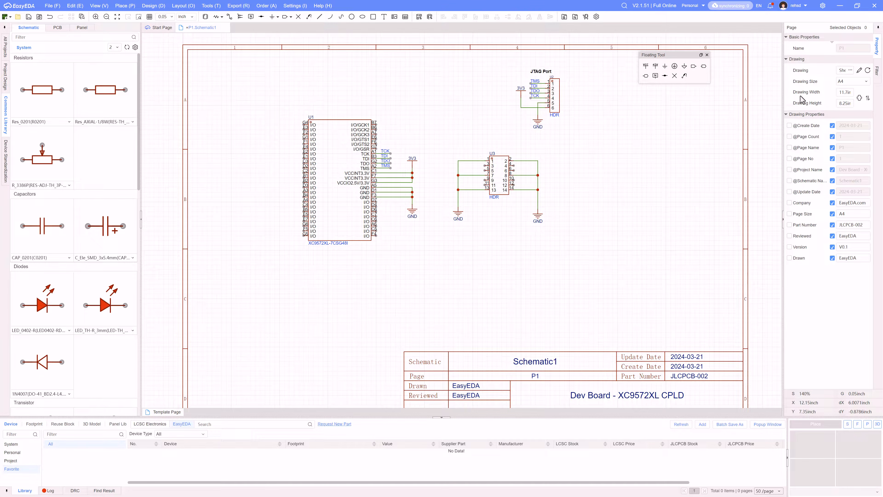
left_click(849, 84)
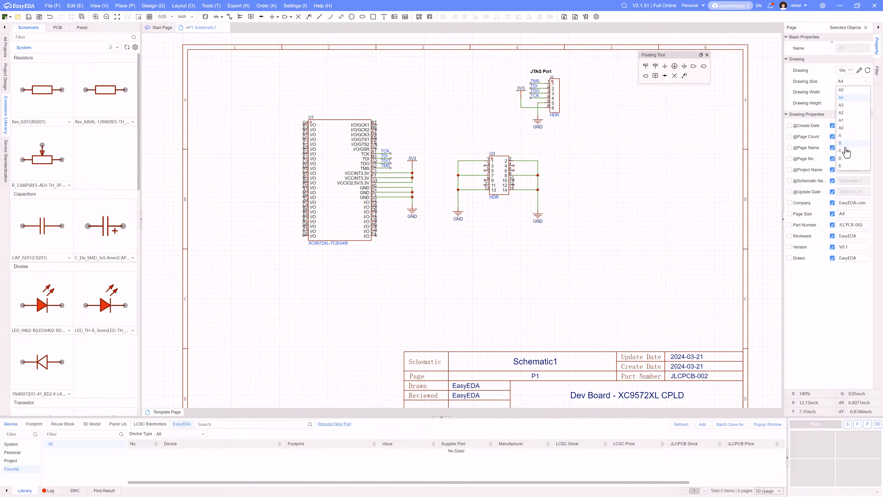
left_click(841, 143)
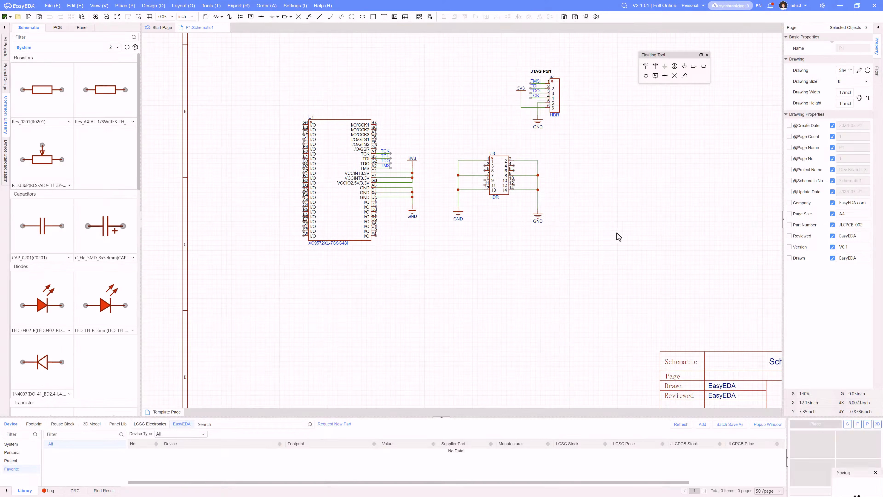
key("ctrl+s")
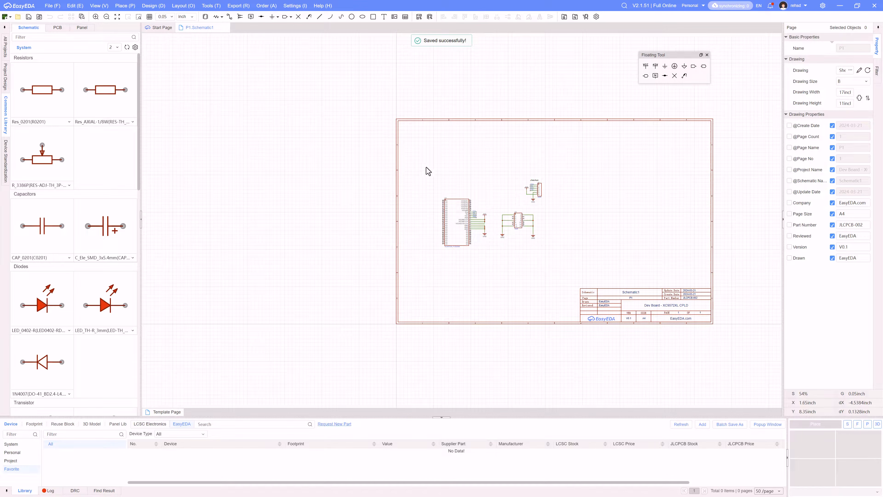
- Move the JTAG port circuit up and to the right, near the top edge of the sheet
left_click_drag(427, 165, 557, 253)
left_click(549, 251)
left_click_drag(517, 173, 601, 139)
- Move the CPLD circuit to the sheet's upper left area and the 2x7 header circuit below it
left_click_drag(430, 185, 495, 267)
left_click_drag(457, 235, 451, 176)
left_click_drag(490, 207, 549, 250)
left_click_drag(518, 223, 437, 228)
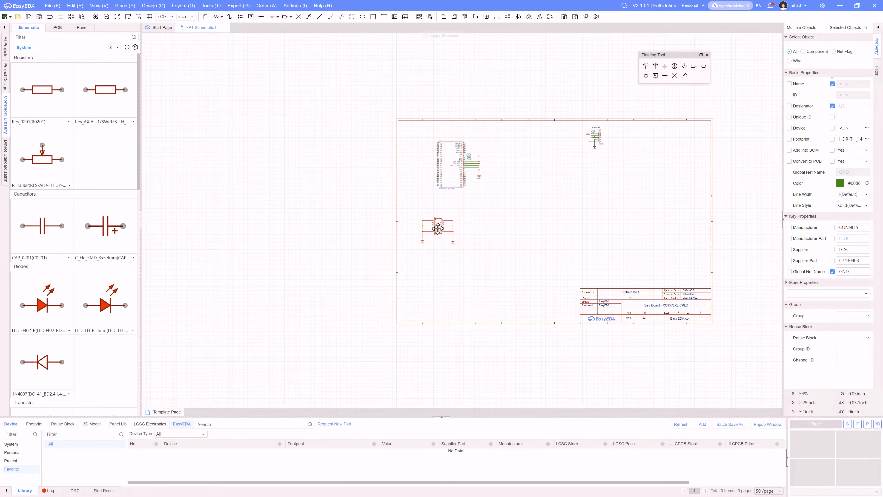
- Place three copies of the grounded 2x7 header circuit in a row to the right of the original
key("ctrl+v")
scroll(472, 237, "up", 7)
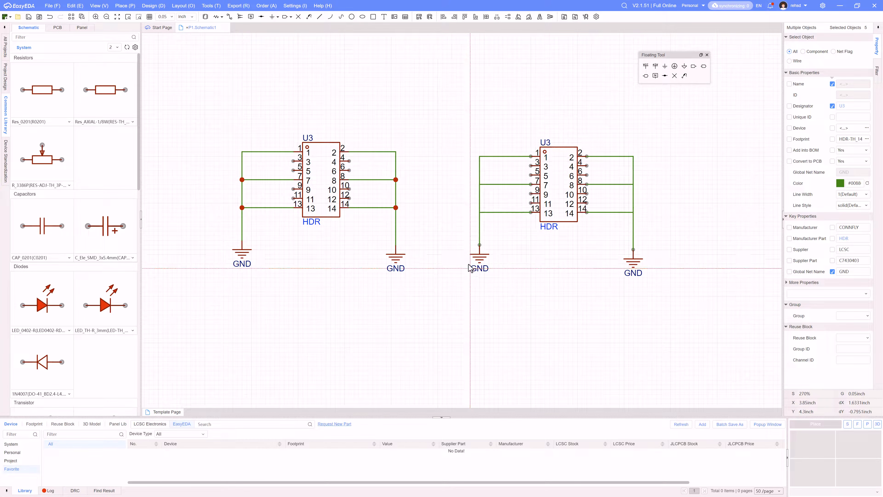
left_click(473, 268)
key("ctrl+v")
scroll(473, 269, "down", 3)
right_click_drag(587, 267, 452, 269)
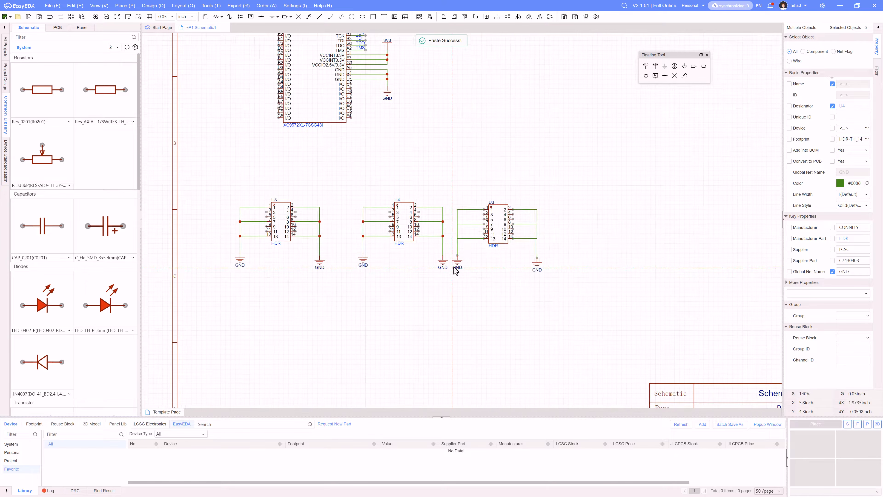
left_click(467, 269)
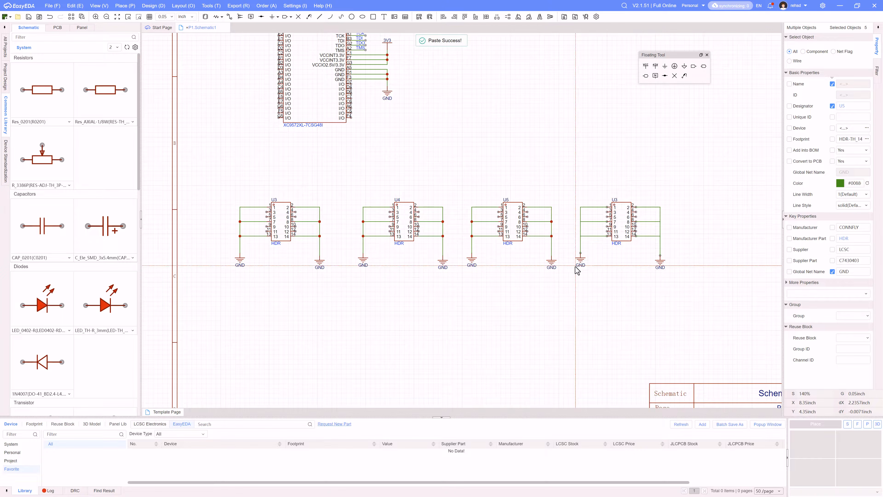
left_click(577, 270)
scroll(524, 306, "down", 3)
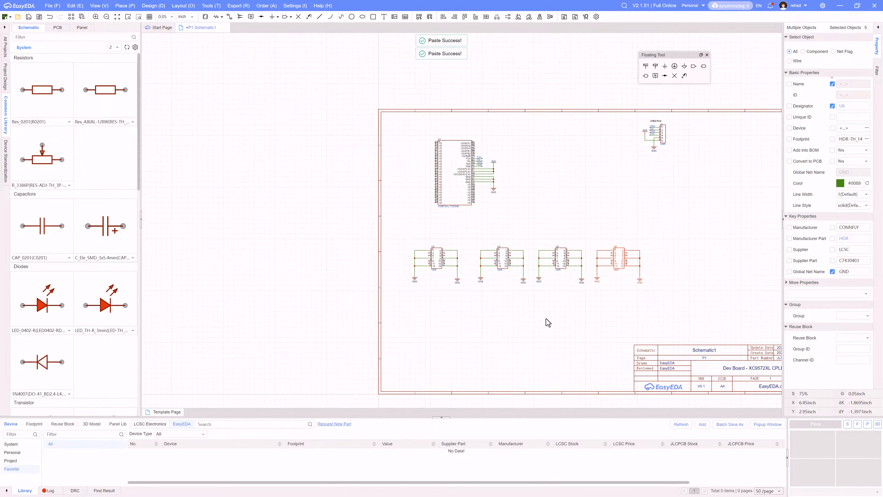
- Attach a net label to the CPLD's top-left I/O pin and name it G4
scroll(443, 176, "up", 3)
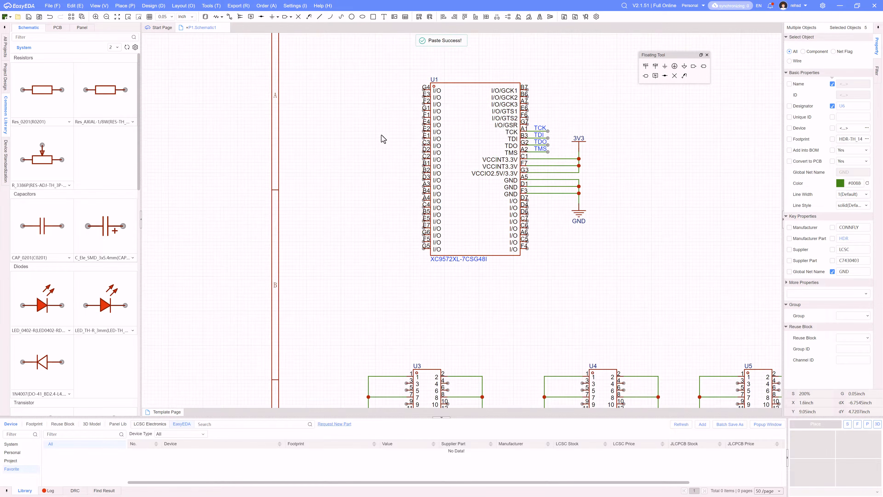
right_click_drag(381, 136, 415, 191)
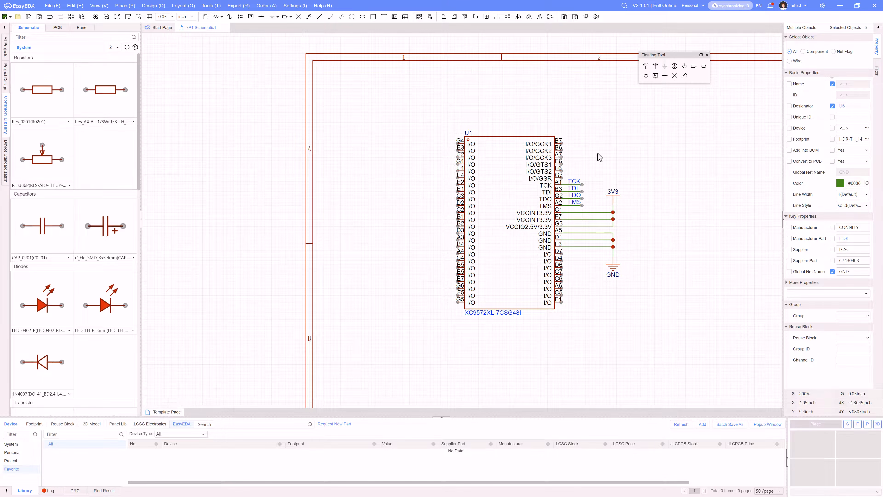
left_click(656, 77)
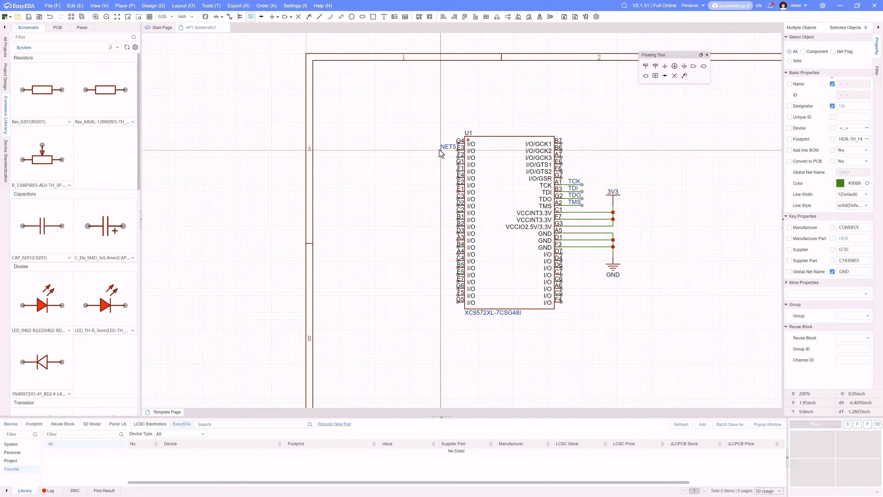
scroll(440, 150, "up", 5)
left_click(488, 134)
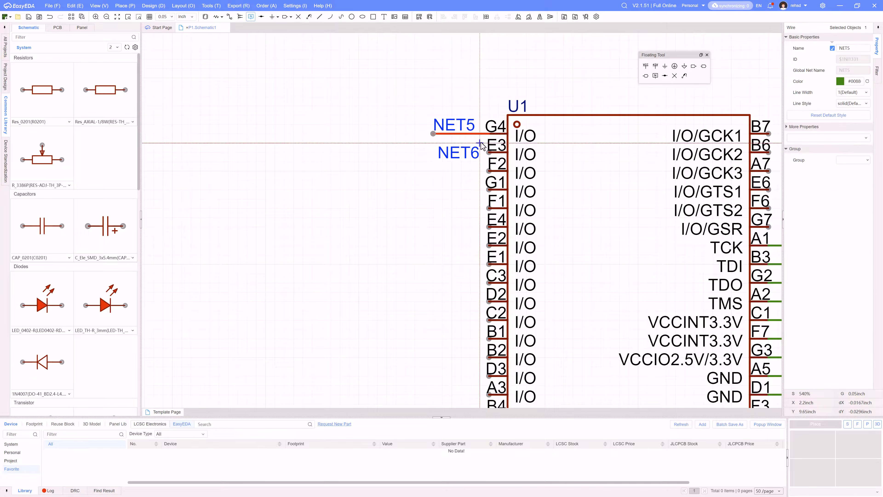
key("Escape")
double_click(463, 129)
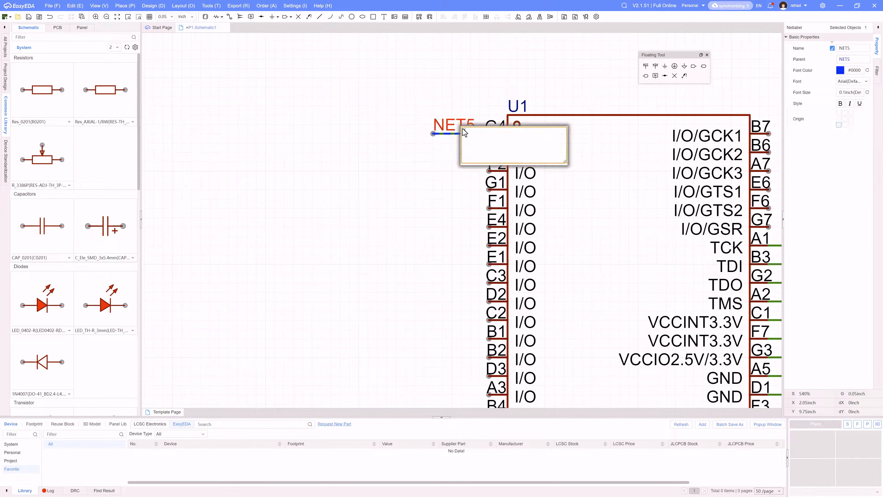
type("G4")
key("Return")
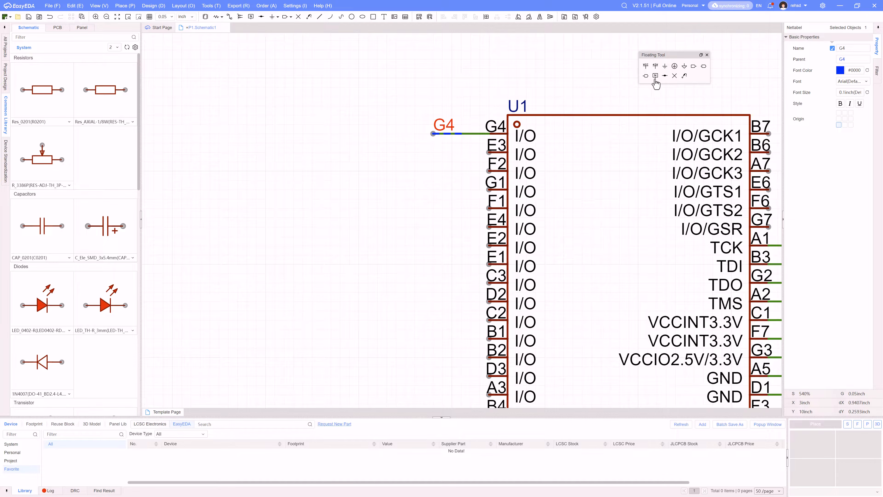
- Attach a net label to the CPLD's second I/O pin from the upper end and name it E3
left_click(655, 78)
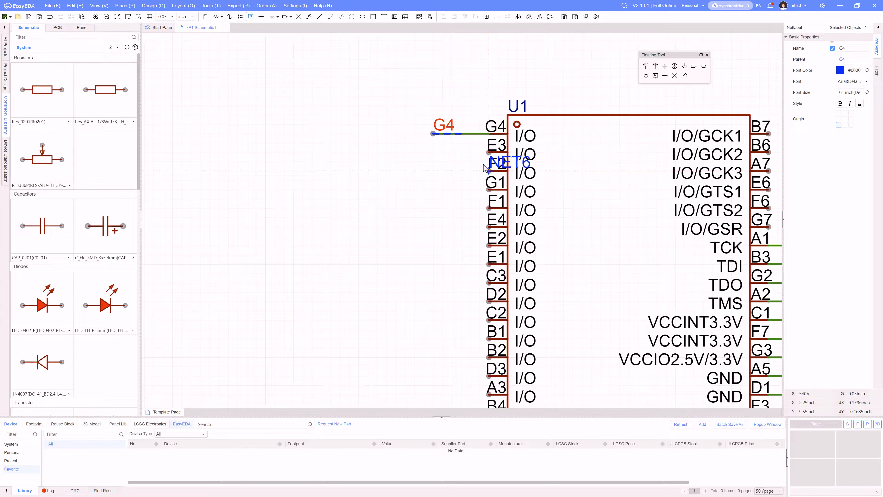
left_click(488, 152)
key("Escape")
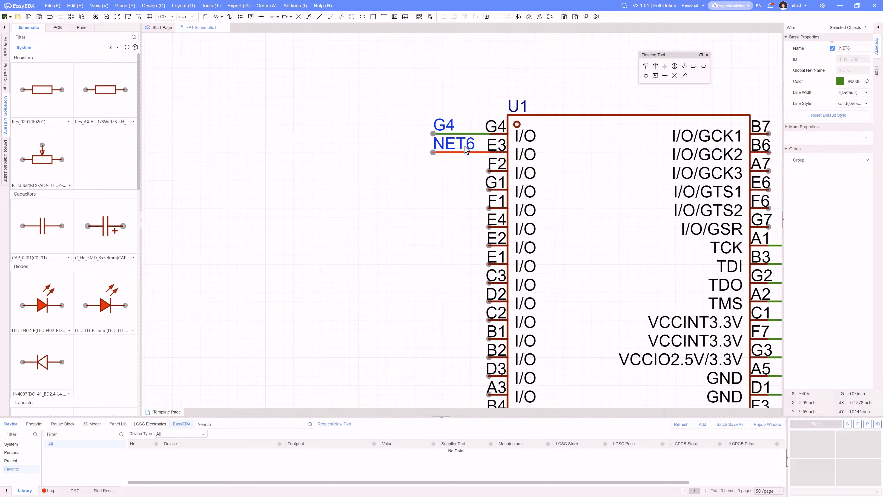
double_click(465, 147)
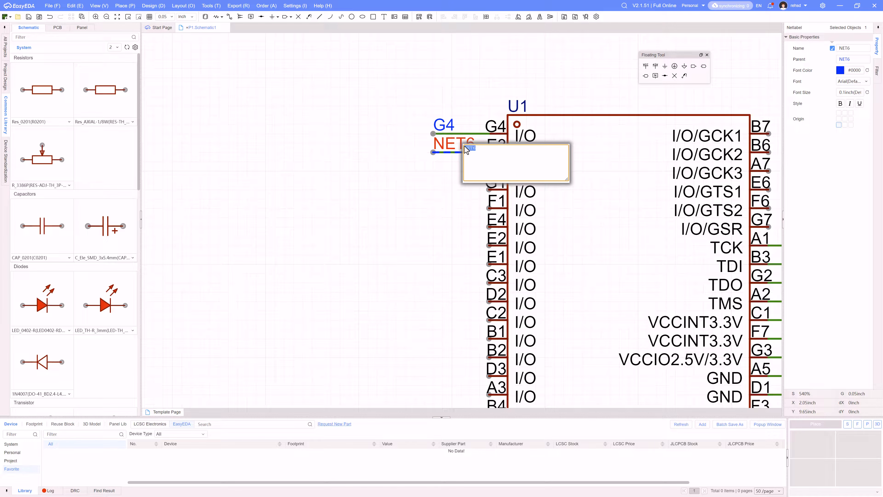
type("E3")
key("Return")
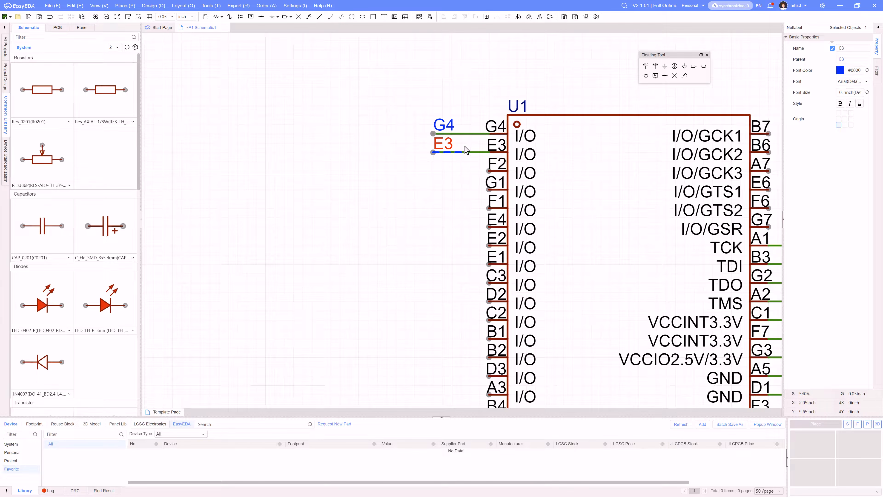
- Place net labels on the CPLD's next four I/O pins, F2, G1, F1 and E4
scroll(408, 189, "down", 3)
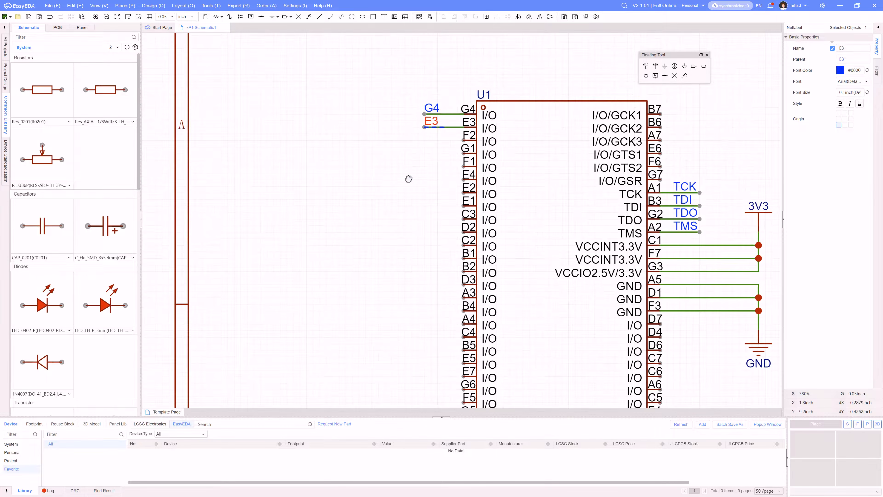
left_click(655, 76)
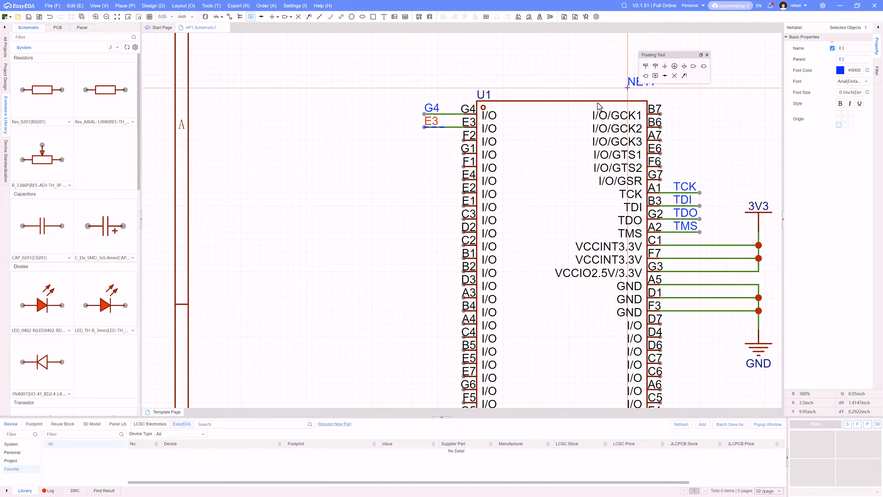
left_click(462, 140)
left_click(463, 154)
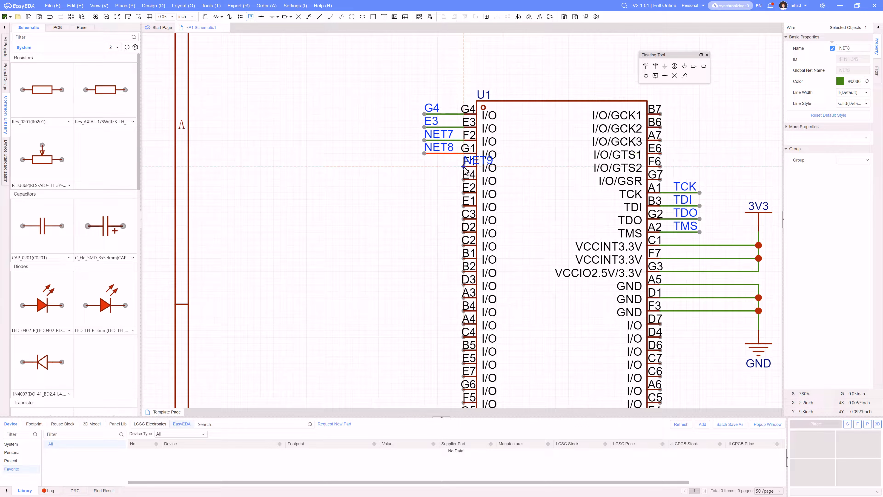
left_click(465, 166)
left_click(465, 180)
key("Escape")
- Copy the four newly labelled wires and paste them down the same side of the CPLD to cover pins E2 through G5
left_click_drag(445, 194, 422, 138)
key("ctrl+c")
right_click_drag(410, 218, 407, 154)
key("ctrl+v")
left_click(420, 169)
key("ctrl+v")
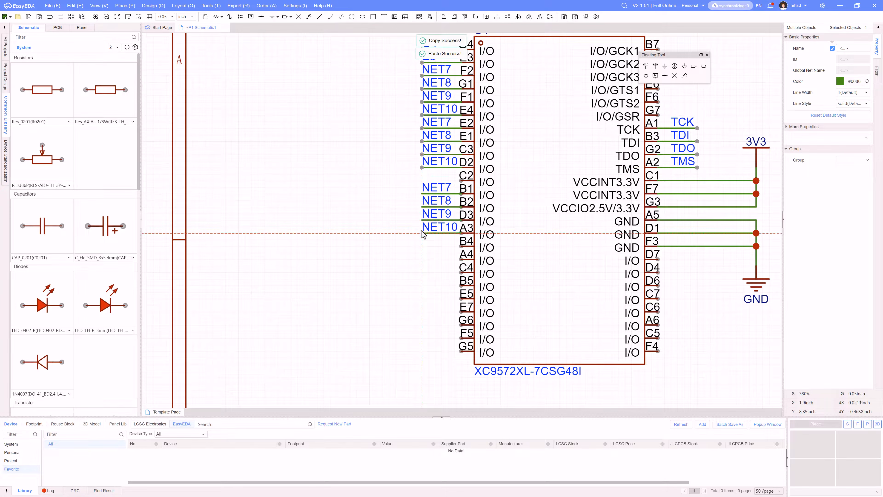
left_click(420, 222)
key("ctrl+v")
left_click(423, 275)
key("ctrl+v")
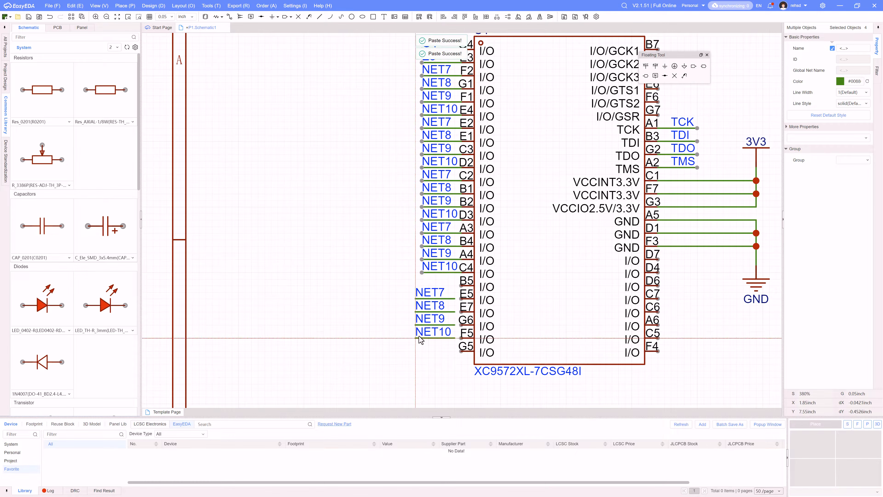
left_click(423, 326)
key("ctrl+v")
- Rename the net labels on CPLD pins G1, F1 and E4 to G1, F1 and E4
double_click(449, 124)
type("G1")
double_click(449, 138)
type("F1")
double_click(451, 150)
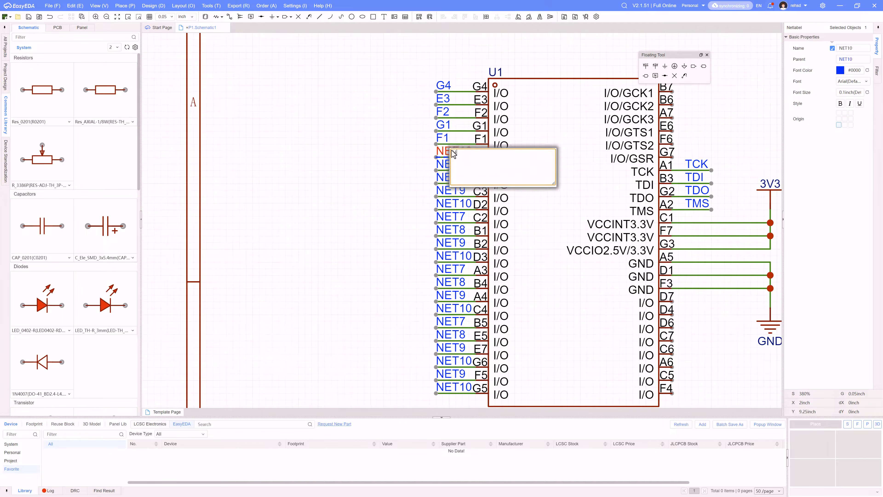
type("E4")
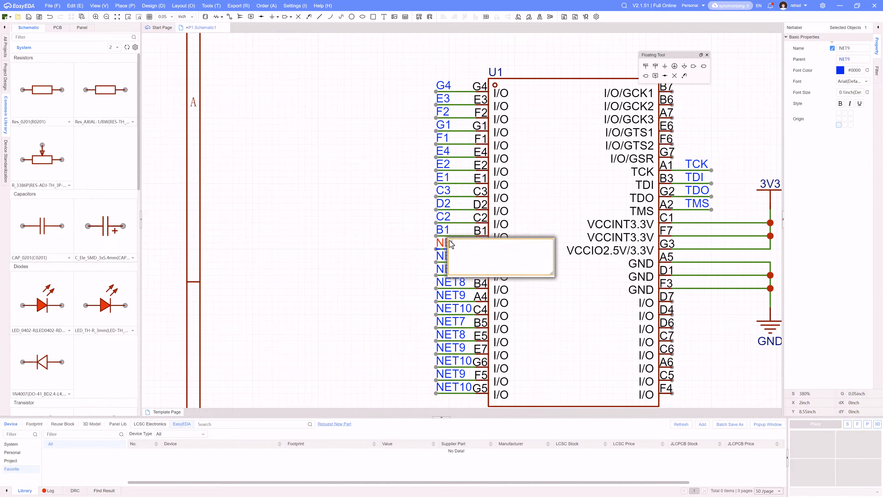
- Rename the net labels on the following CPLD pins to B2, D3, A3, B4 and A4, matching each pin
type("B2")
double_click(450, 255)
type("D3")
double_click(449, 269)
type("A3")
double_click(451, 282)
type("B4")
double_click(451, 295)
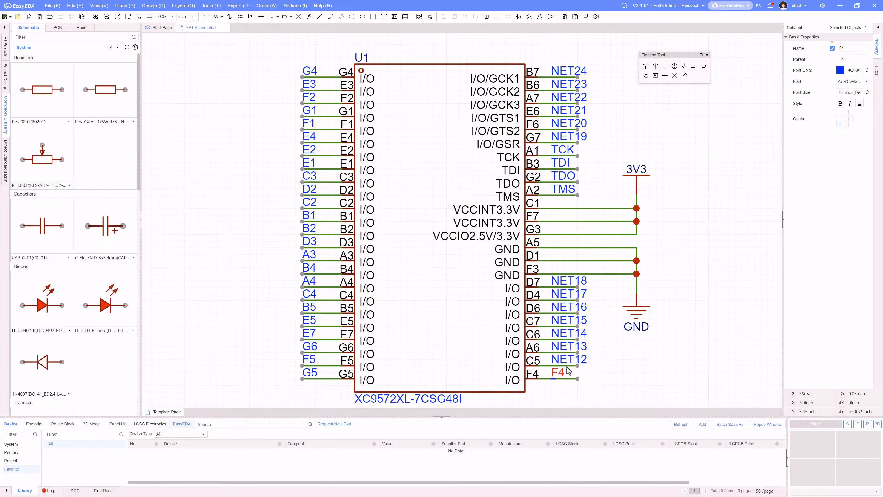
- Rename the net labels above F4 on the CPLD's opposite side to C5, A6, C6 and C7
double_click(566, 360)
type("C5")
double_click(566, 348)
type("A6")
double_click(566, 334)
type("C6")
double_click(566, 321)
type("C7")
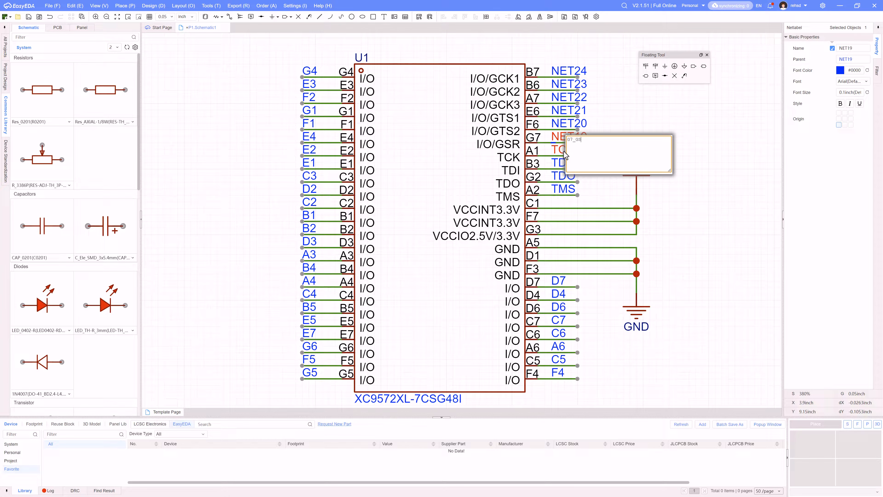
- Name the net labels on the GSR and GTS2 pins G7_GSR and F6_GTS2
key("Return")
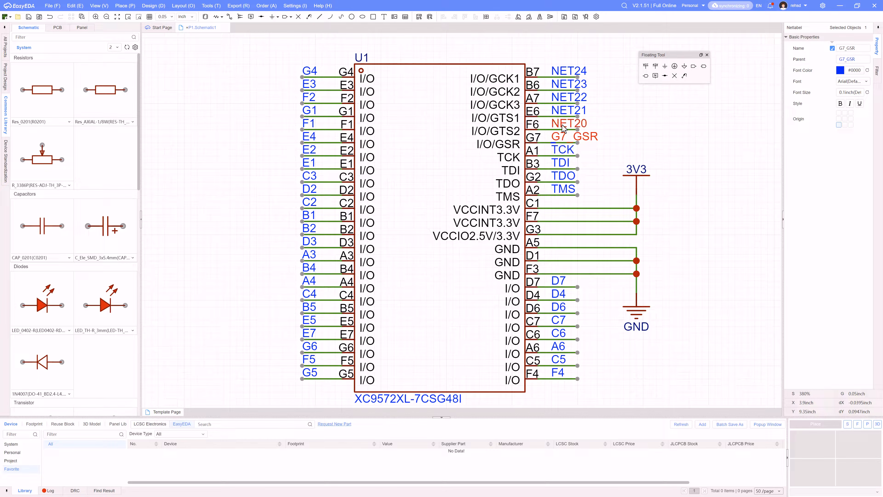
double_click(564, 129)
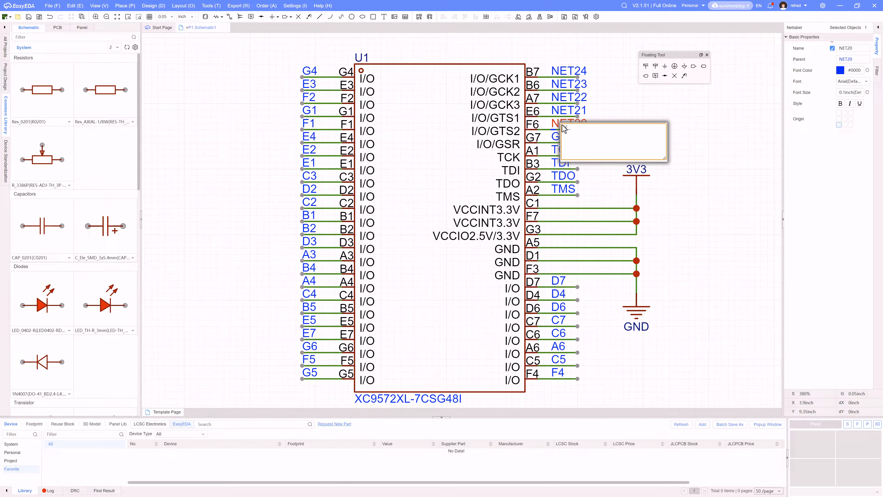
key("Return")
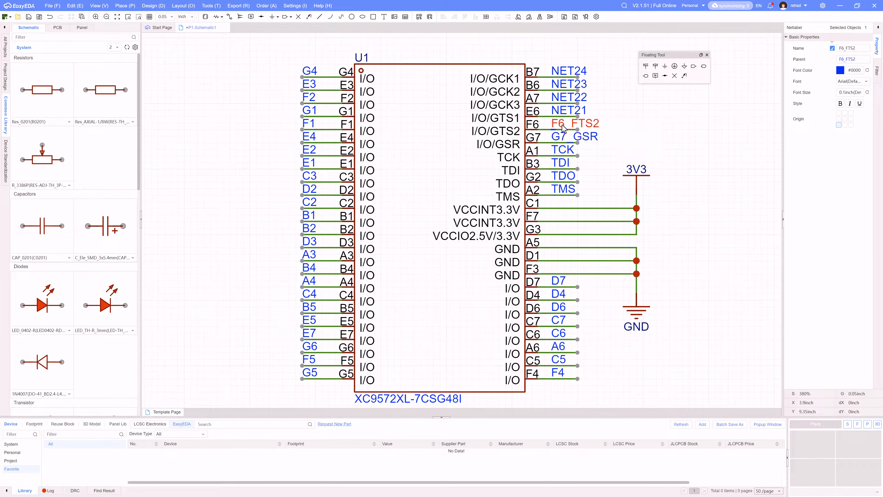
double_click(564, 129)
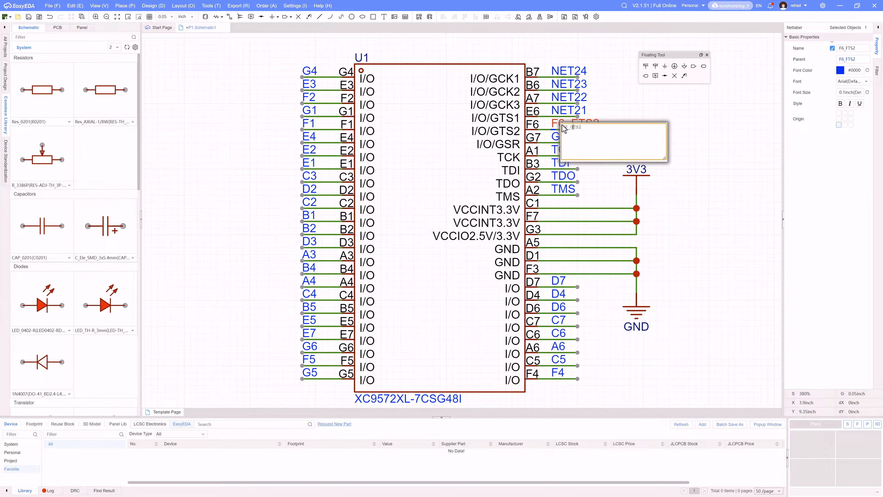
key("Return")
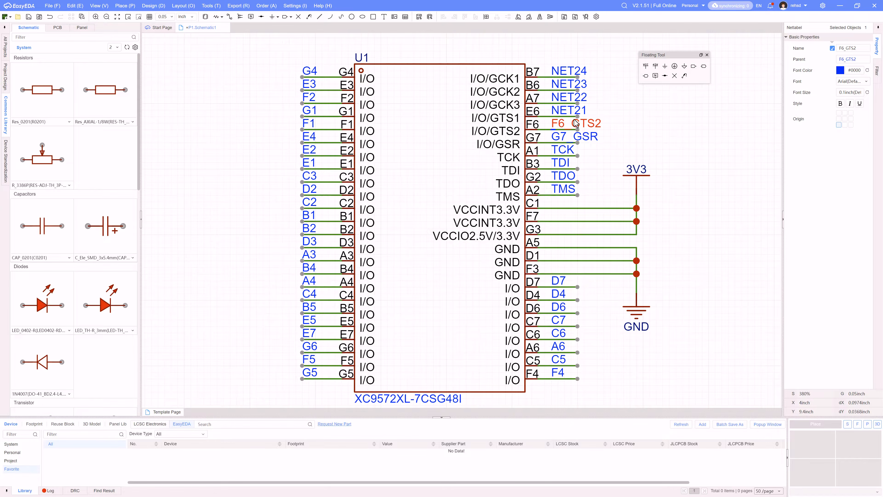
- Name the net labels on the GTS1, GCK3, GCK2 and GCK1 pins E6_GTS1, A7_GCK3, B6_GCK2 and B7_GCK1
double_click(570, 112)
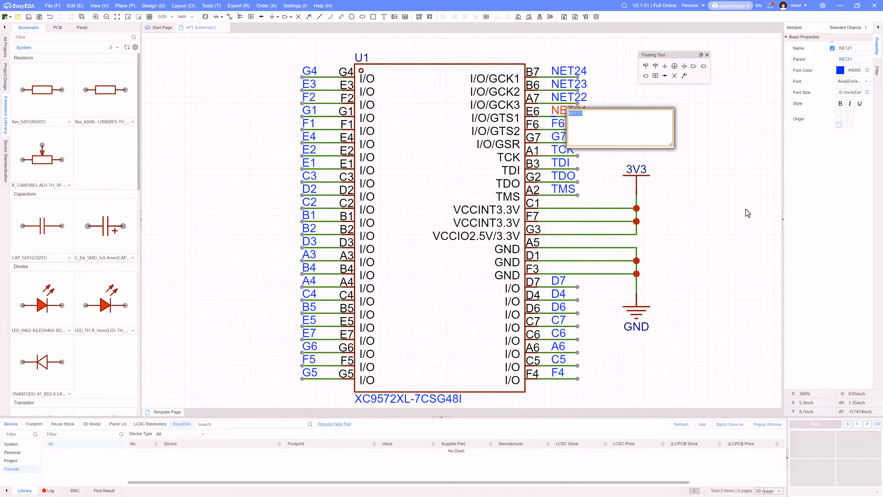
type("E6_GTS1")
double_click(578, 98)
type("A7_GCK3")
double_click(563, 83)
type("B6_GCK2")
double_click(560, 71)
type("B7_GCK1")
key("Return")
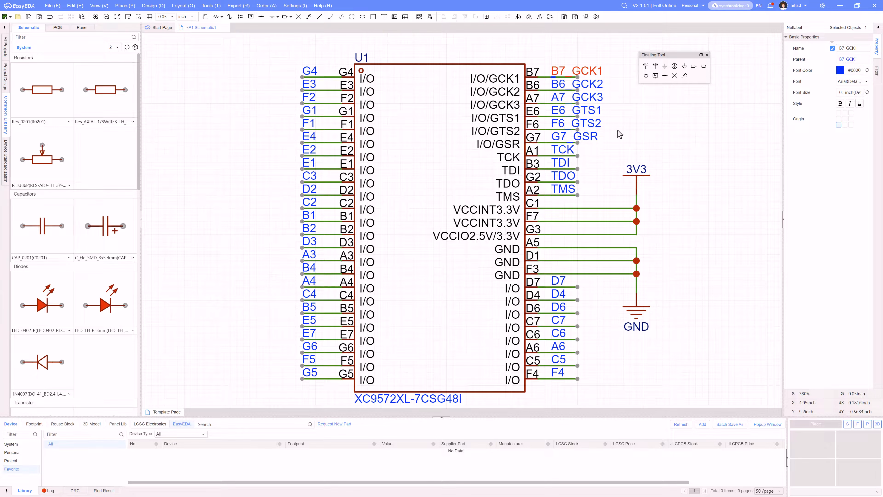
- Examine the labelled CPLD pins and the row of 2x7 header circuits below them
scroll(443, 174, "down", 2)
right_click_drag(306, 243, 291, 231)
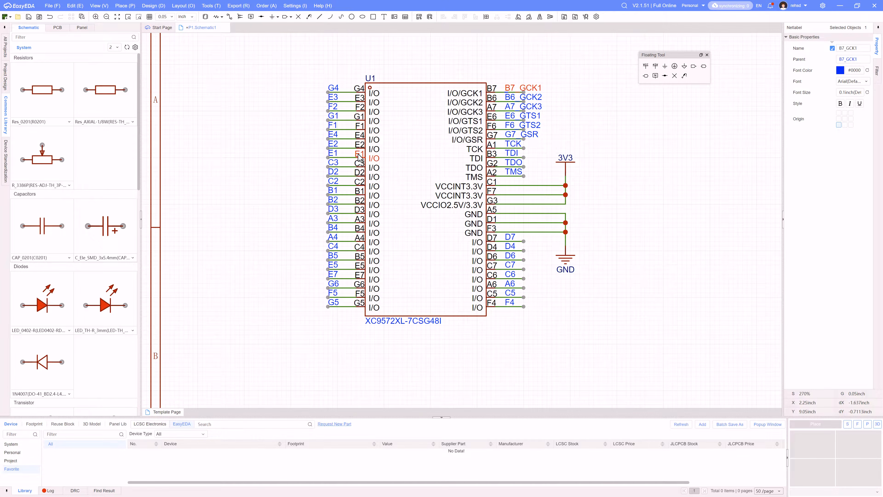
scroll(360, 153, "down", 1)
right_click_drag(615, 181, 664, 171)
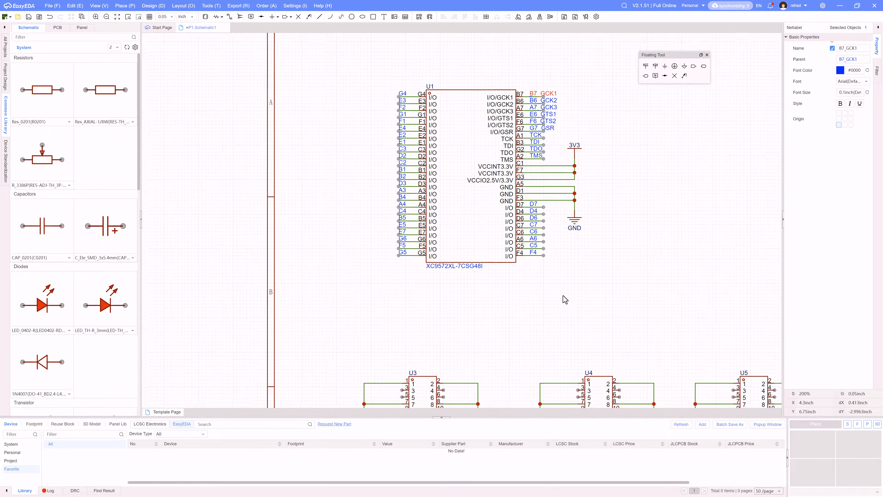
right_click_drag(564, 300, 564, 278)
scroll(429, 310, "down", 1)
right_click_drag(436, 309, 458, 271)
scroll(466, 243, "up", 2)
scroll(452, 215, "down", 1)
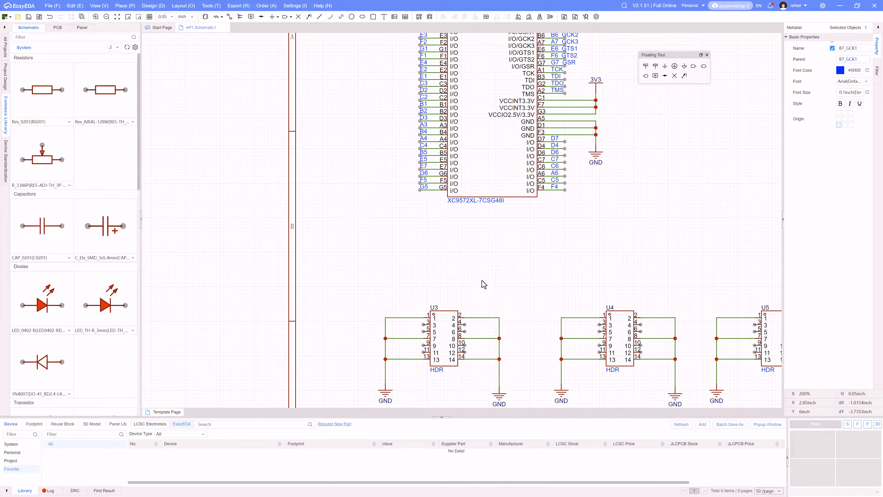
- Copy the eight CPLD net labels G4, E3, F2, G1, F1, E4, E2 and E1 and place them beside header U3
right_click_drag(483, 284, 488, 346)
scroll(405, 55, "up", 3)
left_click(474, 154)
left_click(474, 173, "ctrl")
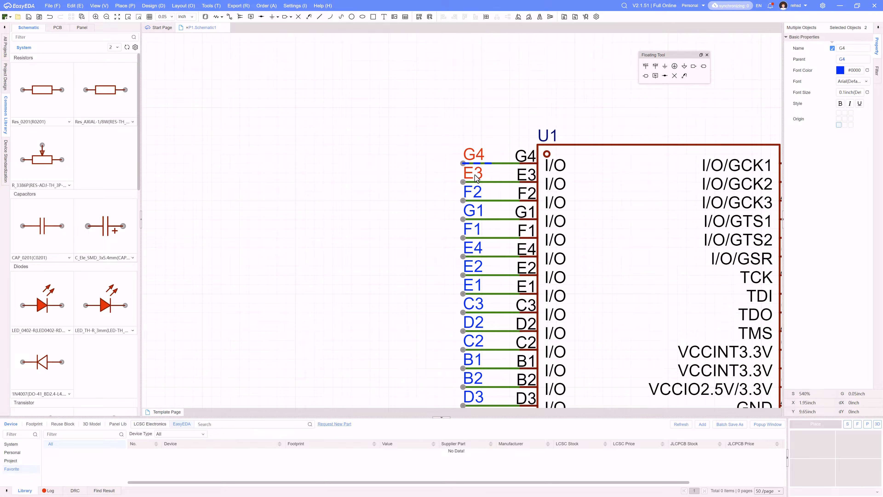
left_click(473, 192, "ctrl")
left_click(474, 210, "ctrl")
left_click(477, 228, "ctrl")
left_click(476, 248, "ctrl")
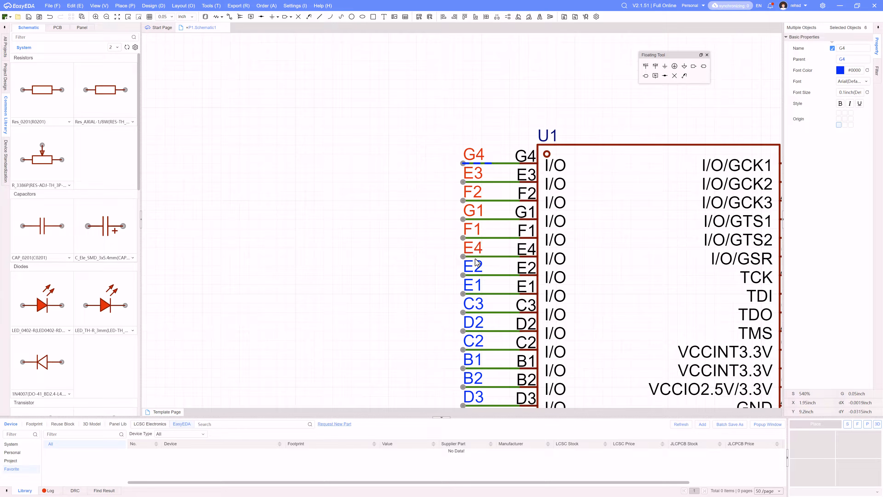
left_click(476, 270, "ctrl")
key("ctrl+c")
scroll(362, 246, "down", 1)
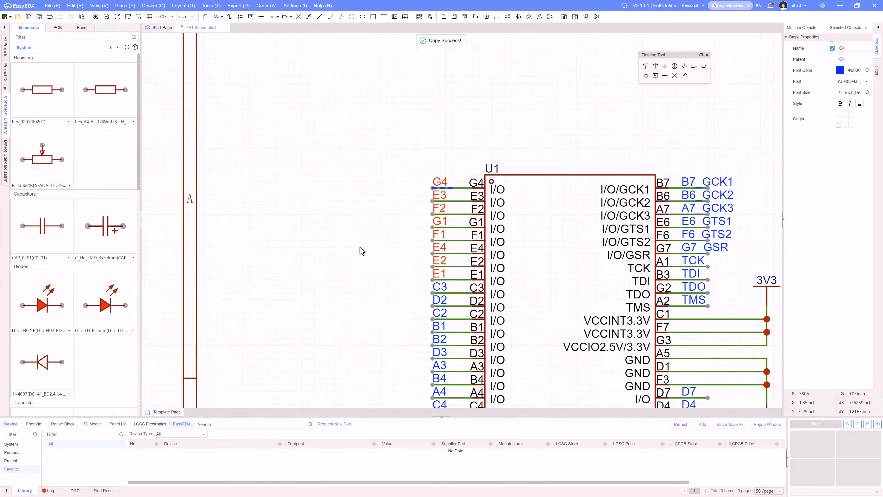
right_click_drag(361, 253, 371, 4)
scroll(375, 178, "down", 4)
key("ctrl+v")
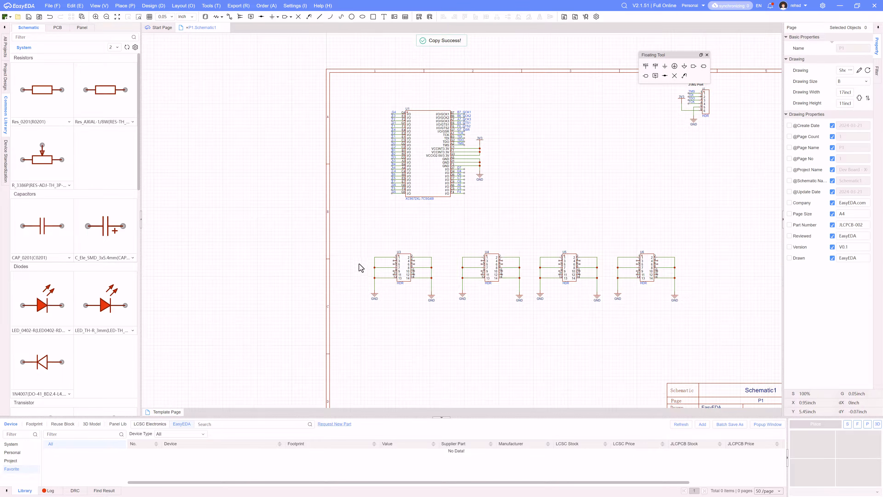
left_click(358, 280)
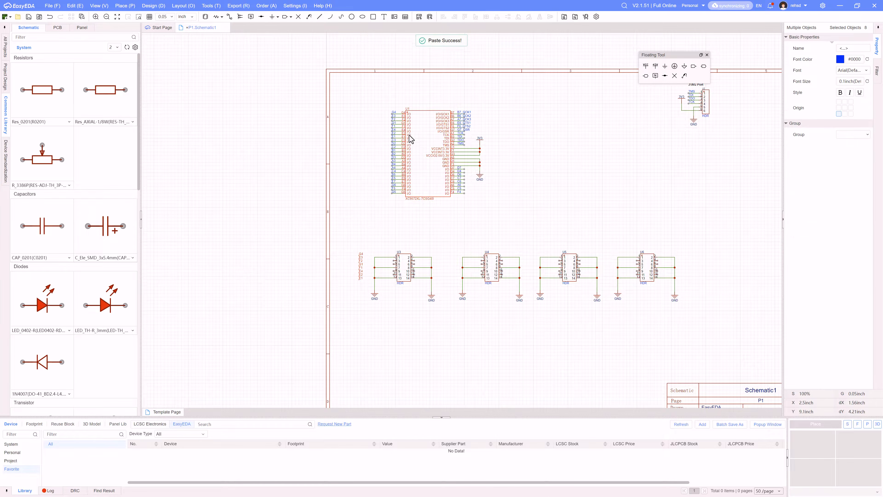
- Copy the label groups C3 to B4, A4 to G5 and D7 to F4, placing them near headers U4, U5 and U6 respectively
scroll(410, 135, "up", 3)
left_click(380, 151)
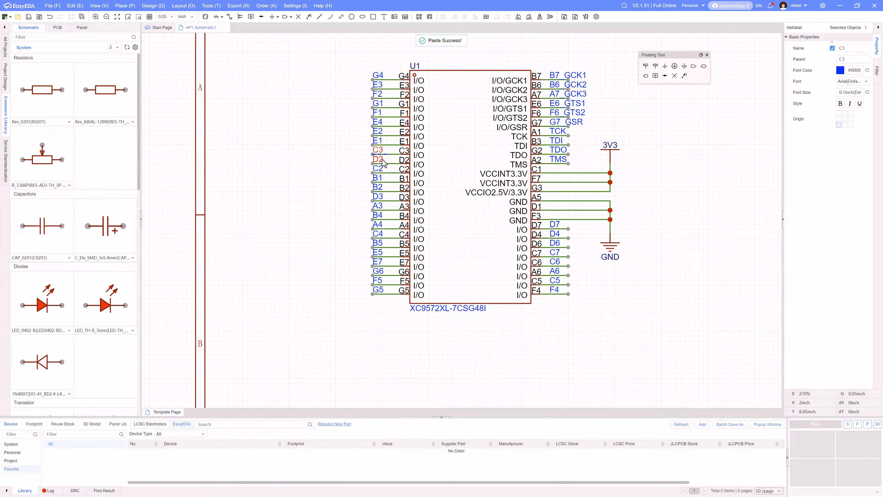
left_click(381, 160, "ctrl")
key("ctrl+c")
scroll(504, 184, "down", 3)
key("ctrl+v")
left_click(655, 227)
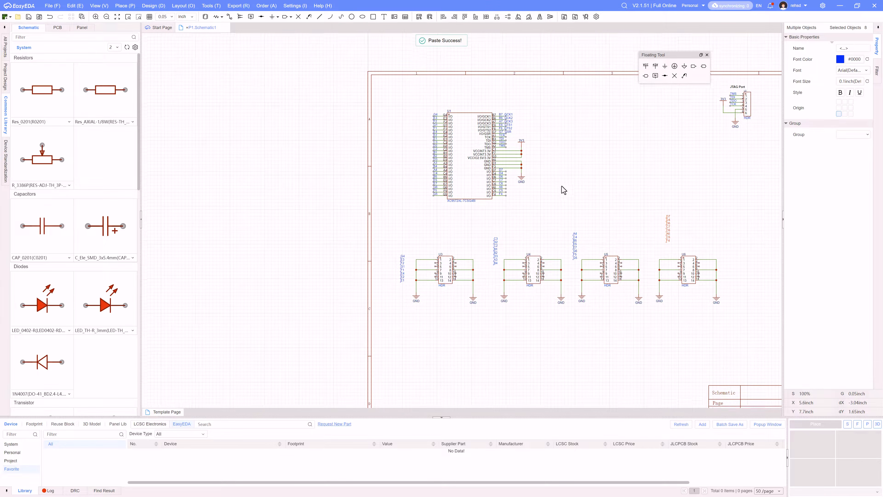
- Copy the complete U6 header circuit, including its wires and both GND symbols
scroll(511, 118, "up", 3)
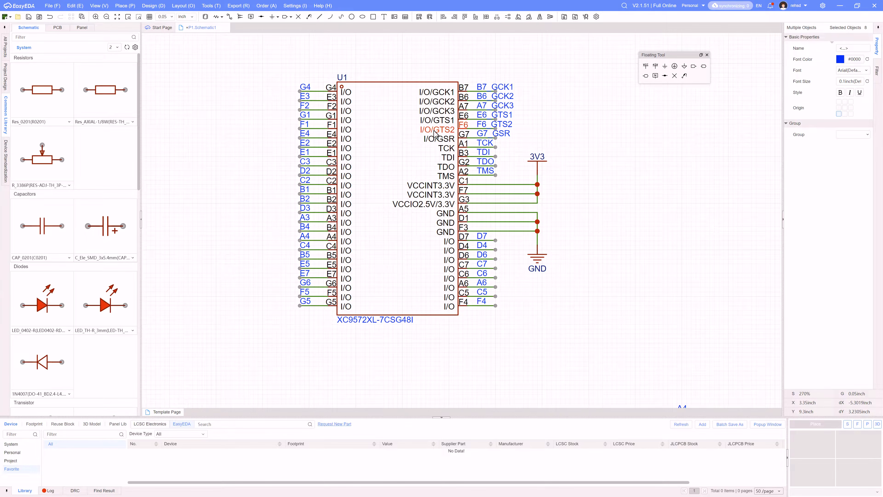
scroll(670, 202, "down", 4)
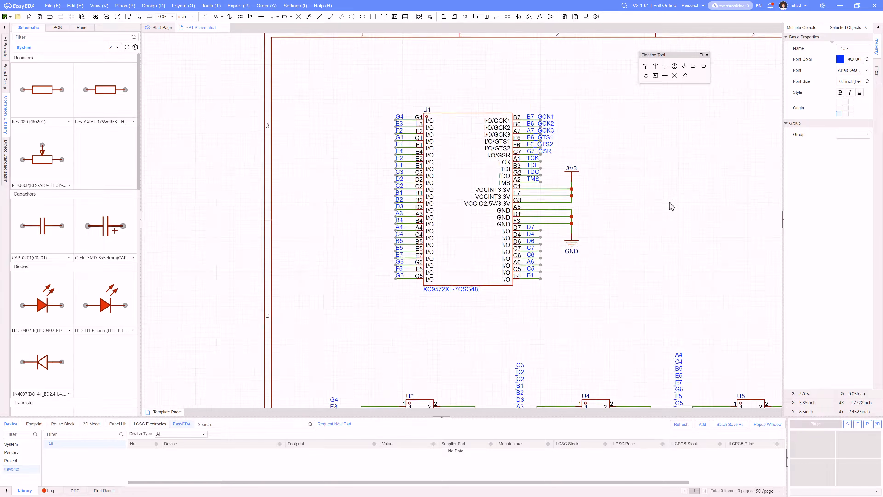
right_click_drag(669, 202, 435, 128)
left_click_drag(663, 343, 555, 251)
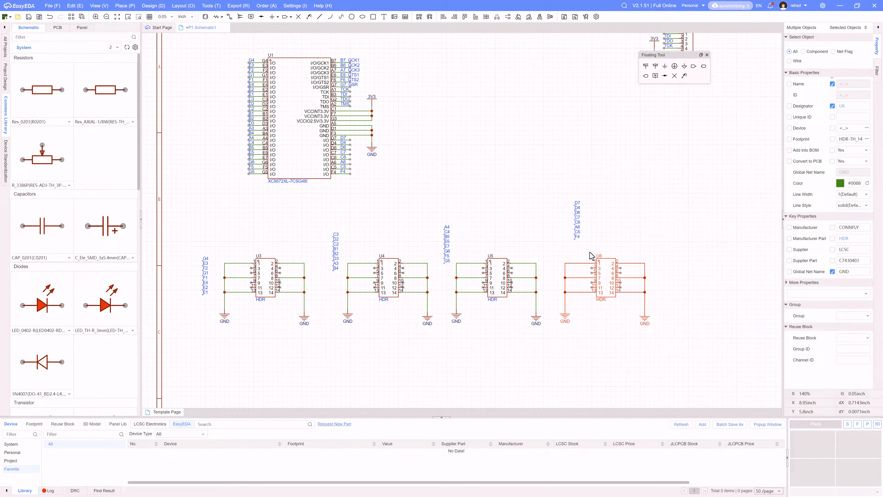
key("ctrl+c")
right_click_drag(527, 193, 663, 280)
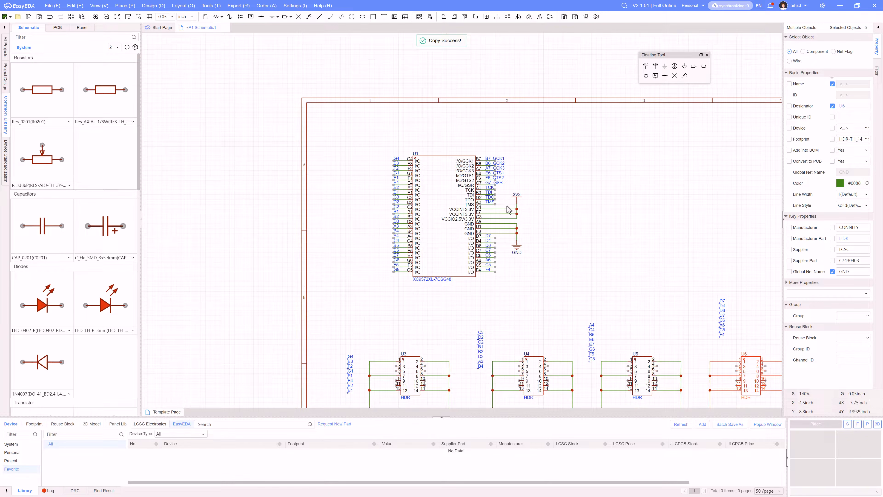
right_click_drag(609, 273, 697, 176)
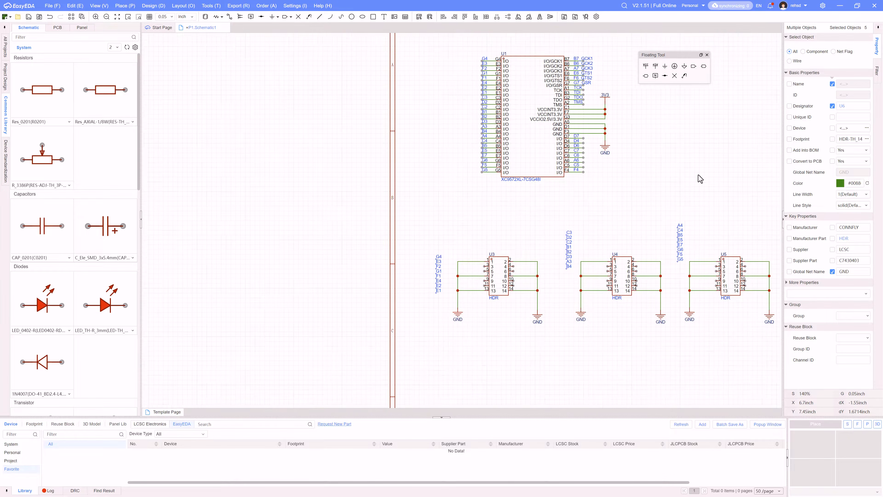
- Attach net labels to header U3: G4, F2, F1, E2 on pins 3, 5, 9, 11 and E3, G1, E4, E1 on pins 4, 6, 10, 12
scroll(448, 273, "up", 2)
scroll(451, 277, "up", 5)
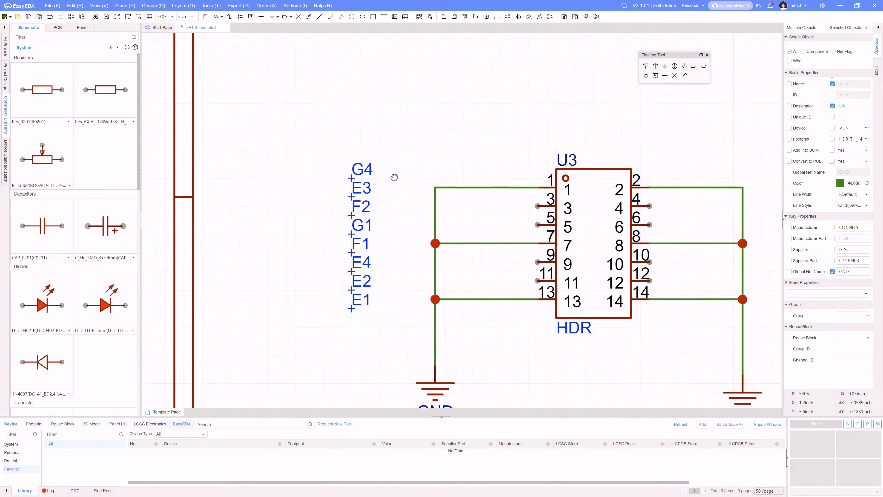
left_click_drag(368, 174, 547, 195)
left_click_drag(358, 187, 659, 195)
left_click_drag(358, 205, 547, 213)
left_click_drag(359, 224, 659, 213)
left_click_drag(359, 242, 547, 251)
left_click_drag(359, 261, 660, 252)
left_click_drag(359, 280, 548, 270)
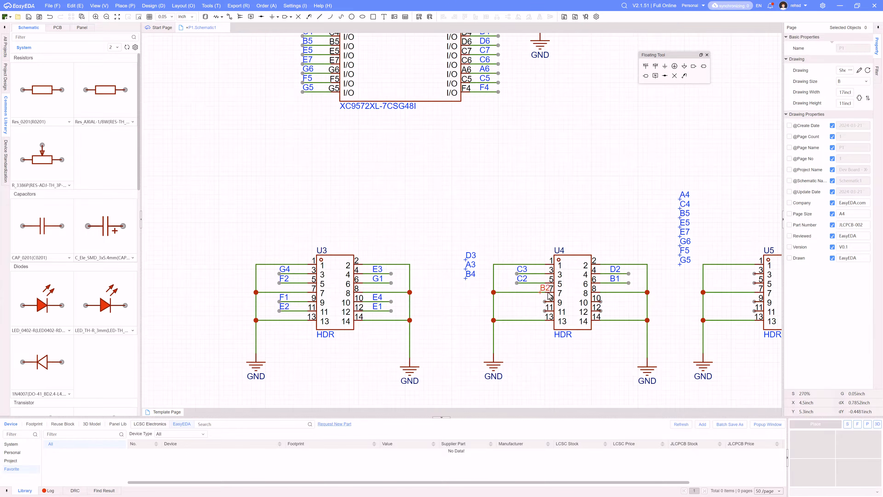
- Distribute net labels C3 to B4 onto the free pins of header U4 and A4 to G5 onto those of U5
left_click_drag(432, 221, 560, 273)
left_click_drag(420, 217, 466, 282)
left_click_drag(420, 226, 560, 283)
left_click_drag(420, 236, 467, 301)
left_click_drag(420, 245, 467, 310)
left_click_drag(420, 264, 560, 310)
- Distribute net labels D7 to F4 onto the free pins of header U6 and save the schematic
right_click_drag(651, 224, 479, 256)
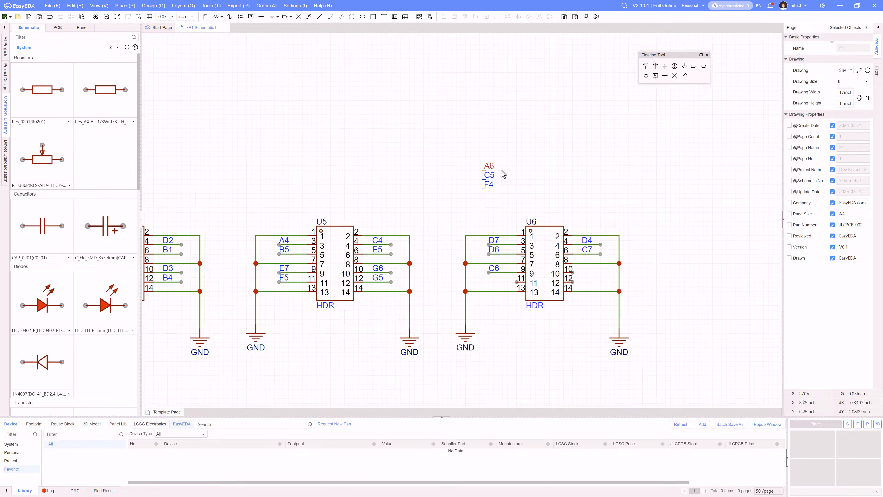
right_click_drag(497, 163, 577, 215)
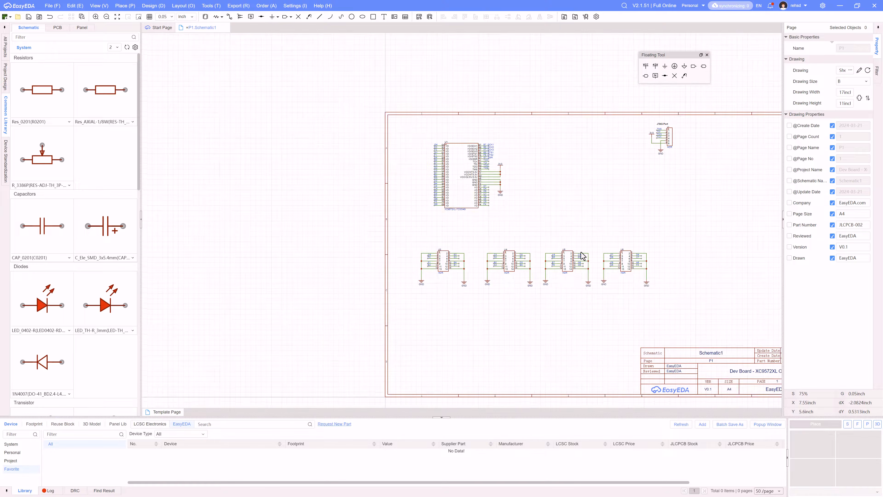
key("ctrl+s")
- Move the whole JTAG Port circuit, with its title and power symbols, closer to the XC9572XL chip
scroll(569, 281, "up", 1)
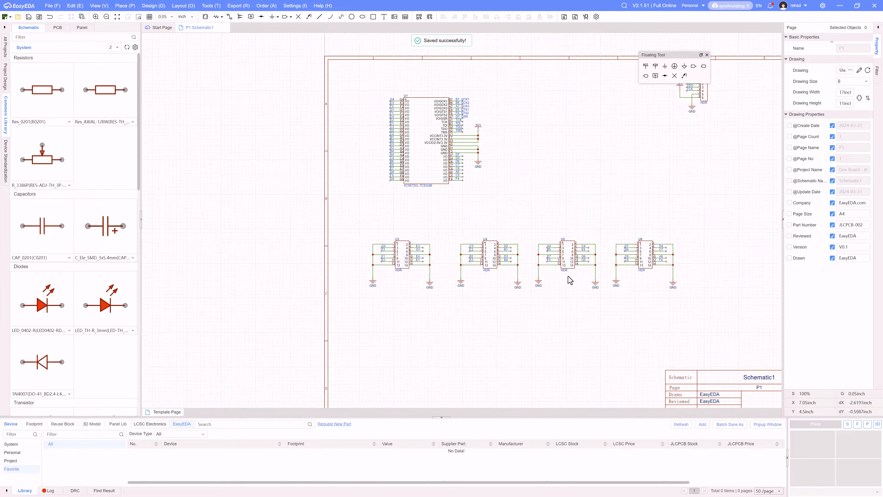
right_click_drag(537, 203, 565, 252)
scroll(488, 213, "up", 3)
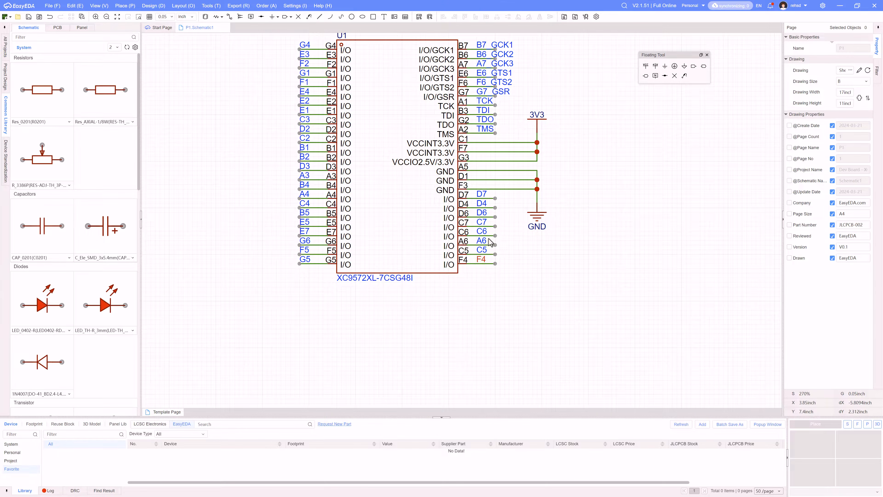
right_click_drag(557, 273, 544, 341)
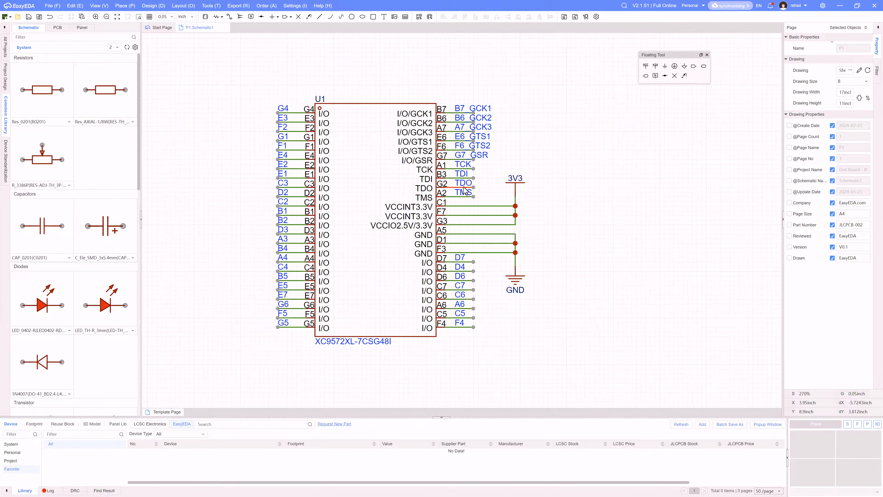
scroll(525, 191, "down", 5)
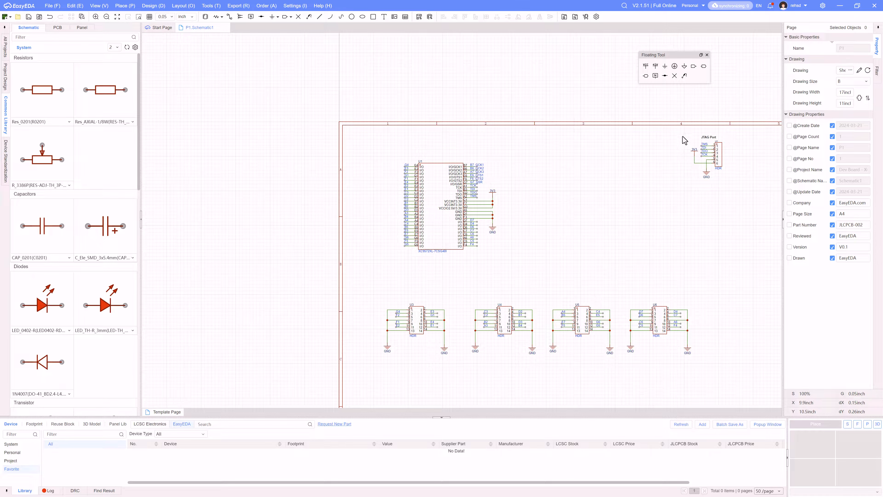
left_click_drag(683, 133, 558, 189)
right_click_drag(538, 212, 605, 225)
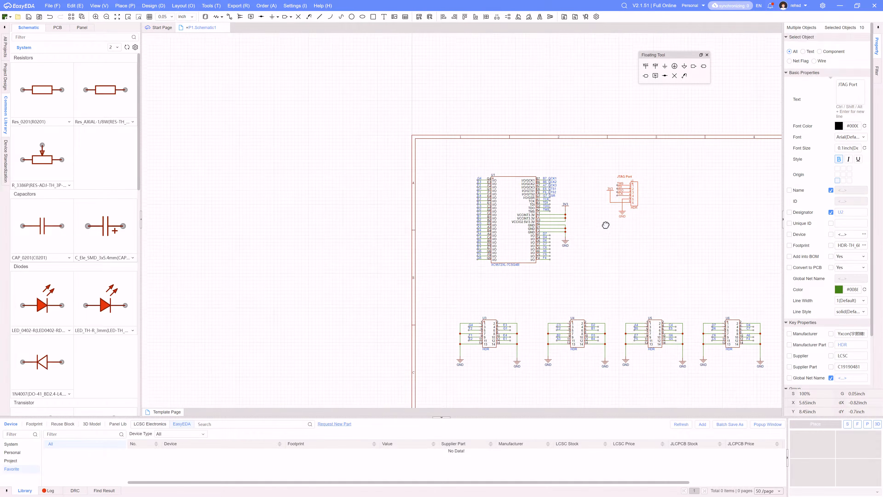
scroll(606, 225, "up", 3)
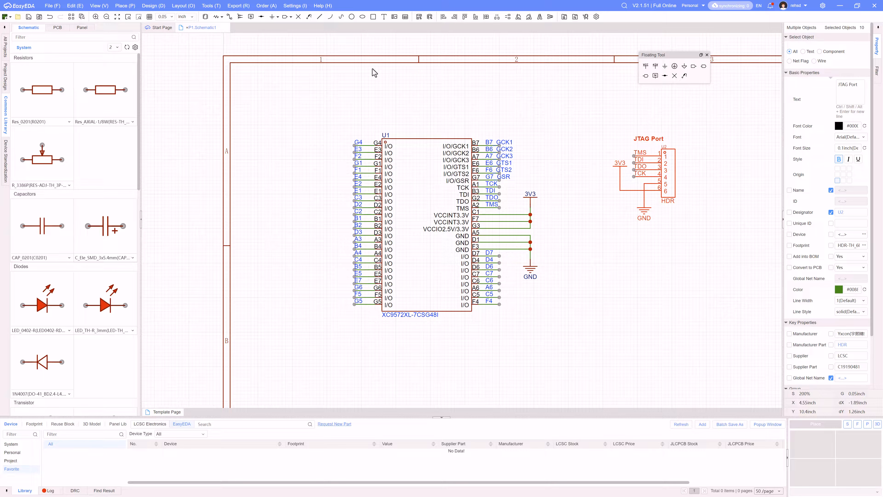
left_click(122, 6)
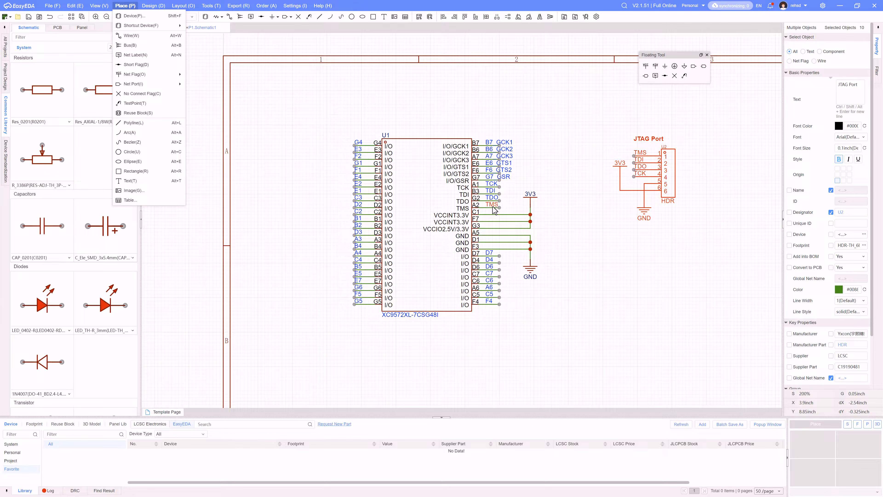
left_click(579, 236)
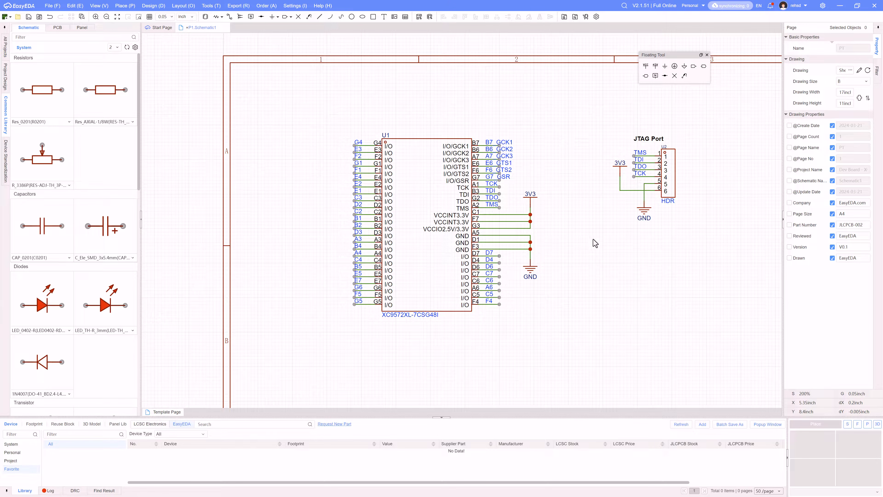
- Lengthen the CPLD's TCK, TDI, TDO and TMS wires outward, carrying their labels away from the chip
left_click_drag(511, 208, 533, 188)
scroll(497, 188, "up", 3)
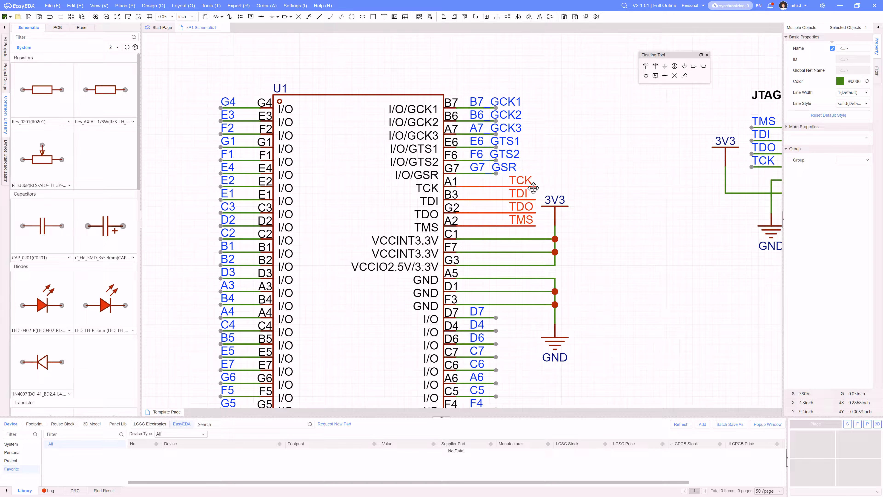
left_click(608, 228)
scroll(608, 229, "down", 5)
right_click_drag(636, 247, 607, 237)
scroll(598, 238, "up", 3)
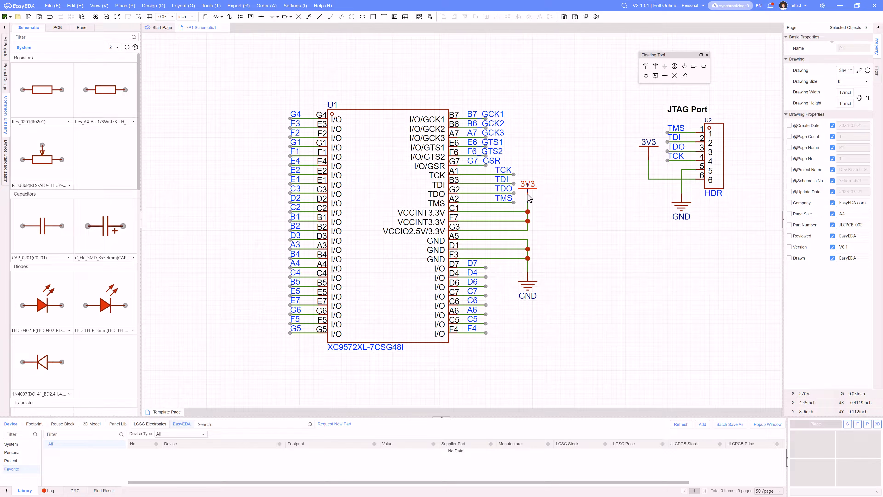
- Shift the CPLD's 3V3 supply line farther out from the chip and extend the four JTAG signal wires a little more
left_click_drag(529, 197, 557, 197)
left_click_drag(527, 229, 538, 198)
scroll(571, 266, "down", 2)
right_click(600, 295)
left_click(569, 295)
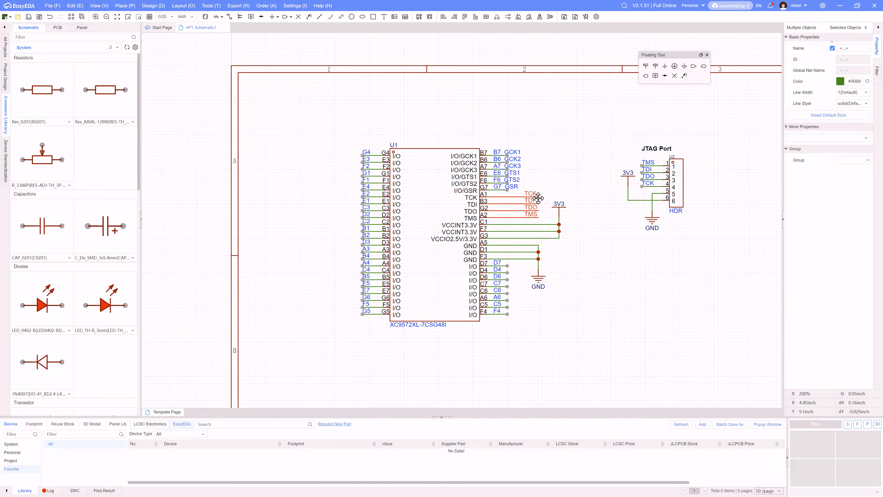
left_click(610, 276)
scroll(617, 294, "down", 2)
right_click_drag(621, 317, 595, 280)
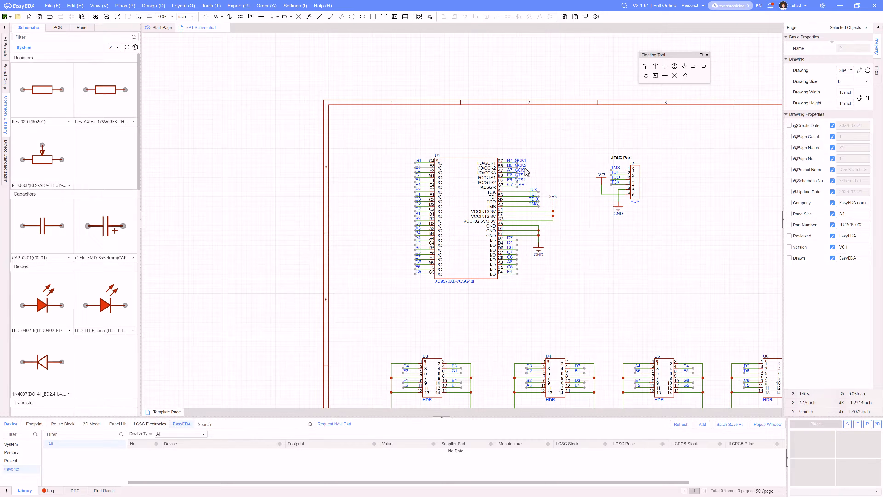
- Place the M324TAN Oscillator from the personal device library on the far side of the JTAG Port circuit
scroll(526, 169, "up", 3)
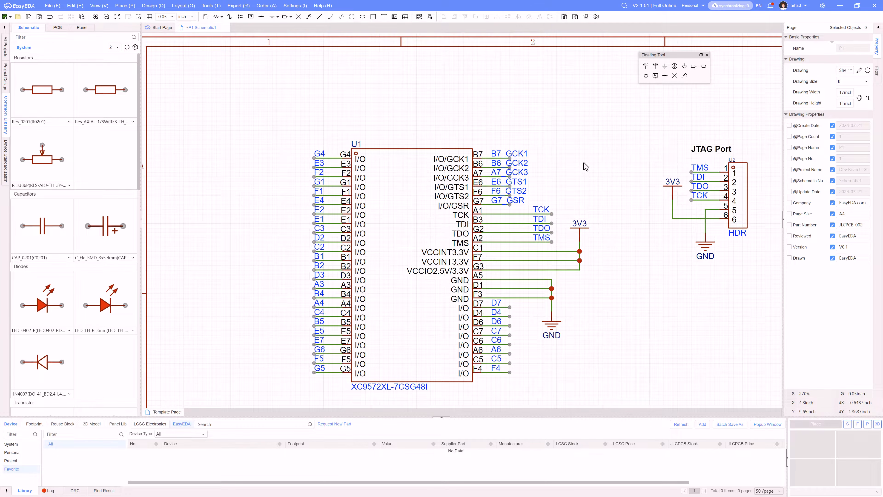
scroll(586, 167, "down", 2)
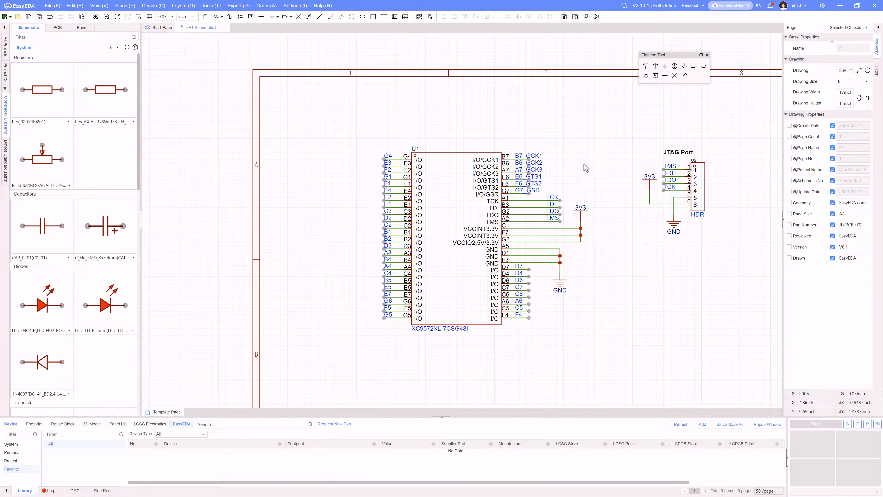
scroll(584, 164, "up", 2)
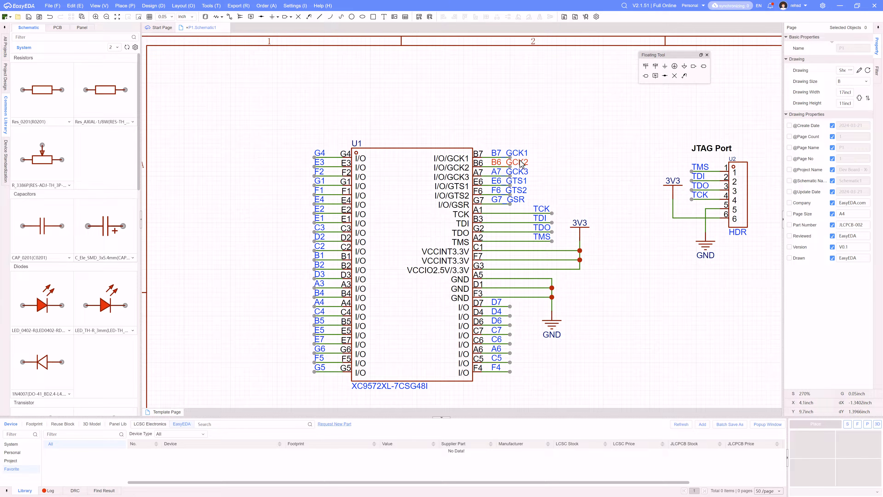
scroll(578, 154, "down", 1)
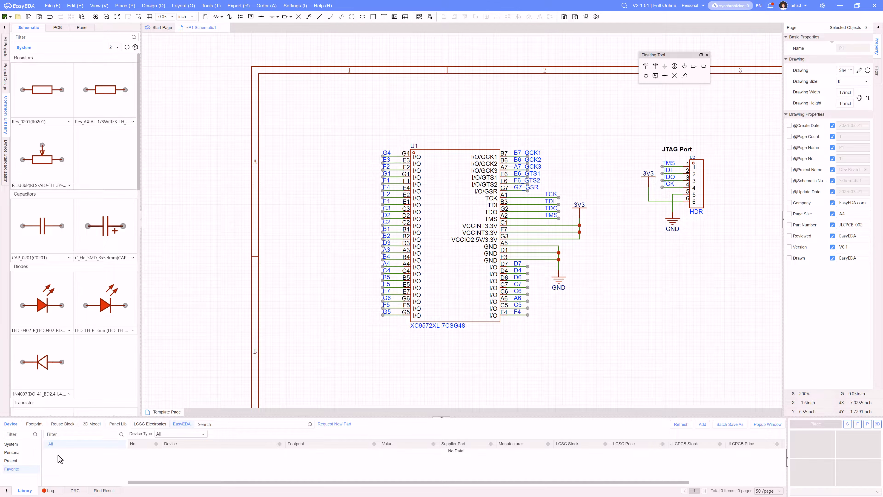
left_click(16, 453)
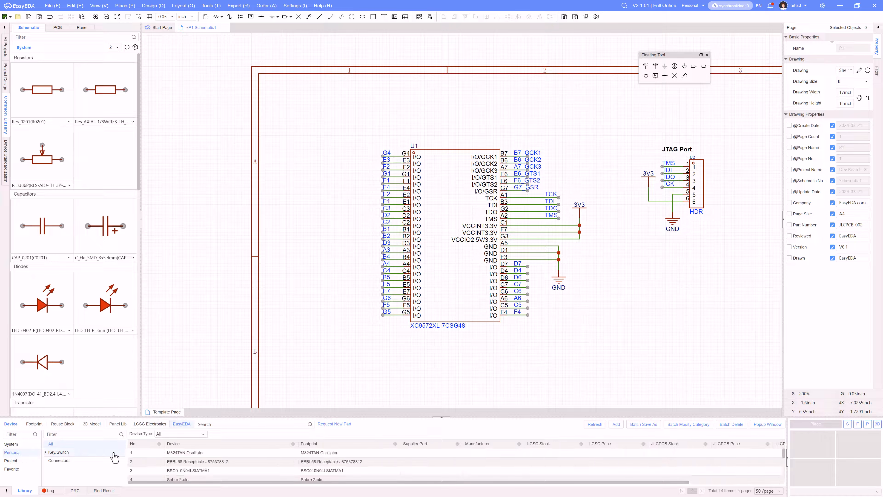
left_click(205, 453)
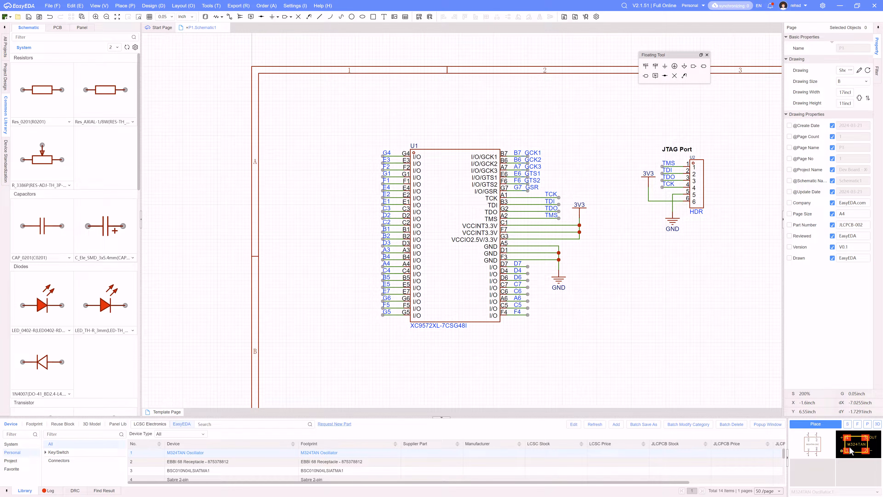
left_click(821, 425)
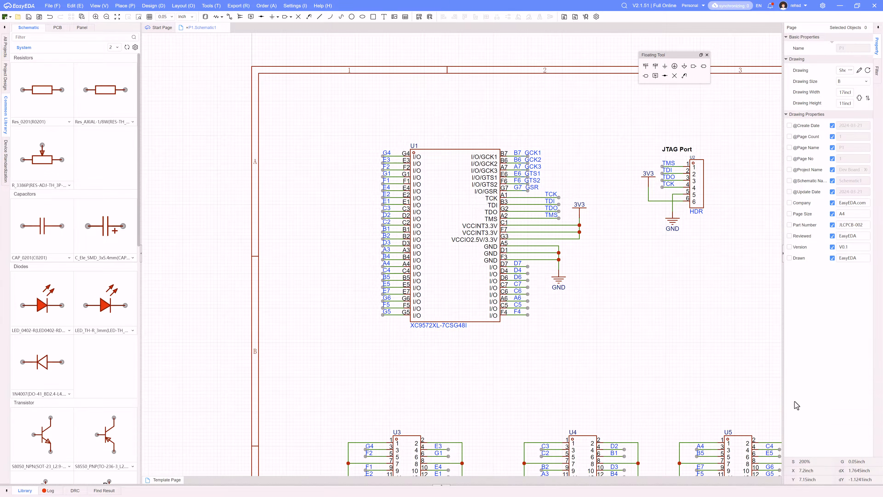
right_click_drag(619, 321, 430, 316)
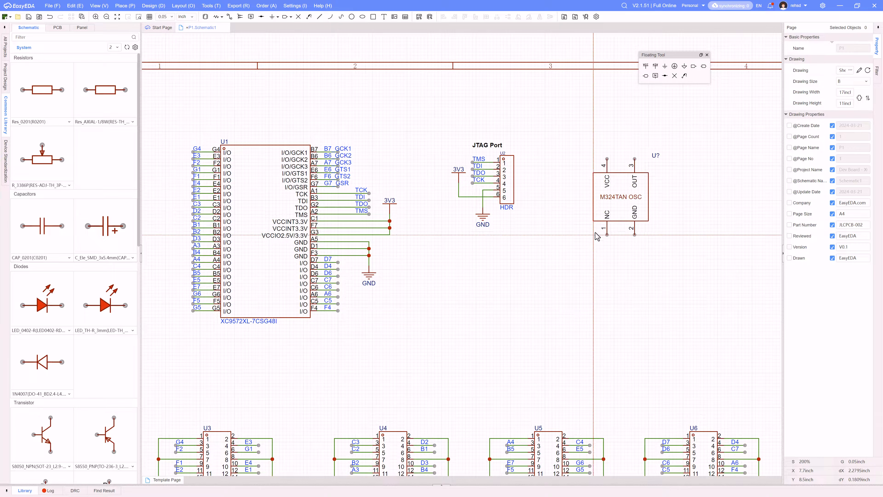
left_click(581, 222)
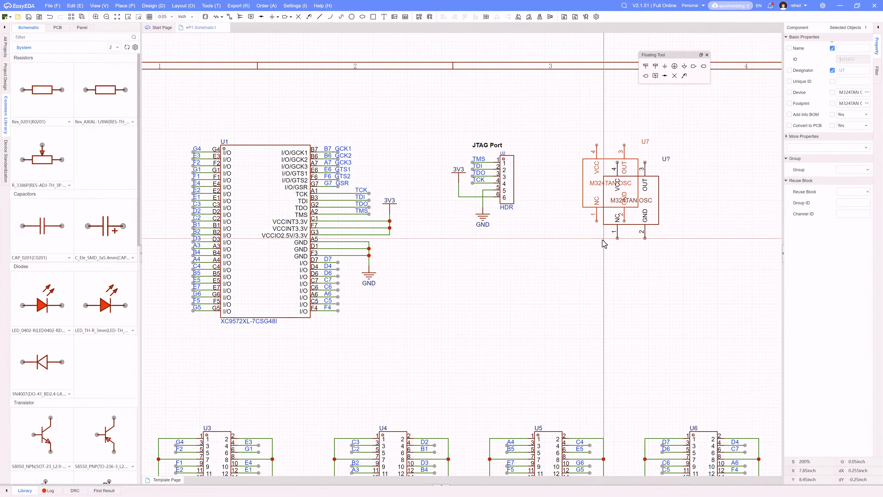
right_click_drag(544, 279, 599, 276)
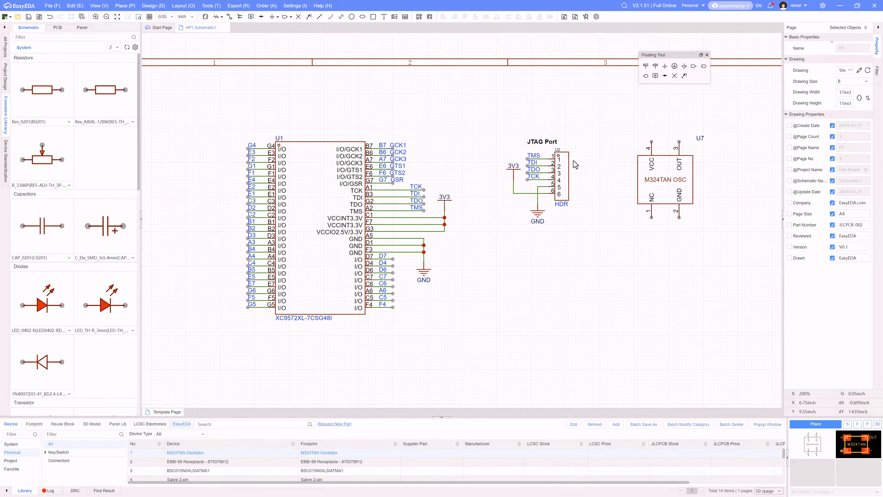
- Copy the CPLD's 3V3 power symbol and attach the copy to the oscillator's VCC pin
left_click(446, 208)
key("ctrl+c")
key("ctrl+v")
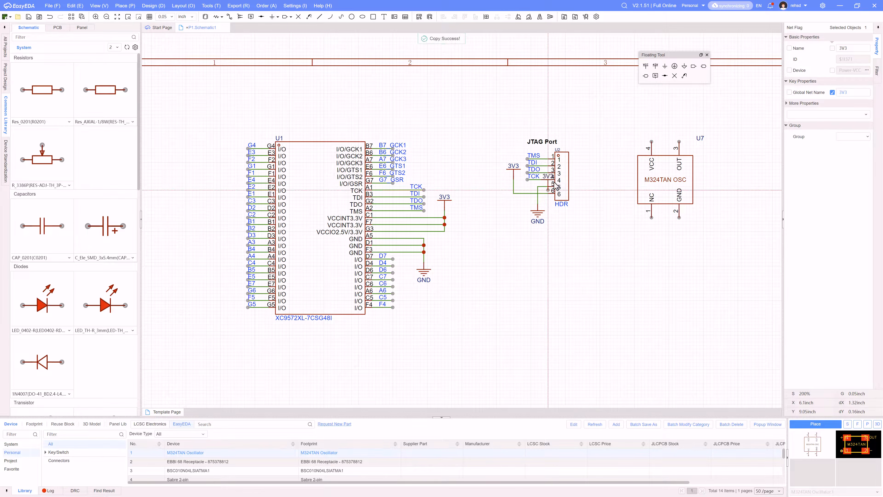
left_click(651, 135)
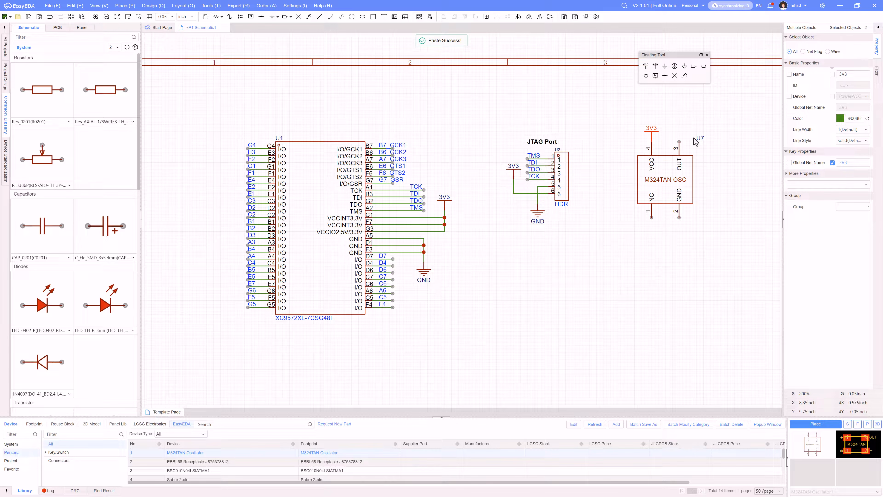
- Wire the CPLD's B7_GCK1 pin to the oscillator's OUT pin, routing the wire above the JTAG Port circuit
key("alt+w")
left_click(393, 149)
left_click(479, 117)
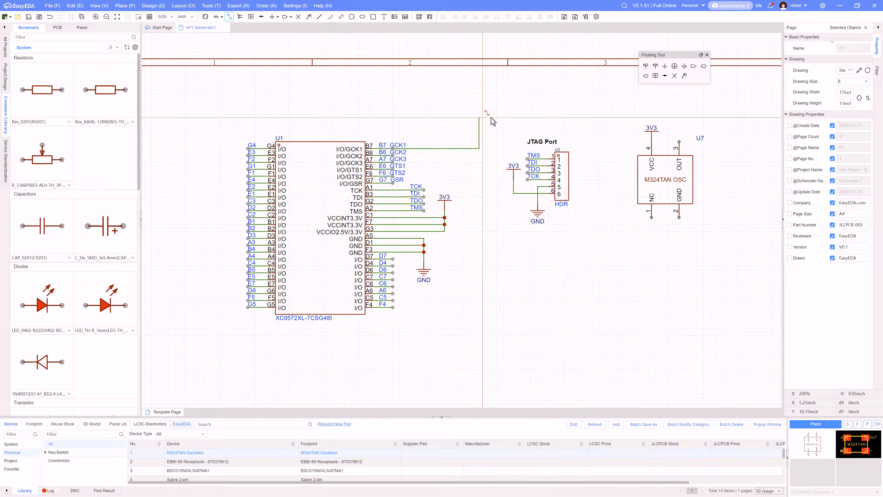
left_click(679, 141)
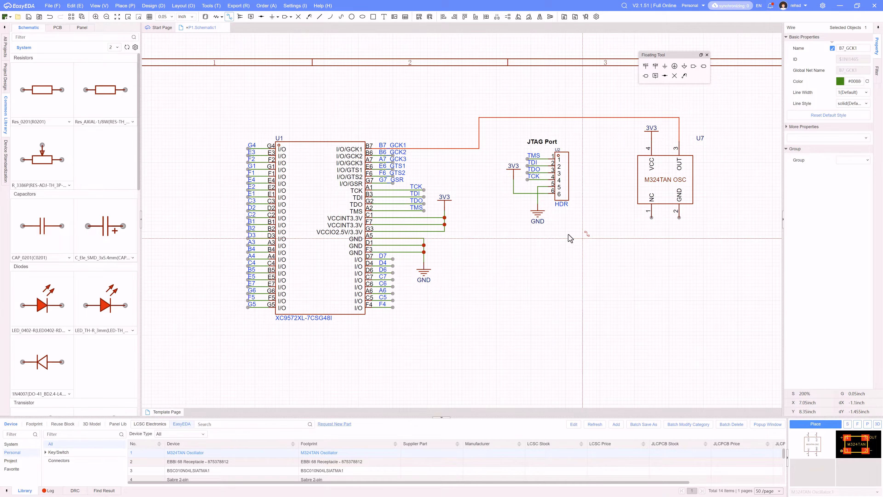
- Attach a copy of the JTAG Port's GND symbol to the oscillator's GND pin and mark its NC pin with a no-connect flag
key("Escape")
left_click(537, 213)
key("ctrl+c")
key("ctrl+v")
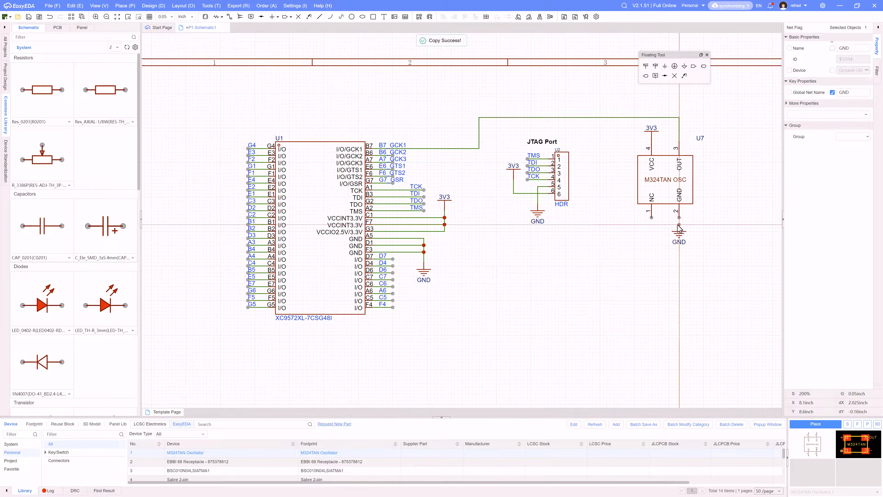
left_click(678, 227)
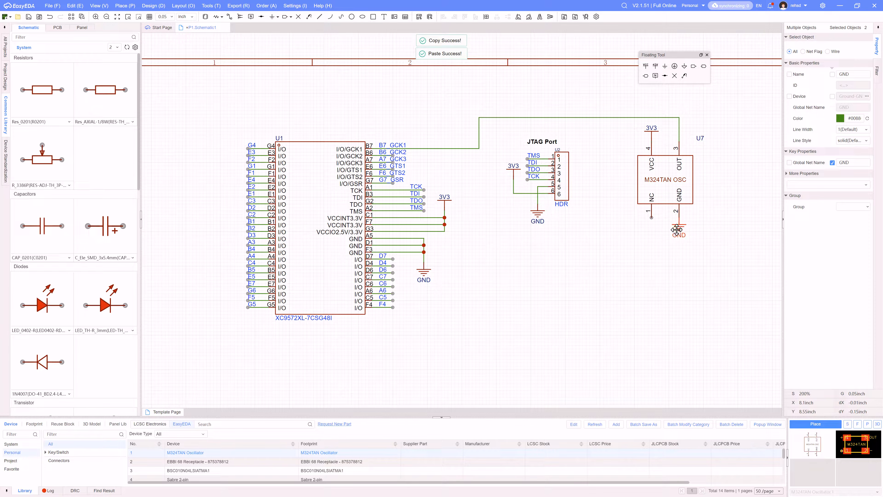
left_click(675, 75)
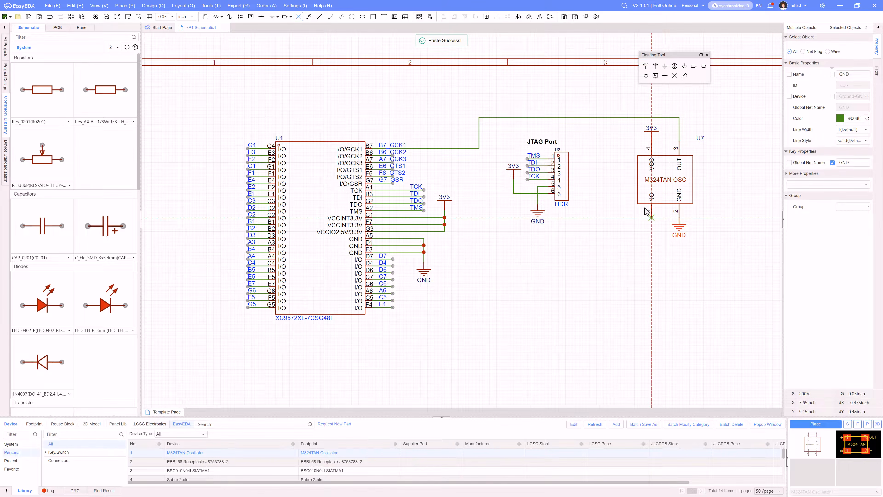
left_click(651, 218)
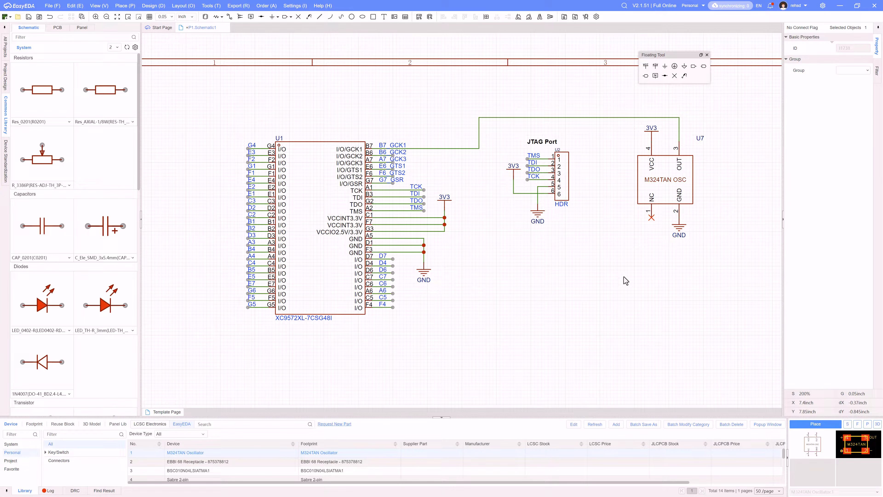
scroll(562, 282, "up", 1)
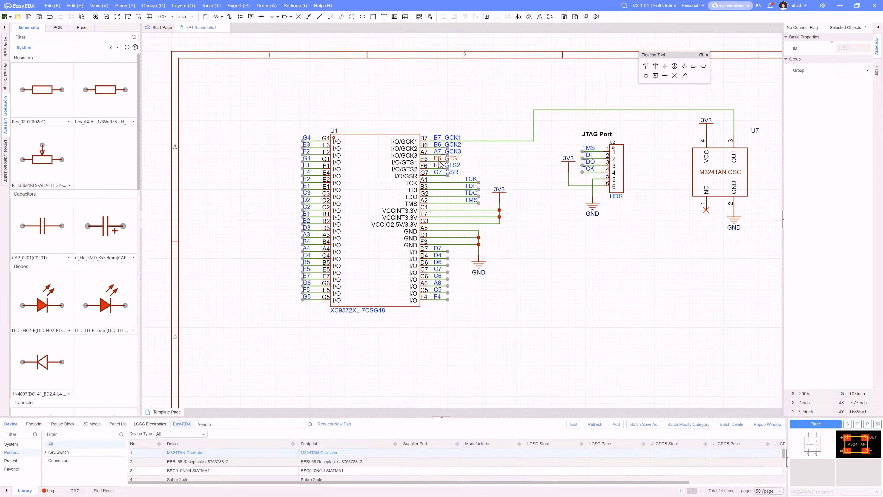
scroll(452, 154, "up", 1)
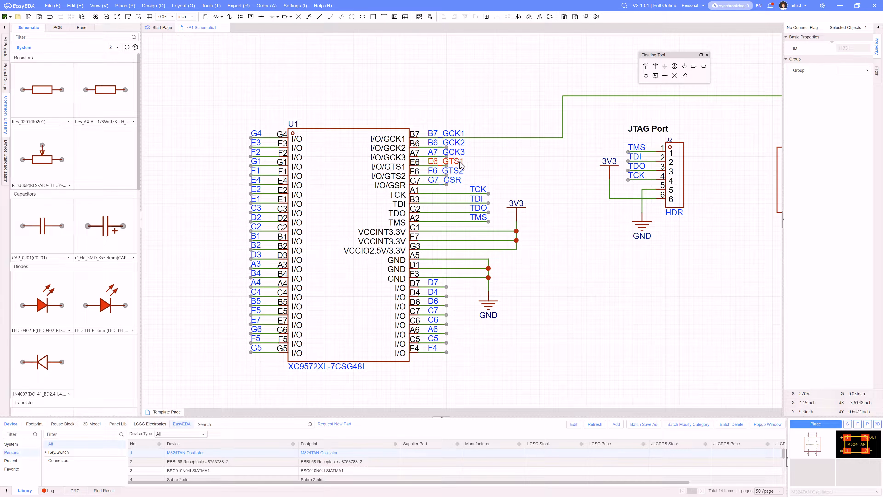
scroll(571, 276, "down", 2)
right_click_drag(583, 312, 562, 288)
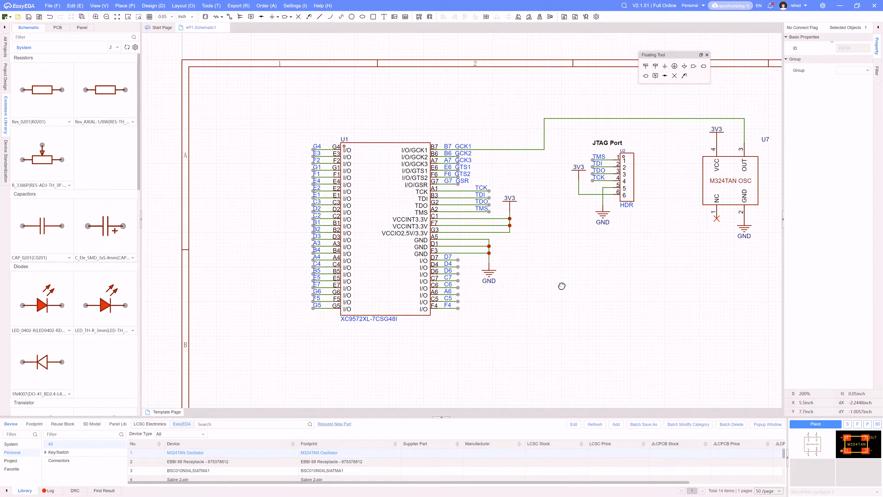
right_click_drag(562, 286, 562, 286)
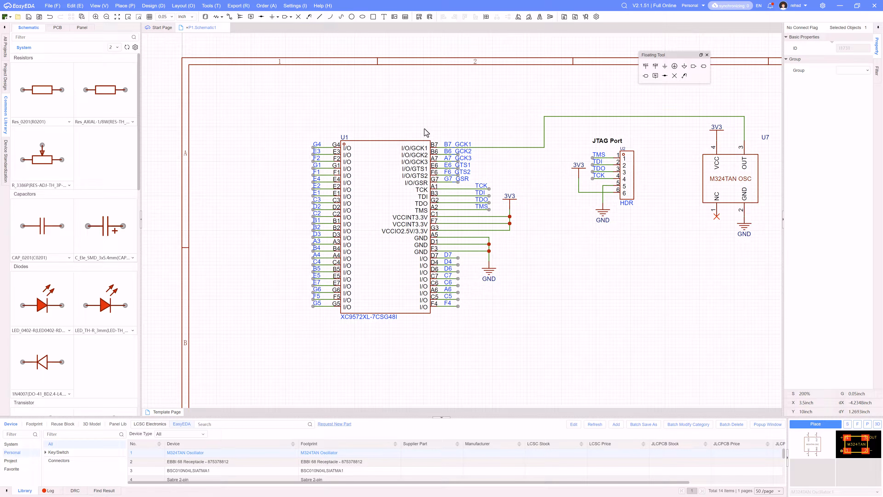
- Replace the 2x7P filter in the device library with the pin structure 1x5P and apply it
left_click(205, 17)
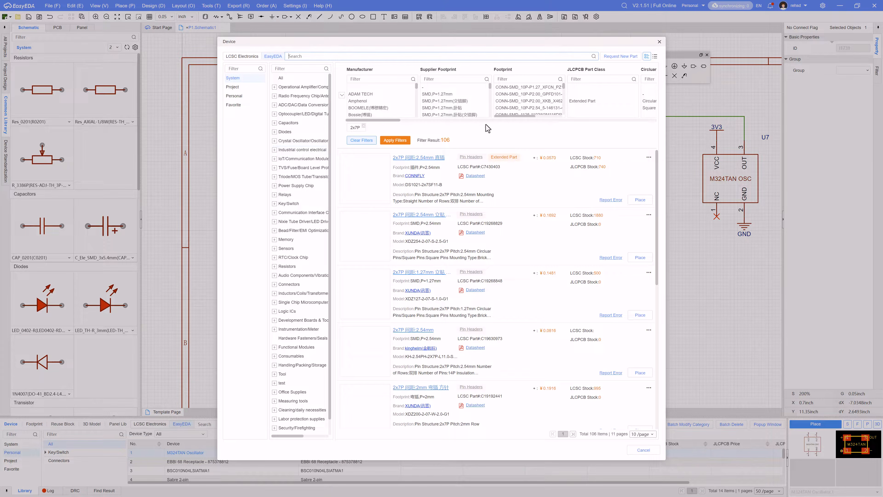
left_click(363, 126)
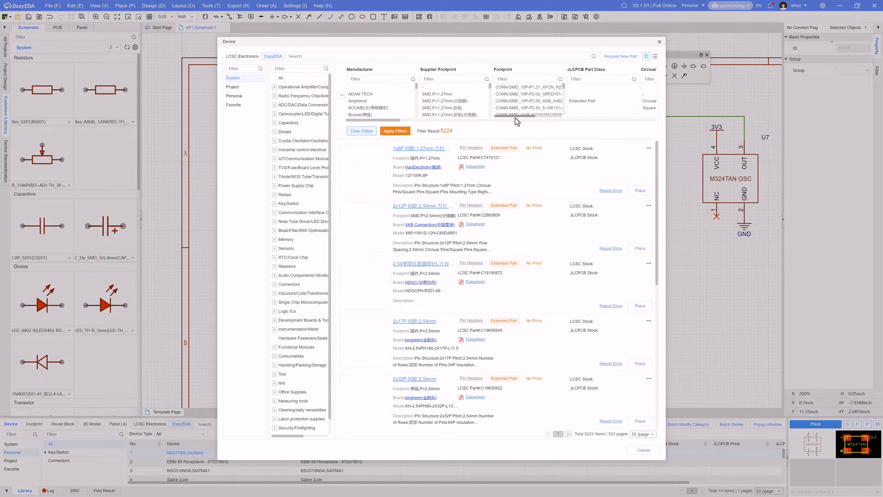
scroll(570, 121, "right", 10)
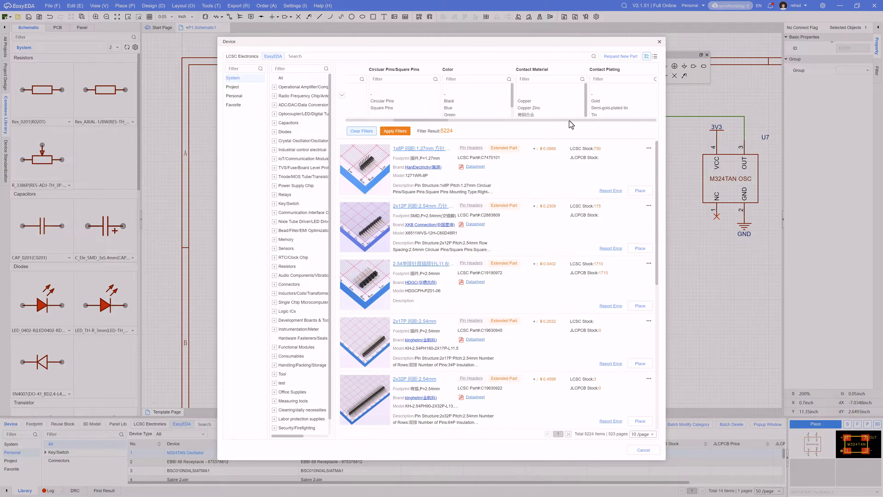
scroll(569, 121, "right", 5)
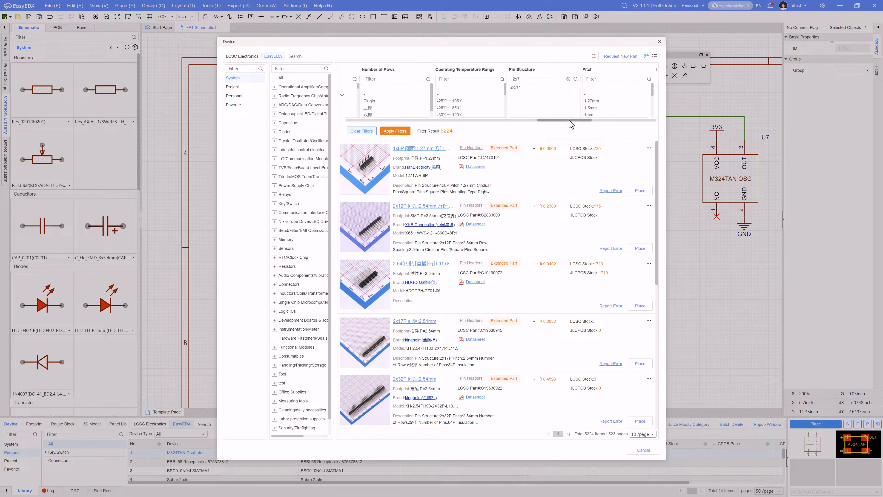
left_click_drag(564, 42, 331, 120)
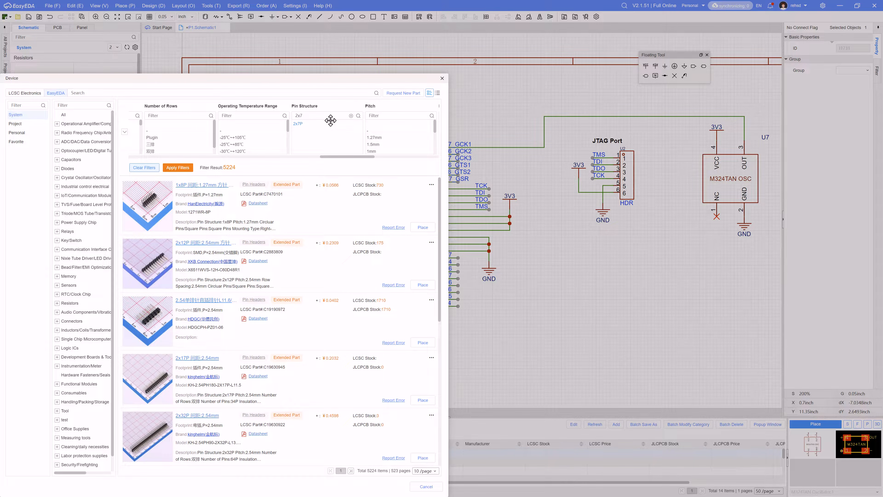
double_click(312, 118)
type("1x5")
left_click(298, 130)
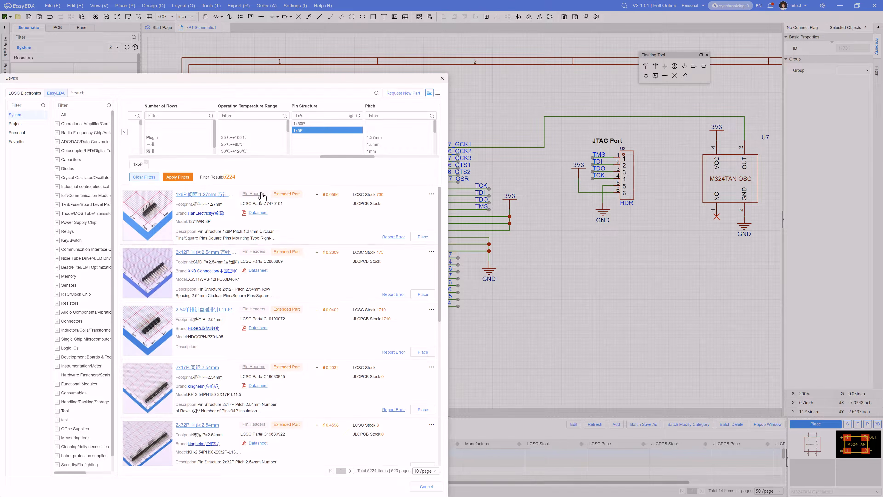
left_click(179, 177)
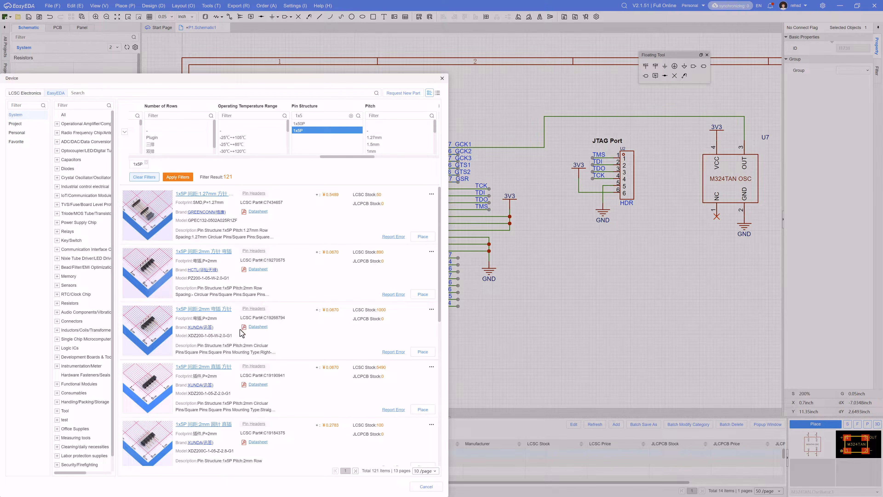
- Place the five-pin header GPHA109-0502A001R1BA below the JTAG Port circuit and change its displayed name to HDR
scroll(242, 333, "down", 3)
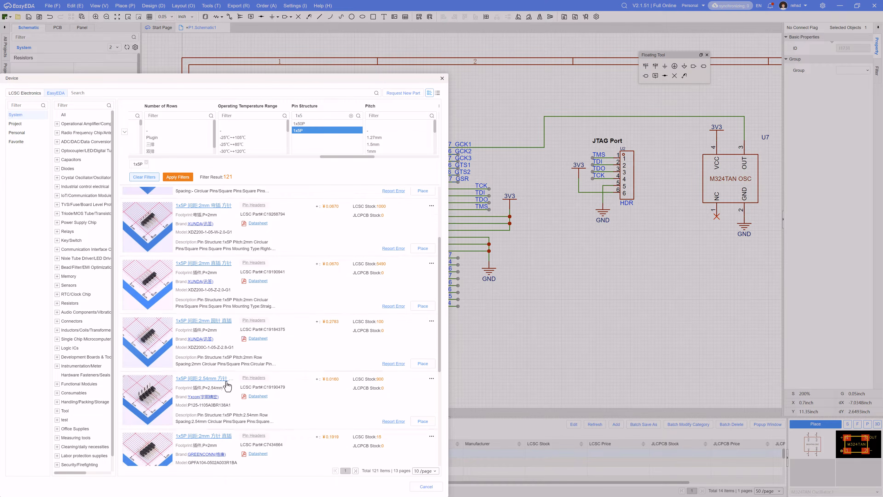
scroll(226, 387, "down", 4)
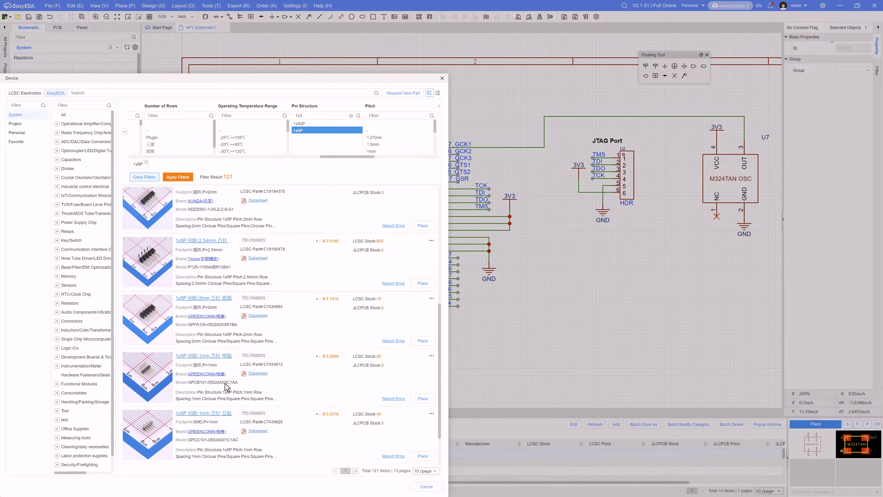
scroll(225, 384, "down", 2)
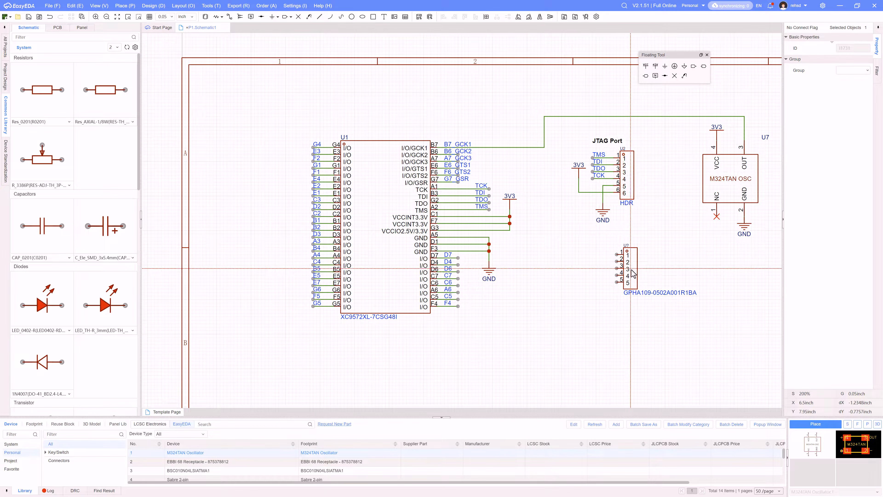
right_click_drag(631, 271, 630, 301)
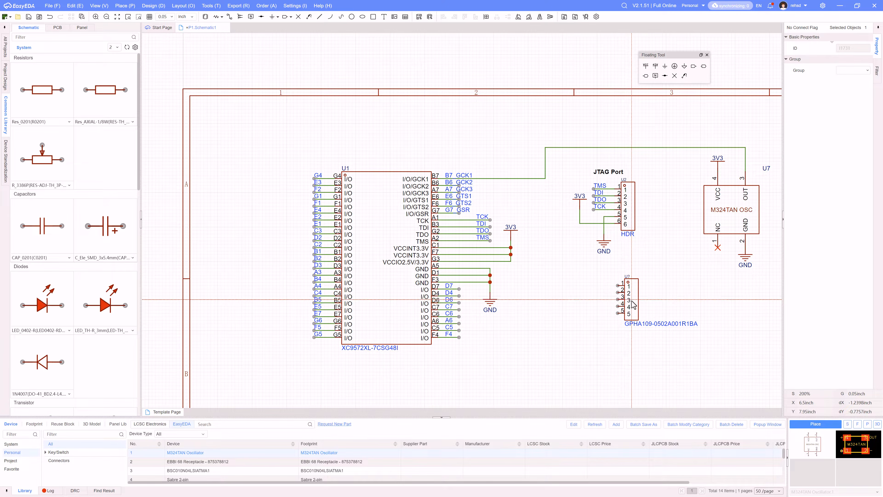
left_click(634, 303)
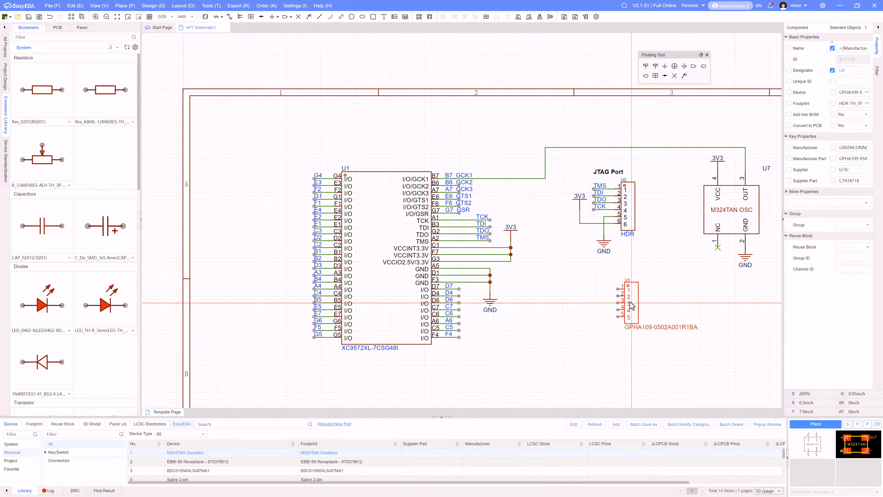
left_click(641, 327)
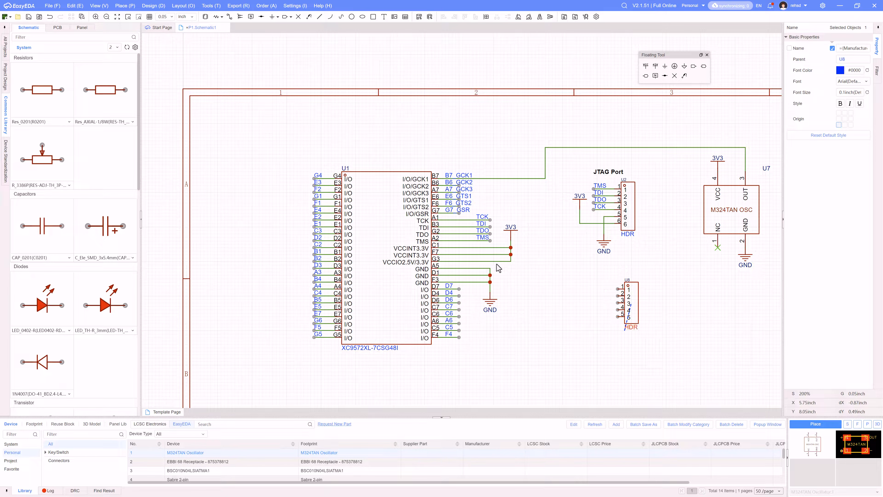
- Try to copy the CPLD's B6_GCK2, A7_GCK3 and E6_GTS1 labels, and undo the paste
left_click(466, 184)
left_click(465, 188, "ctrl")
left_click(466, 195, "ctrl")
key("ctrl+c")
key("ctrl+v")
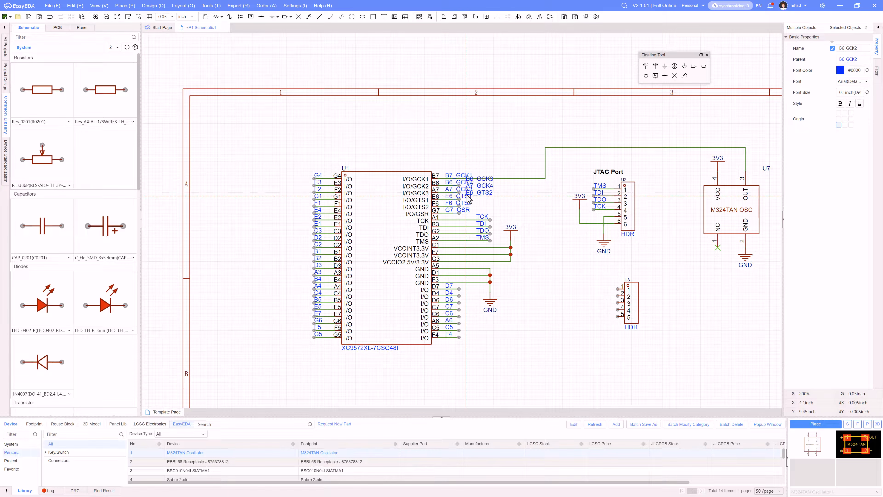
left_click(468, 203)
left_click(521, 211)
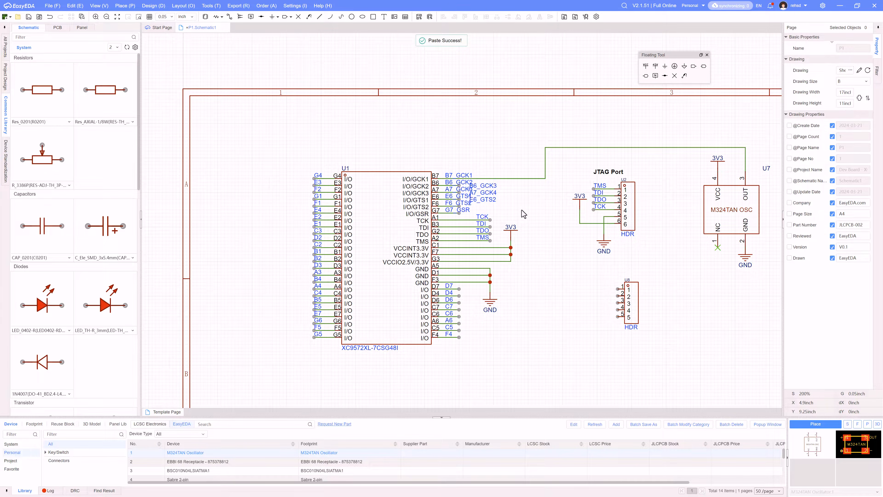
key("ctrl+z")
- Copy the CPLD's labelled wires B6_GCK2, A7_GCK3, E6_GTS1, F6_GTS2 and G7_GSR onto pins 1 to 5 of the new header
left_click(465, 182)
left_click(466, 188, "ctrl")
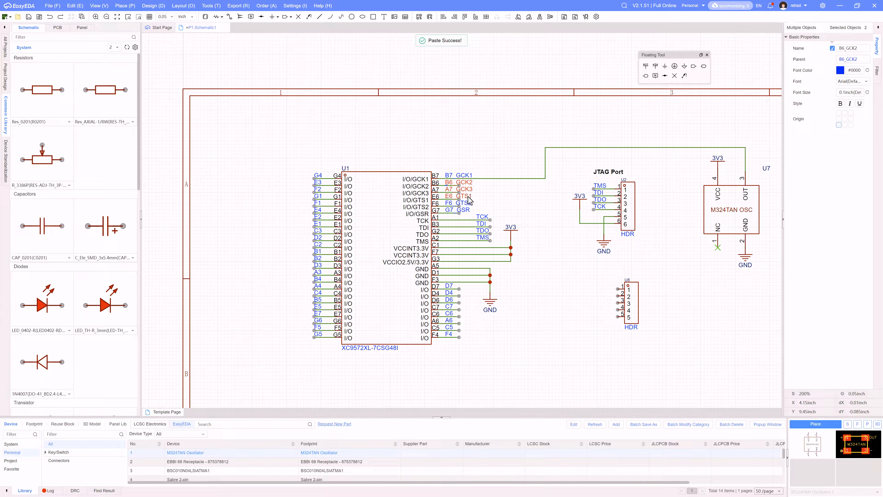
left_click(466, 196, "ctrl")
left_click(467, 209, "ctrl")
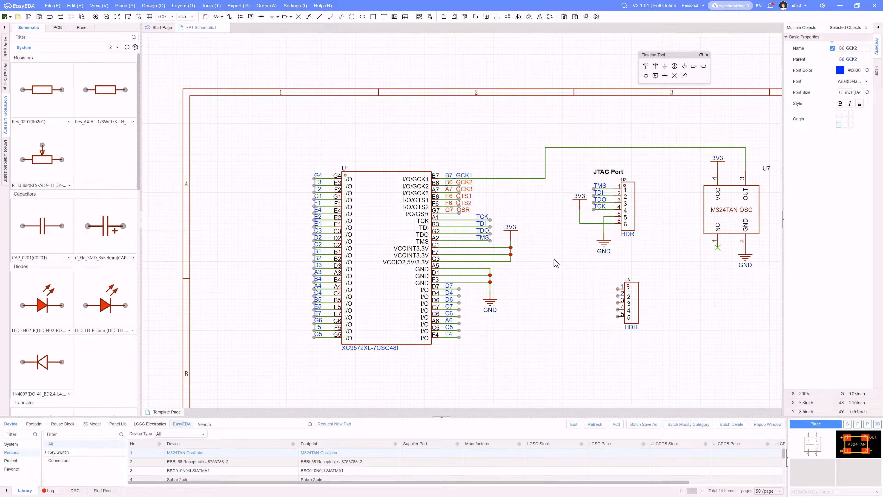
key("ctrl+c")
key("ctrl+v")
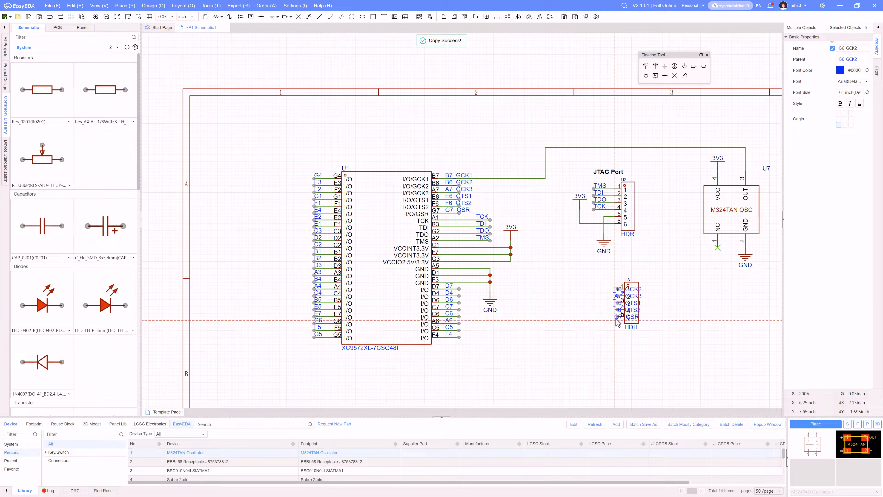
left_click(597, 315)
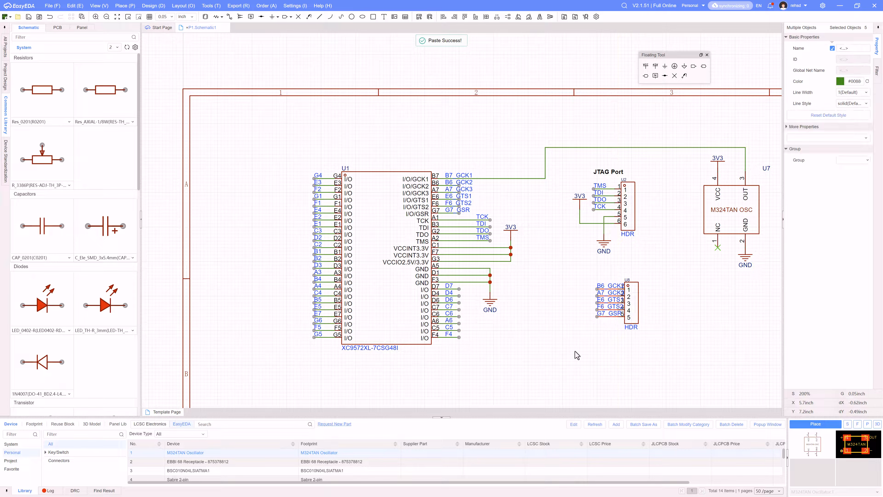
- Extend the five labelled wires farther out from the new header so their names clear the pin numbers, and save the schematic
left_click(593, 300)
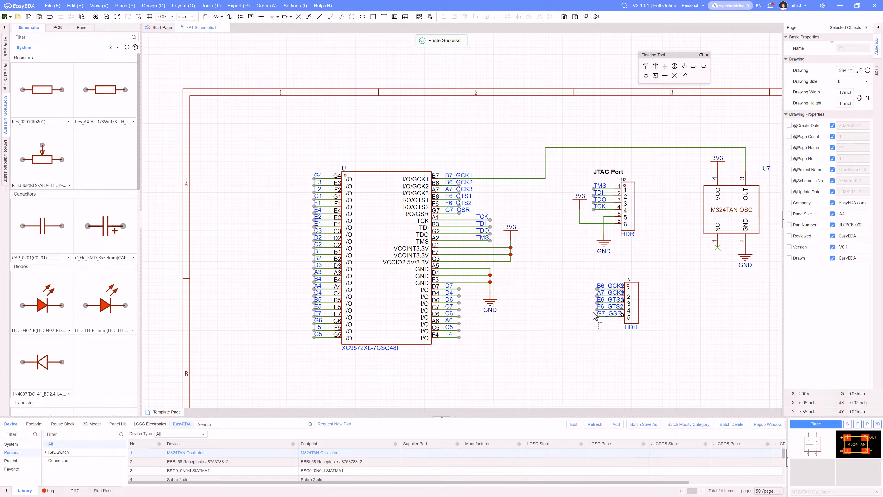
left_click_drag(594, 312, 584, 278)
left_click(592, 319)
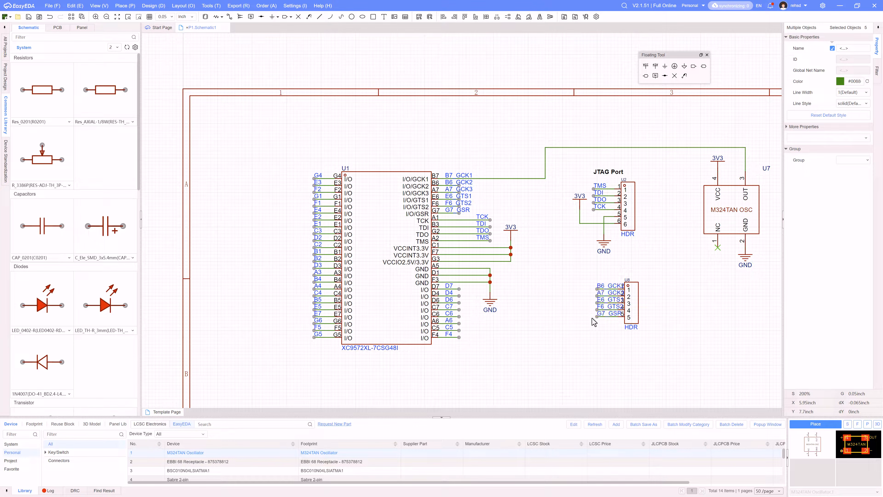
left_click_drag(597, 324, 572, 302)
scroll(600, 319, "up", 3)
scroll(561, 322, "down", 2)
scroll(560, 328, "down", 1)
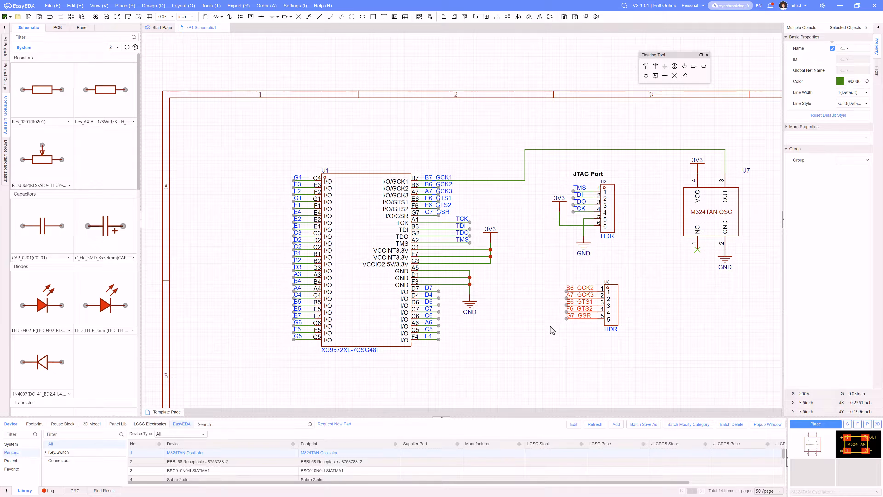
left_click(553, 331)
key("ctrl+s")
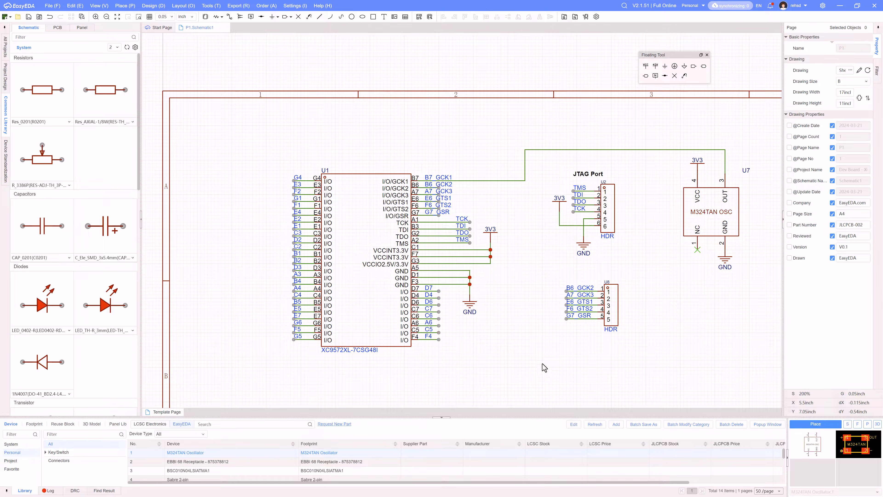
- Run the design rule check on the whole schematic
scroll(542, 363, "down", 3)
right_click_drag(541, 365, 527, 241)
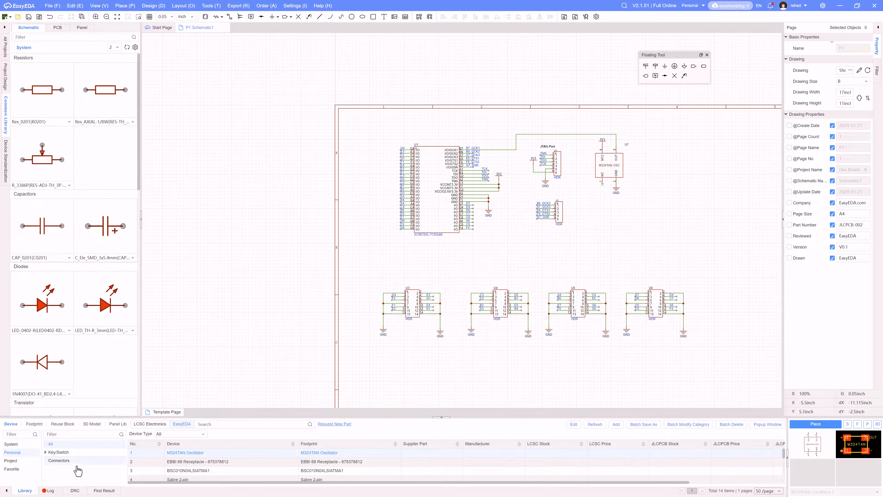
left_click(75, 490)
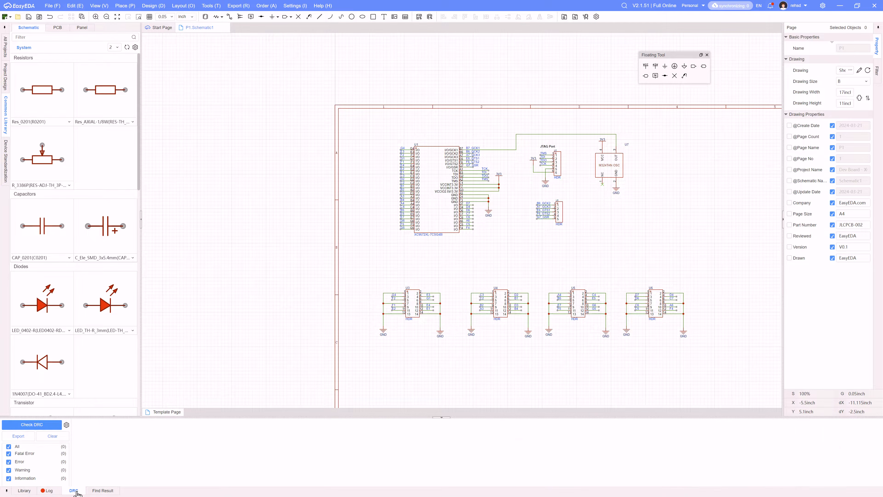
left_click(49, 428)
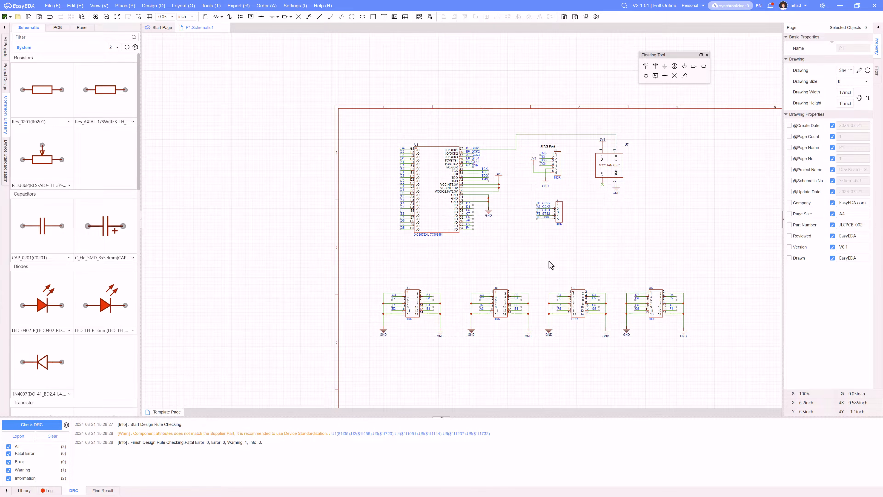
- Switch to the browser and examine the capacitors around the chip in the XC9572XL quick-start reference schematic
key("alt+Tab")
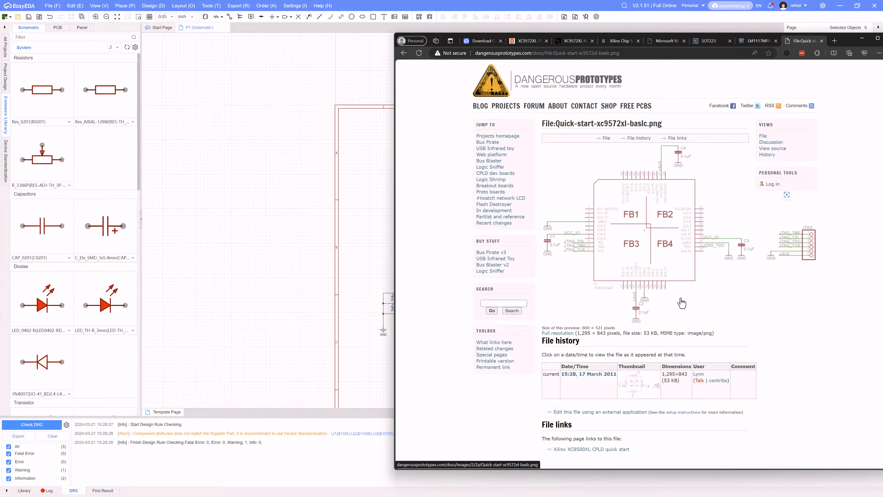
key("alt+Tab")
key("alt+Tab")
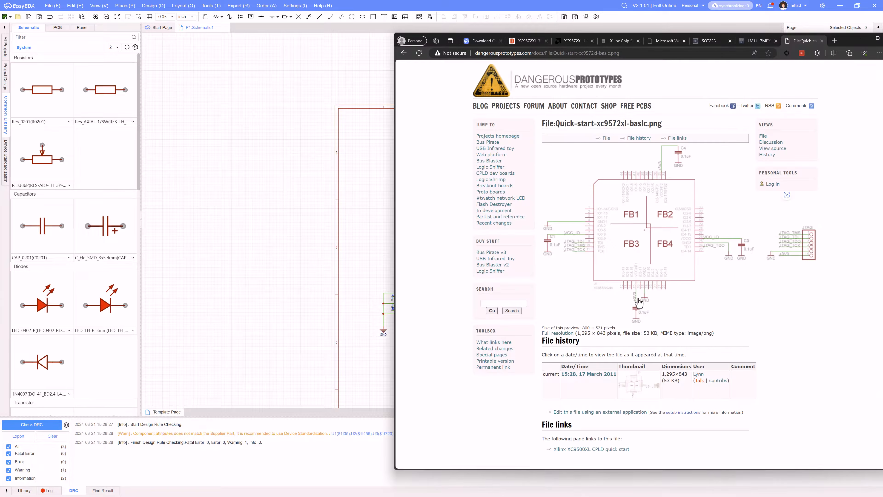
- Compare U1's 3.3 V supply pins with the decoupling capacitors in the XC9572XL reference schematic in the browser
key("alt+Tab")
scroll(482, 188, "up", 4)
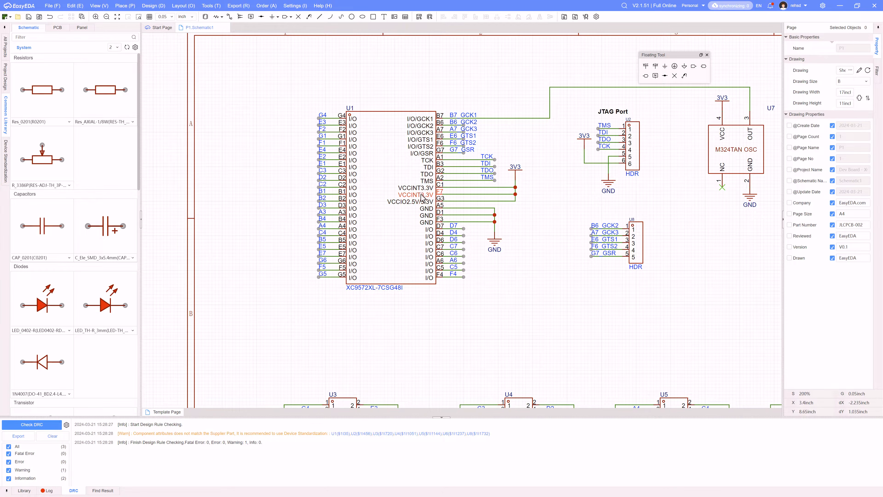
key("alt+Tab")
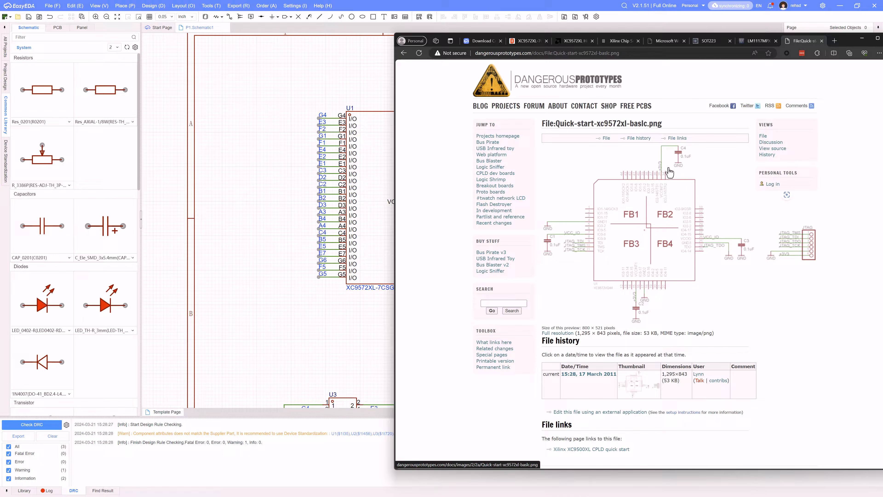
key("alt+Tab")
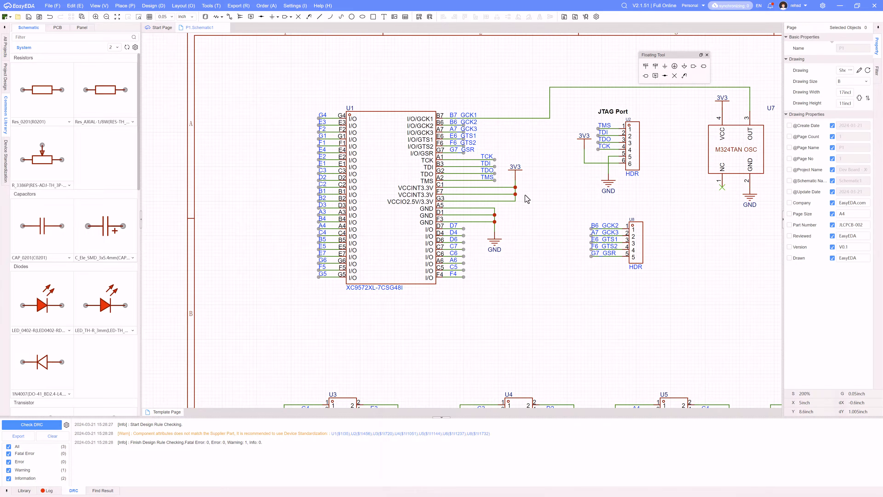
scroll(443, 198, "up", 1)
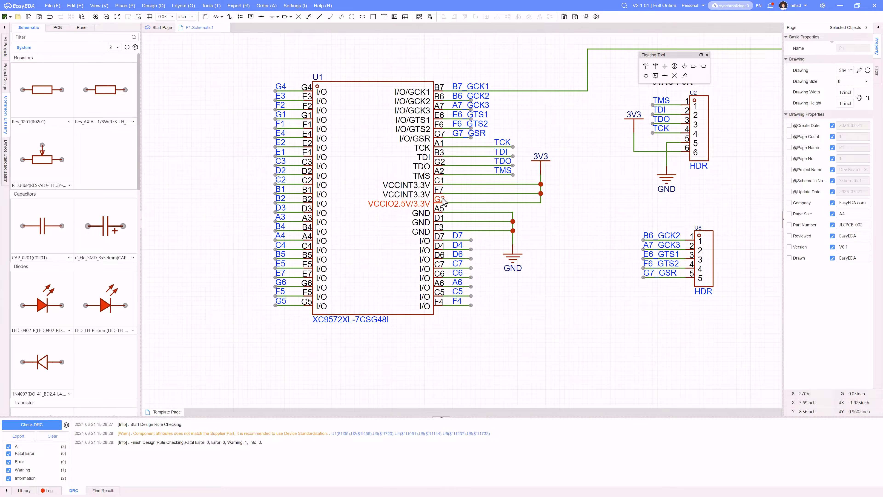
key("alt+Tab")
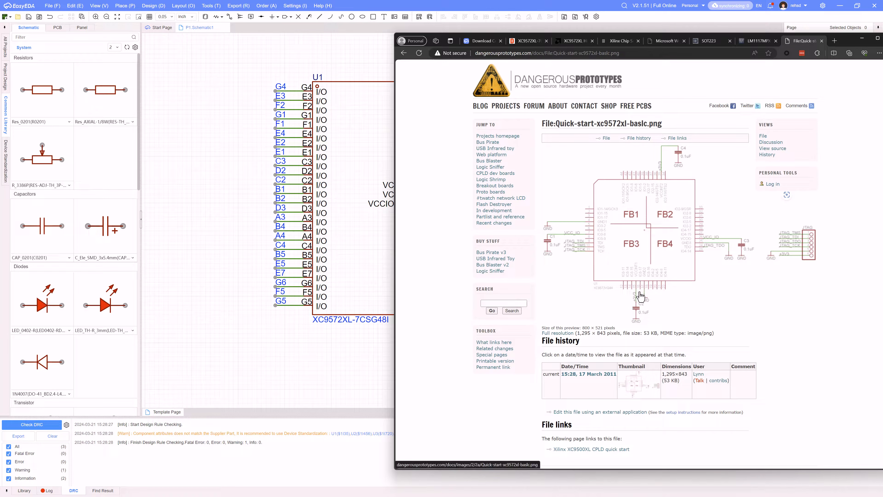
key("alt+Tab")
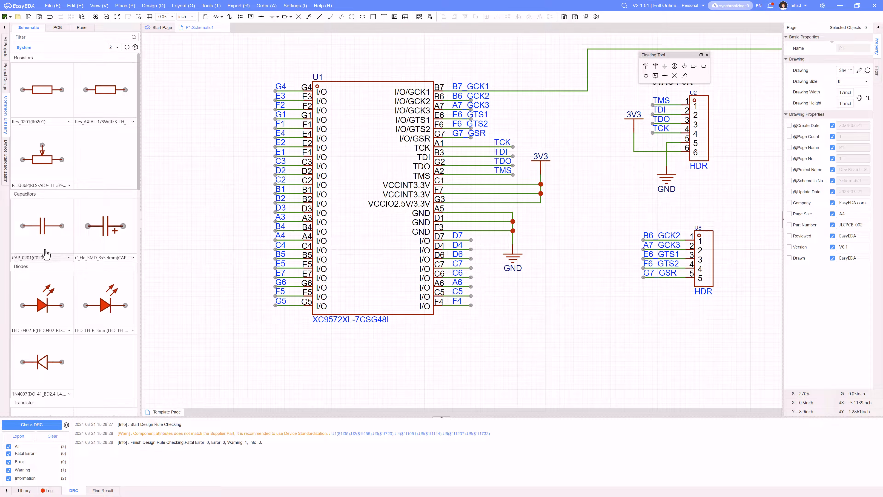
- Place a CAP_0603 capacitor to the right of the M324TAN oscillator and set its value to 0.1uF
left_click(68, 258)
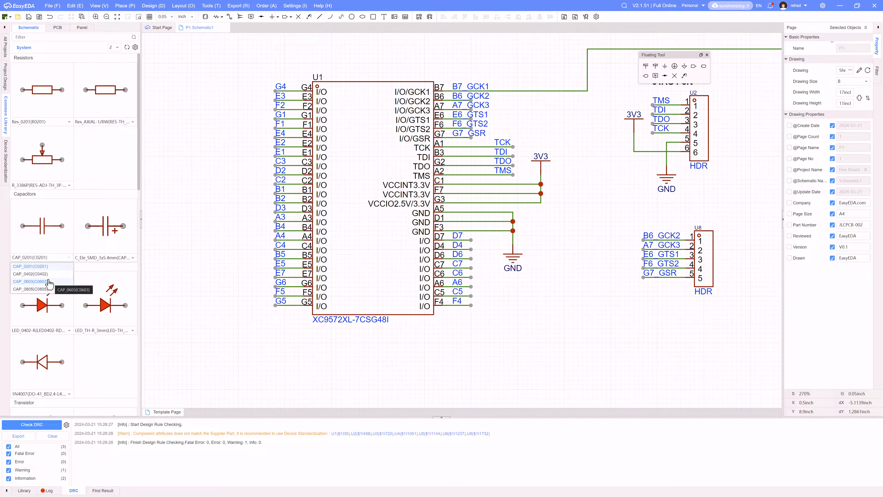
left_click(41, 282)
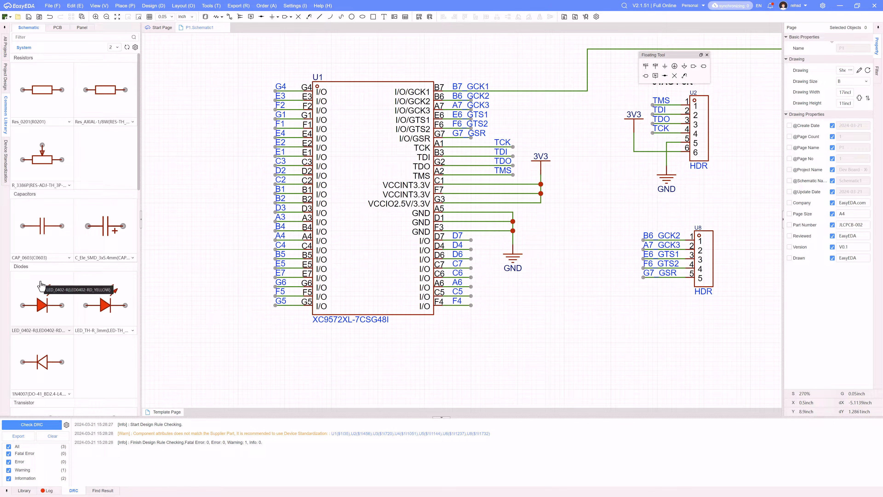
left_click(52, 238)
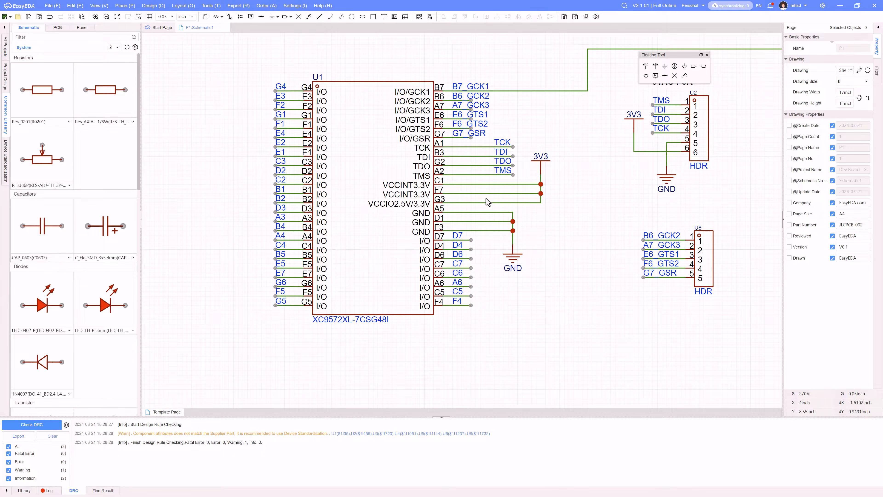
right_click_drag(568, 222, 441, 207)
scroll(477, 206, "down", 1)
scroll(441, 208, "down", 3)
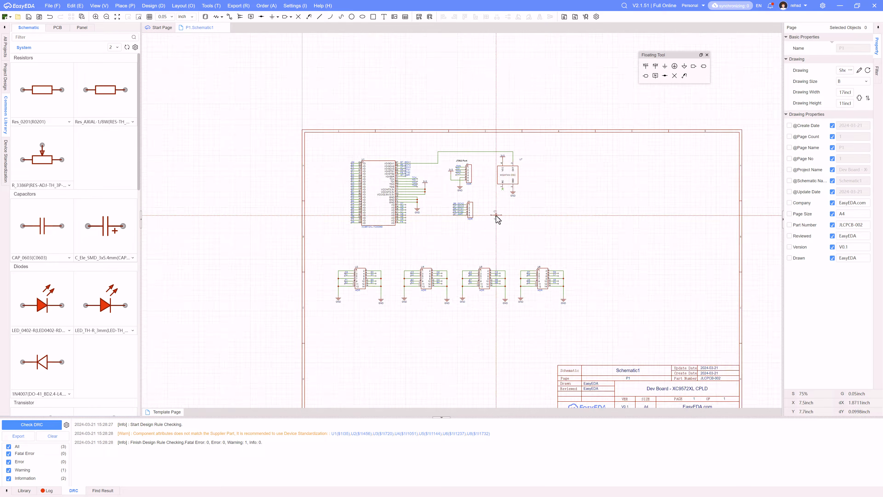
right_click_drag(525, 221, 488, 229)
scroll(537, 204, "up", 1)
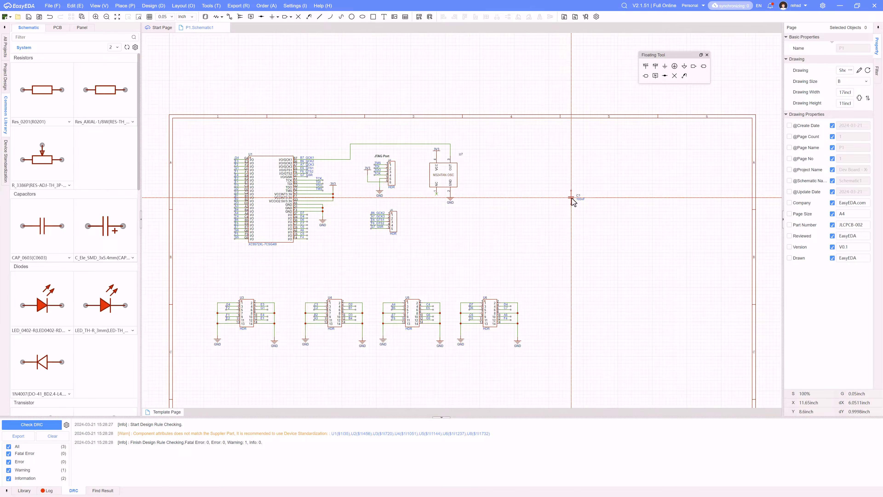
left_click(564, 188)
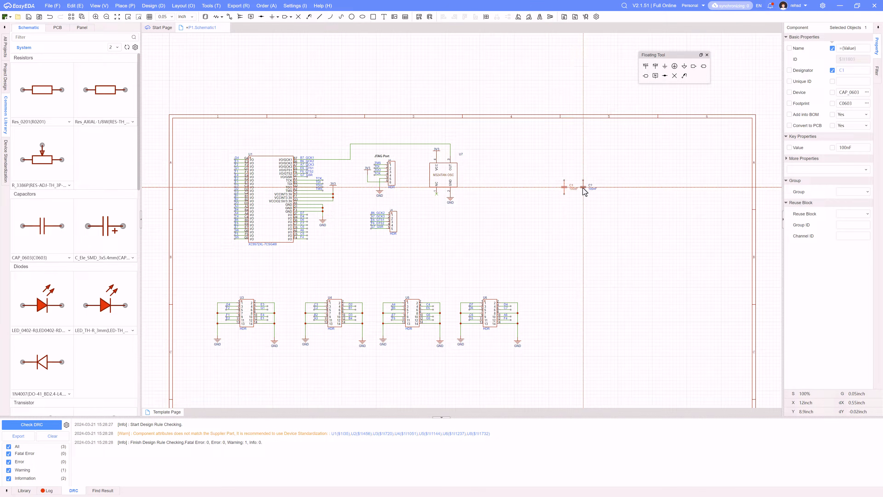
key("Escape")
double_click(575, 190)
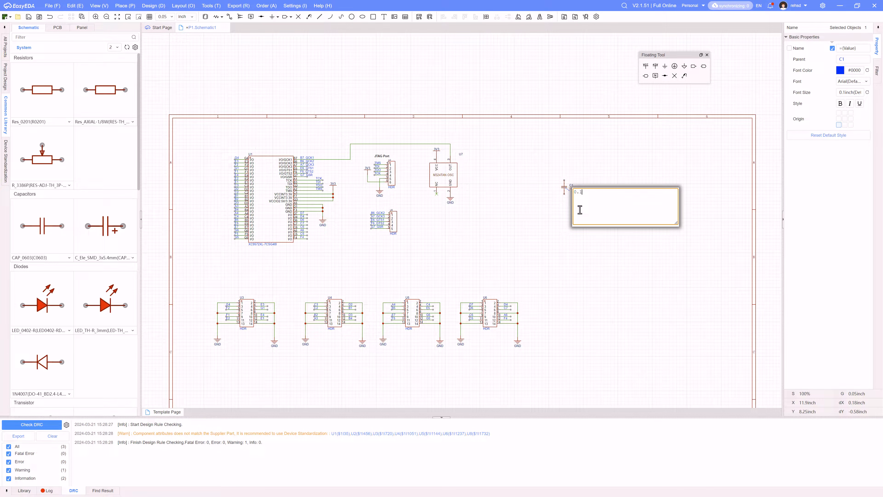
key("Return")
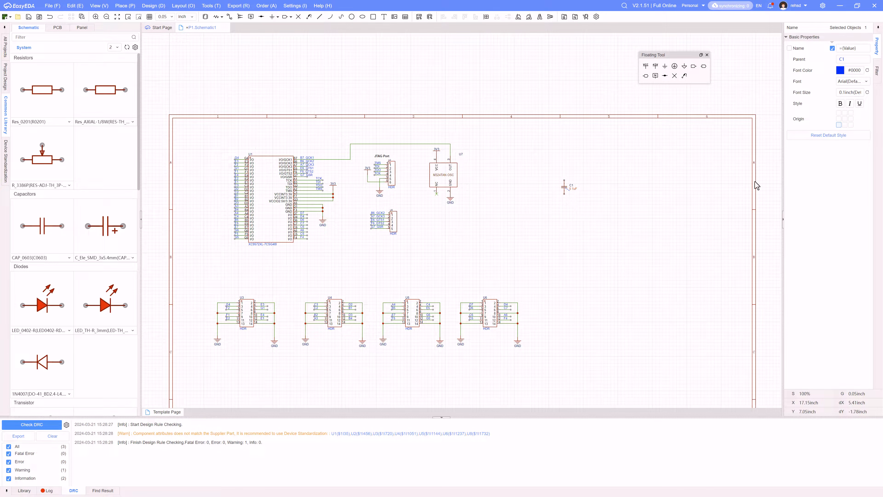
- Copy capacitor C1 and paste two duplicates beside it to form a row of three
left_click(566, 192)
scroll(567, 193, "up", 5)
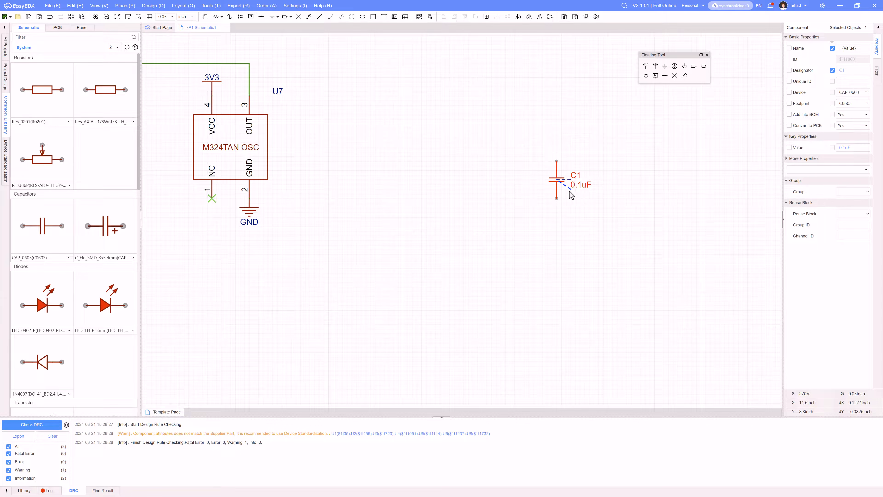
key("ctrl+c")
key("ctrl+v")
left_click(613, 185)
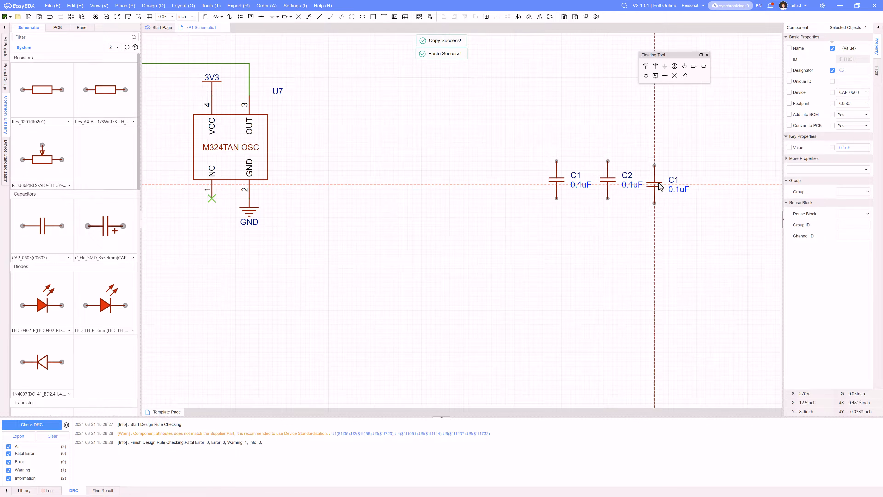
left_click(664, 188)
- Copy the JTAG header's 3V3 power flag next to C1 and wire it to the upper pins of all three capacitors
scroll(573, 213, "down", 5)
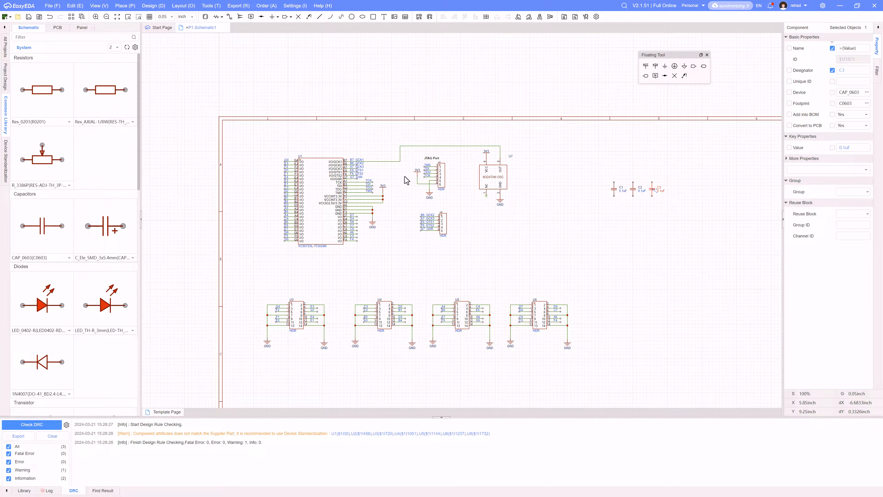
left_click(417, 174)
key("ctrl+c")
scroll(612, 184, "up", 5)
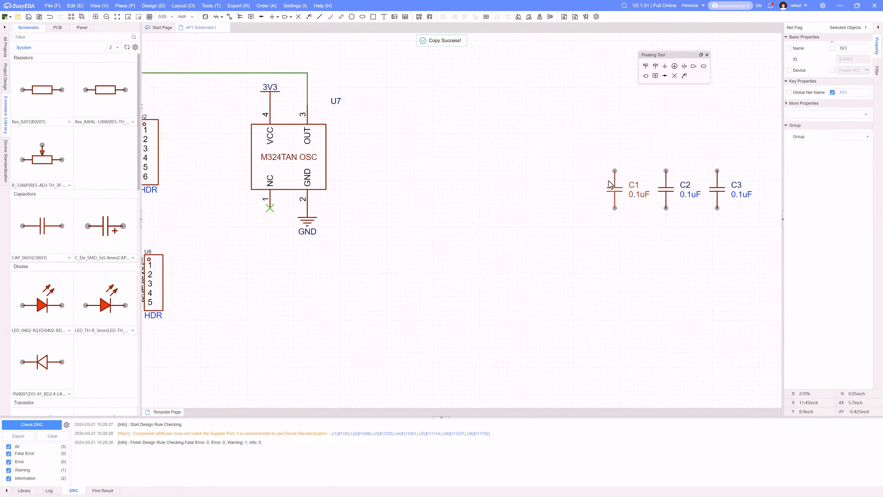
key("ctrl+v")
left_click(591, 159)
key("alt+w")
left_click(592, 157)
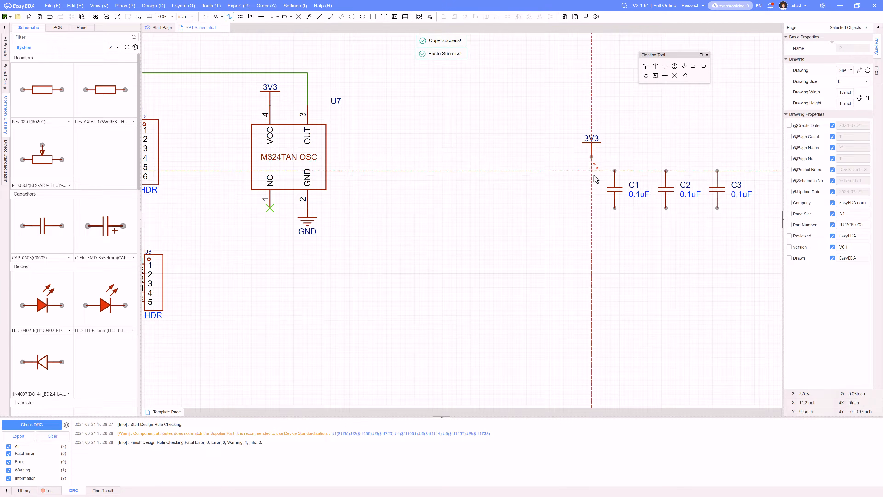
left_click(717, 171)
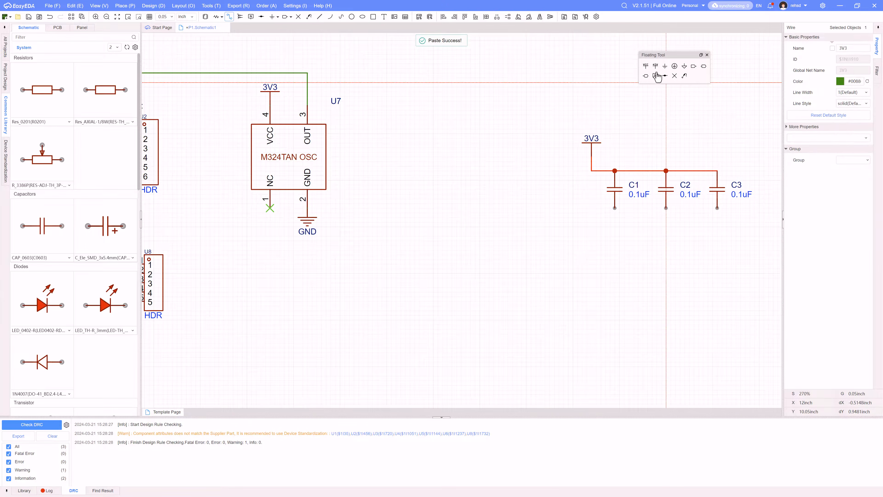
- Ground the lower pins of the three capacitors with a wired GND symbol beside C3 and save the schematic
left_click(665, 67)
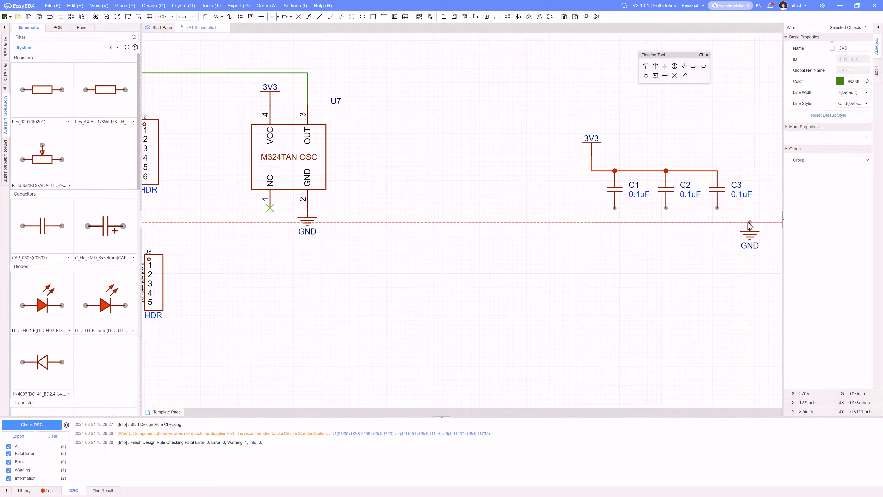
left_click(750, 223)
key("alt+w")
left_click(750, 223)
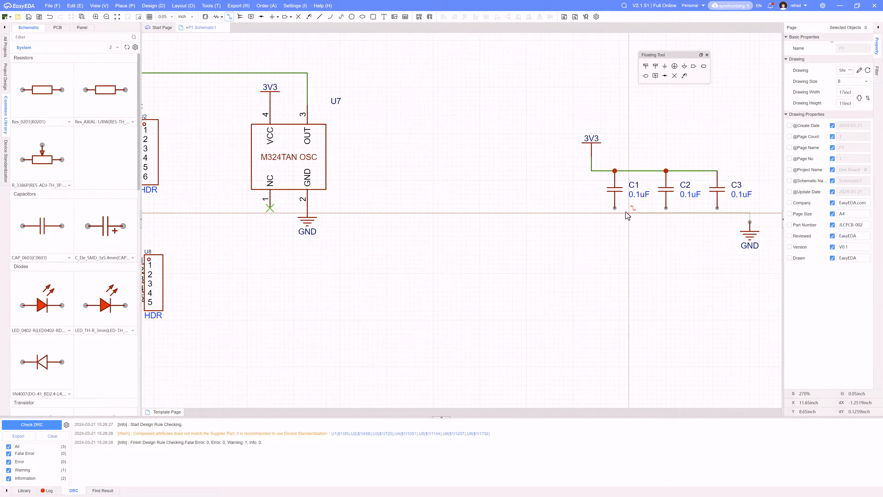
left_click(614, 208)
scroll(620, 264, "down", 3)
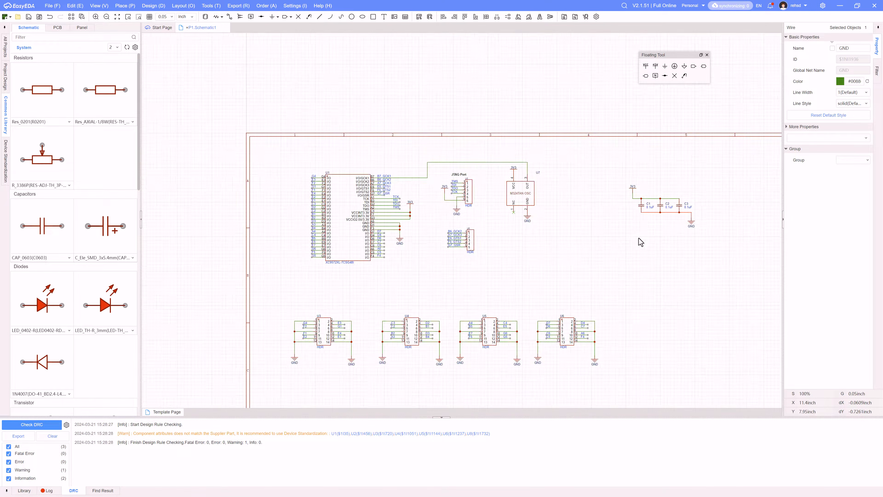
key("ctrl+s")
- Check the XC9572XL data sheet and the chip's DigiKey product page in the browser, and return to the schematic
key("alt+Tab")
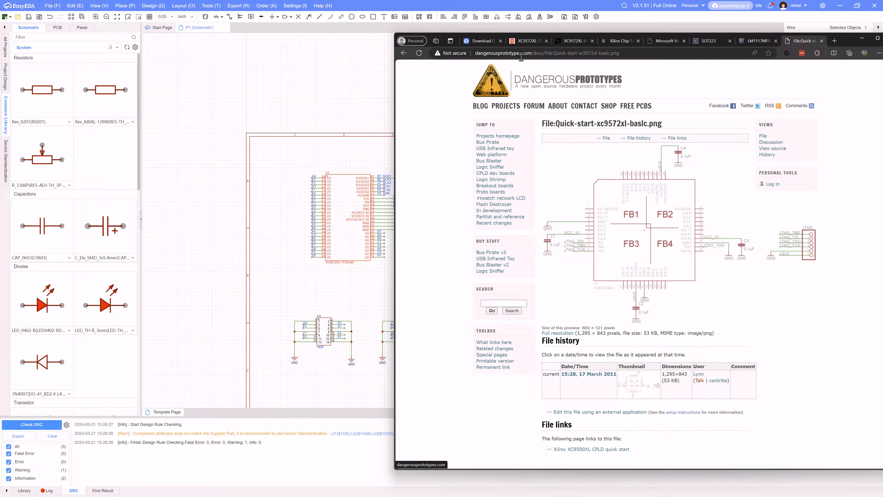
left_click(572, 41)
scroll(602, 282, "down", 15)
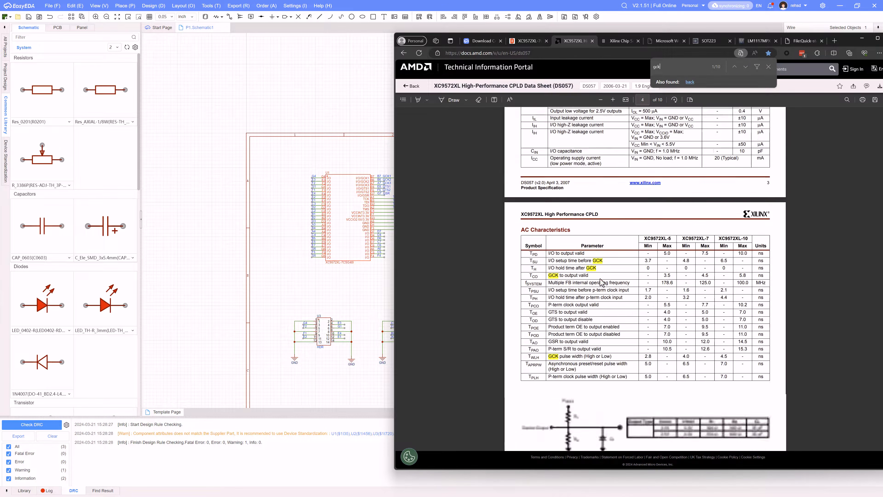
scroll(600, 279, "down", 7)
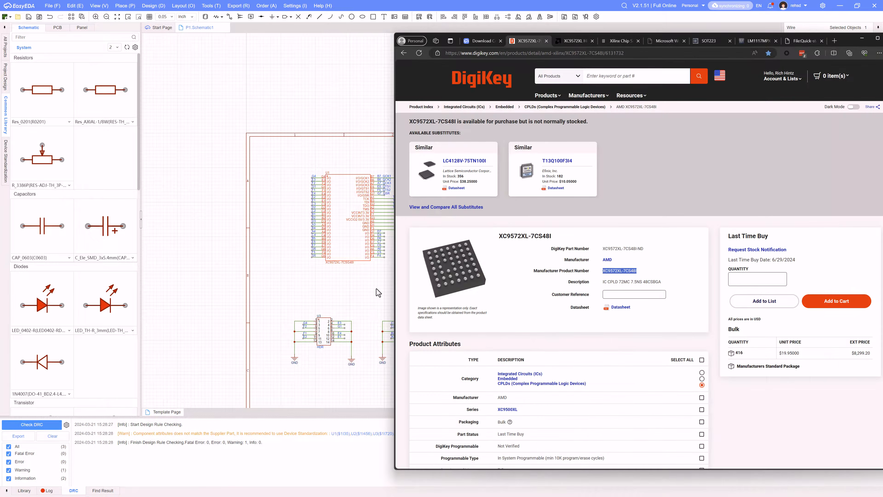
left_click(314, 289)
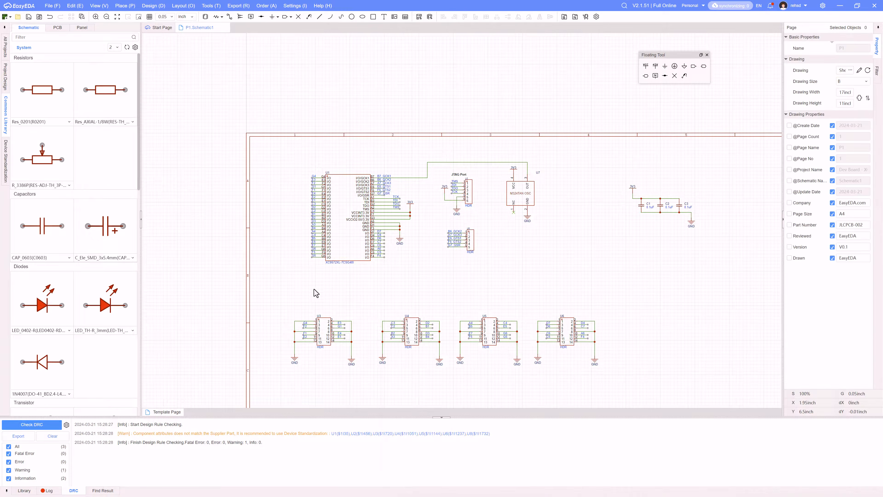
right_click_drag(402, 290, 388, 237)
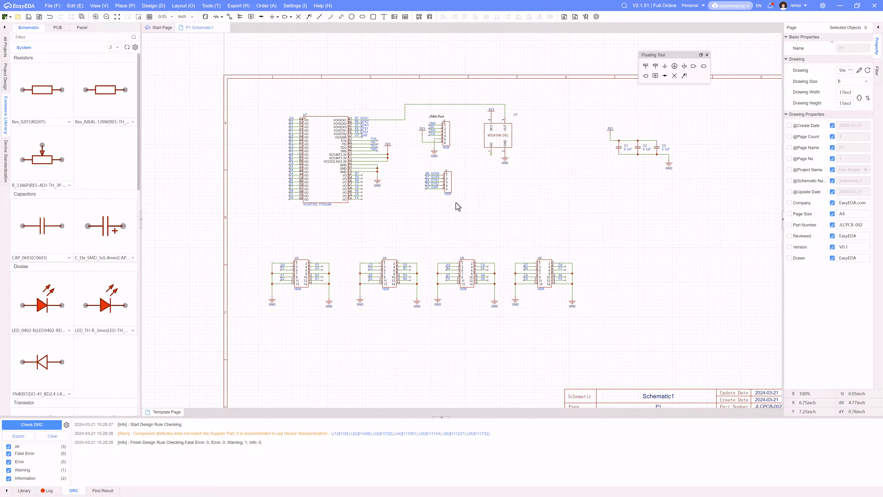
scroll(450, 182, "up", 2)
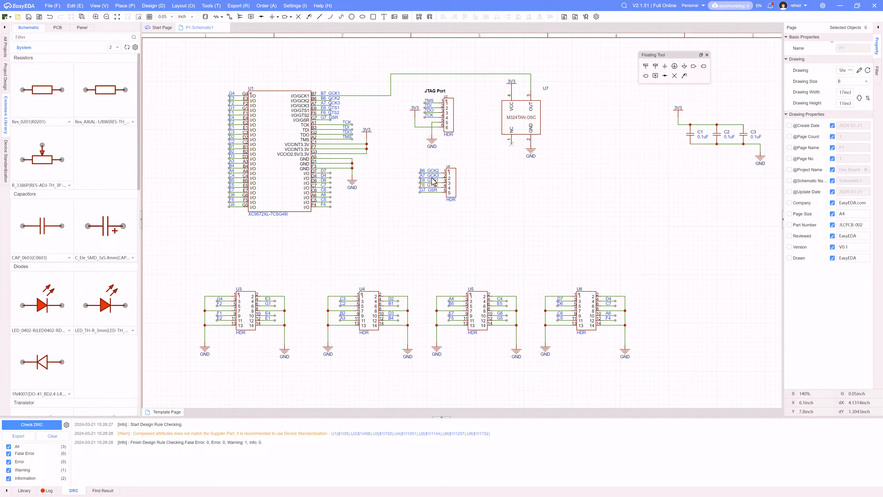
right_click(489, 234)
key("Escape")
scroll(404, 258, "down", 2)
right_click_drag(465, 251, 516, 242)
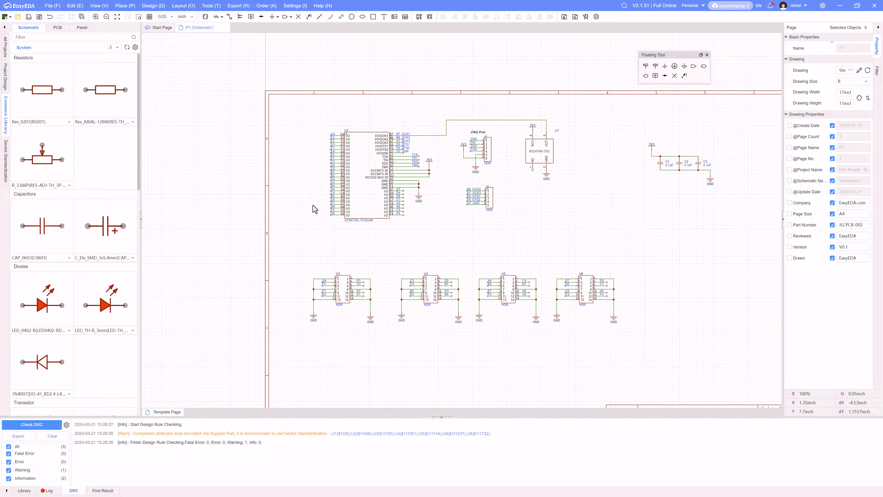
- Place a VCC power flag in the sheet's upper-left corner above U1 and rename it 5V0
left_click(646, 66)
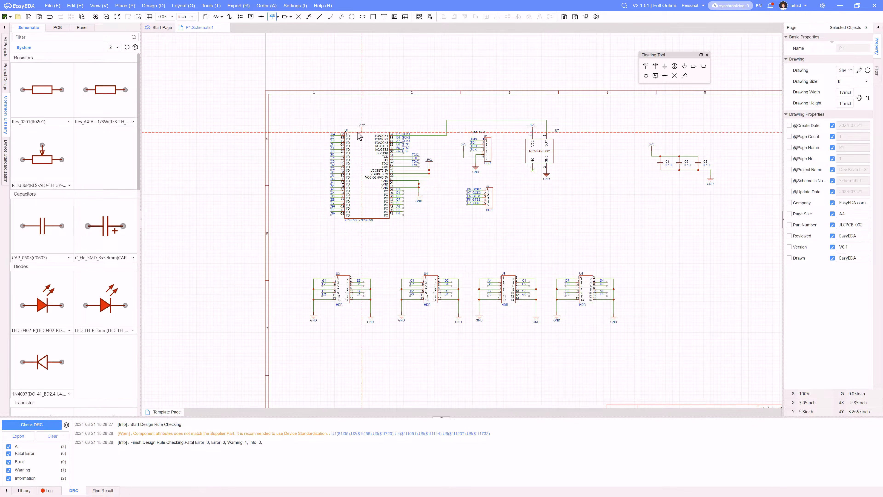
left_click(287, 116)
key("Escape")
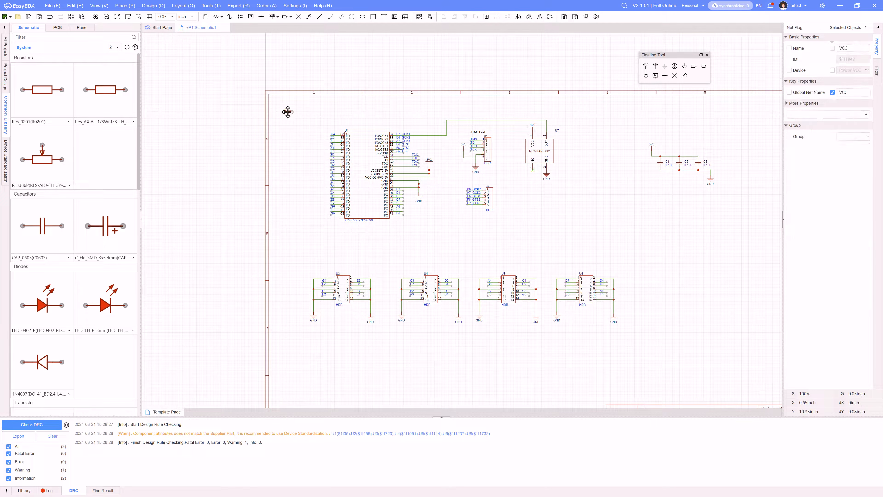
left_click(287, 111)
scroll(288, 115, "up", 5)
double_click(290, 114)
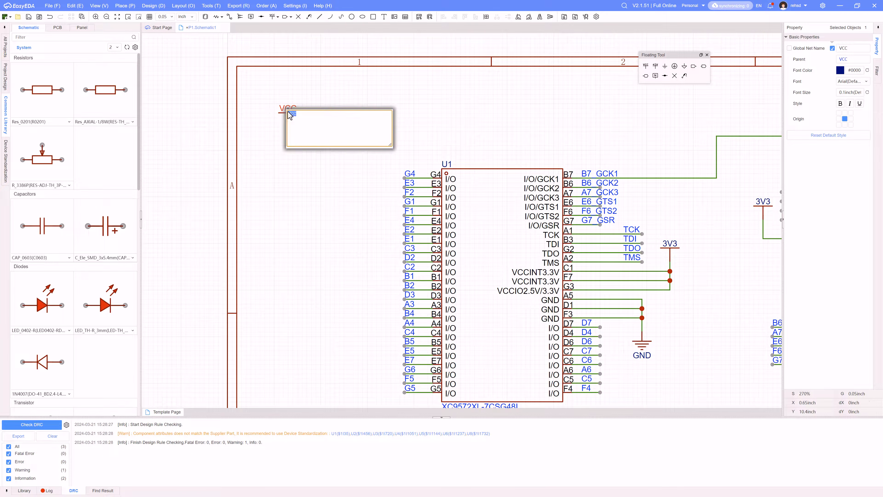
key("Return")
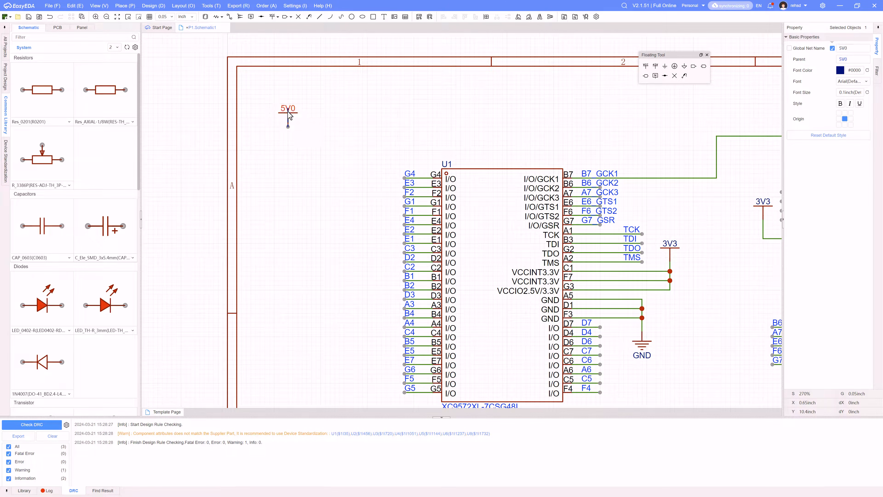
scroll(298, 128, "down", 5)
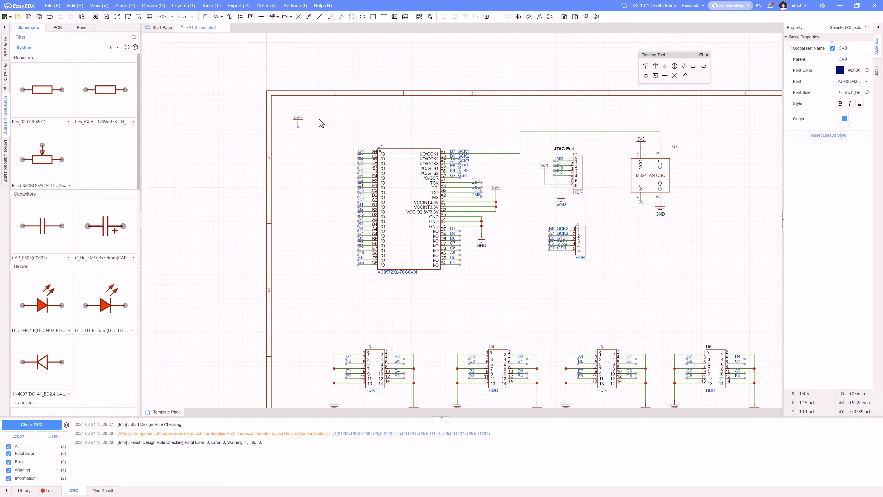
- Move U1, the oscillator and the two headers beside it right, and shift the three-capacitor group further right, leaving the bottom headers in place
left_click_drag(313, 118, 714, 288)
left_click_drag(382, 222, 482, 231)
scroll(487, 231, "down", 4)
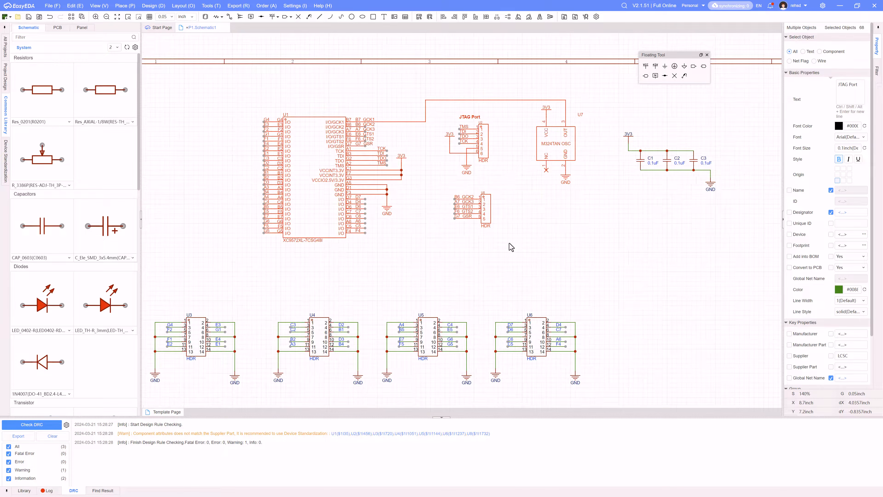
left_click_drag(619, 177, 683, 220)
left_click_drag(652, 195, 669, 187)
left_click(579, 233)
scroll(578, 234, "up", 2)
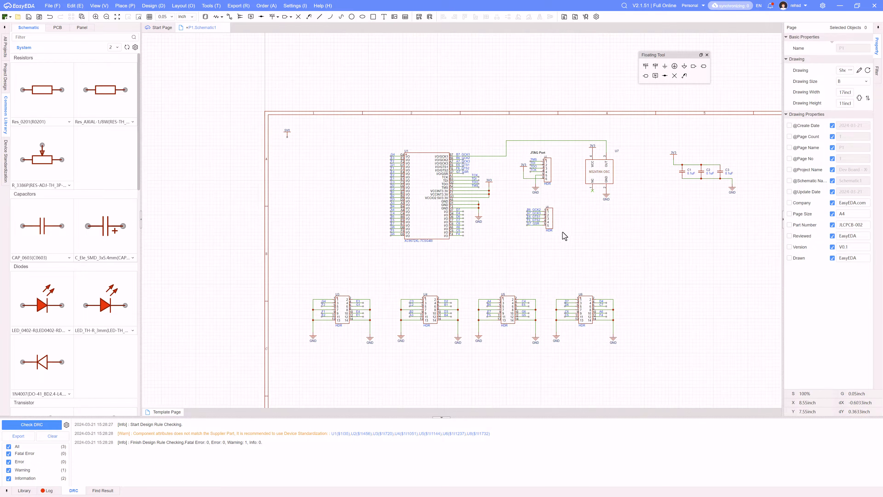
- Copy the oscillator's 3V3 power flag to the right of the 5V0 flag above U1 and save the schematic
right_click_drag(575, 233, 643, 233)
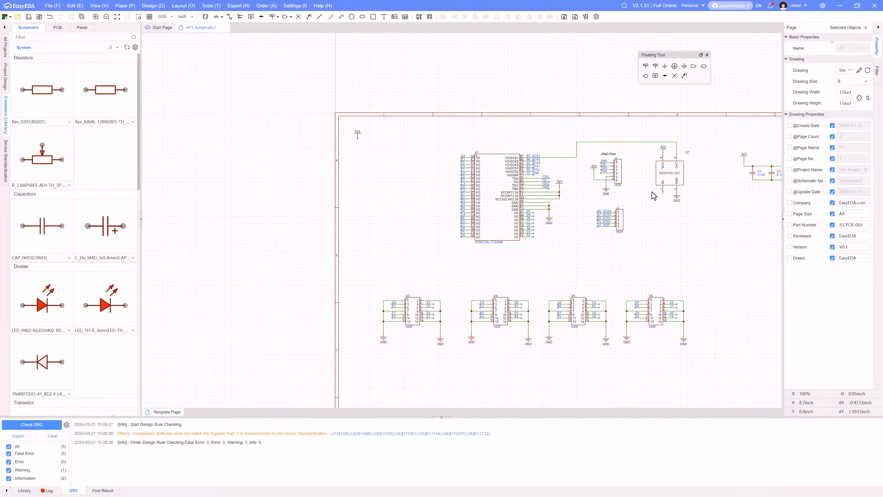
left_click(665, 153)
key("ctrl+c")
key("ctrl+v")
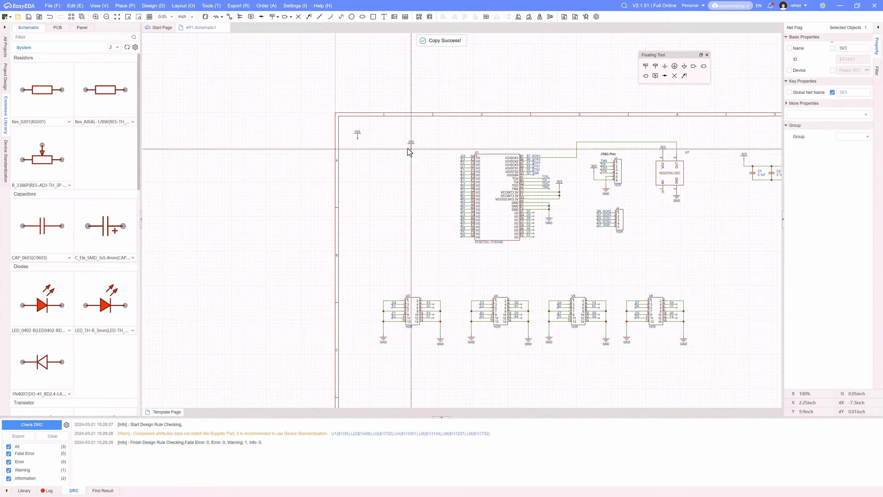
scroll(411, 146, "up", 2)
left_click(411, 141)
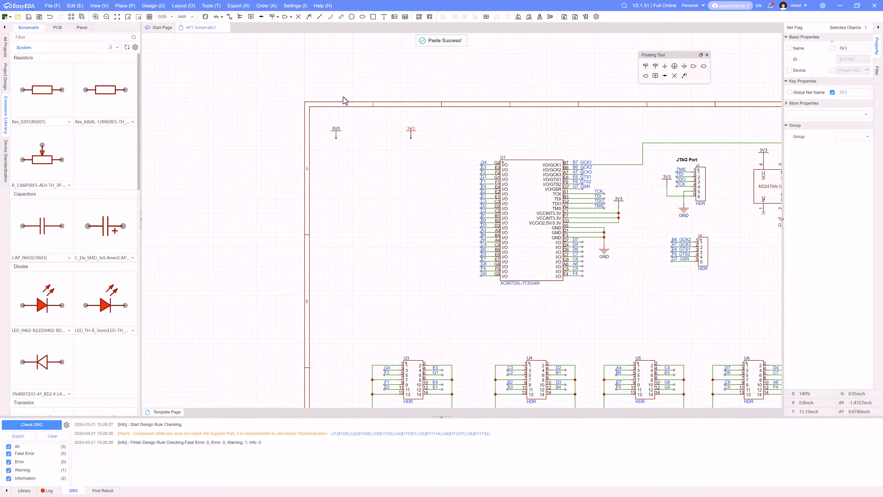
key("ctrl+s")
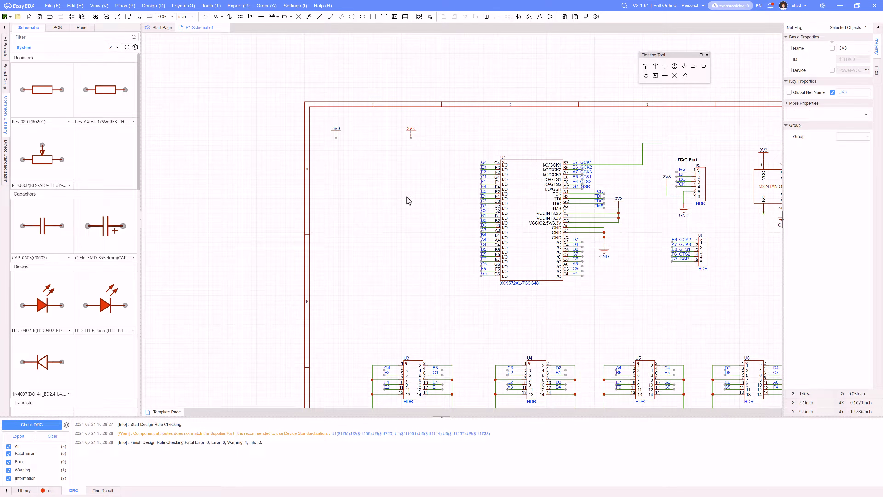
- Search the EasyEDA device library for ams1117 and narrow the search to ams1117-3
left_click(206, 18)
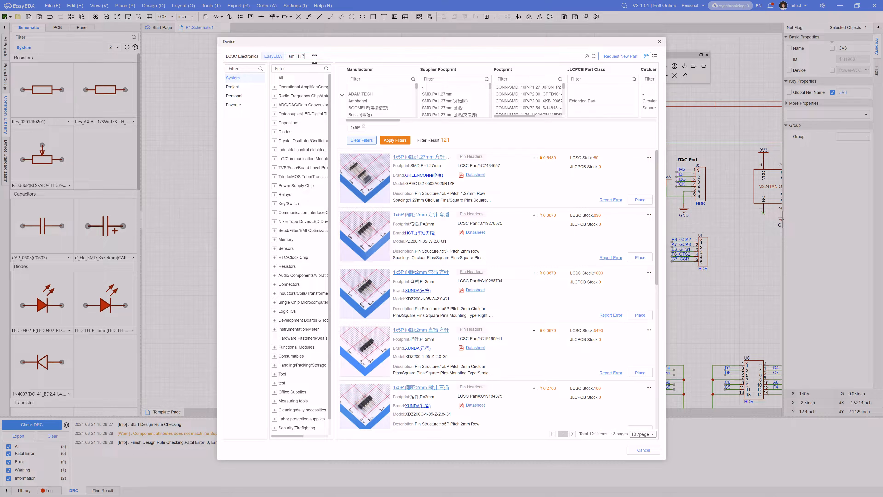
key("Return")
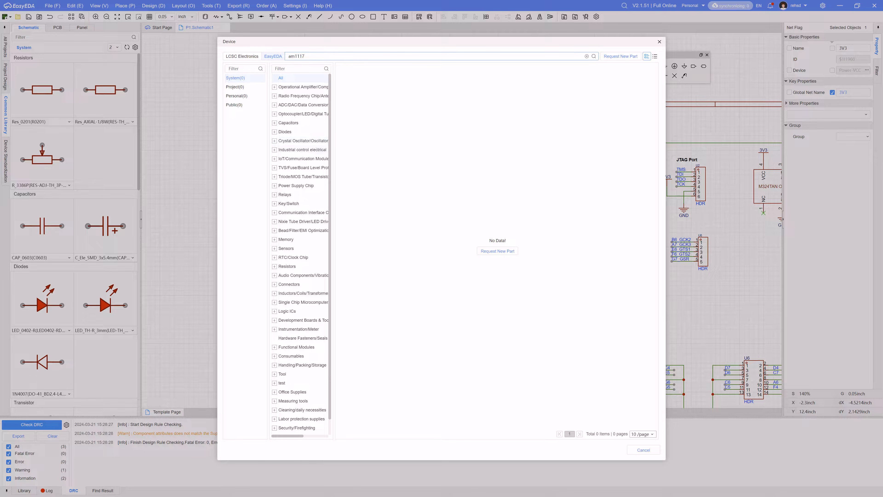
left_click(296, 56)
type("s")
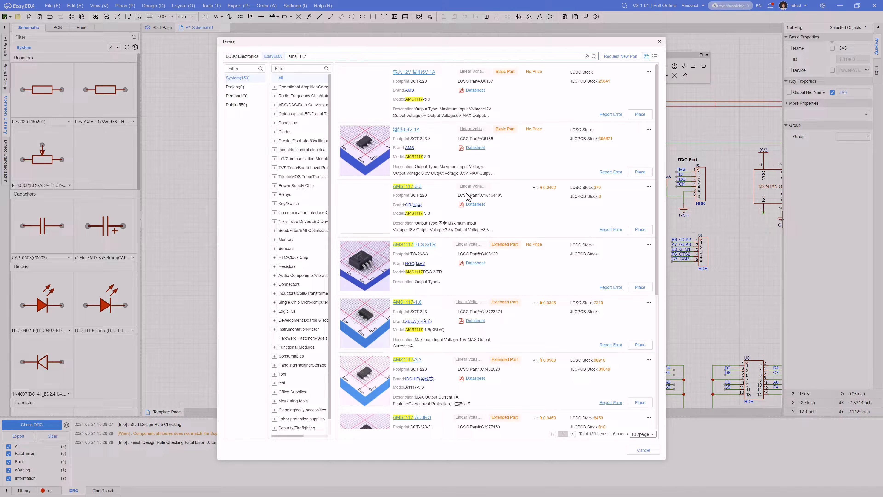
scroll(441, 247, "down", 4)
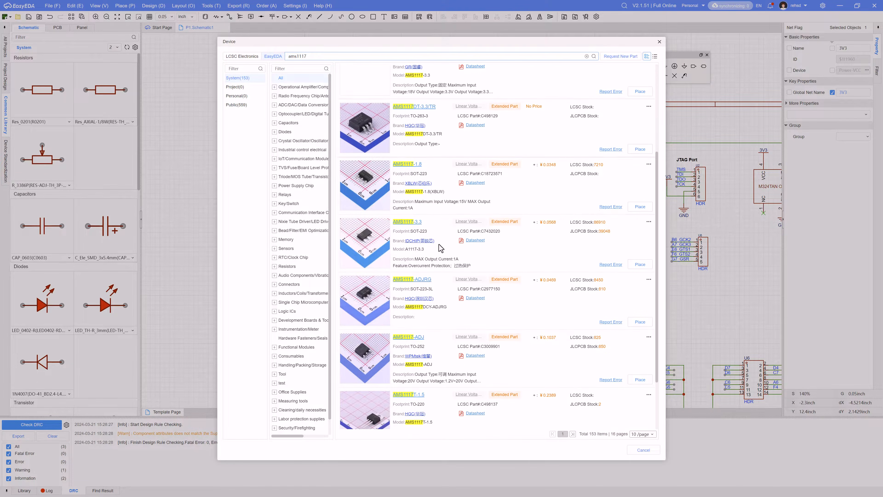
scroll(441, 248, "up", 4)
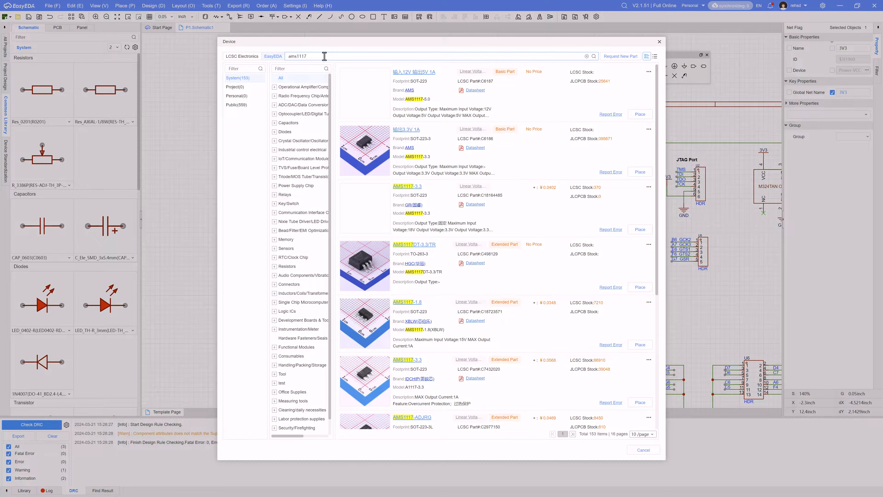
key("Return")
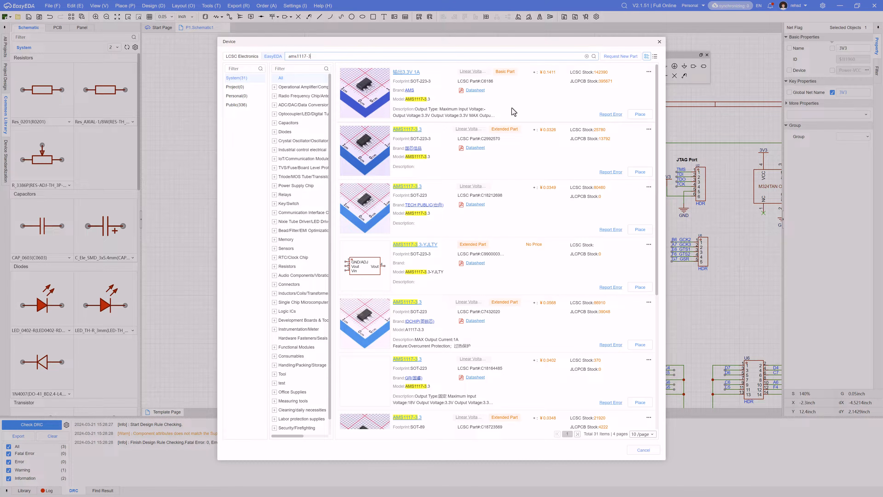
- Place the AMS1117-3.3 regulator (C6186, SOT-223-3) below the 5V0 and 3V3 flags, left of U1
left_click(638, 116)
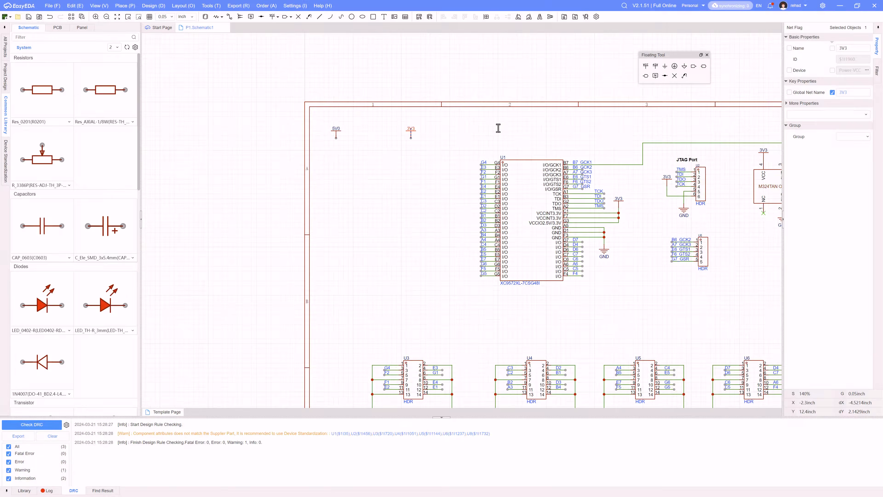
right_click_drag(518, 156, 432, 157)
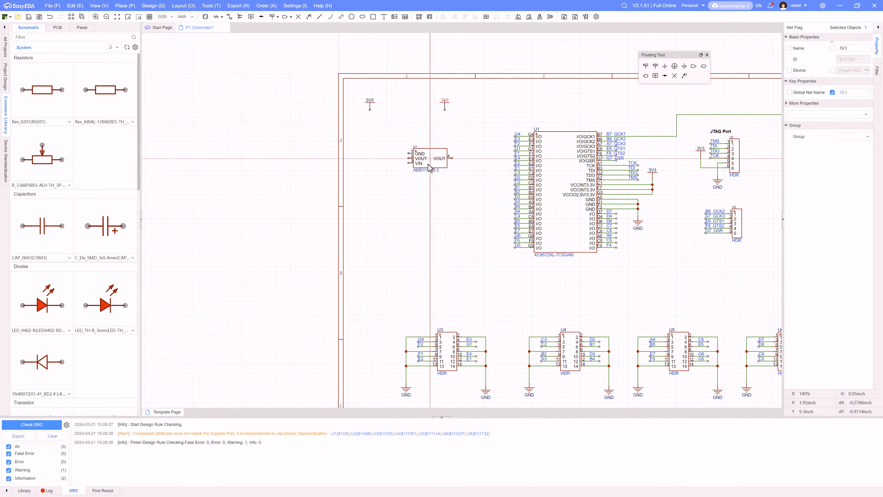
scroll(409, 169, "up", 2)
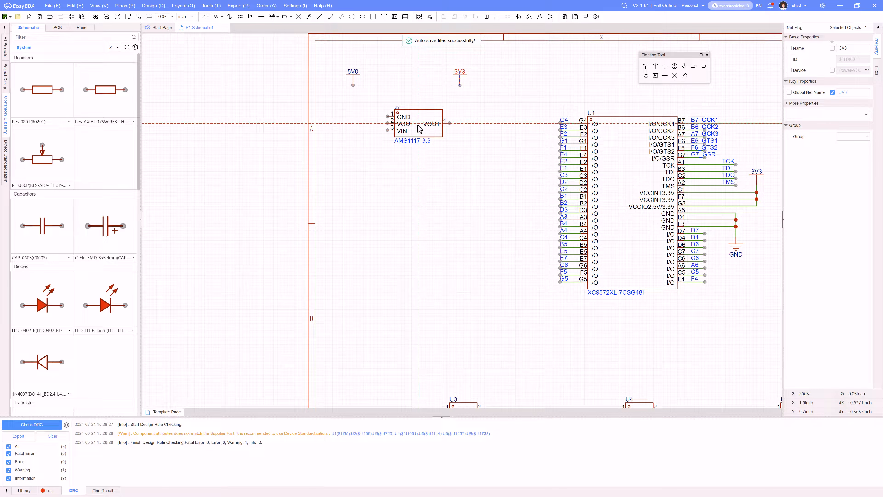
left_click(417, 125)
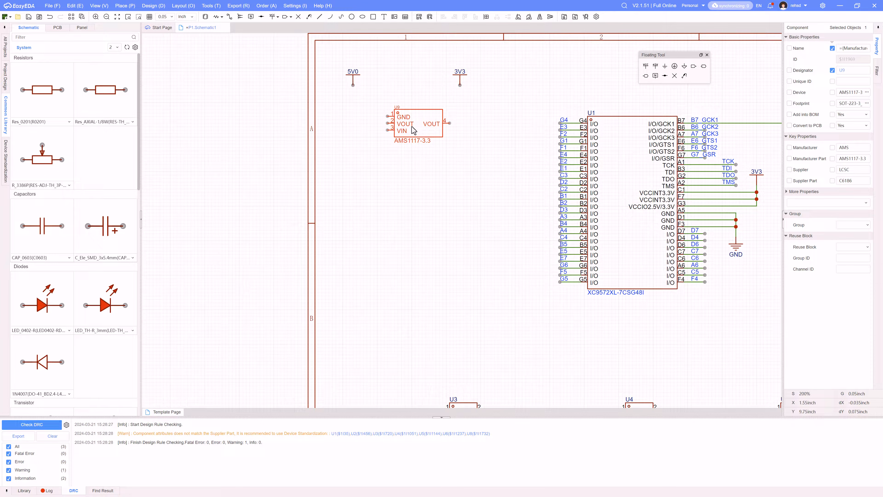
- Examine the AMS1117-3.3 entry in the project's device library, including its footprint and rotatable 3D preview
left_click(30, 492)
left_click(23, 462)
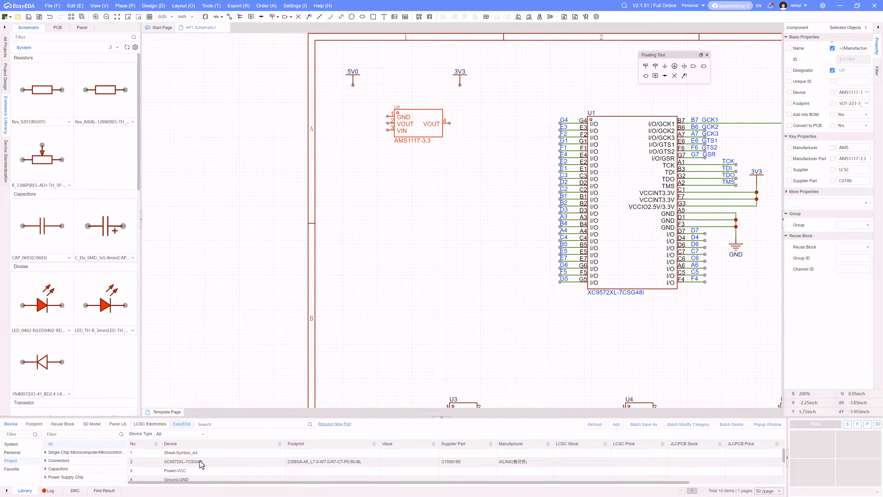
scroll(199, 459, "down", 2)
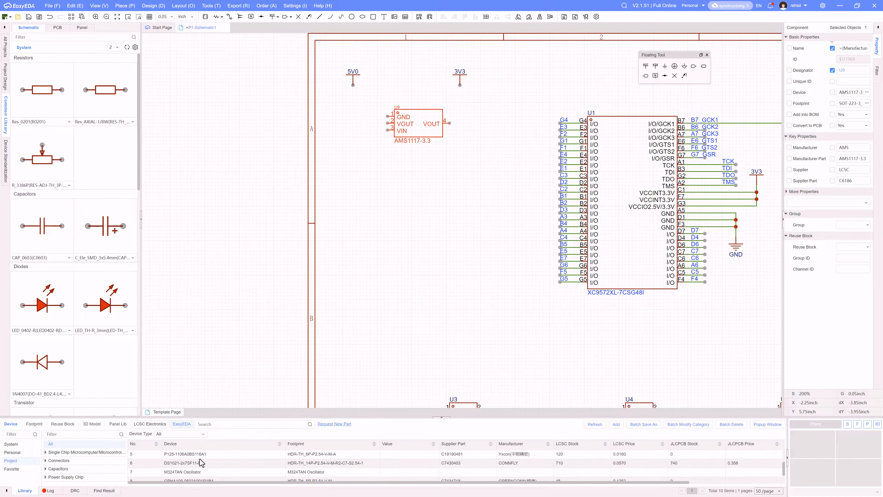
scroll(201, 463, "down", 1)
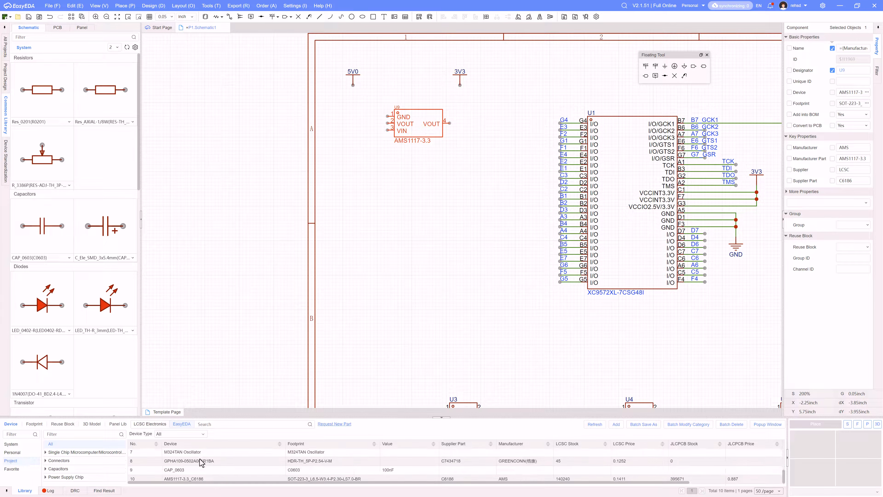
left_click(204, 478)
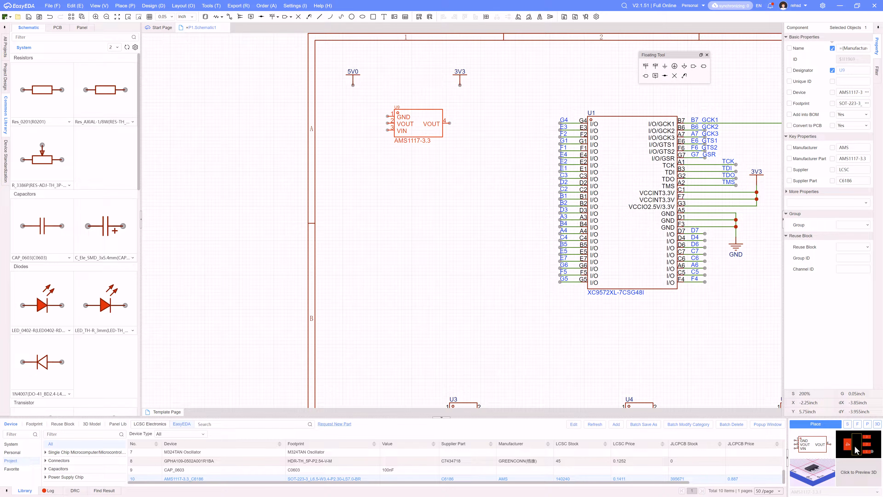
left_click(856, 478)
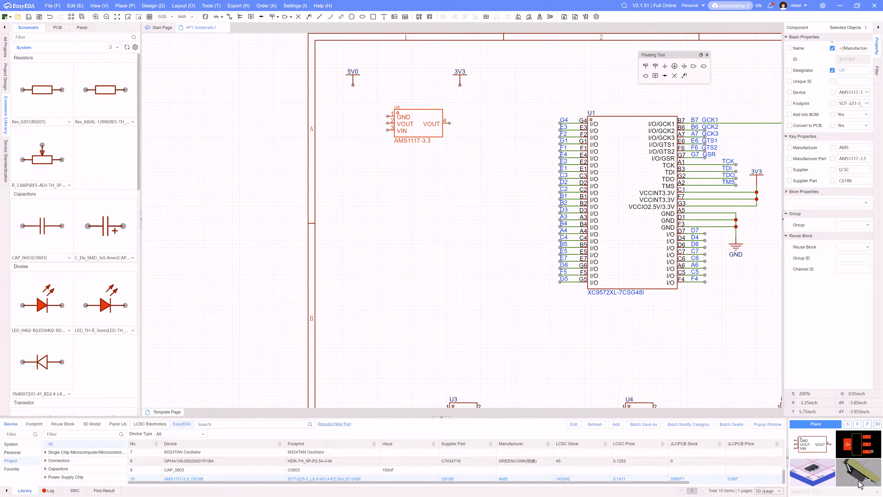
mouse_move(866, 481)
left_mouse_down()
mouse_move(856, 474)
mouse_move(868, 473)
mouse_move(859, 474)
left_mouse_up()
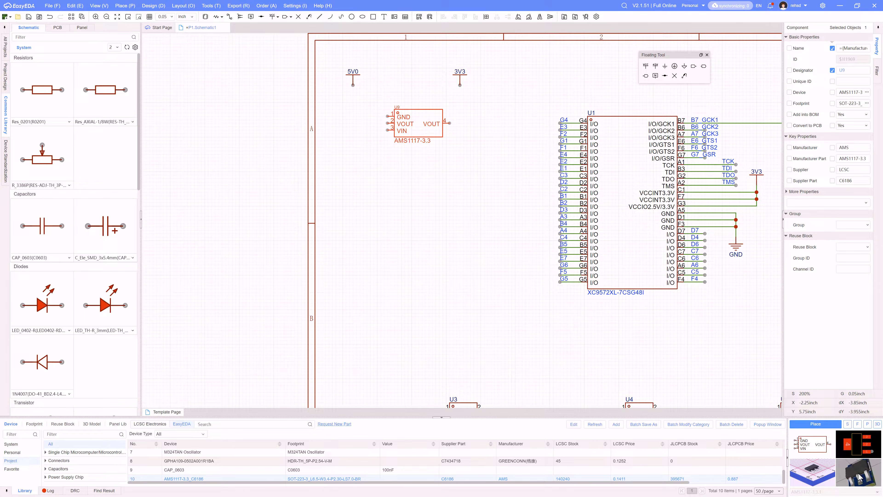
left_click(451, 226)
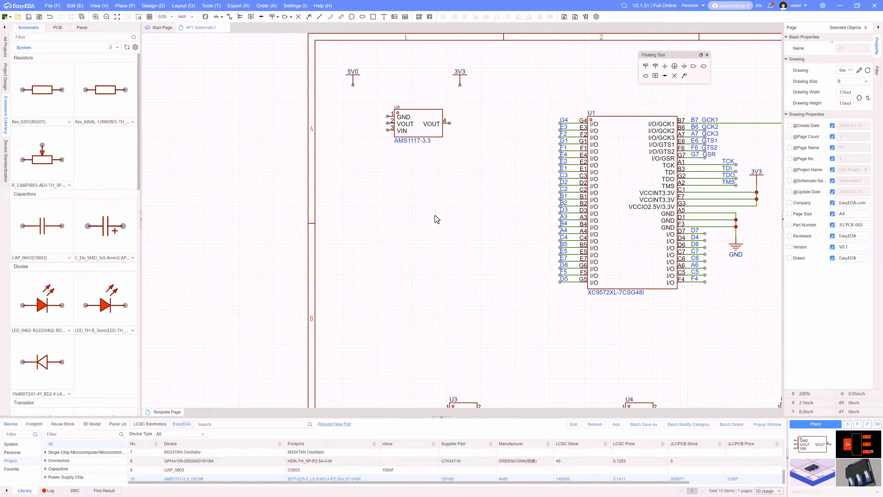
left_click(162, 27)
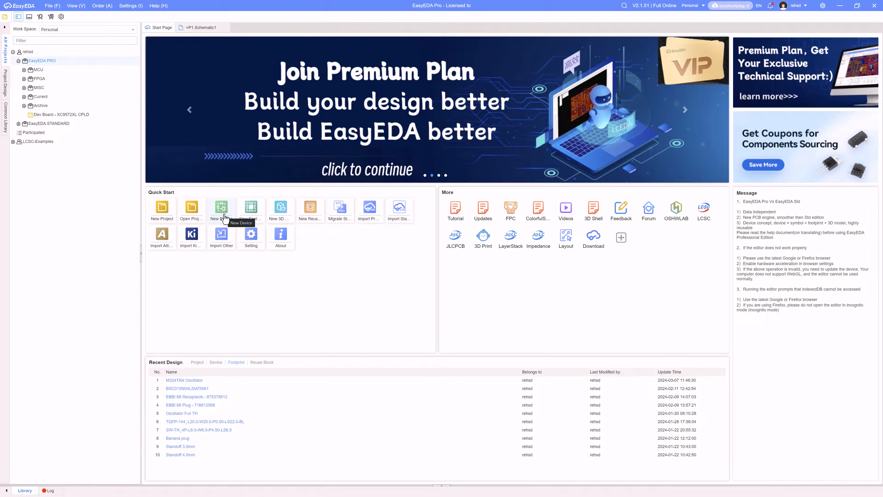
left_click(198, 29)
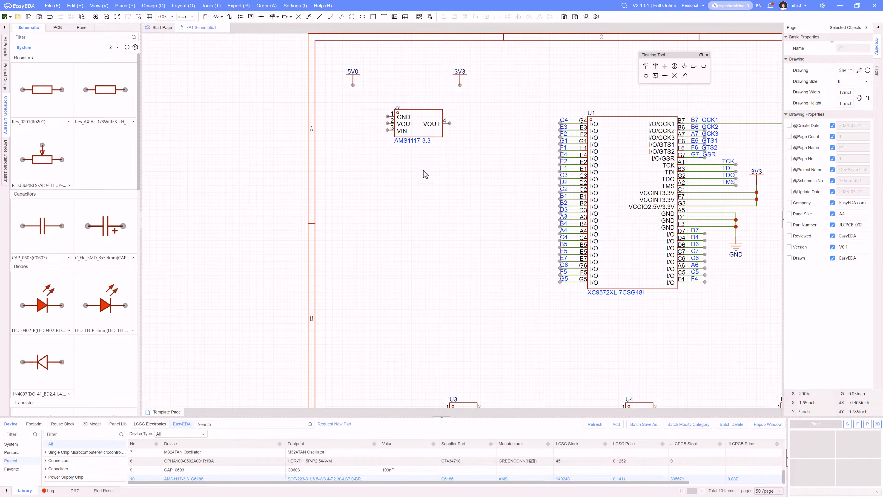
- Place four Standoff 3.0mm devices from the personal library in a vertical column below the AMS1117-3.3 regulator
right_click_drag(425, 175, 486, 168)
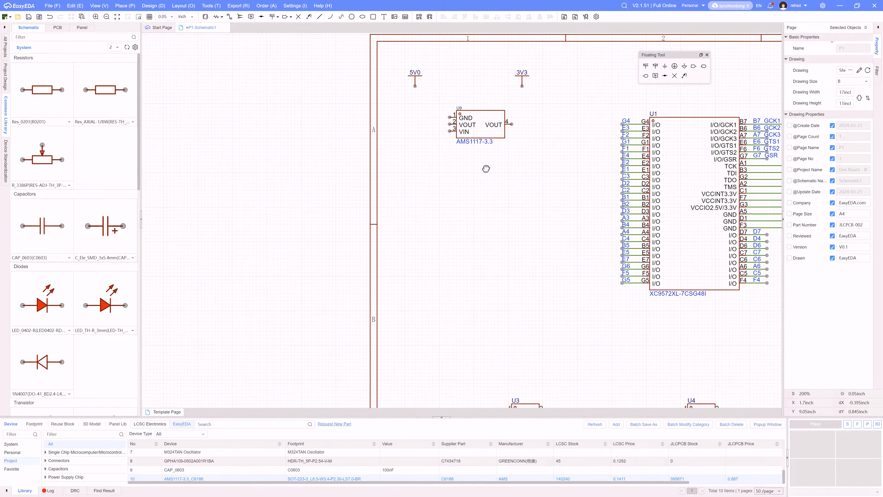
left_click(12, 452)
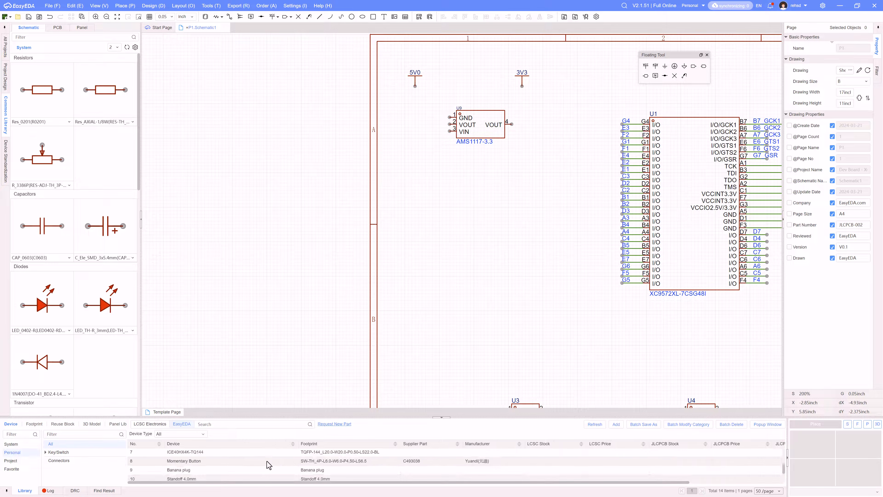
scroll(267, 461, "down", 2)
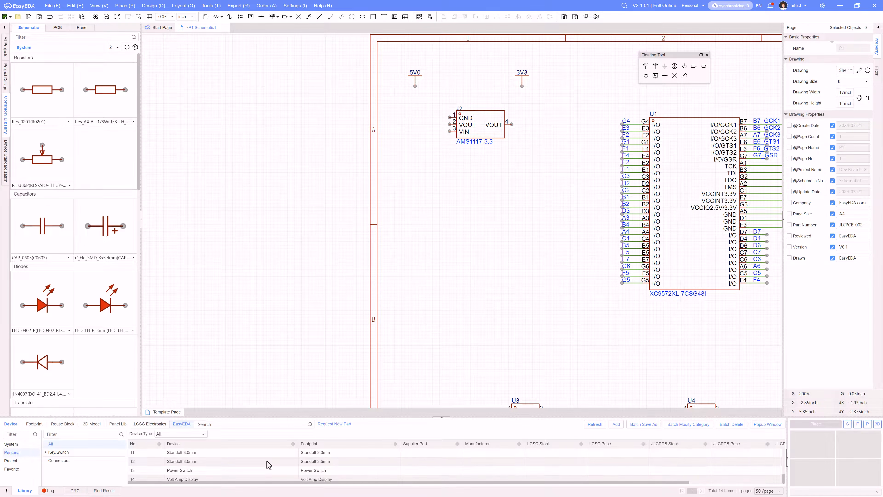
scroll(267, 461, "up", 2)
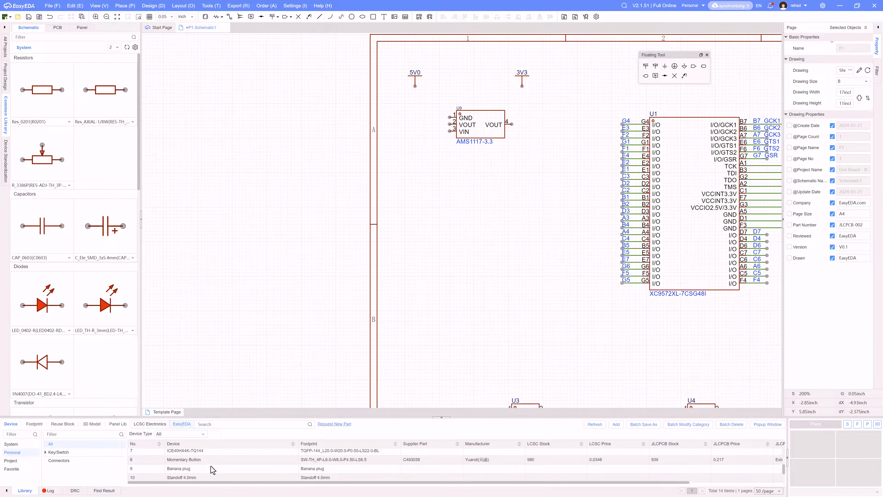
scroll(210, 465, "down", 2)
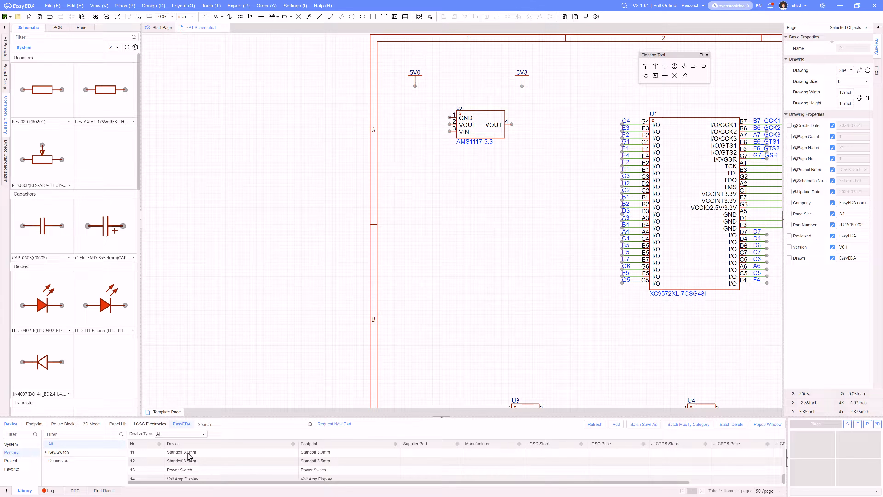
left_click(188, 453)
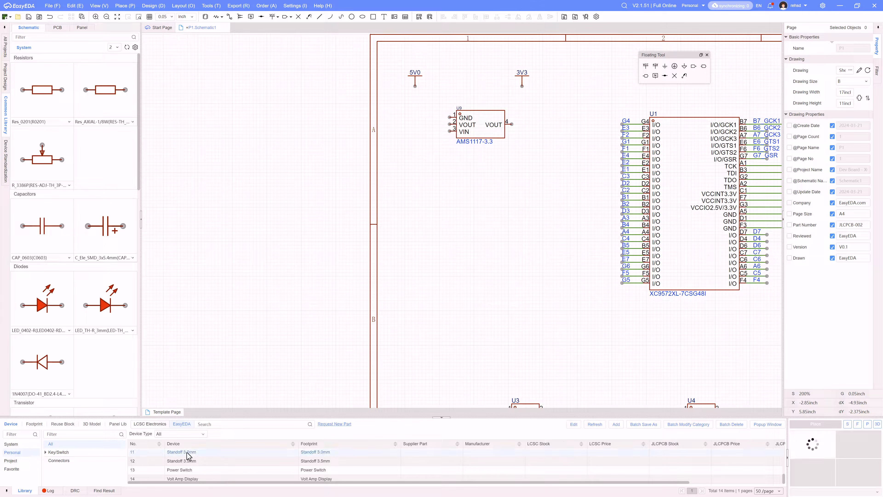
double_click(175, 452)
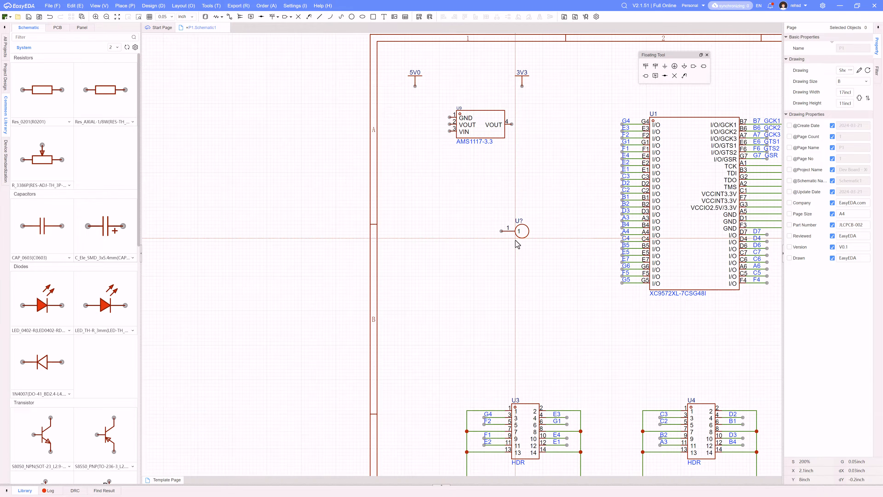
left_click(515, 238)
left_click(515, 262)
left_click(515, 283)
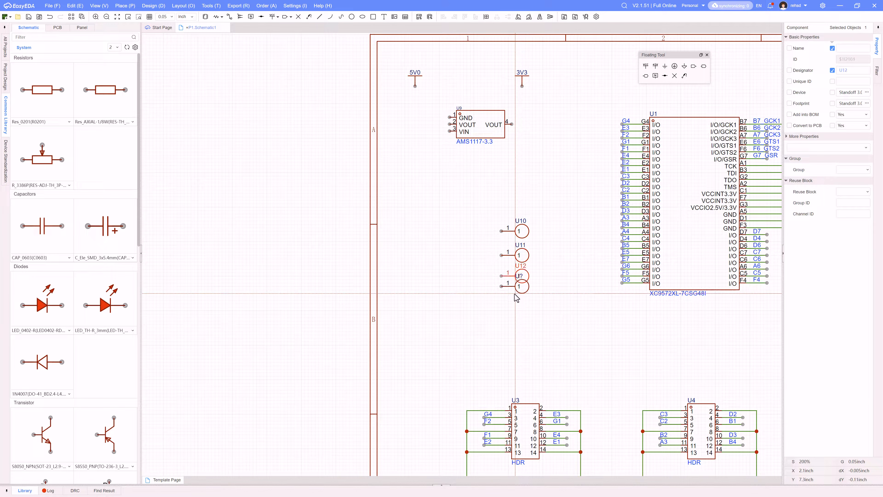
left_click(515, 301)
key("Escape")
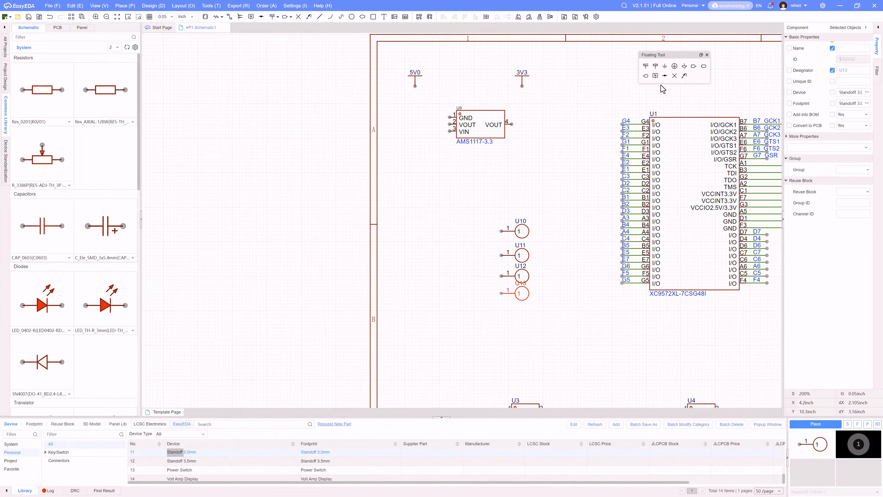
- Place a GND flag below the four standoffs and wire all four standoff pins to it
right_click_drag(622, 108, 451, 95)
left_click(664, 66)
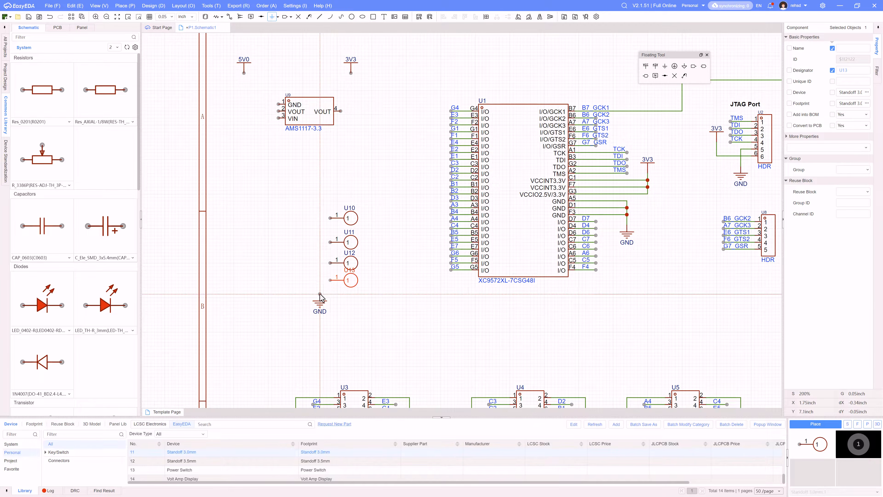
left_click(330, 295)
key("alt+w")
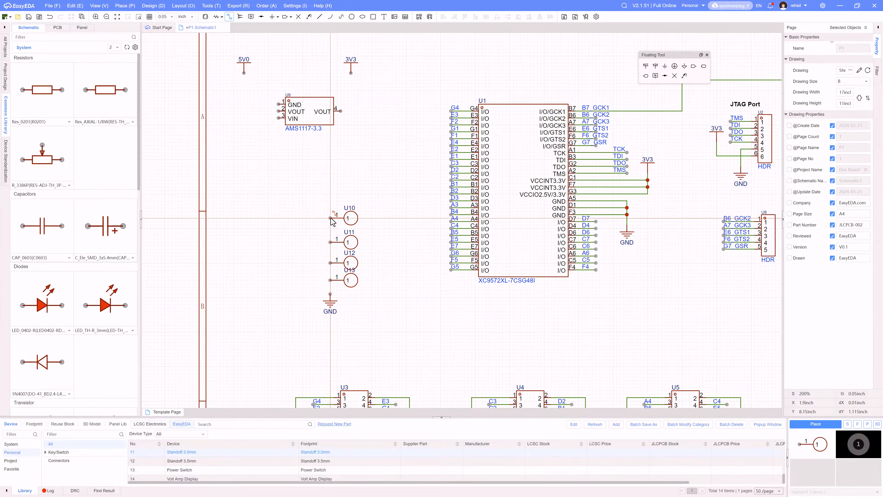
left_click(330, 219)
left_click(330, 294)
key("Escape")
- Move the four grounded standoffs and their GND flag to the far right of the sheet, beside the decoupling capacitors
scroll(375, 316, "down", 3)
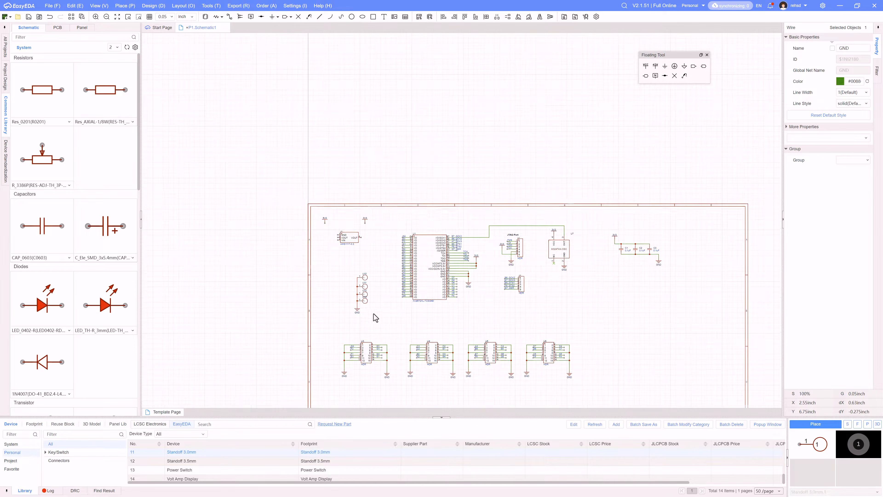
right_click_drag(375, 316, 343, 298)
left_click_drag(315, 252, 663, 240)
- Move the AMS1117-3.3 up just below the power flags and wire its VIN pin to 5V0
scroll(322, 245, "up", 6)
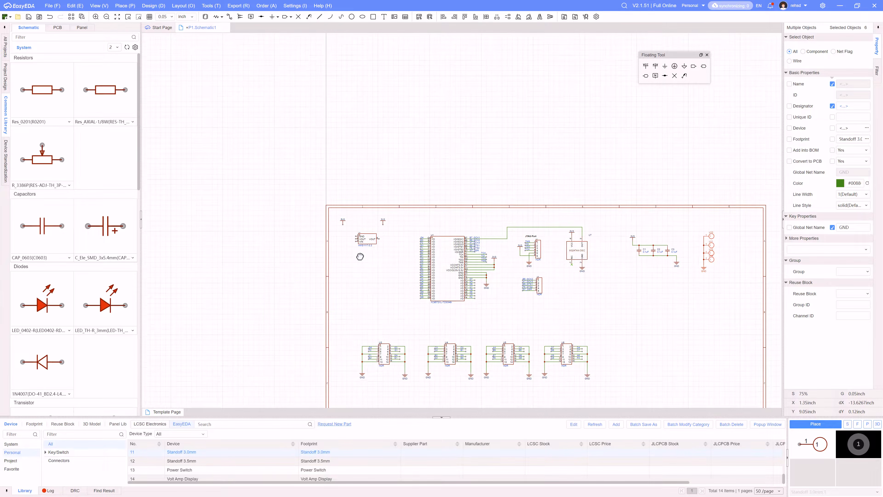
right_click_drag(460, 299, 491, 299)
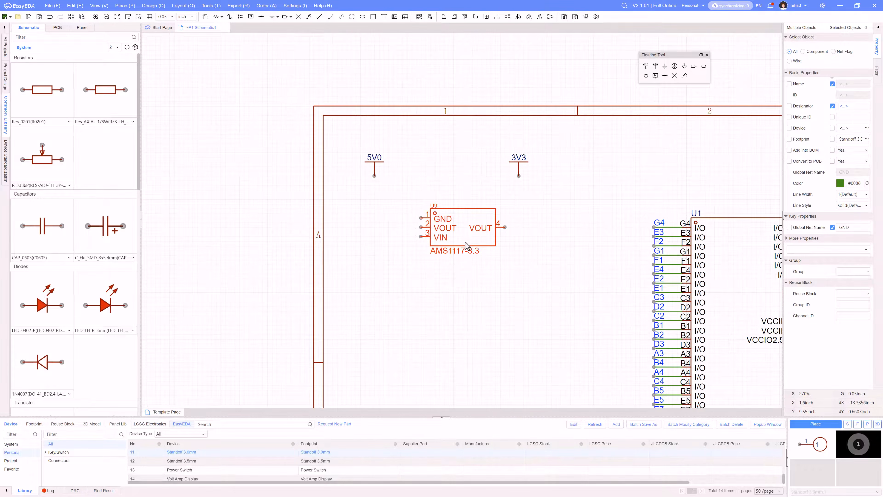
left_click_drag(461, 236, 452, 219)
key("alt+w")
left_click(374, 176)
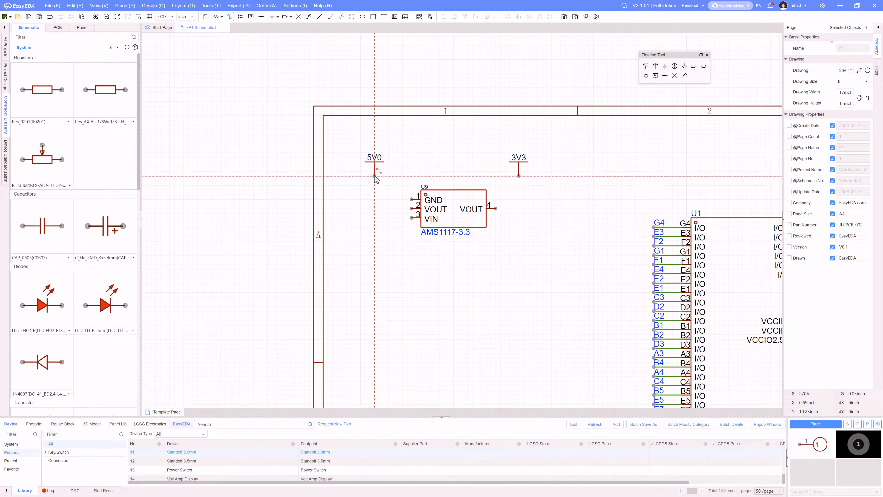
left_click(412, 218)
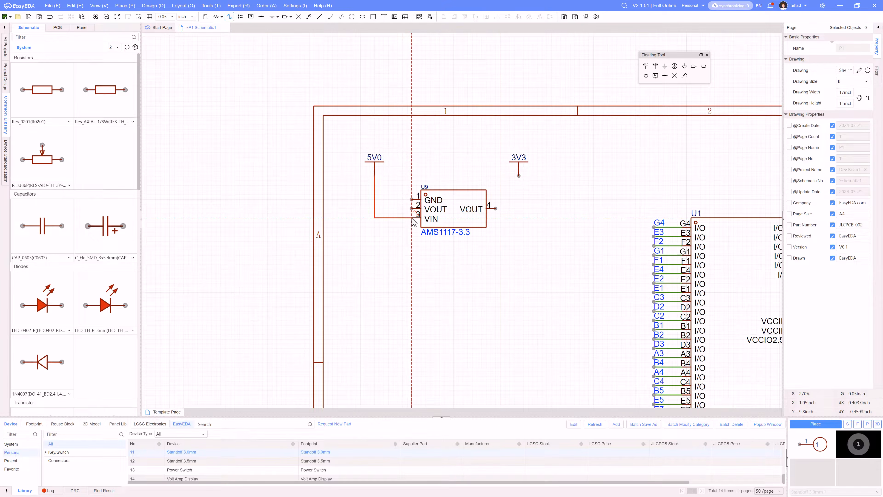
- Wire both VOUT pins of the AMS1117-3.3, pins 4 and 2, to the 3V3 flag
left_click(496, 208)
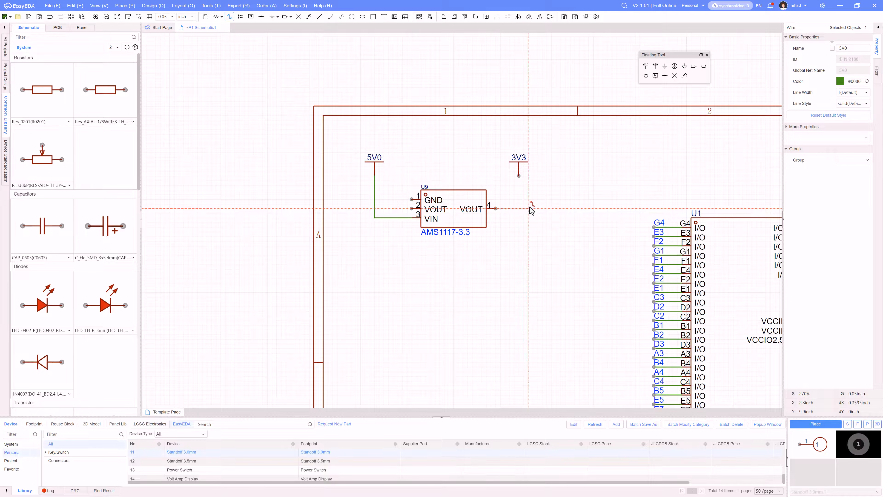
left_click(520, 177)
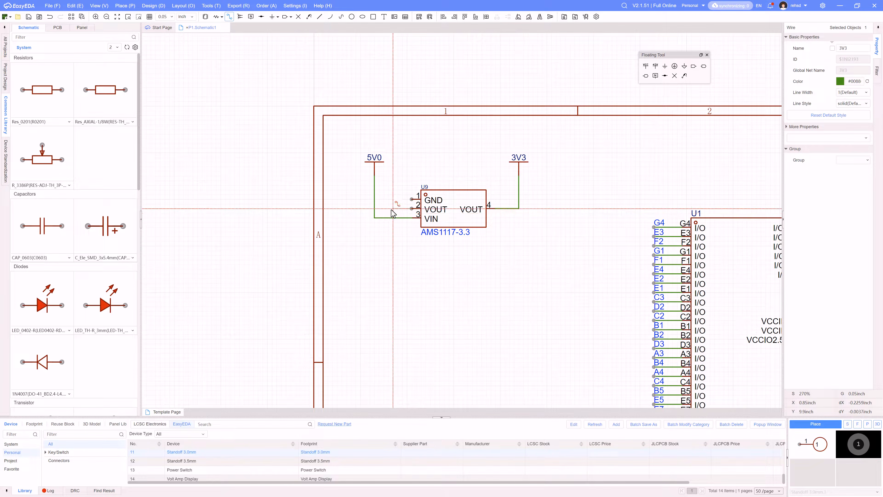
left_click(393, 181)
left_click(519, 181)
key("Escape")
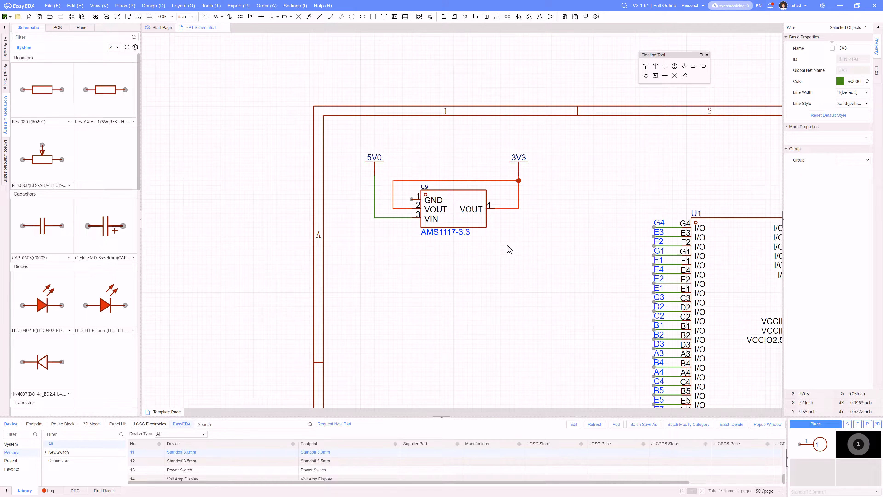
- Place a GND flag below the regulator's input side and wire the AMS1117-3.3 GND pin to it
left_click(665, 66)
left_click(402, 227)
key("Escape")
left_click(412, 199)
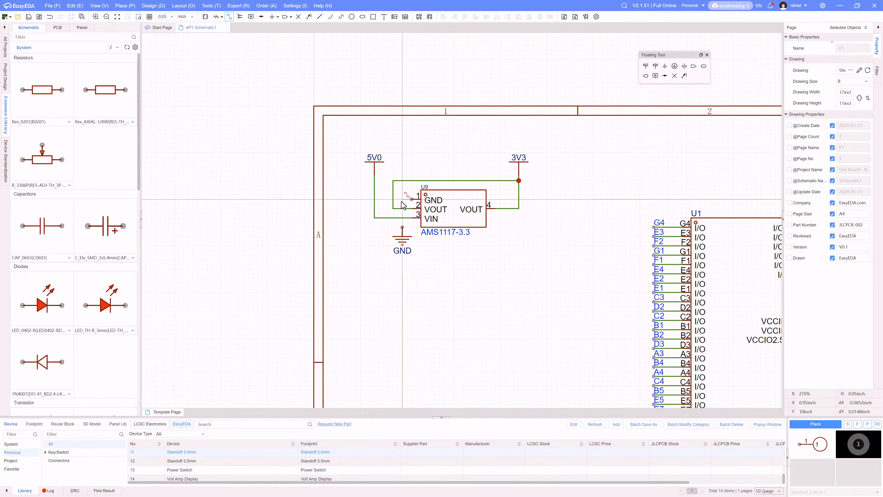
left_click(402, 227)
key("Escape")
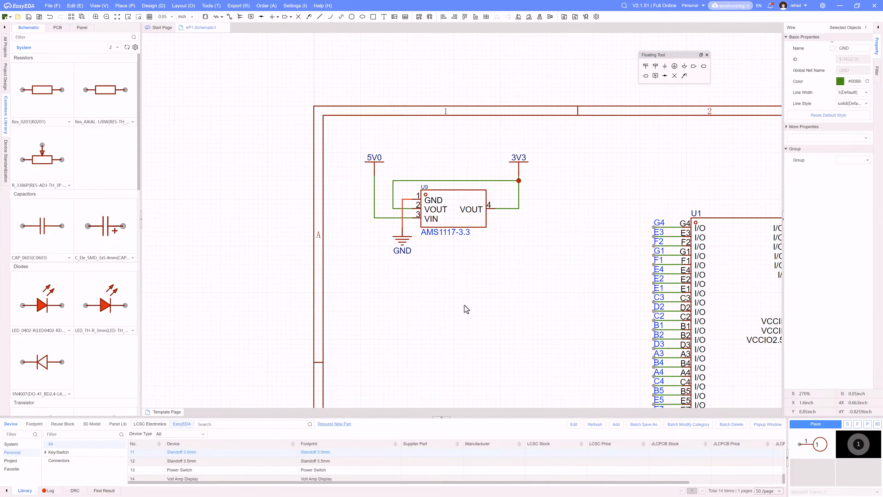
- Place two vertical CAP_0805 capacitors side by side below the regulator circuit
right_click_drag(487, 288, 514, 274)
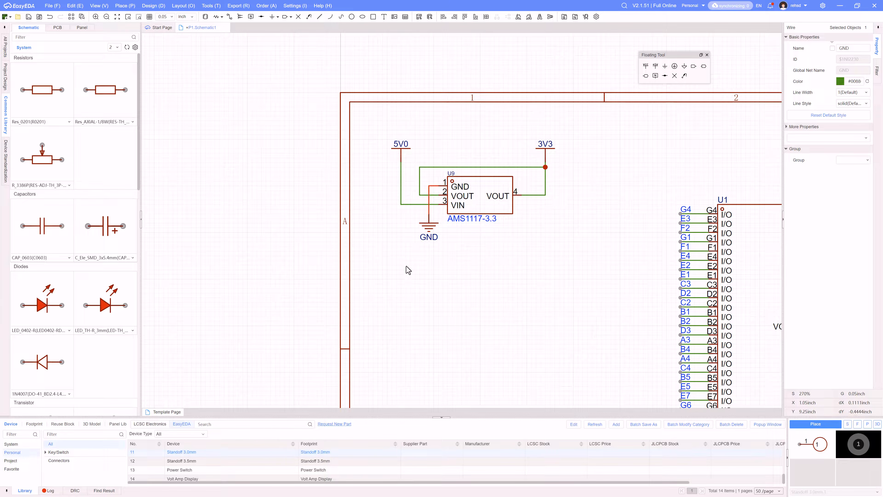
left_click(69, 258)
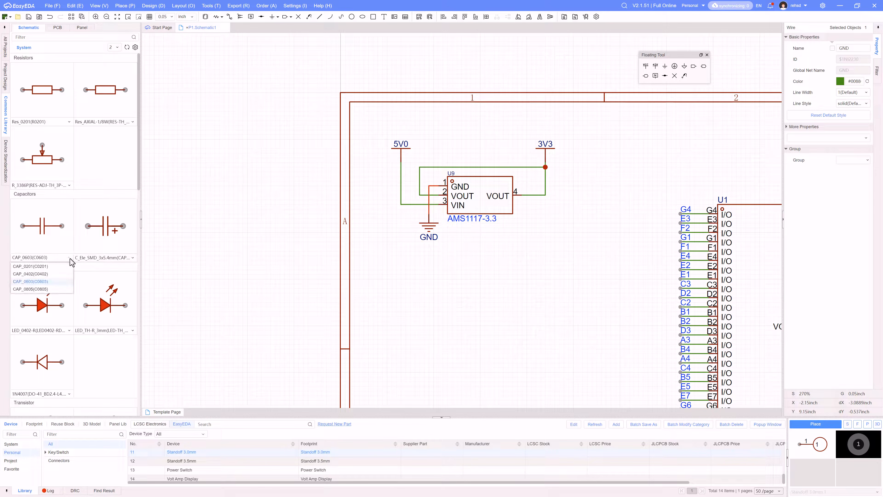
left_click(56, 289)
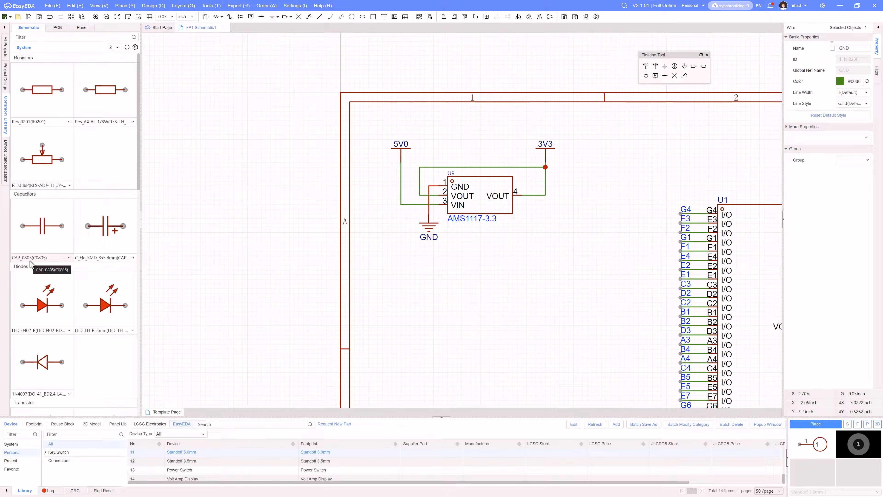
left_click(59, 250)
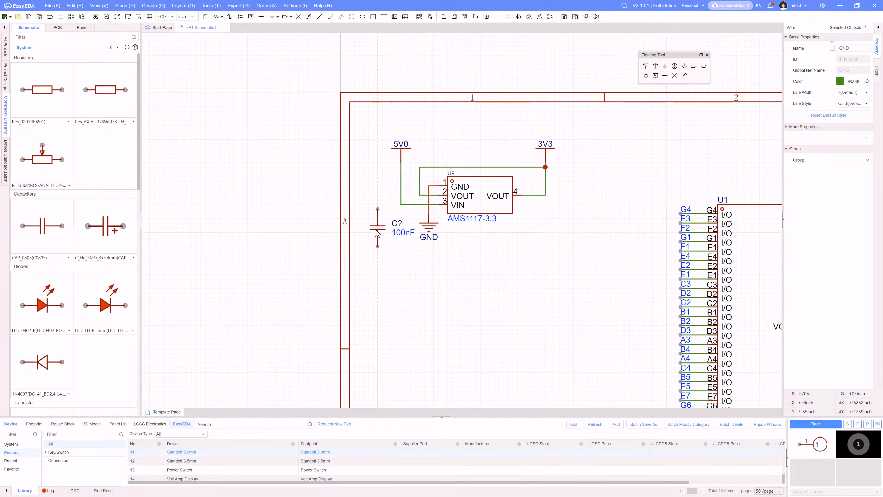
right_click_drag(378, 239, 411, 236)
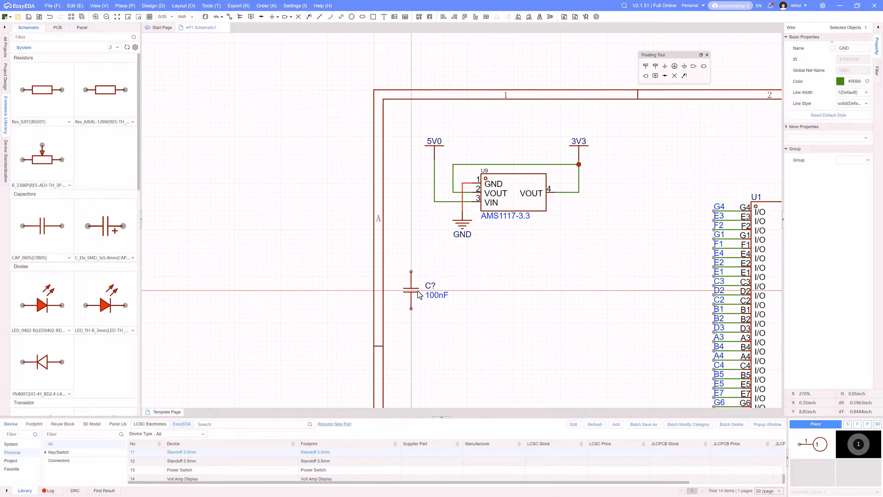
right_click_drag(443, 289, 410, 267)
left_click(426, 280)
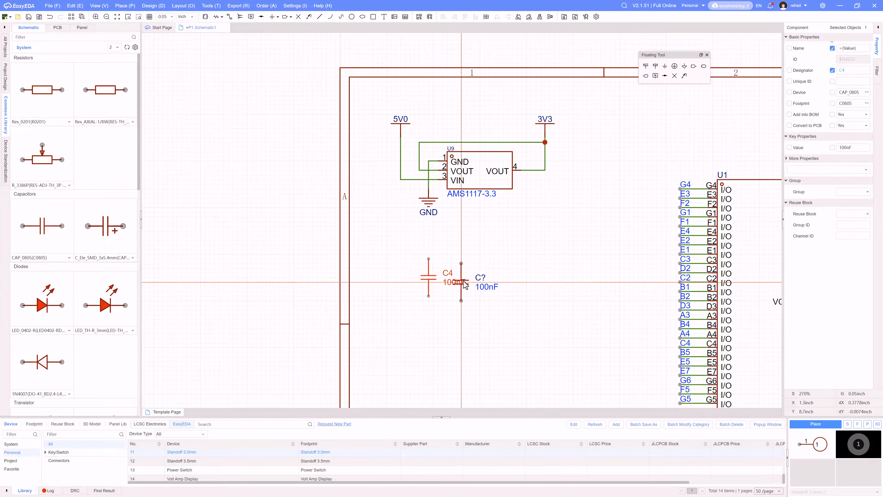
left_click(541, 282)
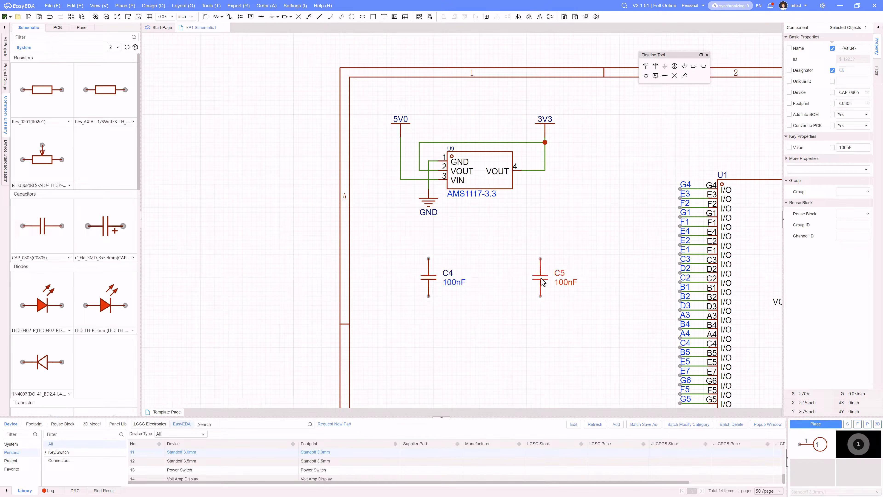
right_click(511, 231)
- Shift the whole regulator circuit with its power and ground flags to the right, making room on the input side
left_click_drag(373, 104, 577, 224)
left_click_drag(497, 180, 548, 189)
left_click(494, 240)
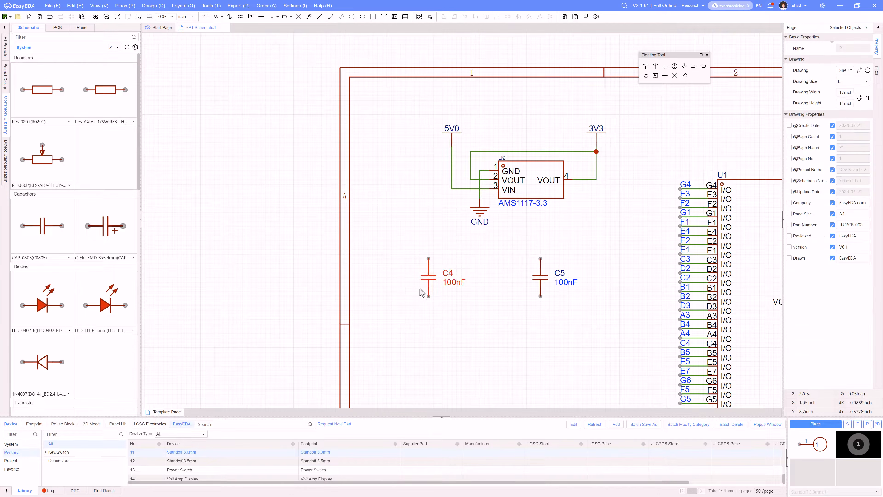
- Move capacitor C4 to the left of the 5V0 wire and set its value to 10uF
left_click_drag(428, 284, 414, 186)
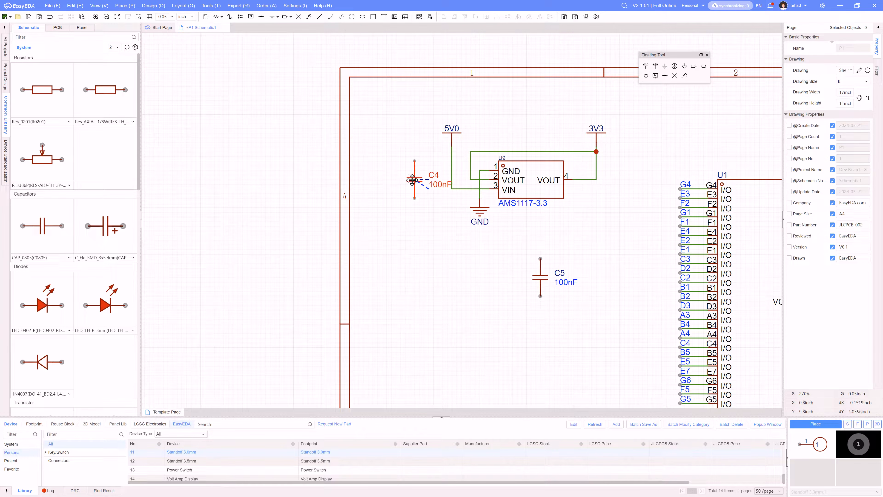
double_click(444, 186)
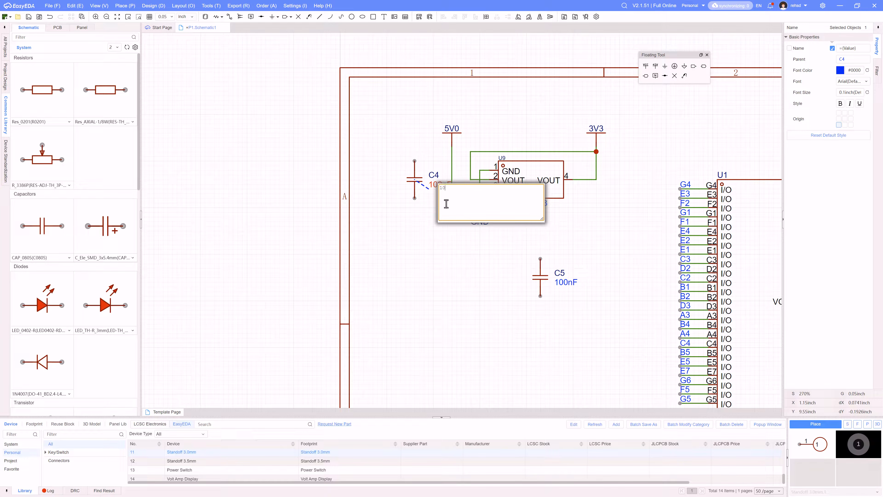
key("Return")
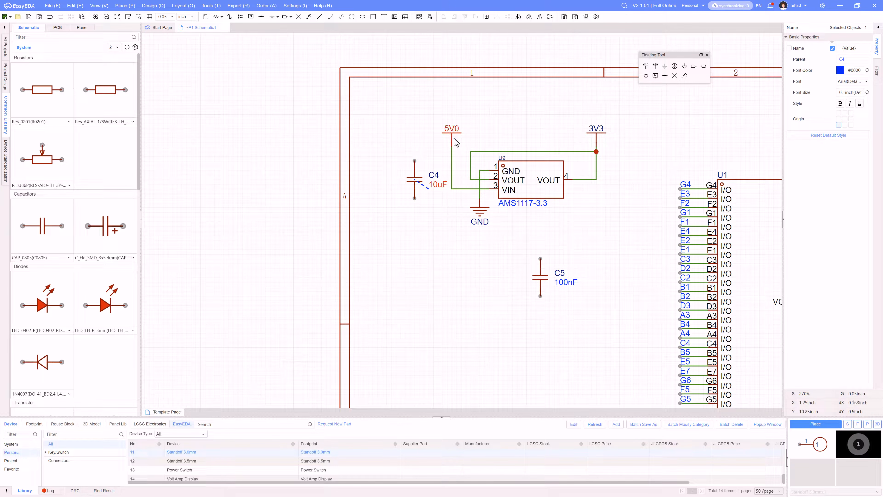
- Raise the 5V0 flag and wire the upper pin of C4 to the 5V0 net
left_click_drag(453, 139, 453, 125)
key("alt+w")
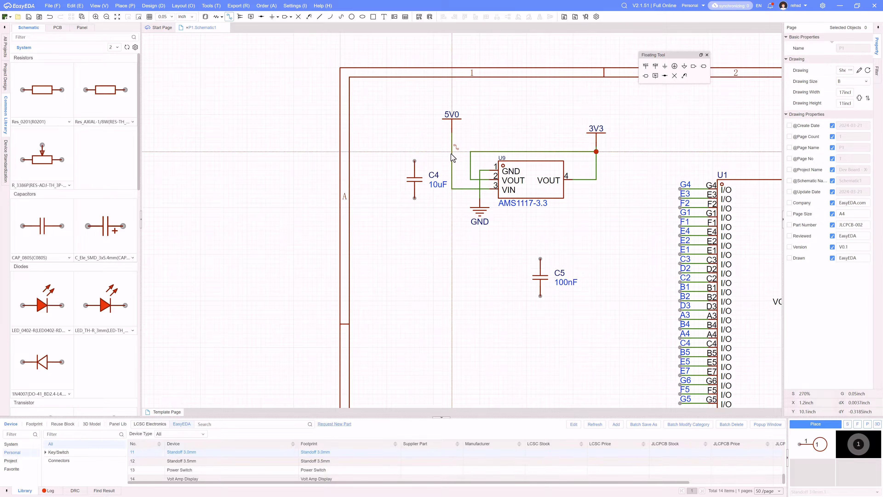
left_click(414, 160)
left_click(452, 152)
key("Escape")
- Lower the regulator's GND flag and wire the lower pin of C4 to the ground wire
left_click_drag(479, 213, 479, 250)
key("alt+w")
left_click(414, 199)
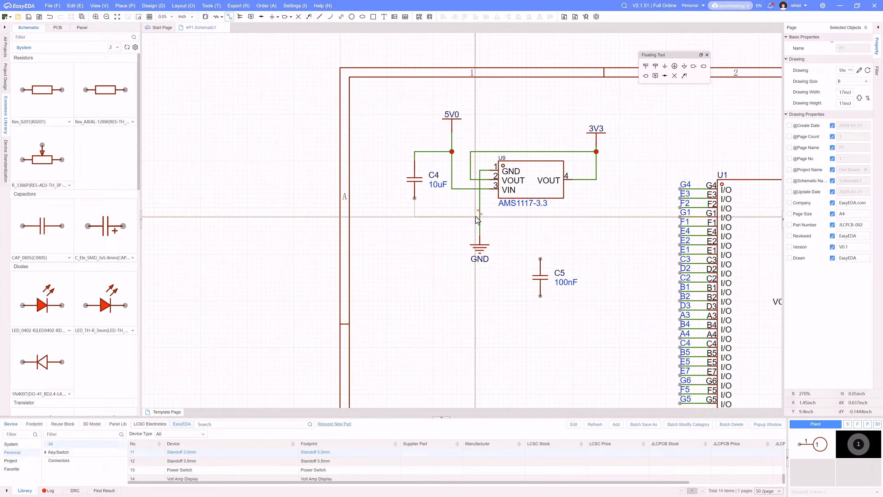
left_click(480, 217)
key("Escape")
right_click_drag(458, 278, 412, 244)
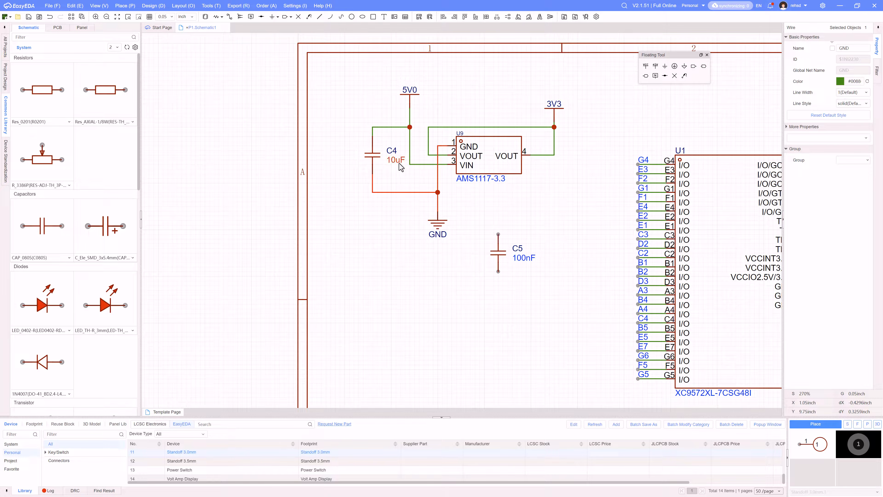
- Browse the device library's Tantalum Capacitors category and filter it to supplier footprint 1206
left_click(205, 16)
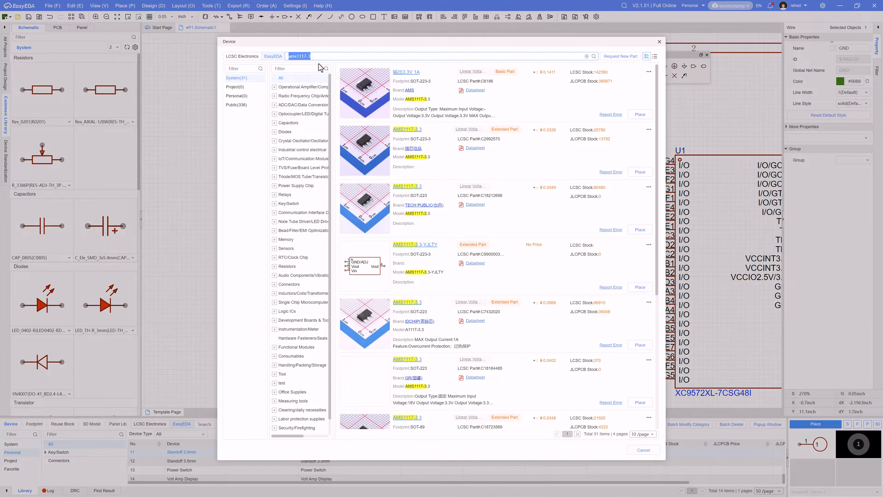
left_click(274, 123)
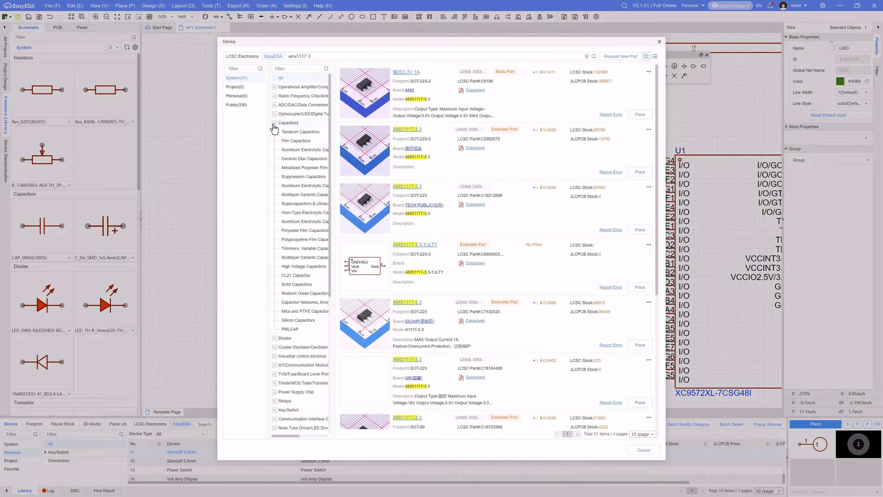
left_click(294, 132)
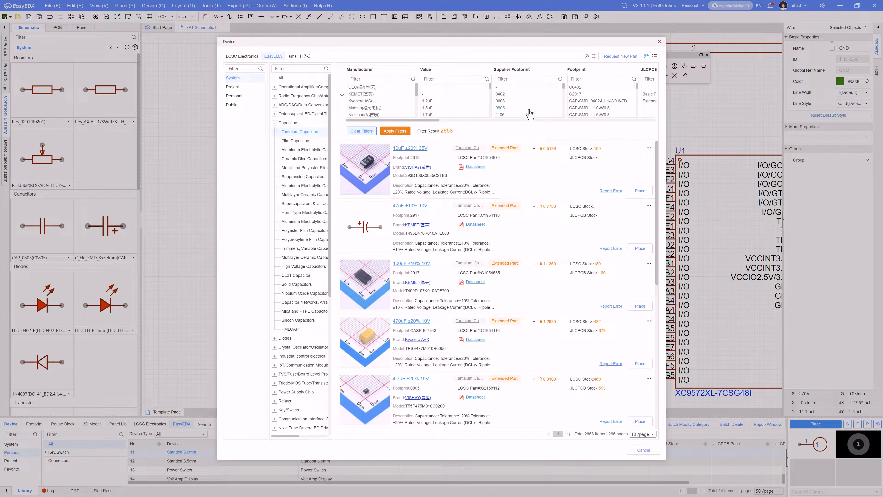
scroll(530, 111, "down", 5)
left_click(504, 87)
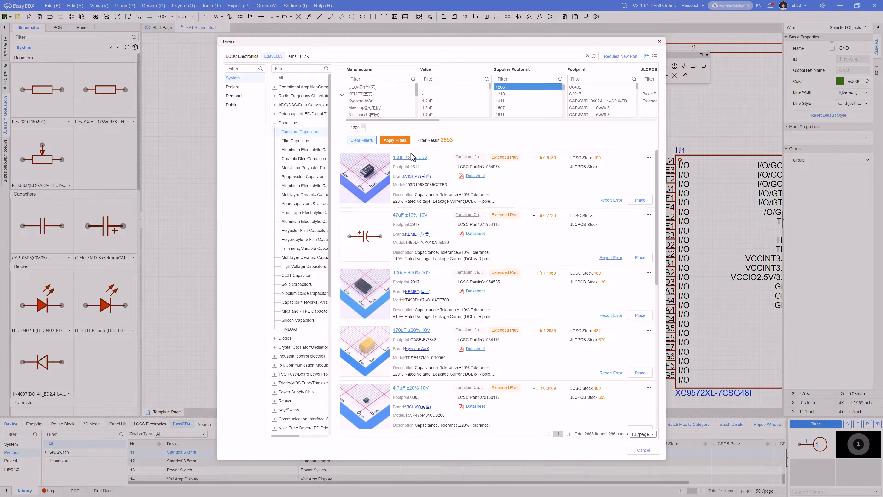
left_click(396, 141)
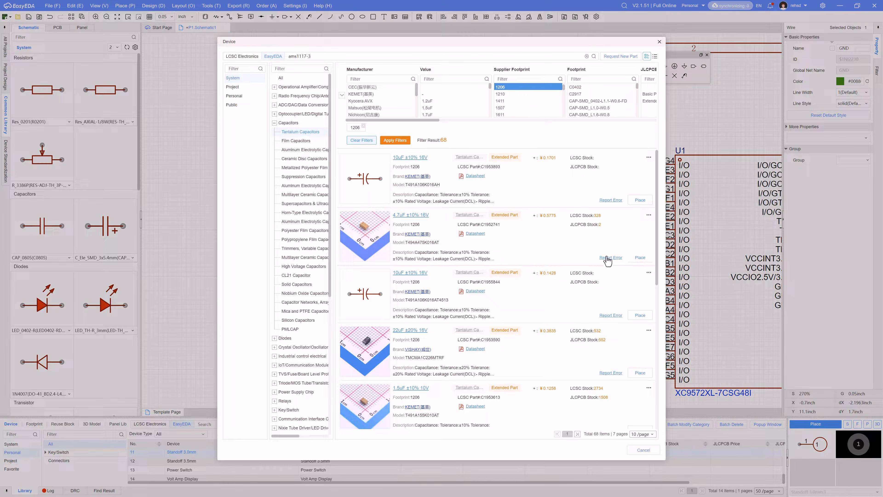
- Place the KEMET 4.7uF ±10% 16V tantalum capacitor (C1952741) below C4 and change its value to 10uF
left_click(640, 258)
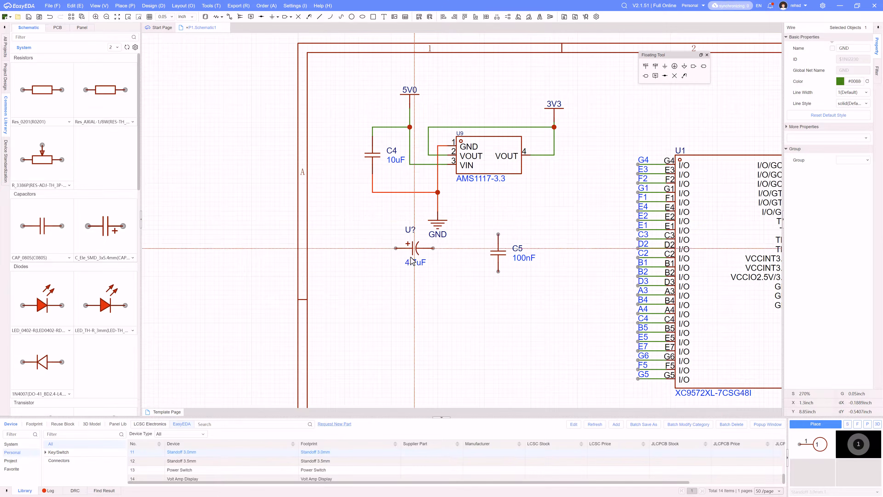
left_click(382, 278)
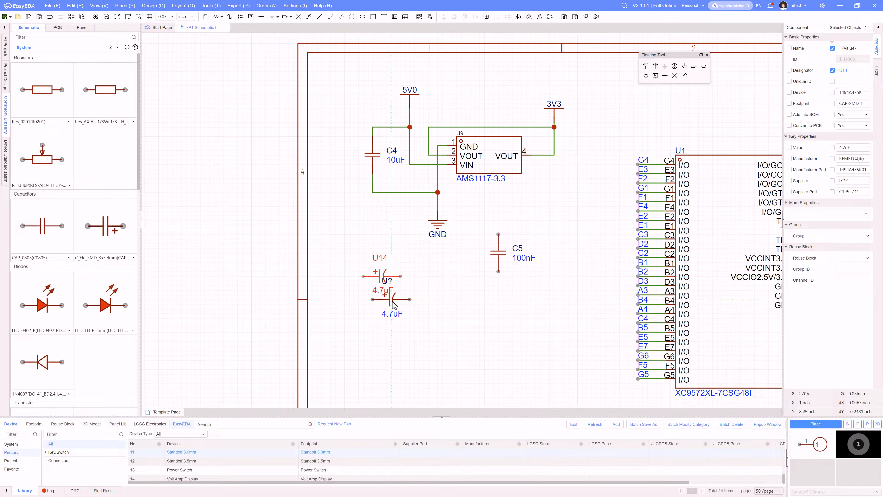
double_click(383, 291)
key("Left")
key("shift+Right")
key("shift+Right")
key("shift+Right")
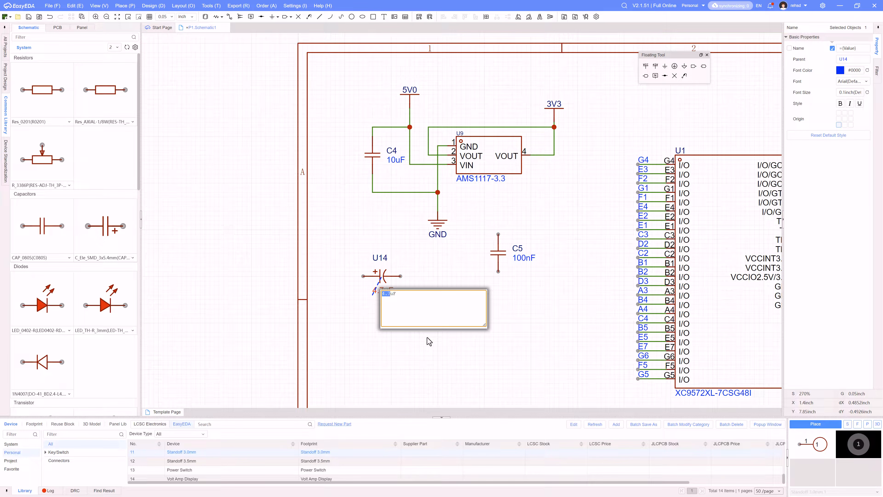
type("10")
key("Return")
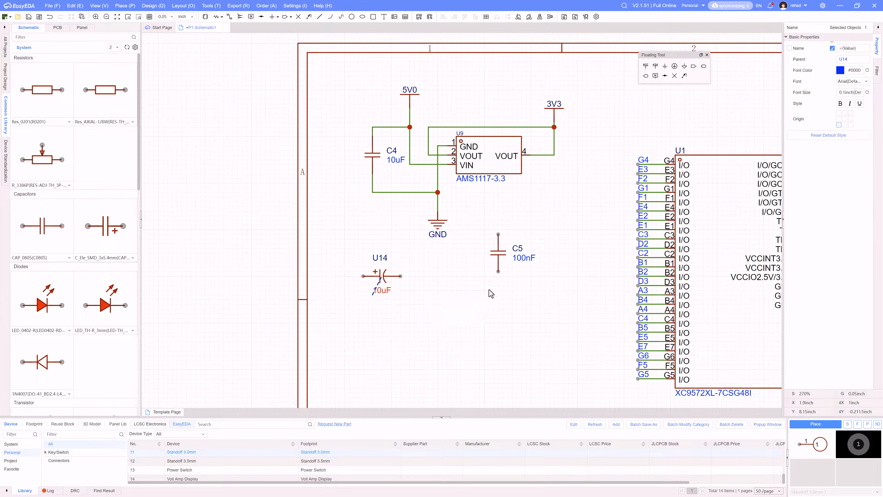
- Delete capacitors C4 and C5 and fit the 10uF tantalum capacitor, rotated upright with its positive pin up, into C4's place
left_click_drag(552, 281, 461, 217)
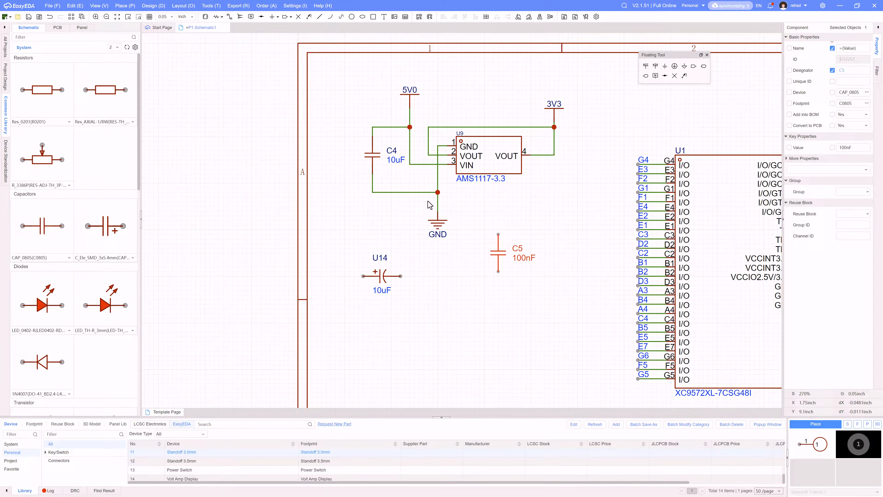
left_click(374, 157, "ctrl")
key("Delete")
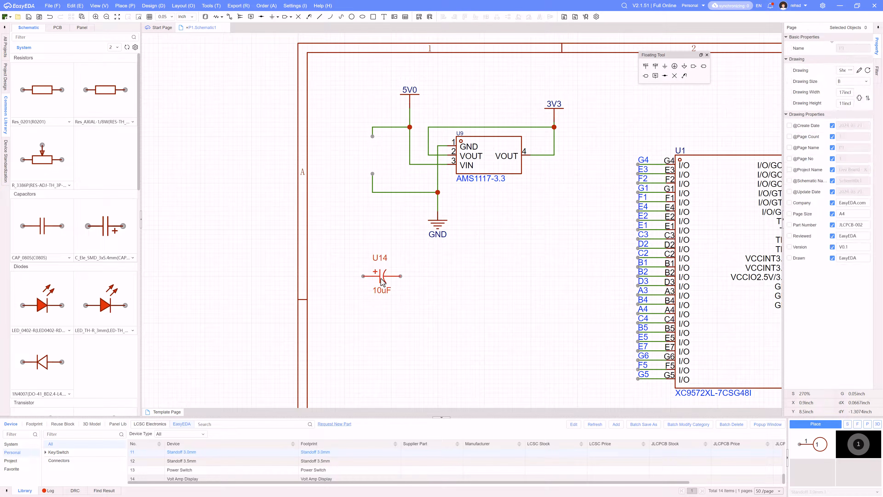
left_click_drag(381, 278, 374, 159)
key("space")
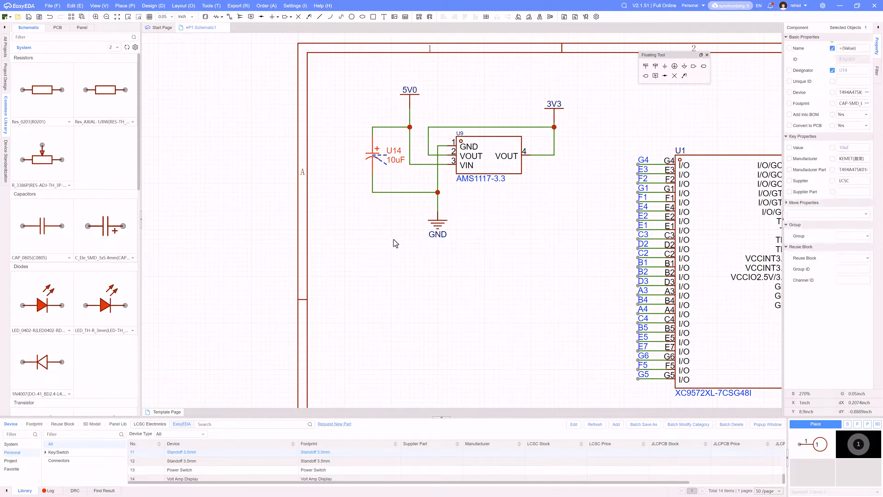
- Duplicate the 10uF tantalum capacitor beside the regulator's 3V3 output
key("ctrl+c")
key("ctrl+v")
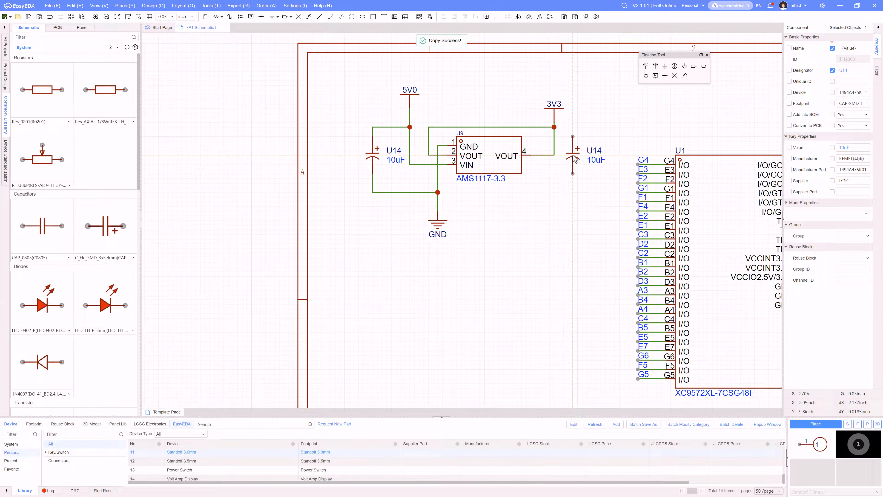
left_click(572, 154)
- Wire the output capacitor's positive pin to the 3V3 net and its negative pin to the regulator's ground junction
key("alt+w")
left_click(555, 127)
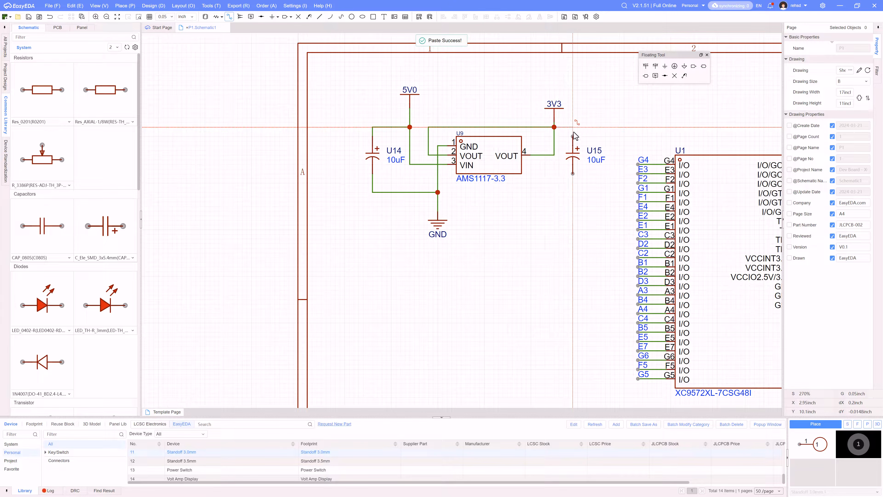
left_click(573, 136)
left_click(574, 174)
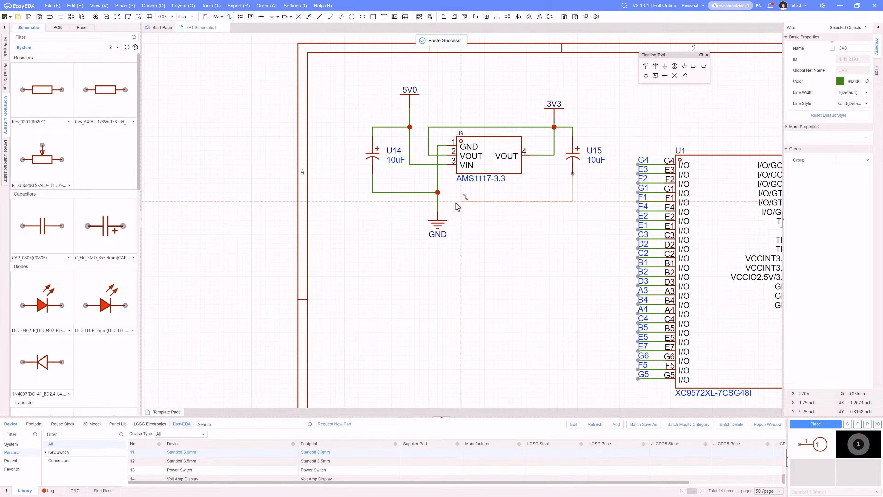
left_click(437, 192)
right_click_drag(514, 256, 415, 242)
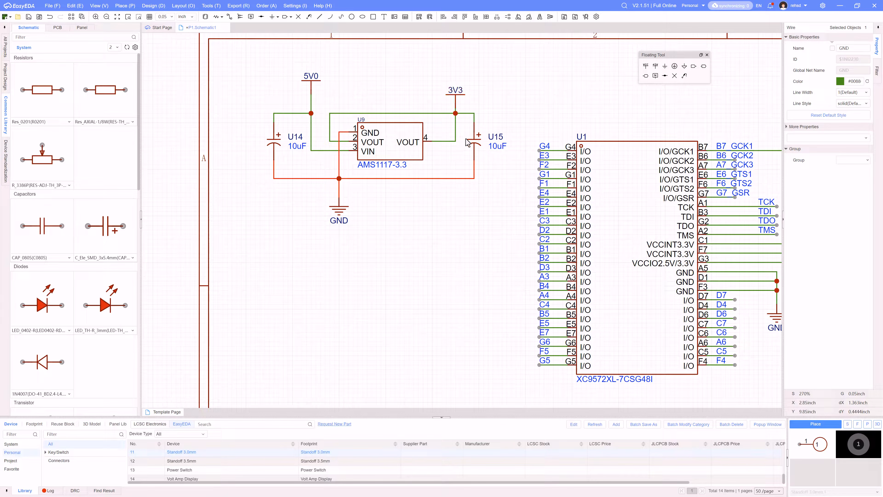
- Select output capacitor U15 and widen the property display to read its full device and footprint names
left_click(477, 144)
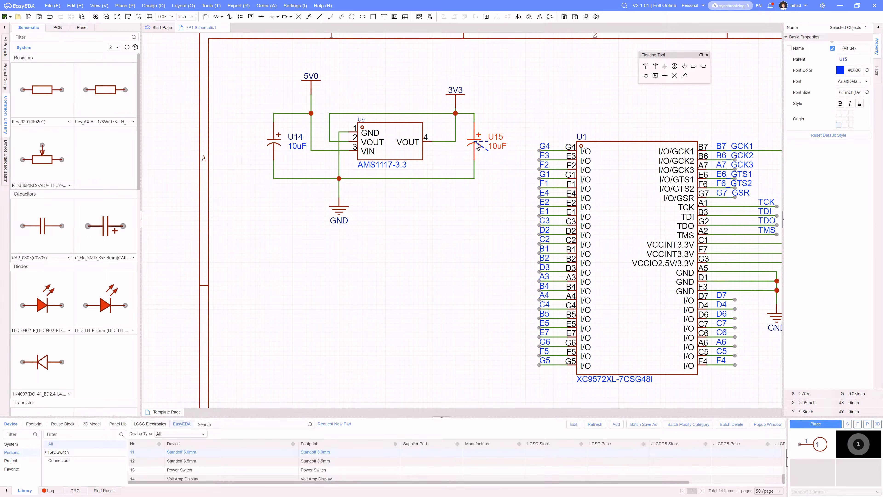
left_click(477, 144)
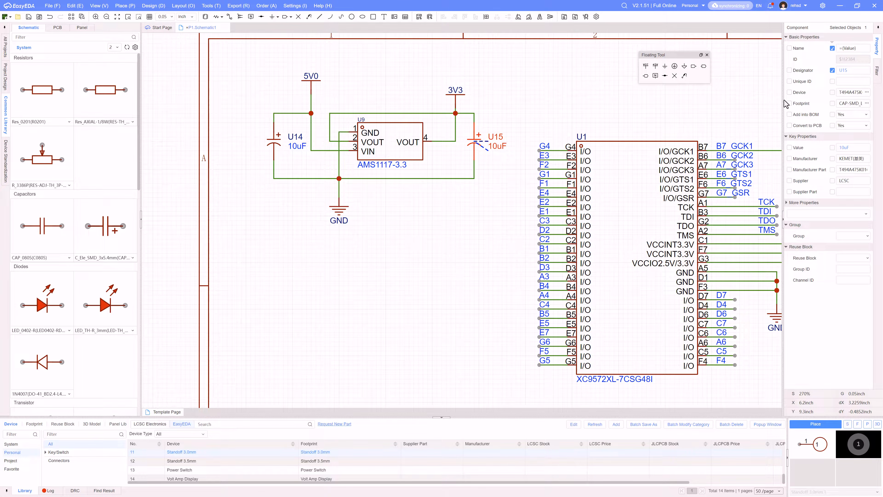
left_click_drag(782, 100, 704, 101)
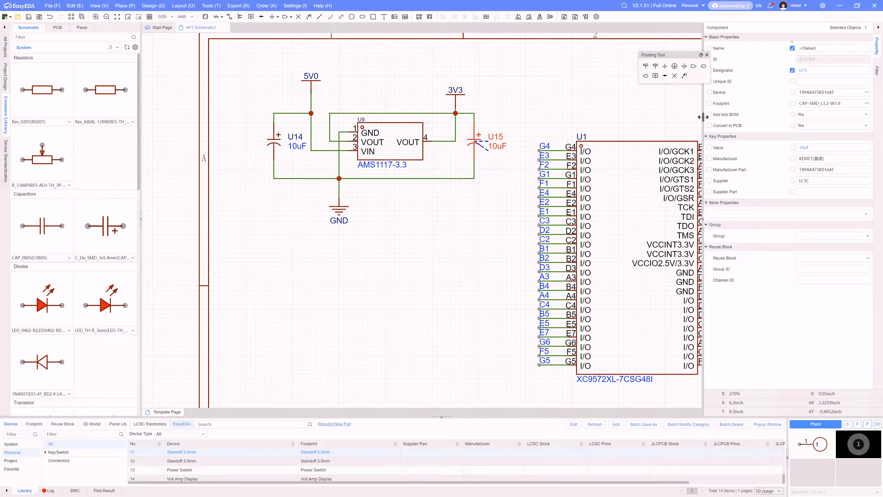
left_click_drag(704, 121, 758, 124)
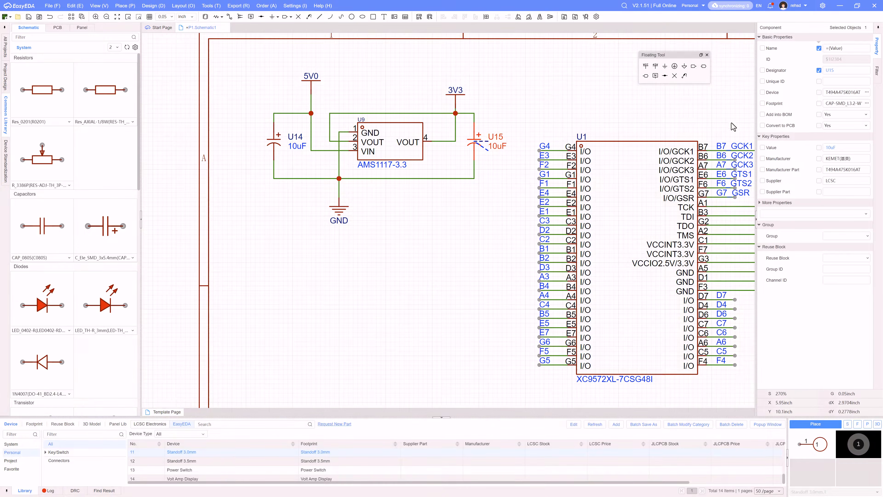
left_click(498, 203)
- Move the whole regulator circuit slightly closer to the sheet's upper-left corner
scroll(428, 241, "down", 3)
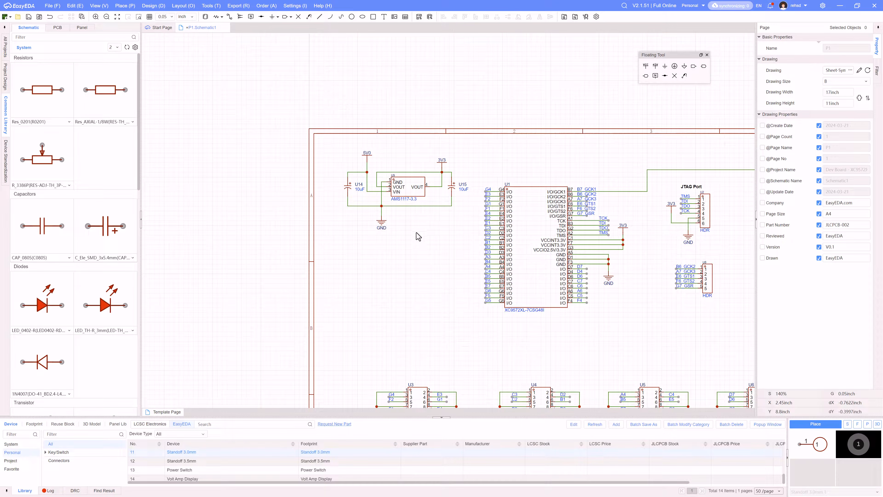
left_click_drag(330, 147, 464, 234)
mouse_move(417, 190)
left_mouse_down()
mouse_move(392, 183)
mouse_move(403, 182)
left_mouse_up()
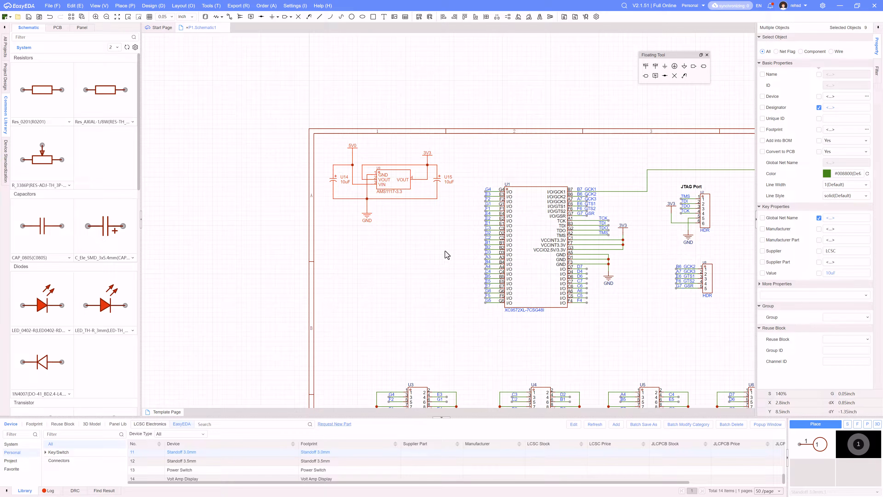
left_click(433, 252)
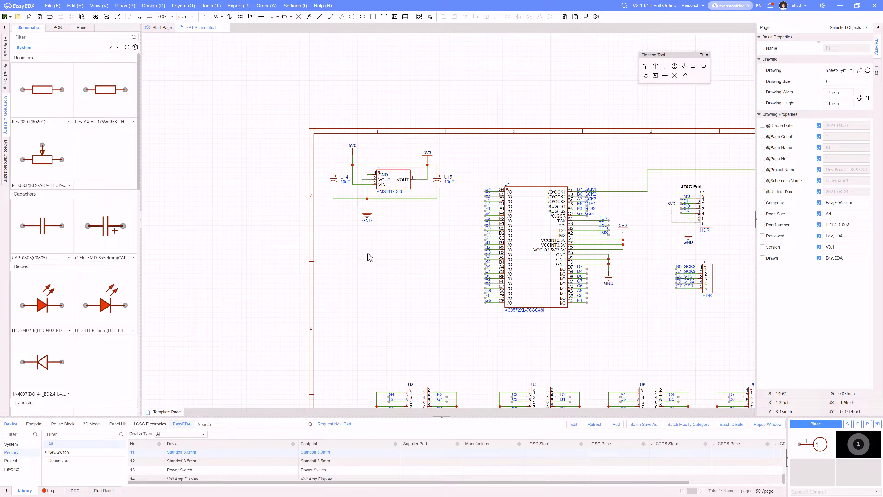
- Search the device library for "barrel" and look through the Public results for a suitable power jack
scroll(396, 248, "down", 2)
right_click_drag(396, 247, 414, 223)
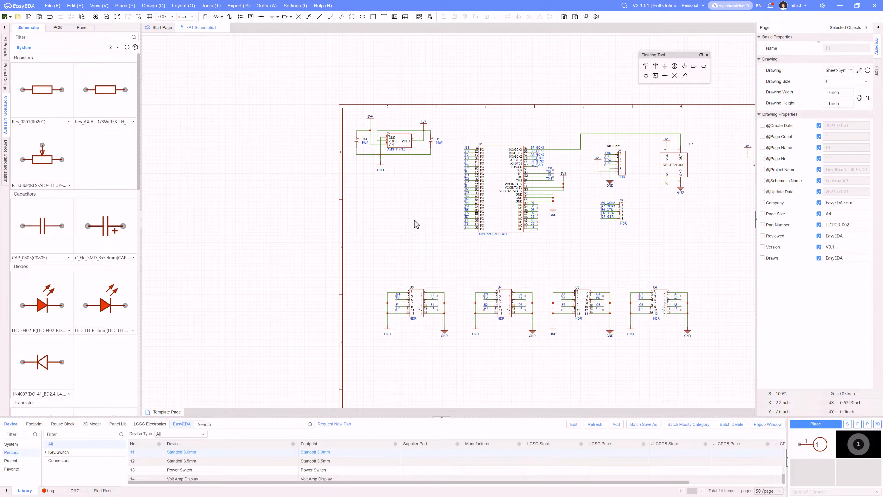
left_click(205, 17)
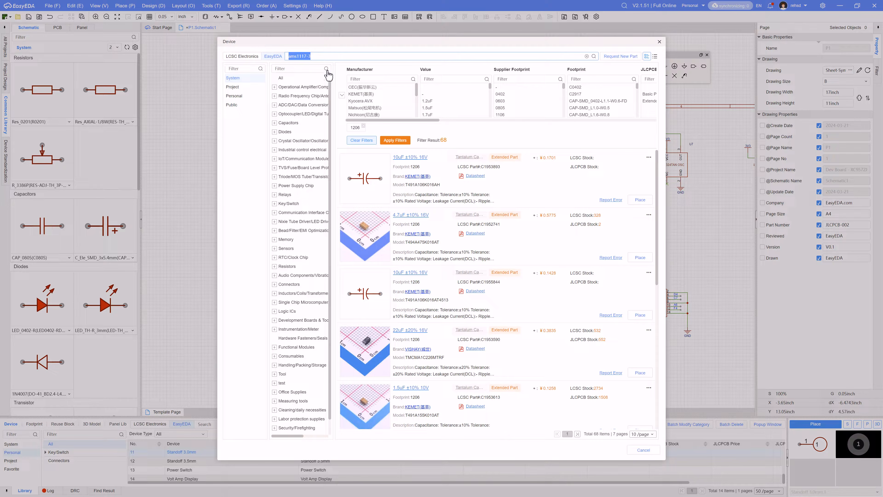
type("barrel")
key("Return")
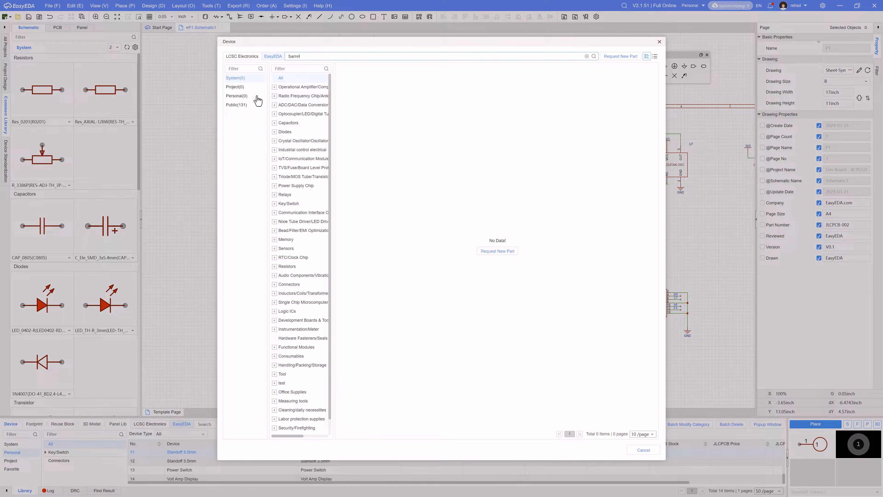
left_click(236, 109)
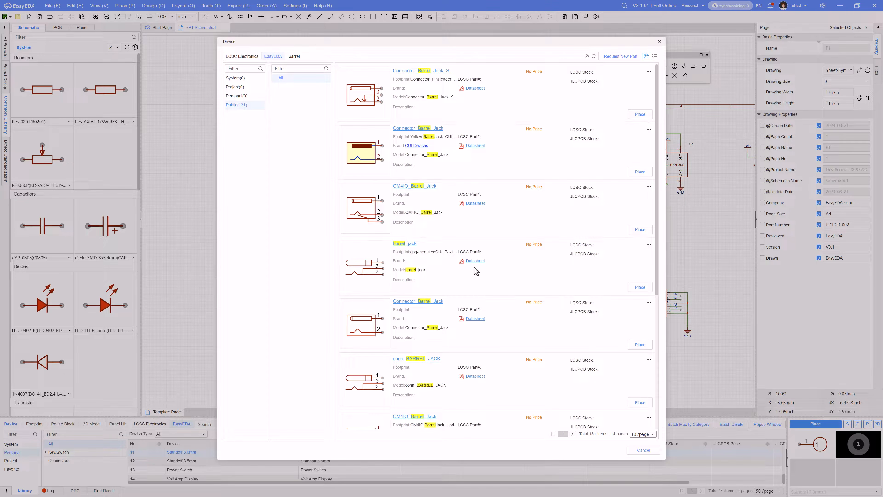
scroll(466, 198, "down", 2)
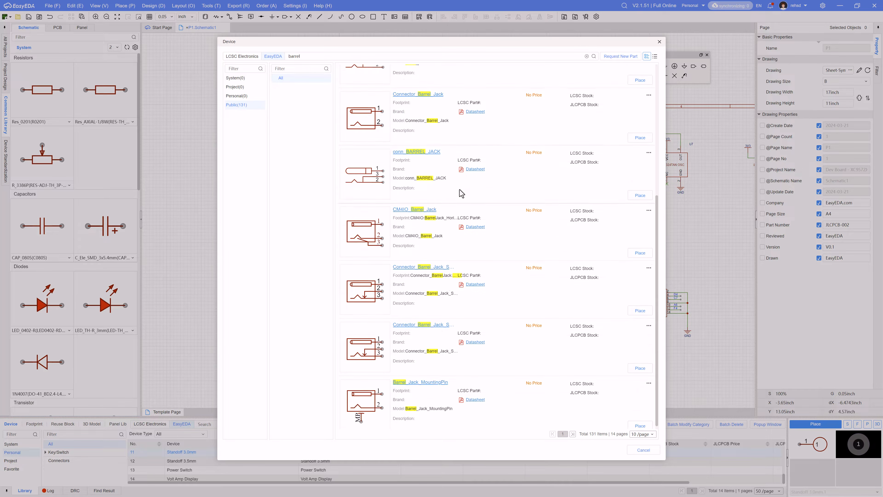
scroll(461, 193, "up", 2)
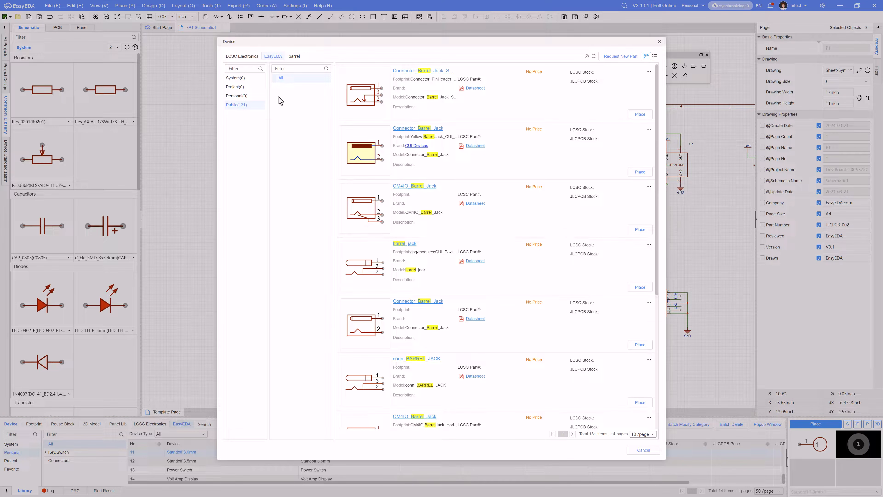
left_click(660, 42)
- Place the DC-005_2.0 power jack from the common library's connectors below the regulator circuit
scroll(35, 264, "down", 1)
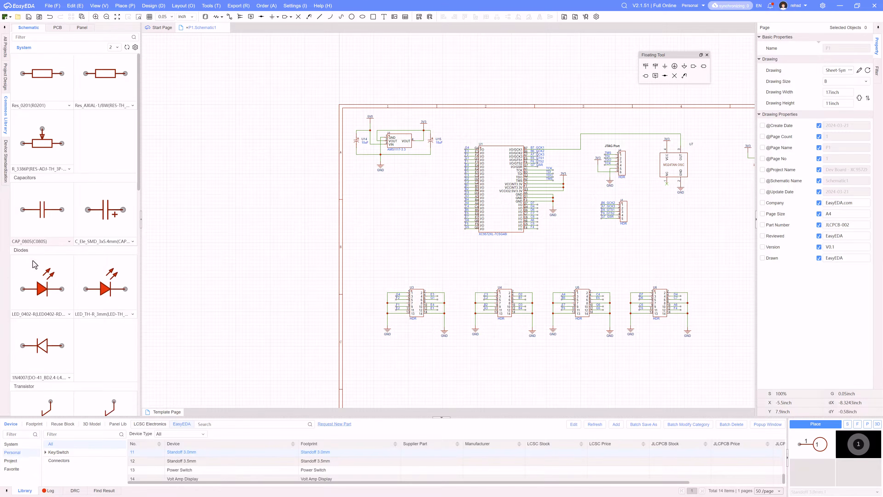
scroll(35, 265, "down", 10)
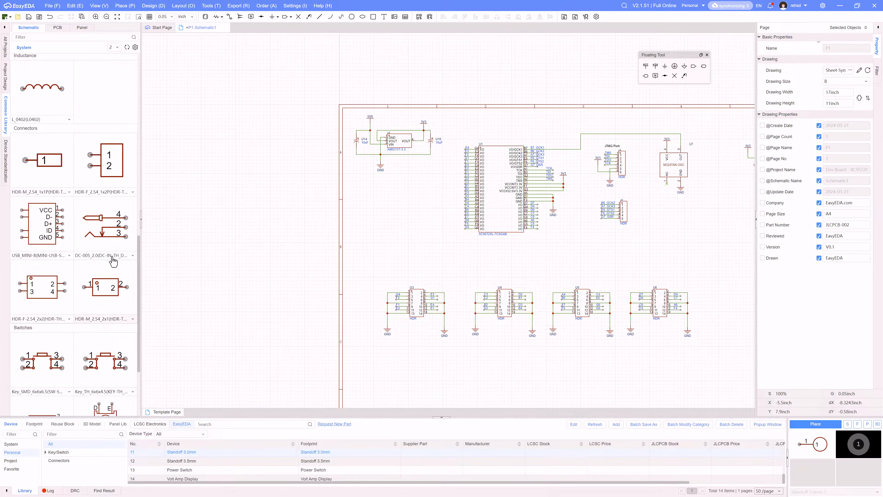
scroll(44, 269, "up", 1)
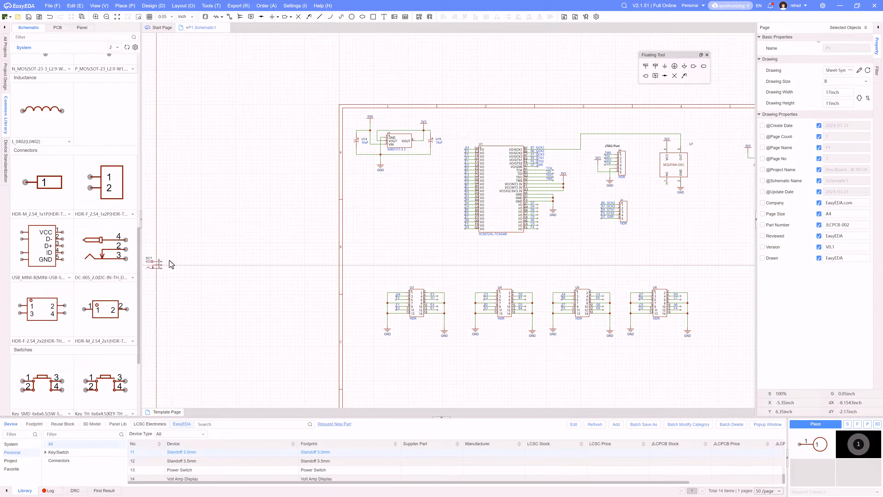
scroll(378, 185, "up", 5)
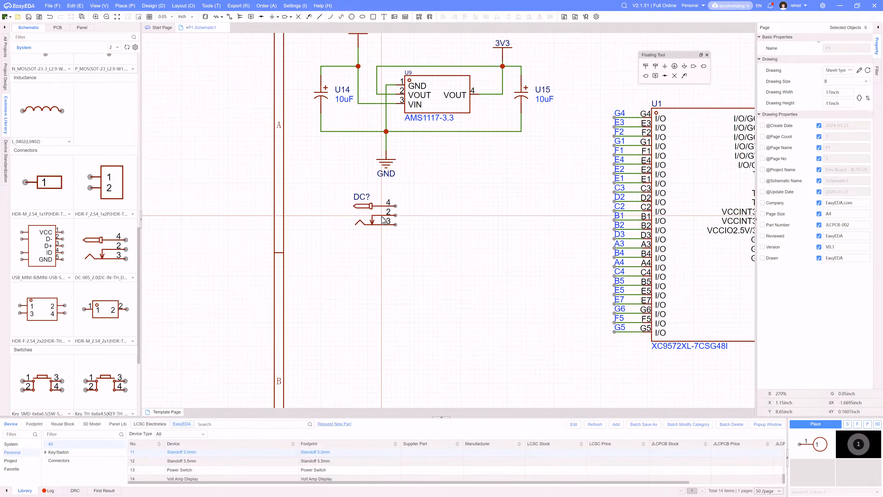
left_click(374, 237)
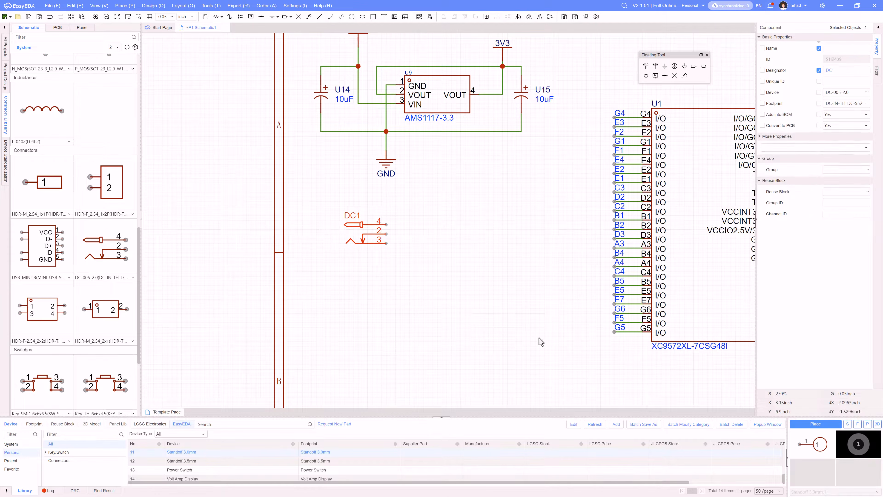
- Place a copy of the regulator's GND flag beside the DC jack and wire it to pin 3
left_click(387, 169)
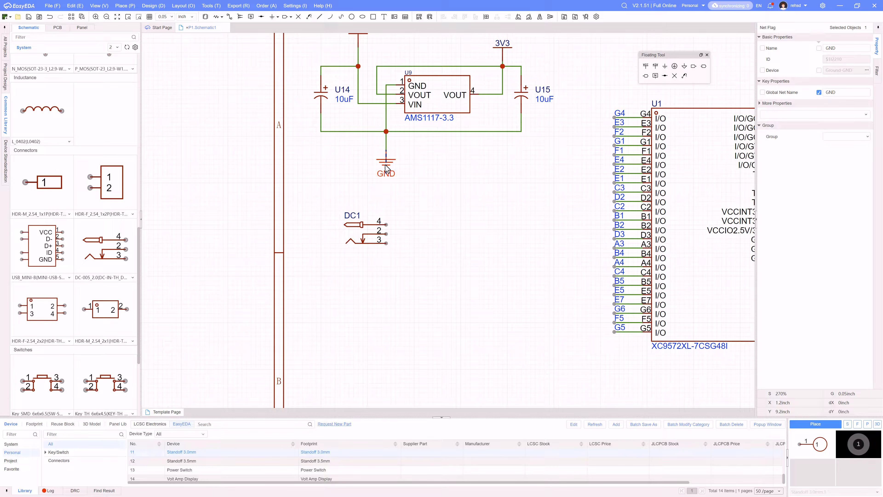
key("ctrl+c")
key("ctrl+v")
left_click(404, 248)
key("alt+w")
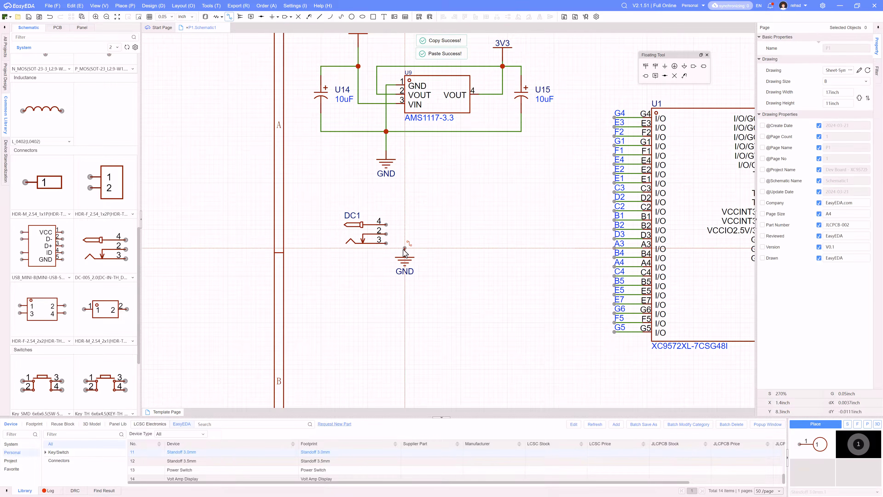
left_click(405, 248)
left_click(386, 243)
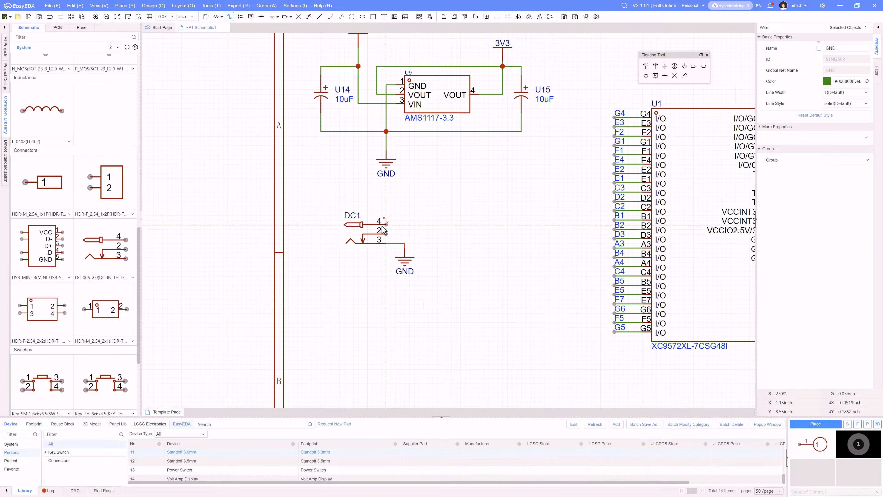
key("Escape")
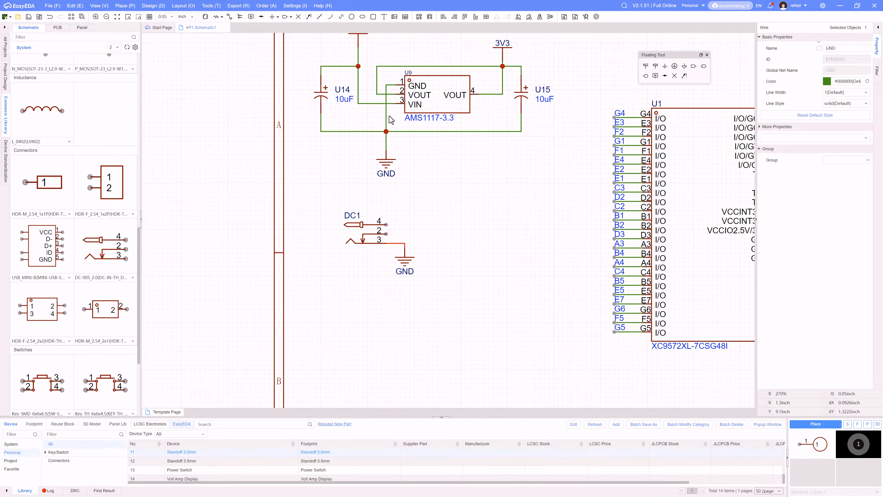
- Place a copy of the 5V0 flag above the DC jack's pins and wire it to pin 4
scroll(386, 117, "up", 3)
left_click(356, 98)
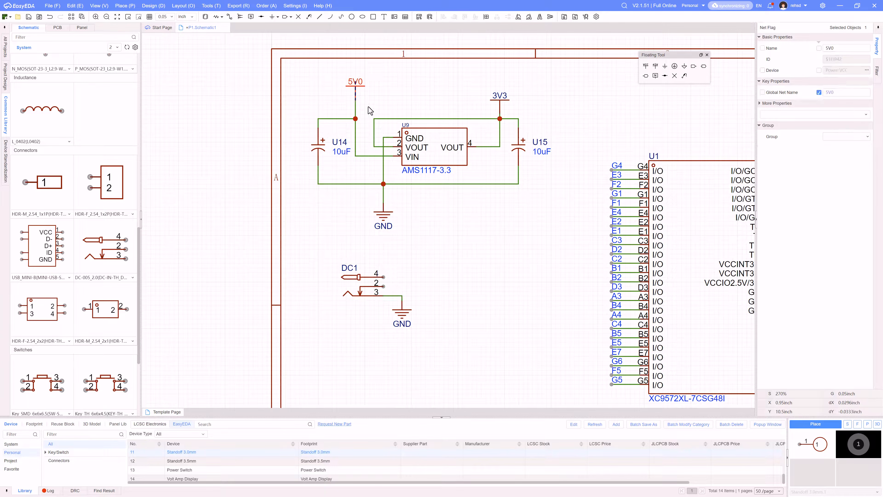
key("ctrl+c")
key("ctrl+v")
left_click(402, 268)
key("alt+w")
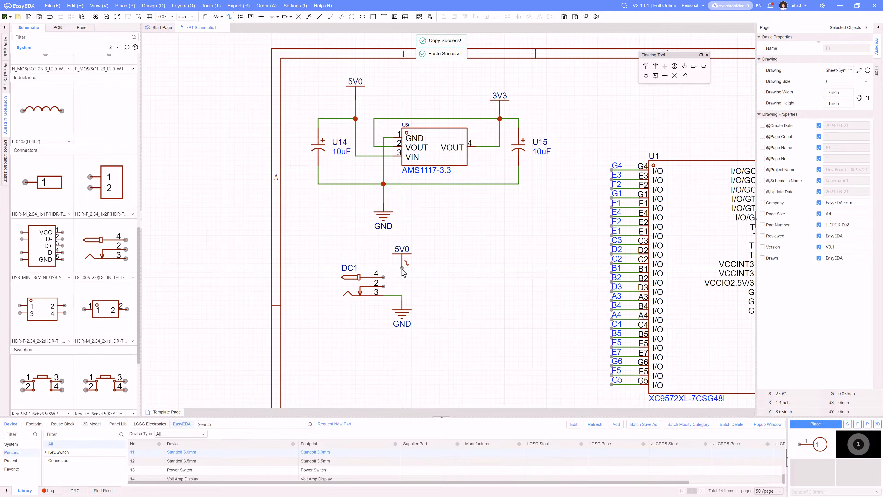
left_click(402, 268)
left_click(383, 277)
- Wire pin 2 of the DC jack to its ground connection
scroll(391, 292, "up", 5)
left_click(372, 279)
left_click(421, 304)
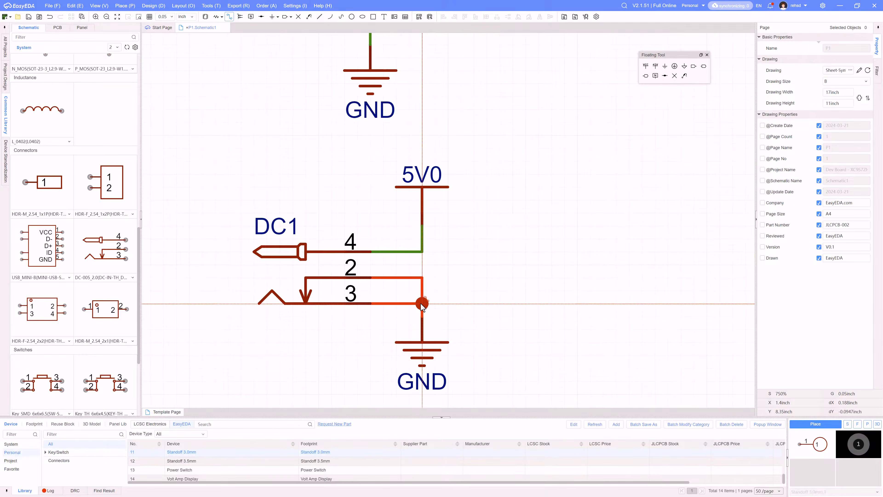
key("Escape")
scroll(475, 286, "down", 8)
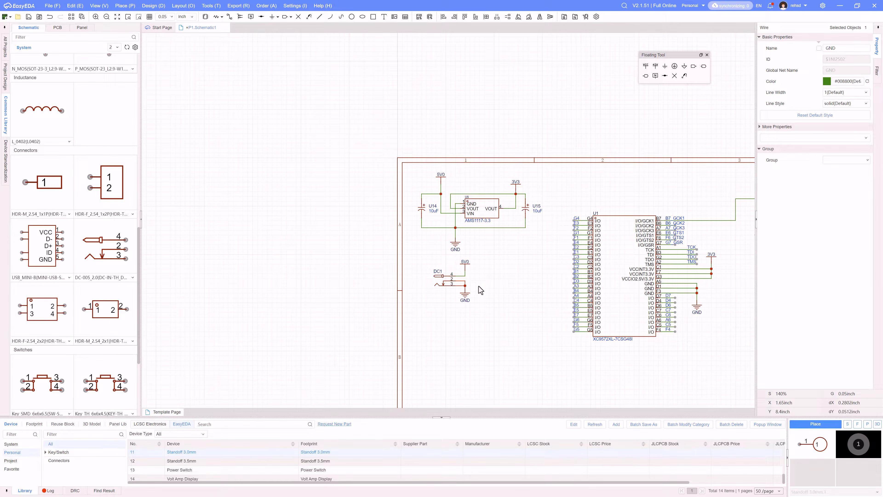
- Save the schematic and run a design rule check on it
key("ctrl+s")
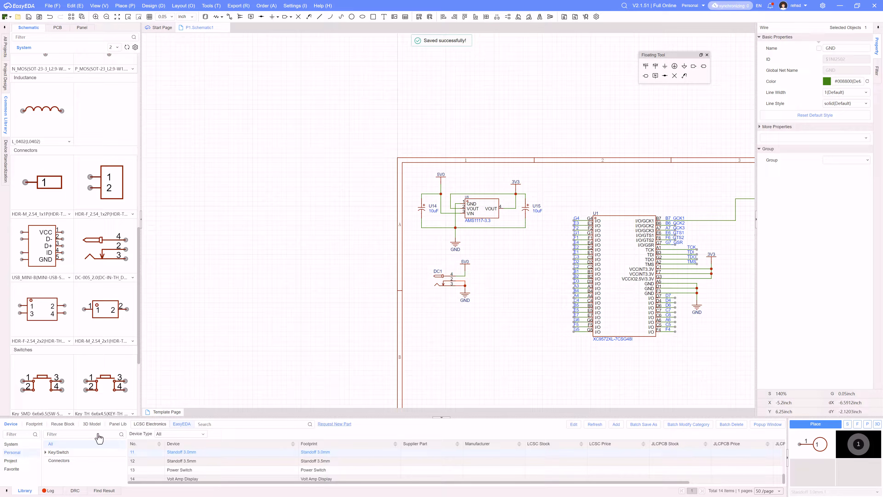
left_click(75, 490)
left_click(52, 435)
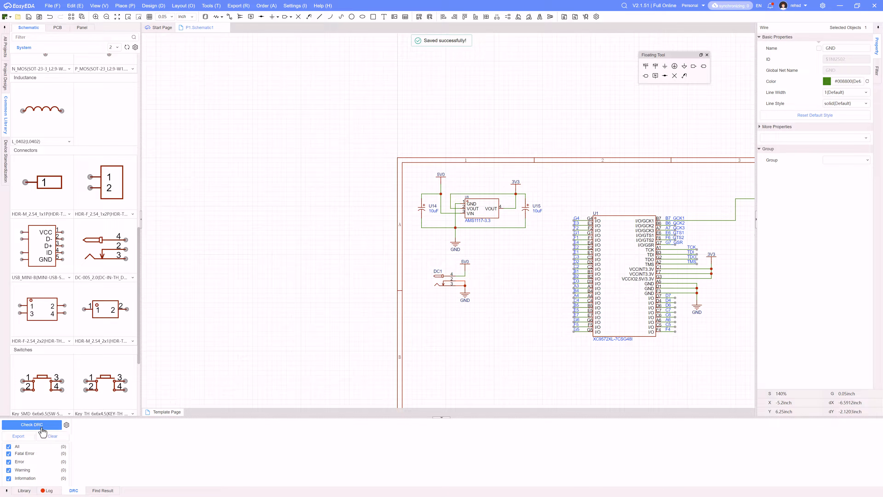
left_click(39, 425)
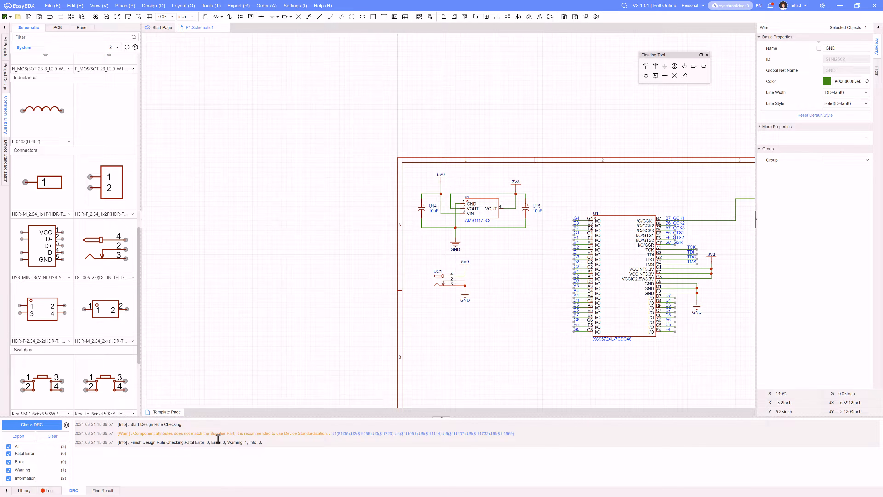
- Examine the schematic's circuit blocks, especially the regulator circuit with its 5V0 and 3V3 power flags
right_click_drag(490, 338, 340, 258)
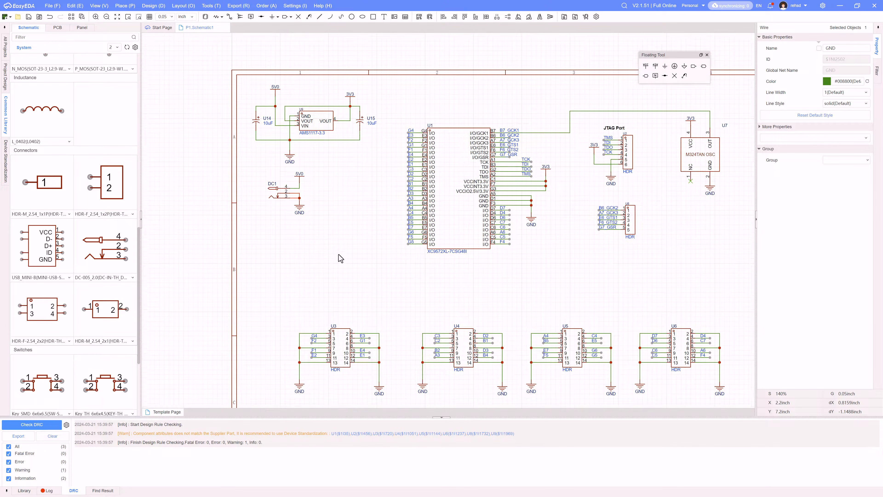
scroll(341, 261, "down", 2)
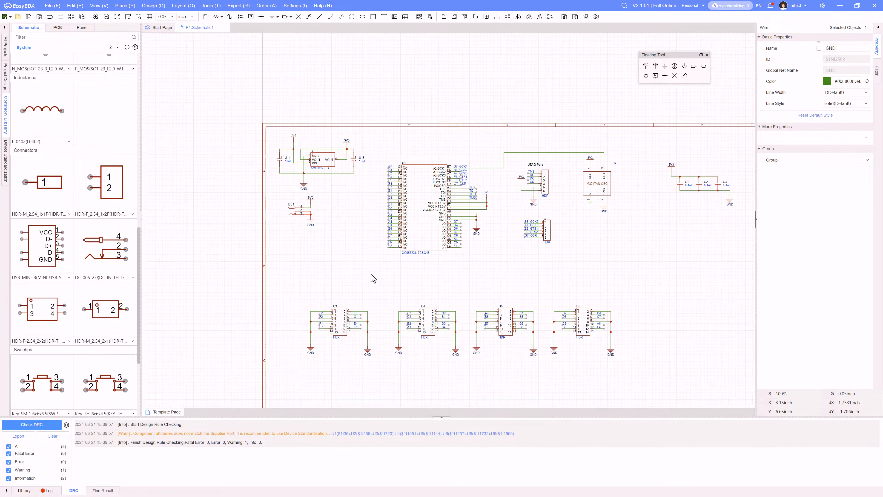
right_click_drag(483, 275, 401, 268)
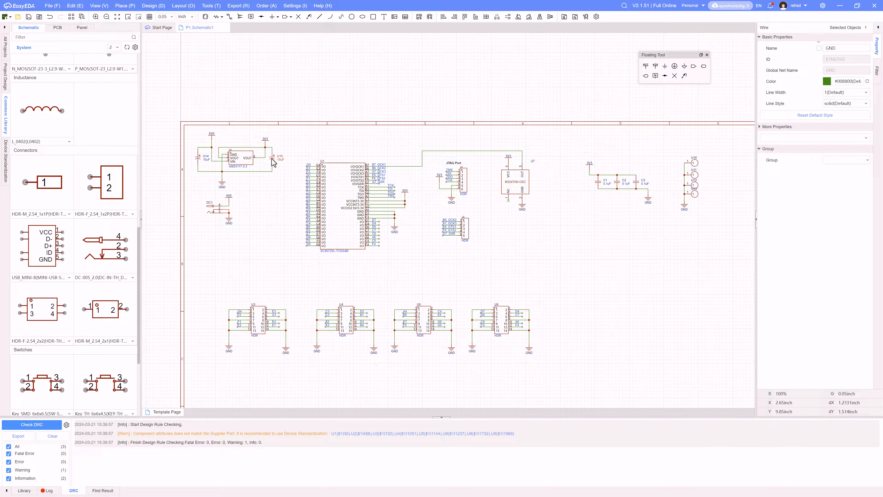
scroll(262, 148, "up", 5)
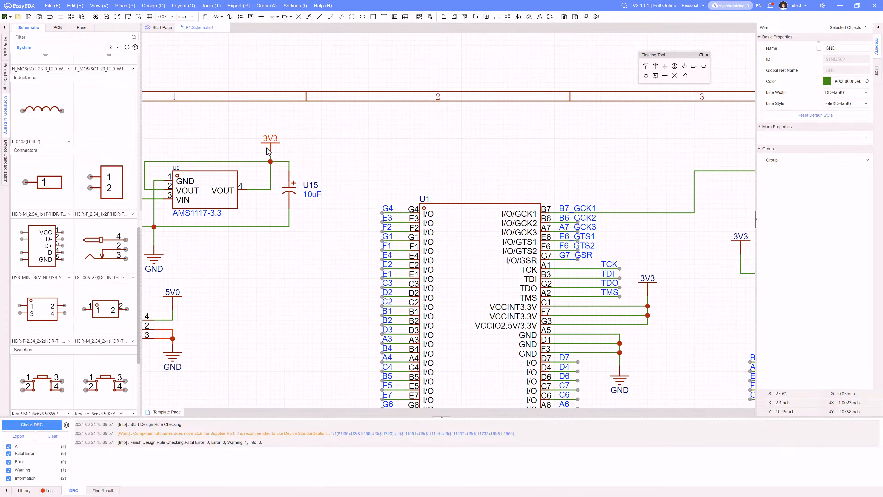
right_click_drag(263, 150, 404, 153)
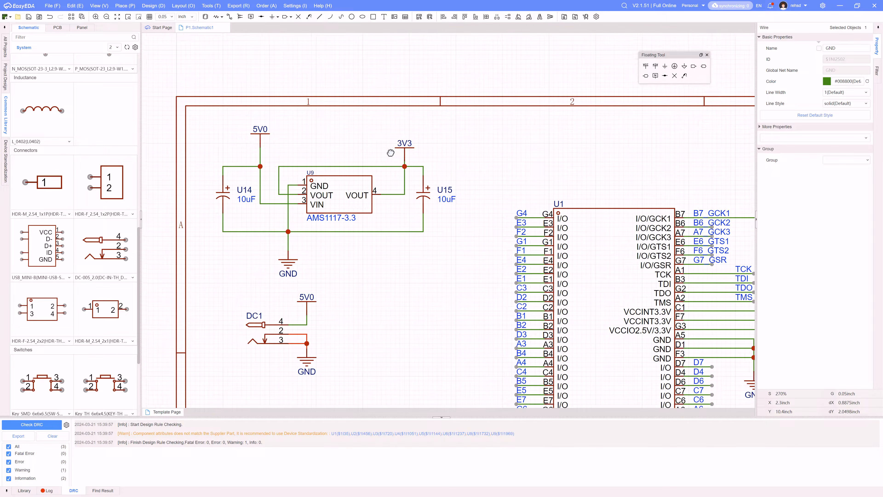
left_click(404, 143)
scroll(406, 190, "down", 4)
right_click_drag(356, 272, 348, 221)
scroll(351, 226, "down", 2)
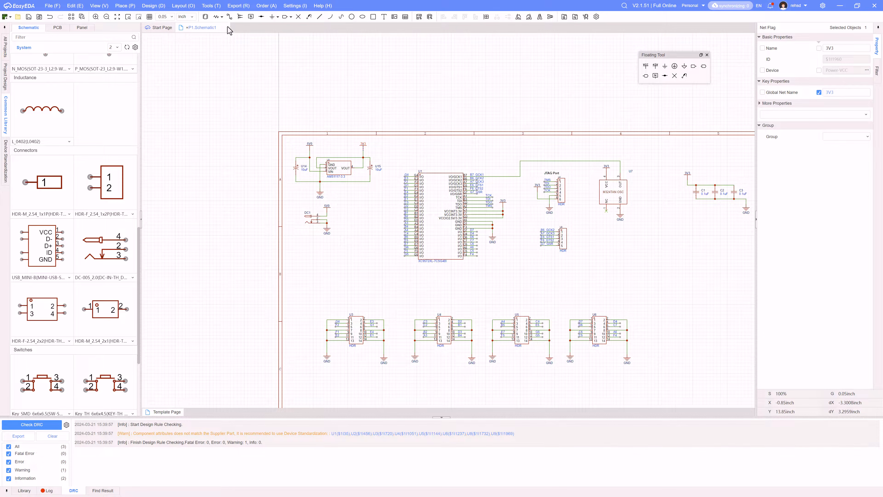
- Place the 1x2P 2.54 mm pin header XDZ254-1-02-Z-2.5-G1 from the system library's pin headers below the DC jack
left_click(205, 17)
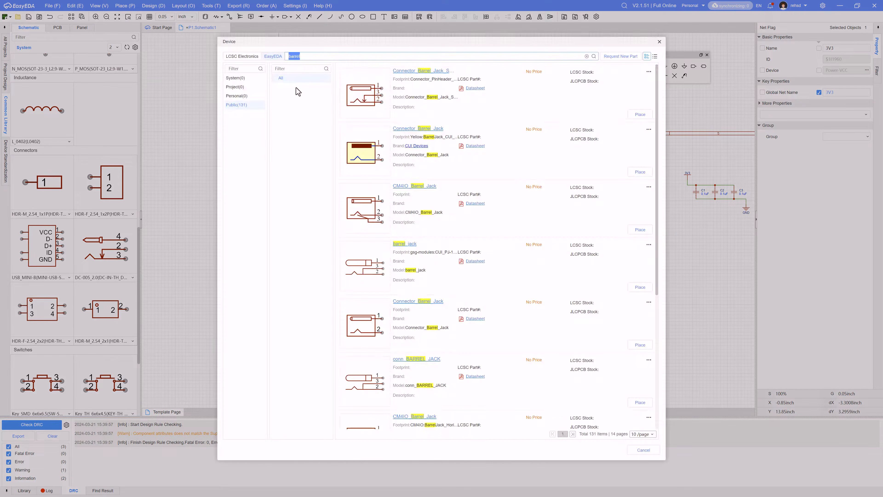
left_click(587, 56)
left_click(240, 81)
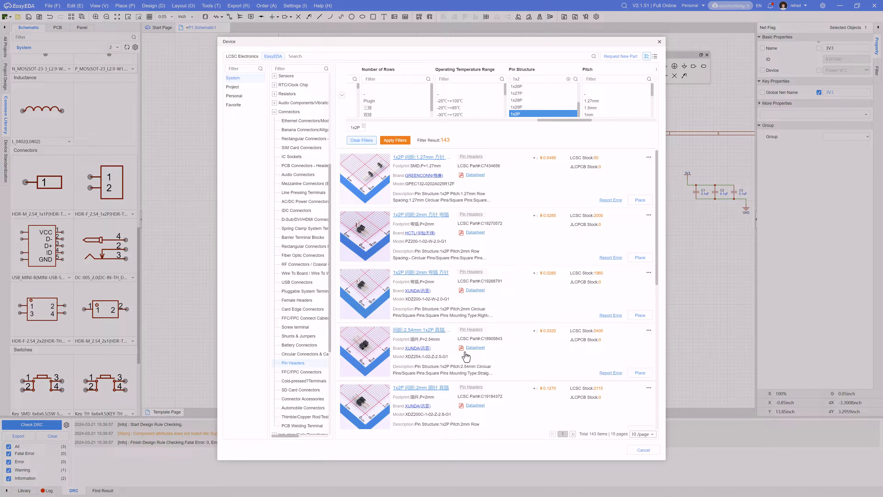
left_click(640, 373)
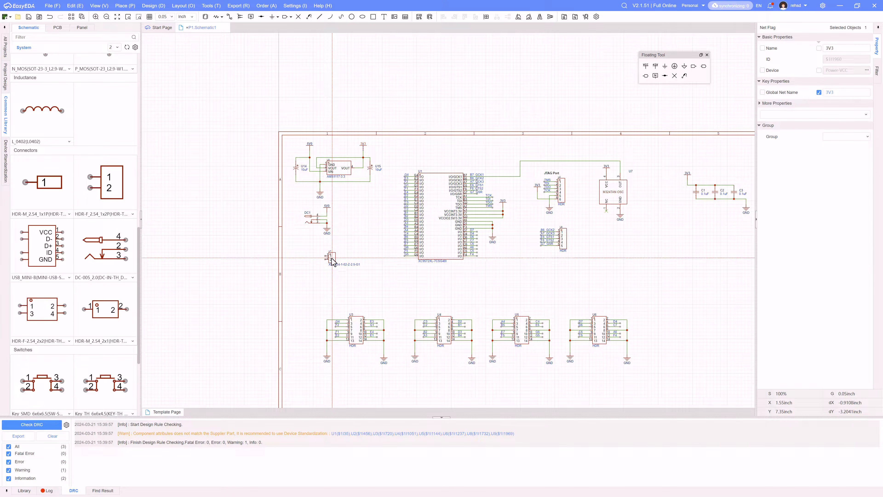
left_click(332, 259)
- Place a copy of the 5V0 flag above the two-pin header's pins and a copy of the GND flag below them
scroll(355, 240, "up", 4)
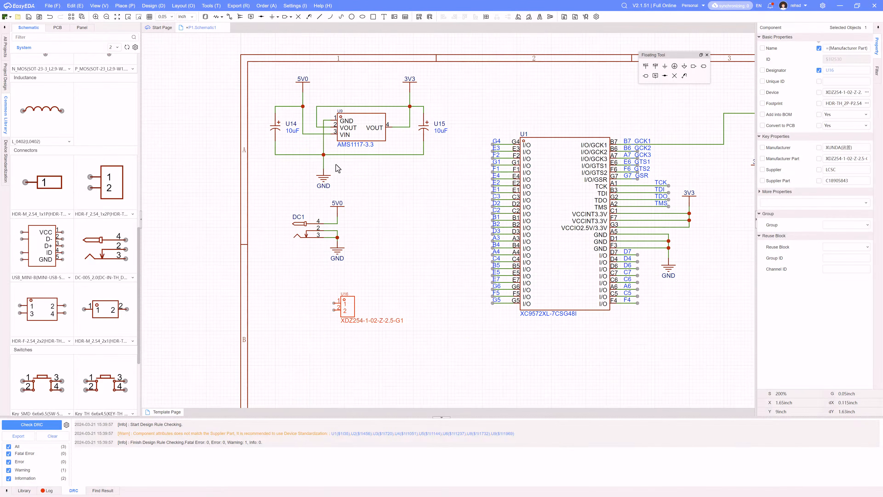
left_click(304, 91)
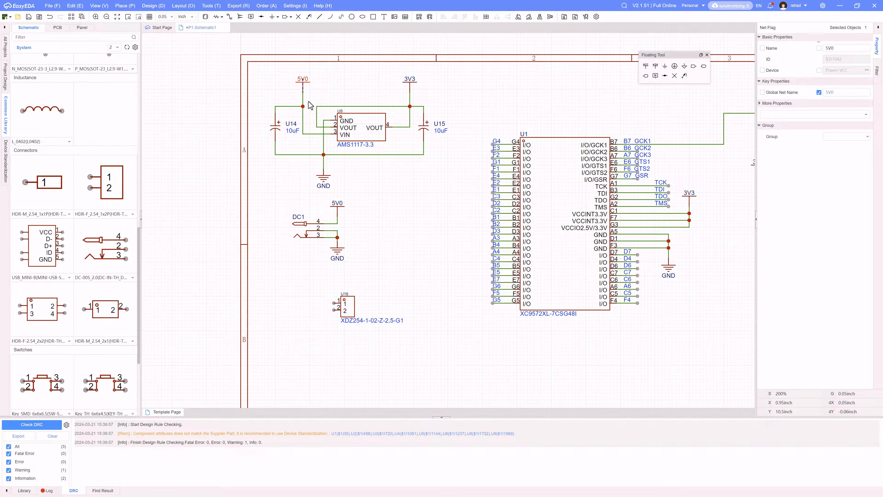
key("ctrl+c")
key("ctrl+v")
left_click(323, 291)
left_click(337, 251)
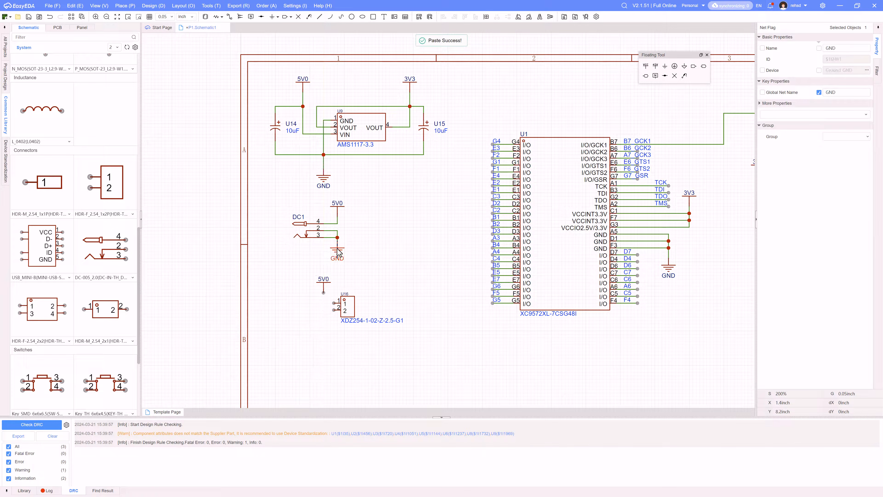
key("ctrl+c")
key("ctrl+v")
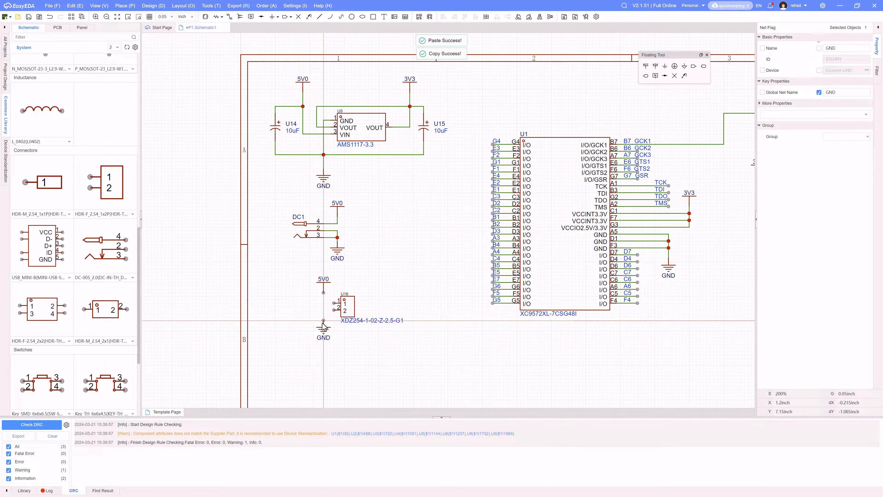
left_click(324, 323)
- Wire the 5V0 flag to pin 1 and the GND flag to pin 2 of the two-pin header
key("alt+w")
scroll(323, 300, "up", 3)
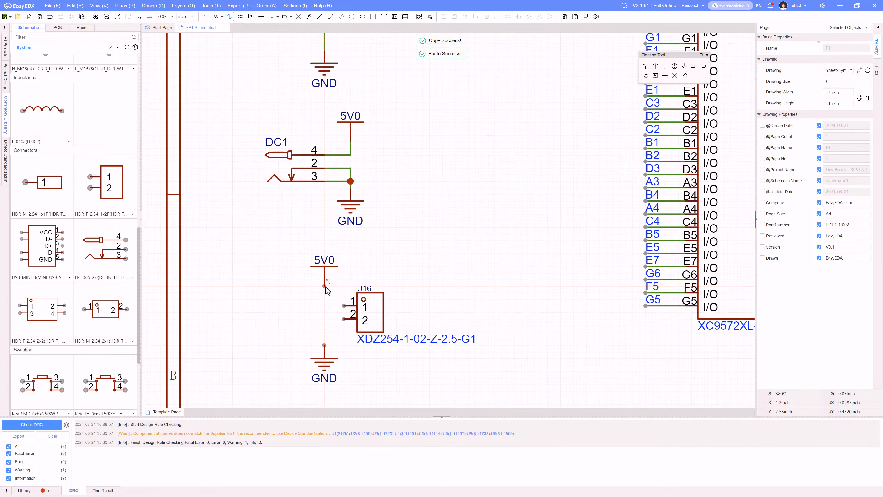
left_click(324, 286)
left_click(344, 305)
left_click(324, 345)
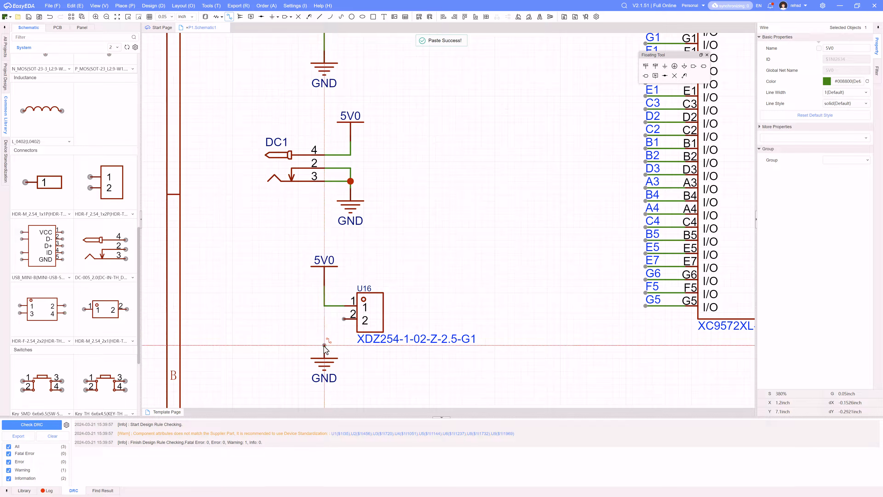
left_click(344, 319)
key("Escape")
- Rename the two-pin header's part label as HDR
double_click(396, 340)
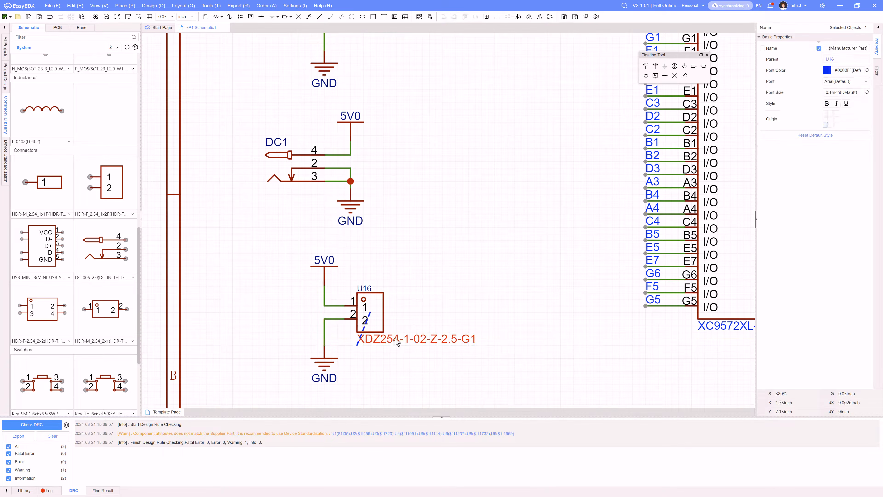
type("HDR")
key("Return")
- Place a copy of the two-pin header with its flags and wires beside the original, and rename the copy's power flag as 3V3
scroll(427, 319, "down", 5)
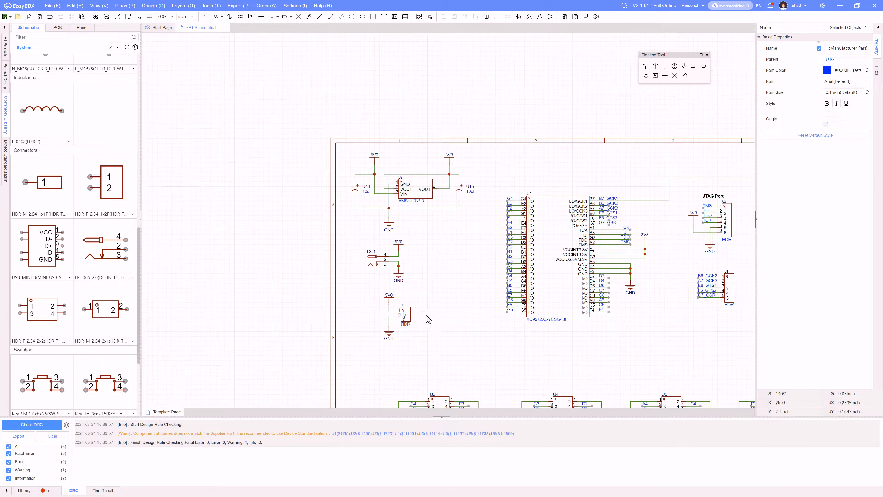
left_click_drag(419, 348, 369, 295)
key("ctrl+c")
key("ctrl+v")
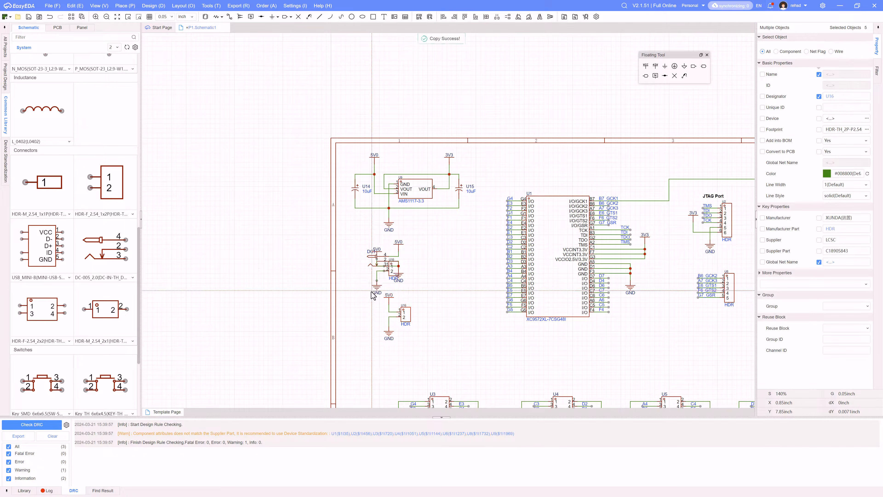
scroll(431, 336, "up", 3)
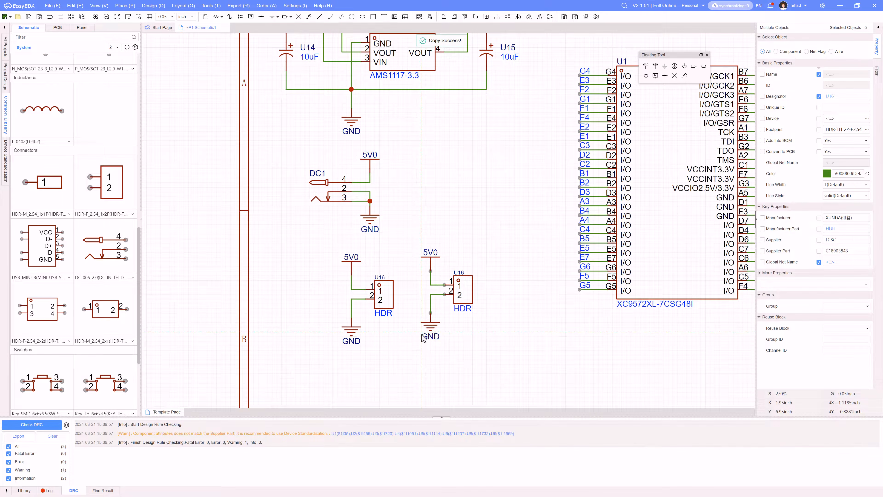
left_click(422, 336)
double_click(432, 259)
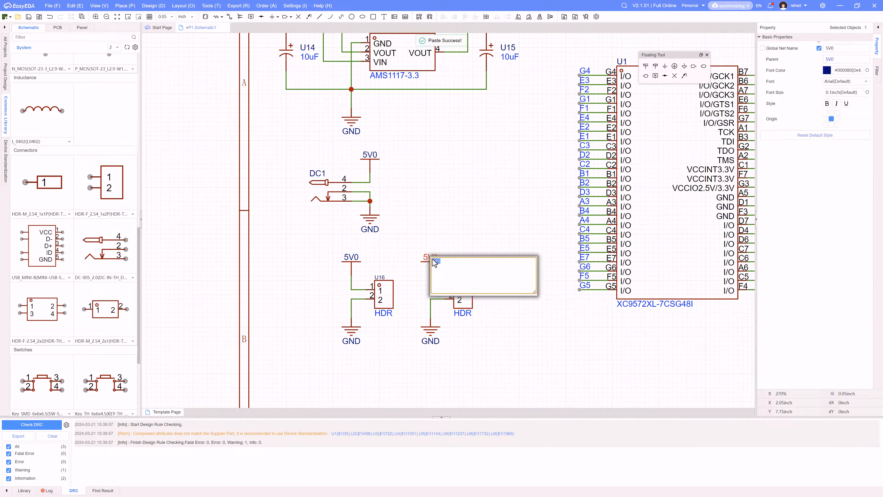
key("Return")
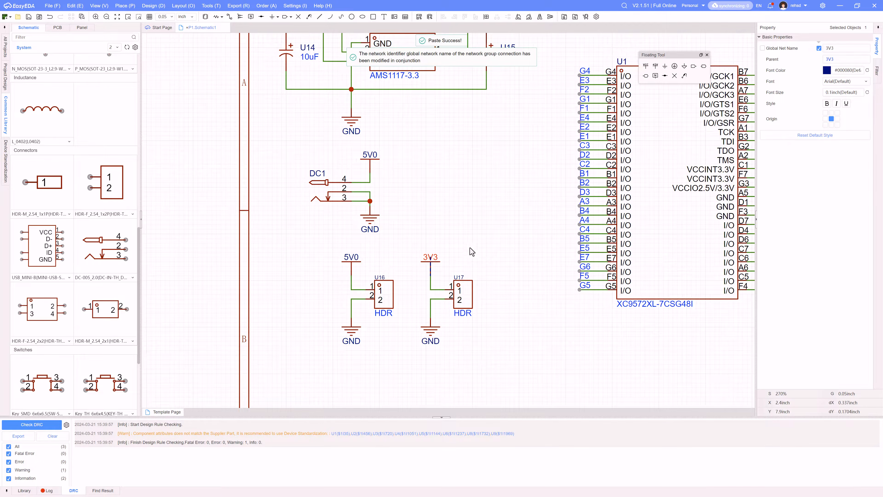
- Examine the whole schematic, including the JTAG port, oscillator, decoupling capacitors, grounded single-pin parts and header blocks
scroll(472, 252, "down", 8)
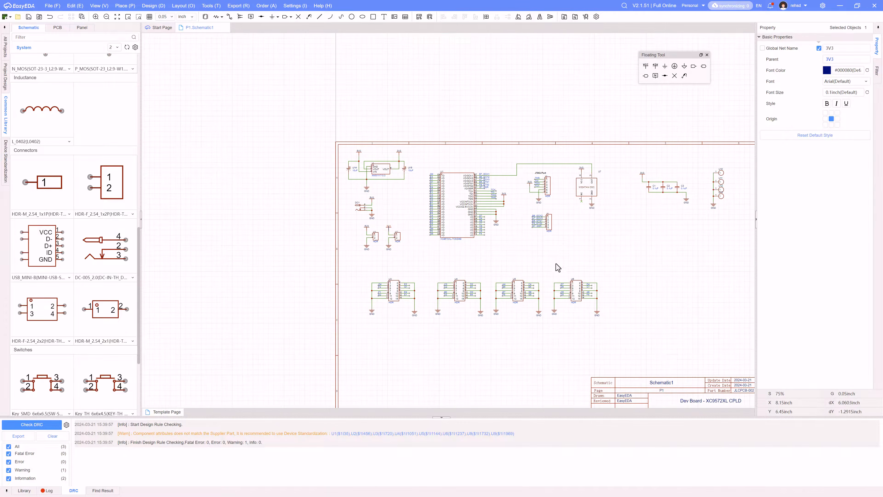
scroll(567, 265, "up", 2)
right_click_drag(599, 259, 546, 240)
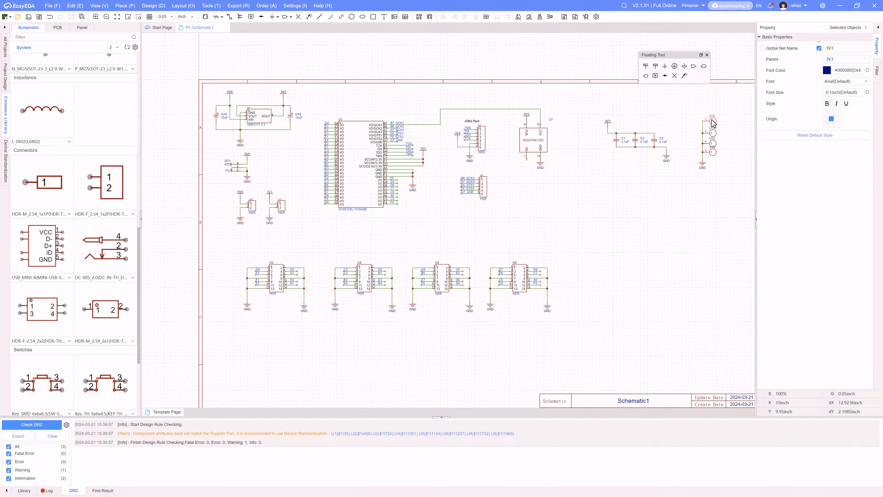
scroll(710, 139, "up", 6)
scroll(615, 257, "down", 2)
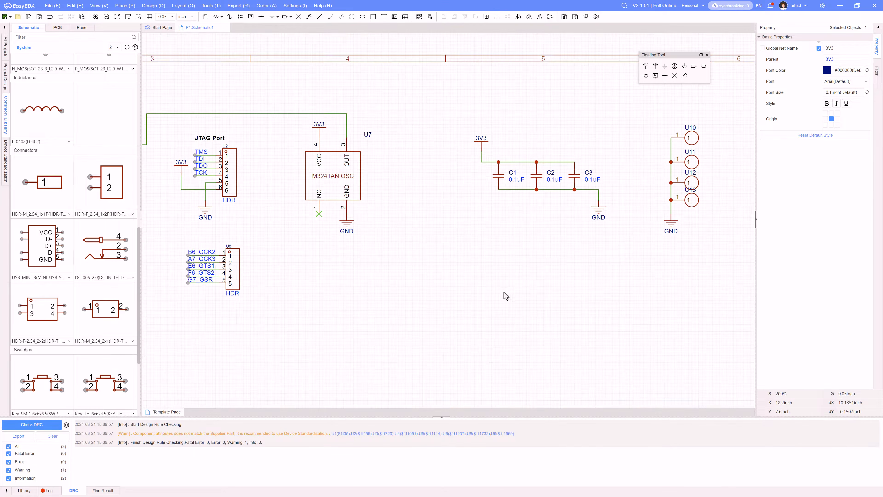
right_click_drag(507, 296, 616, 247)
scroll(617, 247, "down", 2)
right_click_drag(518, 284, 604, 240)
scroll(658, 258, "down", 2)
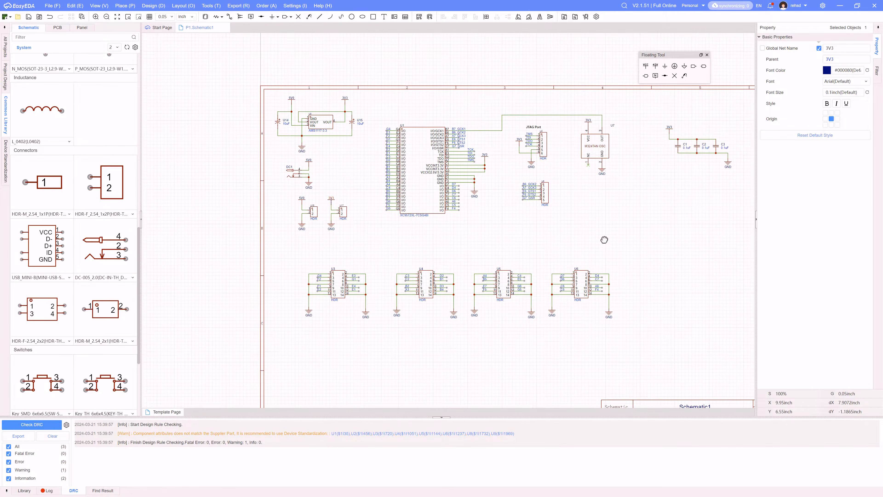
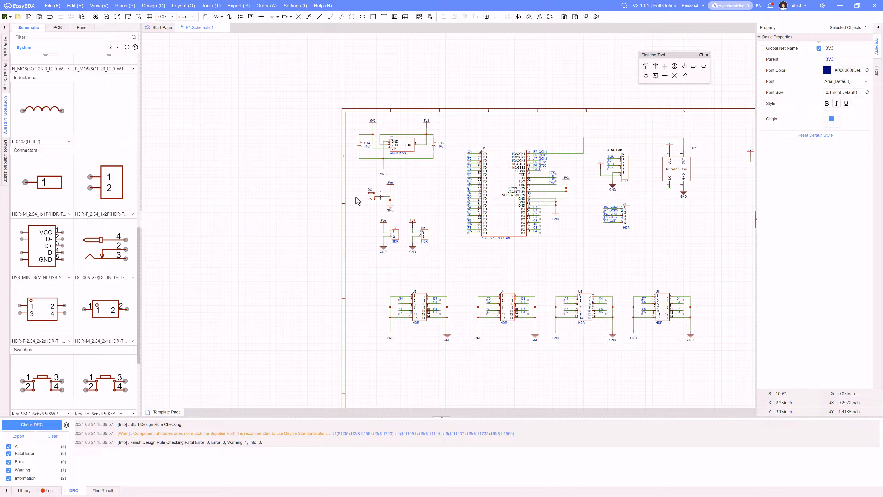
- Place two LED_0603-R diodes from the common library side by side below the 5V0 and 3V3 headers
scroll(103, 217, "up", 3)
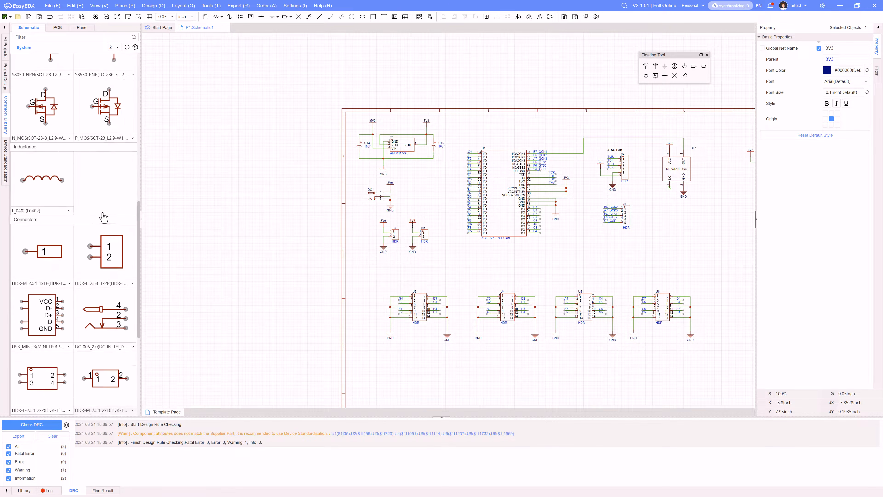
scroll(103, 217, "up", 5)
scroll(110, 223, "up", 3)
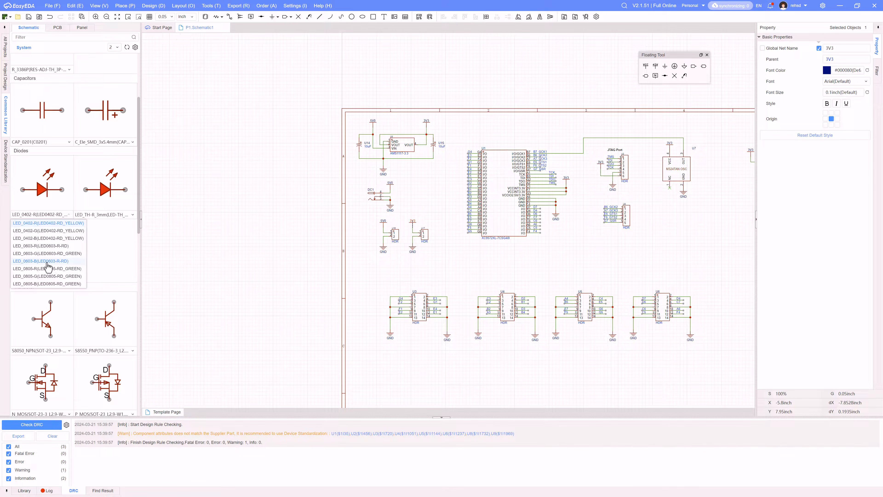
left_click(57, 246)
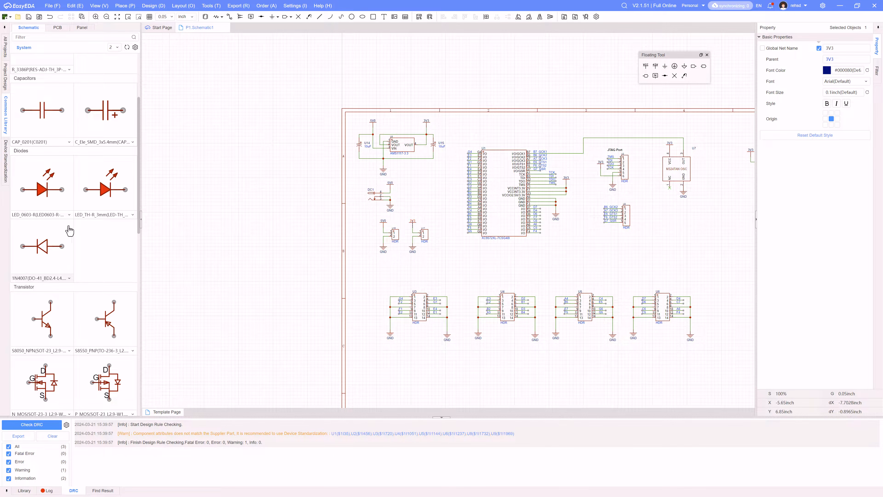
left_click(63, 189)
scroll(414, 194, "up", 4)
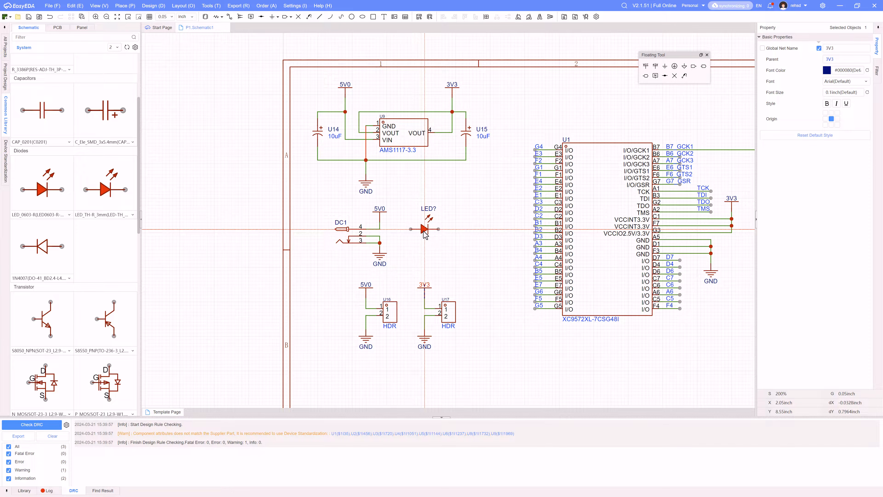
right_click_drag(431, 391, 436, 298)
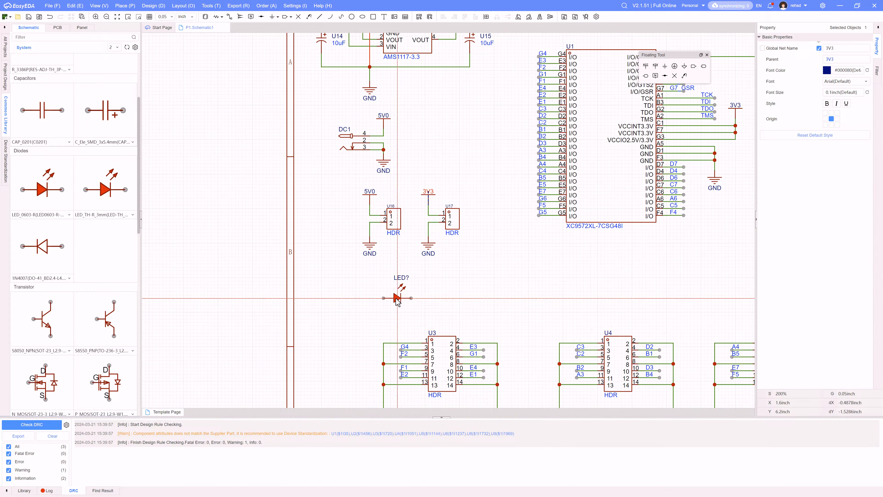
left_click(384, 295)
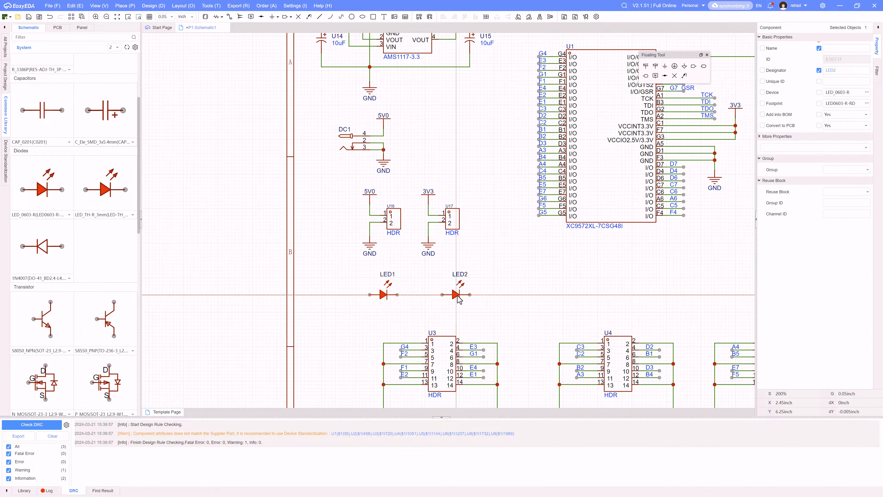
- Finish placing LEDs and move the 14-pin header blocks out from under the power headers to the area below the CPLD
right_click(458, 296)
scroll(458, 296, "down", 3)
right_click_drag(458, 296, 431, 272)
left_click_drag(647, 339, 508, 288)
scroll(477, 309, "up", 6)
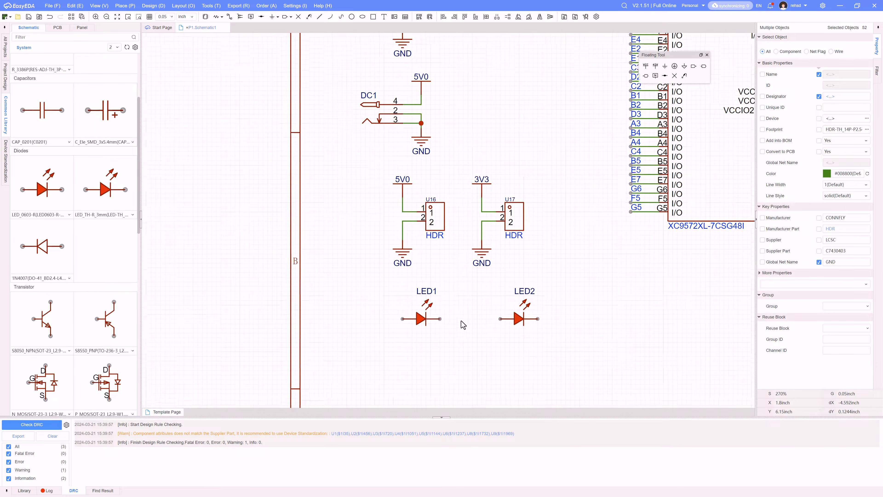
- Move the 3V3 header block together with LED2 farther away from the 5V0 header block
right_click_drag(463, 325, 466, 302)
left_click_drag(376, 139, 583, 334)
left_click_drag(516, 198, 546, 346)
left_click(442, 206)
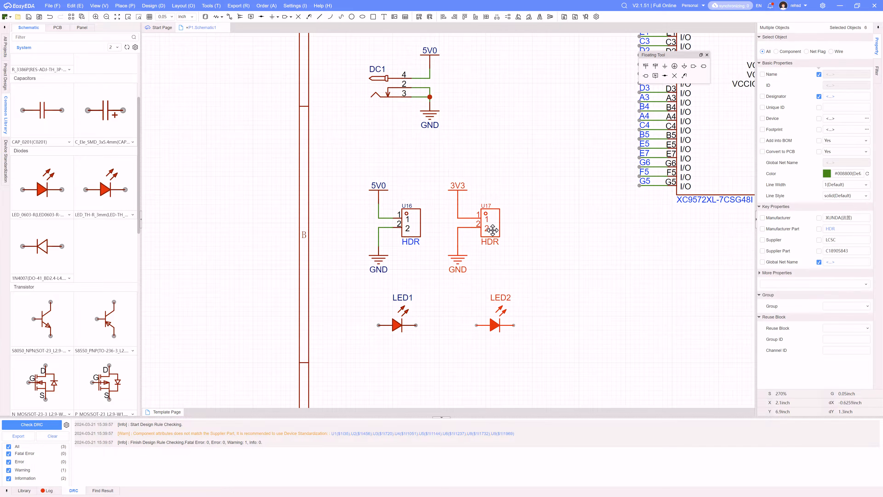
left_click_drag(493, 231, 543, 233)
left_click(609, 268)
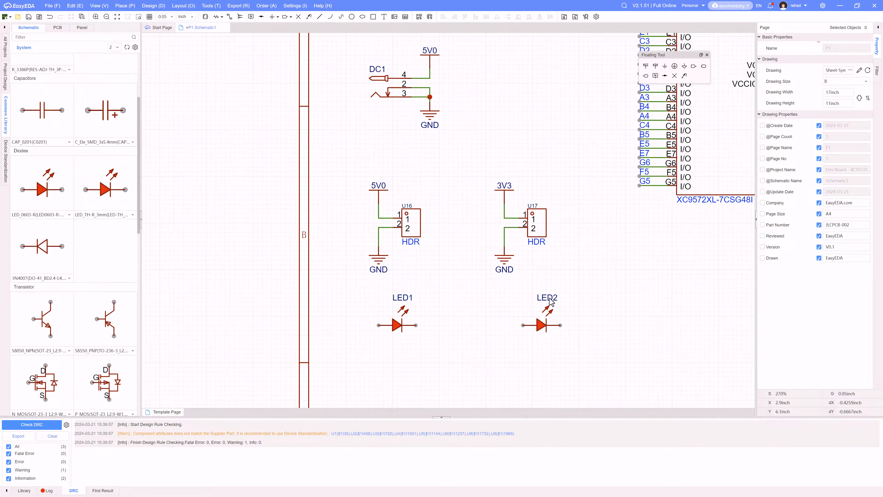
- Place a Res_0603 resistor from the common library on pin 1 of both the 5V0 and the 3V3 header
scroll(106, 210, "up", 3)
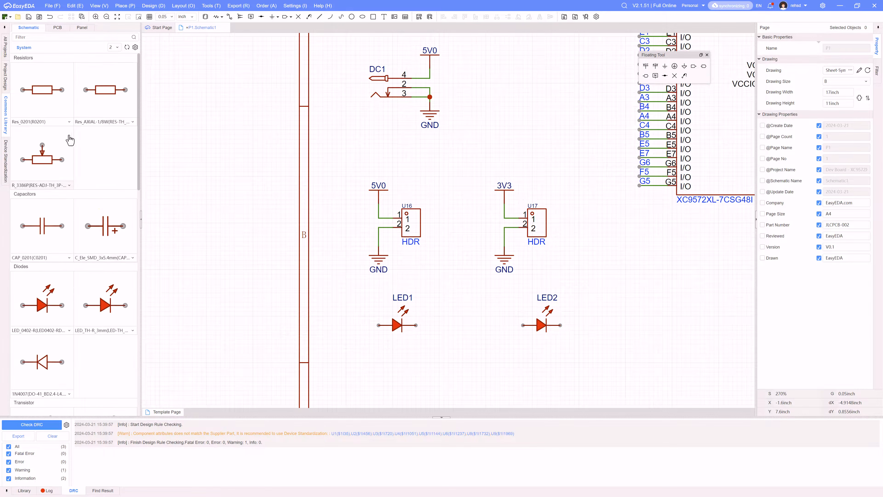
left_click(68, 122)
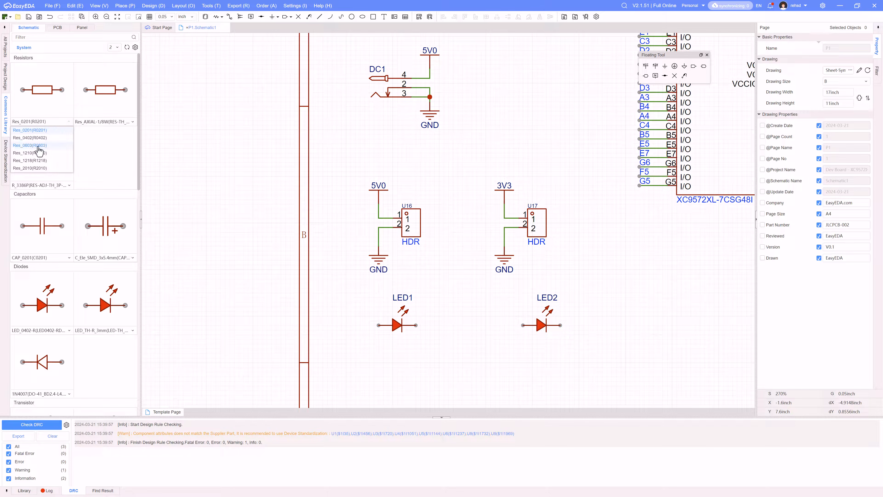
left_click(38, 149)
left_click(41, 90)
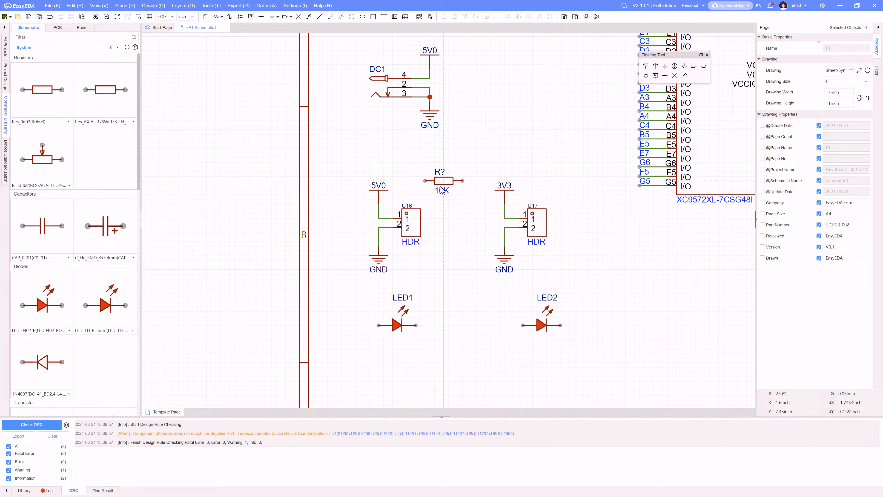
left_click(362, 221)
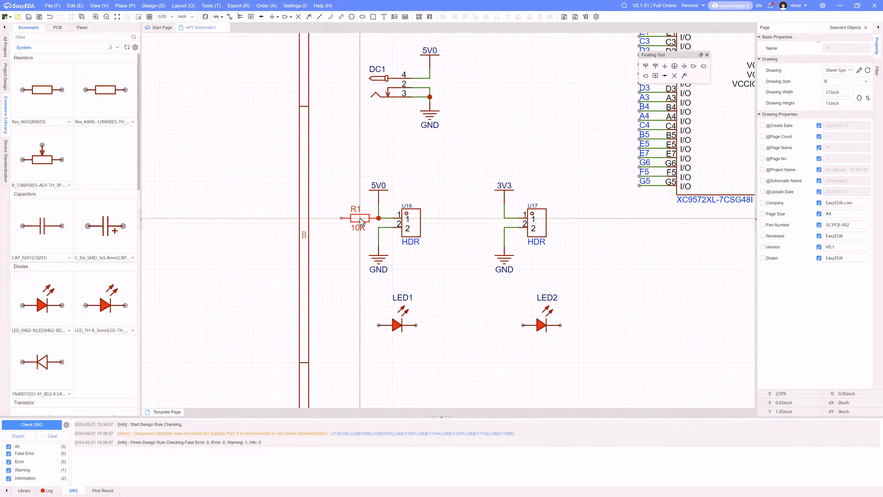
left_click(487, 222)
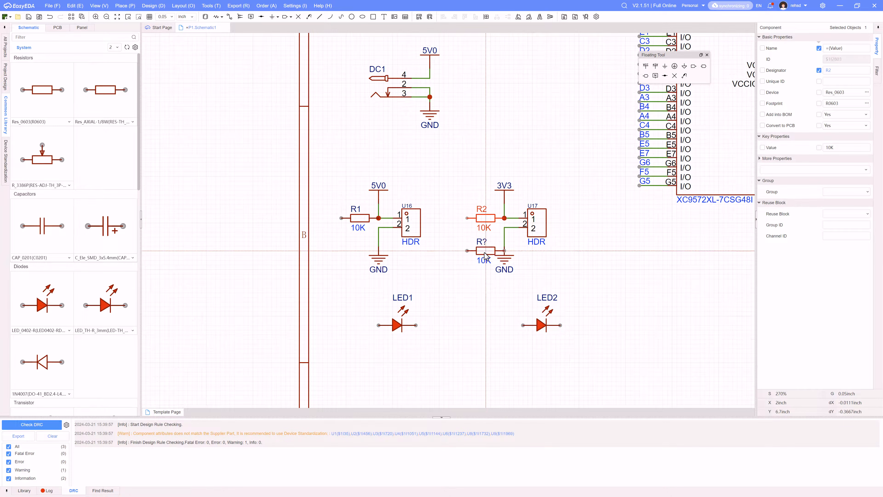
right_click(482, 251)
- Move LED1 and LED2 beside their headers, below the free resistor ends, and rotate both to point downward
left_click_drag(395, 324, 332, 253)
key("space")
key("space")
key("space")
left_click_drag(540, 326, 456, 249)
key("space")
key("space")
key("space")
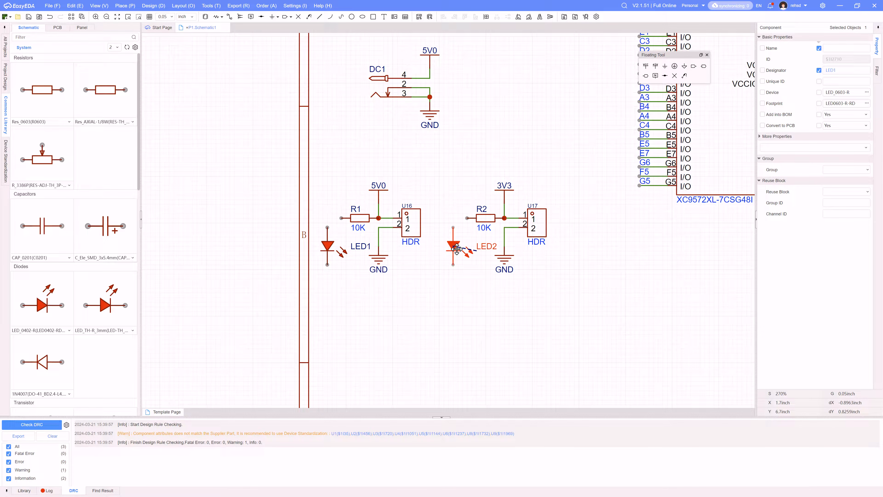
left_click_drag(457, 249, 457, 249)
- Wire each LED between its resistor's free end and its header's ground, lowering both ground flags to meet the wires
key("alt+w")
left_click(453, 227)
left_click(467, 218)
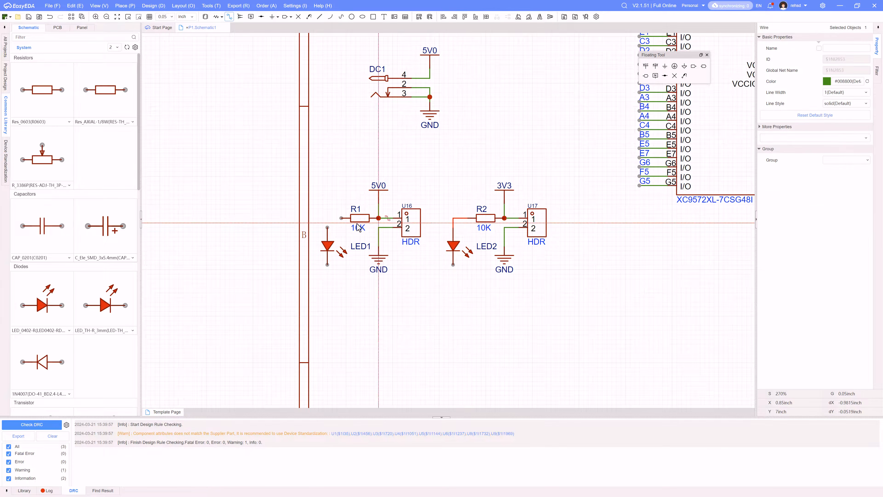
left_click(328, 228)
left_click(341, 218)
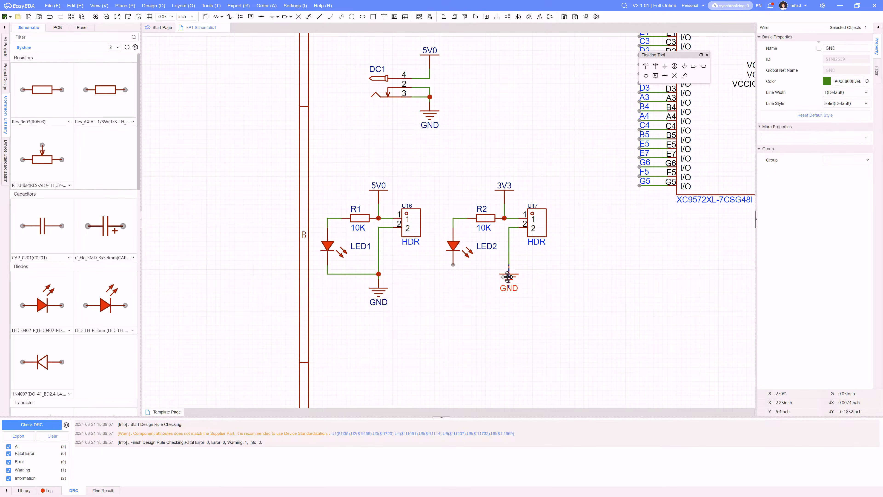
- Set the value of R2 to 660 and the value of R1 to 1K
double_click(486, 230)
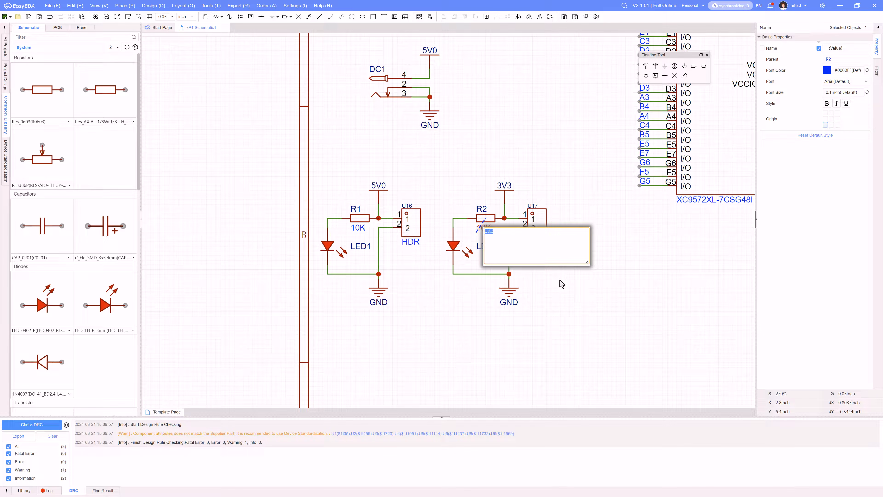
type("1")
type("660")
key("Return")
double_click(363, 230)
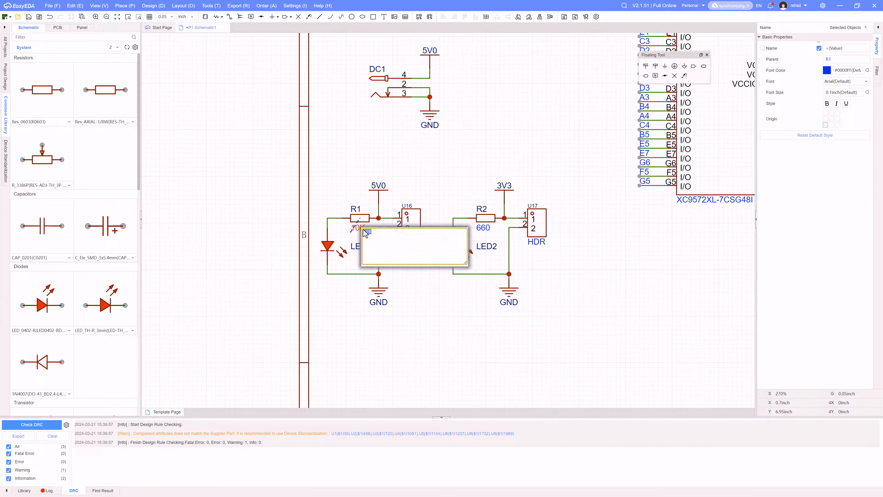
type("1K")
key("Return")
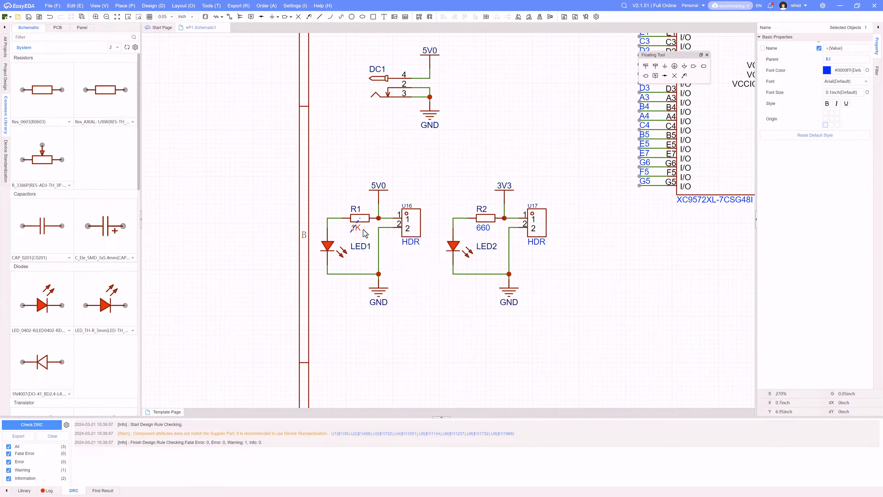
left_click(435, 363)
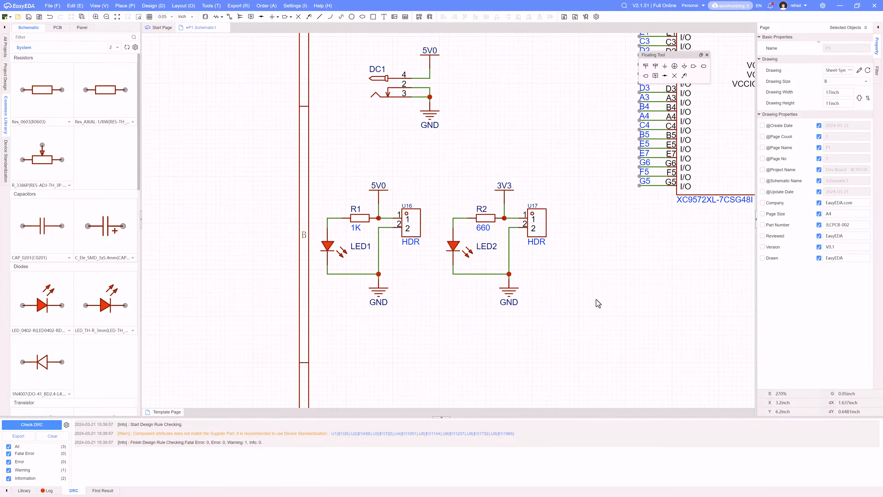
- Move both power header and LED circuits together up and inward, closer beneath the DC jack
scroll(596, 300, "down", 1)
right_click_drag(595, 302, 471, 288)
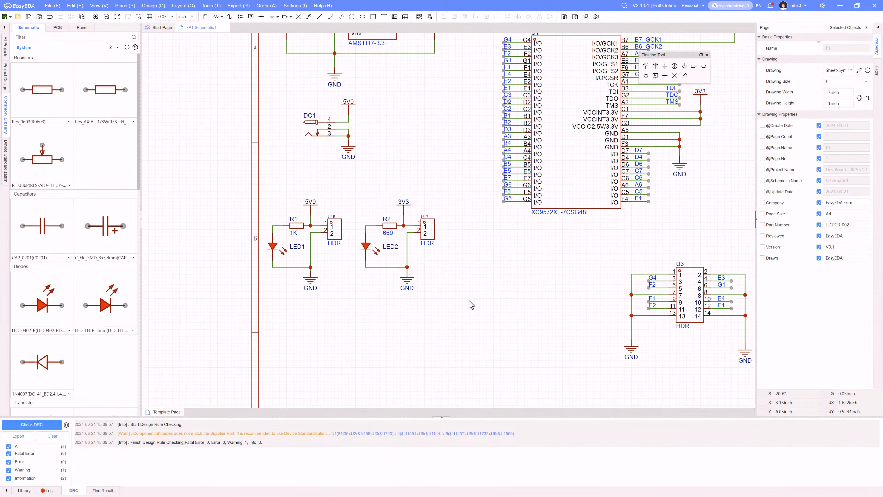
left_click_drag(466, 310, 264, 197)
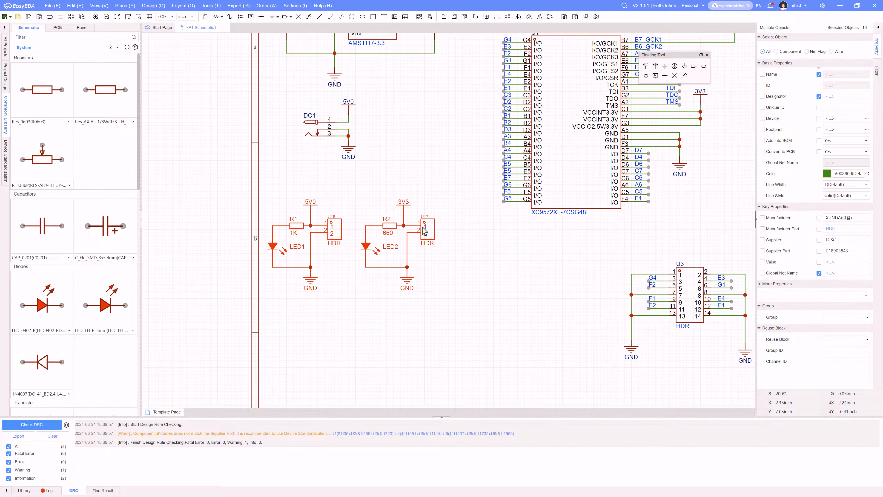
left_click_drag(424, 232, 445, 218)
left_click(484, 306)
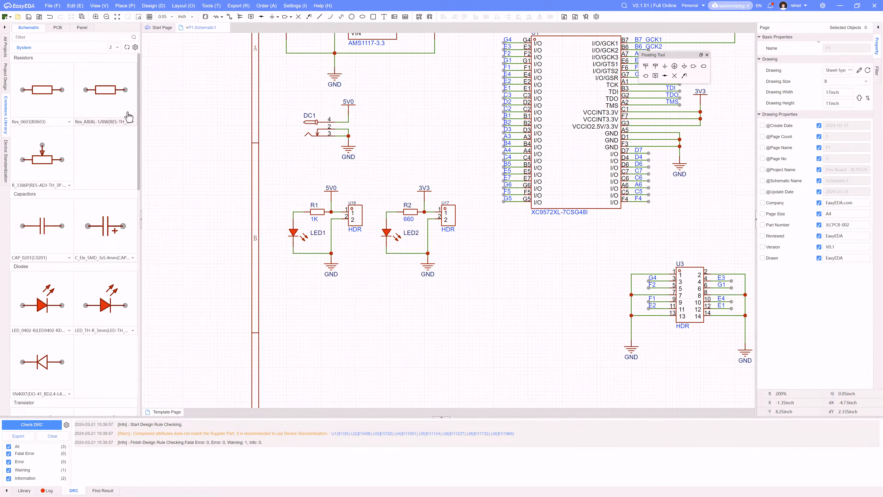
- Save the schematic and rerun the design rule check
left_click(28, 18)
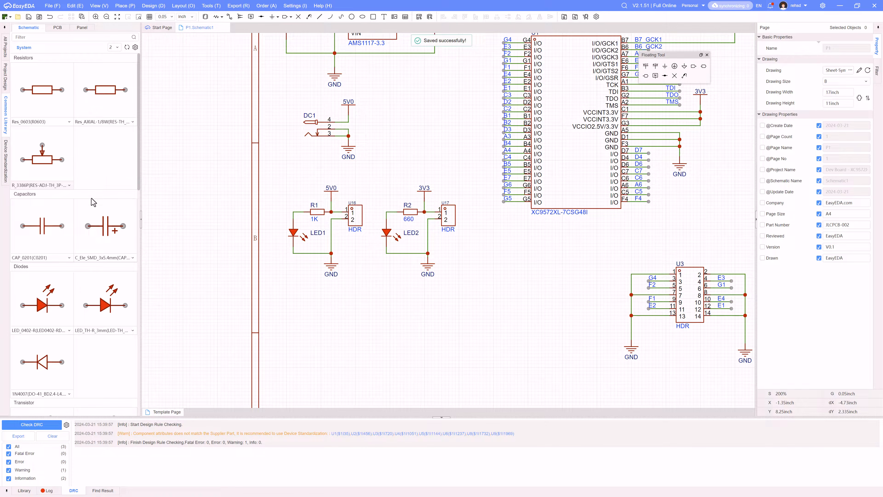
left_click(48, 436)
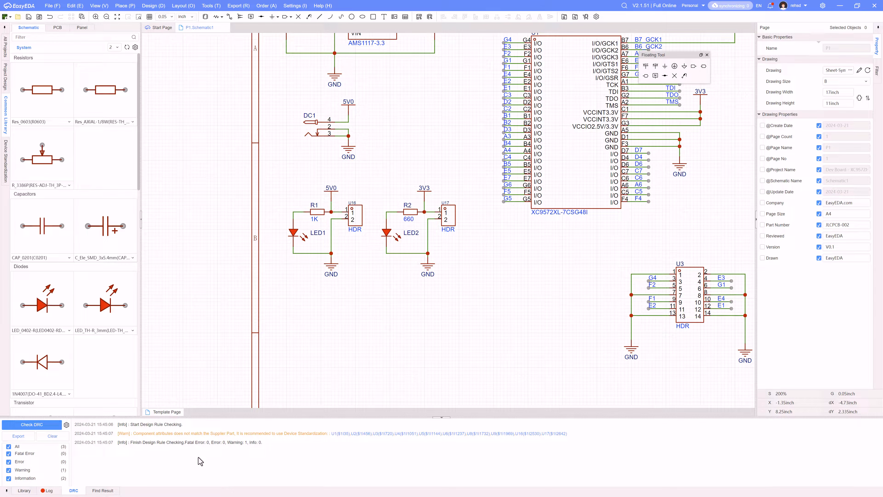
- Convert the schematic to a PCB and apply all the listed component imports
scroll(528, 276, "down", 3)
right_click_drag(525, 286, 420, 294)
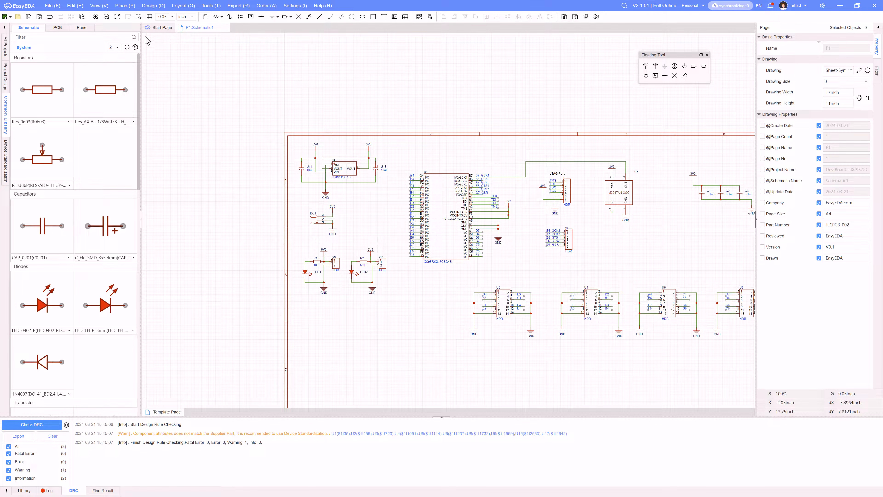
left_click(153, 8)
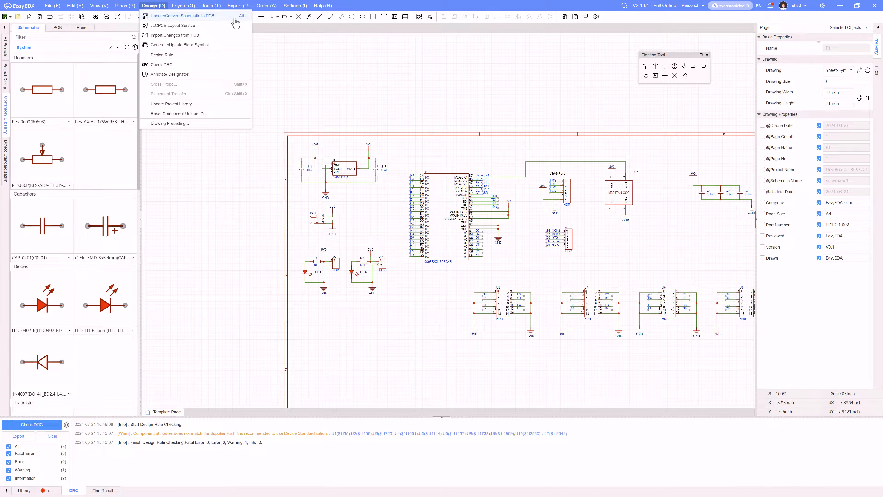
left_click(226, 22)
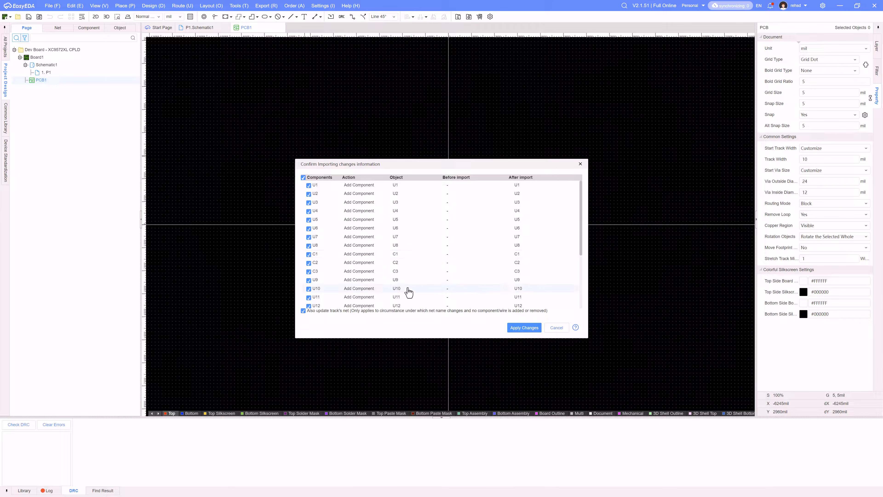
scroll(518, 268, "down", 3)
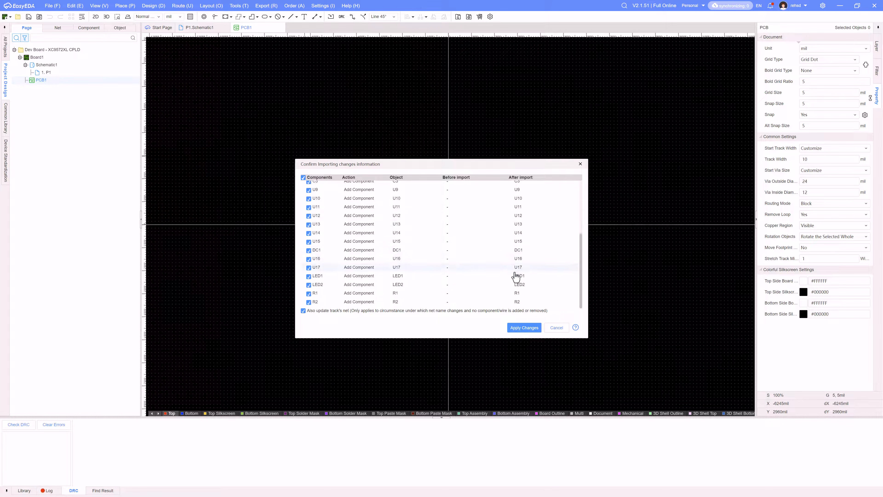
left_click(519, 329)
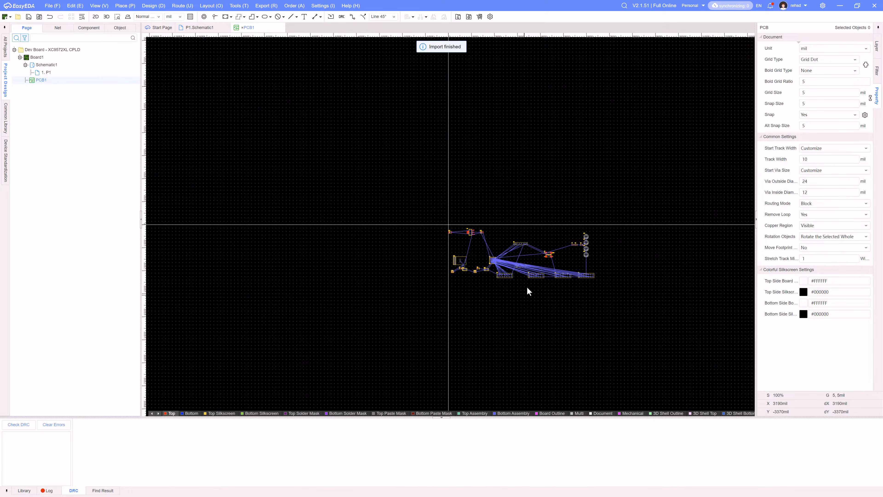
- Move the DC1 jack footprint up and outward, away from the R1, LED1 and U16 footprints
scroll(529, 288, "up", 5)
scroll(528, 283, "down", 3)
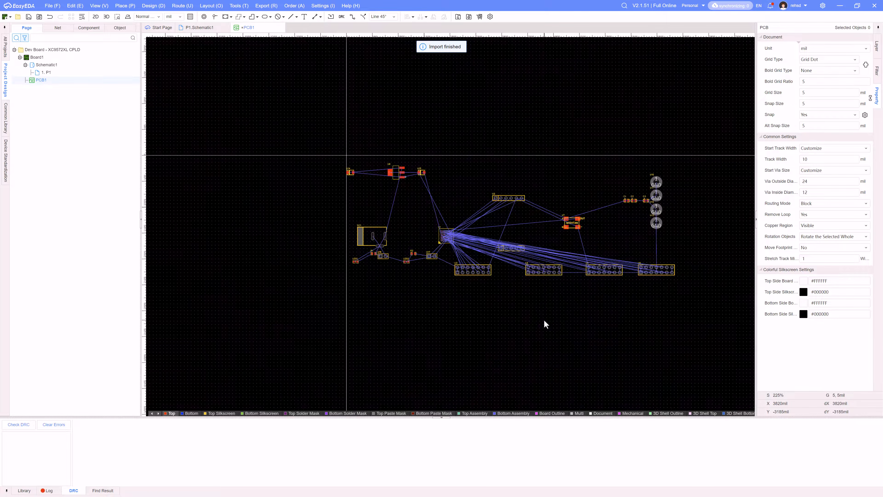
right_click_drag(545, 325, 547, 287)
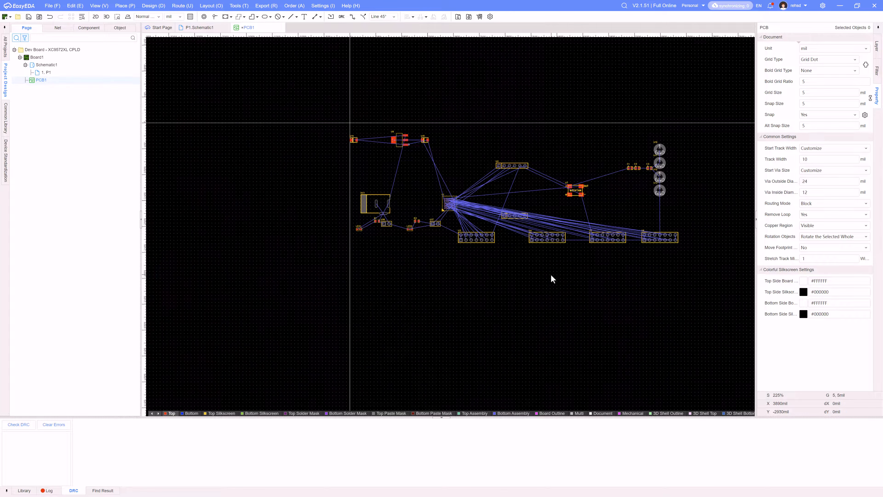
right_click_drag(487, 281, 526, 308)
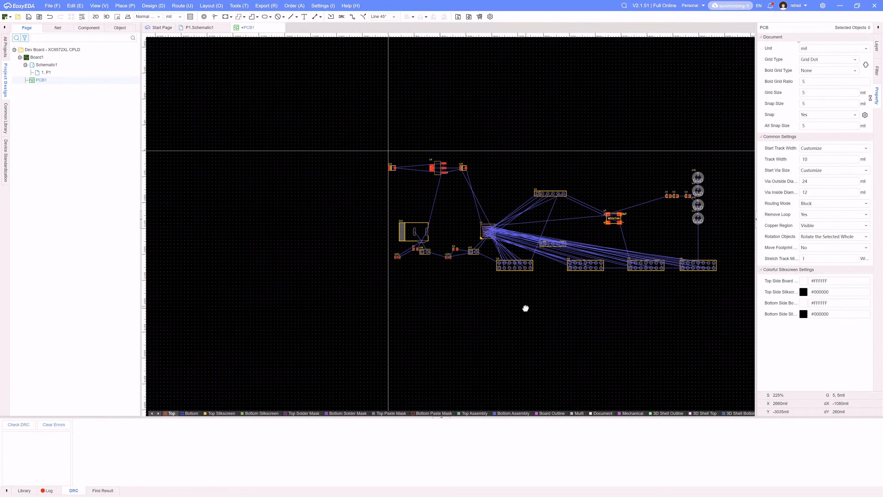
right_click_drag(631, 256, 449, 219)
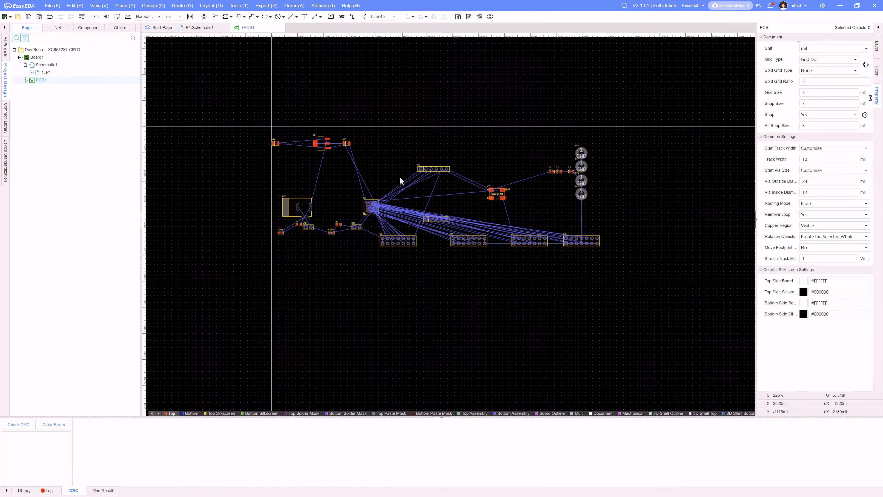
right_click_drag(399, 176, 475, 182)
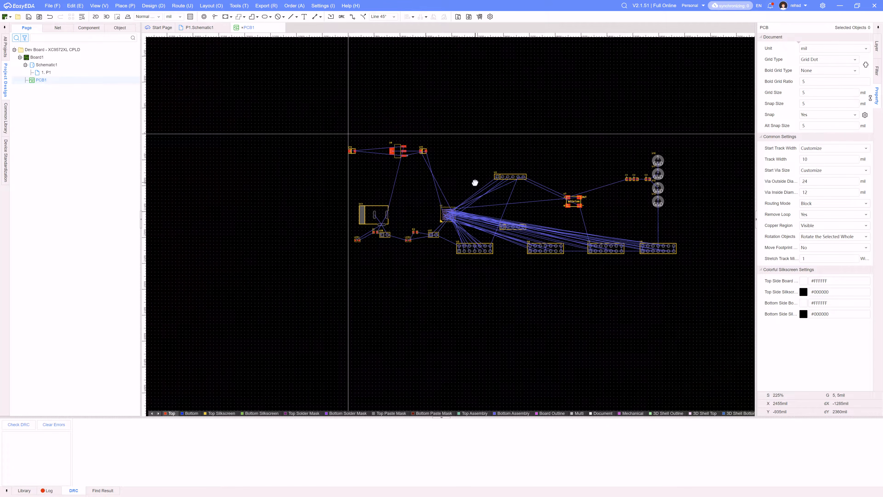
scroll(385, 217, "up", 5)
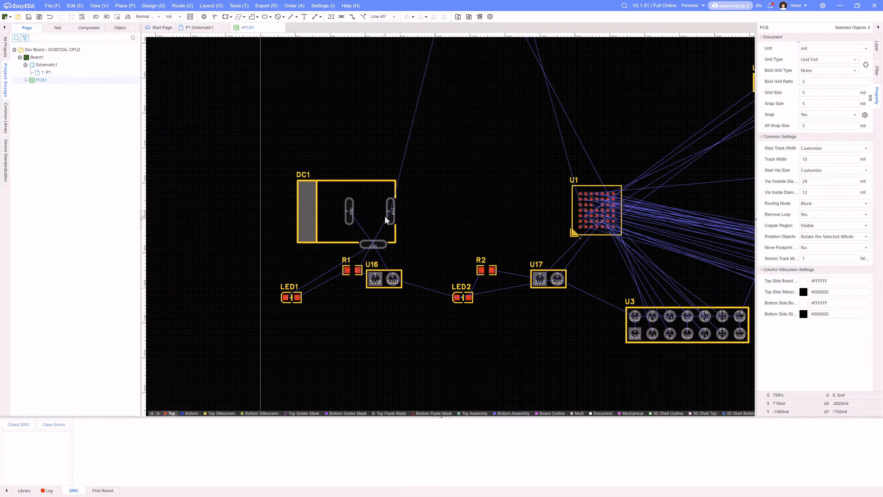
left_click_drag(369, 226, 326, 181)
right_click_drag(448, 202, 535, 192)
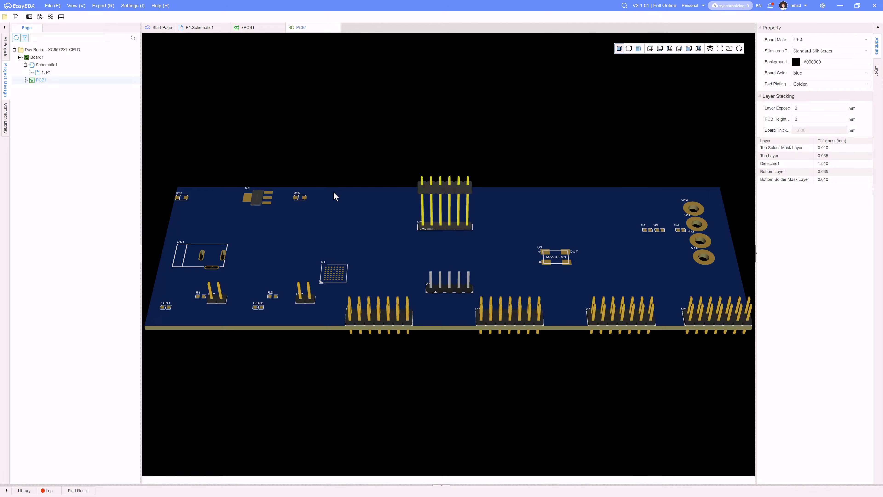
- Inspect the populated board in 3D from several angles, including the jack and pin headers, and close the 3D preview
left_click_drag(260, 240, 306, 272)
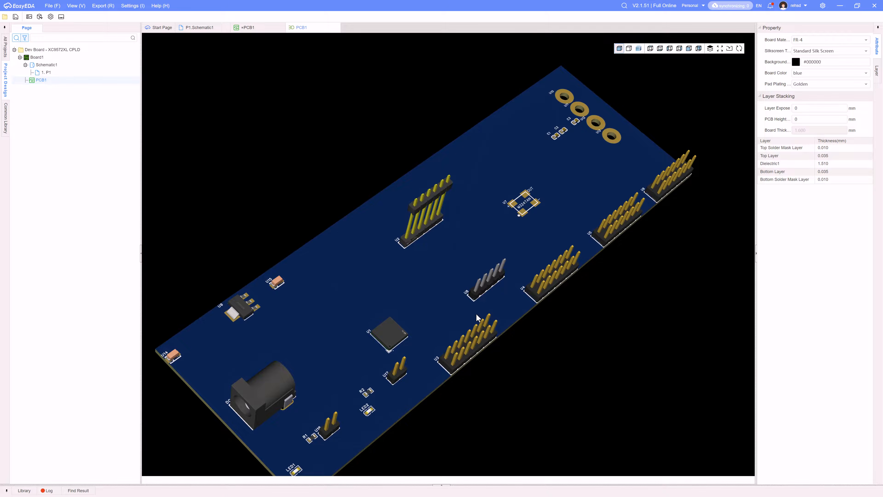
left_click_drag(476, 314, 499, 335)
left_click_drag(646, 205, 659, 254)
left_click_drag(391, 184, 421, 253)
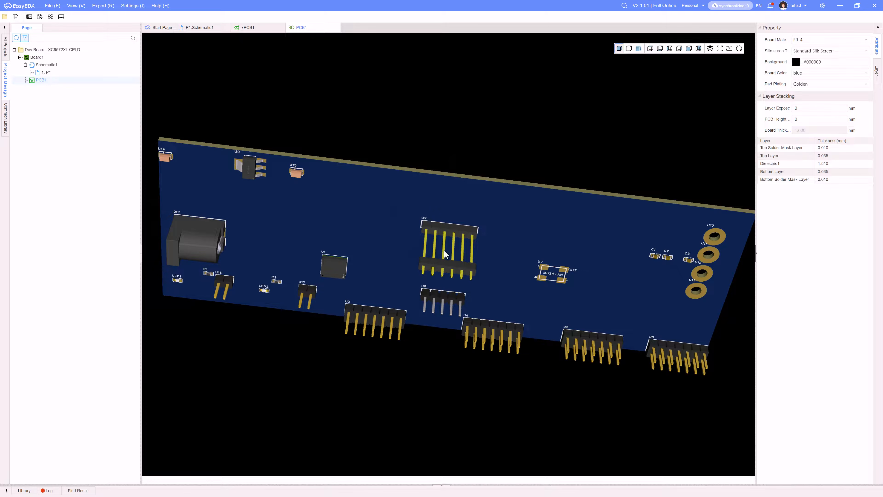
left_click_drag(444, 250, 435, 161)
left_click(336, 29)
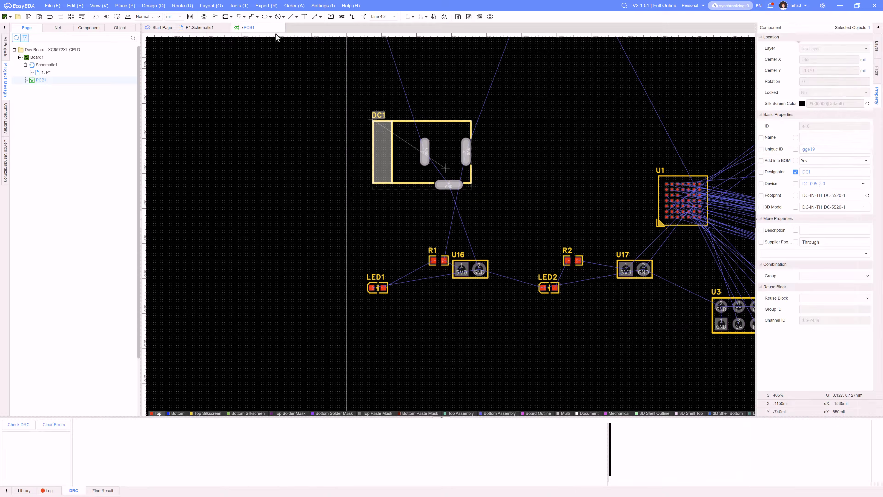
- Save the PCB and return to the schematic, focusing on the six-pin JTAG port header
left_click(29, 17)
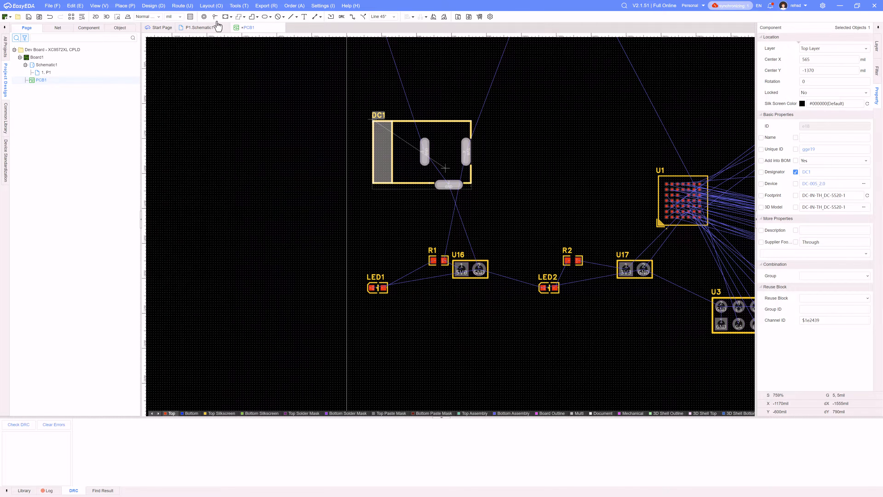
left_click(200, 27)
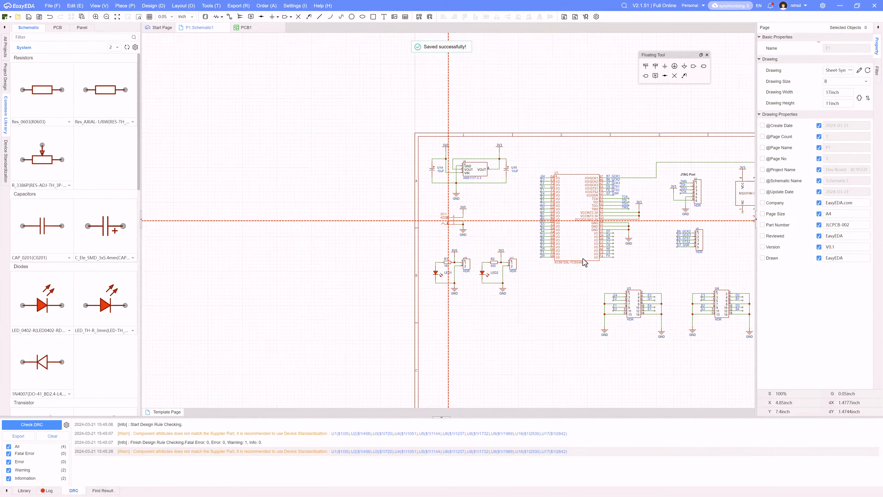
right_click_drag(671, 280, 426, 242)
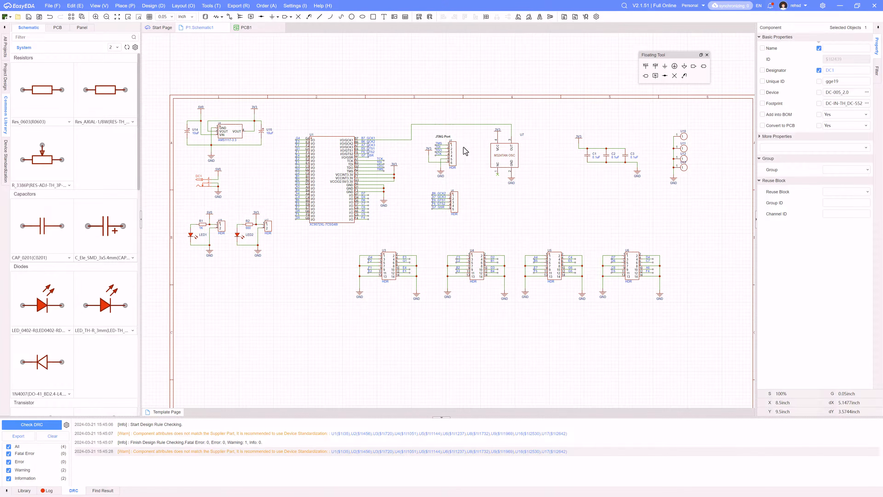
scroll(464, 147, "up", 5)
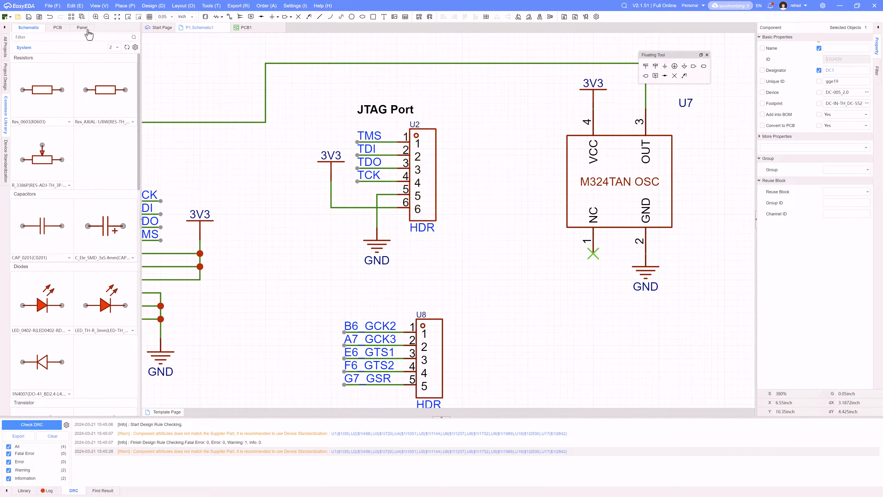
left_click(205, 17)
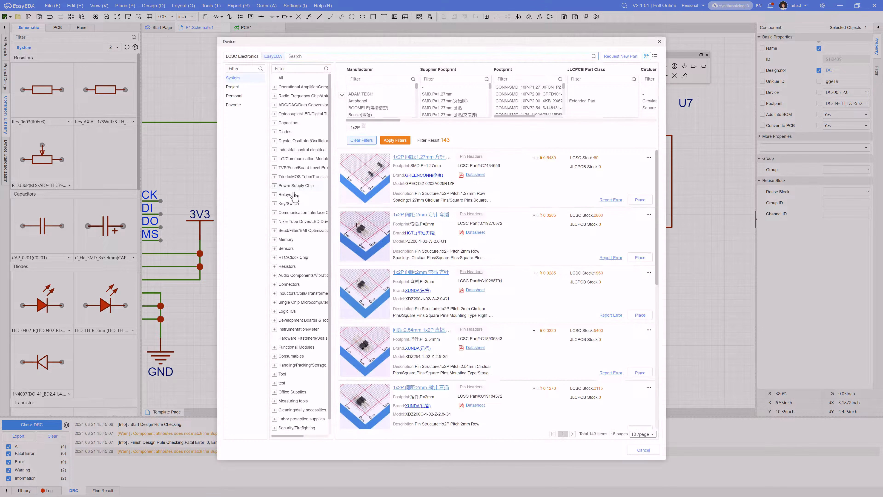
left_click_drag(392, 44, 494, 279)
left_click_drag(575, 78, 690, 53)
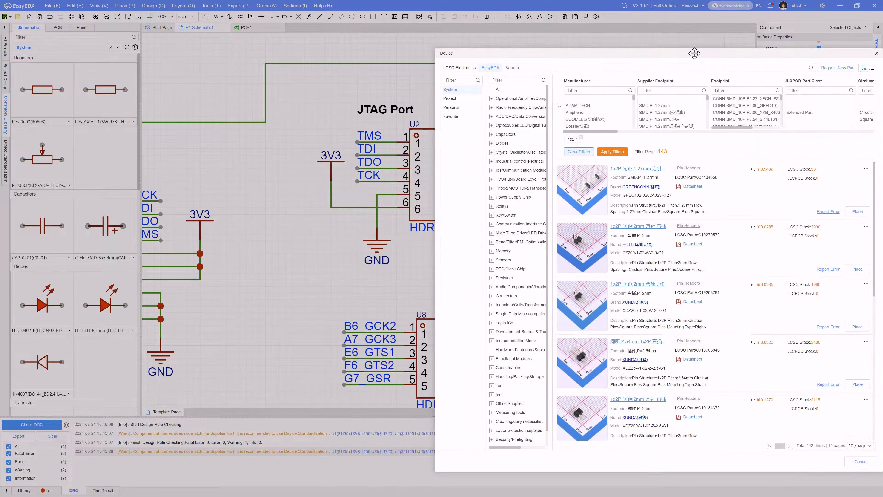
left_click(859, 461)
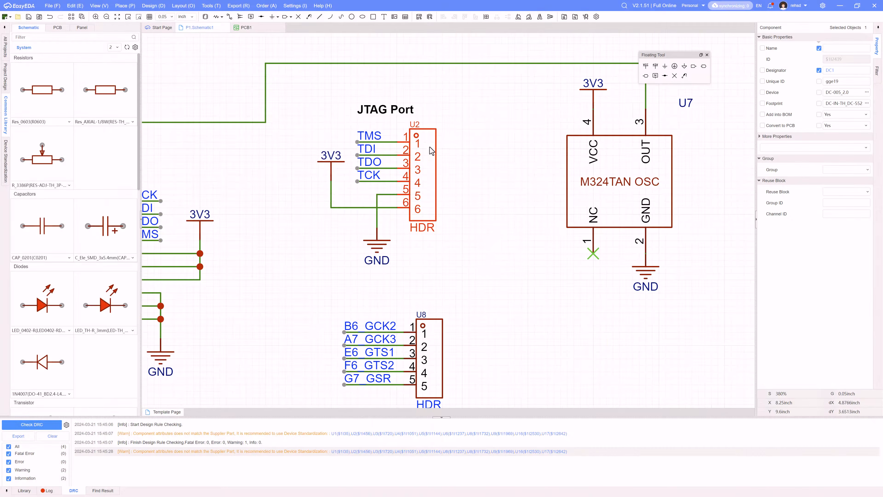
- Update the PCB from the schematic, applying all the listed import changes, including those for header U18
left_click(205, 17)
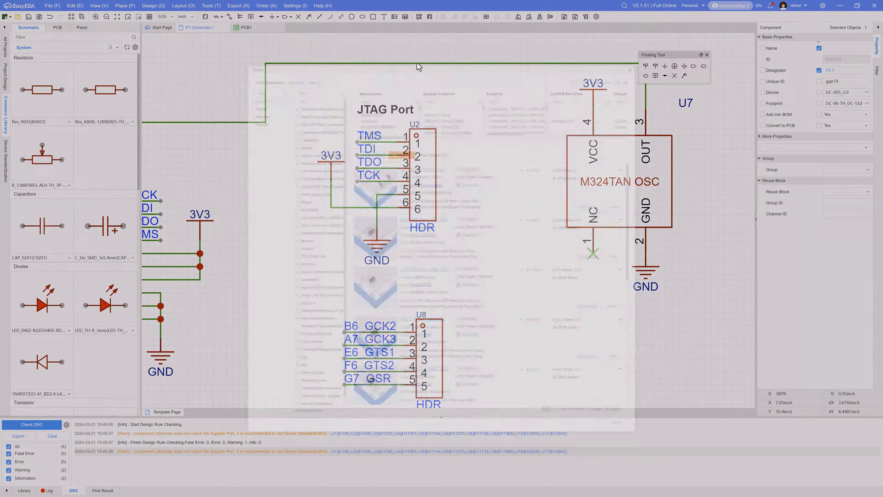
left_click(288, 333)
left_click(303, 400)
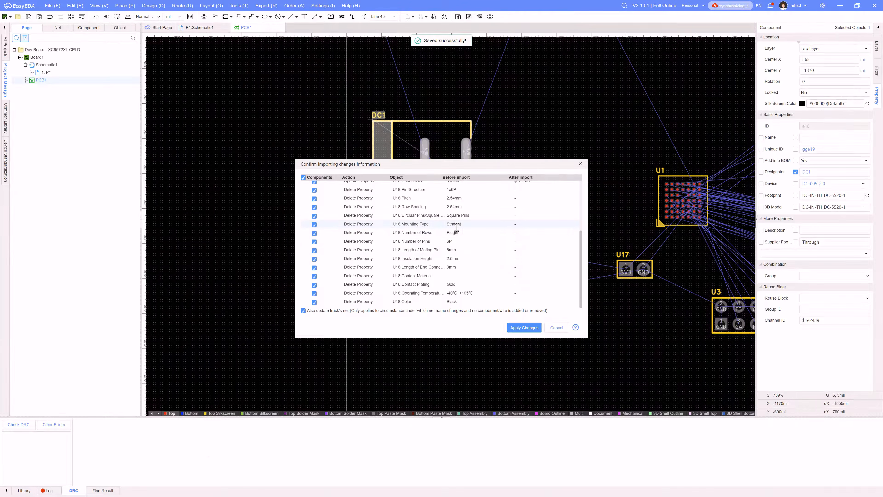
left_click(522, 328)
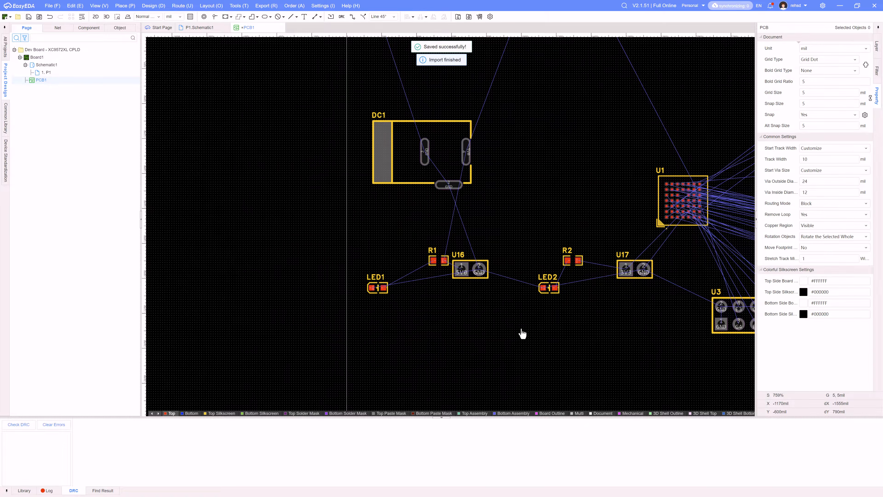
- Inspect the updated board in 3D from an oblique and an overhead angle, and close the 3D preview
scroll(526, 328, "down", 2)
right_click_drag(528, 330, 430, 306)
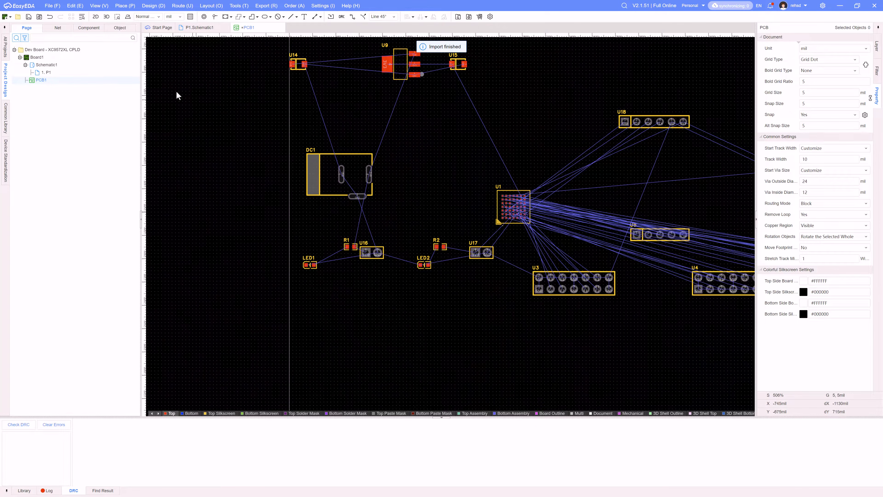
left_click(106, 17)
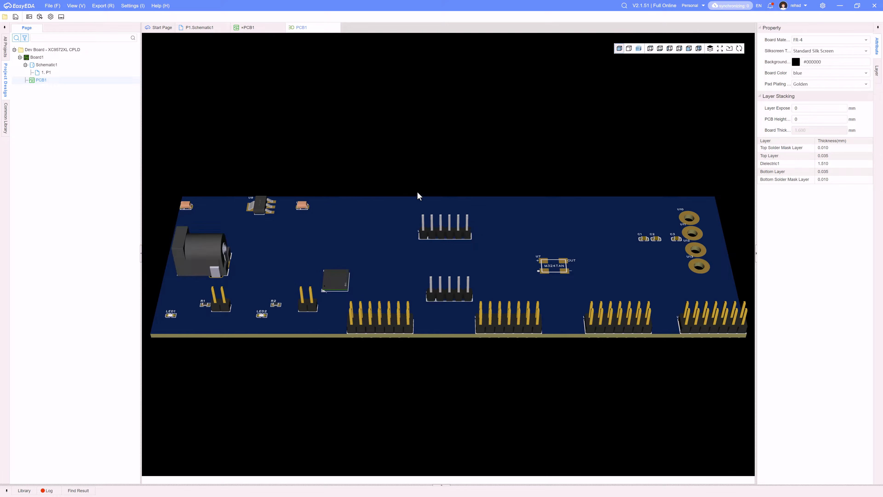
left_click_drag(418, 196, 468, 222)
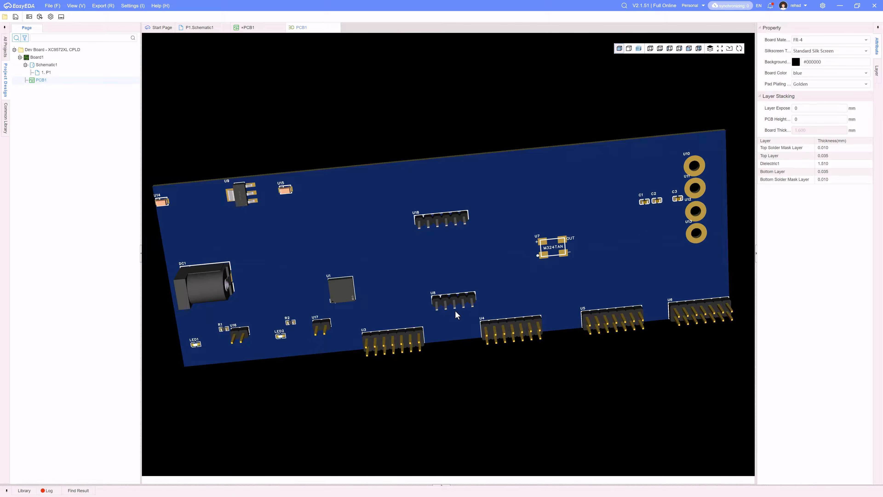
left_click_drag(454, 310, 588, 318)
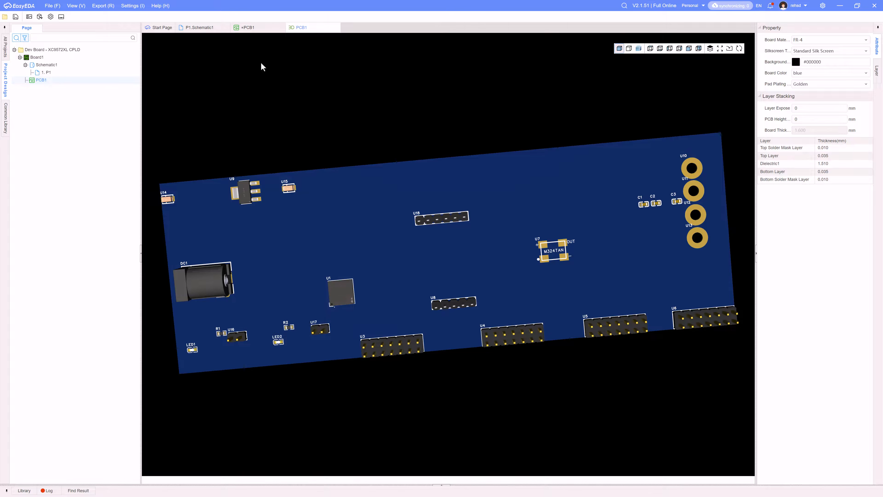
left_click(336, 28)
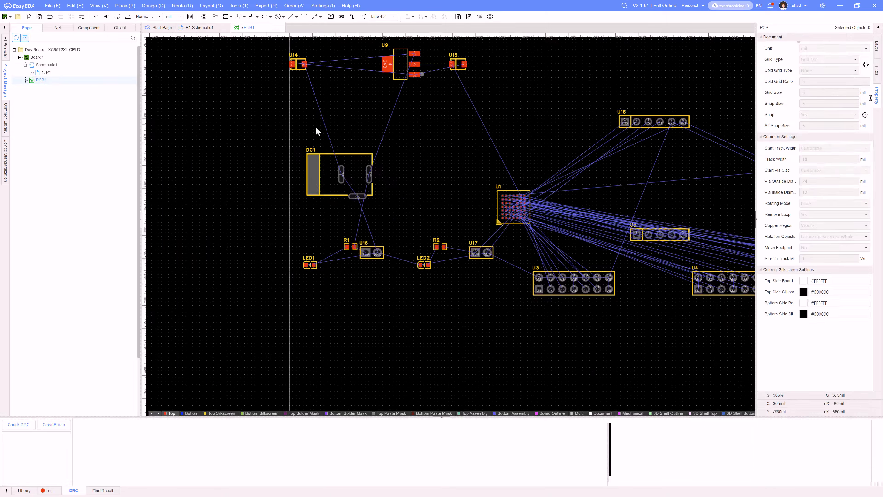
- Move capacitor U14 below capacitor U15 and shift the DC1 jack up toward regulator U9
scroll(431, 212, "down", 2)
right_click_drag(447, 178, 467, 238)
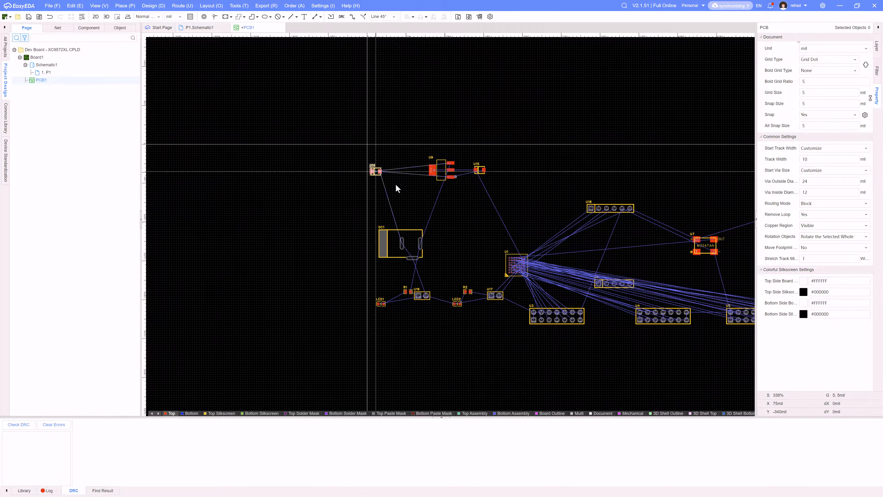
left_click_drag(375, 171, 478, 204)
left_click_drag(405, 244, 409, 214)
right_click_drag(457, 252, 391, 220)
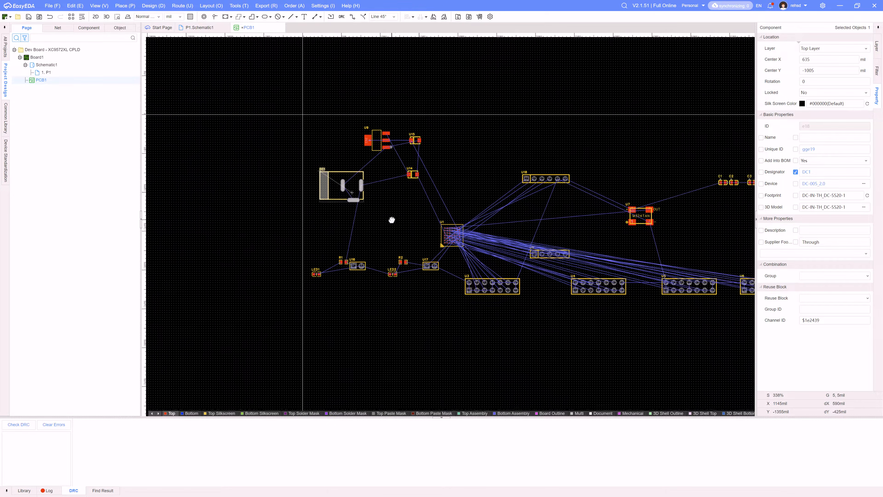
scroll(383, 203, "up", 2)
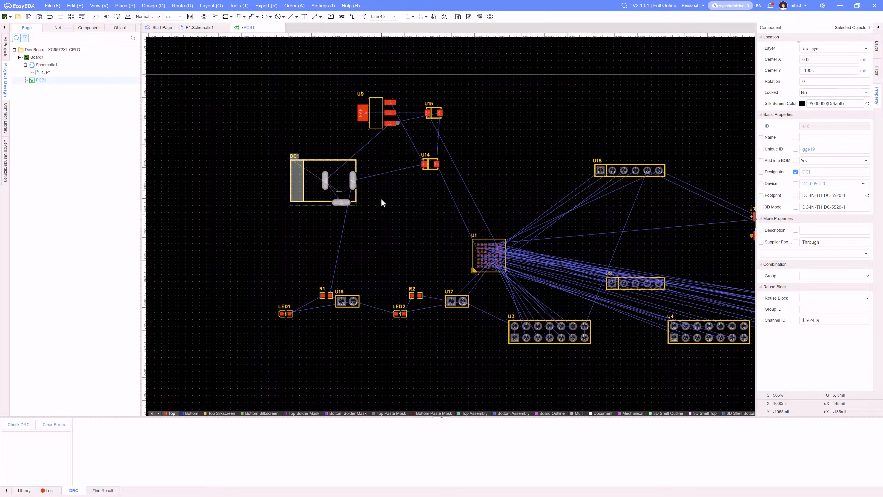
- Rotate regulator U9 to 180° and place it to the right of the DC1 jack, moving capacitor U15 clear to its upper right
key("space")
mouse_move(375, 123)
left_mouse_down()
mouse_move(400, 243)
mouse_move(419, 225)
left_mouse_up()
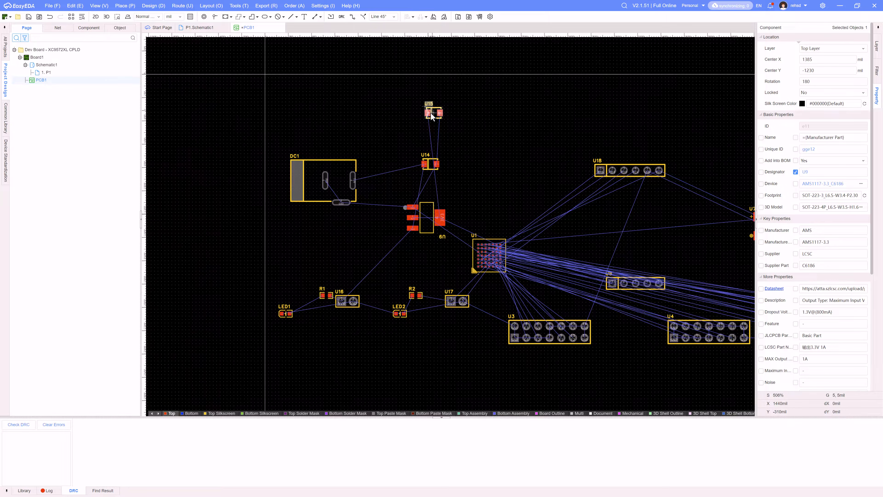
left_click_drag(433, 111, 391, 161)
scroll(404, 207, "up", 4)
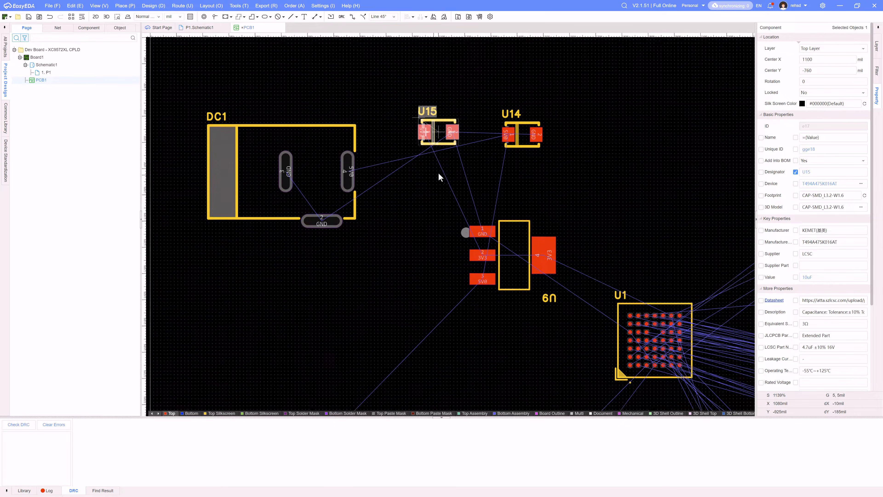
left_click_drag(507, 251, 508, 197)
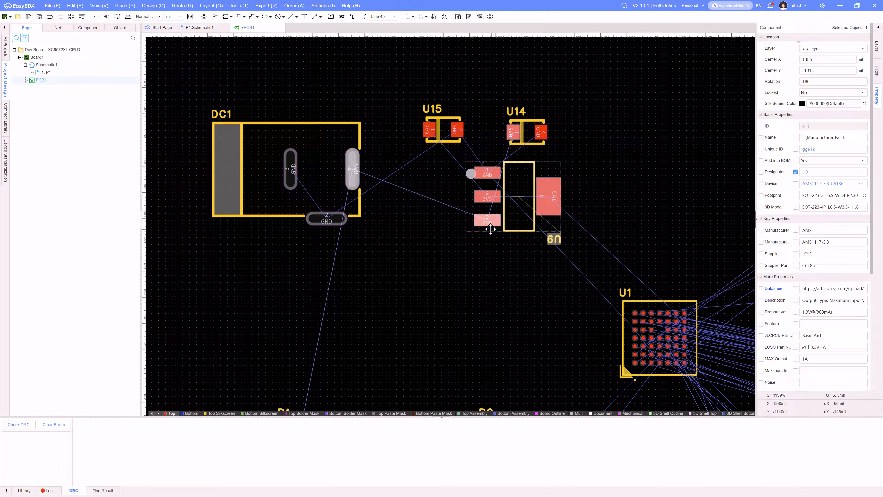
left_click_drag(451, 130, 662, 101)
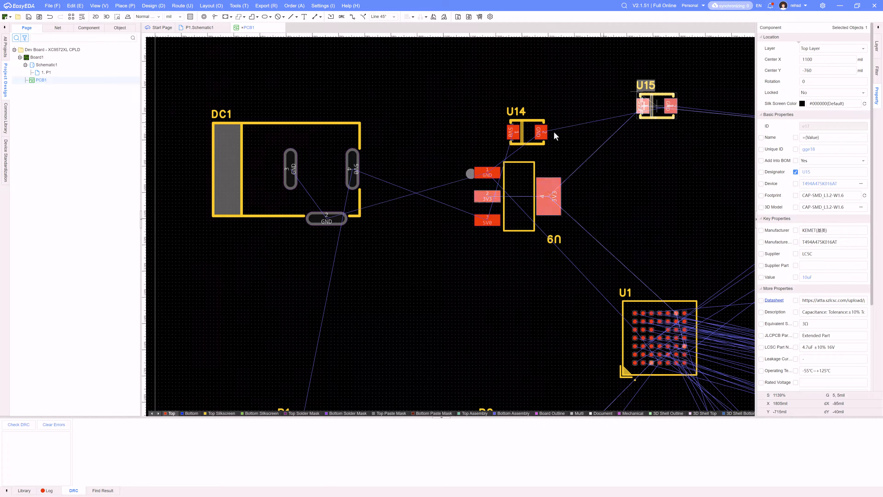
- Rotate capacitor U14 to 270°, align it beside U9's 5V0 pad, and move U14 and U9 closer to the DC1 jack
left_click_drag(529, 134, 434, 365)
scroll(438, 136, "up", 4)
key("space")
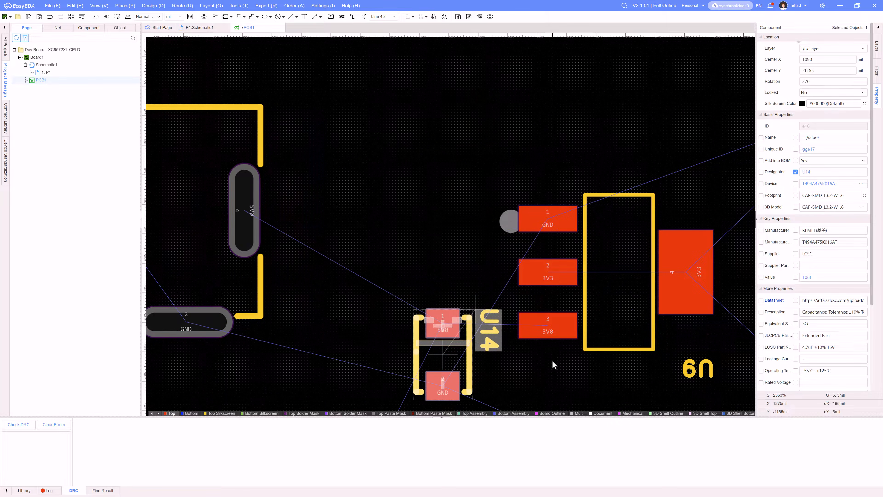
right_click_drag(552, 361, 562, 233)
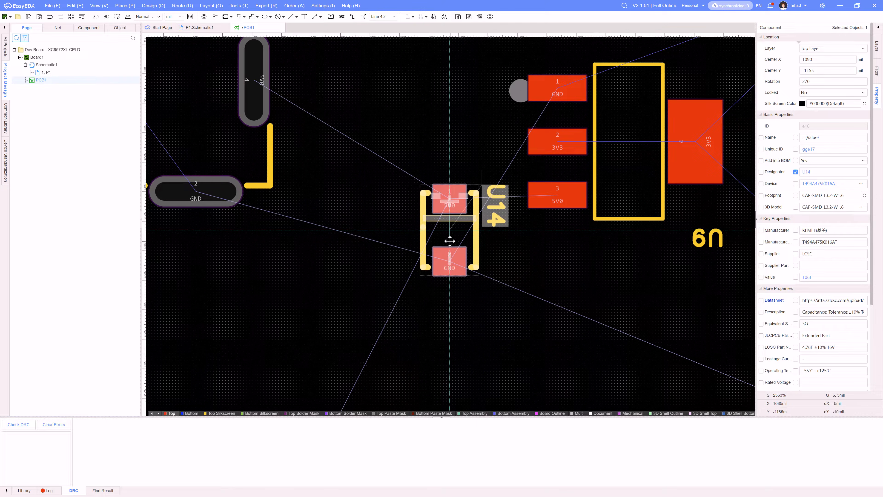
left_click_drag(449, 239, 456, 237)
scroll(346, 240, "down", 2)
scroll(346, 240, "down", 3)
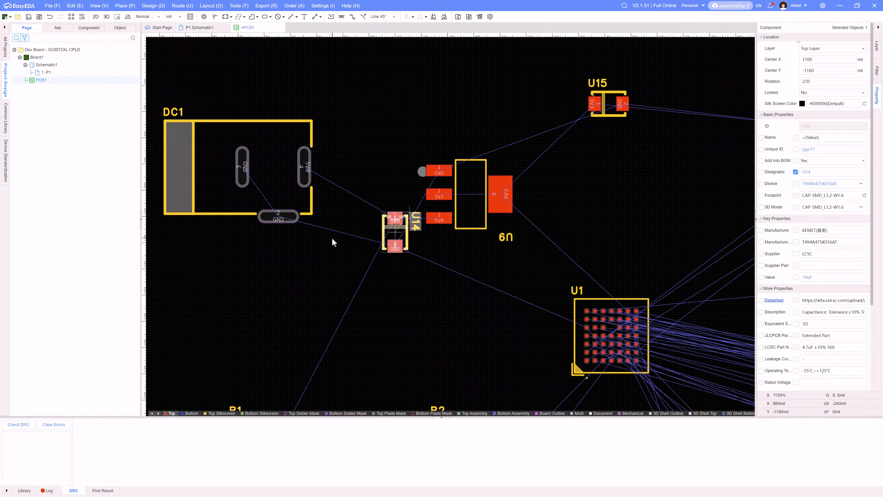
left_click_drag(526, 271, 456, 171)
left_click(597, 184)
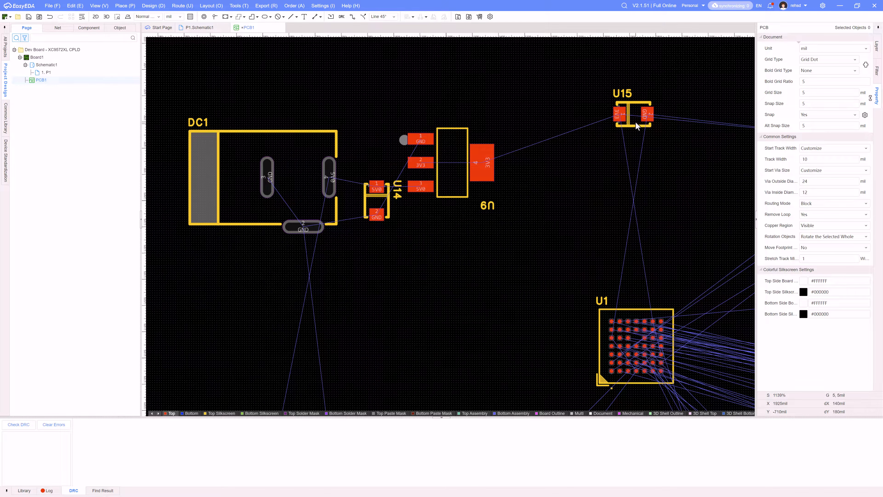
- Rotate capacitor U15 to 270° and place it beside the 3V3 tab of regulator U9
left_click_drag(634, 113, 527, 174)
key("space")
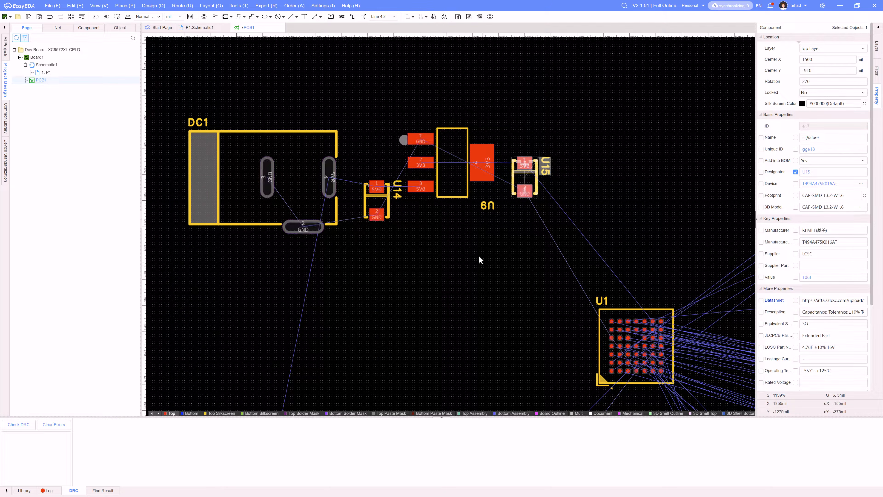
left_click(417, 216)
- Delete the silkscreen designator labels of U14, U9, U15 and DC1
left_click(399, 194)
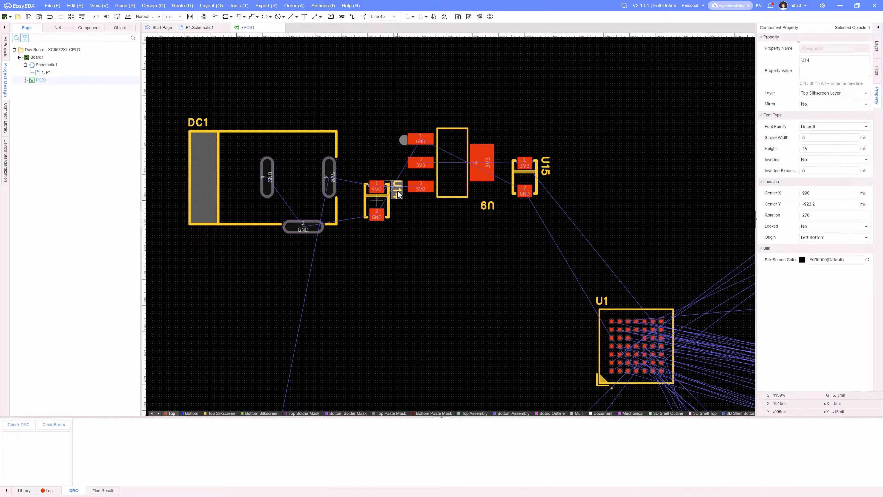
key("Delete")
left_click(486, 208)
key("Delete")
left_click(545, 166)
key("Delete")
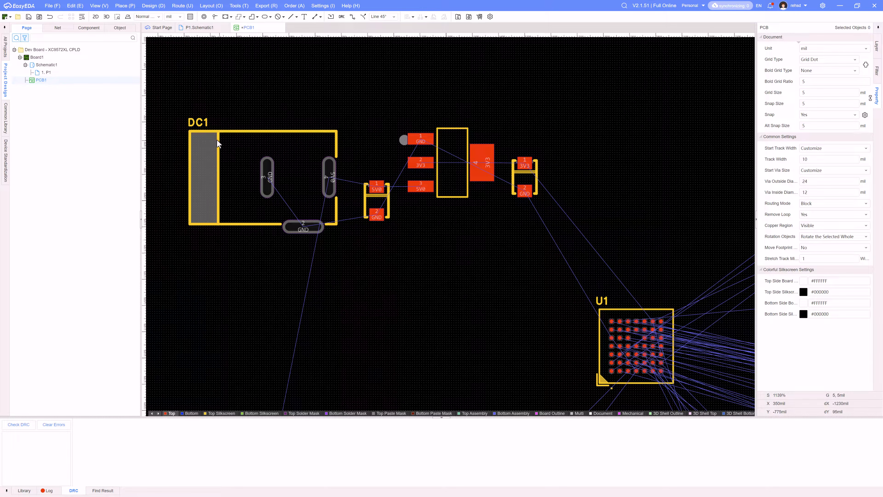
left_click(202, 125)
key("Delete")
- Move the two-pin header U16 from the LED row up to just below capacitor U14
scroll(437, 271, "down", 2)
right_click_drag(435, 231, 417, 161)
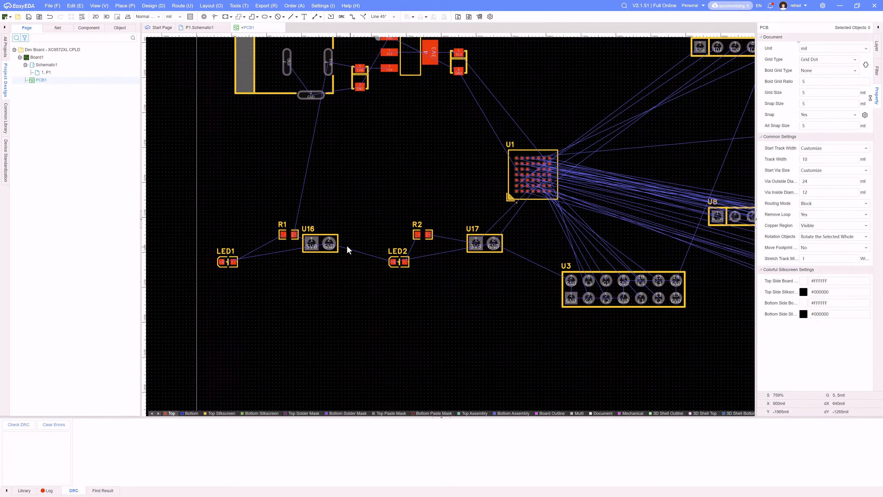
right_click_drag(341, 153, 463, 274)
left_click_drag(441, 365, 472, 253)
scroll(506, 227, "up", 5)
scroll(504, 232, "down", 4)
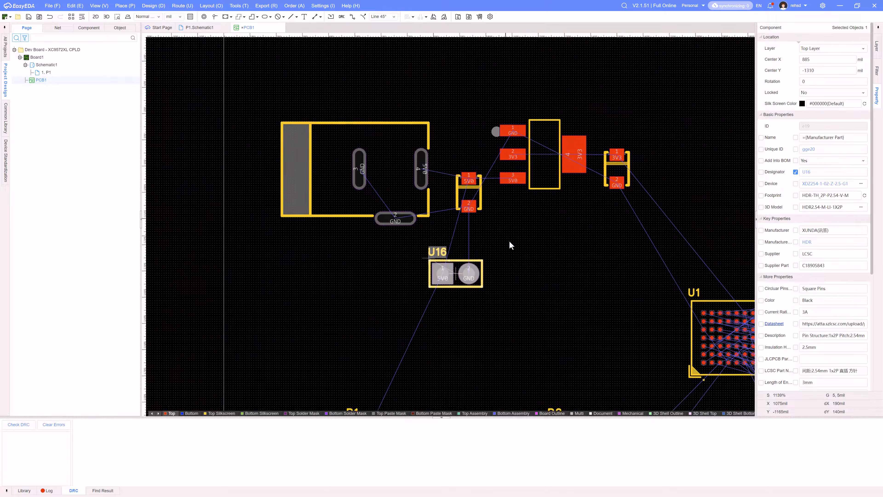
right_click_drag(511, 245, 525, 253)
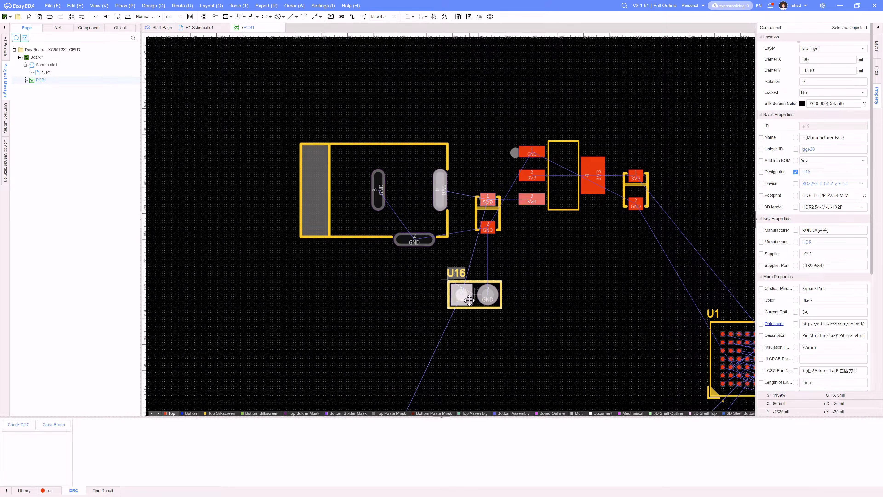
- Place header U16 above capacitor U14, between the DC1 jack and regulator U9, rotated to 90°, and delete its designator label
left_click_drag(468, 298, 463, 113)
key("space")
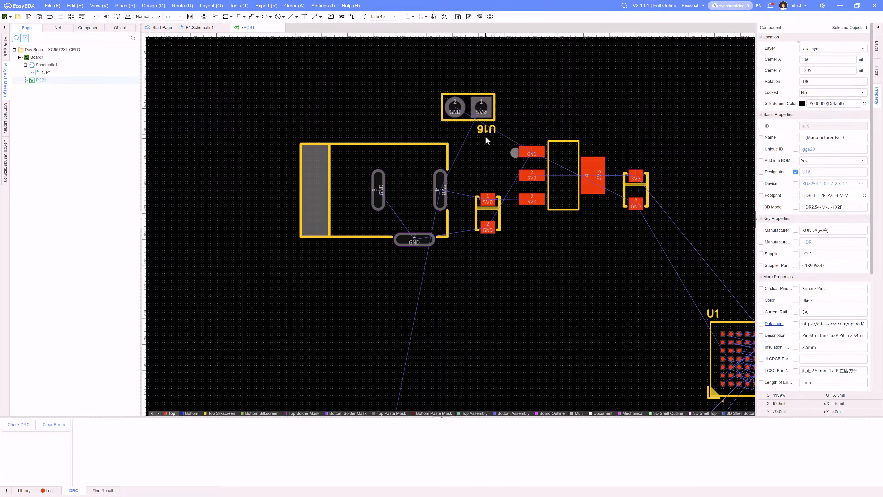
left_click(485, 128)
key("Escape")
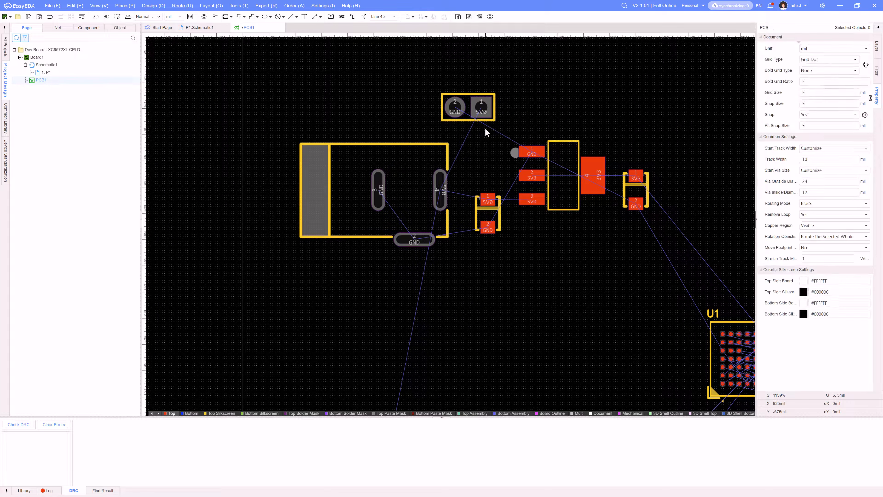
left_click_drag(471, 114, 483, 143)
key("space")
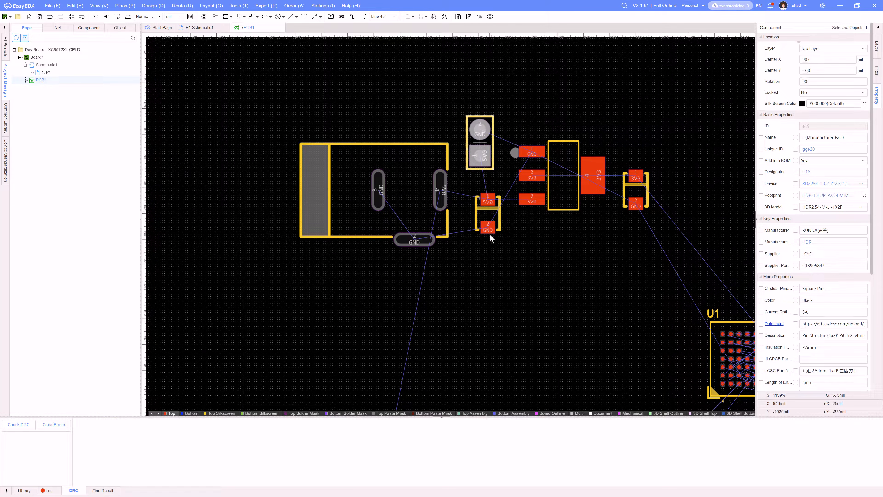
- Shift capacitor U14 slightly towards the DC jack and lower header U16 to sit directly above it in the same column
left_click_drag(490, 227, 483, 228)
left_click_drag(479, 158, 481, 171)
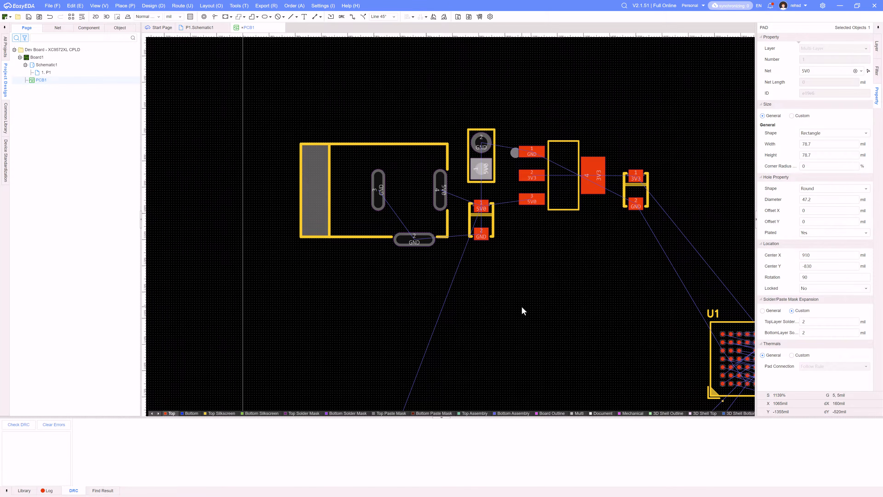
- Place resistor R1 below the 5V0 pad of regulator U9, rotated to 90° at X 1090, Y -1085 mil, and delete its designator label
scroll(522, 307, "down", 3)
right_click_drag(458, 246, 453, 293)
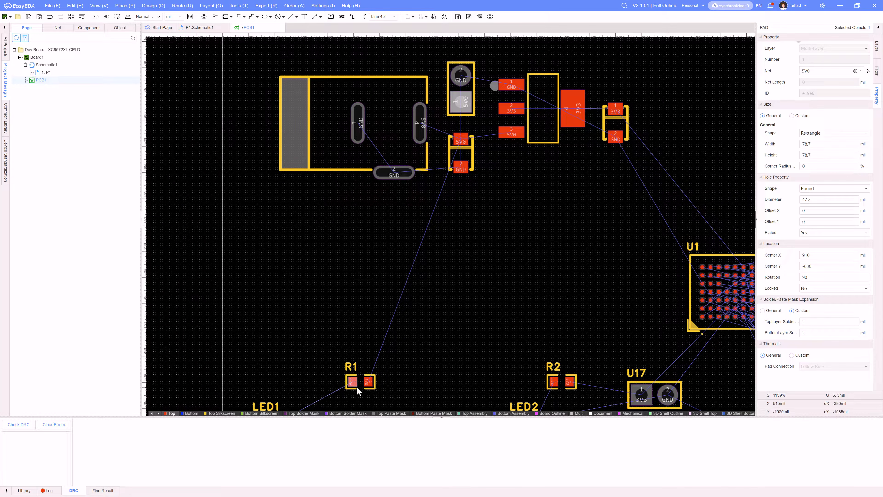
left_click_drag(359, 380, 504, 167)
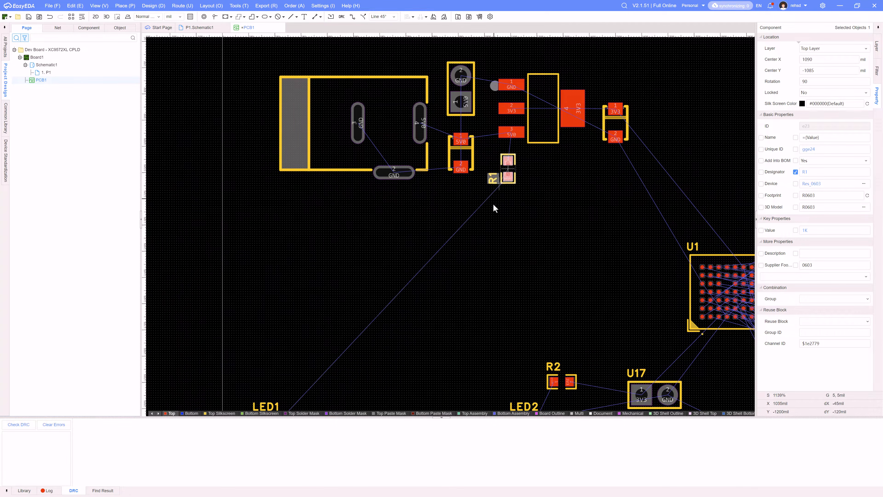
left_click(493, 204)
left_click(491, 182)
key("Delete")
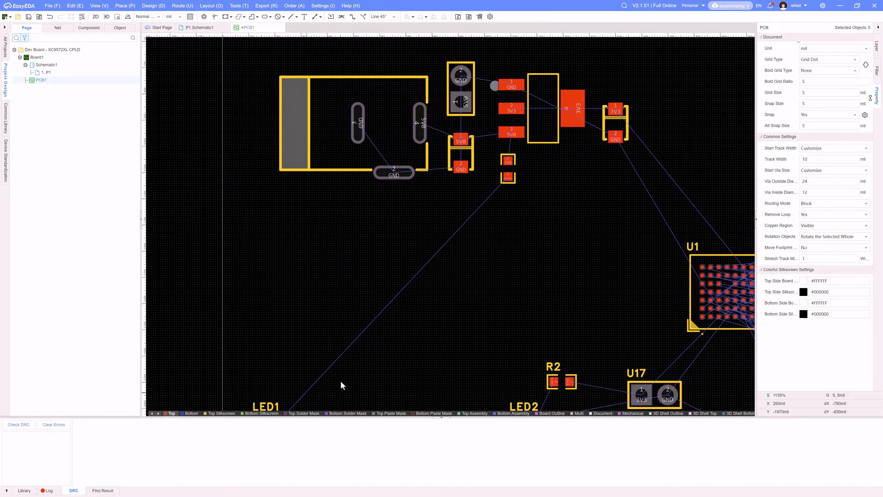
- Place LED1 directly below resistor R1, rotated to 90°, and delete its designator label
scroll(402, 329, "down", 4)
left_click_drag(294, 328, 531, 161)
scroll(552, 150, "up", 1)
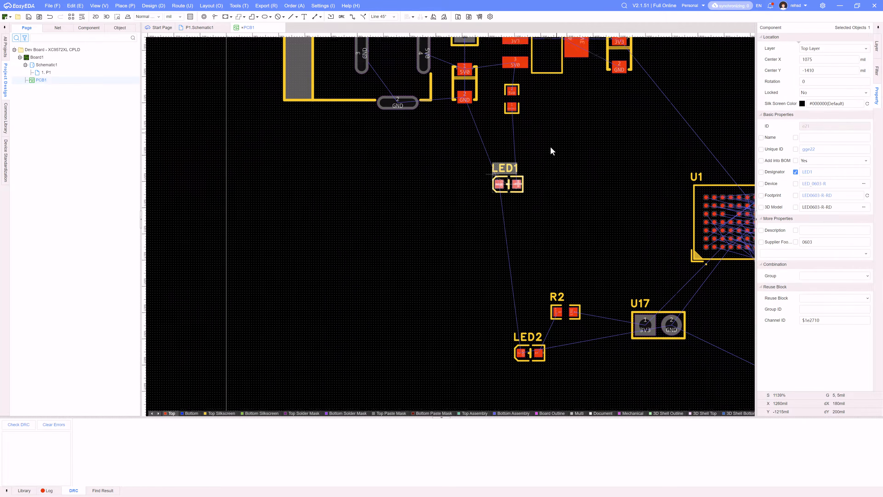
scroll(552, 150, "up", 5)
scroll(473, 227, "down", 7)
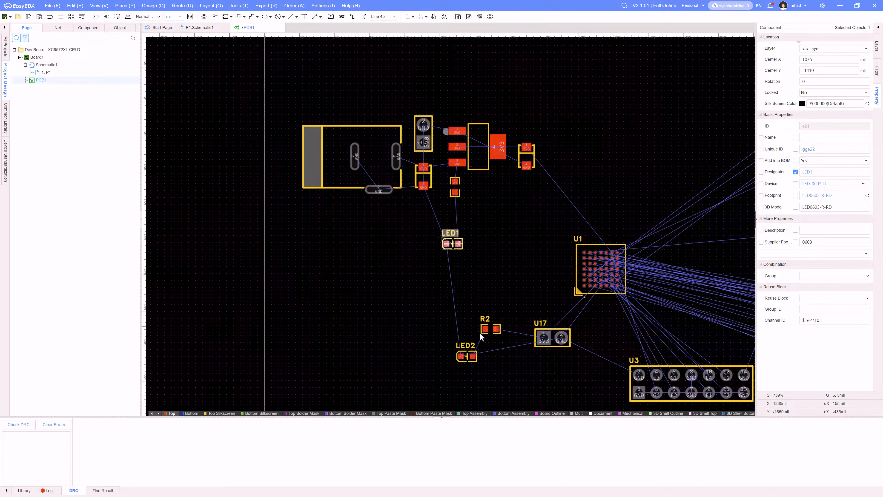
scroll(443, 235, "up", 6)
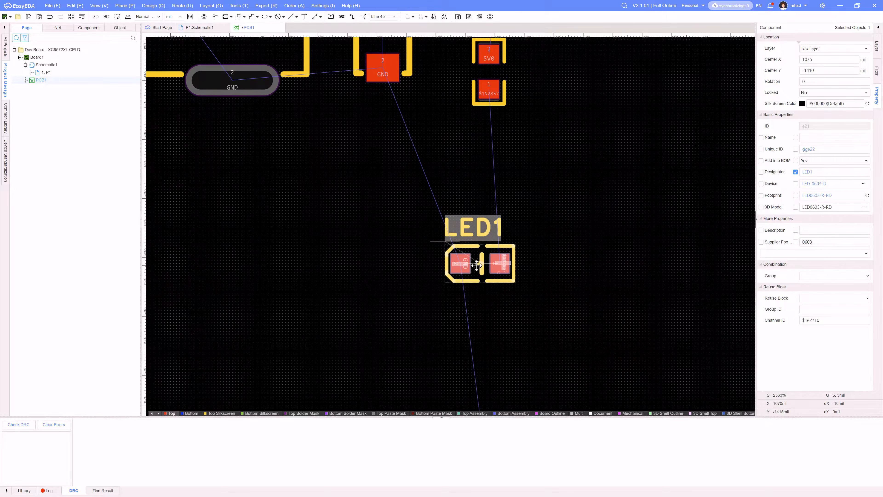
key("space")
left_click_drag(480, 263, 490, 154)
left_click(414, 231)
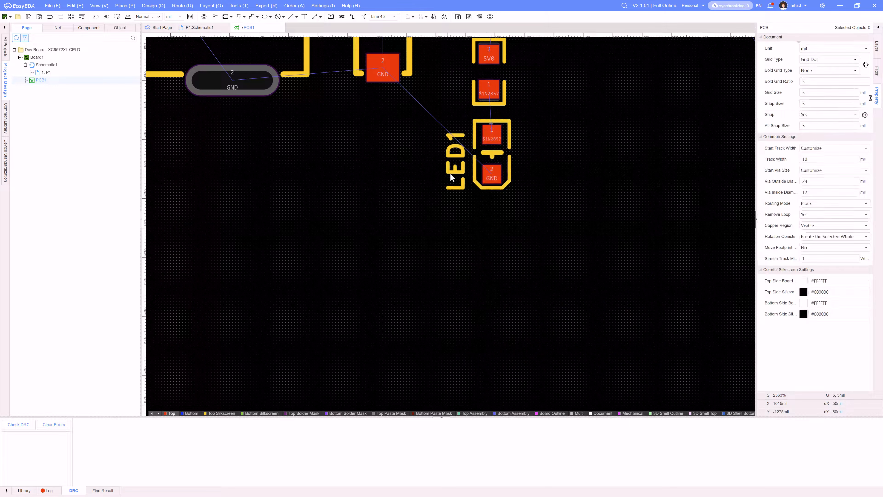
left_click(457, 166)
key("Delete")
- Move resistor R2 and LED2 into a vertical column below capacitor U15, each rotated to 90°
scroll(458, 179, "down", 2)
scroll(458, 179, "down", 1)
right_click_drag(447, 189, 387, 223)
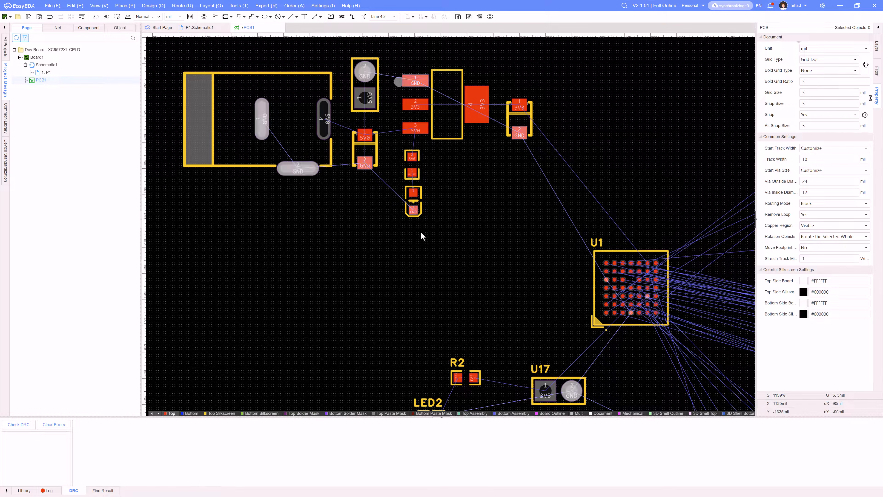
mouse_move(440, 280)
right_mouse_down()
mouse_move(414, 242)
mouse_move(376, 255)
mouse_move(379, 176)
mouse_move(379, 219)
right_mouse_up()
left_click_drag(414, 316, 462, 111)
key("space")
left_click_drag(370, 346, 460, 160)
key("space")
- Place header U17 upright beside capacitor U15, on the side away from the regulator, and delete its designator label
right_click_drag(471, 222, 426, 298)
left_click_drag(469, 401, 448, 122)
key("space")
left_click(448, 125)
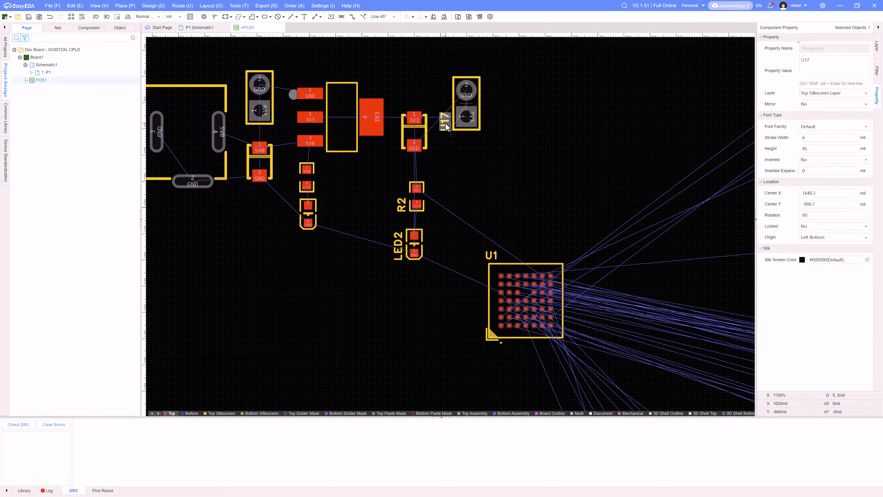
right_click_drag(529, 170, 619, 182)
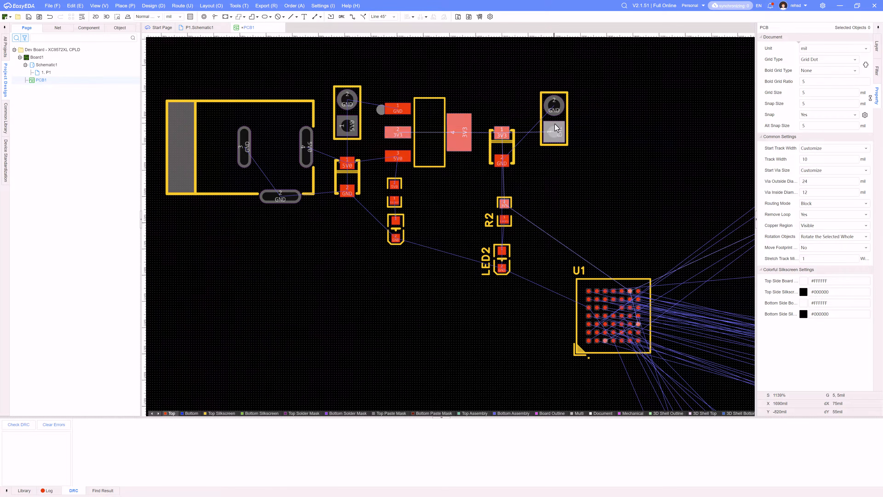
left_click_drag(555, 123, 554, 120)
- Turn headers U16 and U17 by 180° to 270°, so their GND pins sit below the supply pins
right_click_drag(584, 183, 626, 205)
left_click_drag(390, 145, 390, 120)
key("space")
key("space")
left_click_drag(597, 136, 593, 133)
key("space")
key("space")
right_click_drag(598, 195, 578, 171)
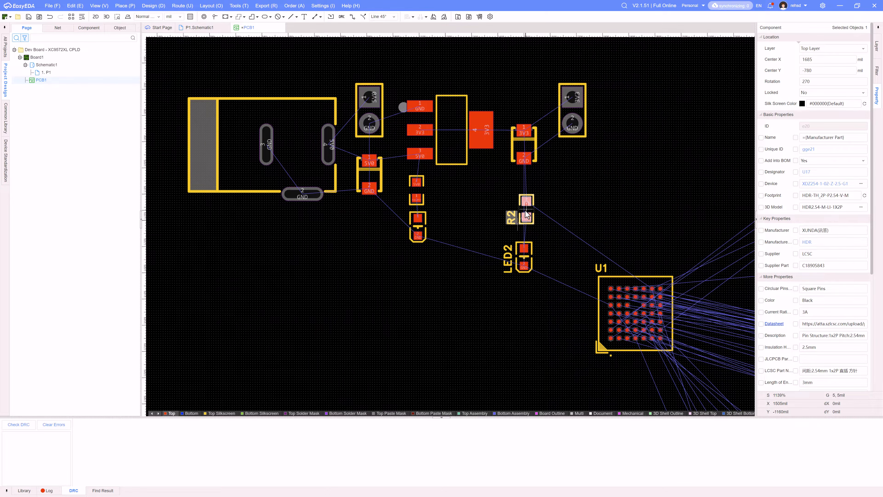
- Delete R2's designator label and centre R2 just below capacitor U15 at X 1500, Y -1085 mil
scroll(525, 211, "up", 5)
left_click(512, 219)
key("Delete")
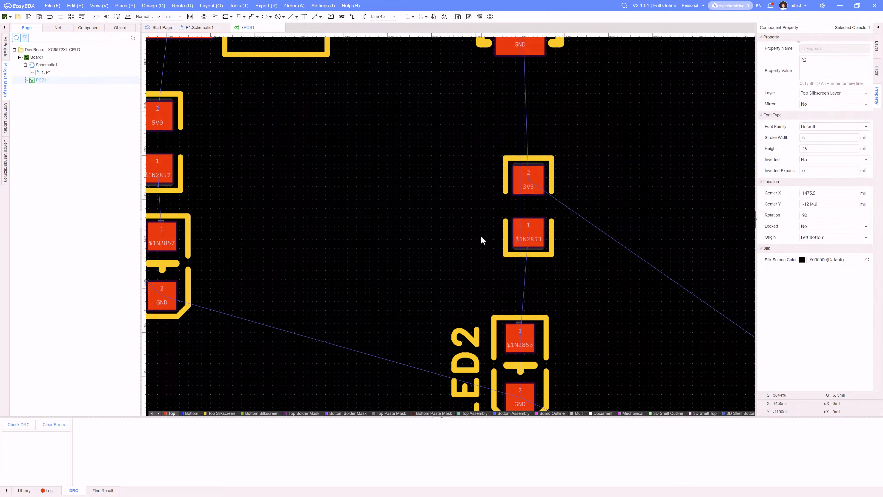
scroll(481, 235, "down", 3)
left_click_drag(505, 240, 502, 201)
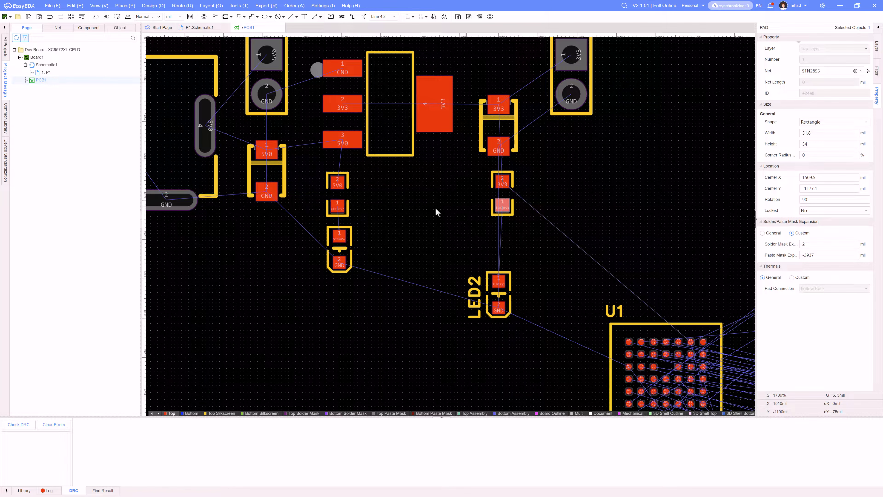
left_click(502, 192)
left_click_drag(501, 192, 498, 195)
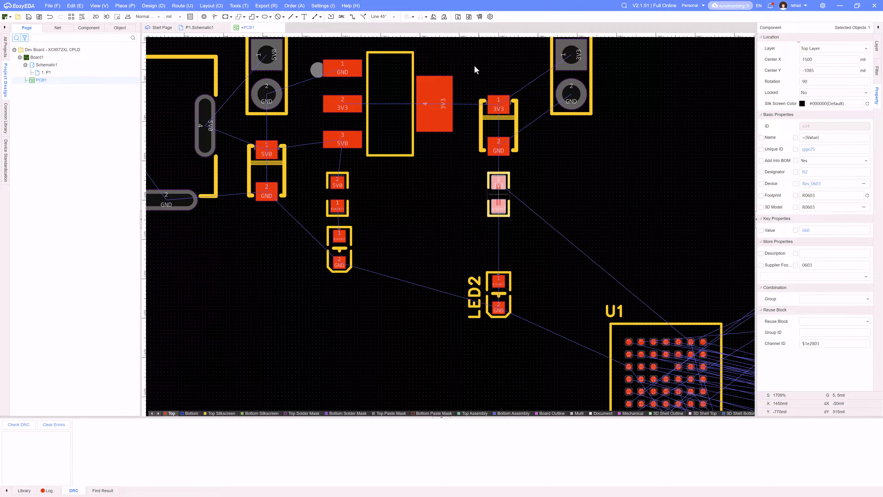
left_click(504, 140, "ctrl")
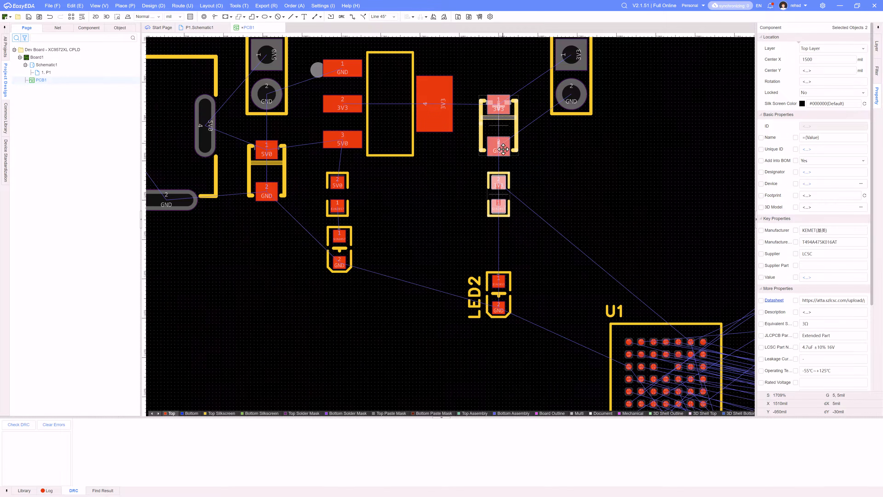
left_click(412, 17)
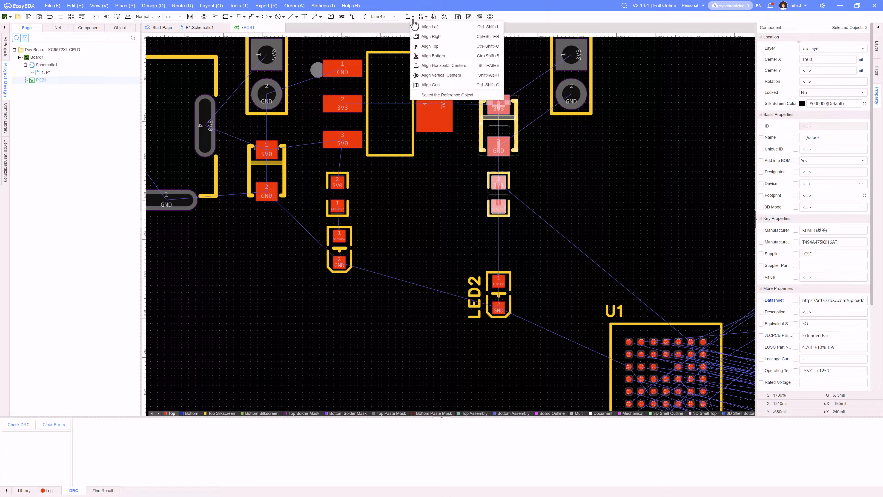
left_click(427, 18)
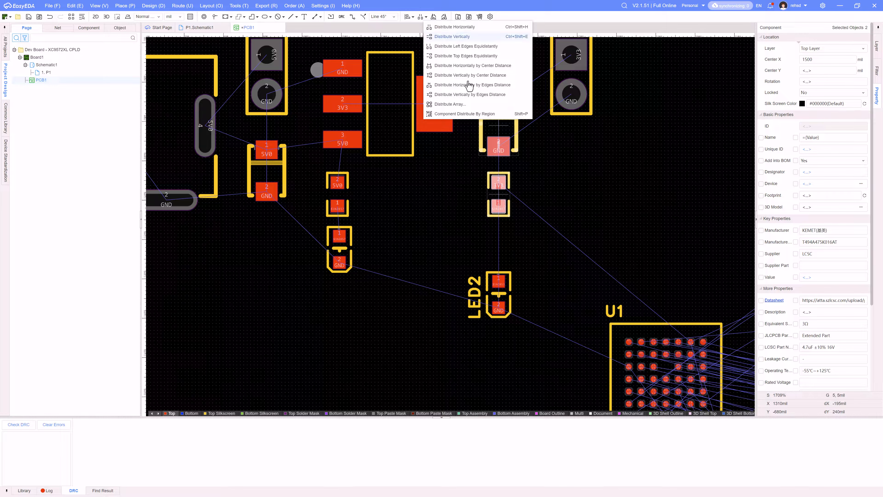
left_click(574, 283)
- Align LED2 directly beneath R2 and LED1 directly beneath R1, and delete LED2's designator label
left_click_drag(500, 295, 499, 250)
left_click(344, 253)
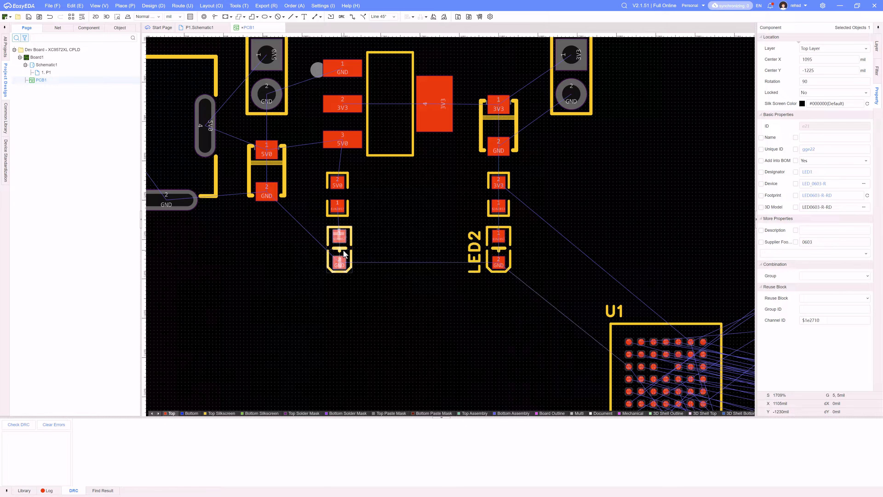
left_click_drag(344, 253, 340, 251)
left_click(430, 292)
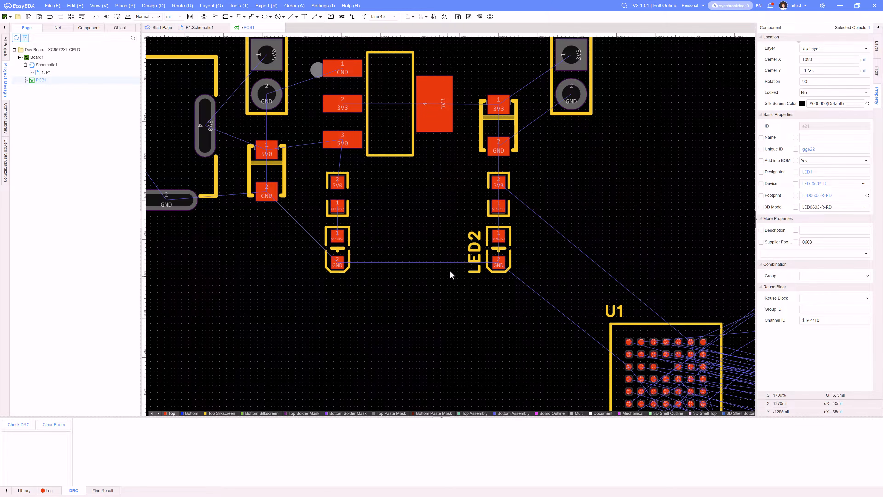
left_click(472, 252)
key("Delete")
- Add the text "5V0 GND" on the top layer, rotated to 270°, beside header U16 at origin X 960, Y -530 mil
scroll(486, 263, "down", 4)
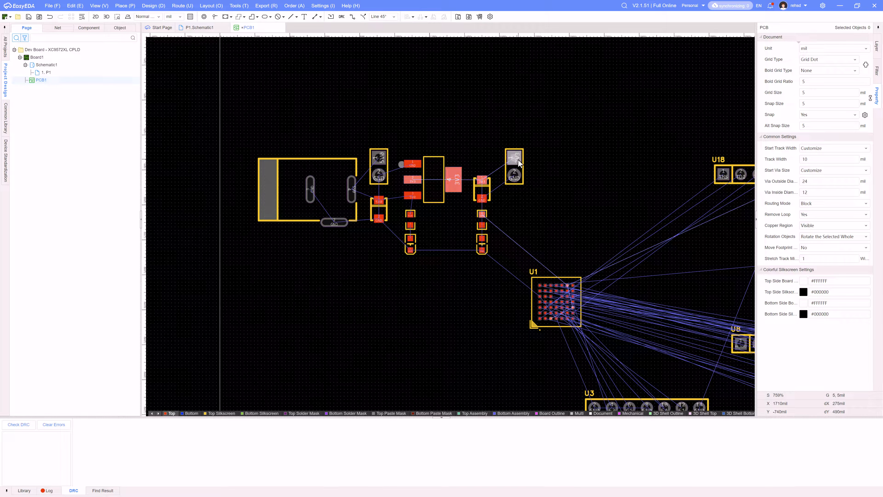
right_click_drag(594, 173, 567, 158)
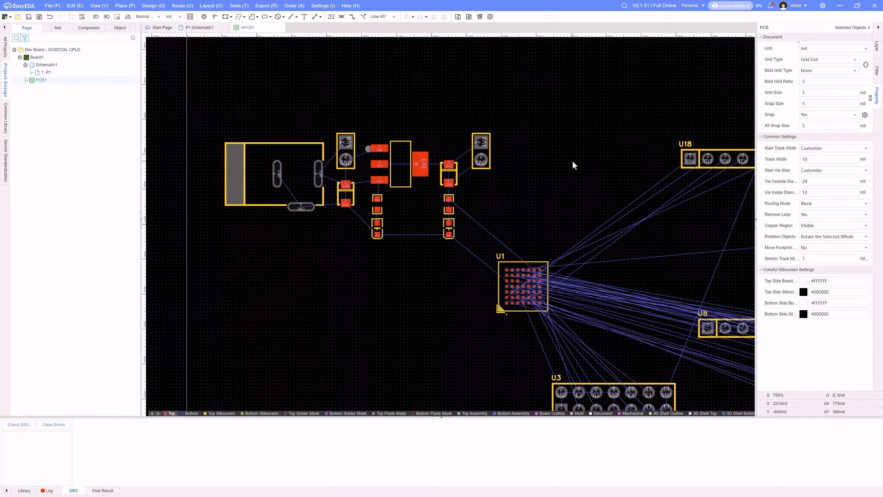
right_click_drag(572, 161, 568, 152)
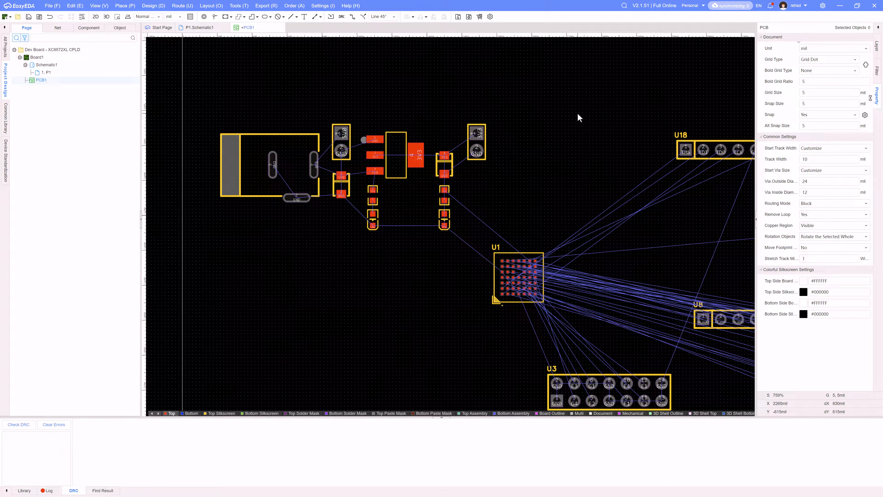
left_click(304, 20)
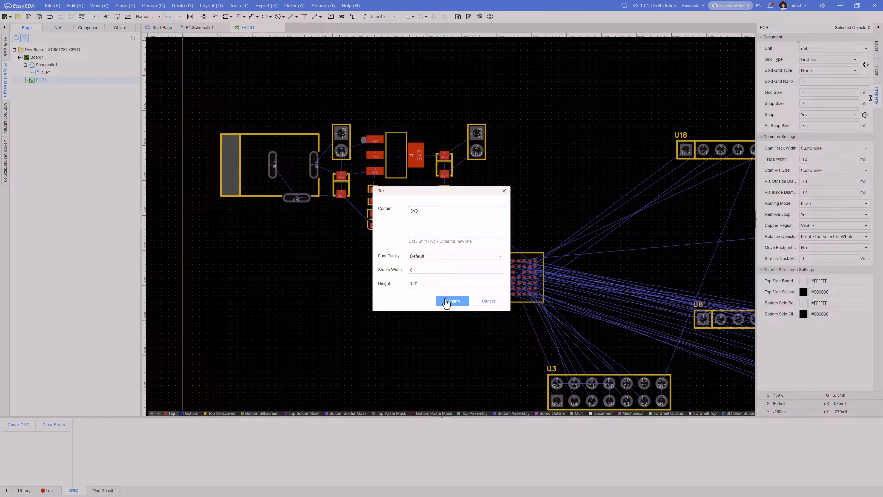
left_click(452, 300)
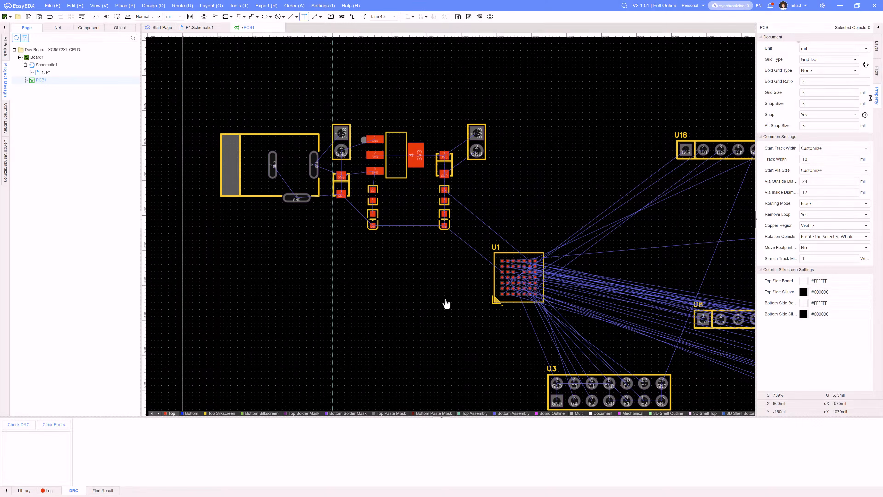
key("space")
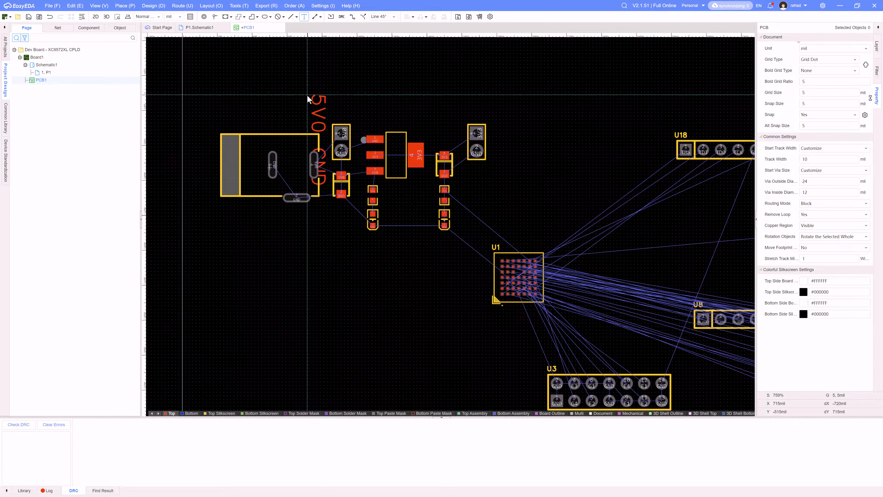
key("space")
key("space")
key("space")
key("space")
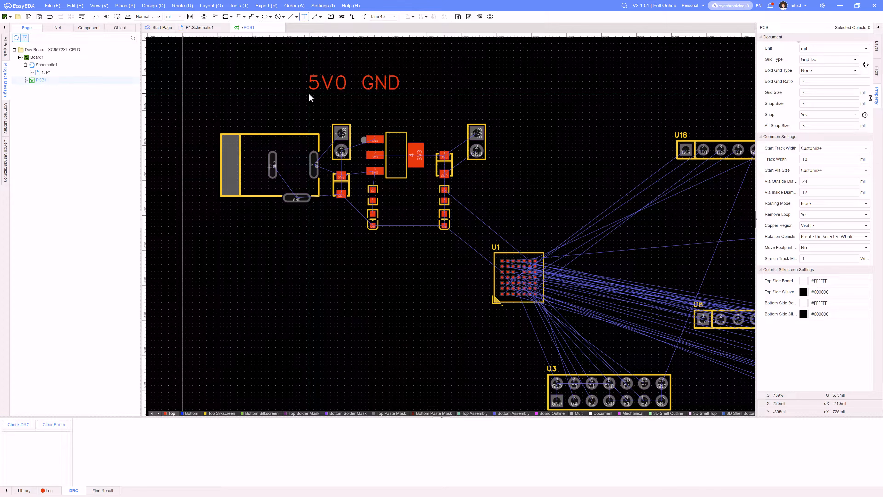
left_click(350, 98)
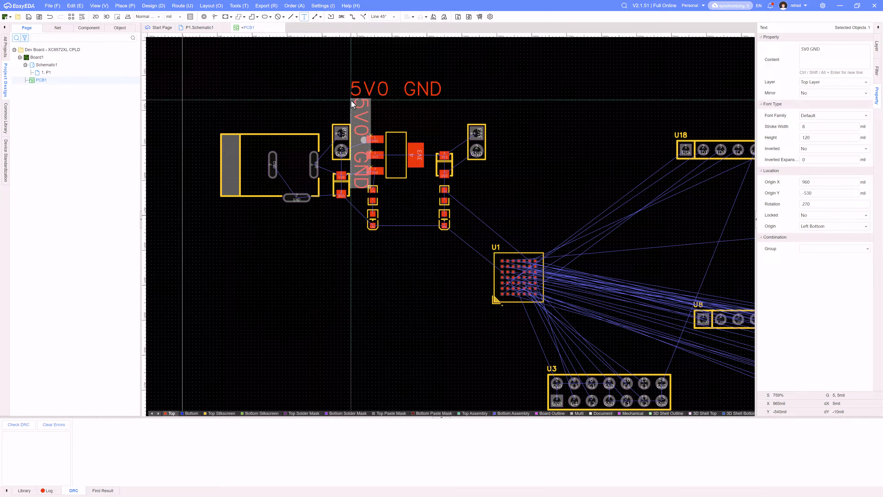
key("Escape")
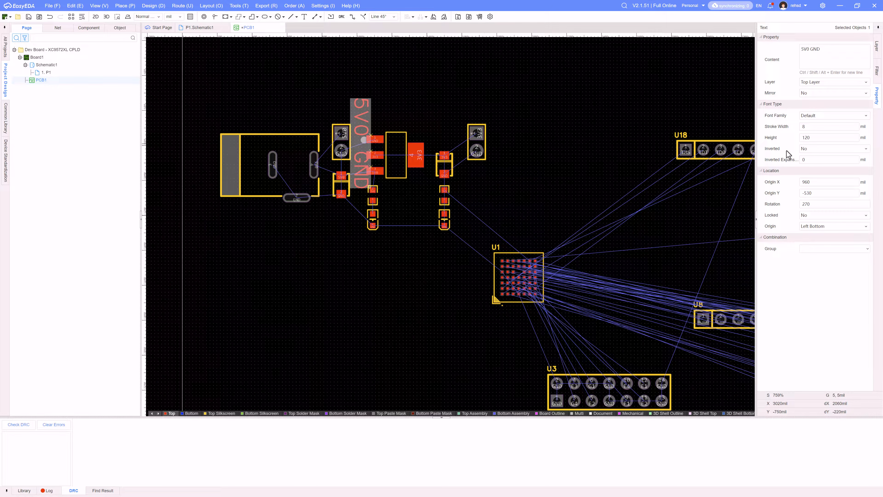
- Switch the PCB document's unit to mm
double_click(816, 138)
left_click(655, 101)
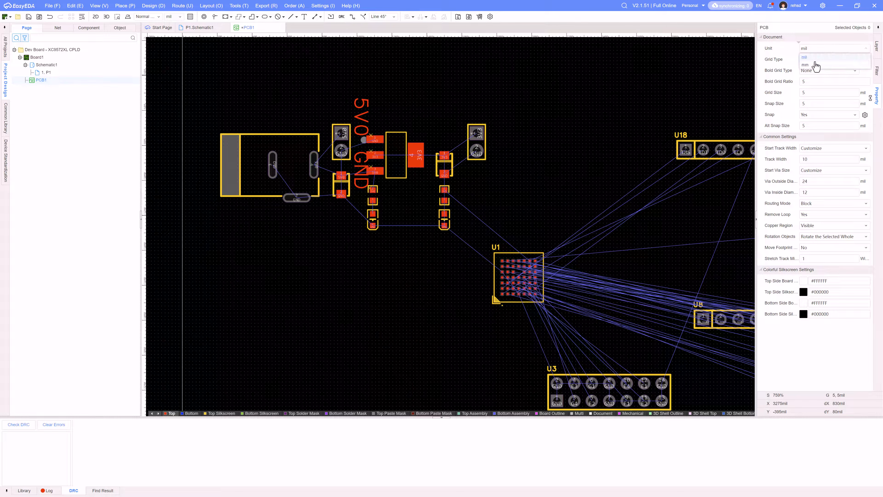
left_click(806, 65)
- Set the 5V0 GND text's height to 1 mm and its stroke width to 0.15 mm
left_click(369, 131)
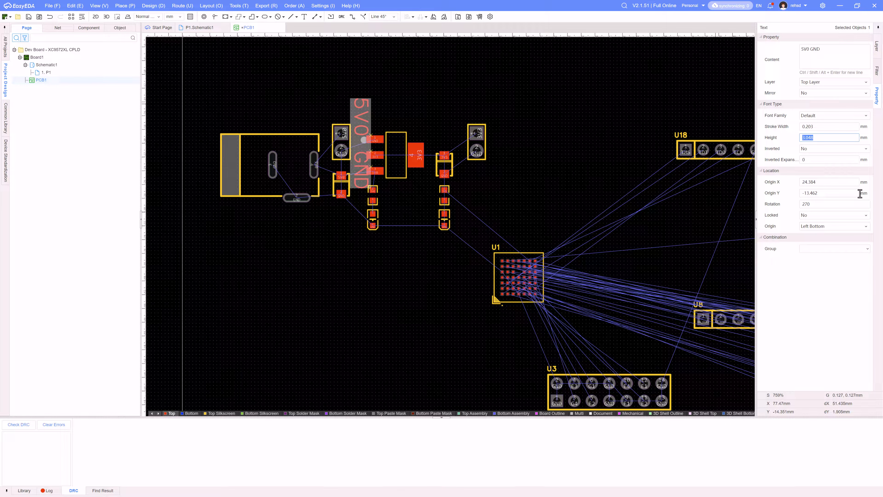
type("1")
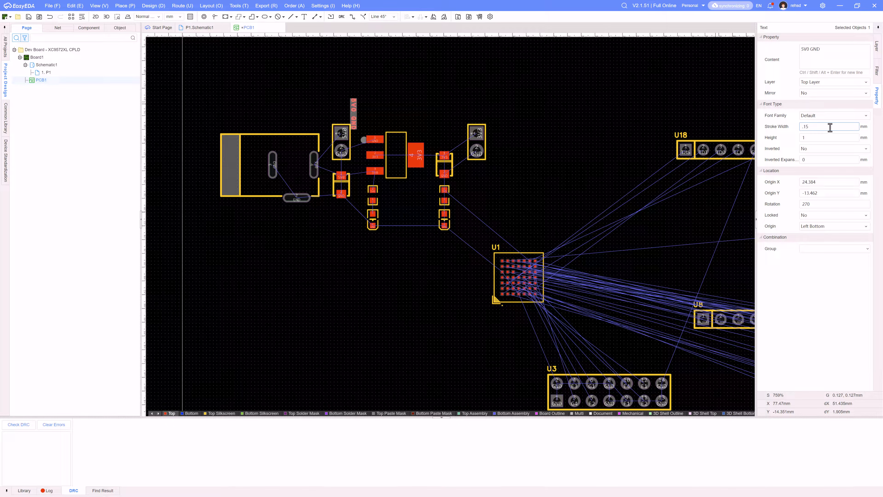
scroll(325, 124, "up", 5)
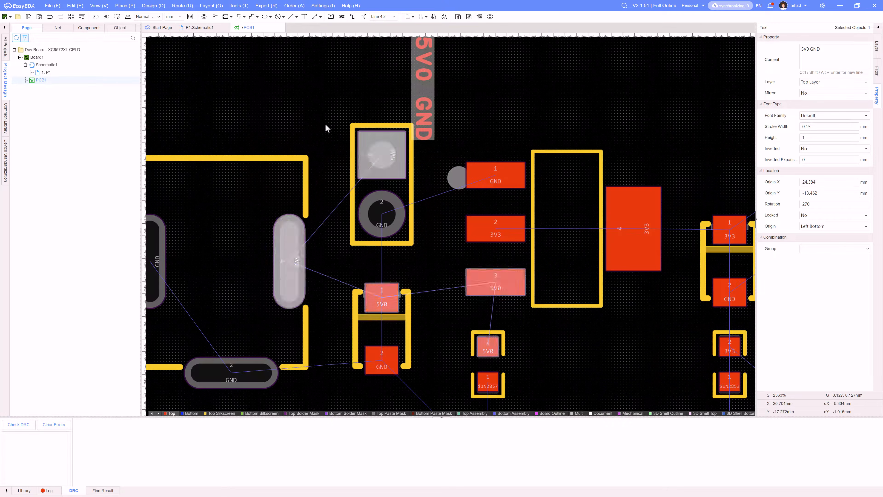
- Put the 5V0 GND text on the Top Silkscreen Layer and move it right alongside the 5V0 header's two pads
left_click(432, 124)
right_click_drag(464, 113, 443, 129)
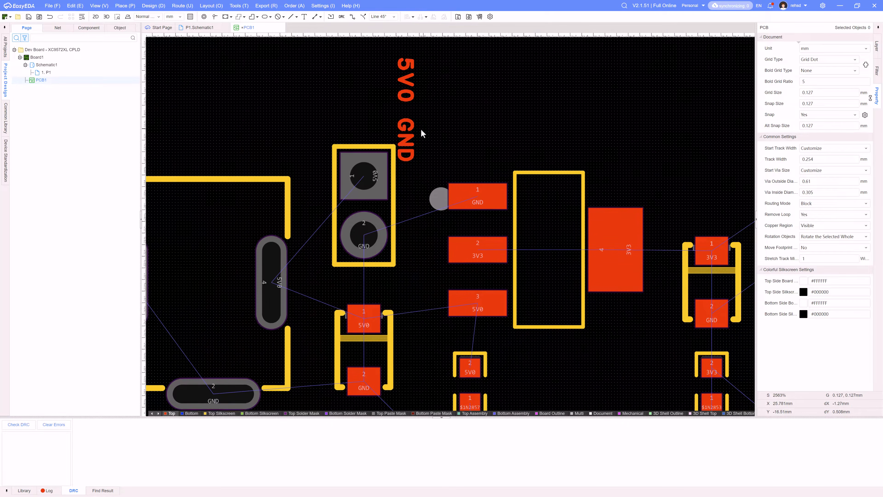
left_click(411, 125)
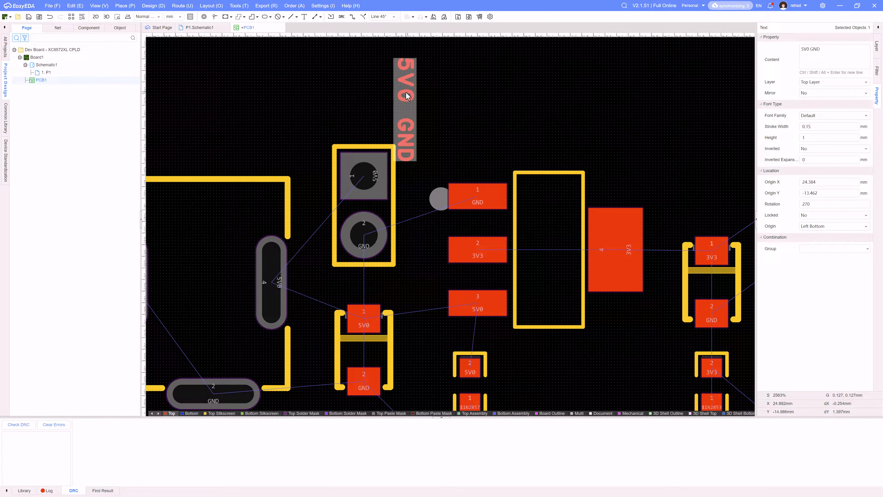
left_click(824, 84)
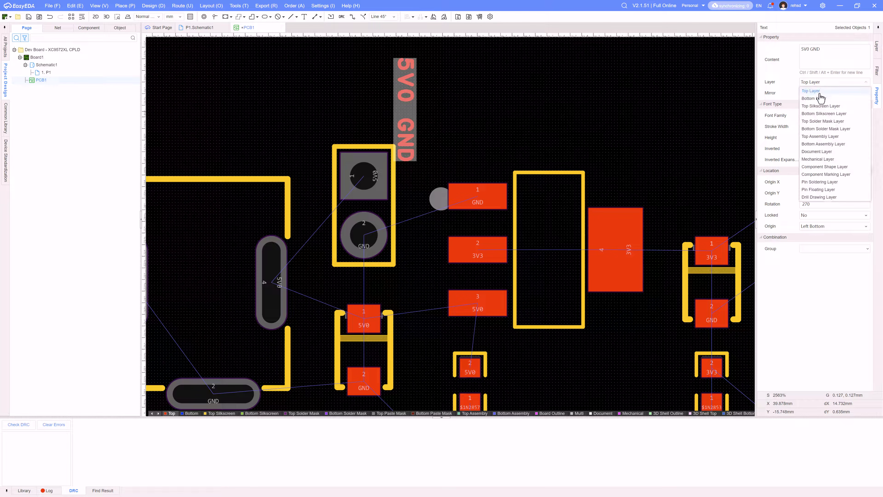
left_click(821, 106)
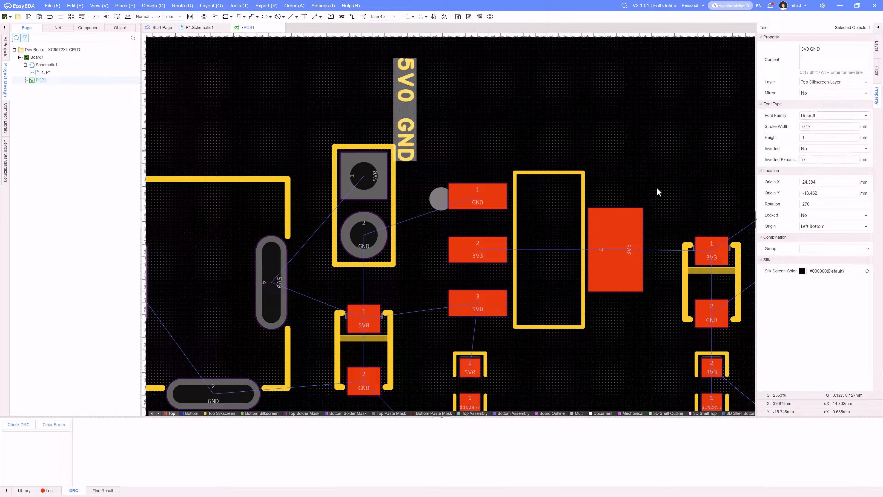
left_click_drag(414, 150, 417, 249)
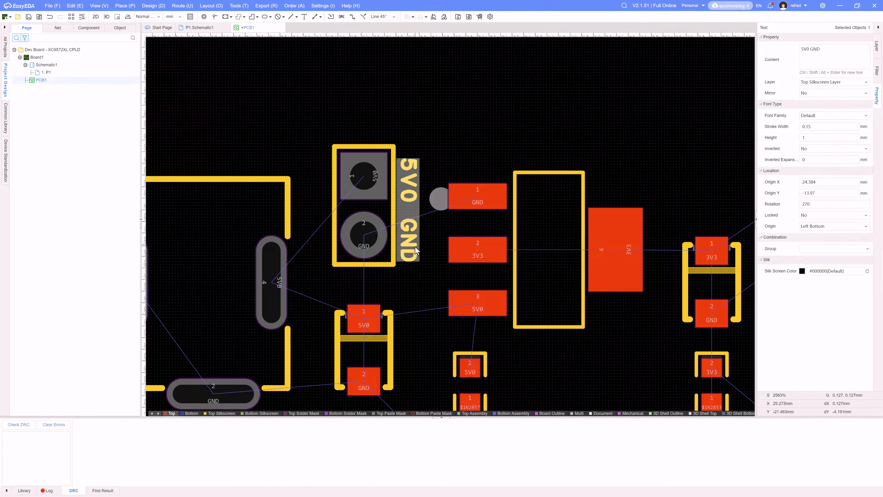
- Place a copy of the 5V0 GND text beside the 3V3 header and change its content to "3V3 GND"
right_click_drag(423, 284, 294, 223)
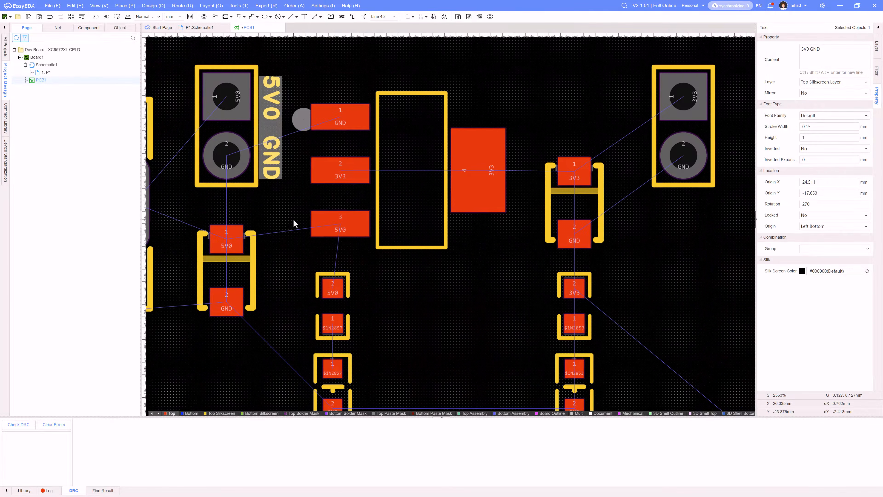
key("ctrl+c")
key("ctrl+v")
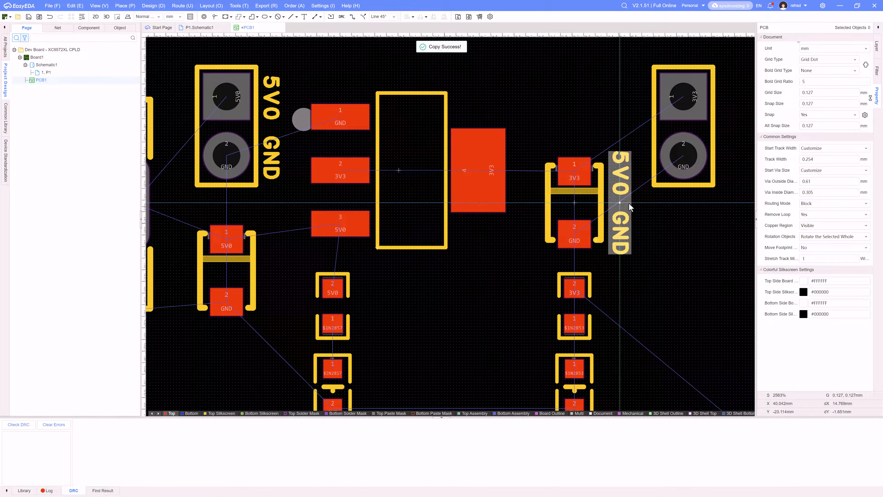
key("Tab")
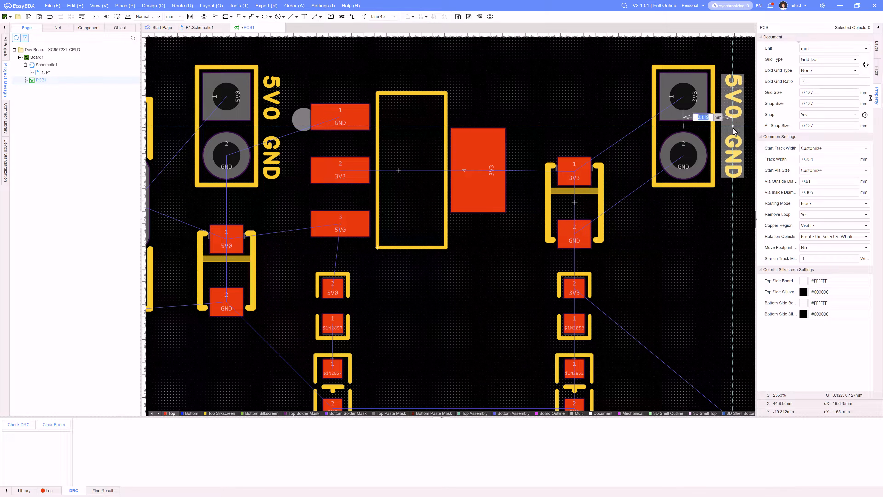
double_click(730, 119)
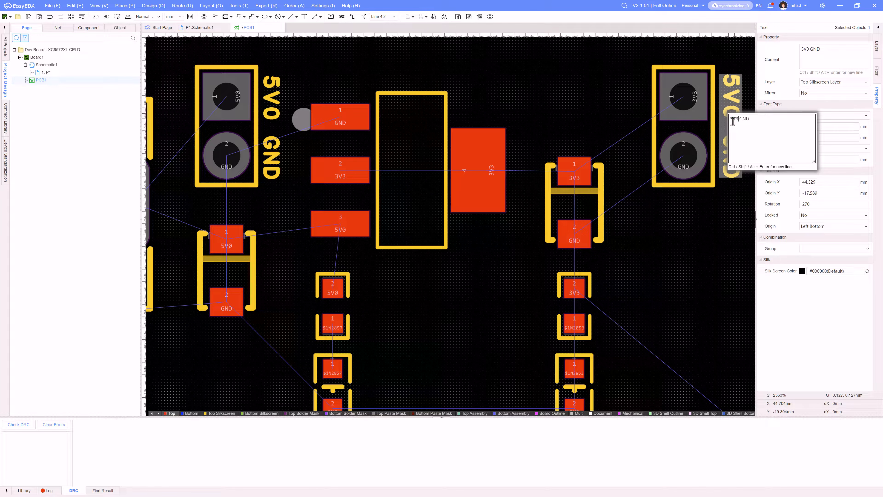
key("Return")
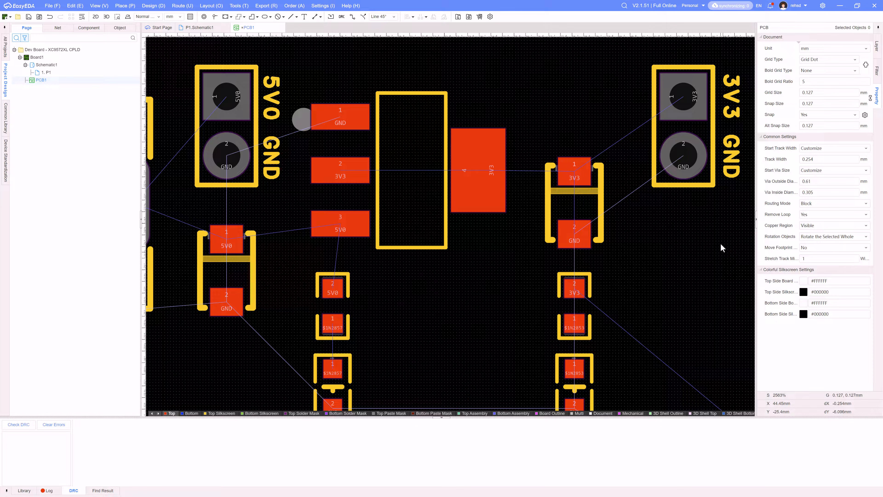
- Paste the header text unrotated beneath the 3V3 LED, change its content to "3V3" and centre it under the LED
left_click(735, 176)
key("ctrl+v")
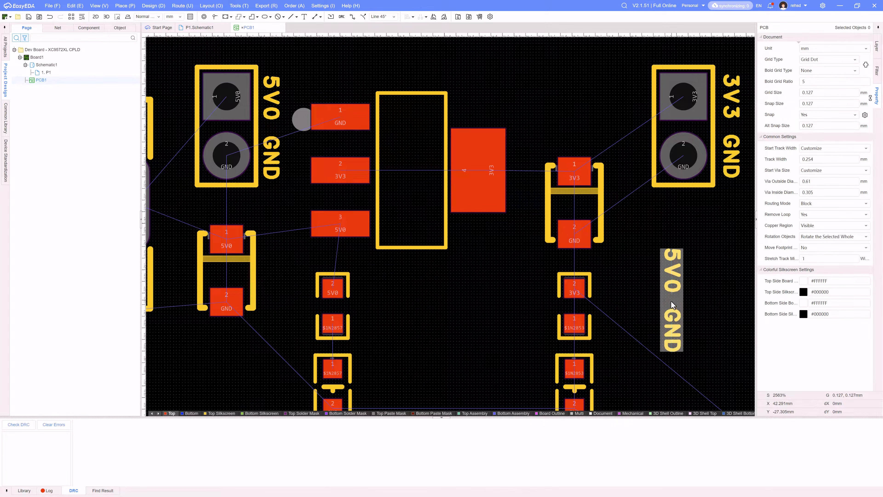
right_click_drag(669, 308, 617, 191)
key("space")
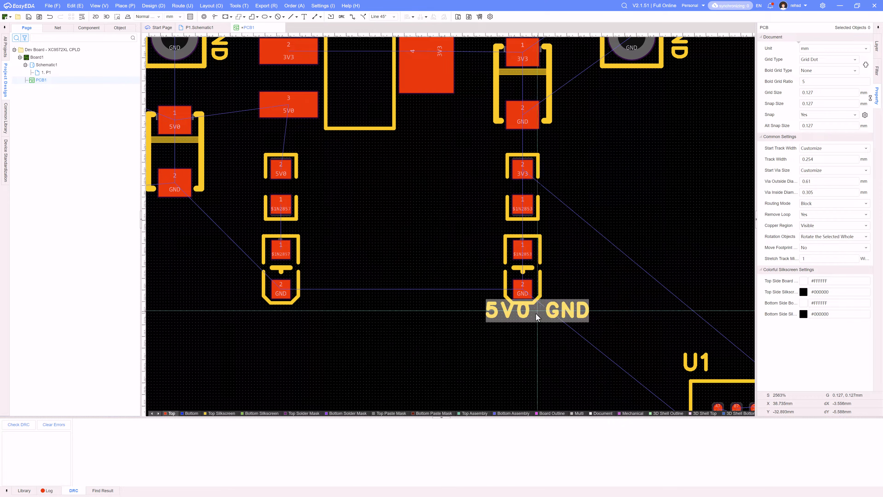
left_click(533, 319)
double_click(517, 317)
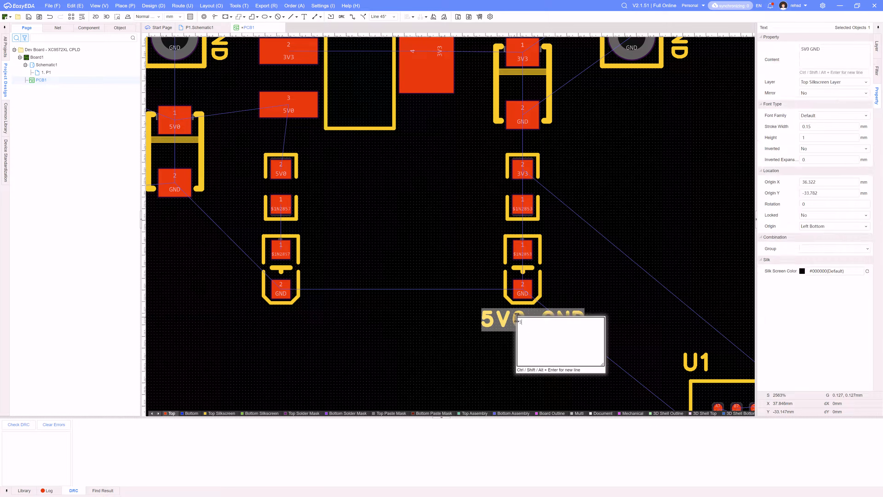
key("Return")
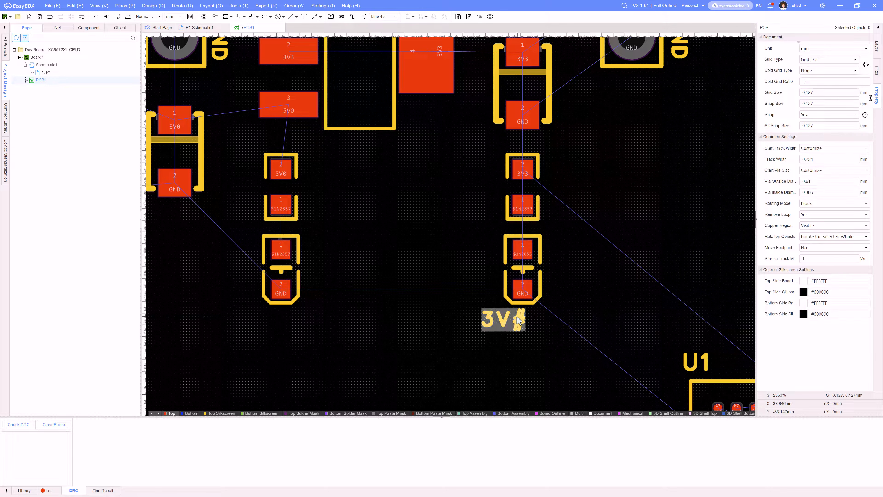
double_click(518, 320)
type("3V3")
key("Return")
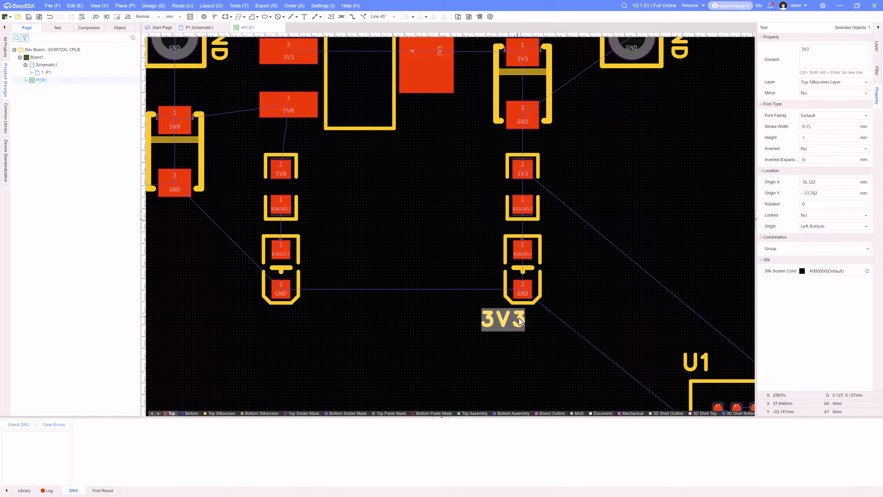
left_click_drag(519, 321, 538, 321)
- Copy the 3V3 label to beneath the 5V0 LED and change its content to "5V0"
key("ctrl+c")
key("ctrl+v")
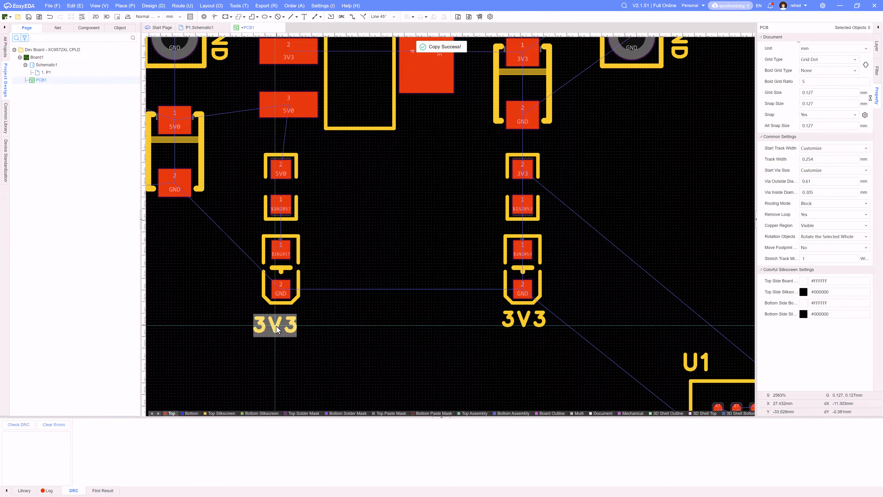
left_click(282, 320)
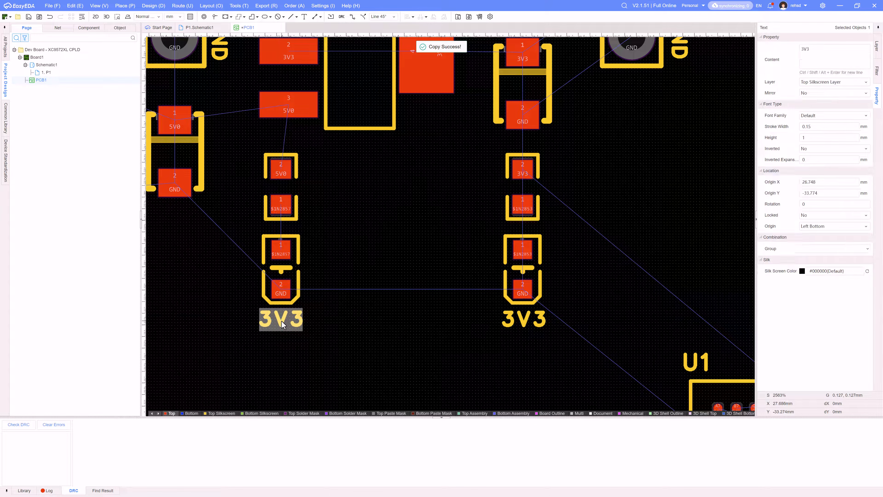
double_click(282, 320)
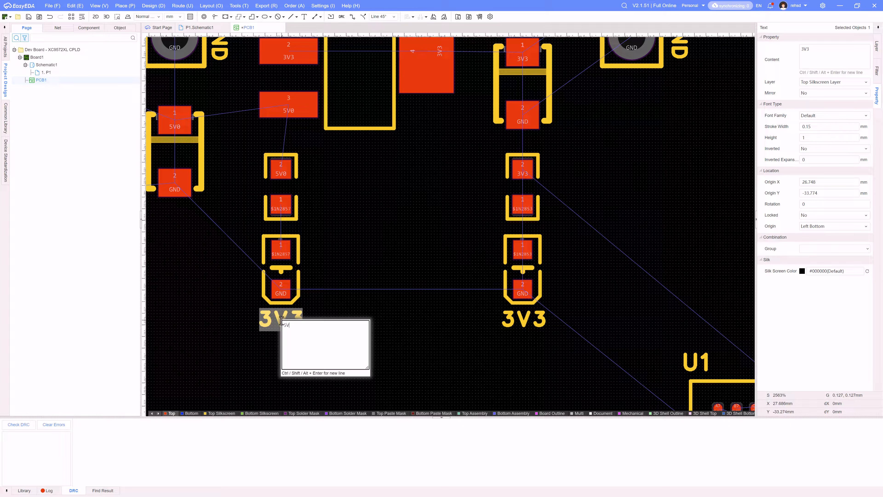
key("Return")
- Move chip U1 away from the power-supply section to centre X 63.754, Y -35.687 mm
scroll(356, 282, "down", 5)
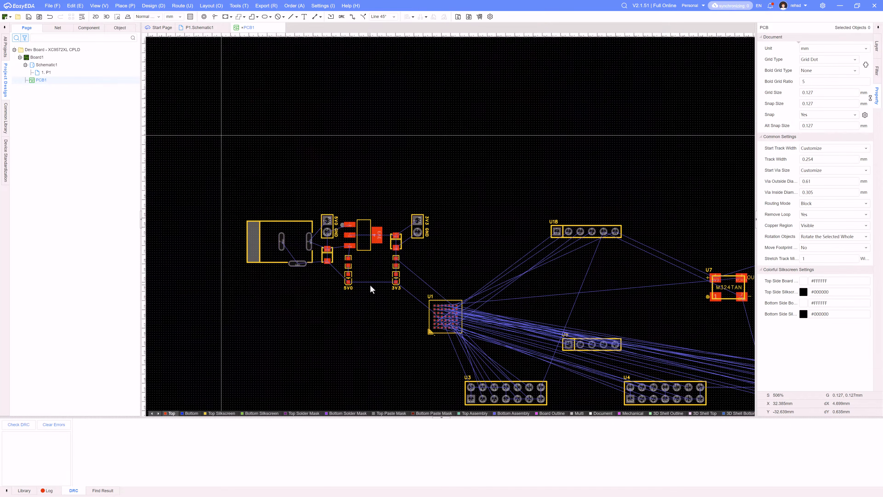
right_click_drag(452, 245, 413, 149)
left_click_drag(403, 220, 469, 204)
scroll(469, 204, "up", 5)
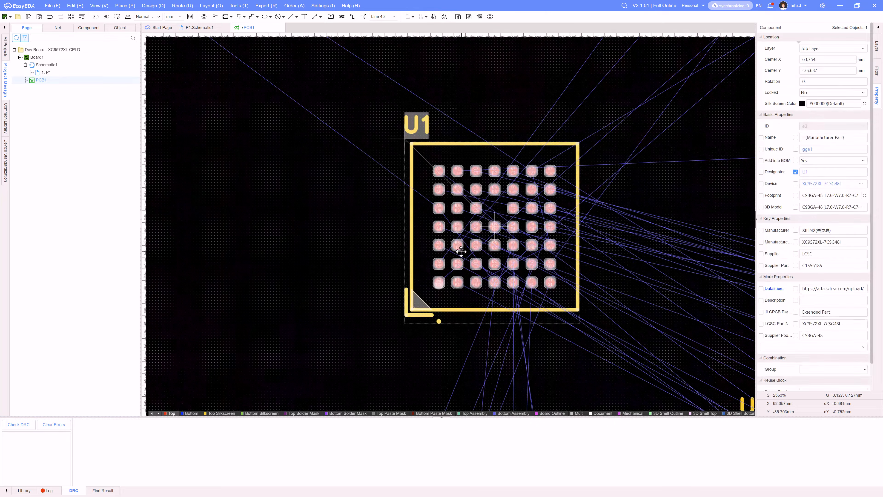
scroll(462, 251, "down", 4)
right_click_drag(463, 238, 487, 224)
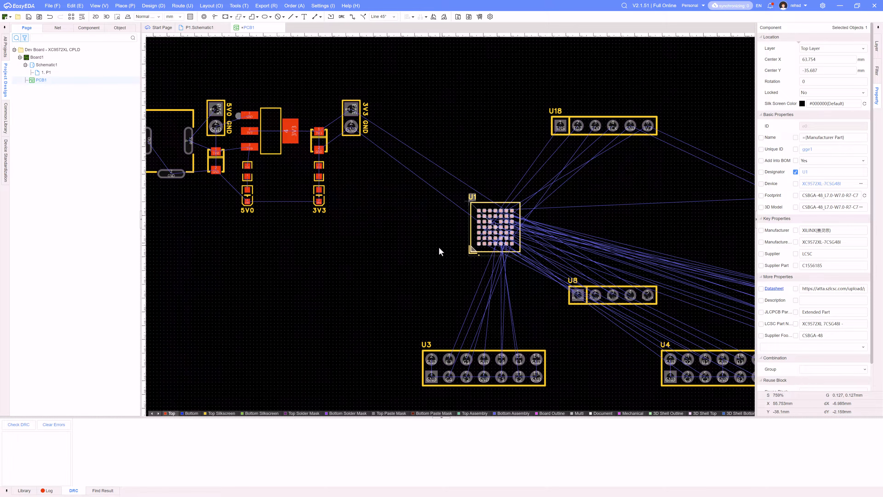
- Place header U8 just above U1 at centre X 64.262, Y -25.781 mm and delete the U8 and U1 designator labels
left_click_drag(603, 292, 489, 159)
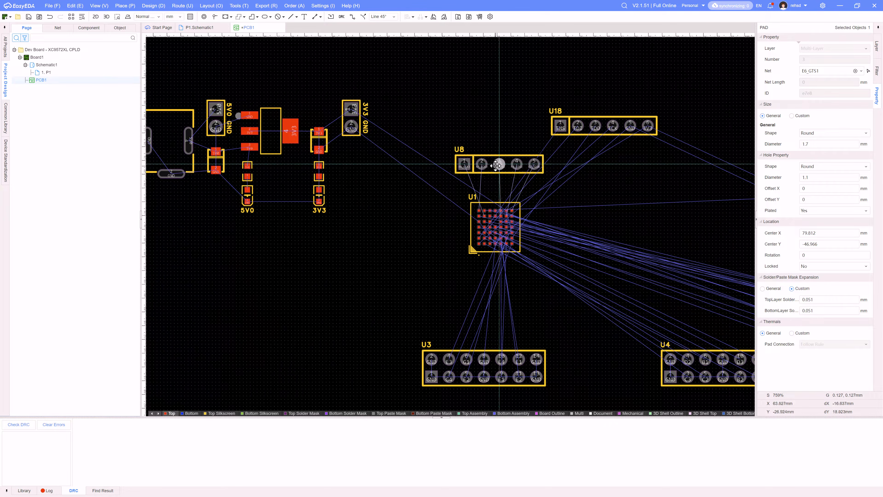
scroll(490, 208, "up", 5)
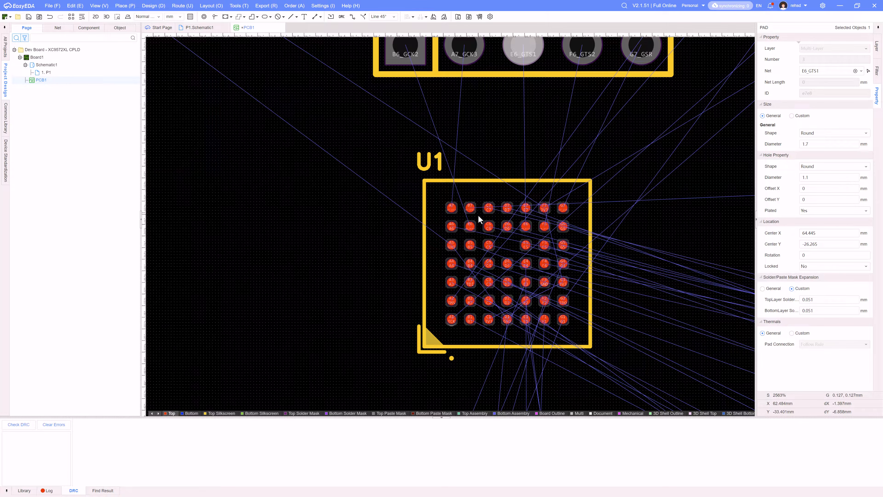
right_click_drag(499, 129, 491, 173)
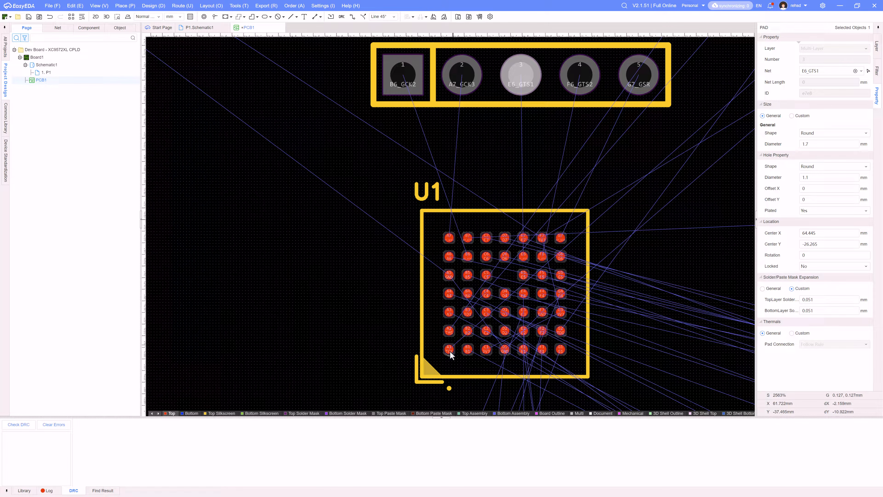
scroll(422, 344, "down", 2)
mouse_move(477, 180)
left_mouse_down()
mouse_move(475, 170)
mouse_move(464, 175)
mouse_move(469, 191)
mouse_move(469, 172)
left_mouse_up()
right_click_drag(588, 260, 571, 218)
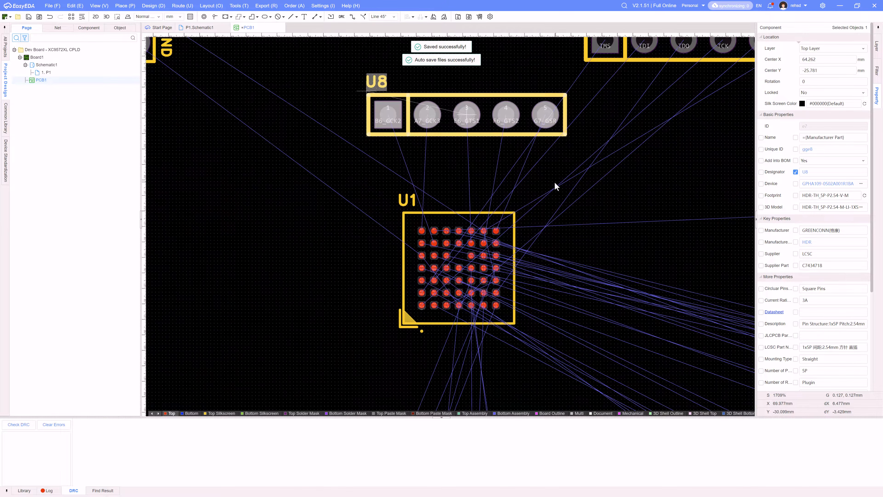
left_click(371, 87)
key("Delete")
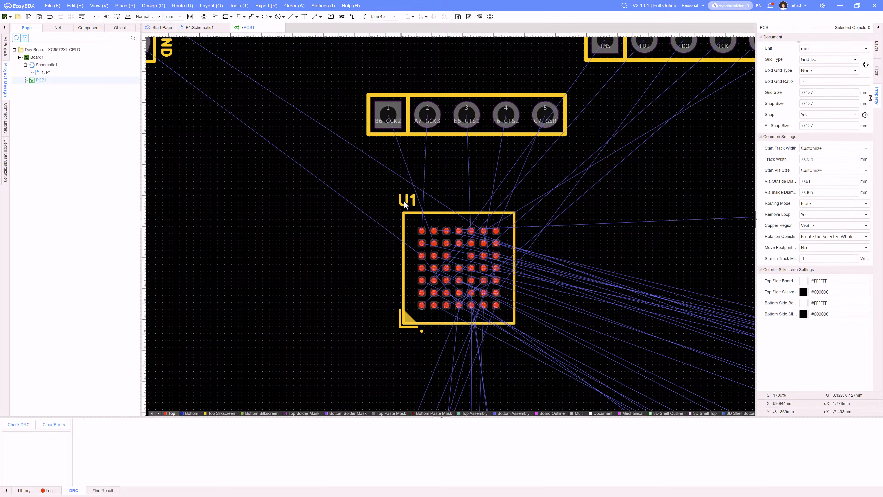
- Move the six-pin JTAG header U18 to below U1, above header U3
scroll(547, 218, "down", 5)
right_click_drag(601, 213, 518, 178)
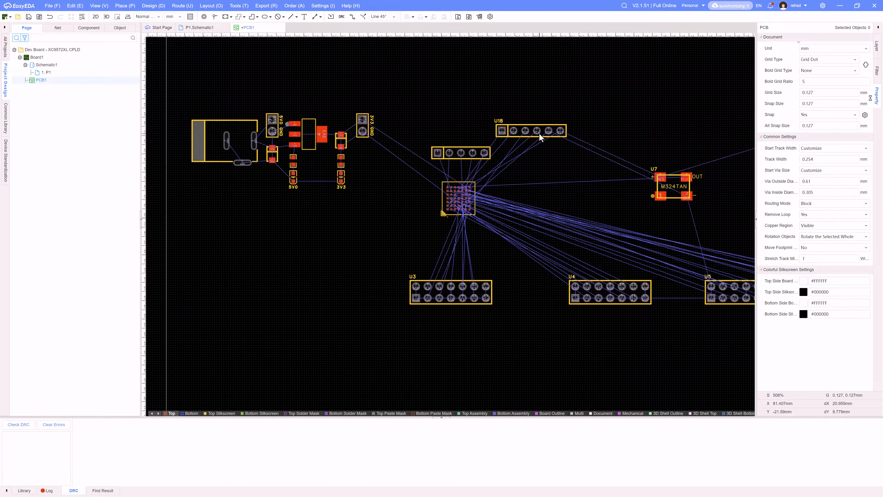
left_click_drag(540, 137, 448, 251)
scroll(463, 236, "up", 5)
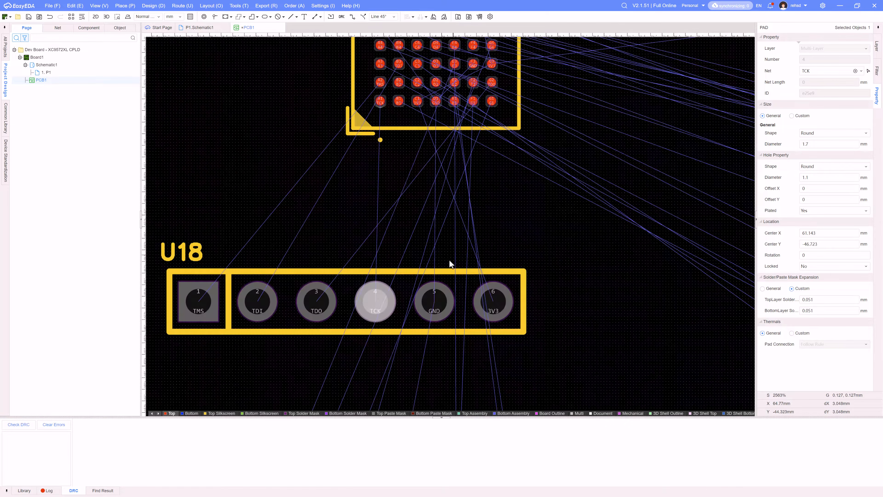
scroll(449, 260, "down", 3)
left_click(517, 298)
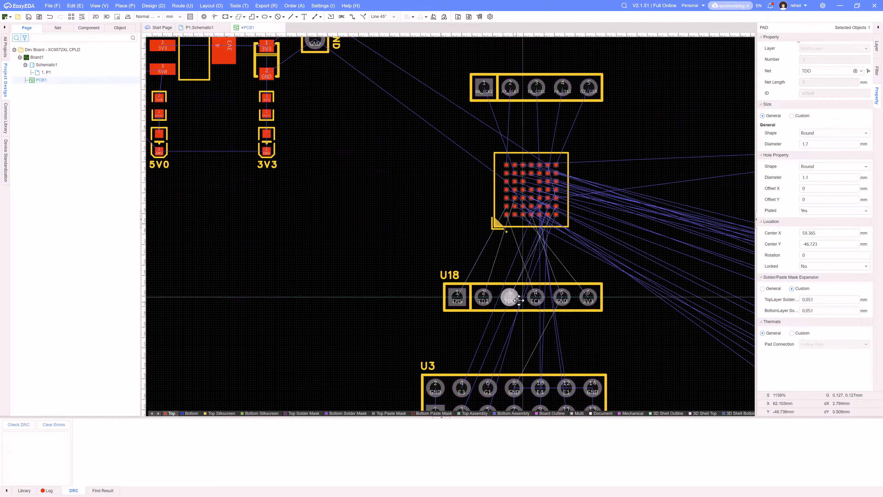
- Try header U18 in different orientations below U1 by rotating it repeatedly
mouse_move(519, 300)
left_mouse_down()
mouse_move(547, 283)
mouse_move(521, 309)
mouse_move(515, 287)
mouse_move(616, 245)
mouse_move(633, 196)
mouse_move(646, 200)
mouse_move(505, 126)
mouse_move(398, 213)
mouse_move(441, 256)
mouse_move(545, 311)
mouse_move(483, 305)
mouse_move(512, 306)
mouse_move(413, 223)
mouse_move(450, 288)
mouse_move(505, 300)
left_mouse_up()
key("space")
key("space")
key("space")
key("space")
key("space")
key("space")
key("space")
key("space")
key("space")
key("space")
key("space")
key("space")
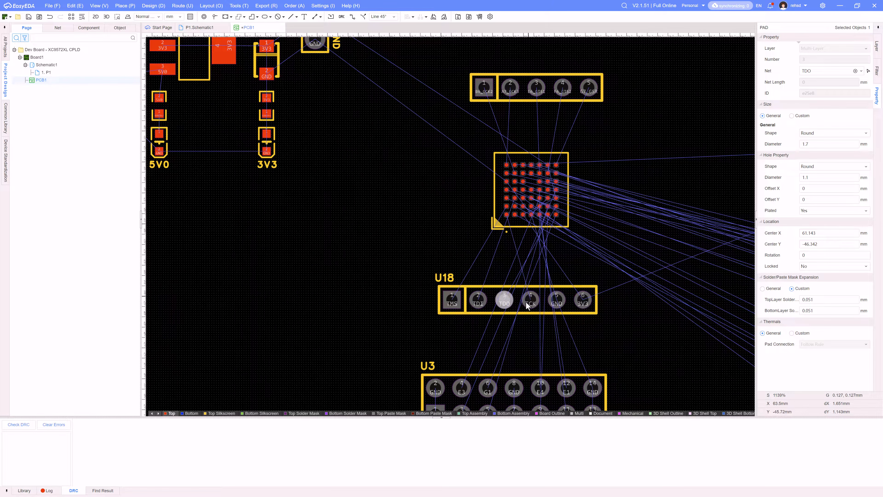
- Position header U18 below U1 at centre X 62.738, Y -46.355 mm and delete its designator label
mouse_move(527, 306)
left_mouse_down()
mouse_move(539, 295)
mouse_move(533, 299)
left_mouse_up()
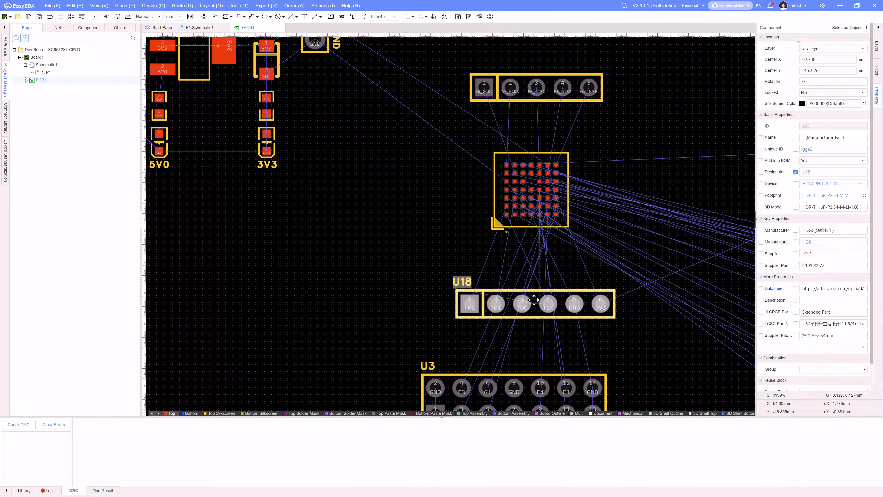
left_click(408, 268)
left_click(464, 283)
key("Delete")
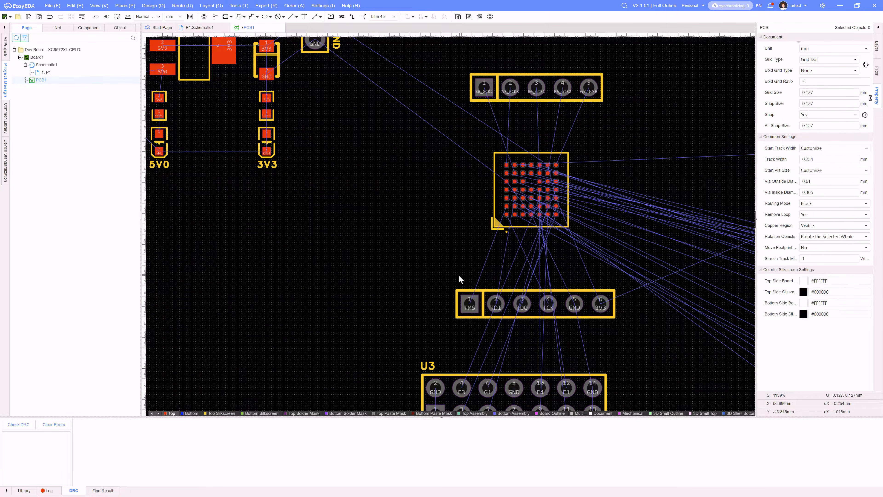
- Move the M324TAN oscillator U7 above the five-pin header, to centre X 69.342, Y -14.351 mm
scroll(458, 275, "down", 4)
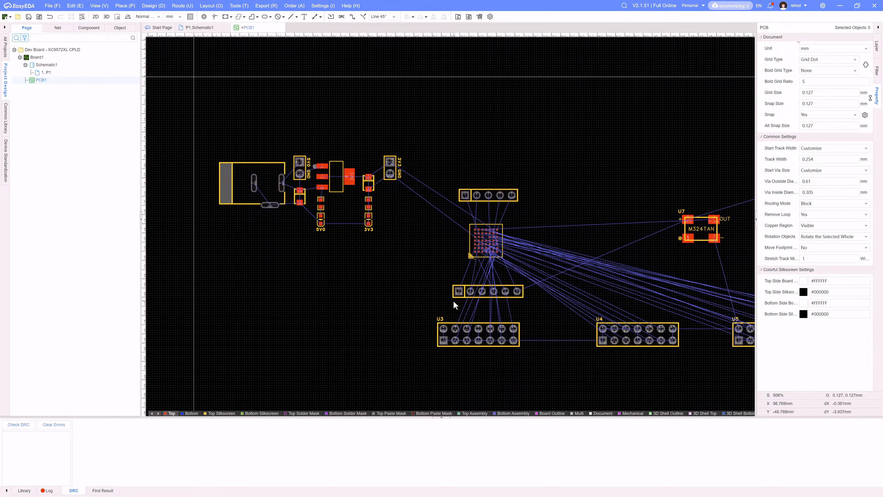
scroll(500, 244, "right", 4, "shift")
left_click_drag(581, 229, 409, 131)
right_click_drag(482, 206, 614, 237)
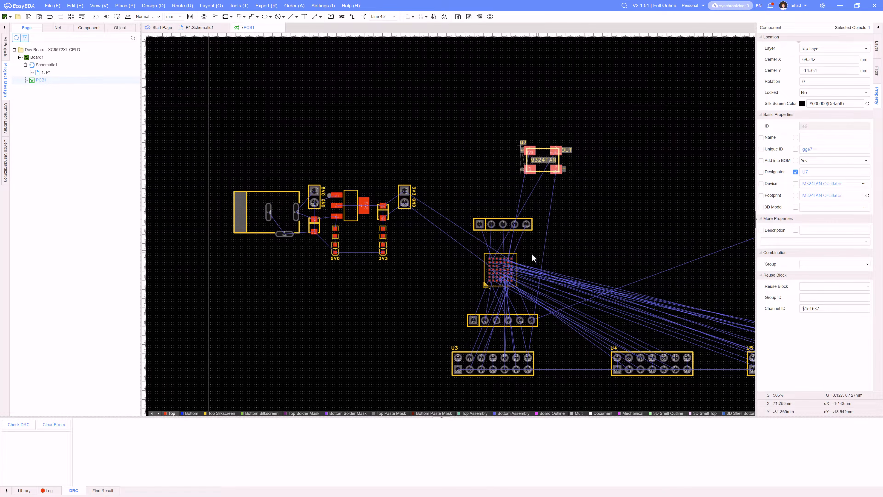
left_click(598, 213)
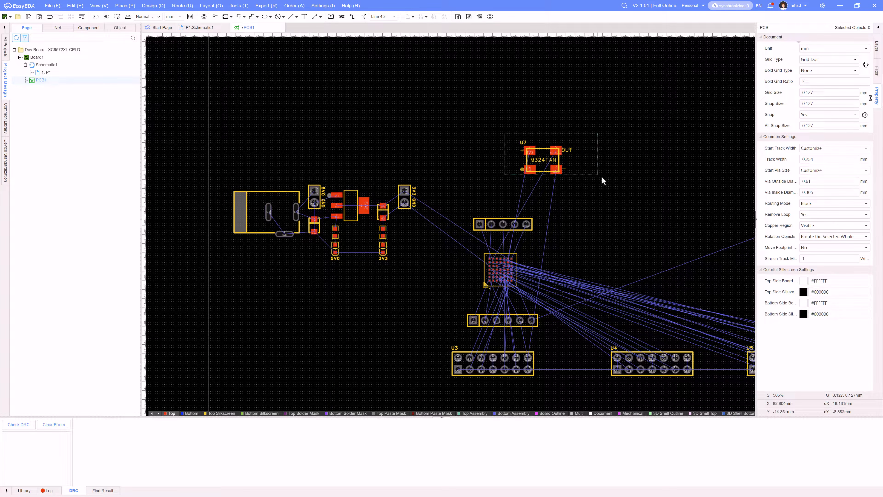
- Move the M324TAN oscillator U7 between the power section and U1, to centre X 45.466, Y -35.687 mm
left_click_drag(602, 177, 610, 195)
right_click_drag(596, 204, 599, 202)
left_click_drag(558, 167, 441, 262)
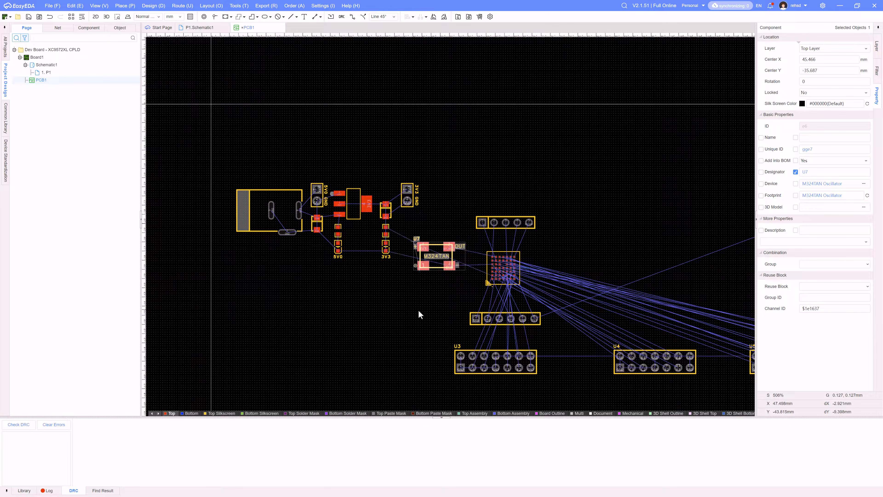
- Shift the whole power section up about 12 mm and move oscillator U7 below it, to centre X 27.178, Y -31.877 mm
left_click_drag(218, 165, 418, 276)
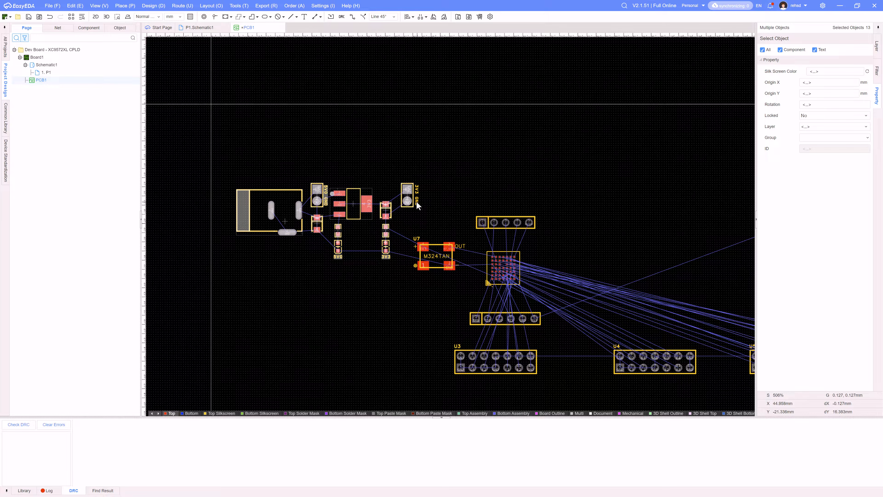
left_click_drag(283, 224, 269, 168)
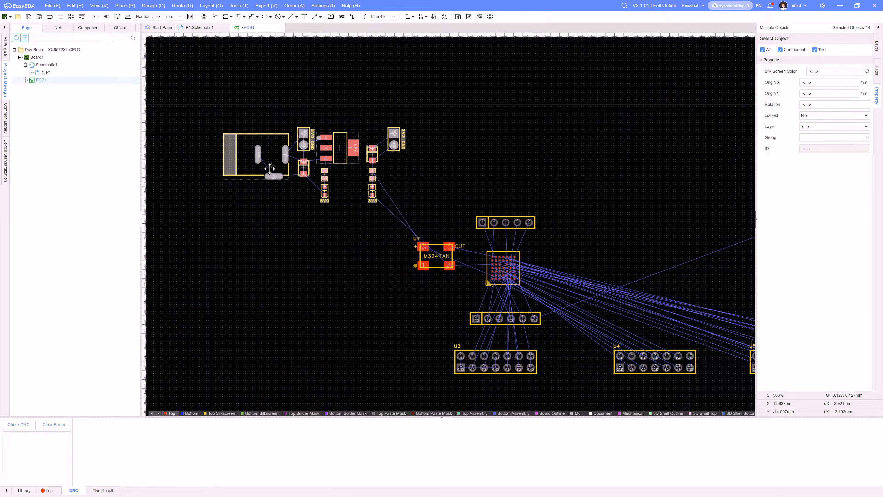
left_click(365, 273)
left_click_drag(448, 262, 364, 244)
- Place the two power LEDs beside their resistors and move the 5V0 and 3V3 labels directly beneath them
right_click_drag(285, 231, 311, 298)
scroll(346, 260, "up", 5)
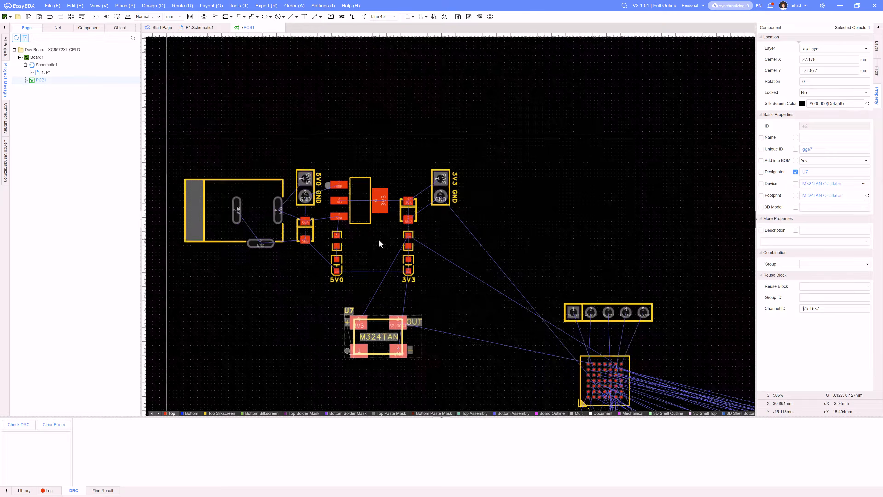
right_click(354, 257)
left_click(353, 258)
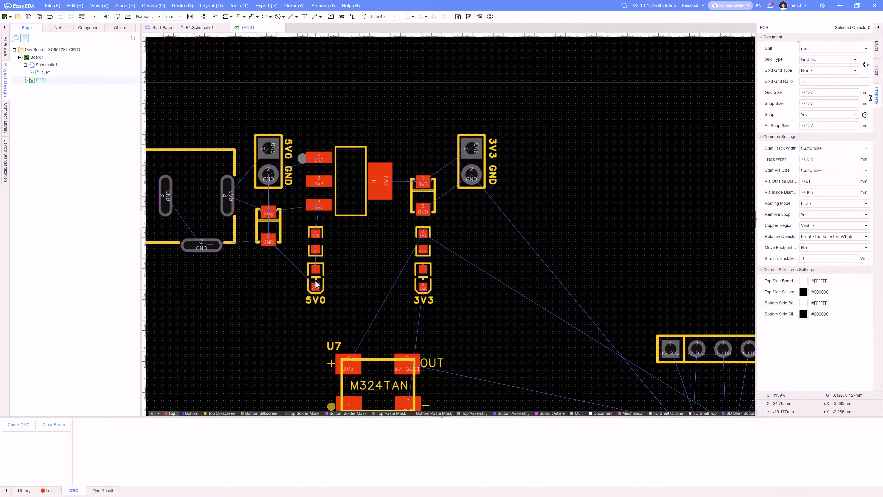
left_click_drag(315, 277, 341, 243)
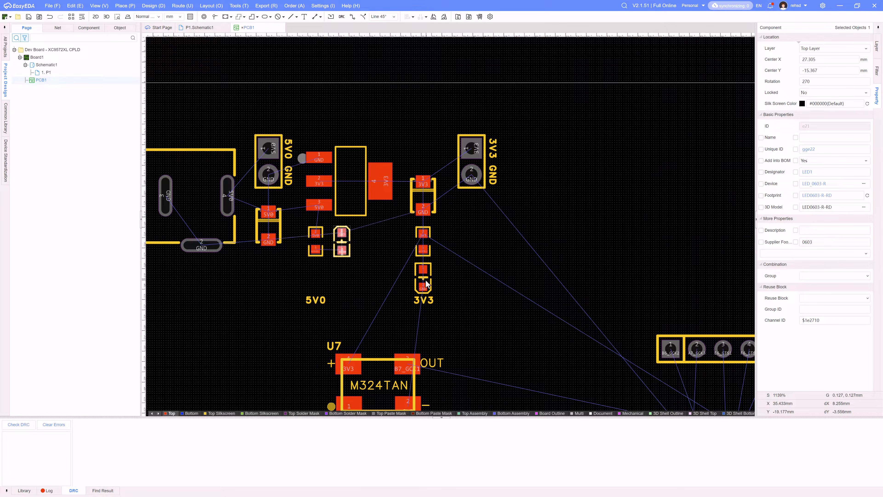
left_click_drag(425, 281, 444, 259)
key("space")
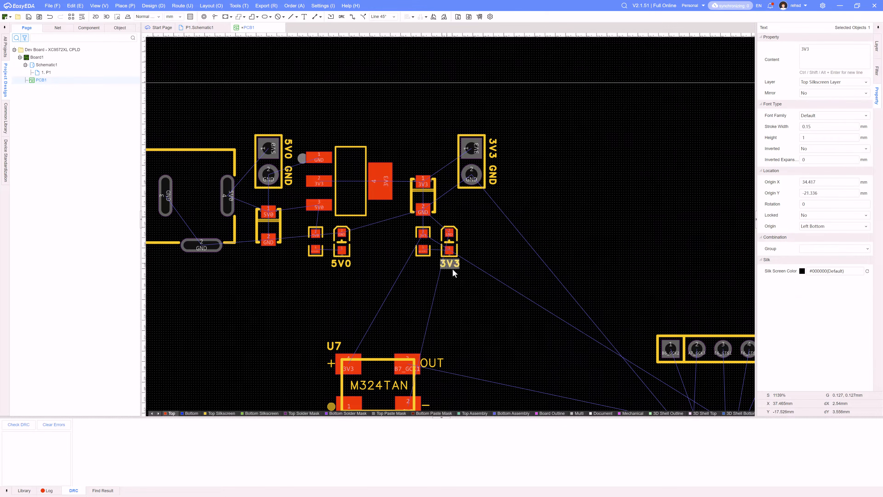
left_click(503, 321)
- Move oscillator U7 beneath the DC jack, to centre X 9.398, Y -26.289 mm
scroll(503, 322, "down", 1)
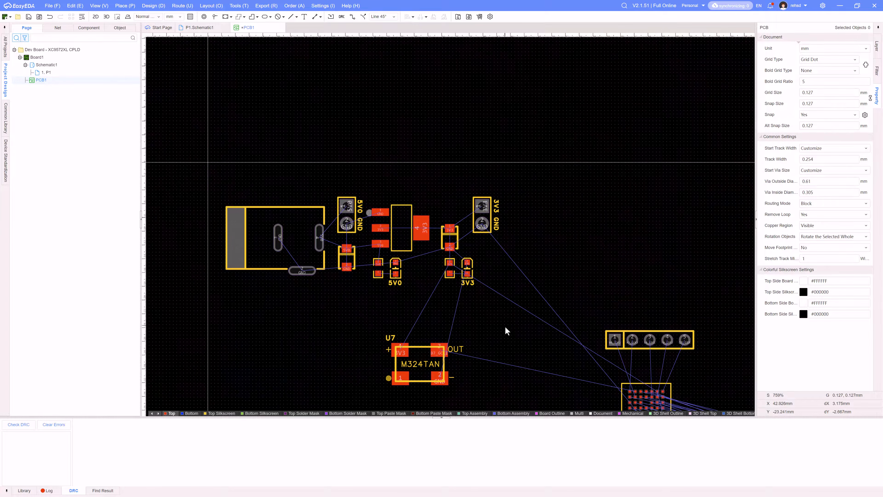
right_click_drag(509, 332, 523, 253)
left_click_drag(433, 293, 309, 254)
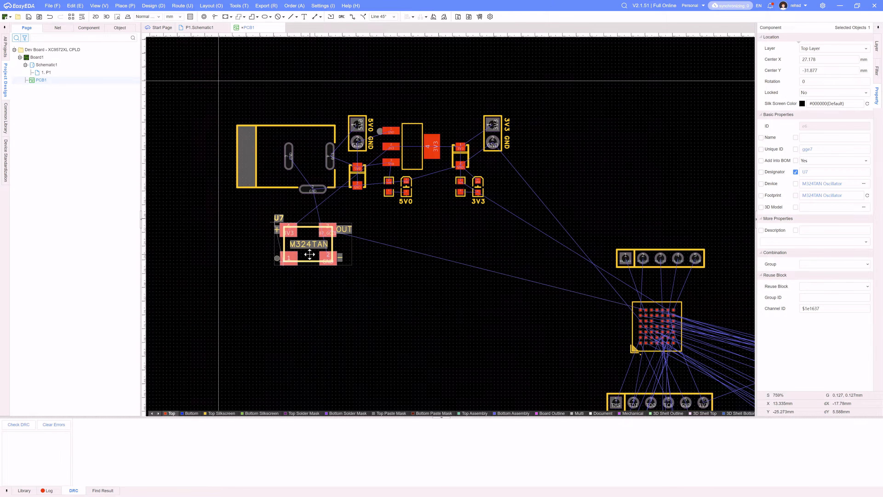
- Bring the five-pin header beside the power section and place U1 below it at centre X 53.594, Y -22.225 mm
right_click_drag(484, 342, 407, 325)
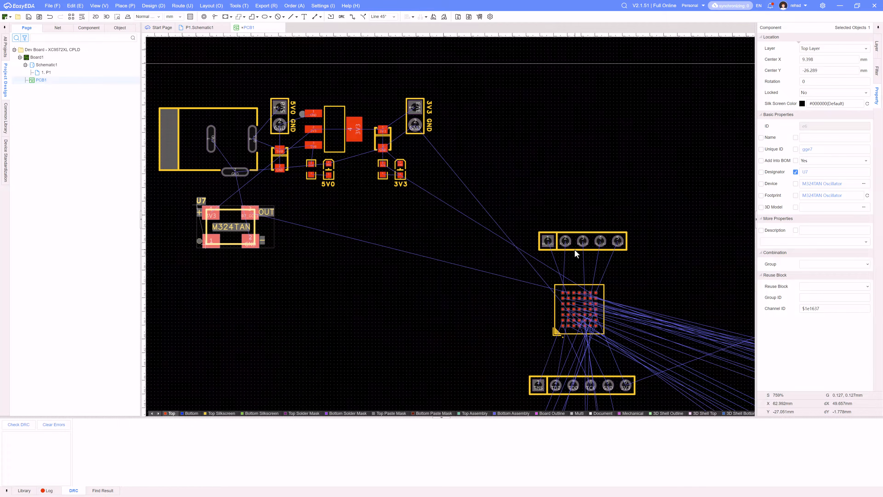
left_click_drag(575, 251, 508, 115)
left_click_drag(594, 328, 524, 234)
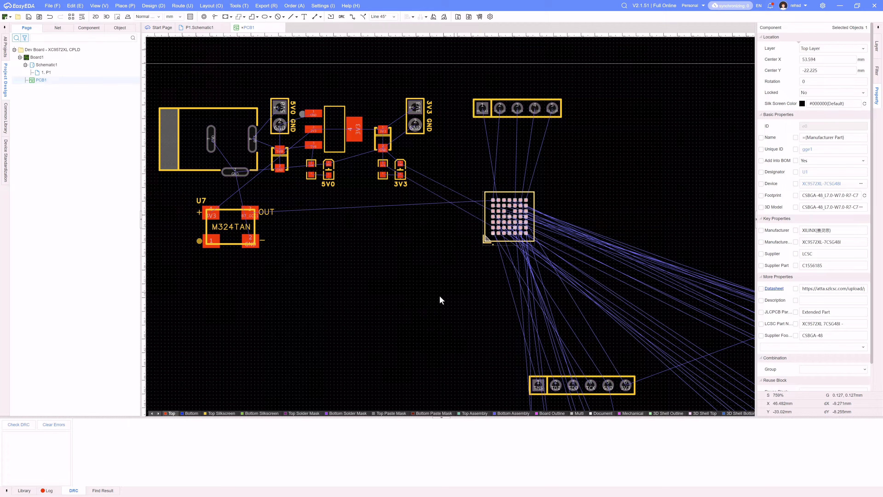
left_click_drag(186, 196, 243, 237)
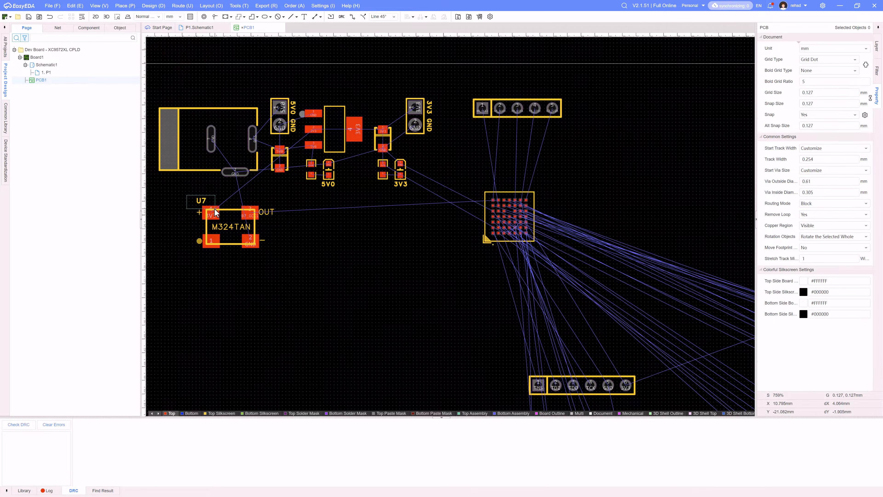
left_click_drag(215, 210, 216, 211)
- Move the six-pin header U18 closer to U1, directly below it
scroll(406, 302, "down", 5)
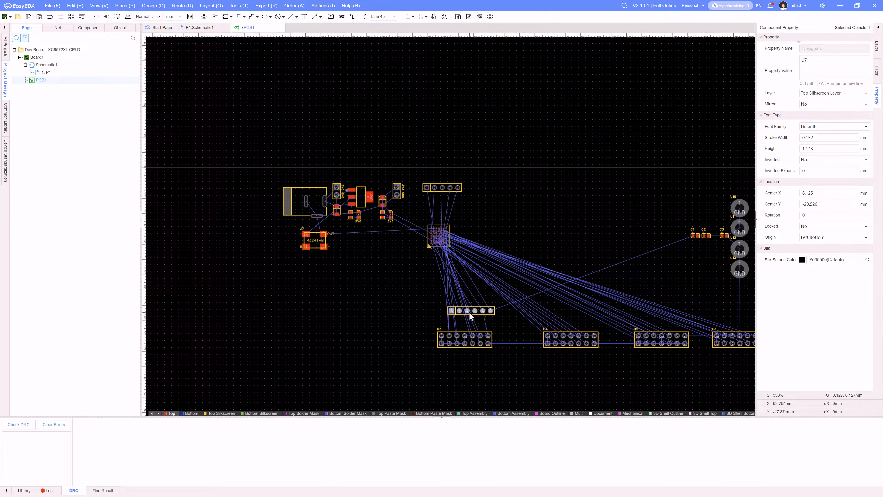
left_click_drag(470, 315, 440, 287)
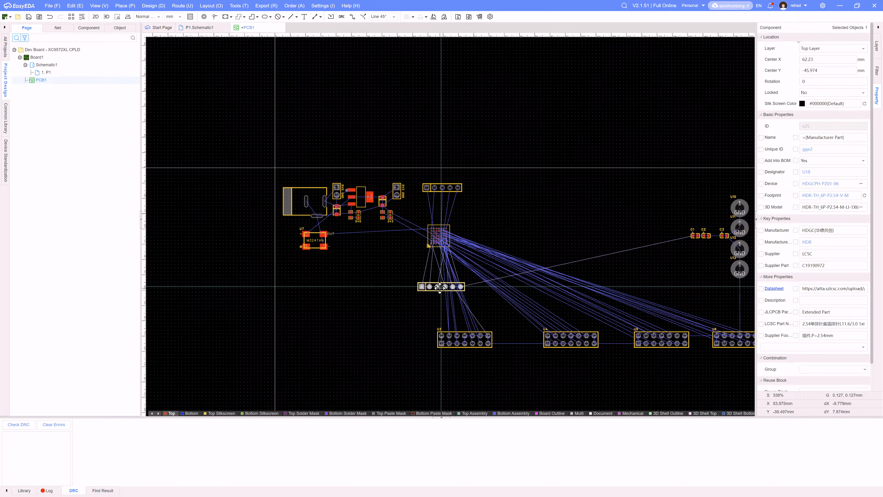
- Move header U3 to the right of U1, rotated 270 degrees, at centre X 80.01, Y -13.208 mm
left_click_drag(457, 335, 530, 234)
key("space")
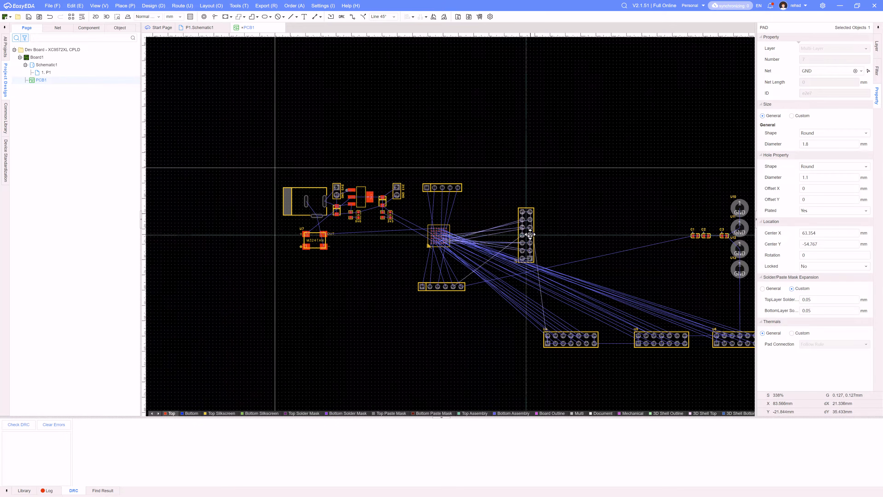
right_click_drag(489, 249, 519, 284)
scroll(520, 285, "up", 2)
key("space")
left_click_drag(610, 277, 595, 217)
key("space")
key("space")
key("space")
- Move header U4 to the left of U1, rotated 90 degrees, at centre X 32.766, Y -30.988 mm
scroll(615, 359, "down", 1)
right_click_drag(615, 359, 585, 267)
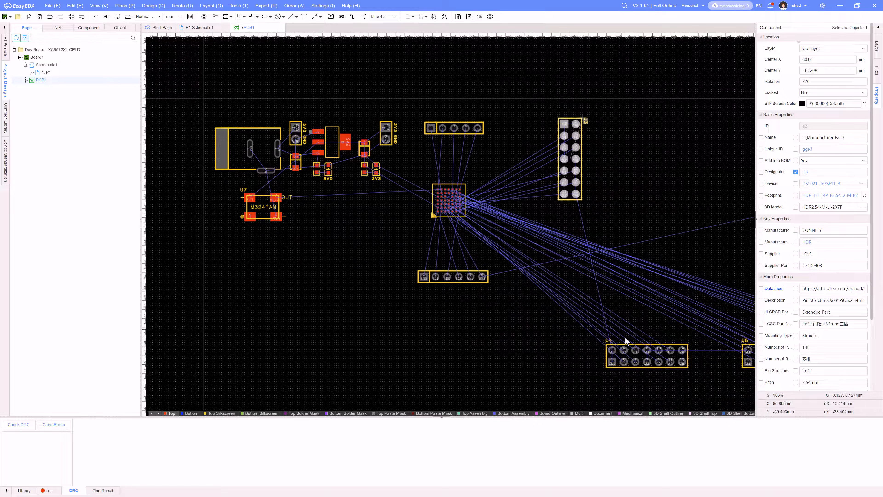
left_click_drag(629, 360, 326, 264)
key("space")
scroll(346, 248, "up", 2)
right_click_drag(414, 294, 379, 343)
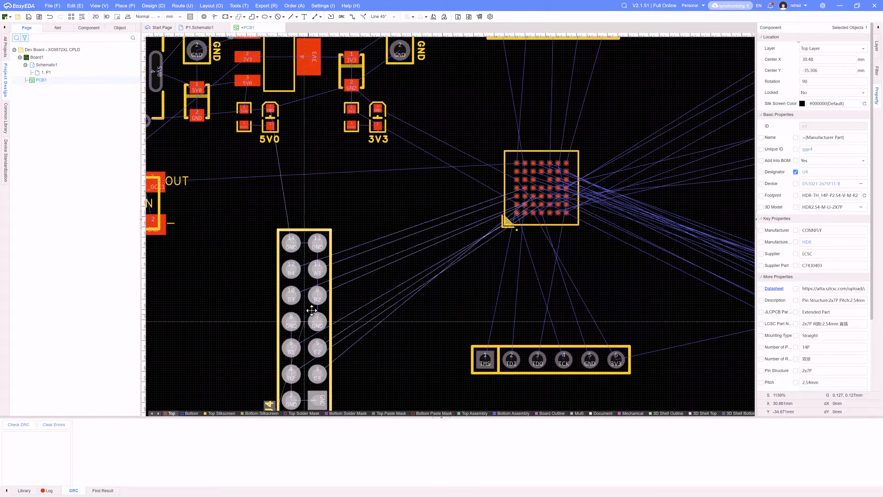
key("space")
left_click_drag(306, 315, 330, 272)
key("space")
- Place header U5 horizontally between the five-pin header and U1, oriented with pin 1 at its lower-left corner
right_click_drag(393, 324, 369, 268)
scroll(368, 272, "down", 2)
right_click_drag(477, 336, 438, 322)
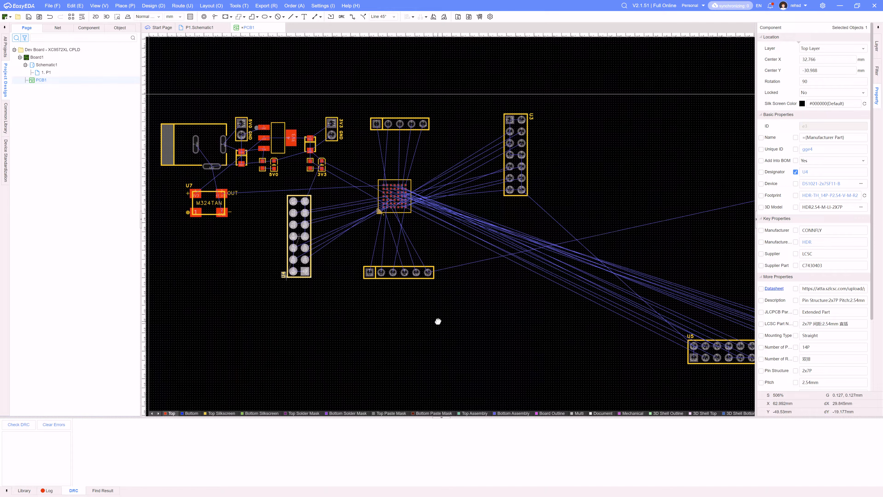
left_click_drag(699, 346, 437, 157)
key("space")
key("space")
scroll(485, 277, "up", 4)
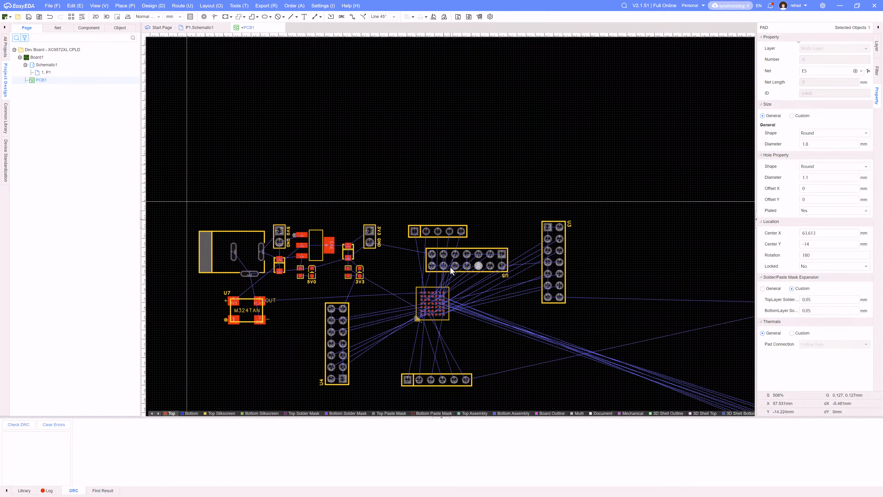
key("space")
left_click_drag(470, 257, 414, 249)
key("space")
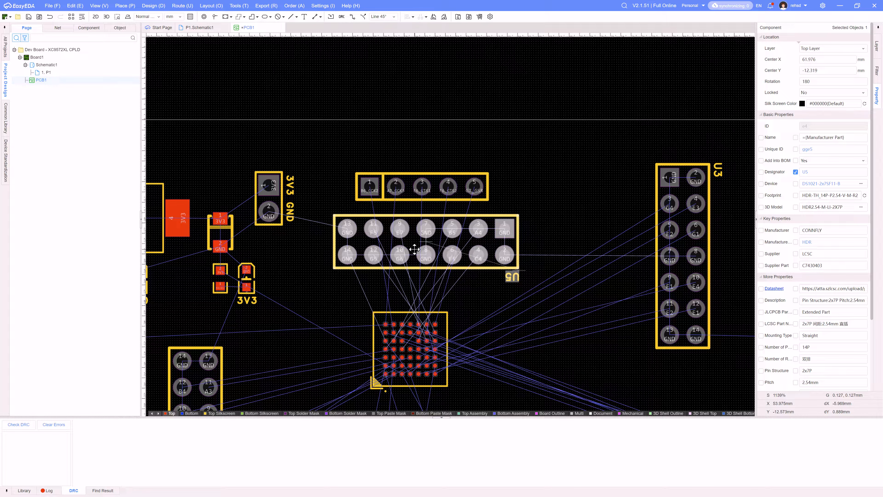
key("space")
key("space")
mouse_move(414, 249)
left_mouse_down()
mouse_move(417, 265)
mouse_move(408, 262)
left_mouse_up()
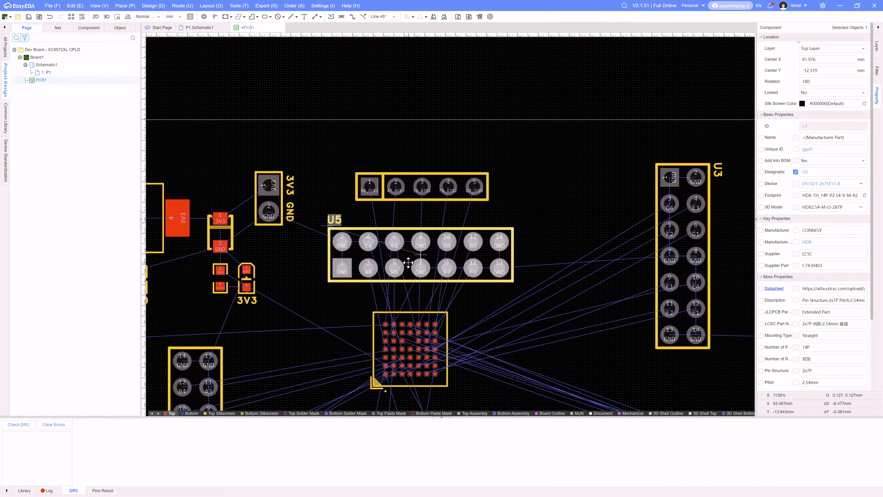
- Delete the designator labels of headers U5 and U3
left_click(337, 220)
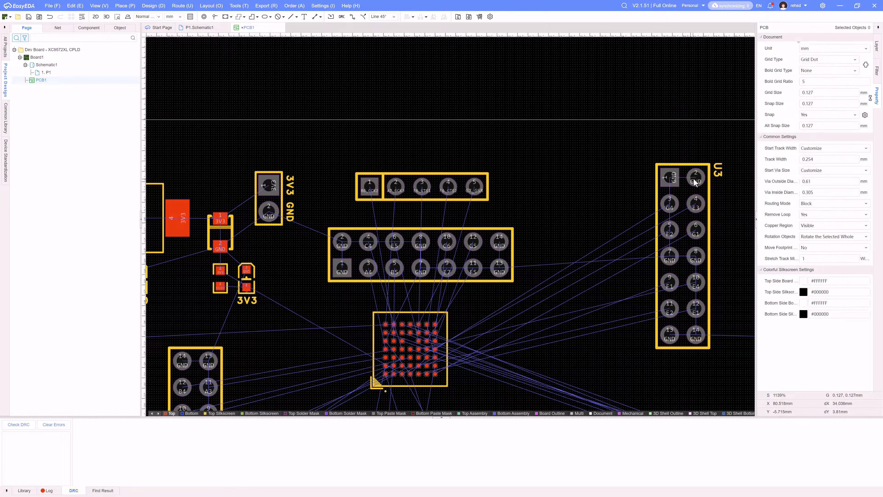
scroll(580, 206, "down", 5)
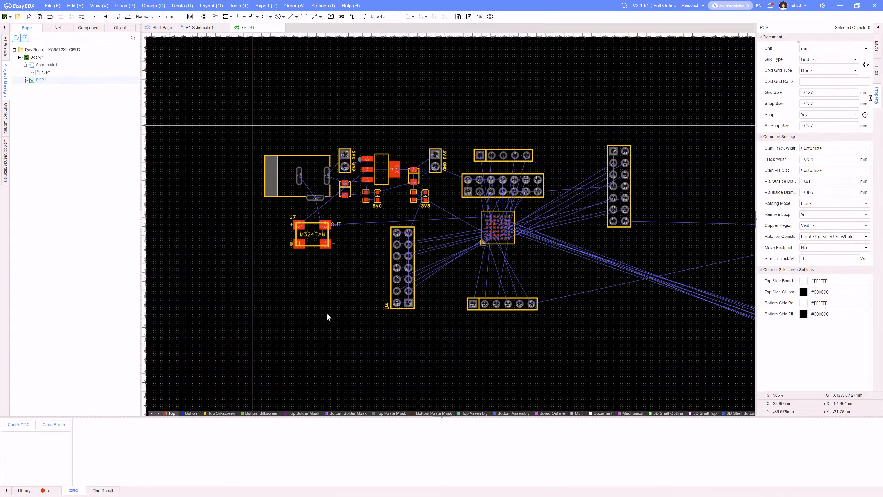
- Delete the U4 label and reposition the U6 header and the six-pin header around the chip's lower side
left_click(387, 306)
key("Delete")
right_click_drag(539, 325, 322, 326)
left_click_drag(718, 389, 340, 259)
right_click_drag(371, 326, 378, 360)
left_click_drag(312, 339, 297, 368)
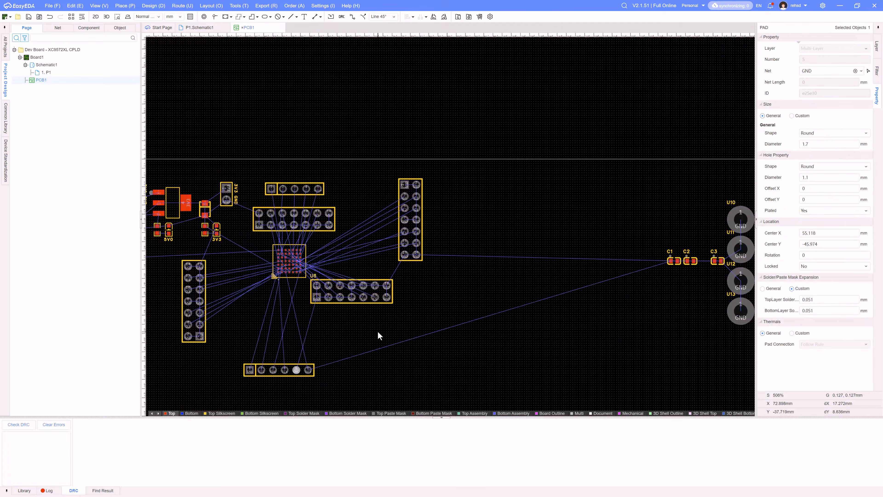
- Move the U6 header farther out on the chip's right side and rotate it to 180°
scroll(378, 336, "up", 3)
left_click_drag(509, 278, 600, 276)
key("space")
key("space")
key("space")
key("space")
scroll(435, 260, "up", 2)
scroll(435, 259, "up", 4)
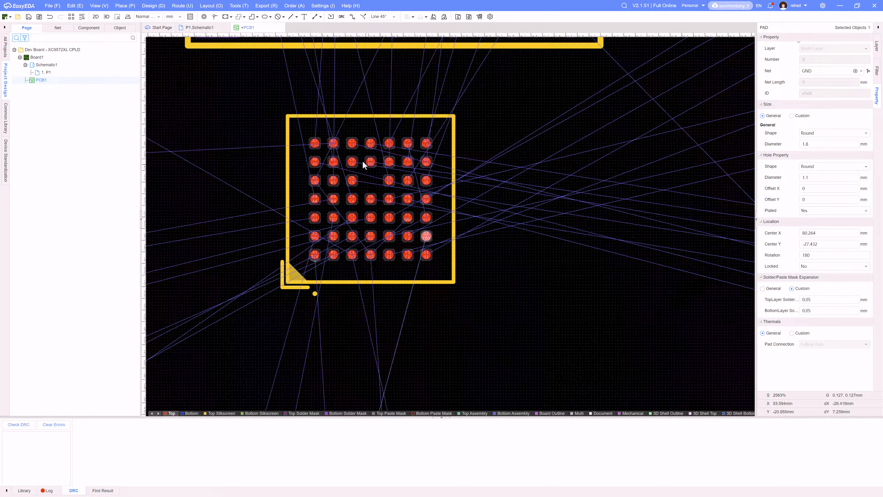
- Shift the 14-pin header above the chip slightly farther away from it
scroll(495, 304, "down", 6)
right_click_drag(504, 301, 459, 332)
left_click_drag(436, 250, 453, 237)
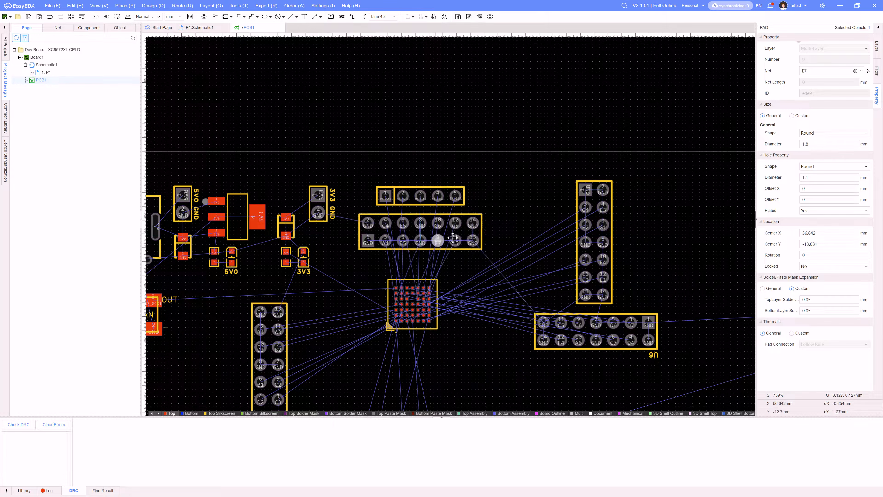
- Stack the U6 and U3 headers in one vertical column on the chip's right side, with pin 1 at the top of each
left_click_drag(593, 270, 672, 344)
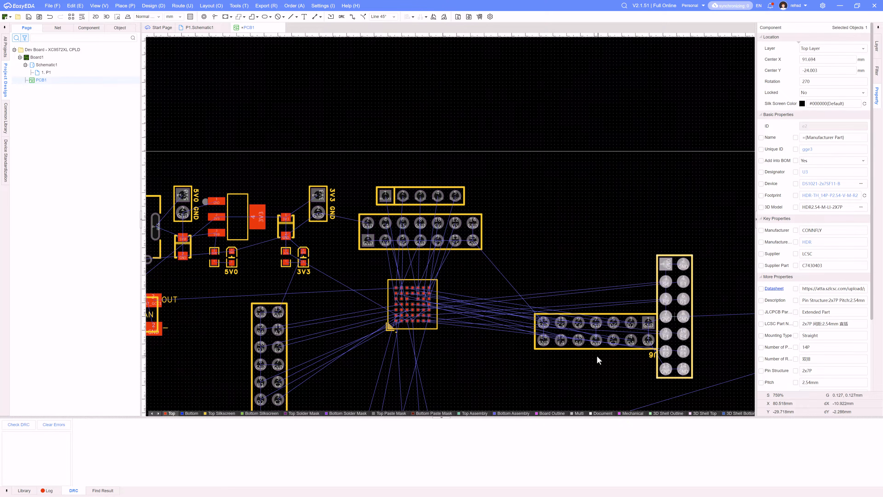
left_click_drag(591, 332, 568, 228)
left_click_drag(678, 286, 635, 339)
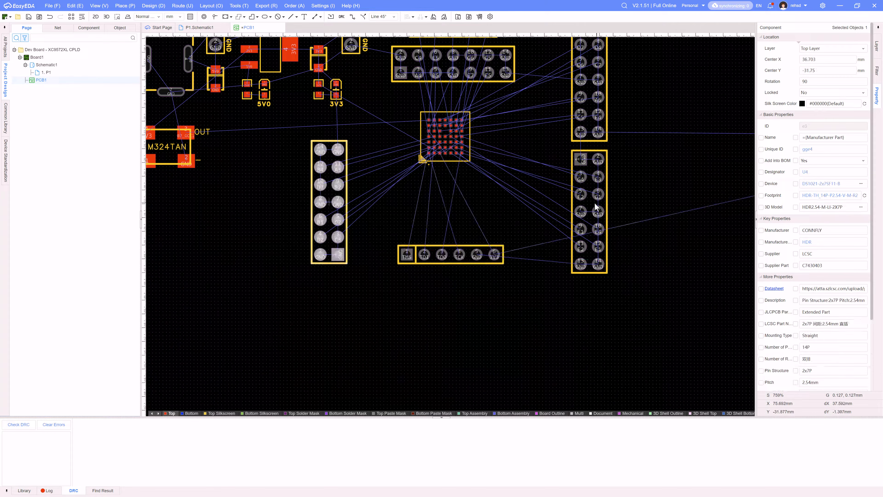
- Align the bottoms of the U4 header left of the chip and the lower header right of it
left_click(598, 205, "ctrl")
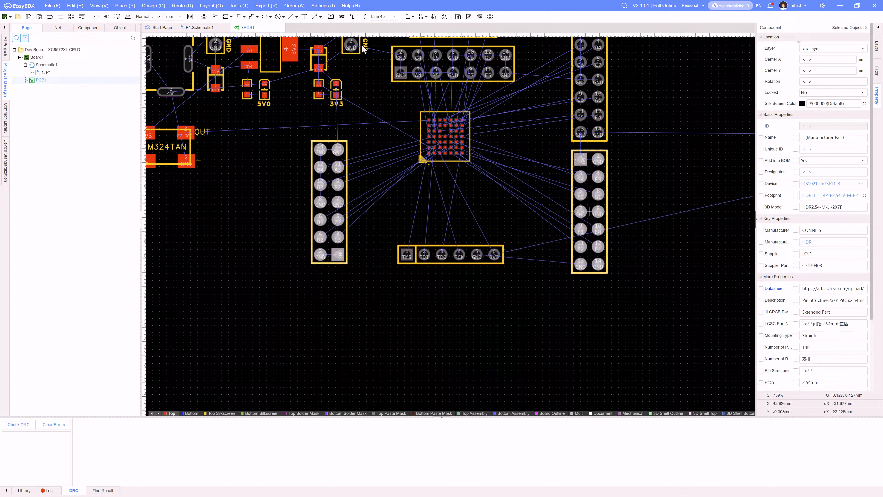
left_click(415, 18)
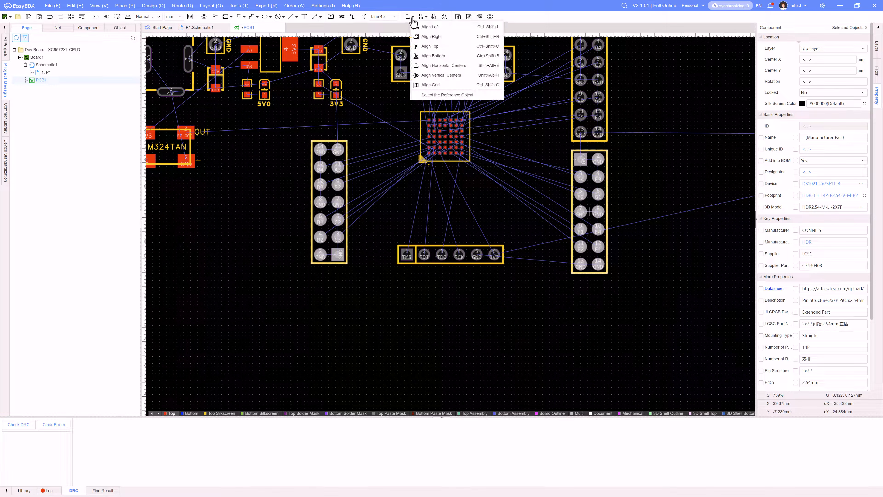
left_click(432, 60)
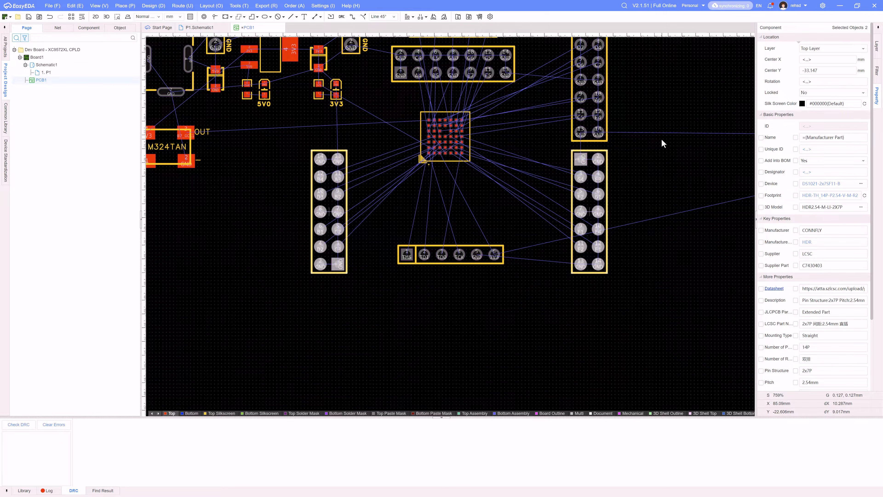
- Align the left edges of the two stacked 14-pin headers on the chip's right side
right_click_drag(663, 144, 642, 229)
left_click(573, 245)
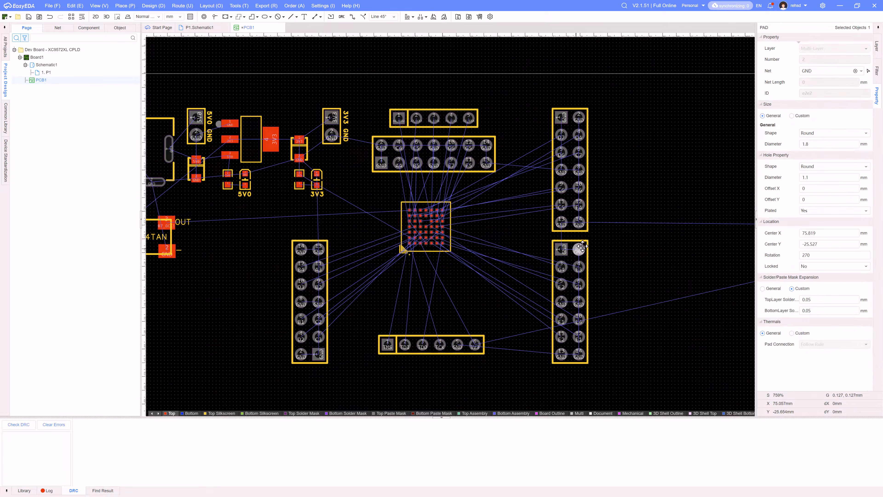
left_click(569, 230, "ctrl")
left_click(413, 17)
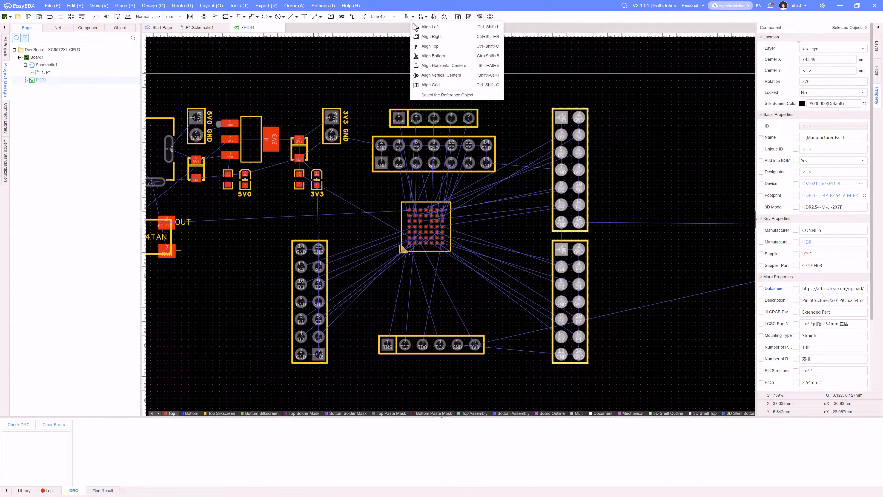
left_click(428, 27)
right_click(609, 173)
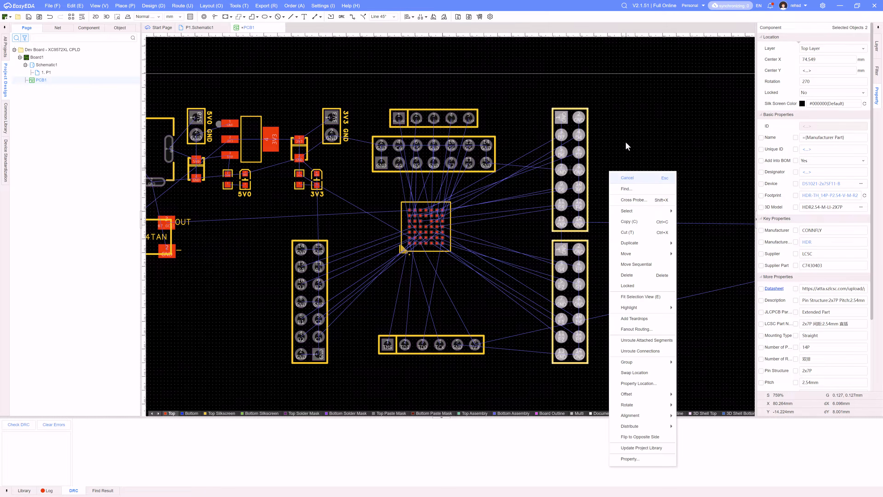
left_click(625, 142)
- Move the whole group of placed components closer to the unplaced capacitors and U10–U13 pads
scroll(628, 131, "down", 6)
right_click_drag(632, 218, 502, 243)
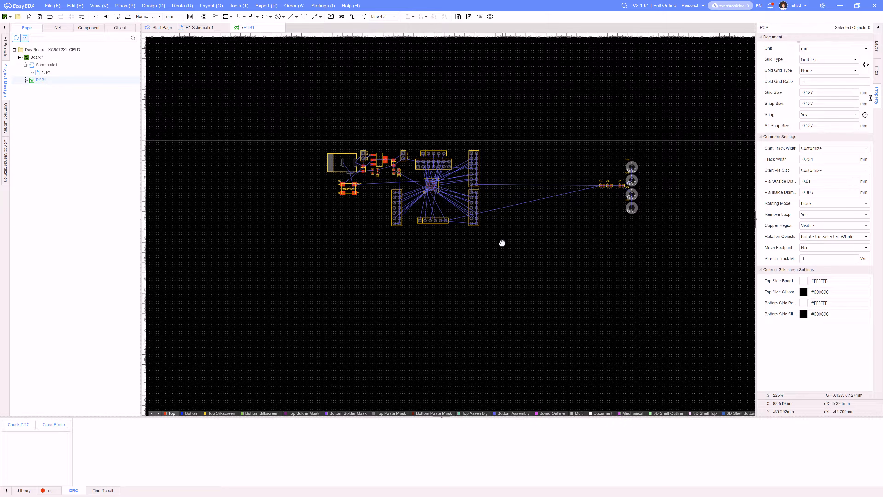
left_click_drag(303, 124, 492, 259)
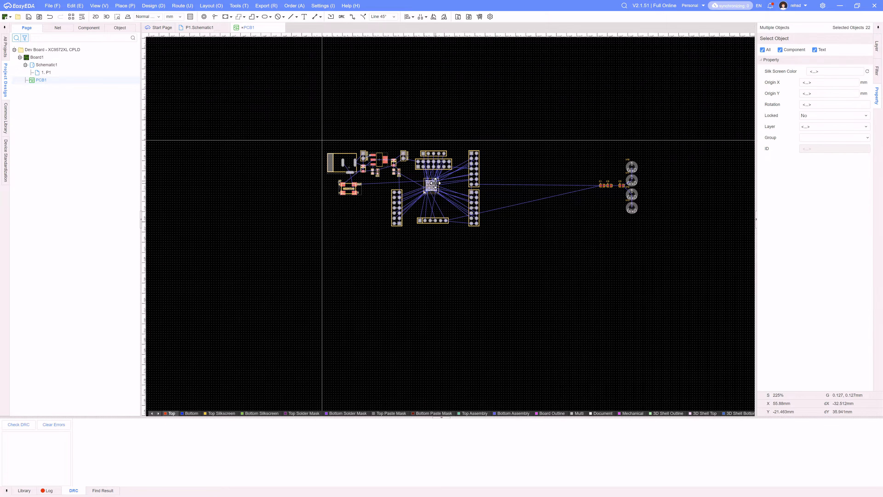
left_click_drag(433, 185, 499, 220)
left_click(602, 279)
- Place the capacitors around the chip: C1 on its right, C2 below it and C3 on its left
scroll(591, 190, "up", 4)
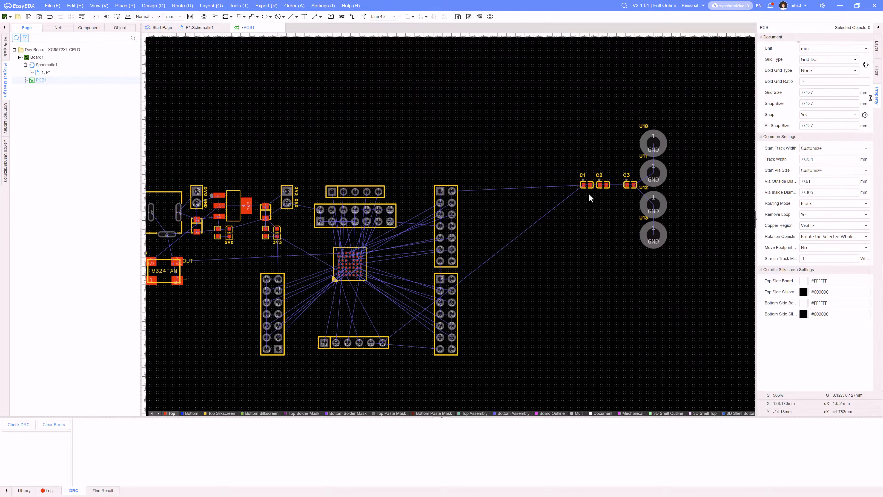
right_click_drag(580, 206, 629, 186)
left_click_drag(635, 163, 434, 249)
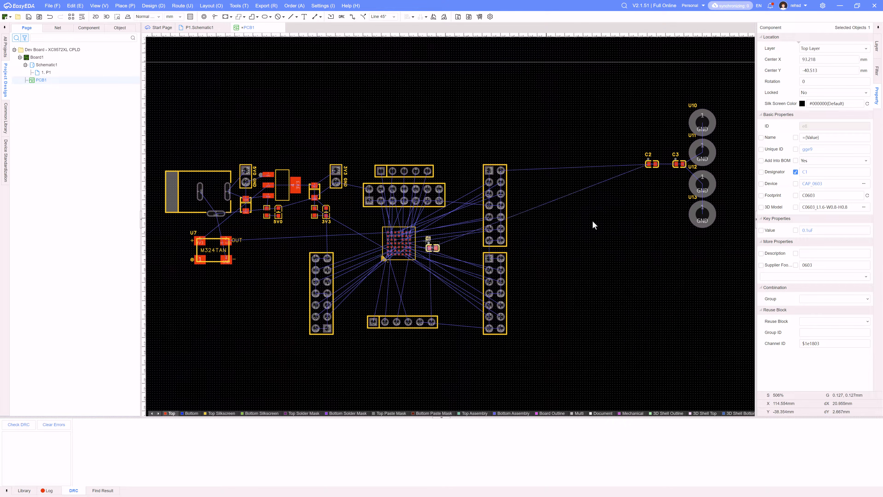
left_click_drag(653, 170, 409, 281)
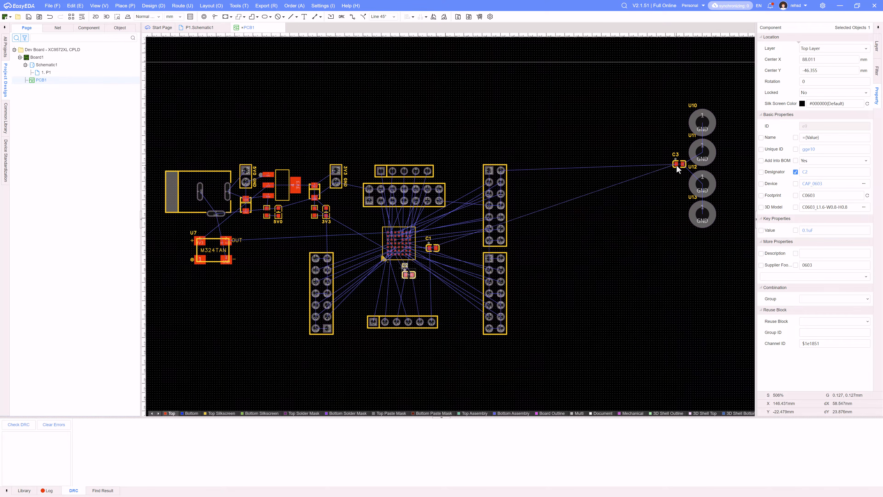
left_click_drag(677, 170, 370, 246)
- Delete the silkscreen designator label of capacitor C3
scroll(370, 246, "up", 5)
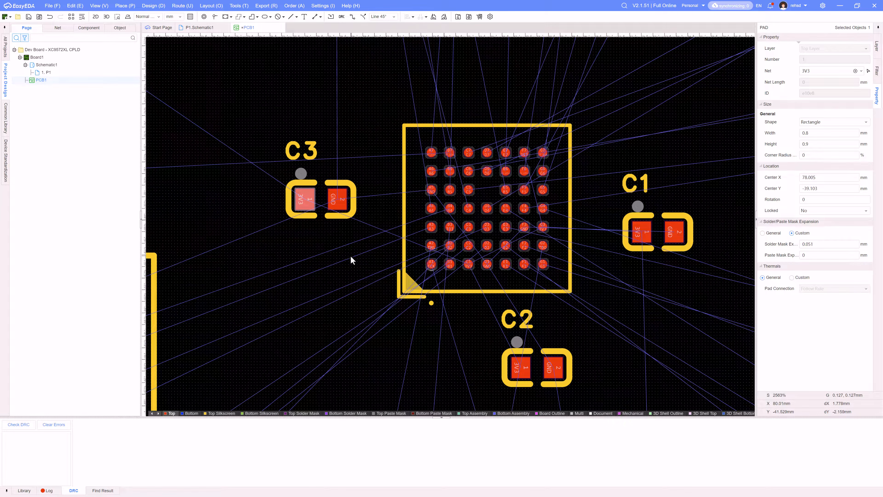
scroll(349, 259, "up", 1)
right_click_drag(349, 262, 321, 217)
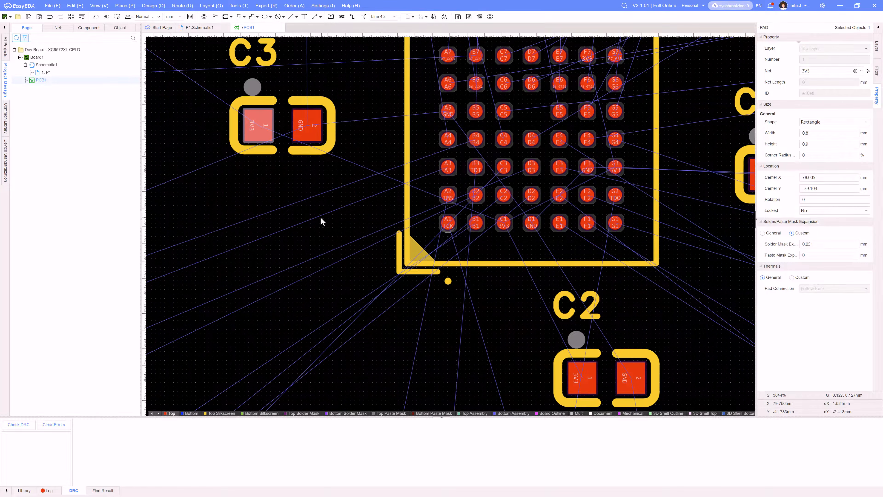
left_click(288, 122)
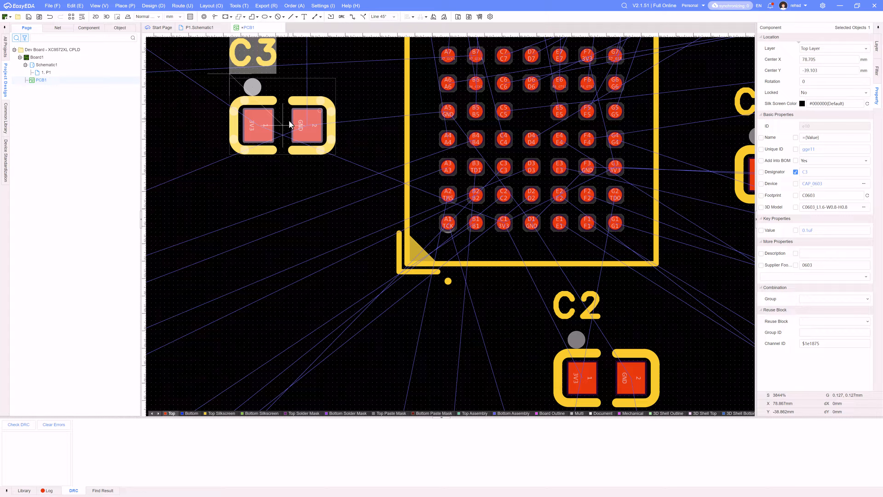
scroll(332, 223, "down", 1)
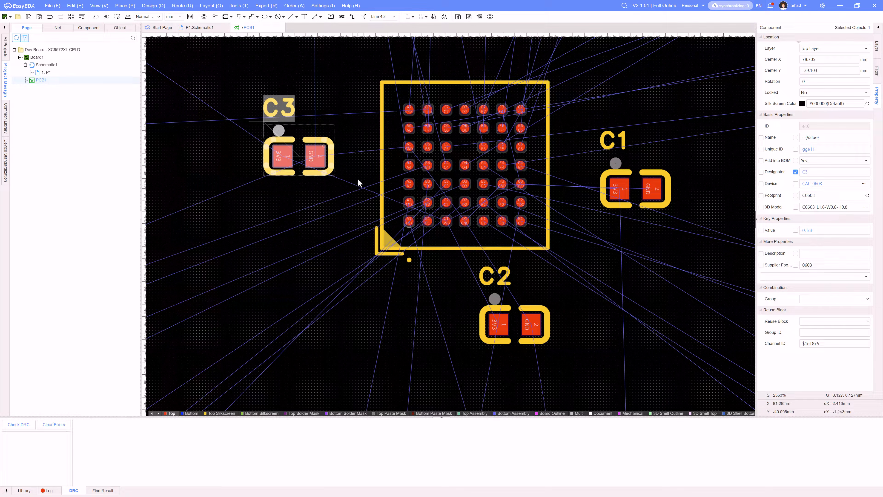
left_click(288, 108)
key("Delete")
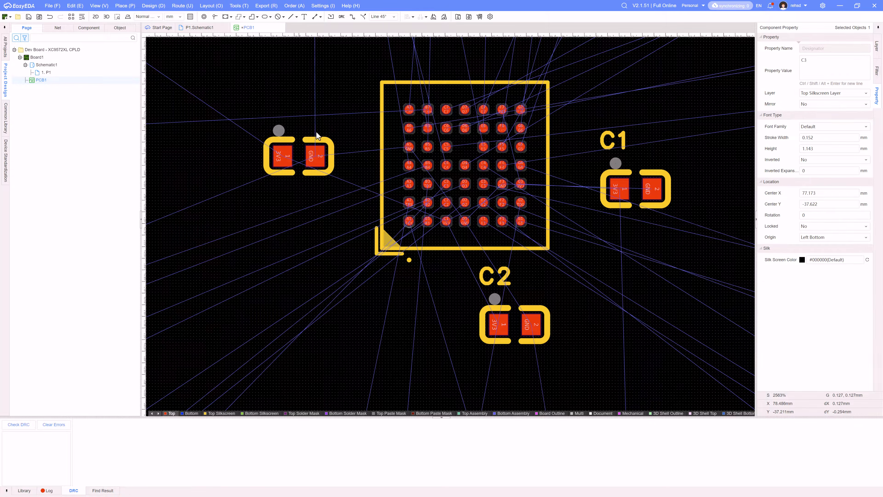
- Move capacitor C3 directly below the chip's C1 ball on the 3V3 net and rotate it to 270°
scroll(427, 183, "up", 1)
left_click_drag(239, 152, 471, 353)
key("space")
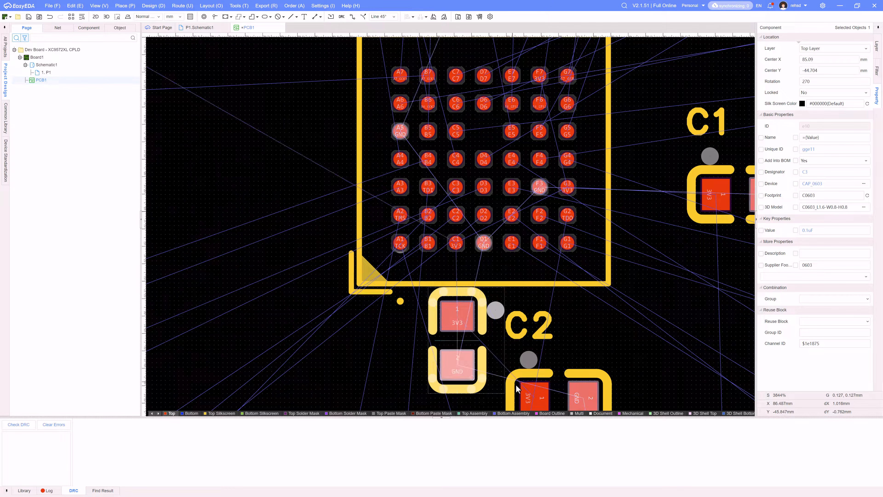
- Delete the C2 label and move that capacitor to the chip's right side, beside the G3 ball on the 3V3 net
left_click_drag(529, 333, 595, 301)
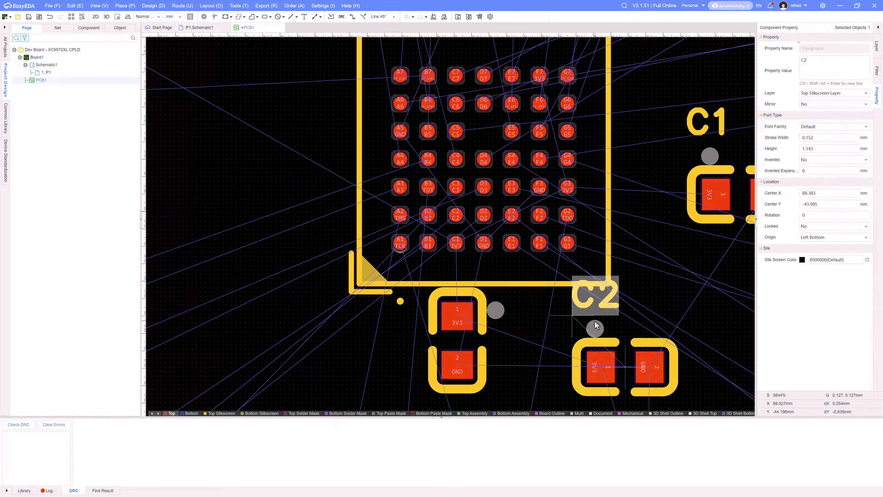
key("Delete")
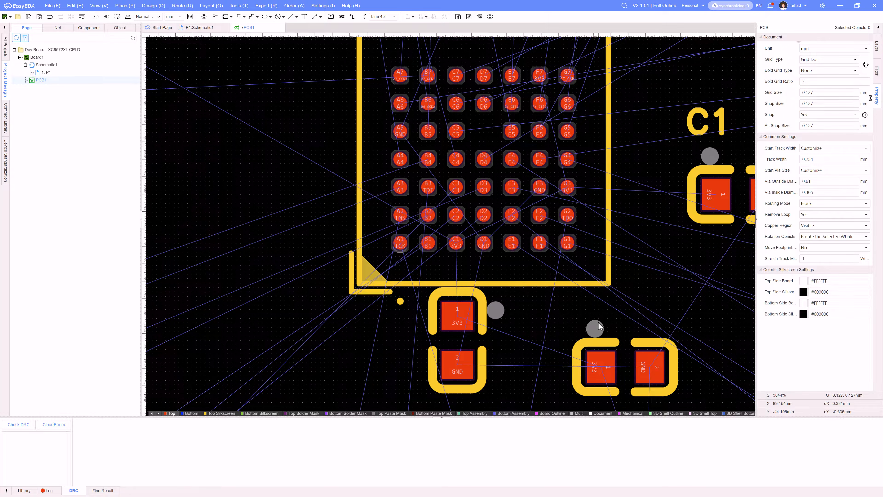
scroll(599, 326, "down", 2)
left_click(601, 356)
left_click_drag(601, 357, 632, 234)
- Place capacitor C1 above the chip's F7 ball on the 3V3 net at 90° rotation and delete its label
left_click_drag(697, 250, 457, 103)
scroll(479, 139, "up", 4)
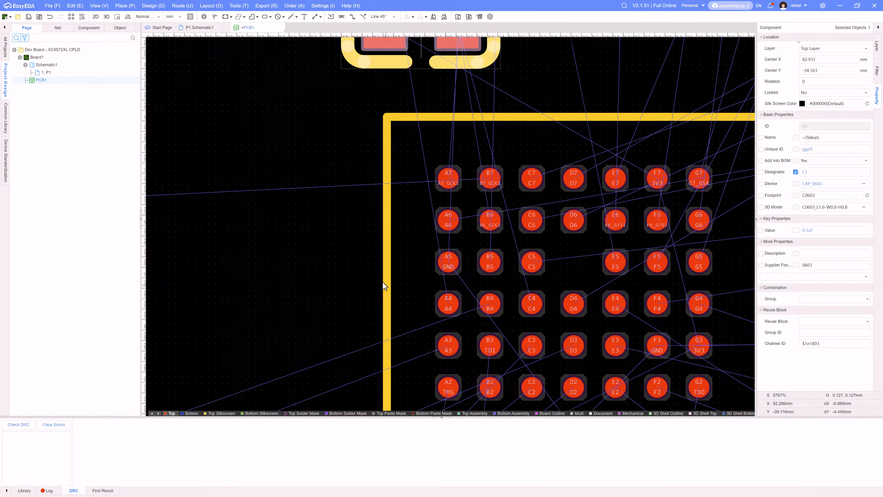
right_click_drag(383, 282, 316, 239)
scroll(321, 246, "down", 2)
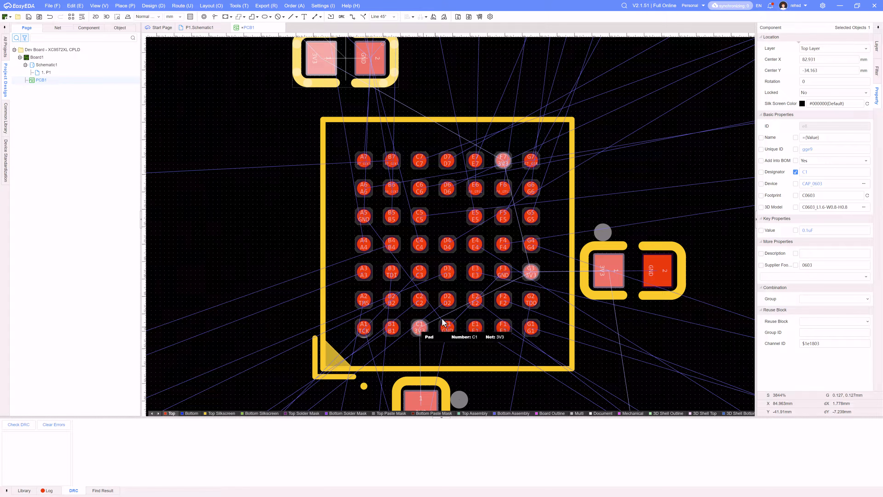
right_click_drag(510, 87, 494, 177)
left_click_drag(323, 148, 476, 158)
key("space")
left_click(422, 192)
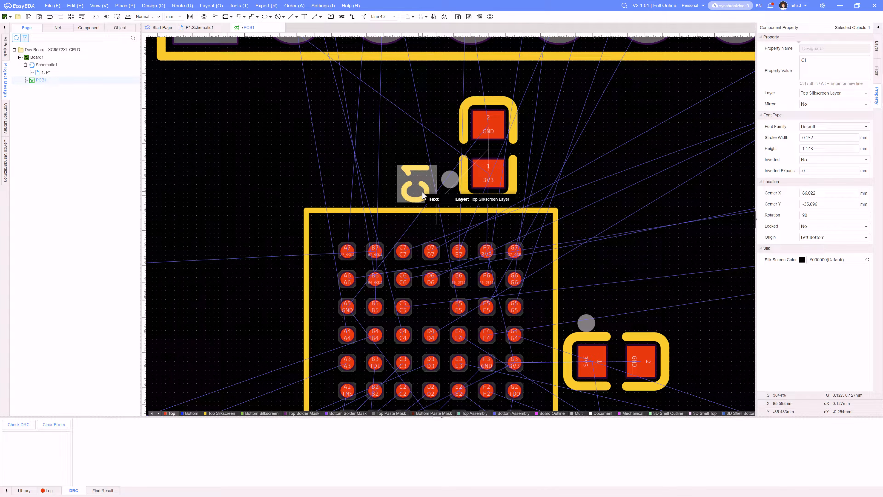
key("Delete")
- Try placing the capacitors above and to the right of the chip on the Bottom Layer, and undo the layer change
scroll(498, 194, "down", 5)
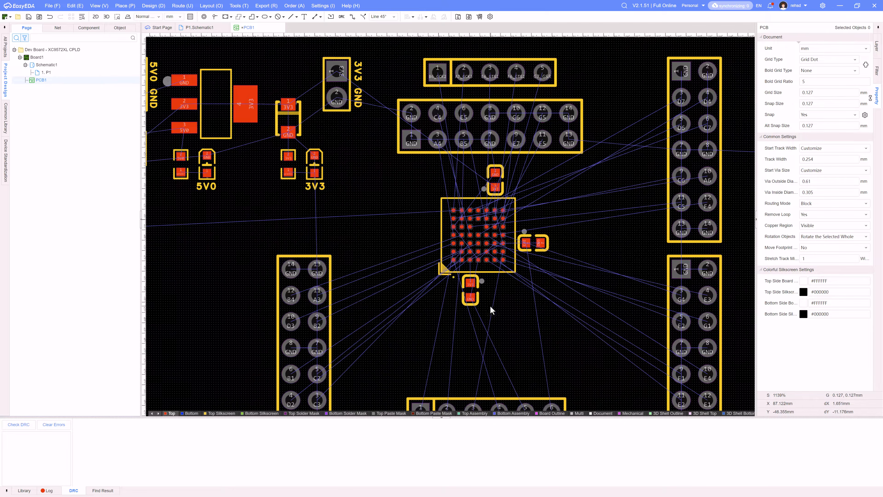
scroll(477, 285, "up", 3)
scroll(467, 285, "up", 2)
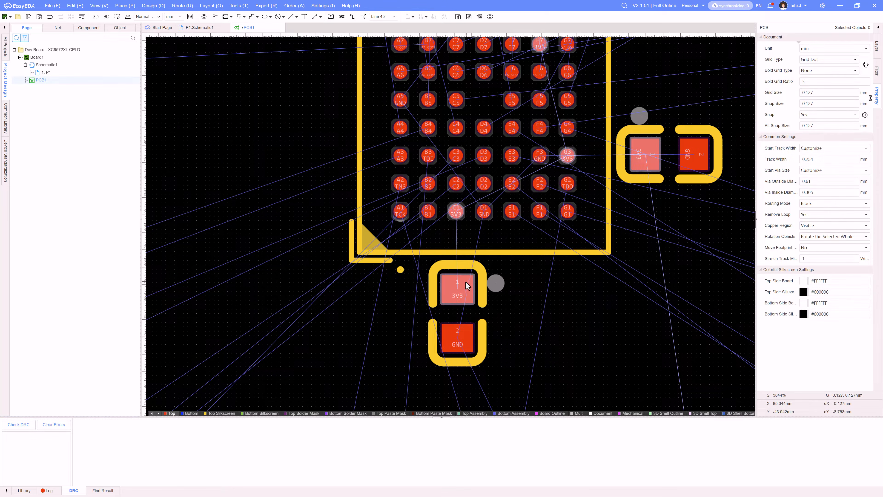
left_click_drag(466, 285, 462, 281)
scroll(462, 281, "down", 5)
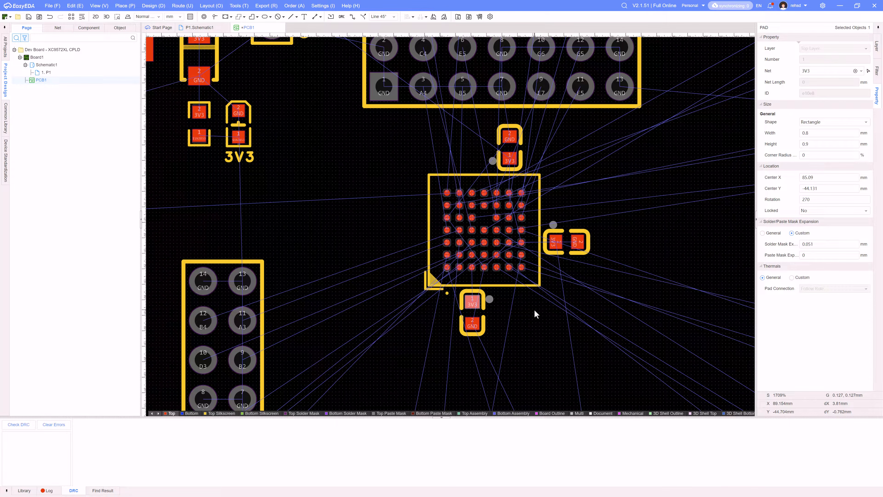
left_click(564, 245)
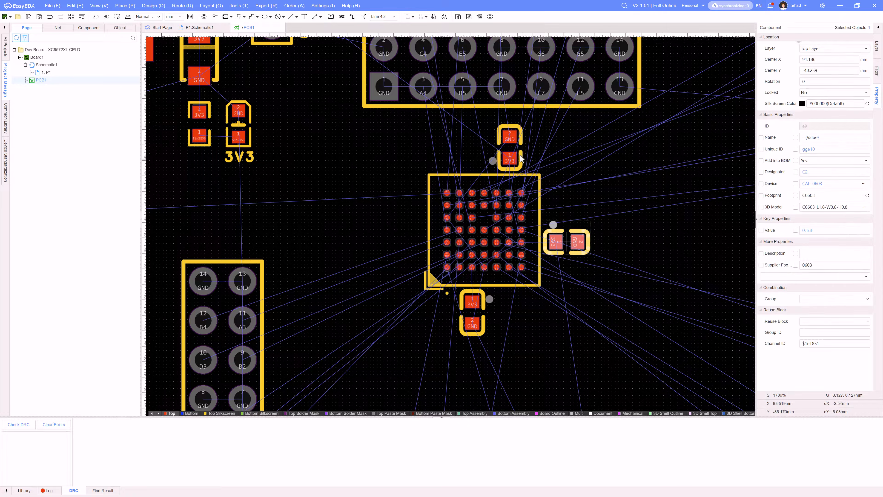
left_click(510, 145, "ctrl")
left_click(822, 52)
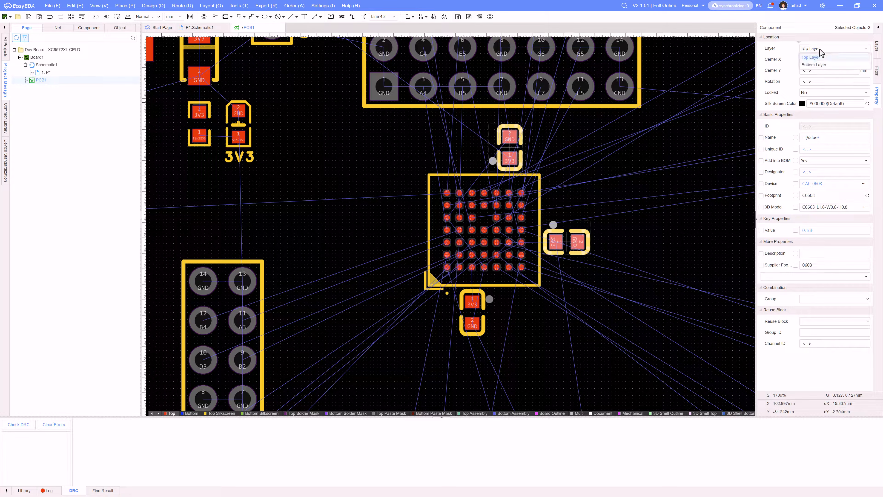
left_click(814, 70)
left_click(679, 181)
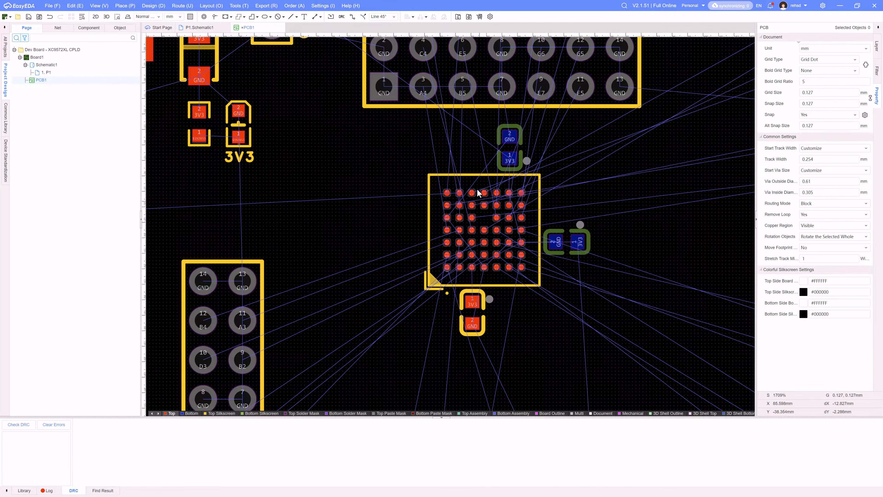
key("ctrl+z")
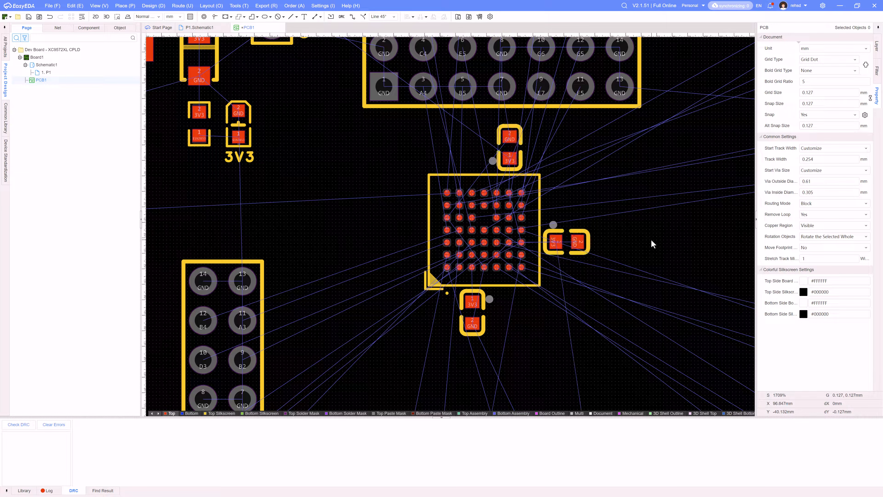
scroll(629, 318, "down", 1)
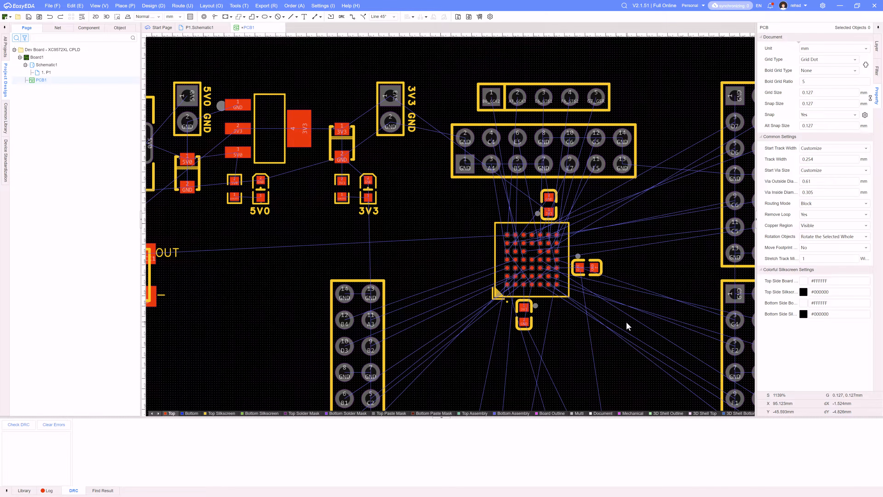
- Place the four GND standoff holes at the corners of a rectangle around the component layout and delete their designator labels
right_click_drag(617, 334, 560, 243)
scroll(542, 233, "down", 2)
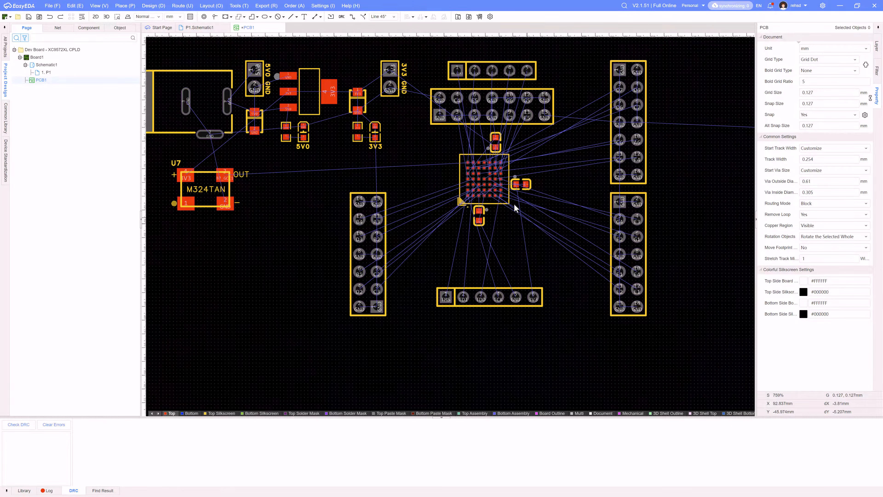
scroll(547, 251, "down", 5)
scroll(545, 253, "up", 2)
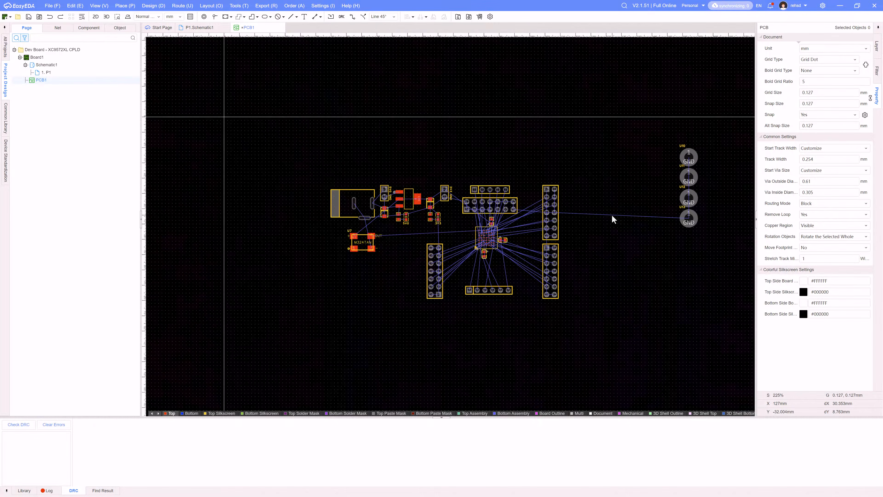
right_click_drag(619, 237, 664, 241)
left_click_drag(733, 224, 384, 177)
left_click_drag(733, 202, 615, 175)
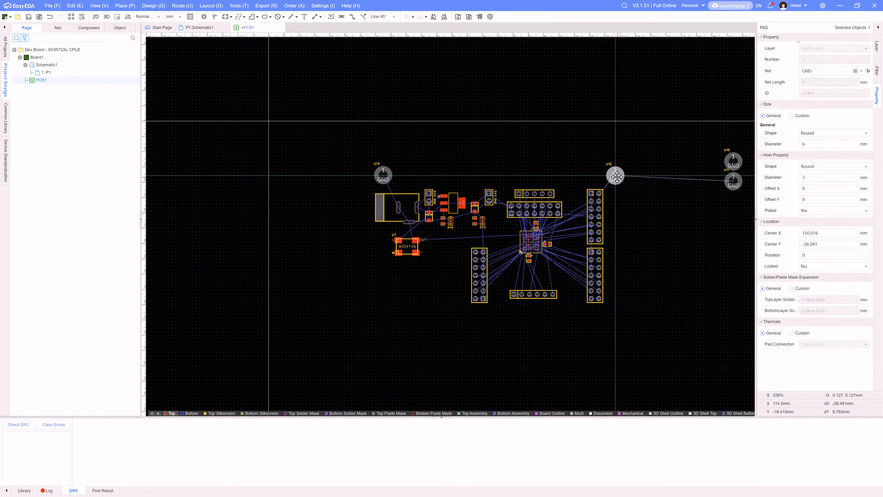
left_click_drag(733, 181, 615, 315)
left_click_drag(734, 161, 383, 316)
left_click(609, 304)
key("Delete")
right_click_drag(464, 285, 440, 270)
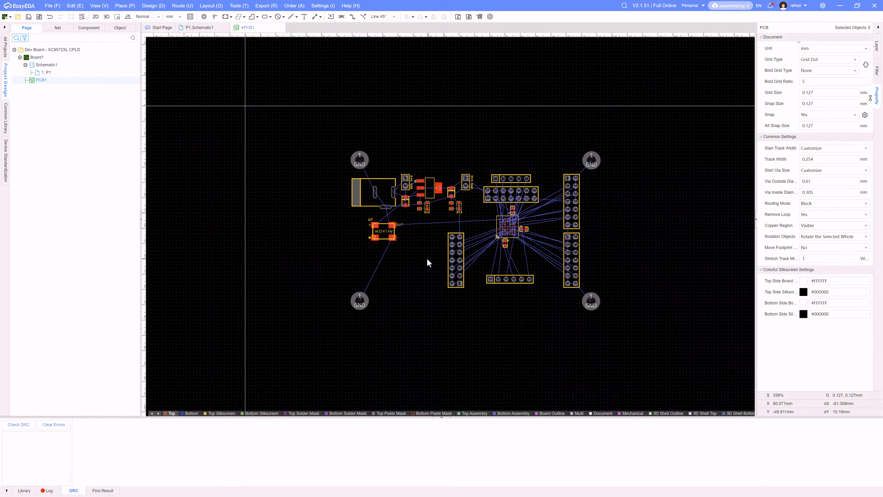
- Move the M324TAN oscillator U7 with its silkscreen labels rightward, just beside the upper end of the left double-row header
scroll(426, 253, "up", 2)
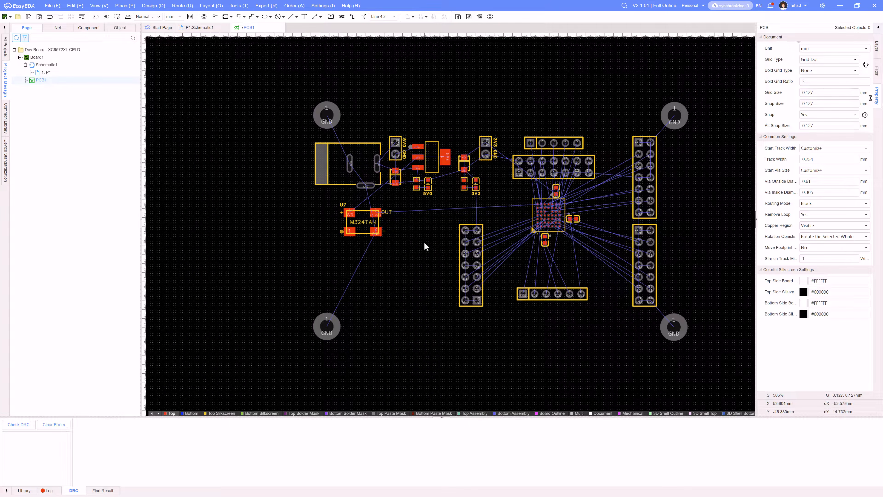
left_click_drag(327, 203, 413, 258)
left_click_drag(369, 229, 427, 226)
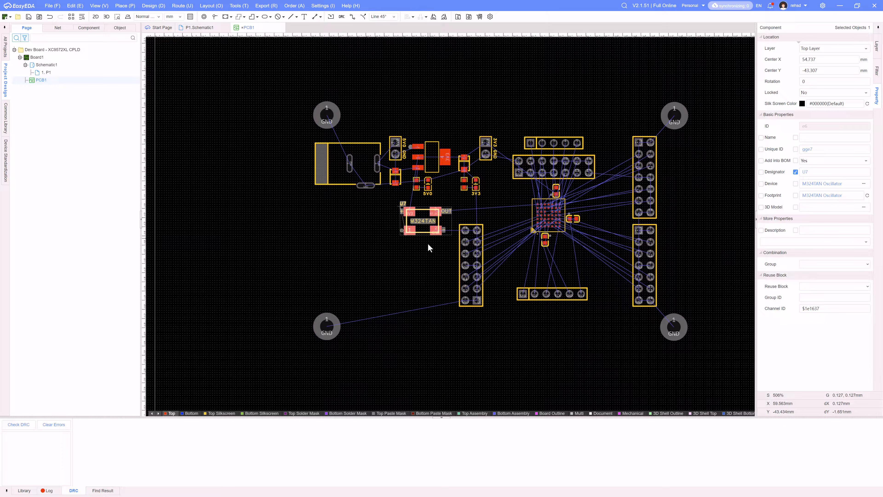
left_click(410, 278)
scroll(409, 282, "down", 3)
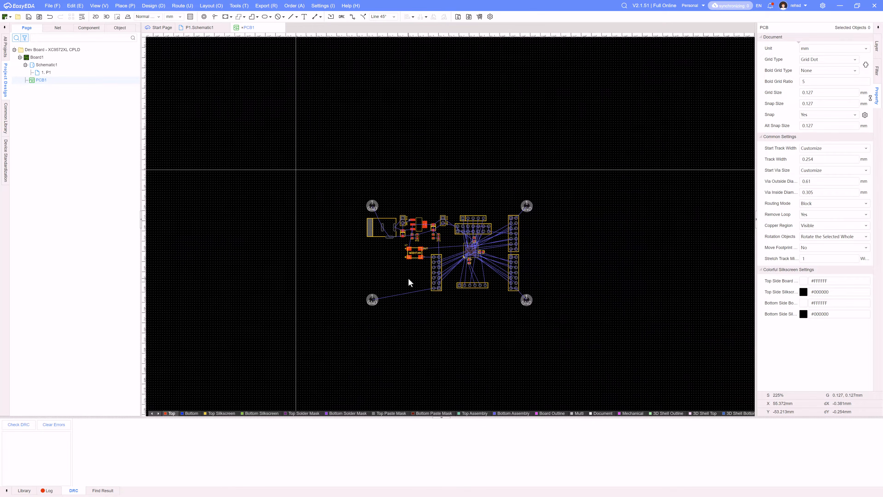
- Move the DC power jack DC1 below the oscillator U7, beside the left double-row header
scroll(409, 282, "up", 2)
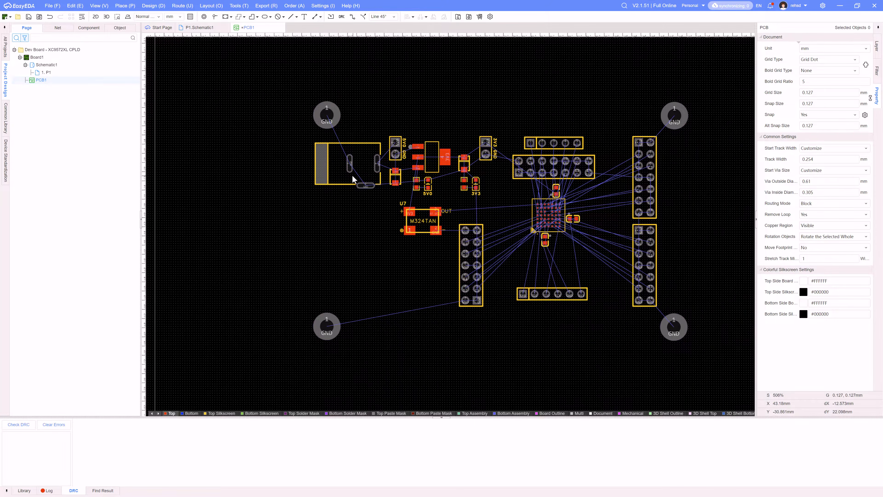
left_click_drag(352, 179, 390, 296)
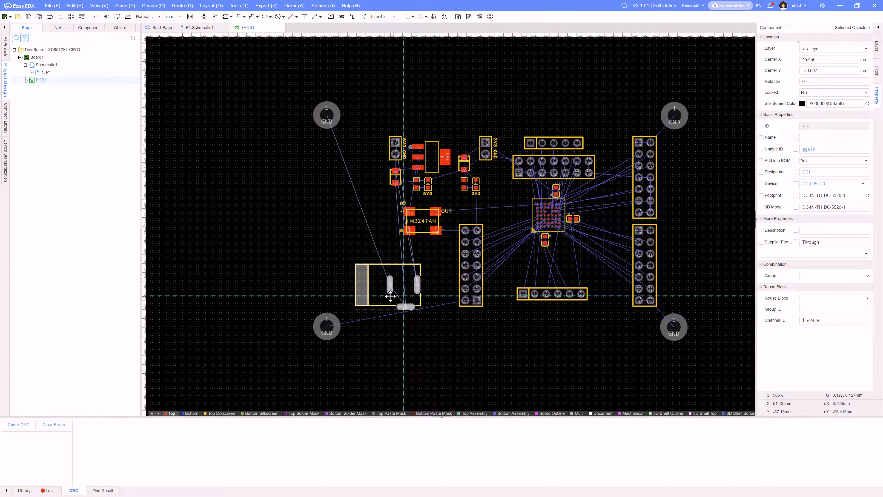
left_click_drag(391, 294, 406, 287)
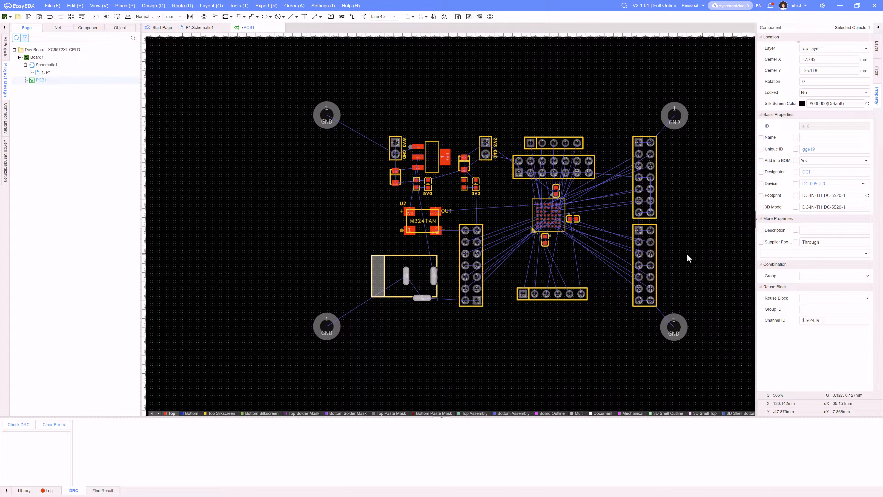
- Shift the two left standoff holes inward together to centre X 50.194 mm, above and below the DC jack, and save the layout
left_click_drag(281, 77, 351, 376)
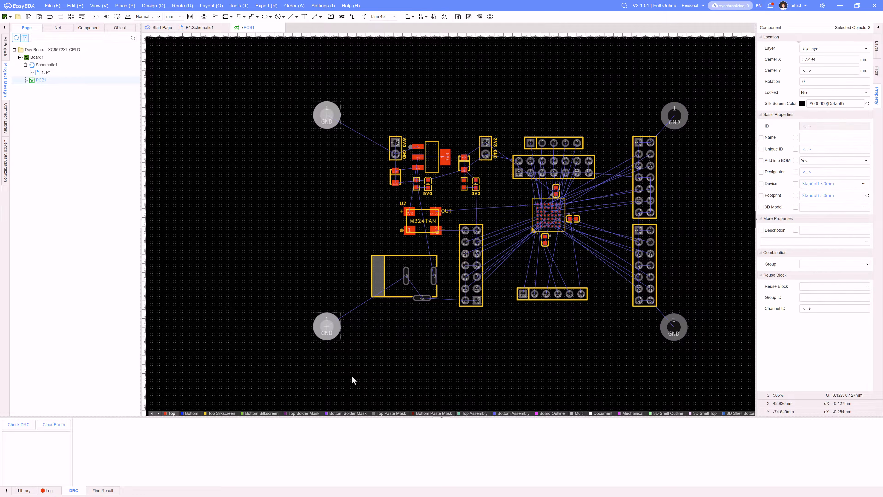
key("Right")
key("Right")
key("Right")
key("Right")
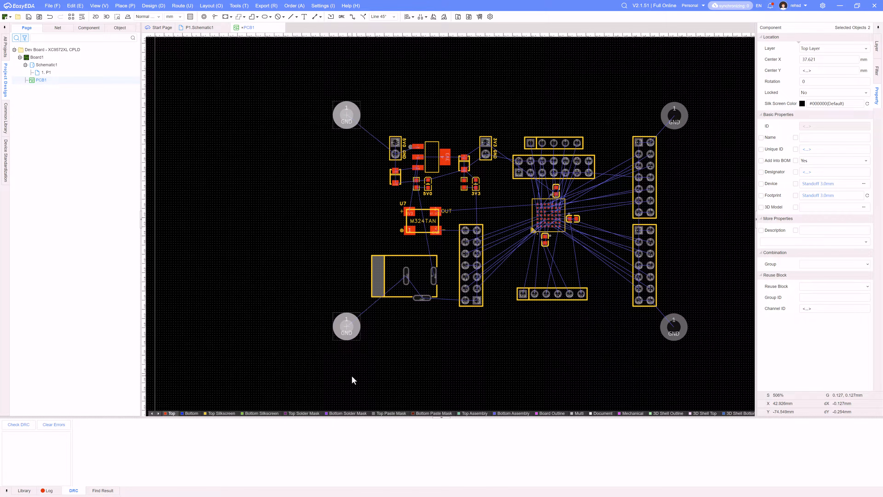
key("Right")
key("Right")
key("Right")
key("Right")
key("Right")
key("Right")
key("Right")
key("Right")
key("Right")
key("Right")
key("Right")
key("Right")
key("Right")
key("Right")
key("Right")
key("Right")
key("Right")
key("Right")
key("Right")
key("Right")
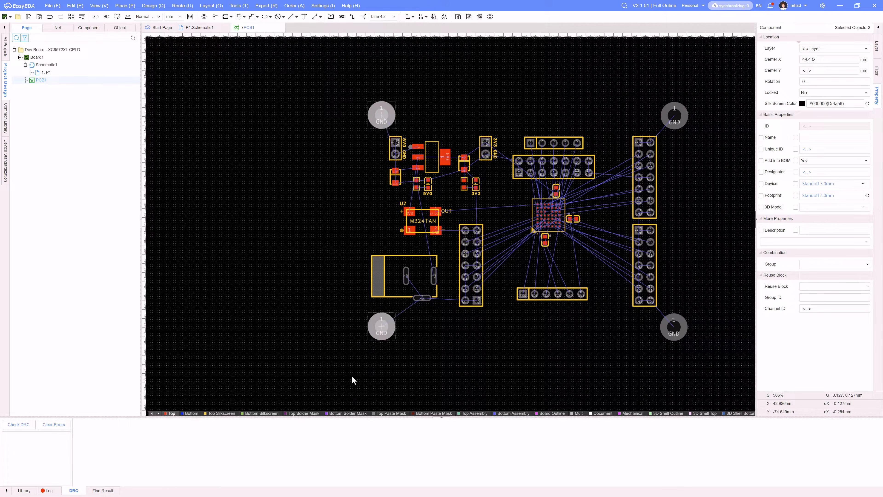
key("Right")
key("Right")
key("Right")
key("Right")
key("Right")
key("Right")
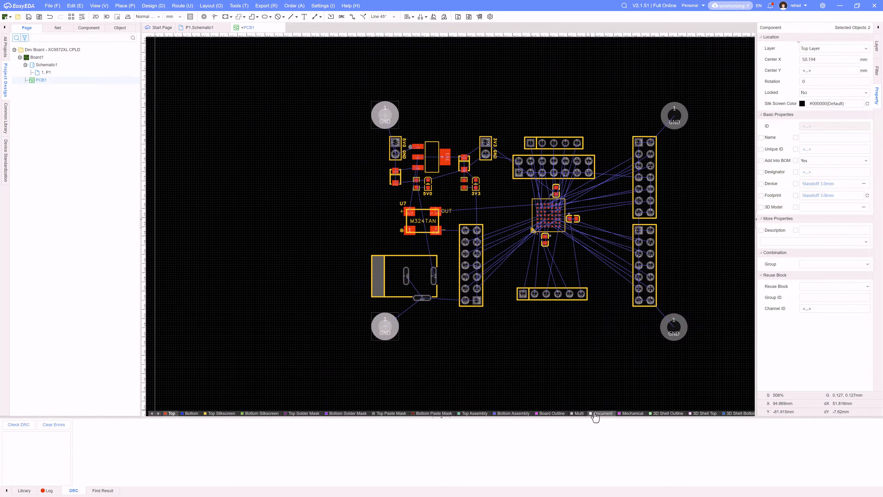
left_click(585, 347)
scroll(585, 346, "down", 4)
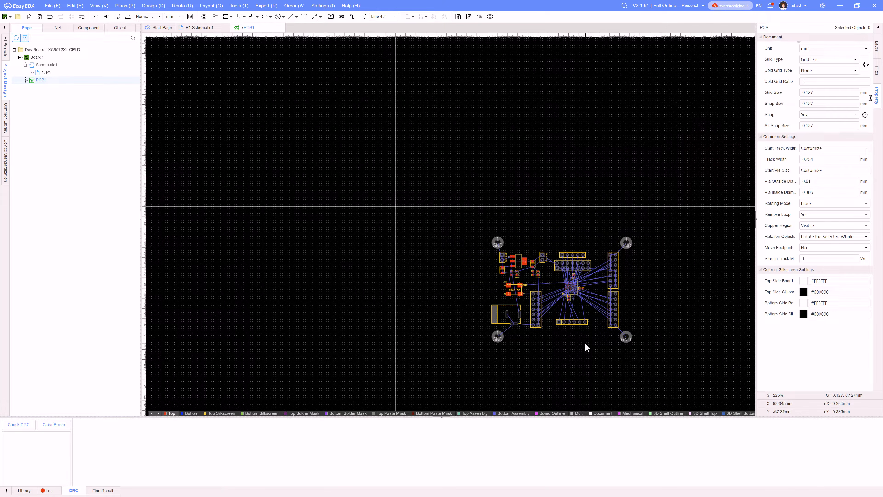
right_click_drag(585, 347, 546, 302)
key("ctrl+s")
scroll(498, 234, "up", 2)
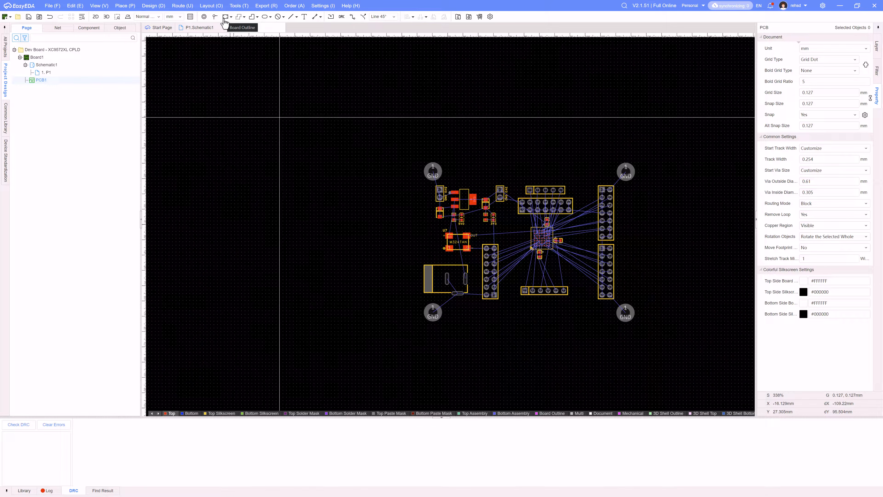
left_click(231, 17)
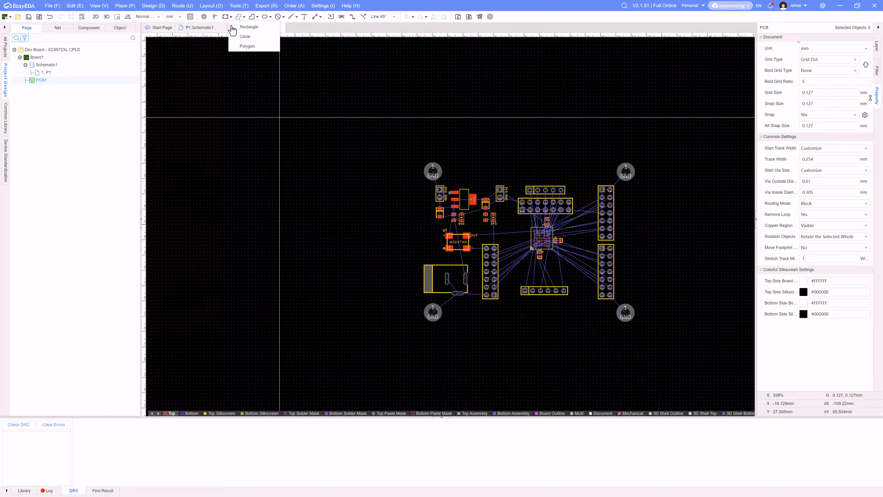
left_click(248, 27)
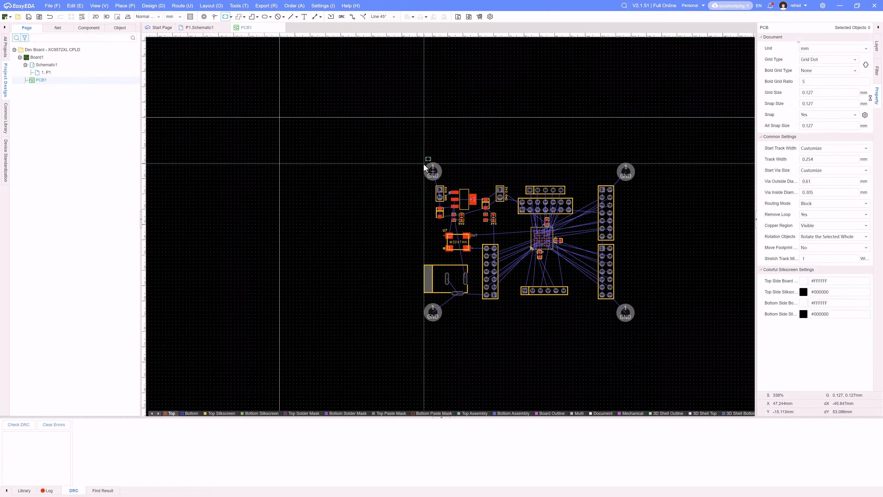
scroll(419, 162, "up", 2)
right_click_drag(423, 162, 341, 87)
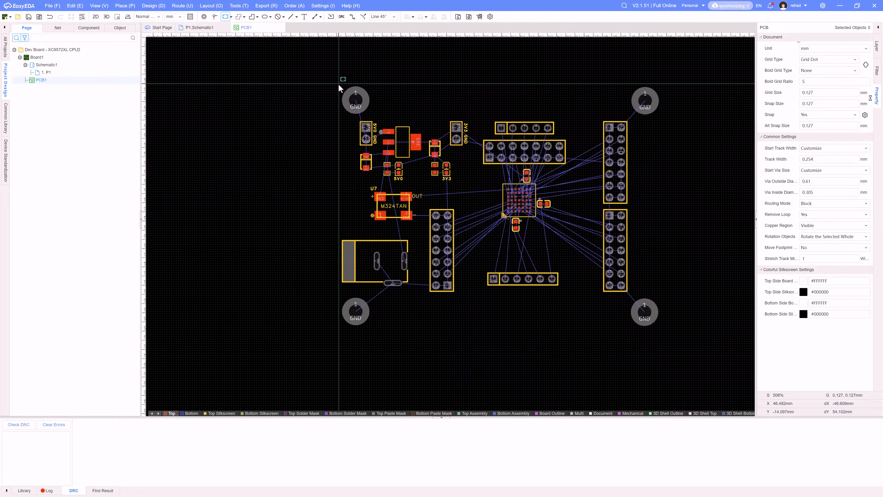
left_click(340, 84)
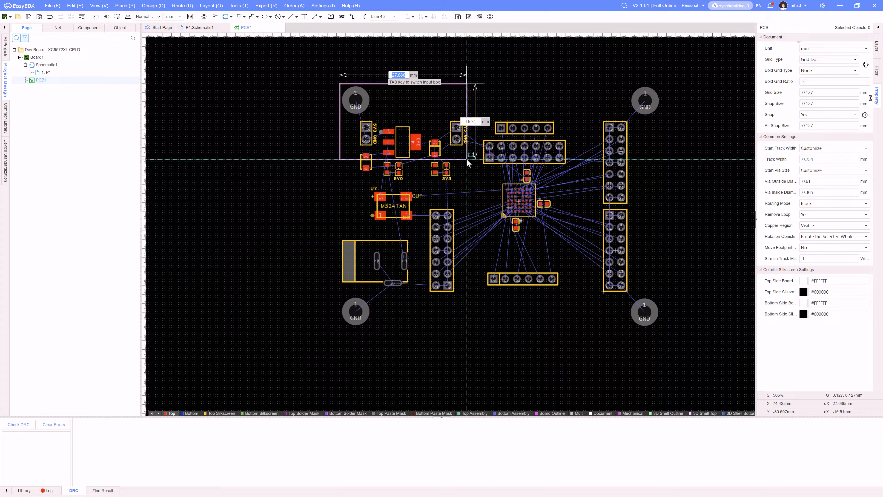
type("100")
key("Tab")
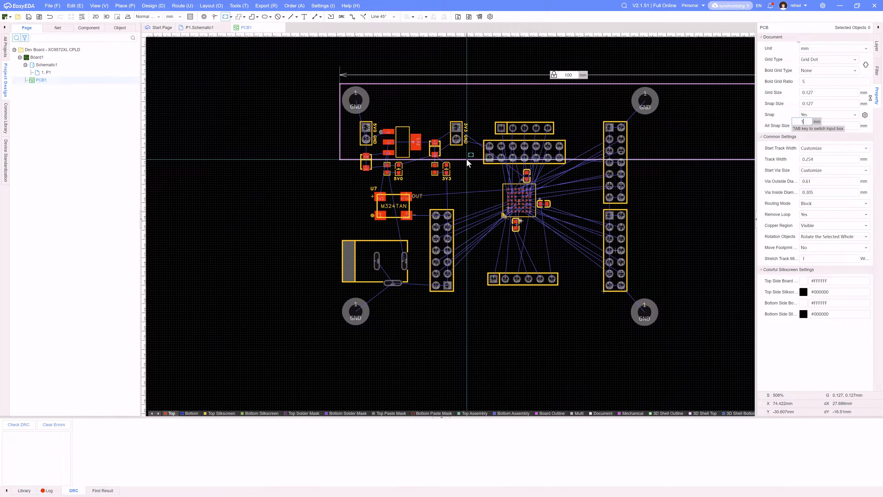
key("Tab")
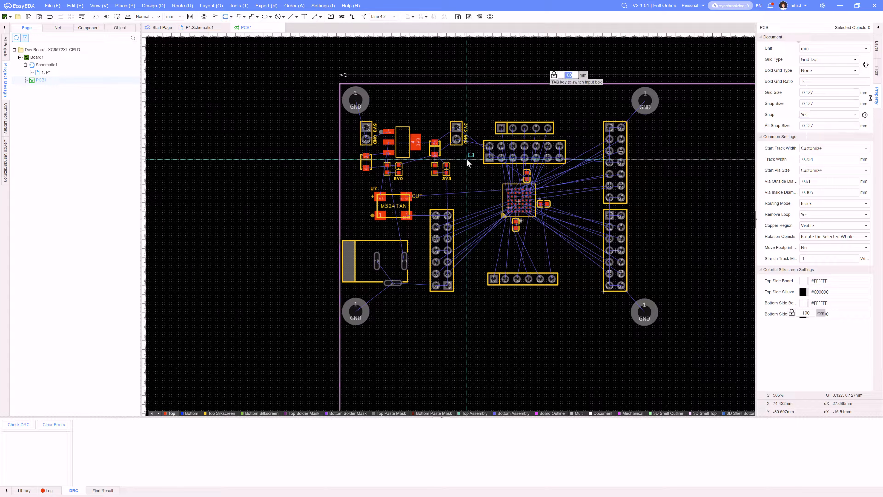
scroll(439, 245, "down", 4)
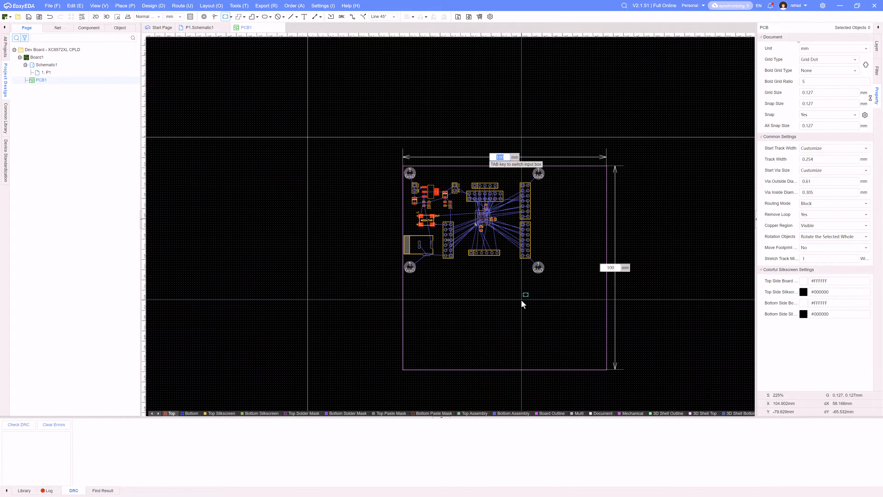
type("50")
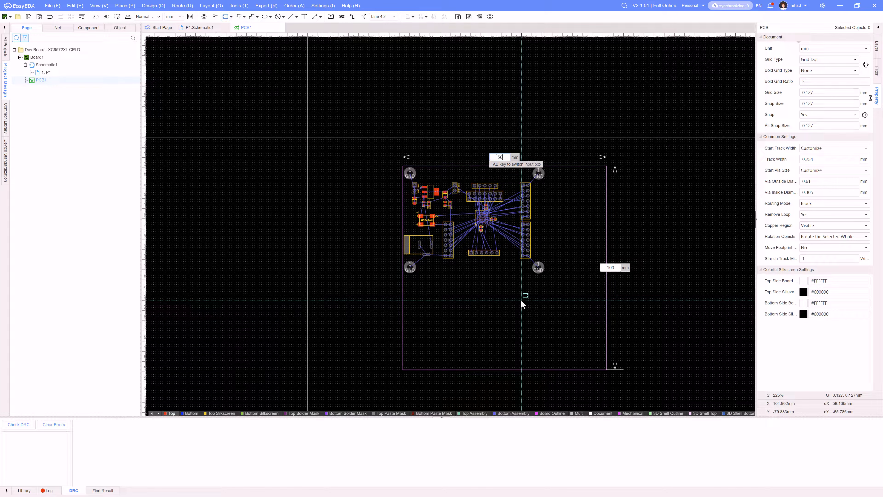
key("Tab")
key("Tab")
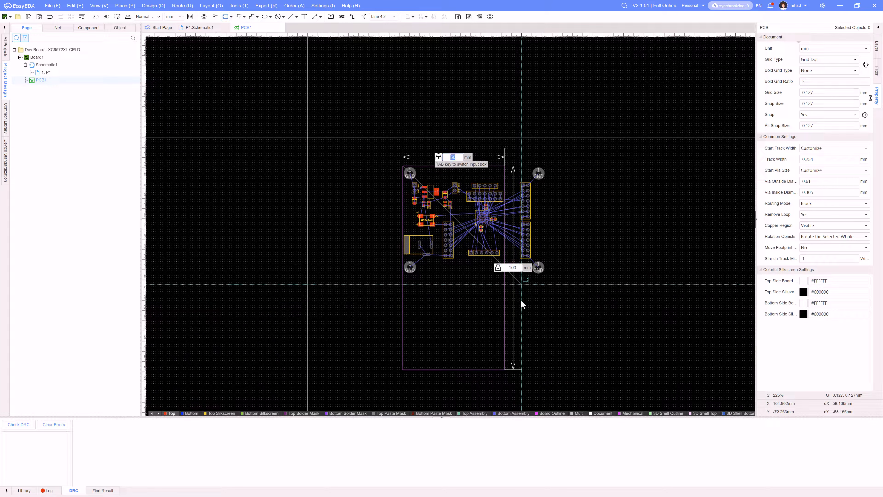
key("Tab")
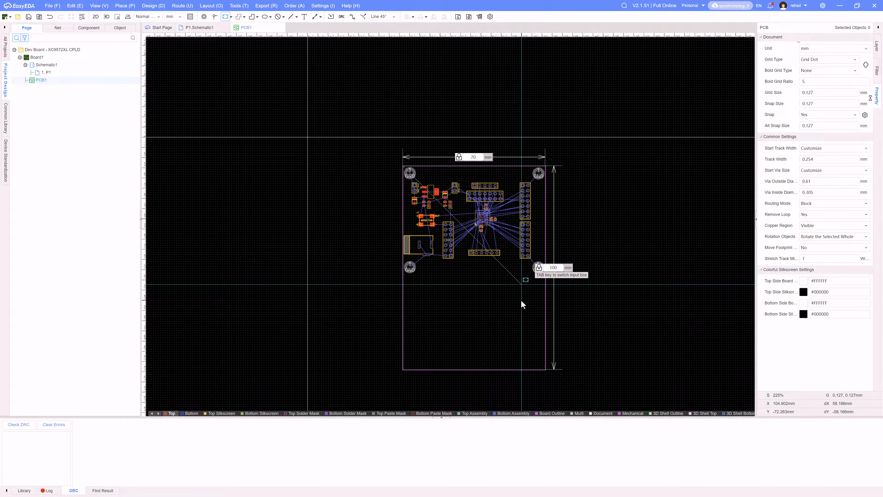
key("Escape")
- Draw a rectangular board outline about 70 mm wide and 53 mm high enclosing all components and the four standoff holes
scroll(369, 165, "up", 5)
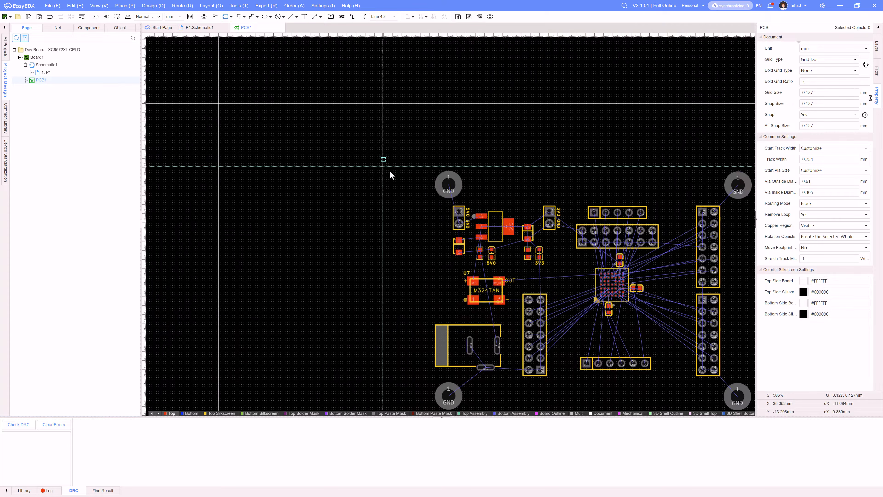
left_click(327, 64)
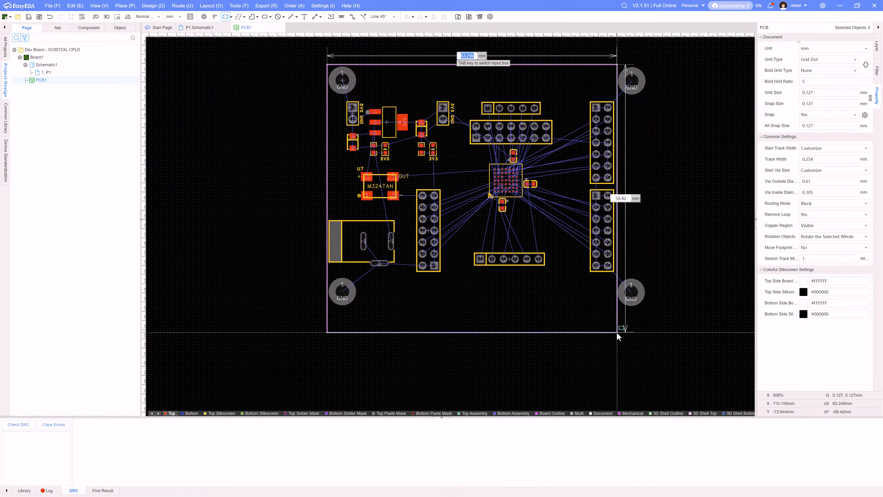
left_click(648, 308)
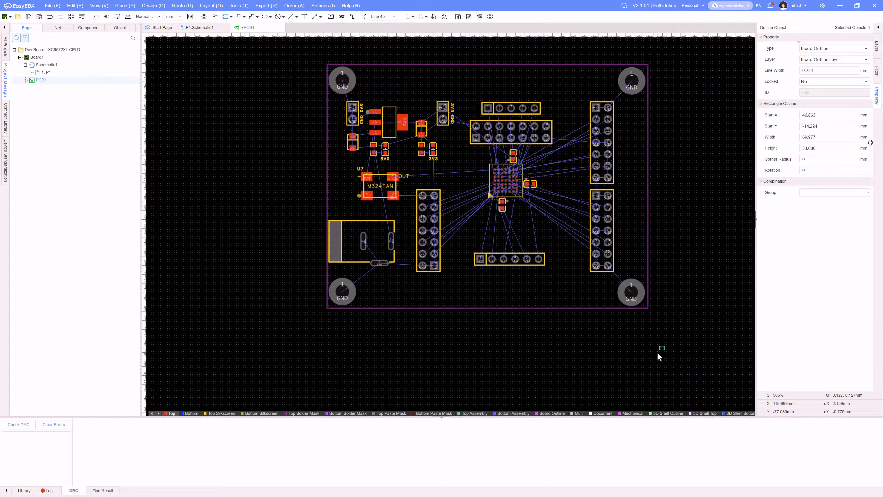
key("Escape")
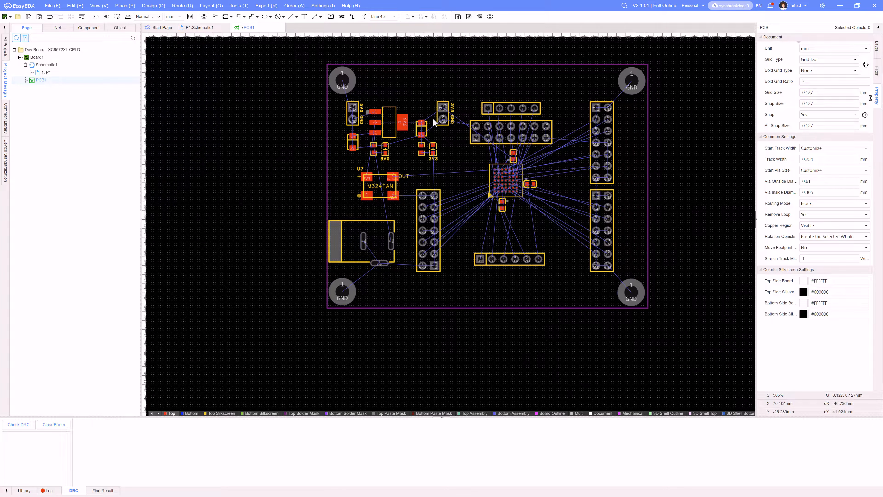
- Add a fillet to the corners of the rectangular board outline
scroll(435, 115, "up", 2)
left_click(433, 101)
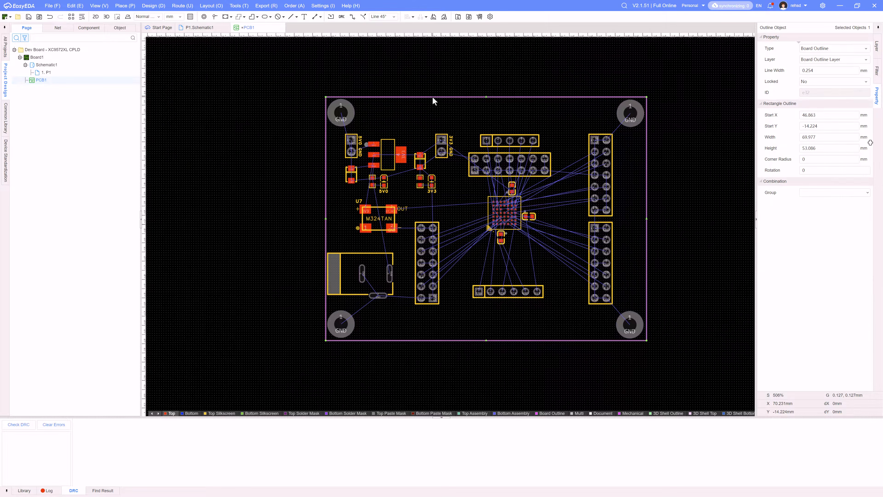
right_click(433, 101)
mouse_move(462, 275)
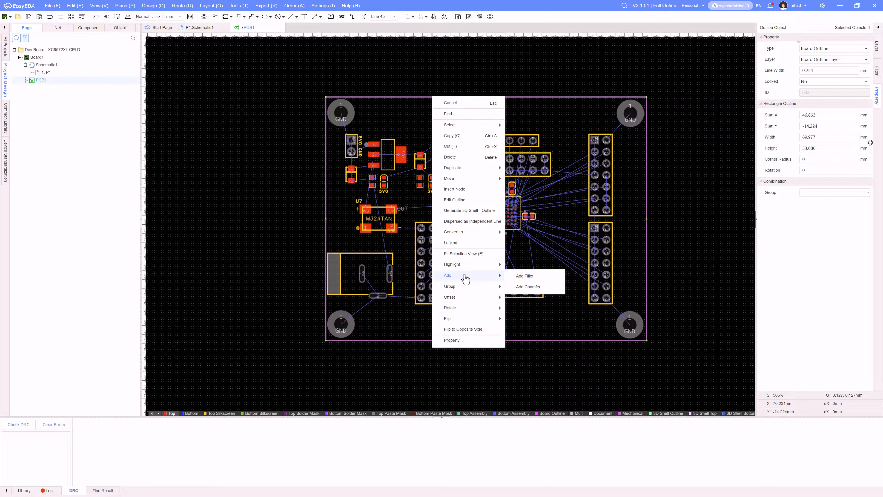
left_click(535, 281)
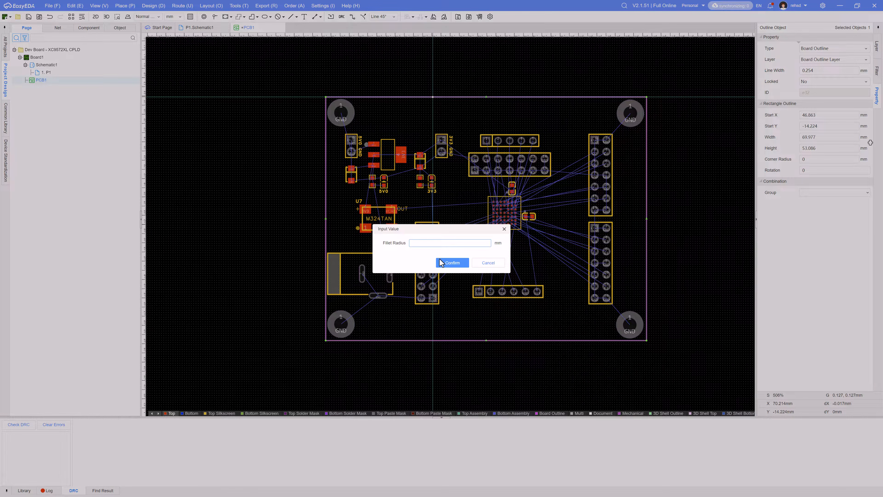
left_click(452, 264)
left_click(300, 190)
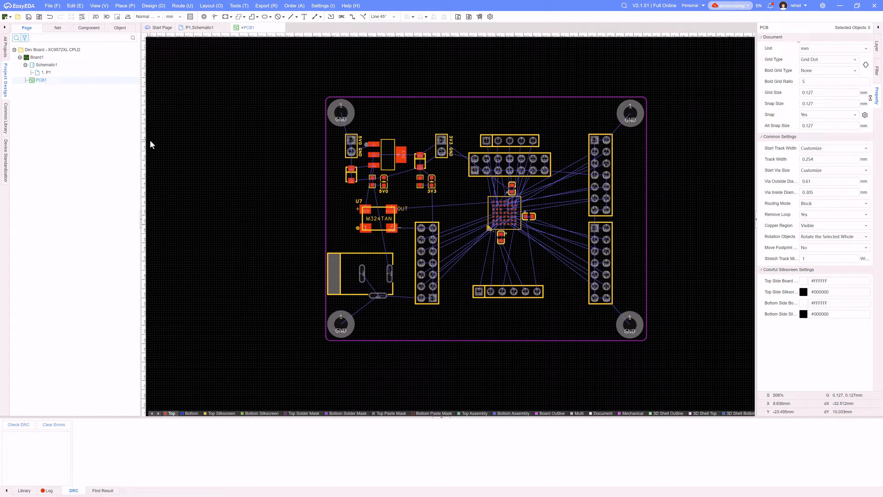
- Save the PCB layout and open its 3D view
key("ctrl+s")
left_click(106, 17)
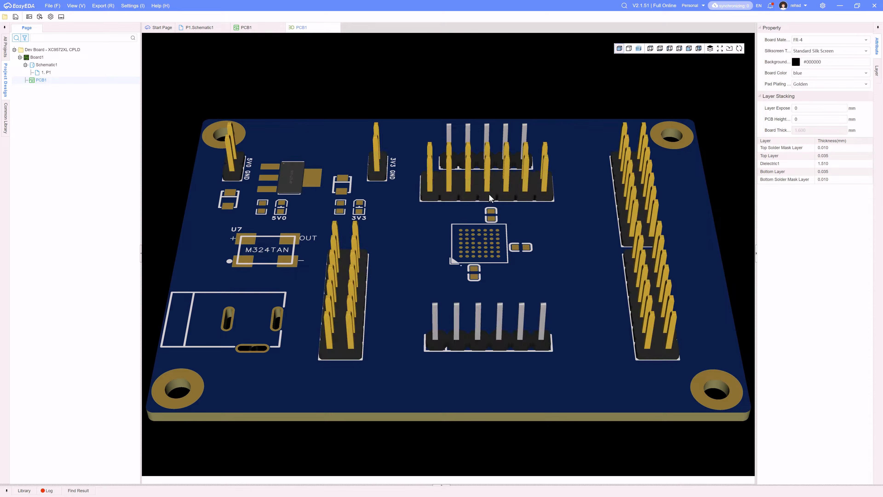
- Examine the component and standoff placement in the 3D view from several angles and return to the PCB layout
left_click_drag(446, 263, 479, 245)
left_click_drag(576, 292, 571, 282)
left_click_drag(419, 262, 408, 271)
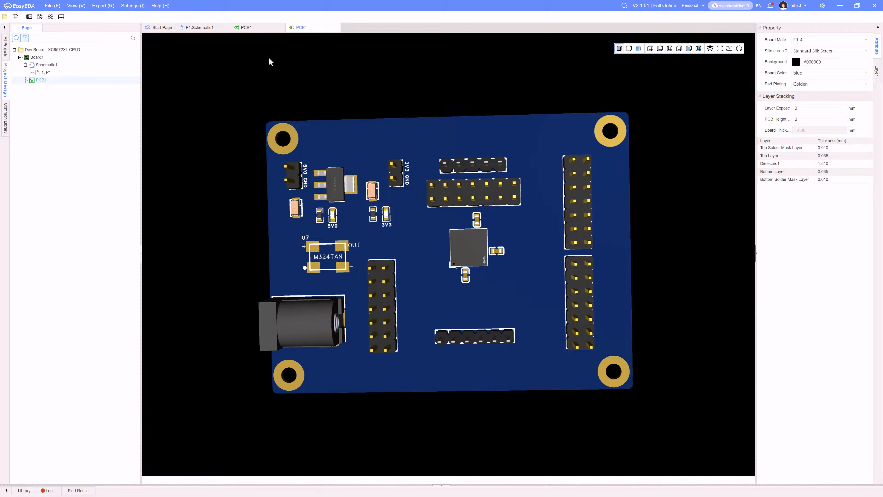
left_click(337, 27)
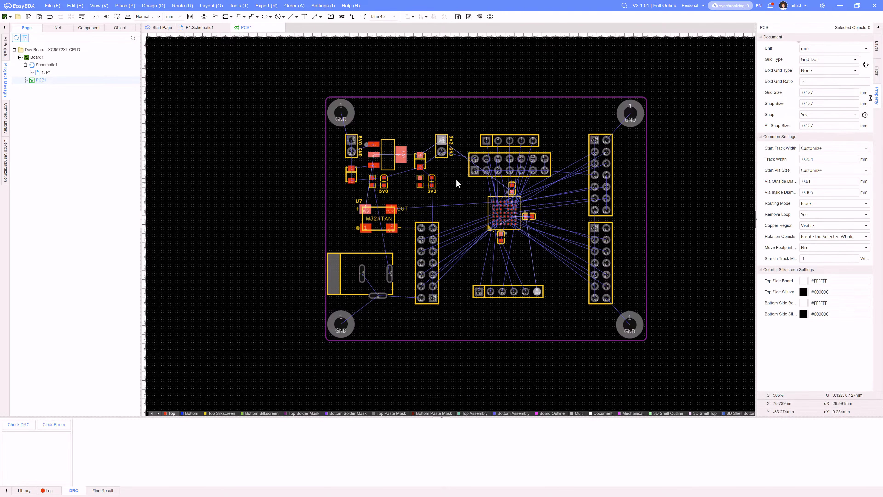
- Move the DC jack up and place the 2x7 header next to it horizontally along the board's lower side
scroll(457, 180, "down", 2)
scroll(457, 182, "up", 4)
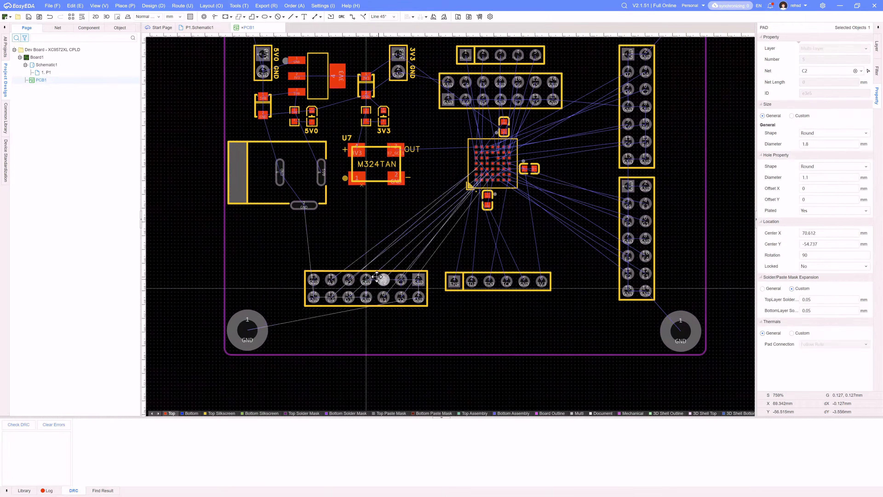
scroll(410, 283, "down", 2)
- Move the upper pair of standoff holes down and the lower pair up, bringing both pairs closer to the components
left_click_drag(332, 105, 504, 200)
left_click_drag(601, 107, 601, 132)
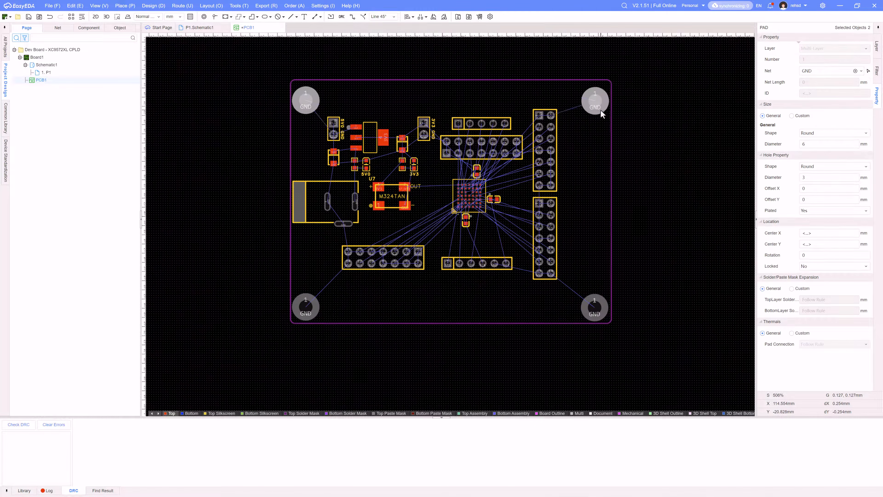
left_click(594, 318)
left_click_drag(594, 318, 595, 283)
- Select the two right standoff holes together and shift them left, close beside the right-hand headers
left_click_drag(571, 61, 651, 308)
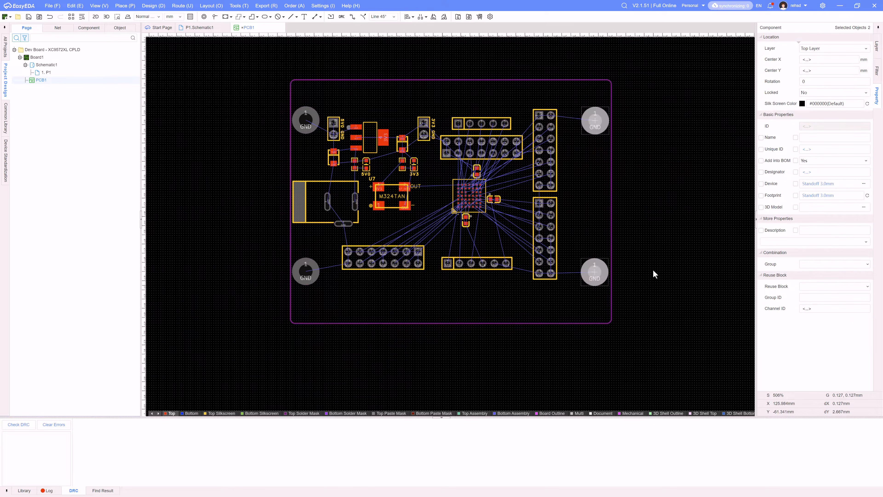
left_click(654, 238)
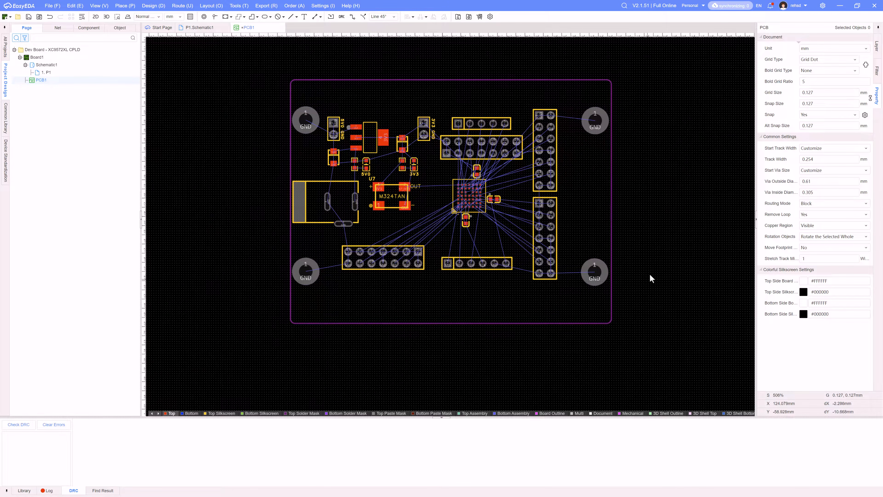
left_click_drag(630, 262, 592, 201)
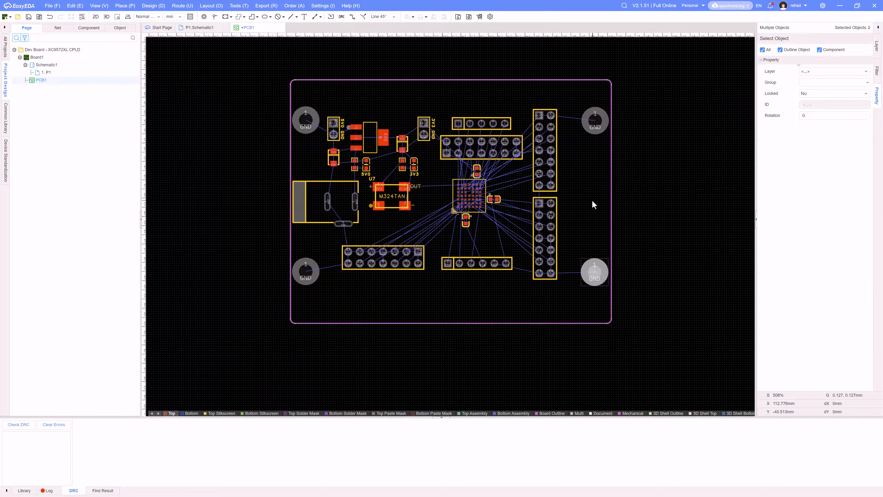
left_click(659, 205)
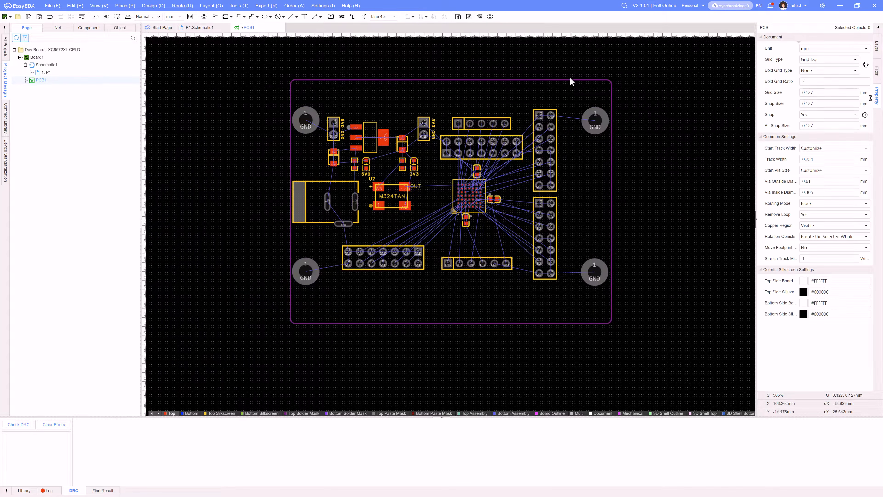
left_click_drag(565, 60, 688, 271)
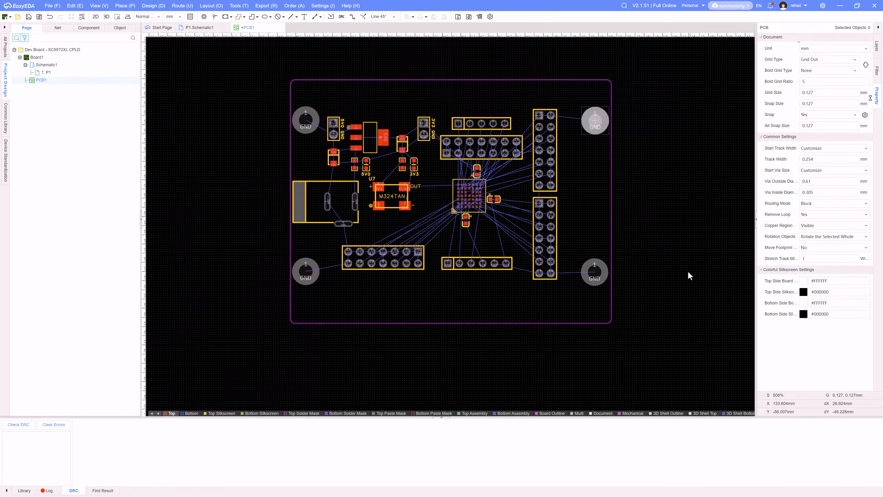
left_click(666, 206)
left_click_drag(567, 59, 702, 344)
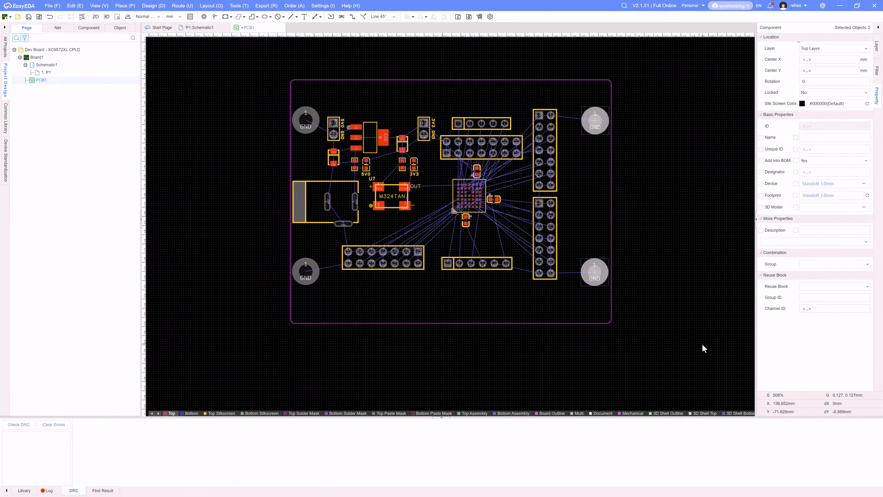
key("Left")
key("Left")
key("Left")
key("Left")
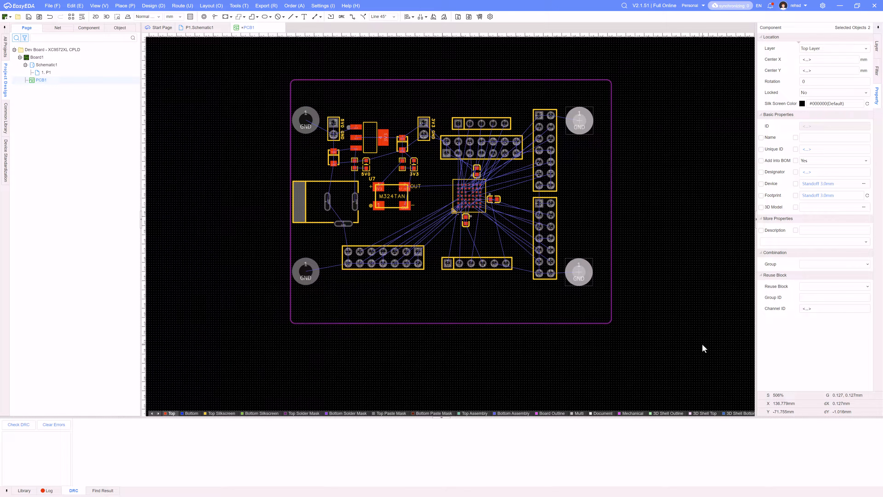
key("Left")
key("Left")
key("Left")
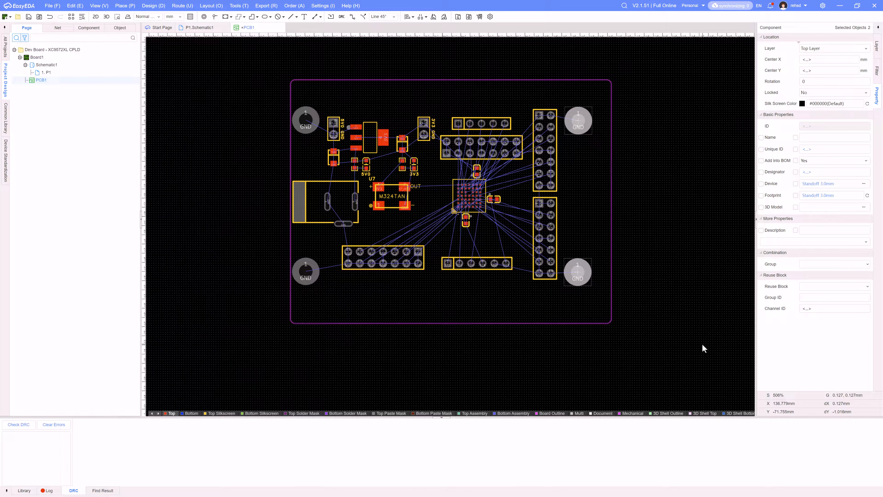
left_click(619, 236)
- Shrink the board outline to about 66 mm wide, pulling its upper and lower edges in close to the standoff holes
left_click(472, 80)
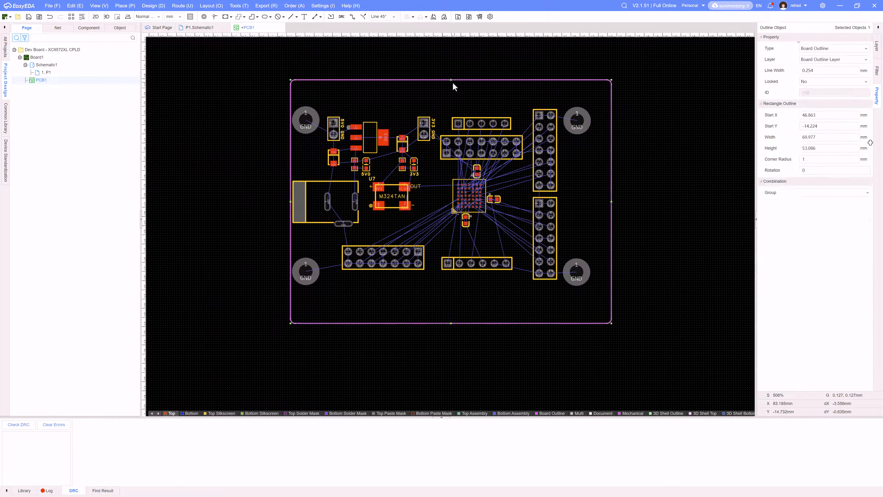
left_click_drag(451, 79, 449, 104)
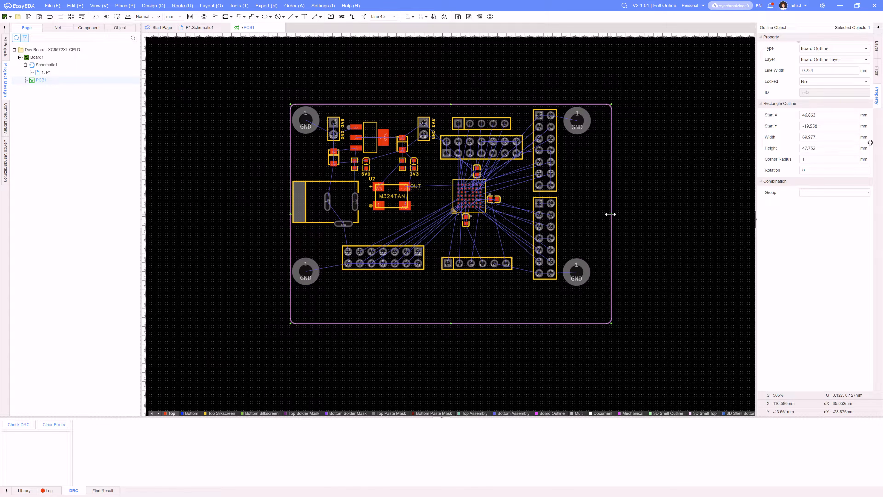
left_click_drag(611, 214, 593, 212)
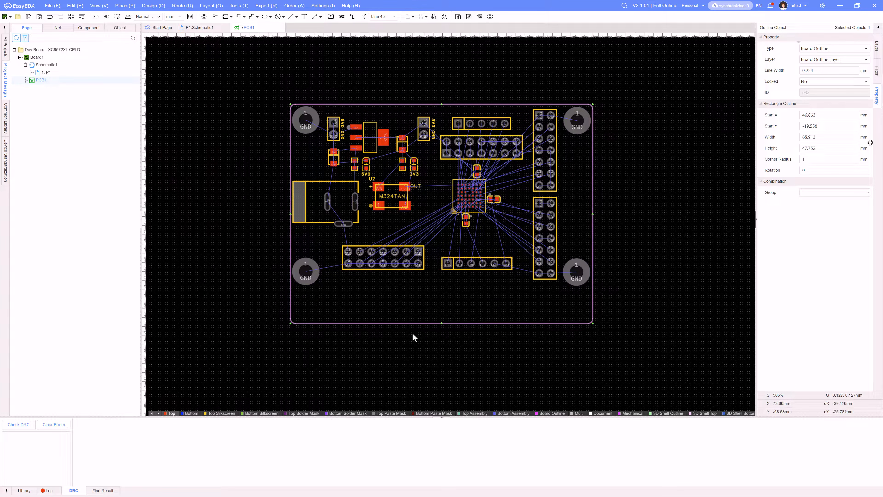
left_click_drag(442, 322, 441, 288)
left_click(445, 311)
- Open the 3D view of the resized board, examine it from several angles, and return to the PCB layout
left_click(40, 18)
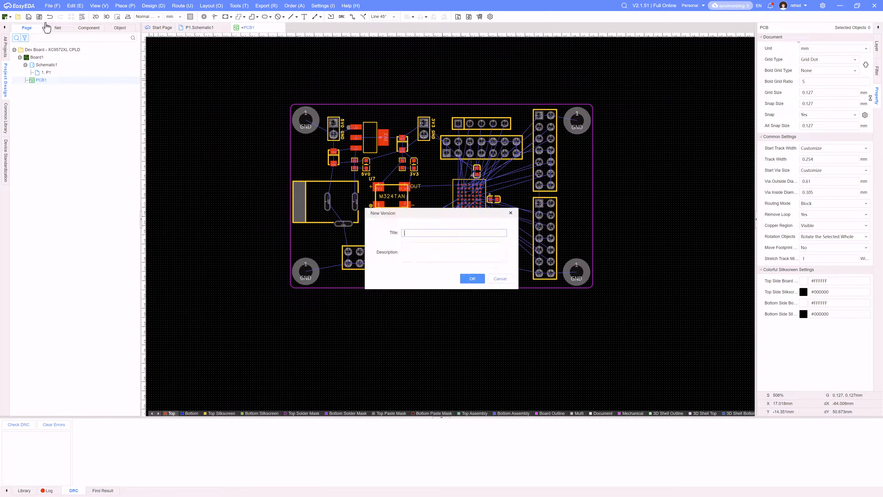
left_click(106, 16)
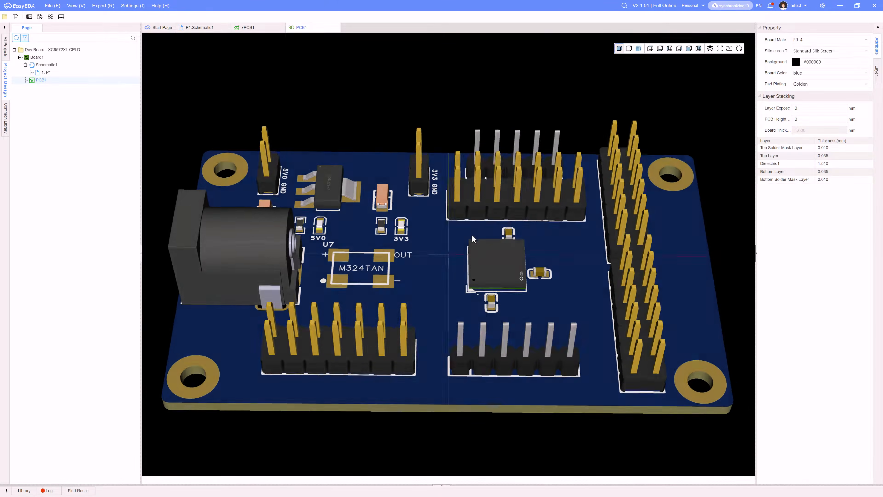
left_click_drag(472, 235, 469, 257)
scroll(469, 257, "down", 3)
right_click_drag(497, 331, 509, 351)
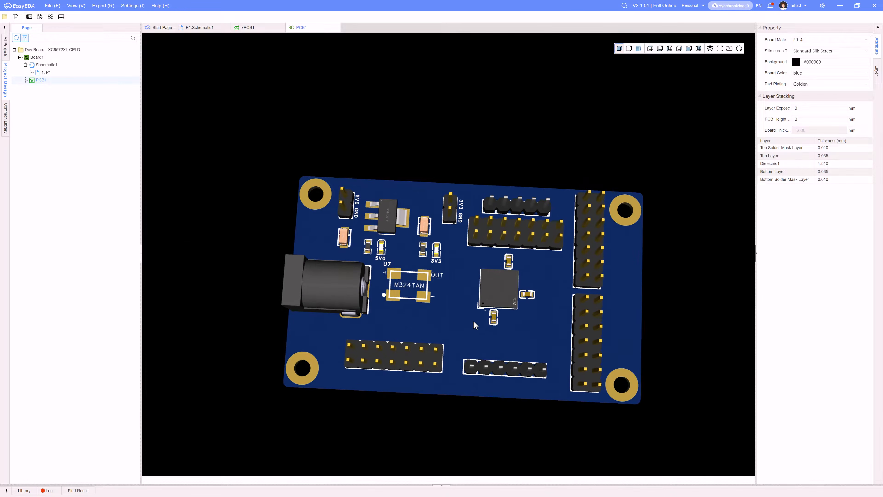
left_click_drag(474, 325, 478, 337)
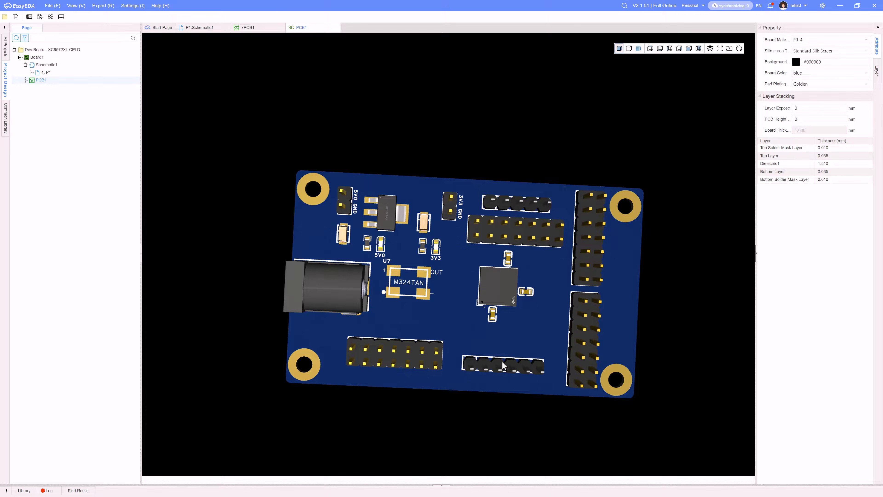
left_click_drag(536, 295, 382, 315)
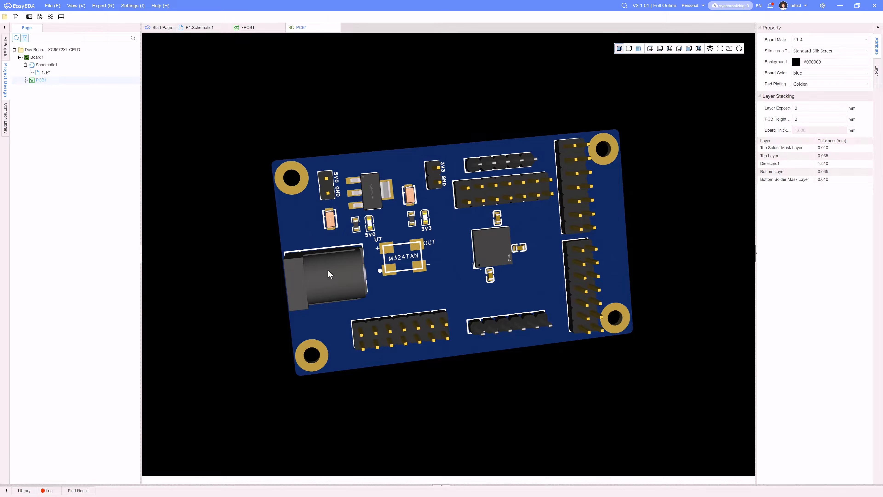
left_click_drag(329, 271, 443, 203)
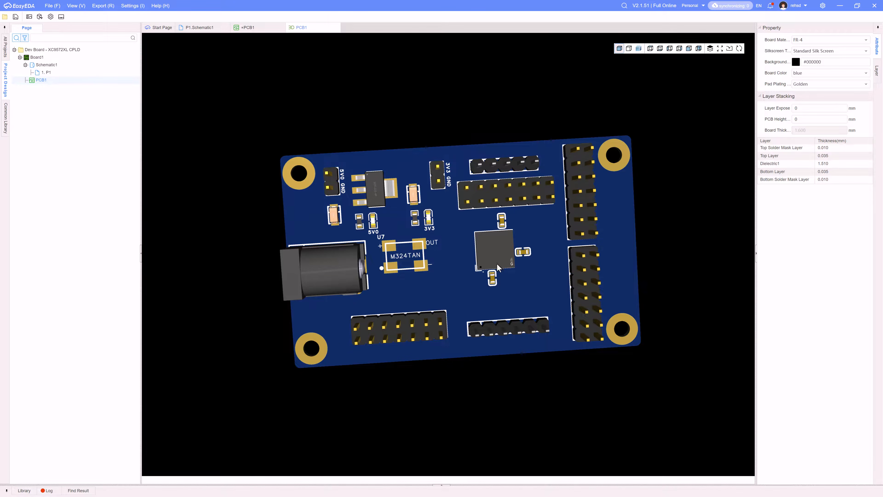
left_click_drag(497, 263, 413, 324)
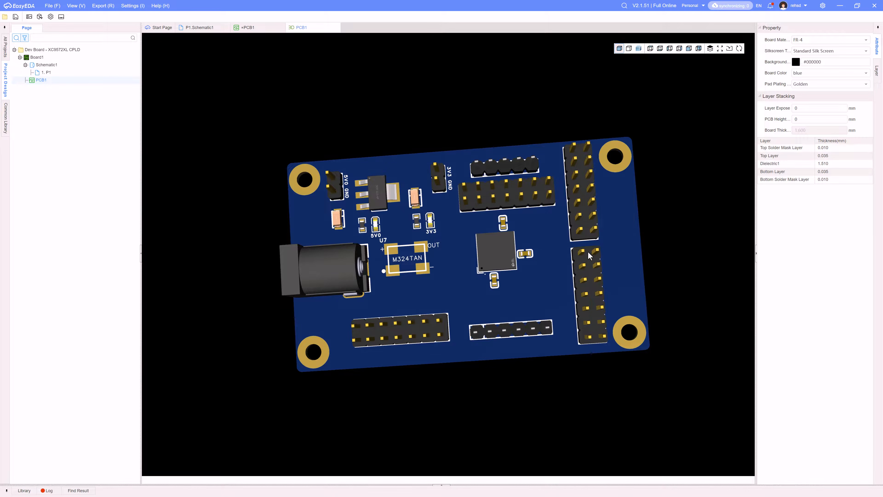
left_click_drag(559, 238, 562, 254)
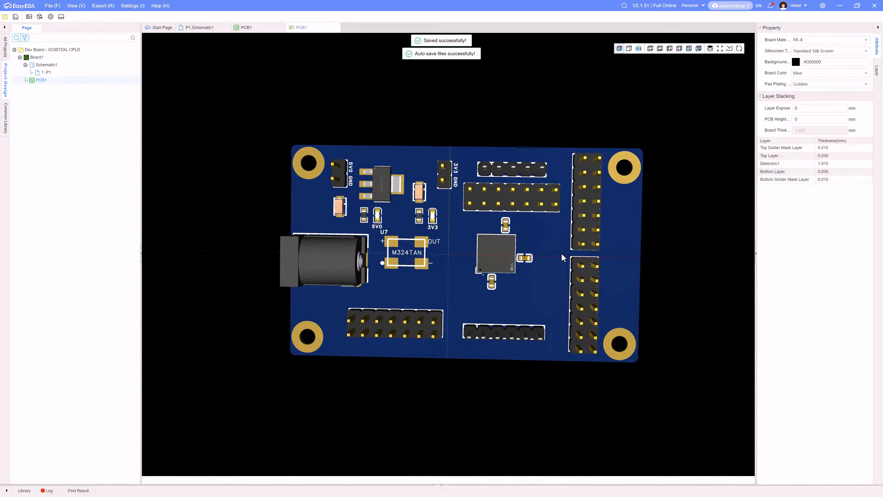
left_click(336, 28)
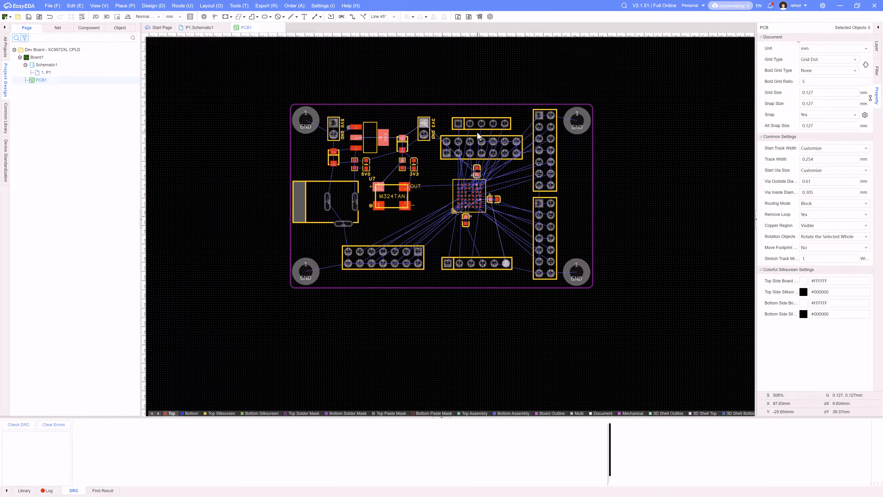
- Copy the 3V3 GND silkscreen label, rotate the copy horizontal, and place it above the 5-pin header
scroll(447, 159, "up", 2)
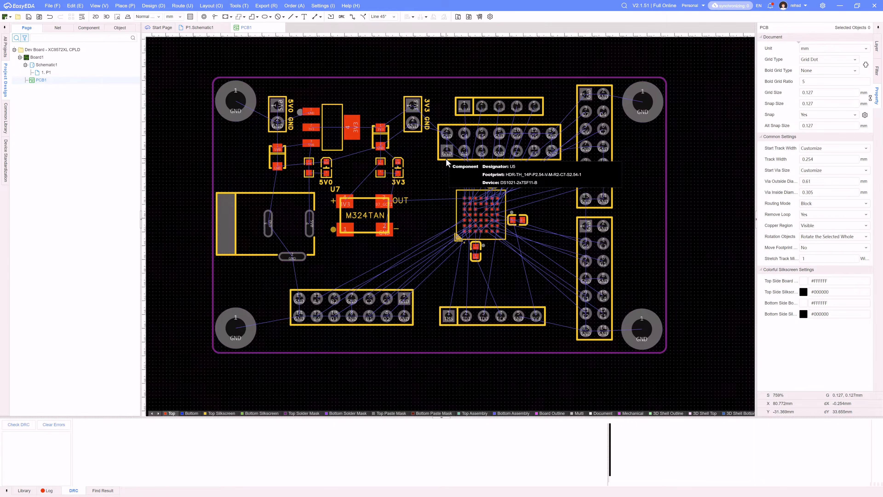
right_click_drag(451, 160, 467, 185)
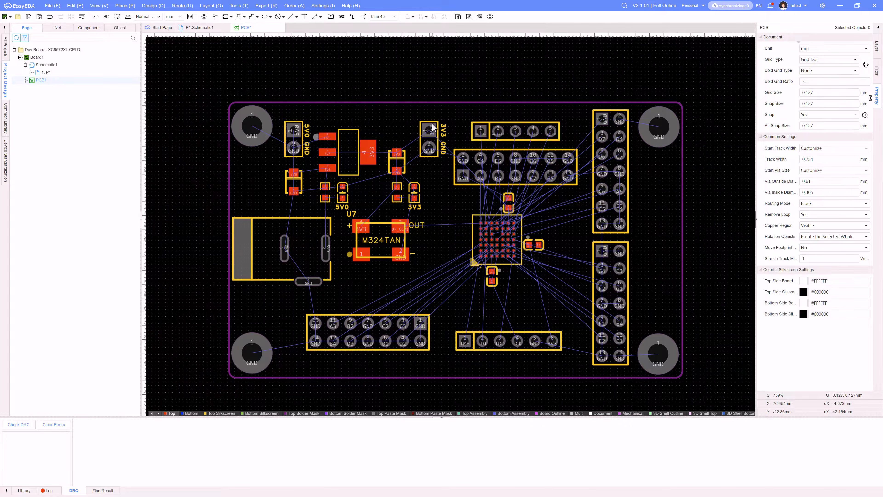
left_click(444, 139)
key("ctrl+c")
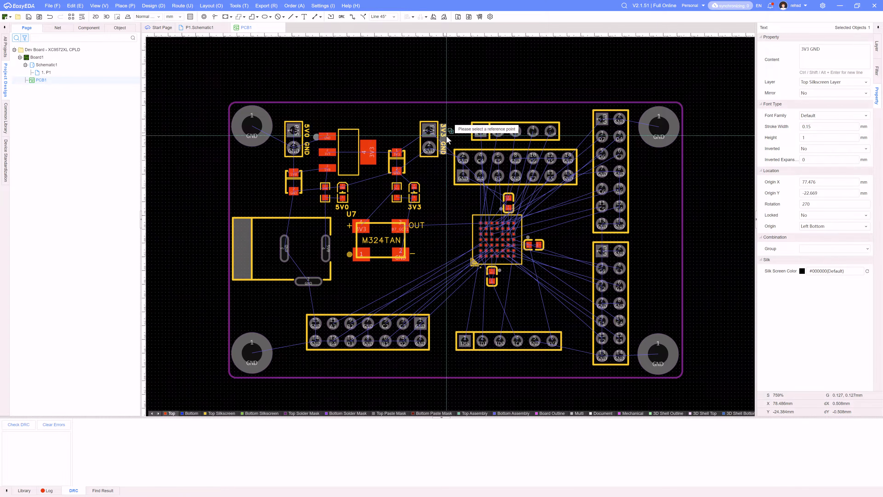
left_click(446, 134)
key("ctrl+v")
key("space")
scroll(499, 118, "up", 2)
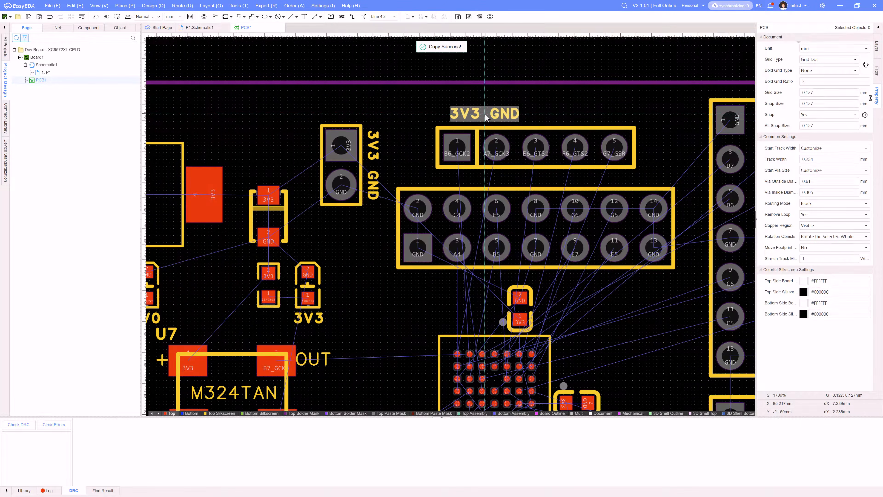
left_click(472, 119)
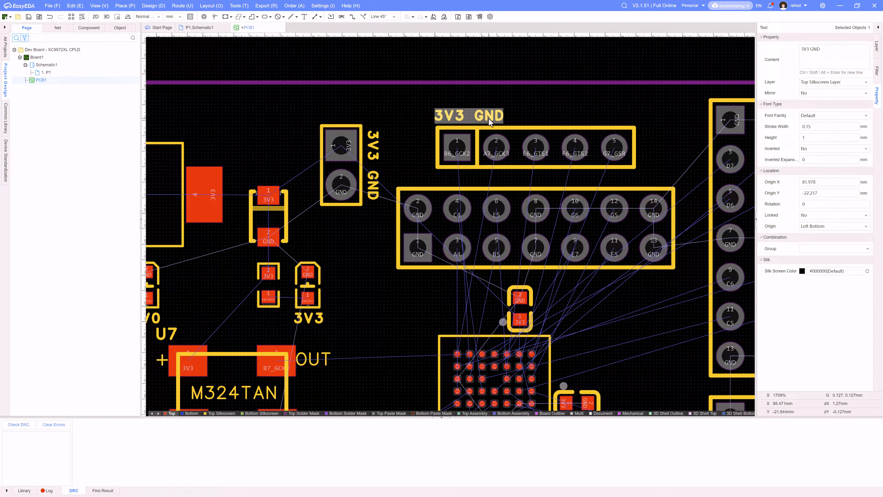
- Change the copied label's text above the 5-pin header to GCK2
double_click(479, 119)
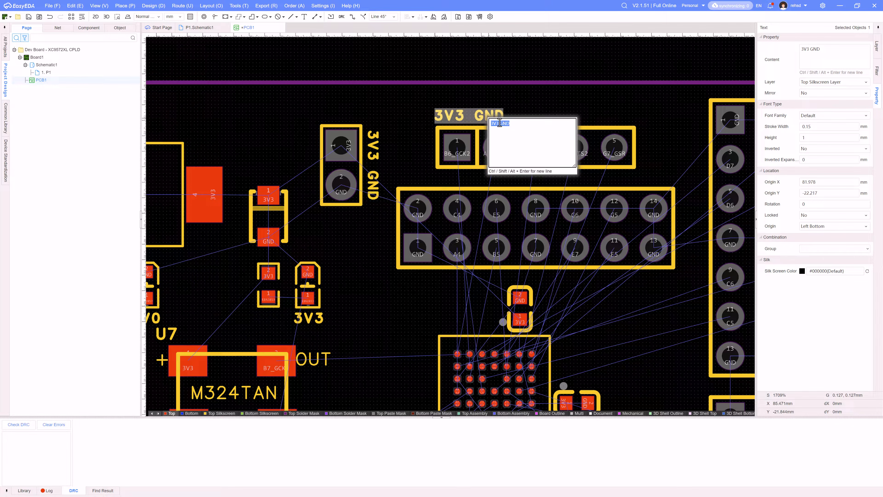
key("Right")
key("Left")
key("Left")
key("ctrl+a")
type("GC")
key("Return")
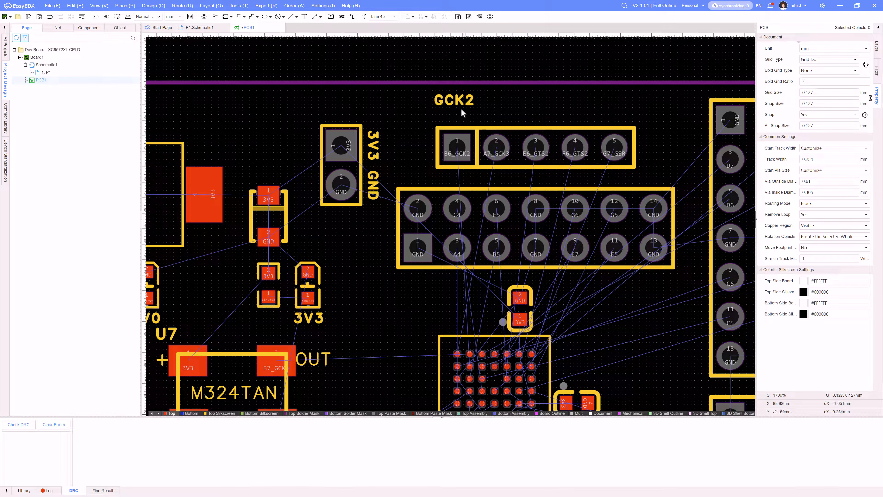
- Expand the GCK2 label to the five lines GCK2, GCK3, GTS1, GTS2 and GSR and rotate it 90 degrees above the 5-pin header
double_click(458, 101)
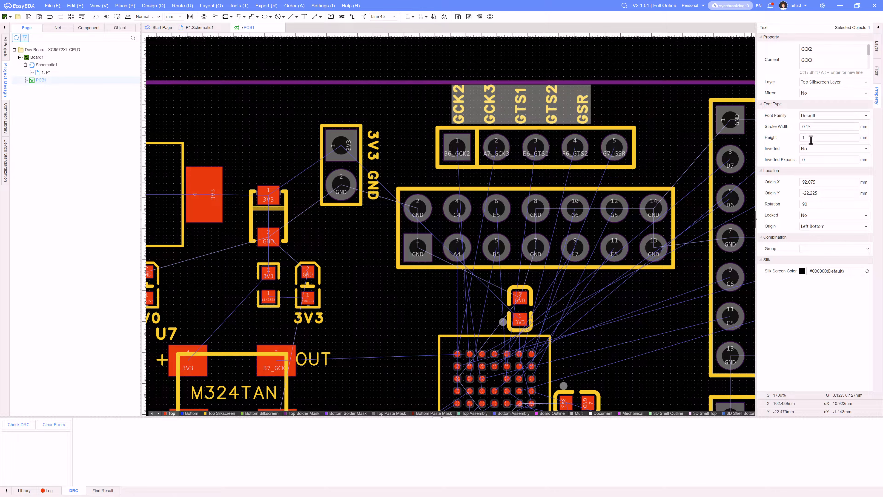
left_click(482, 57)
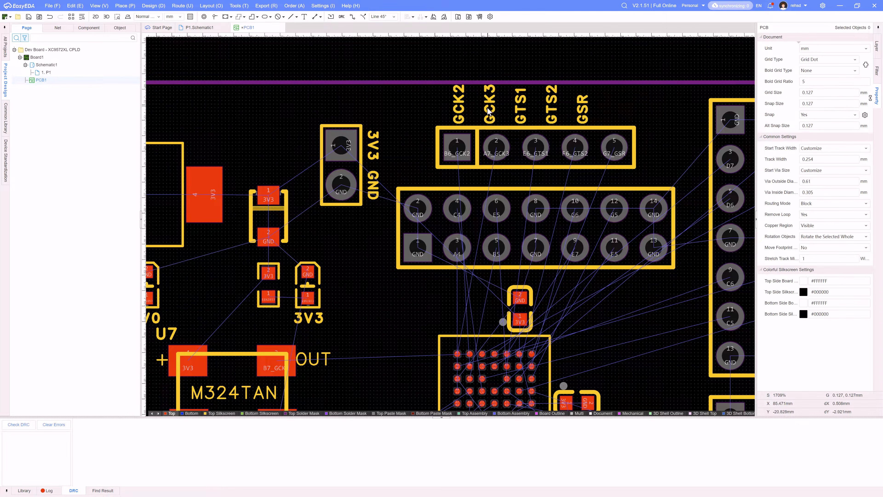
left_click(490, 112)
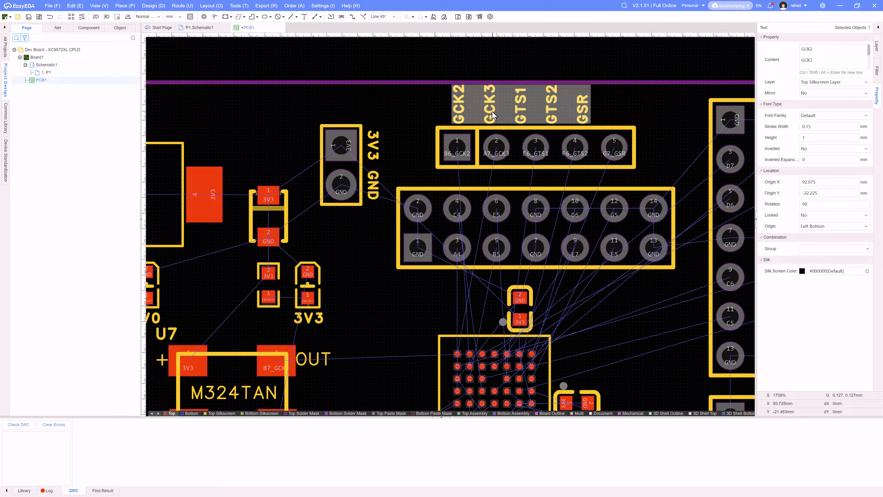
right_click(492, 112)
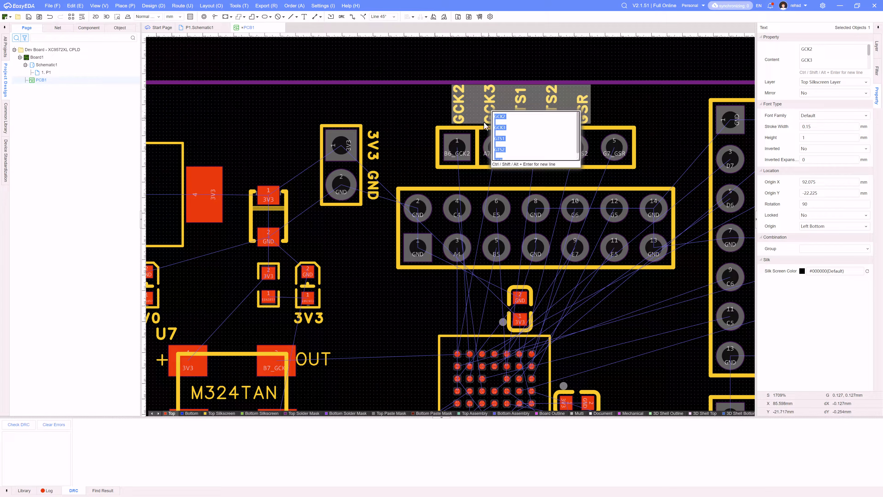
left_click(433, 104)
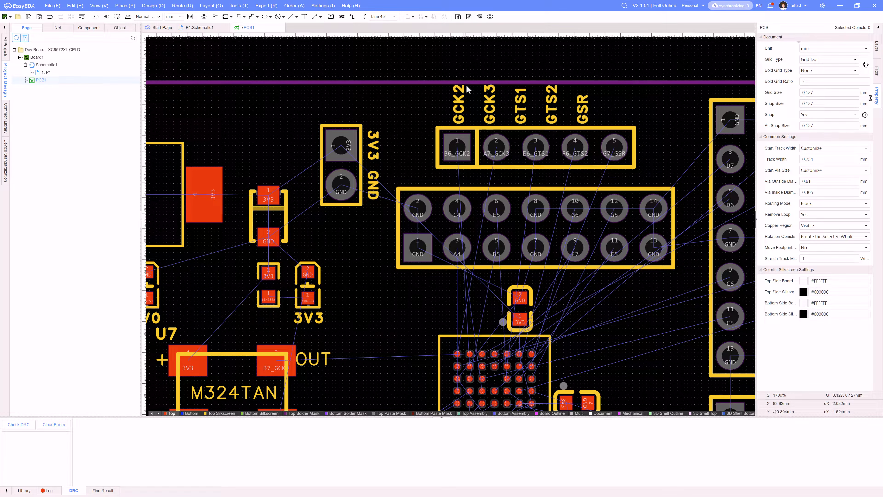
double_click(587, 118)
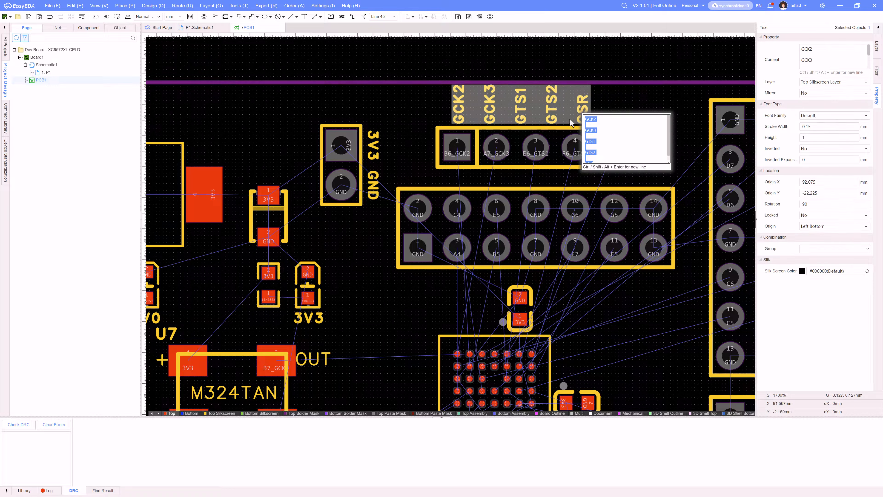
left_click(600, 125)
key("Return")
key("Escape")
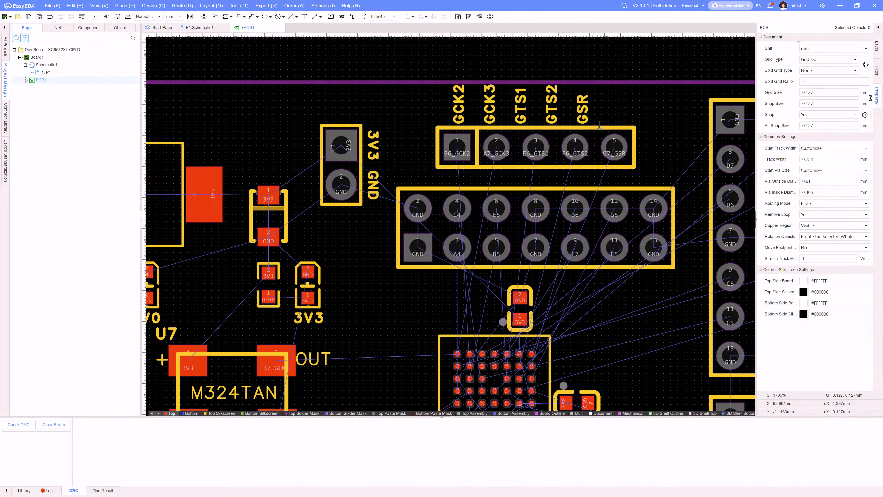
double_click(551, 112)
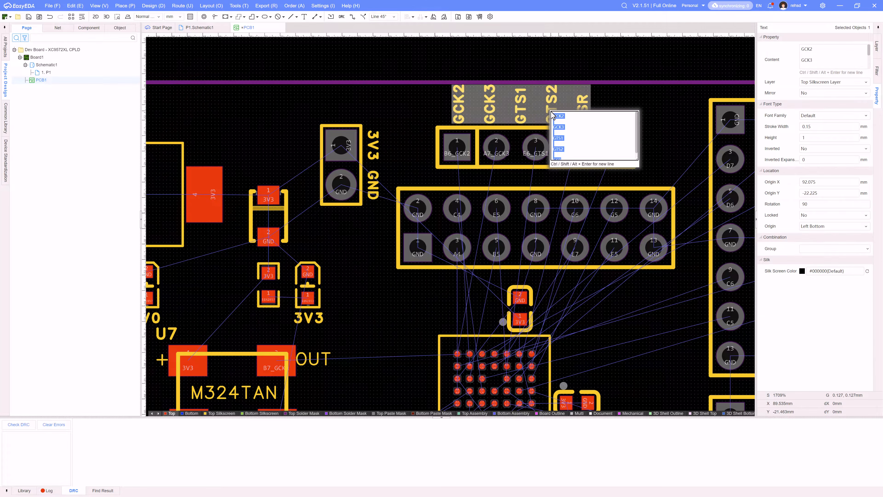
key("Right")
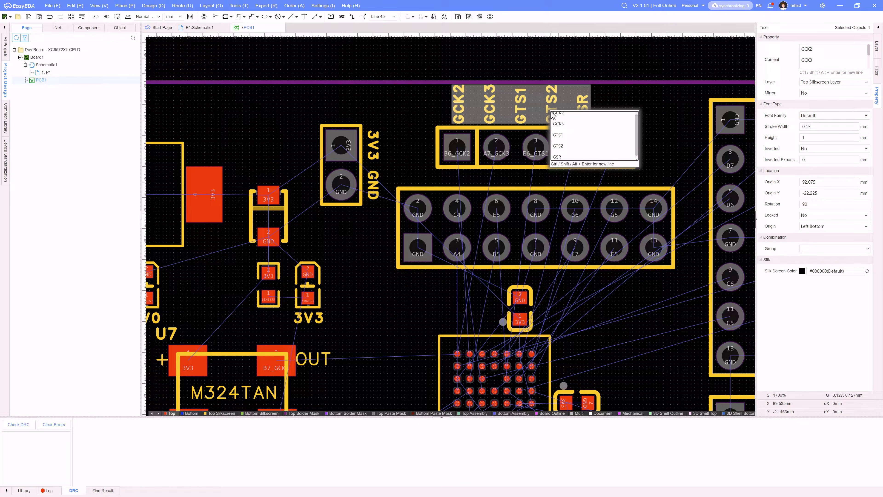
left_click(418, 102)
- Rotate the five-line pin label to 0 degrees and move it over the middle of the 5-pin header
left_click(460, 114)
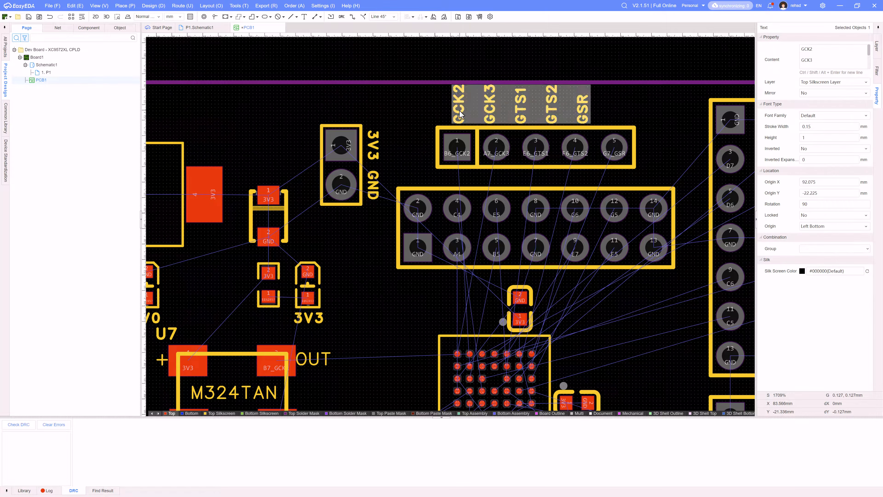
key("space")
key("space")
left_click_drag(460, 114, 522, 121)
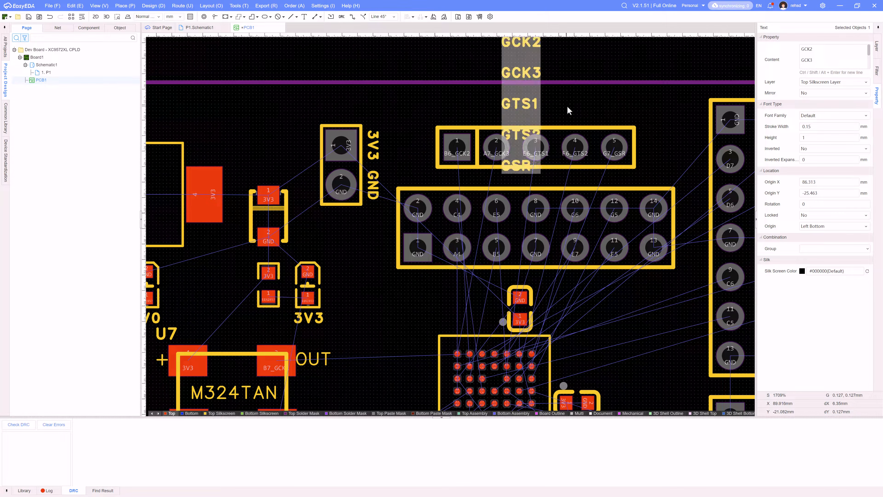
- Remove the label's line breaks so it reads GCK2 GCK3 GTS1 GTS2 GSR on a single line
double_click(523, 108)
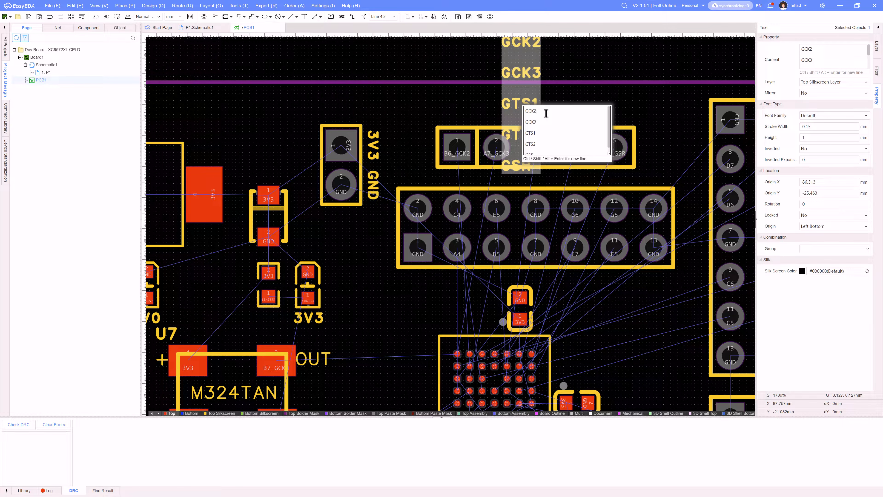
key("Delete")
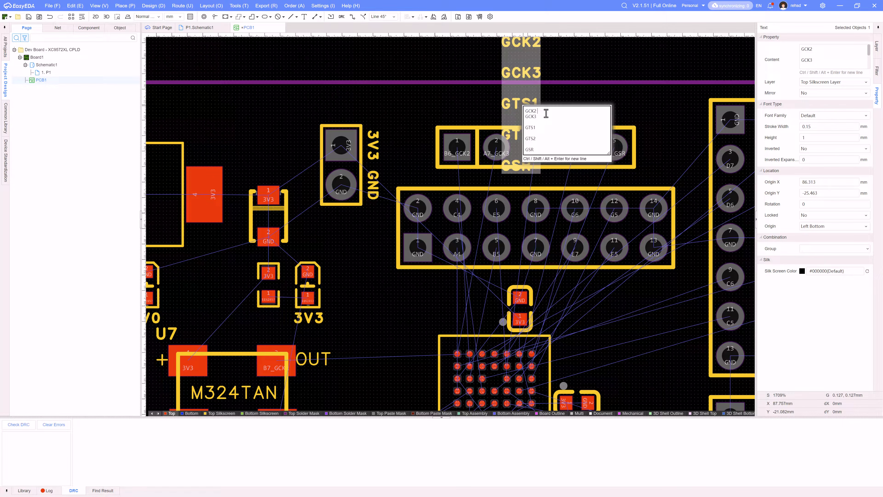
key("Delete")
key("End")
key("BackSpace")
key("Delete")
key("Return")
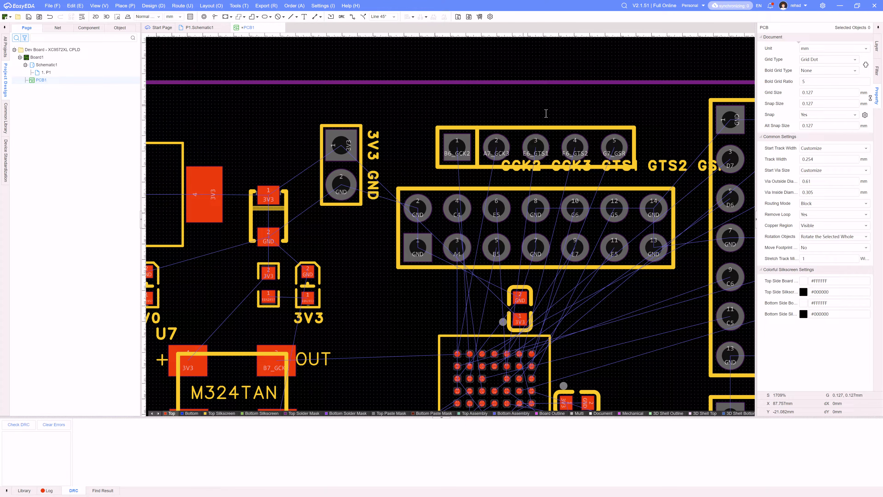
- Move the single-line GCK2 GCK3 GTS1 GTS2 GSR label to just above the 5-pin header
left_click_drag(579, 138, 555, 122)
left_click(664, 164)
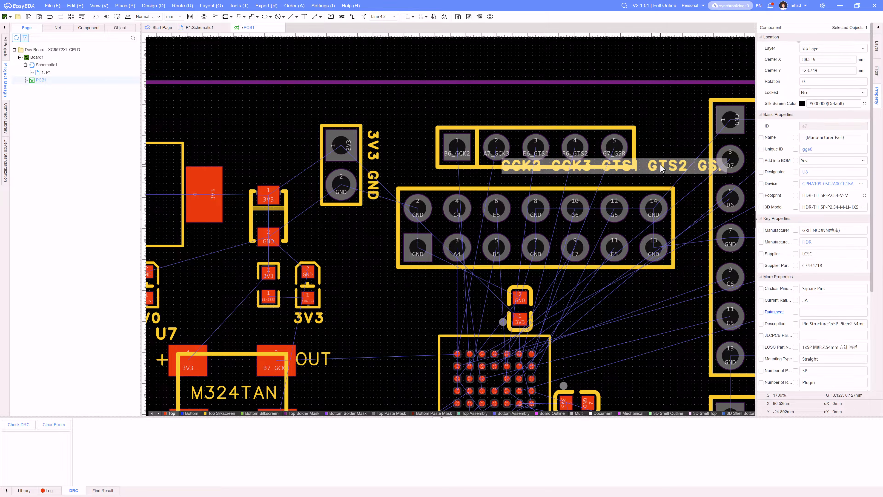
left_click_drag(662, 162, 576, 116)
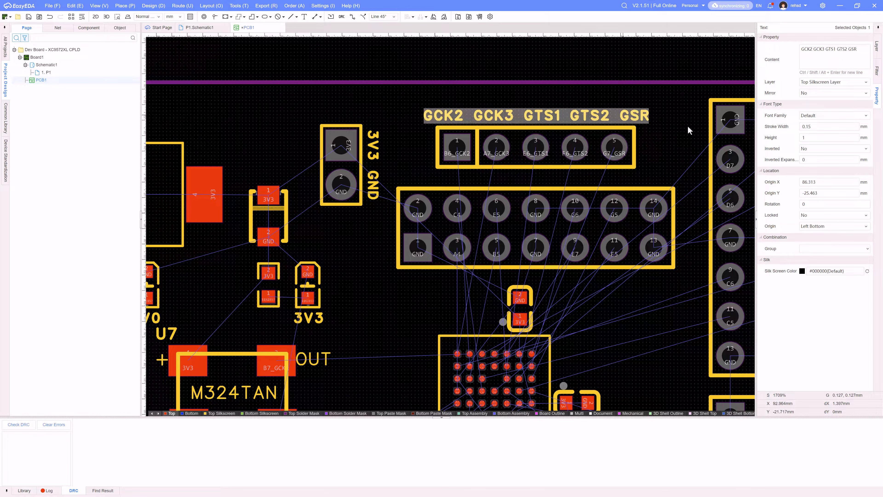
- Set the 5-pin header label's text height to 0.8 mm and center the label closely over the header
left_click(812, 139)
key("Return")
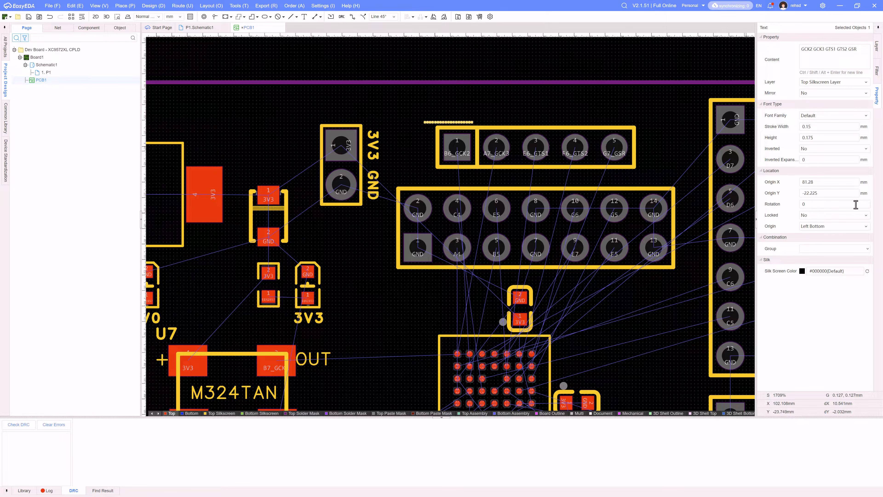
left_click(823, 137)
type(".8")
key("Return")
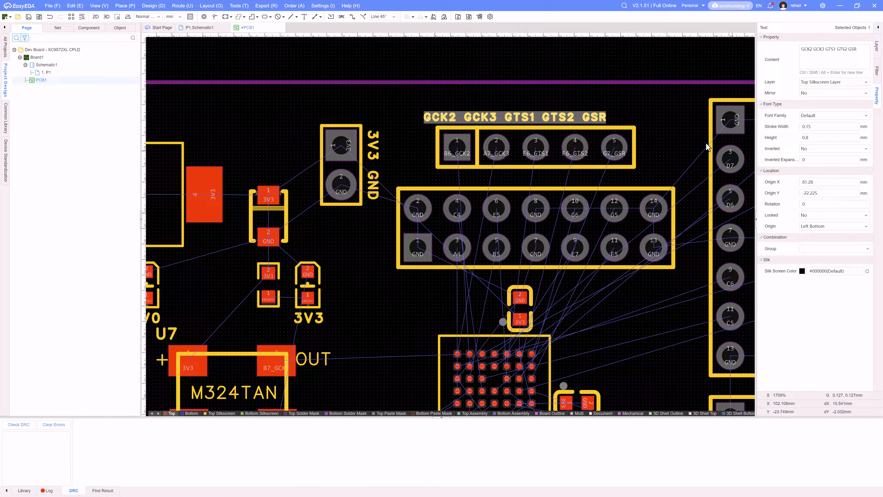
left_click_drag(542, 118, 557, 120)
- Set the 5-pin header label's stroke width to 0.1 mm
left_click(815, 127)
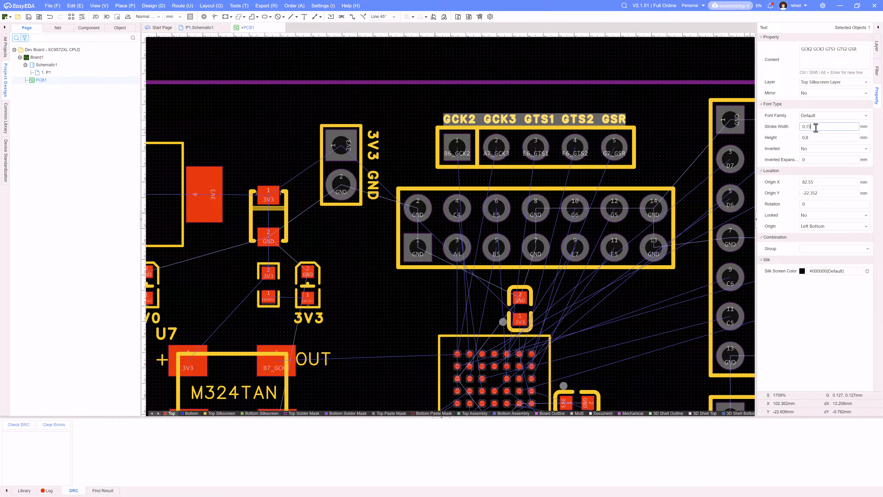
type("0.1")
key("Return")
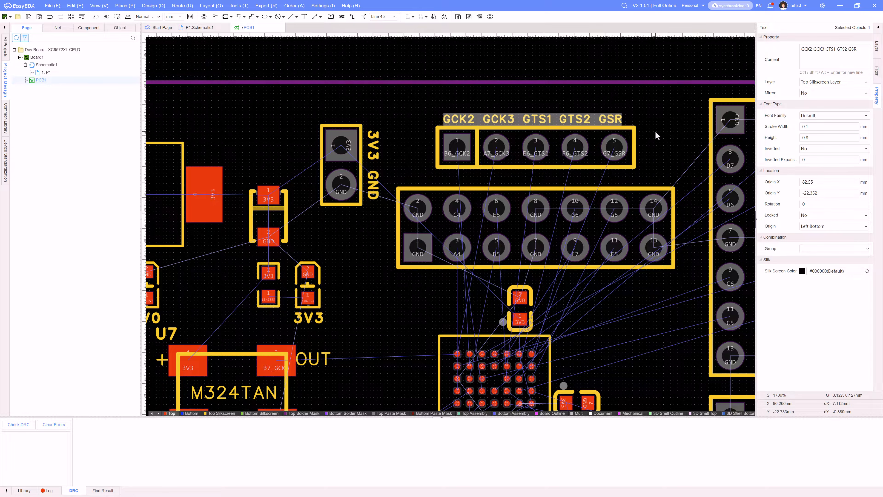
- Copy the 5-pin header label and place the copy just above the 14-pin header beneath it
right_click_drag(657, 133, 618, 90)
scroll(652, 100, "down", 1)
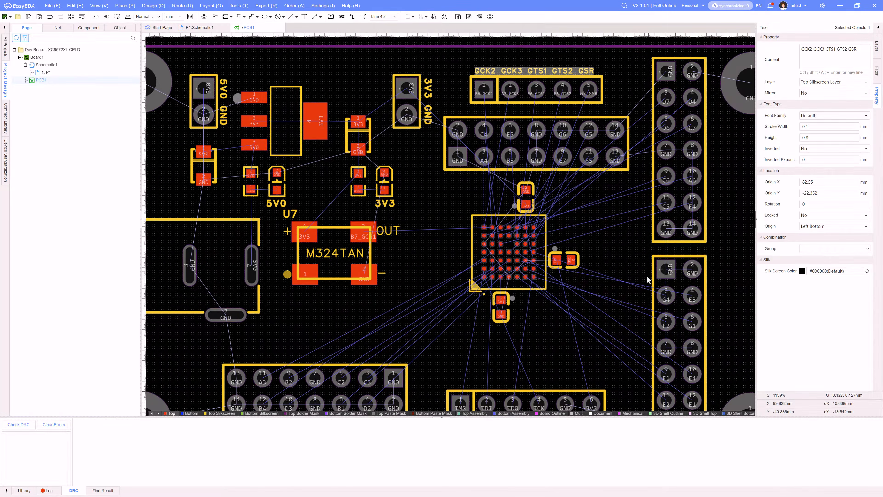
scroll(622, 278, "down", 3)
scroll(597, 173, "up", 3)
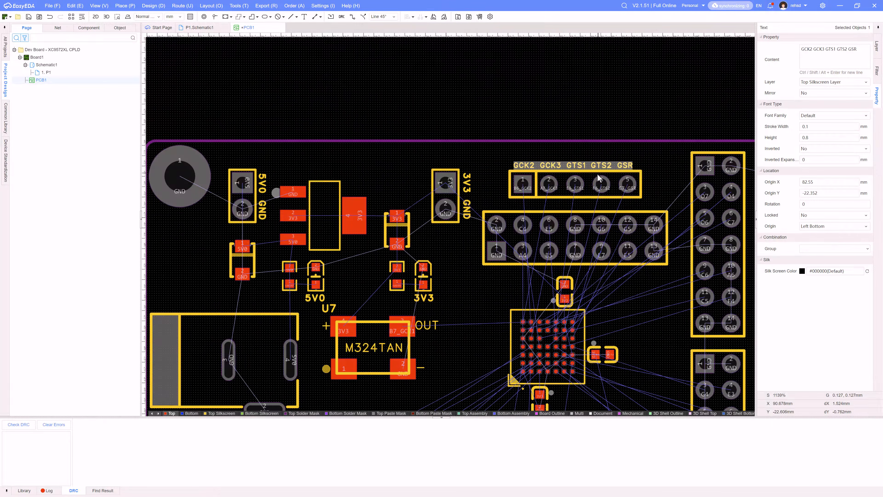
key("ctrl+c")
key("ctrl+v")
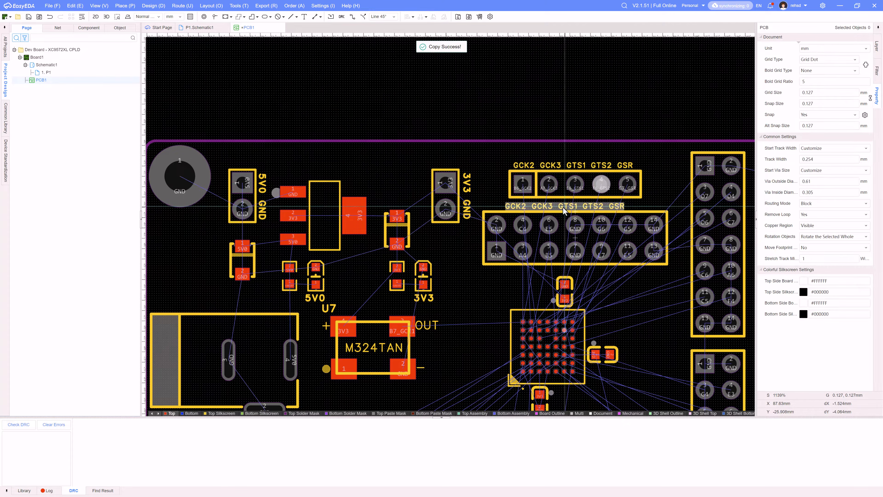
left_click(564, 209)
- Change the copied label's text above the 14-pin header to GND SIG SIG GND SIG SIG GND
double_click(549, 213)
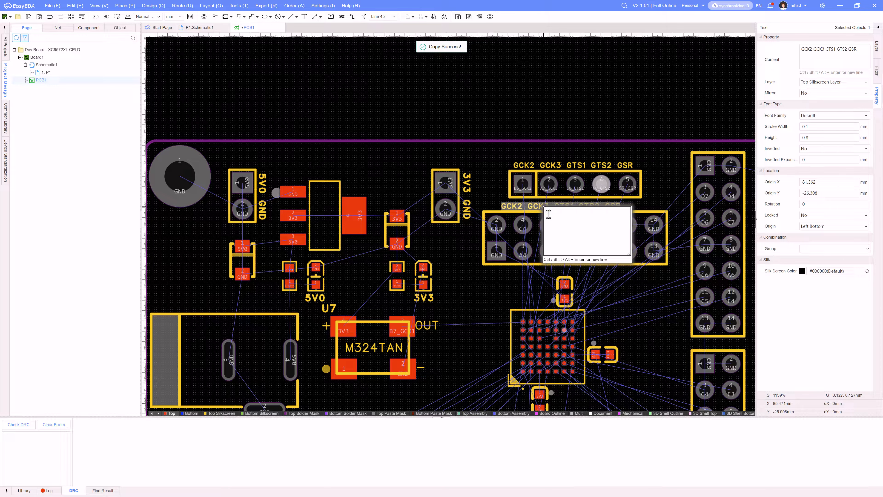
type("GND SIG SIG GND SIG SI")
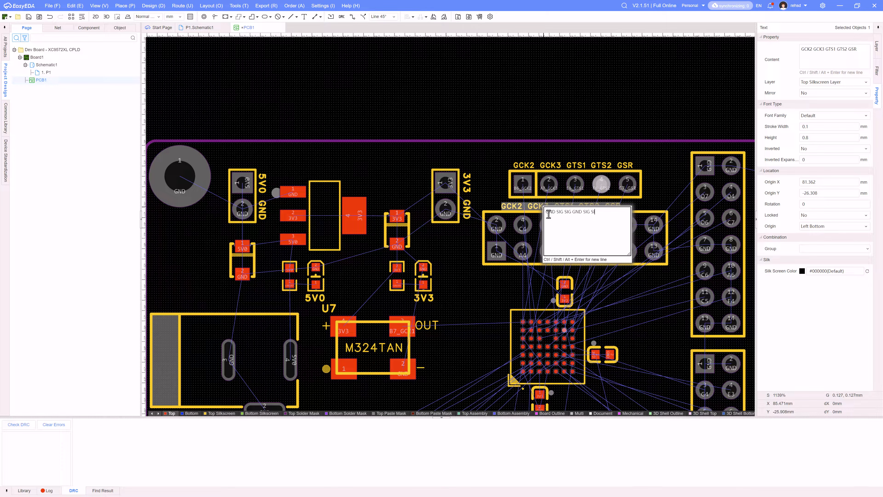
type("D")
key("Return")
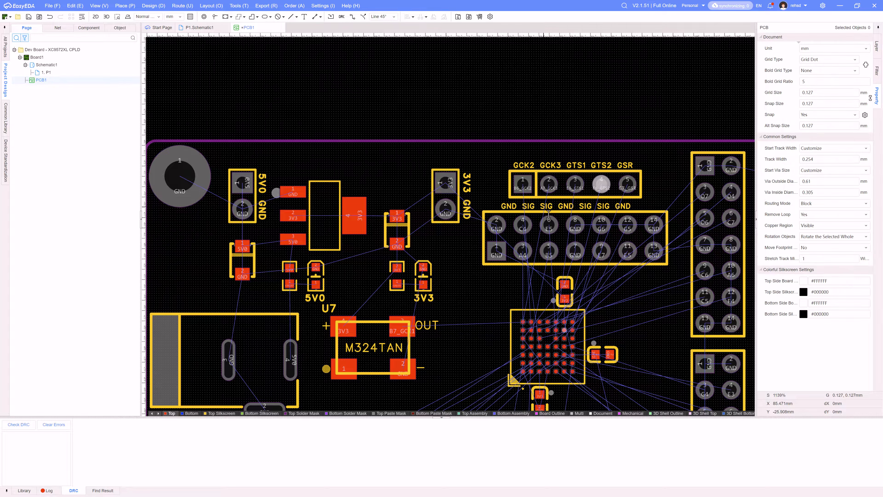
- Set the GND SIG label's height to 1.1 mm and place copies along both long sides of every 14-pin header, aligned with each header's direction
left_click(616, 209)
double_click(820, 138)
type("1")
left_click(545, 205)
key("ctrl+c")
key("ctrl+v")
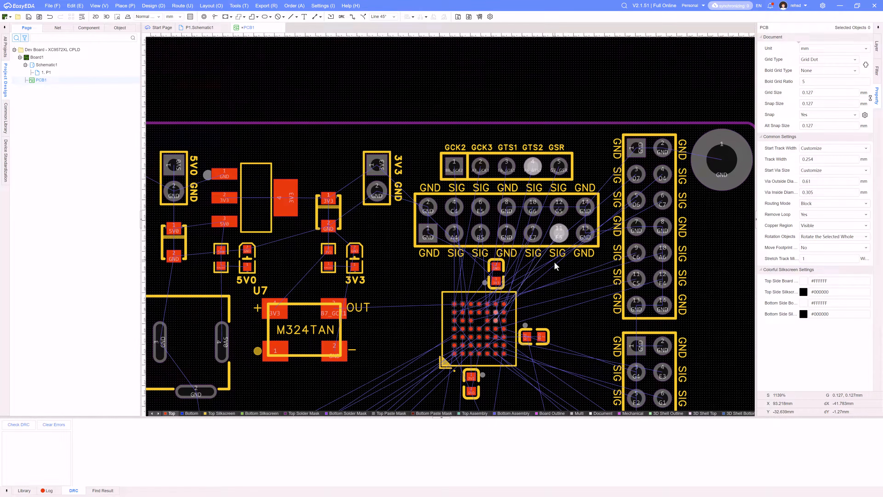
- Move the CPLD chip together with its three surrounding capacitors about 3.3 mm down the board
scroll(554, 262, "down", 1)
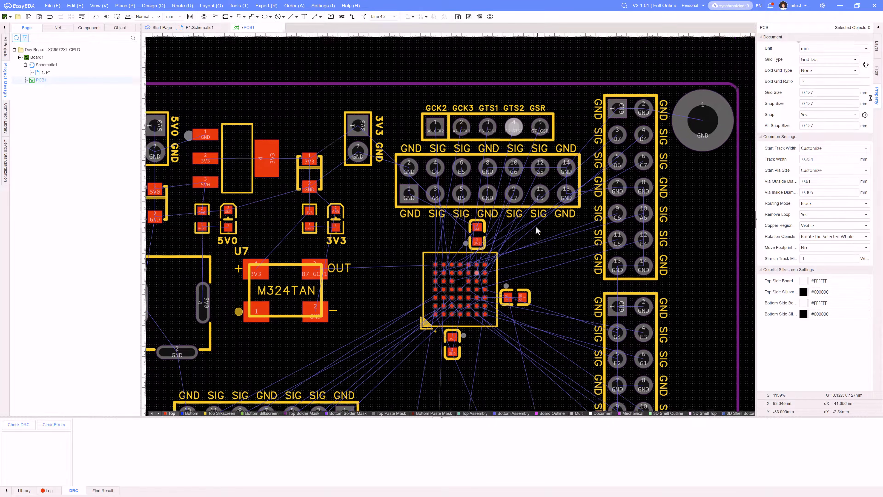
scroll(537, 231, "down", 2)
left_click_drag(548, 266, 457, 176)
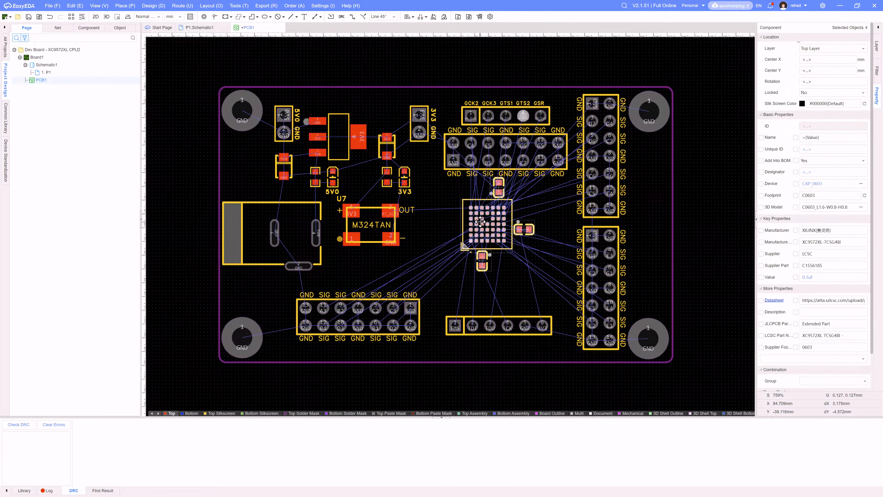
left_click_drag(483, 226, 484, 249)
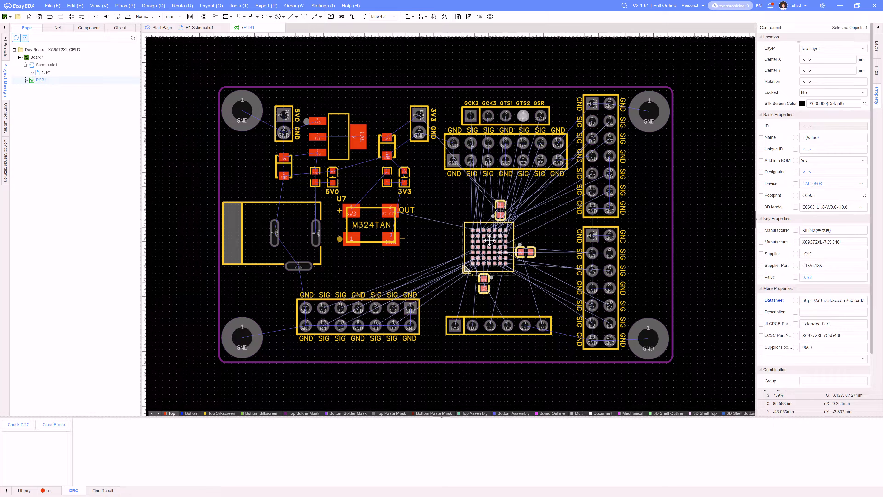
- Move the 14-pin header above the CPLD, together with its two GND SIG labels, about 1.3 mm down the board
left_click(546, 190)
left_click(466, 132)
left_click_drag(479, 153, 478, 161)
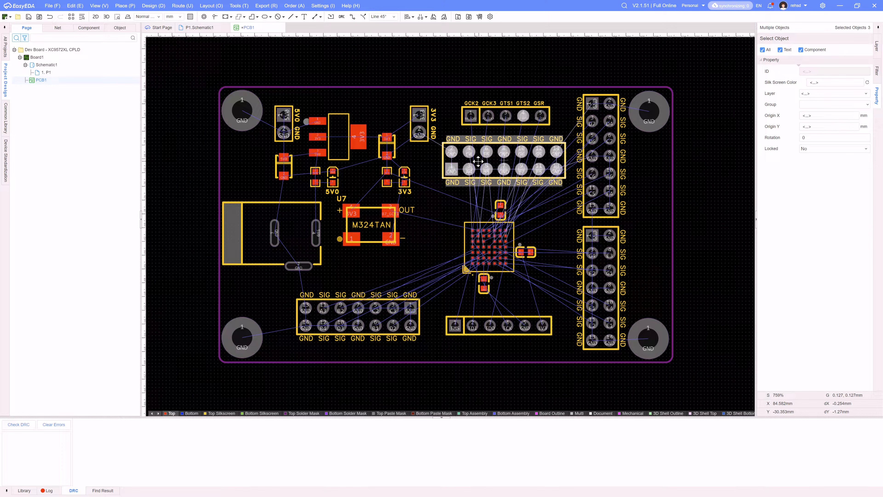
right_click_drag(706, 228, 693, 206)
left_click(700, 228)
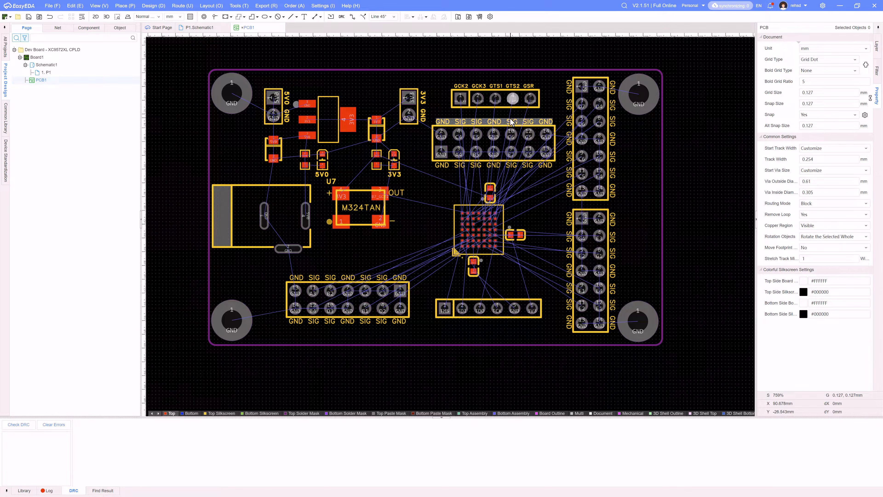
- Place a copy of the GND SIG label from above the upper 14-pin header directly below the 6-pin JTAG header
left_click(512, 124)
key("ctrl+c")
key("ctrl+v")
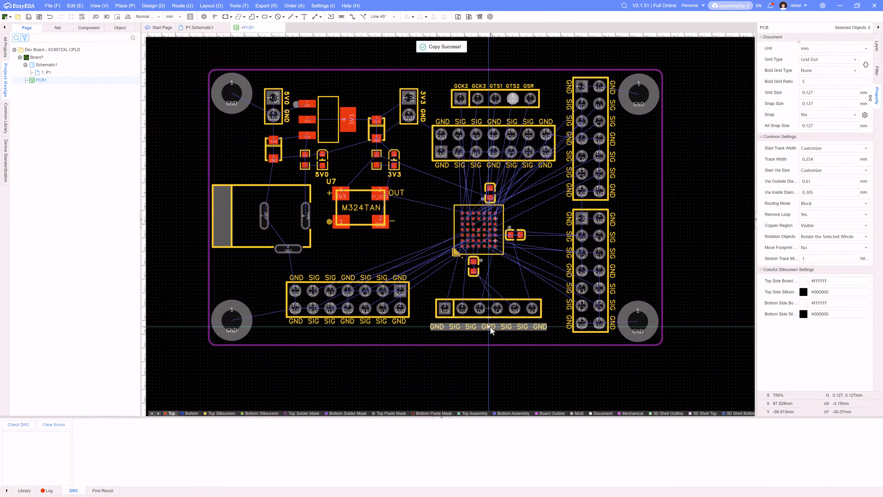
left_click(491, 322)
scroll(485, 323, "up", 4)
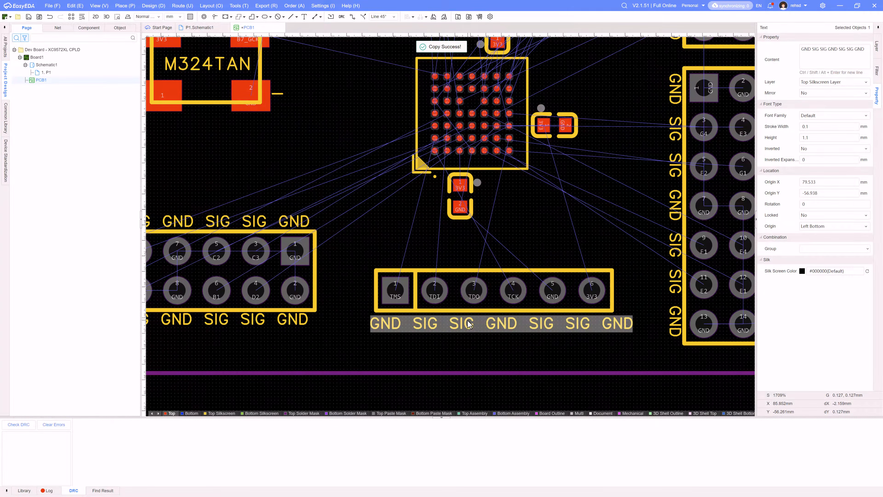
- Change the copied label's text to TMS TDI TDO TCK GND 3V3, aligned with the 6-pin header's pins
double_click(481, 325)
type("TMS TDI TDO TCK GND 3V3")
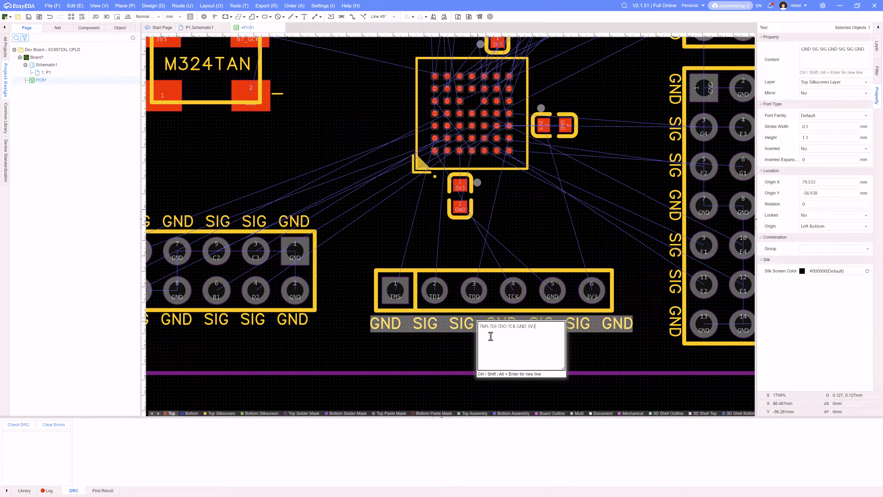
key("Return")
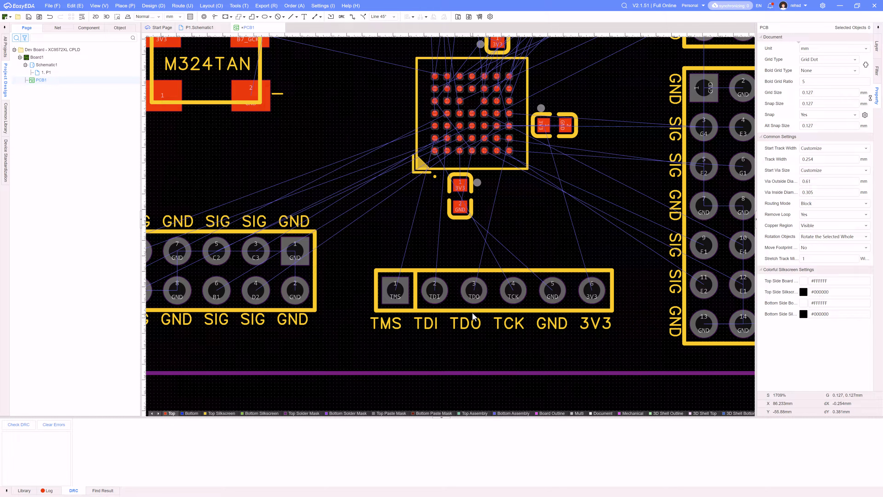
left_click(469, 324)
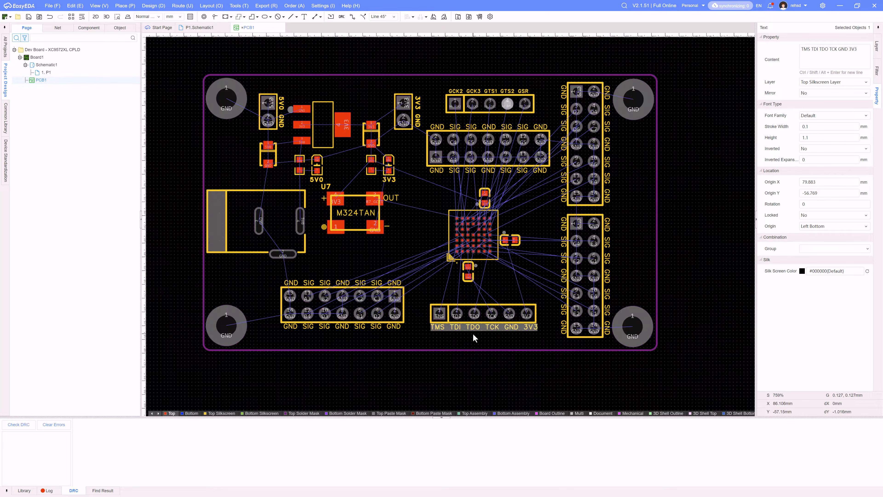
scroll(472, 324, "down", 4)
left_click(666, 296)
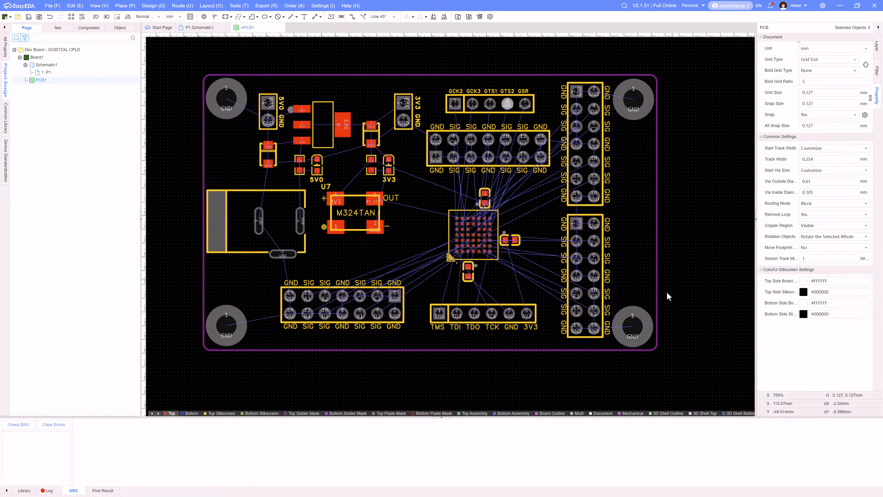
- Copy the TMS TDI label, rotate the copy to 270 degrees and place it beside the two vertical 14-pin headers, near the board edge
left_click(515, 328)
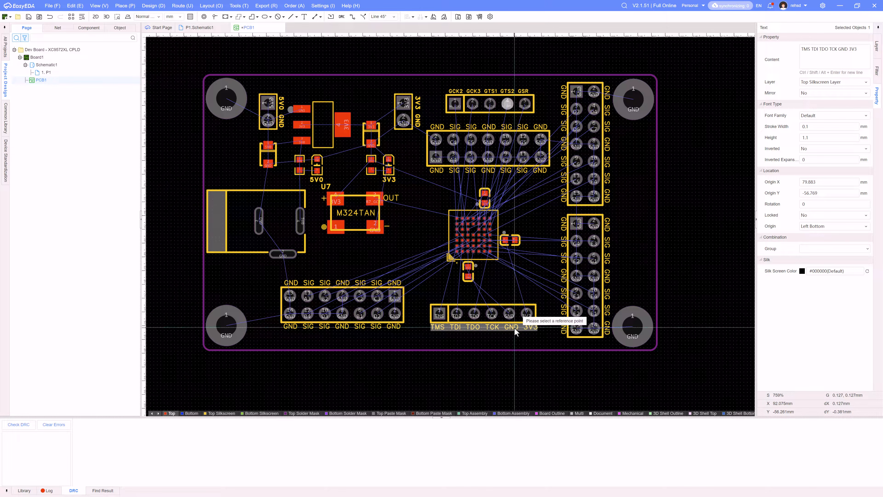
key("ctrl+c")
key("ctrl+v")
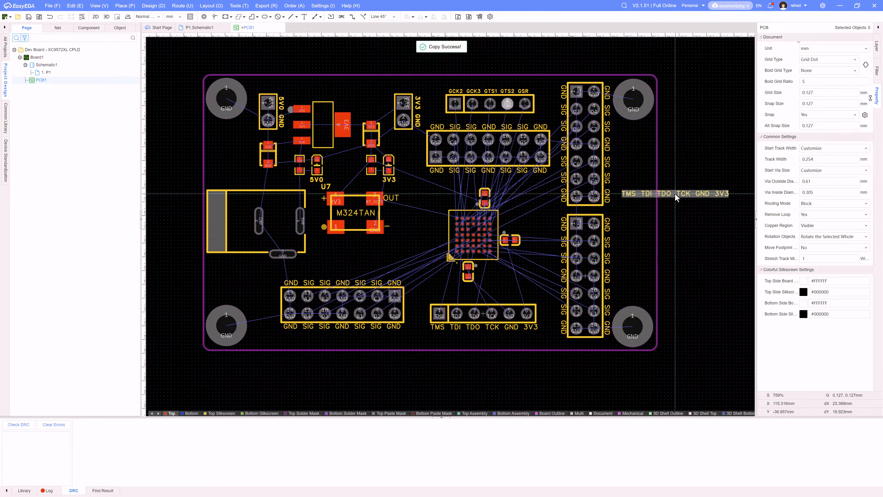
key("space")
left_click(642, 188)
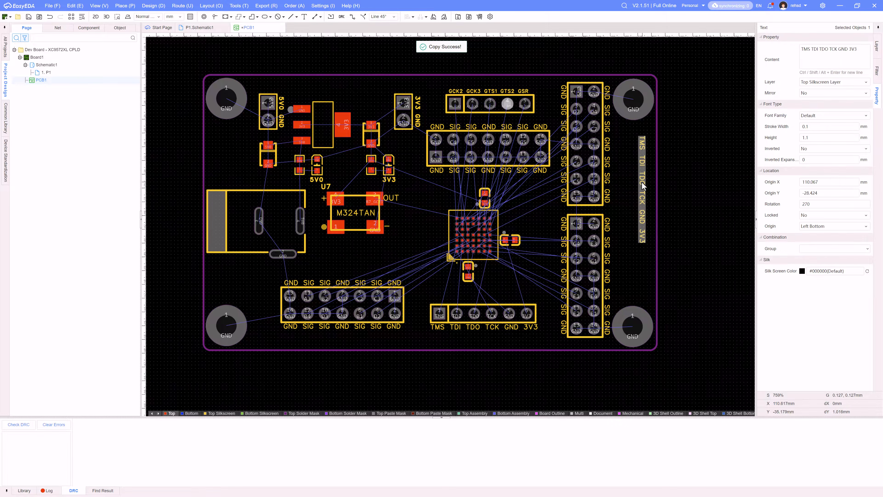
- Change the rotated copy's text to XC9572XL CPLD Dev Board and thicken its lettering
double_click(643, 166)
type("XC9572XL CPLD Dev Board")
key("Return")
left_click(814, 127)
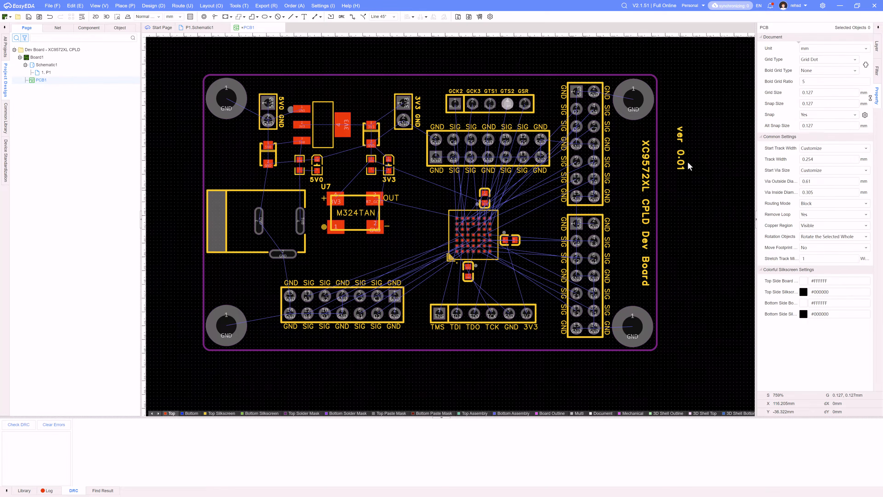
- Open the 3D view of the board and examine the component placement and silkscreen labels from several angles
scroll(365, 231, "up", 3)
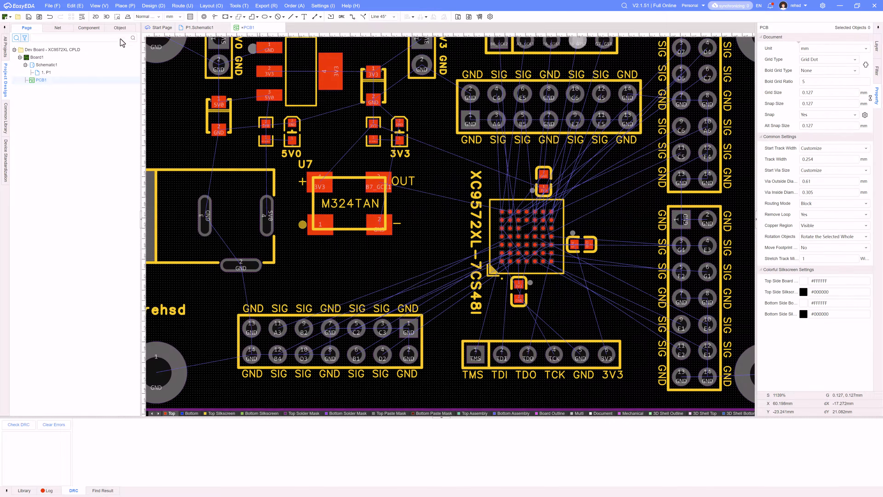
left_click(106, 16)
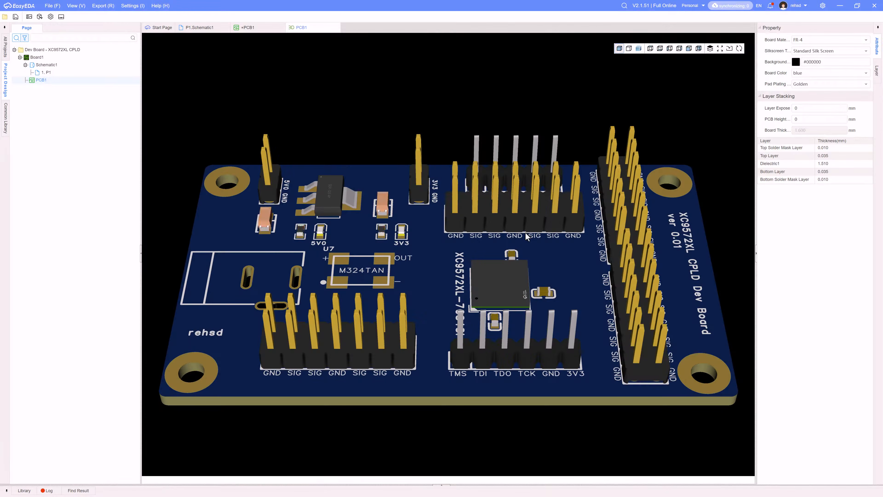
scroll(524, 232, "down", 3)
left_click_drag(507, 239, 352, 307)
scroll(392, 268, "up", 2)
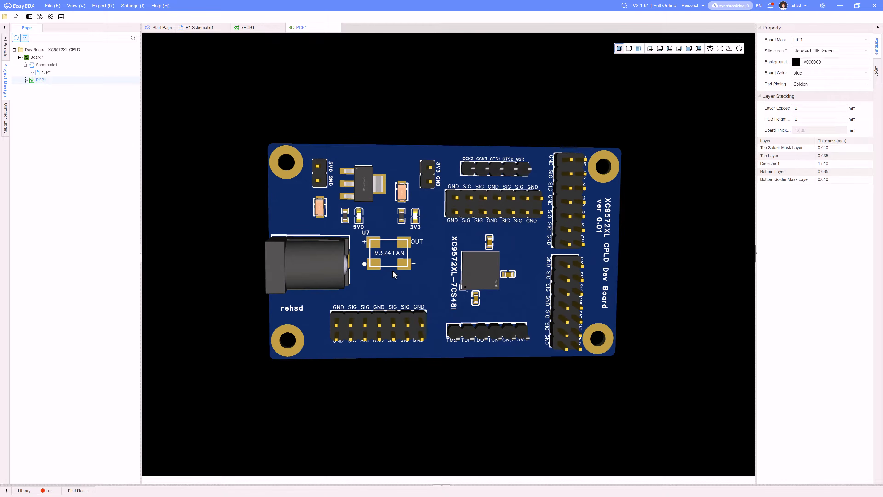
left_click_drag(405, 268, 365, 131)
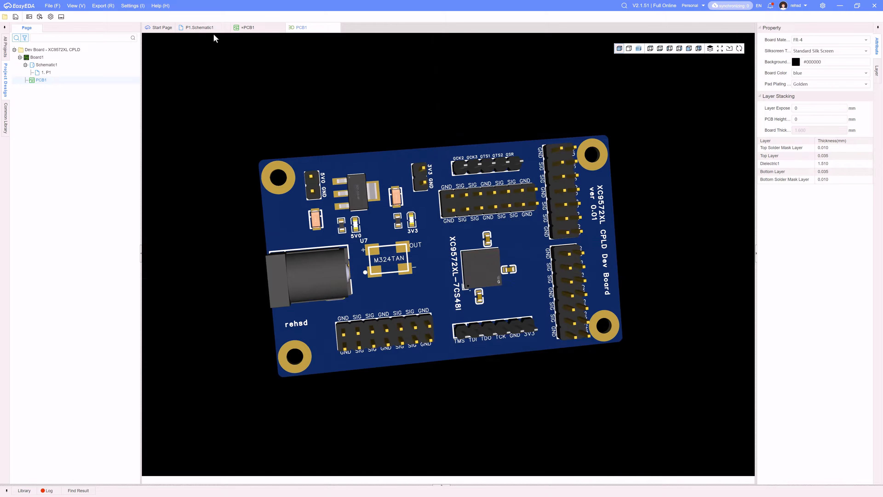
- Return to the PCB layout and save it
left_click(336, 27)
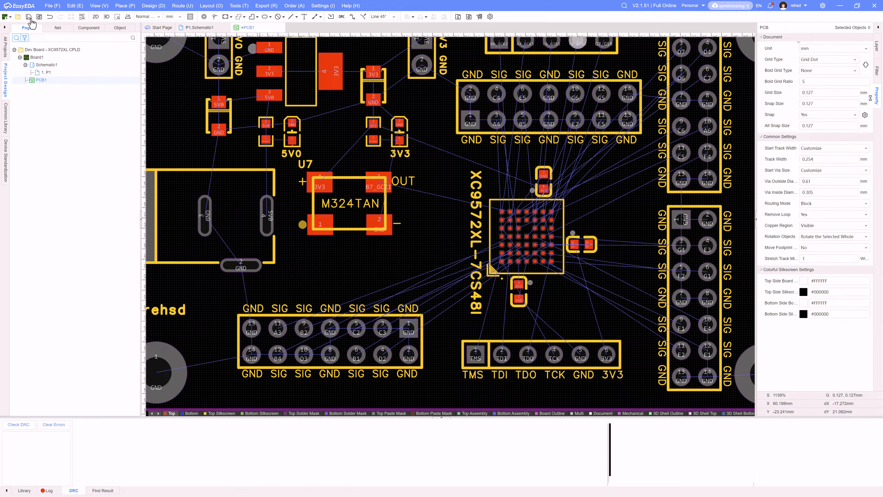
scroll(464, 207, "down", 3)
key("ctrl+s")
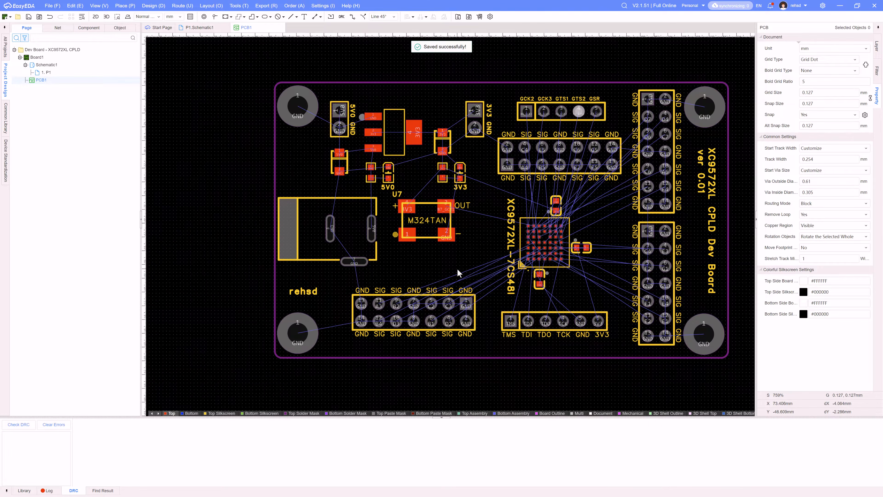
- Examine the CPLD's ball pads and check the ball pitch in the Xilinx CS48/CSG48 package drawing in the browser
right_click_drag(469, 262, 425, 242)
scroll(508, 229, "up", 5)
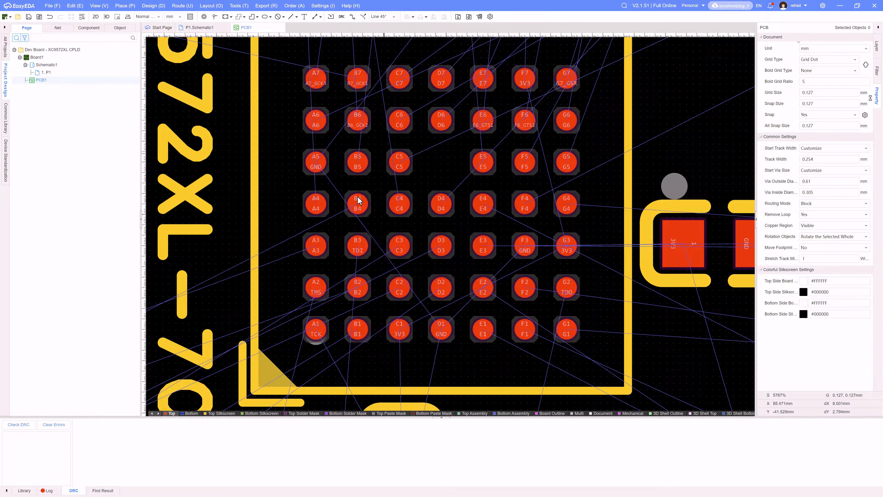
scroll(461, 187, "down", 2)
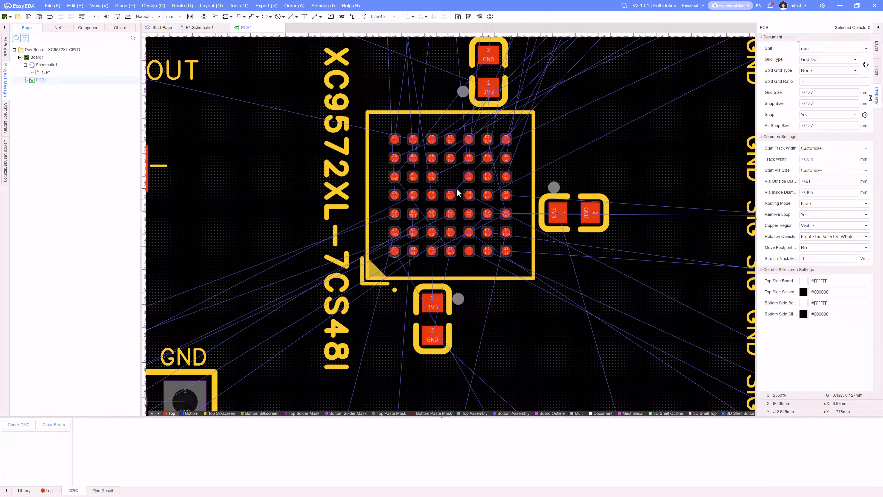
key("alt+Tab")
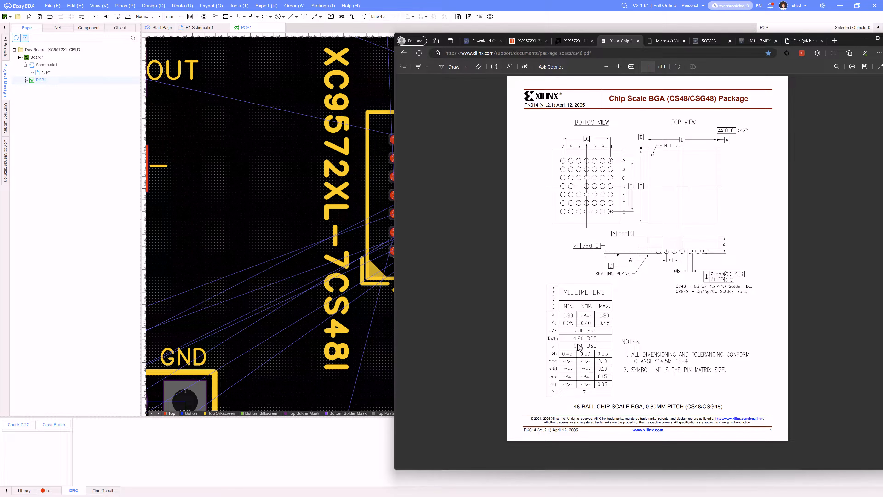
key("alt+Tab")
- Examine the CPLD footprint's pad spacing and the ratlines running from it to the surrounding capacitors and headers
scroll(448, 209, "up", 2)
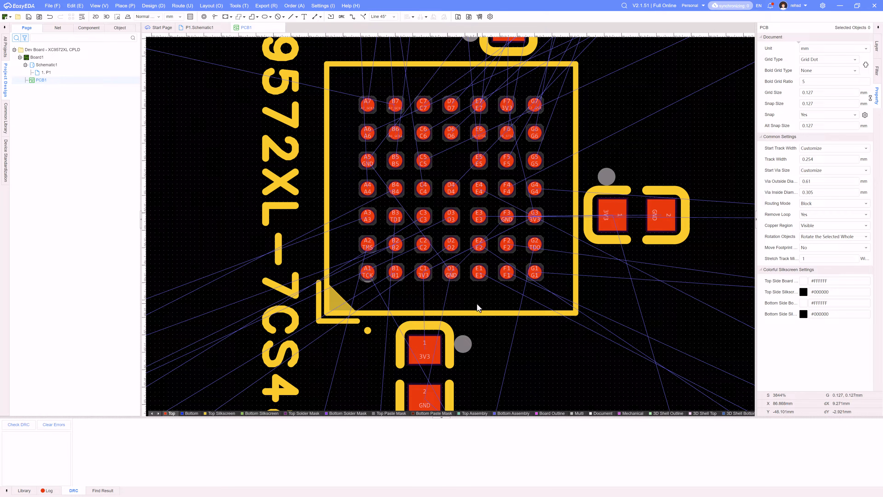
mouse_move(477, 308)
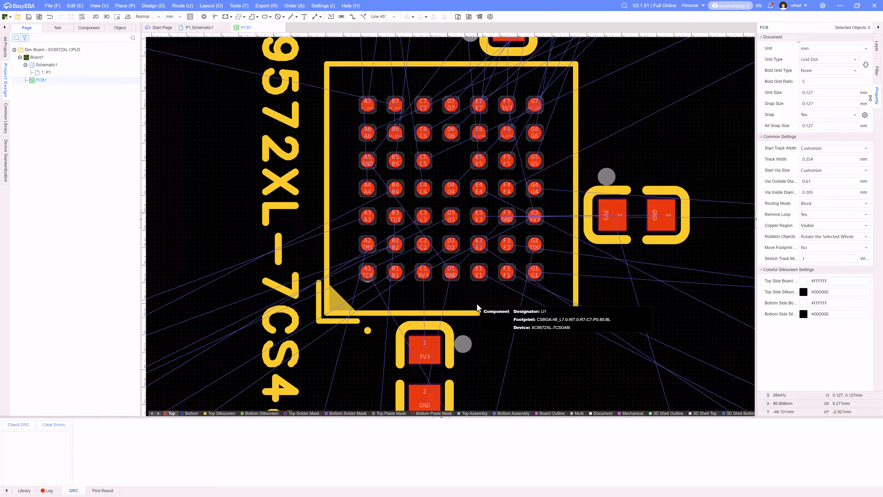
scroll(406, 228, "down", 2)
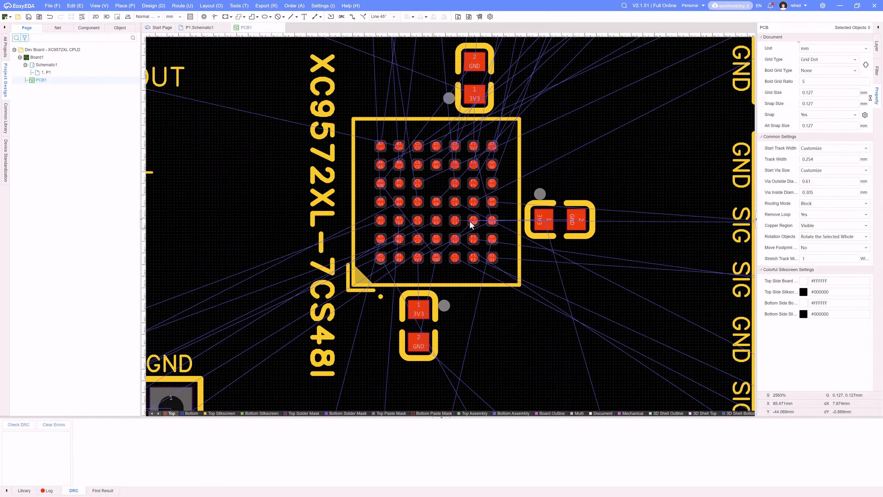
scroll(669, 170, "down", 1)
right_click_drag(661, 167, 640, 191)
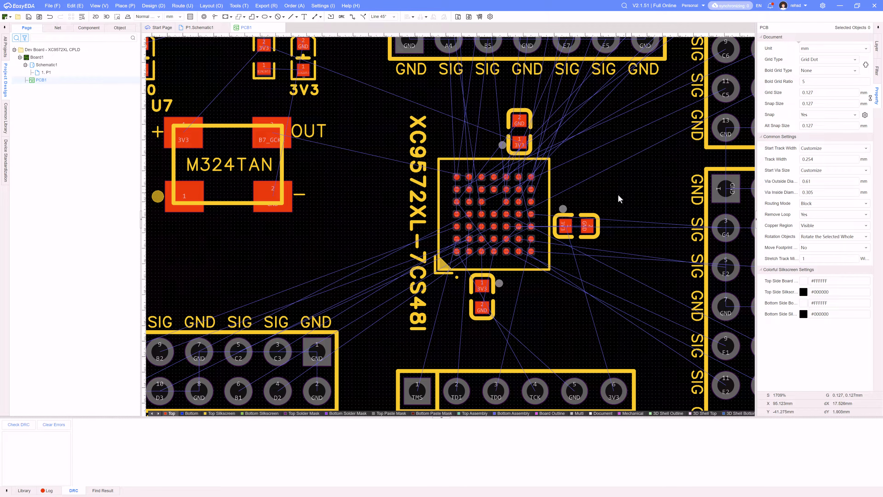
mouse_move(492, 254)
right_click_drag(591, 183, 560, 199)
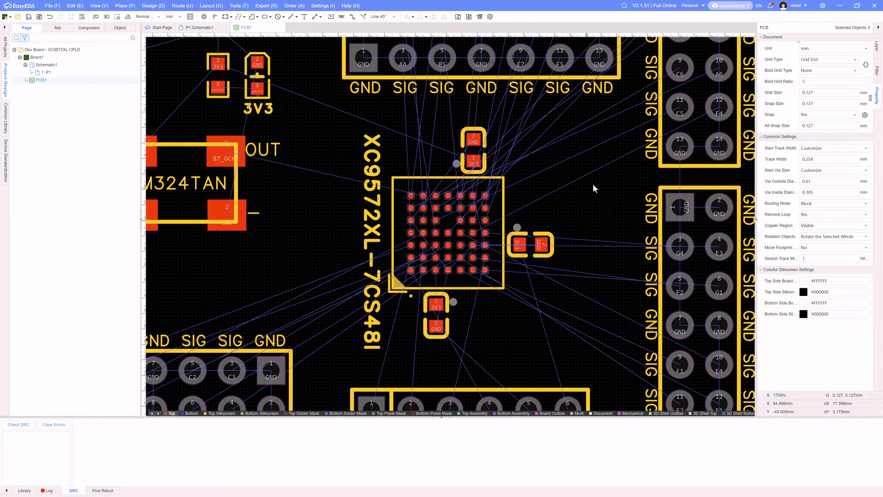
- List only the copper layers and toggle the Top, Bottom and Multi-Layer visibility to examine each, restoring the full layer list at the end
left_click(876, 51)
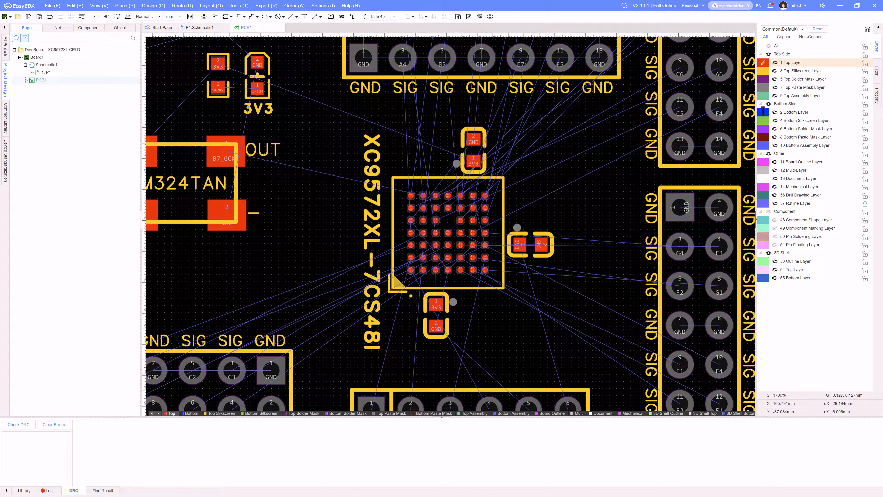
left_click(784, 38)
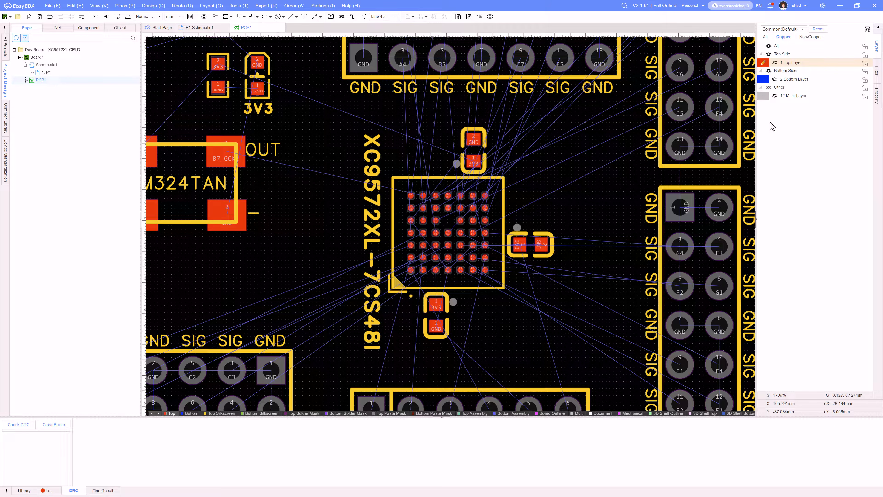
left_click(775, 63)
left_click(775, 63)
left_click(775, 79)
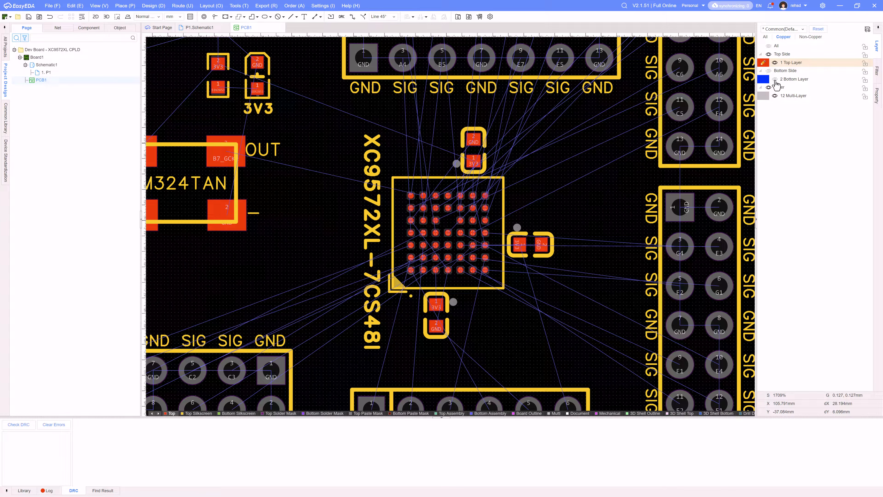
left_click(776, 79)
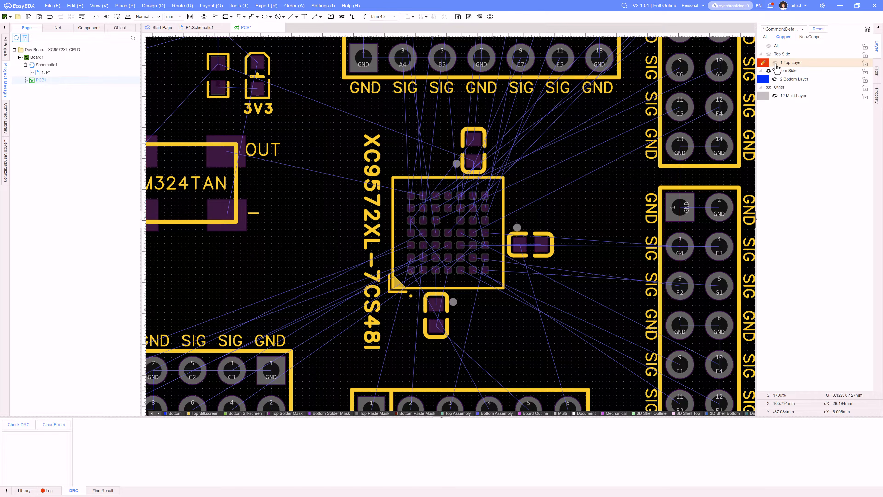
left_click(775, 80)
left_click(775, 97)
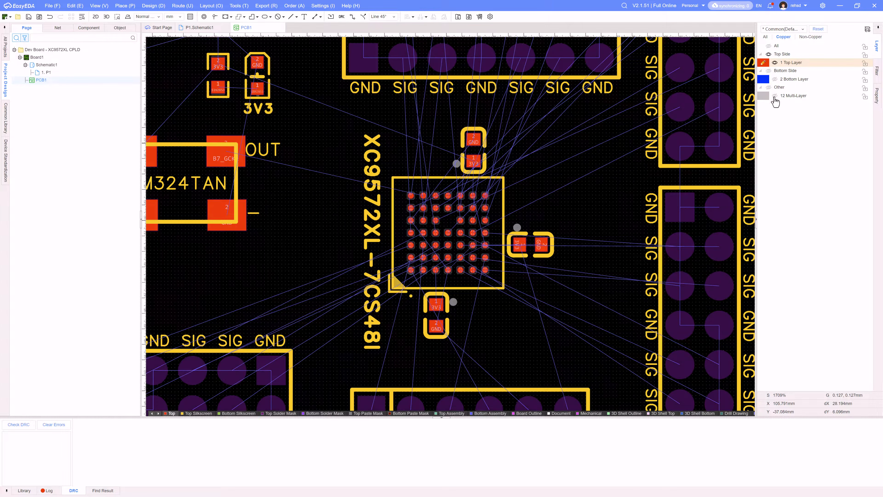
left_click(775, 97)
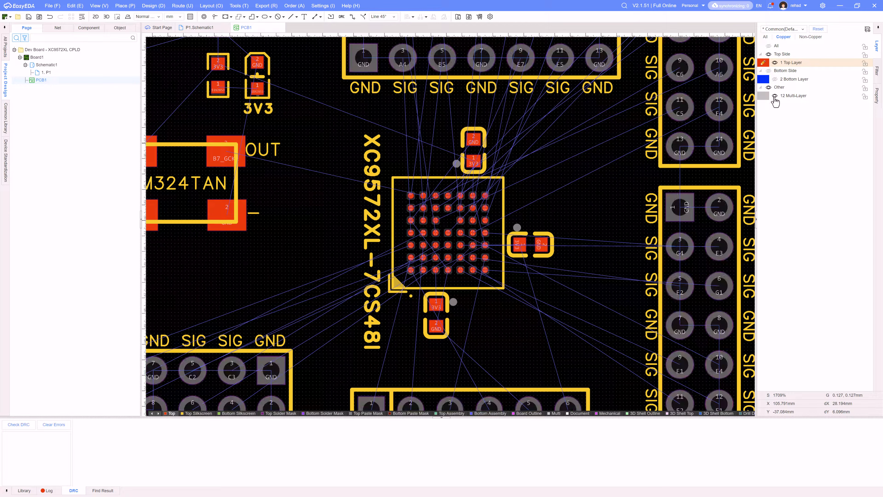
left_click(775, 79)
left_click(766, 37)
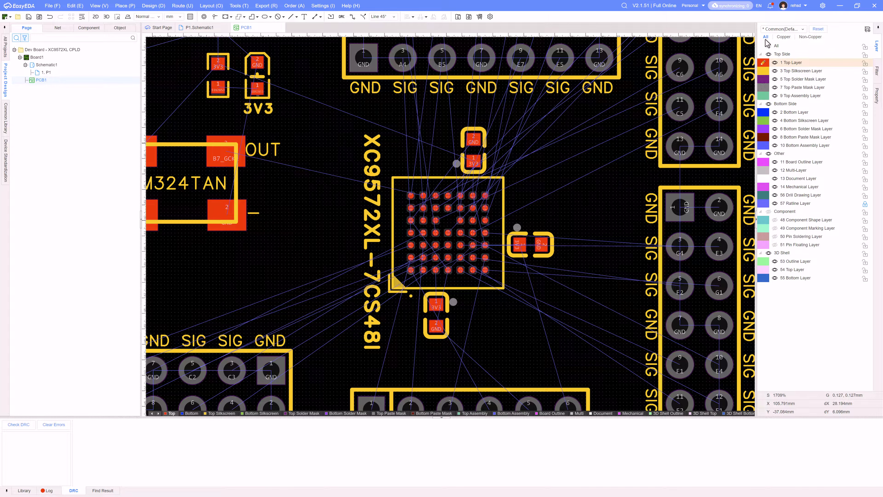
- Hide the Ratline Layer to view the whole board without connection lines, and show it again
scroll(687, 154, "down", 2)
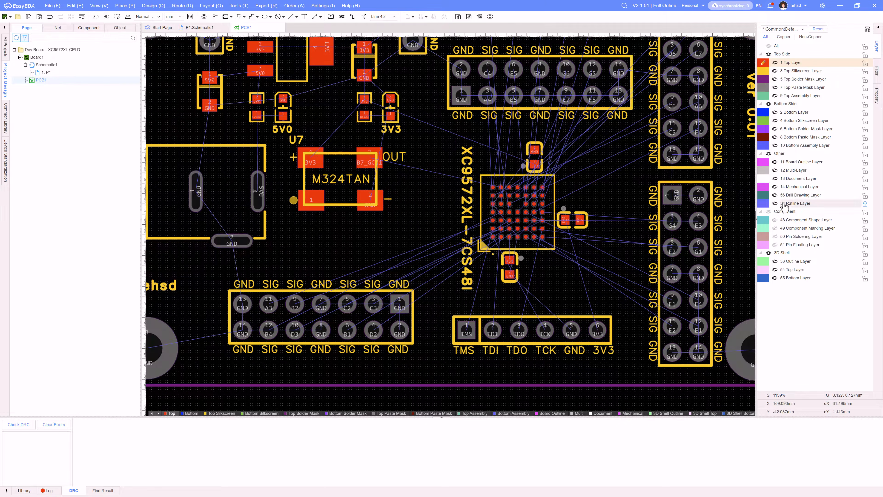
left_click(775, 204)
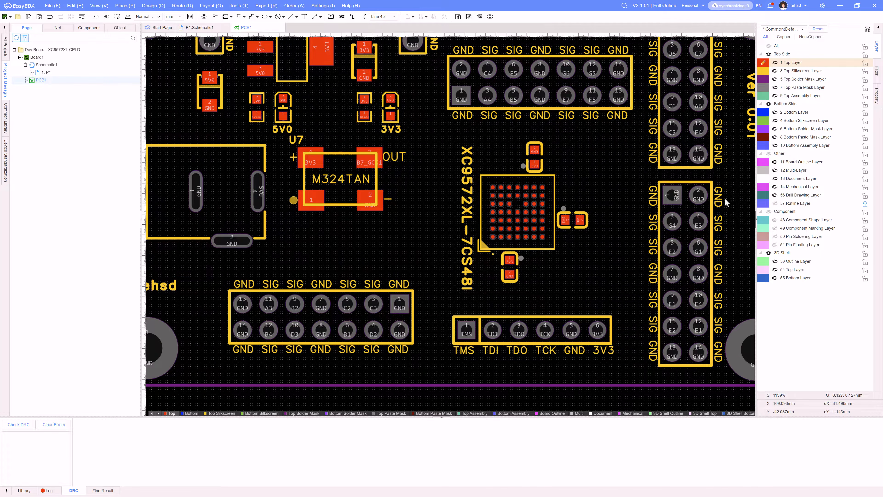
scroll(579, 185, "down", 2)
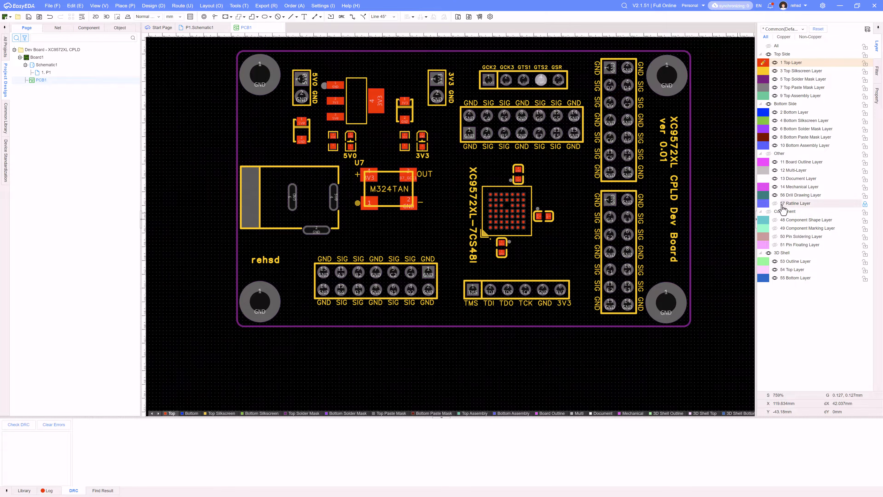
left_click(774, 204)
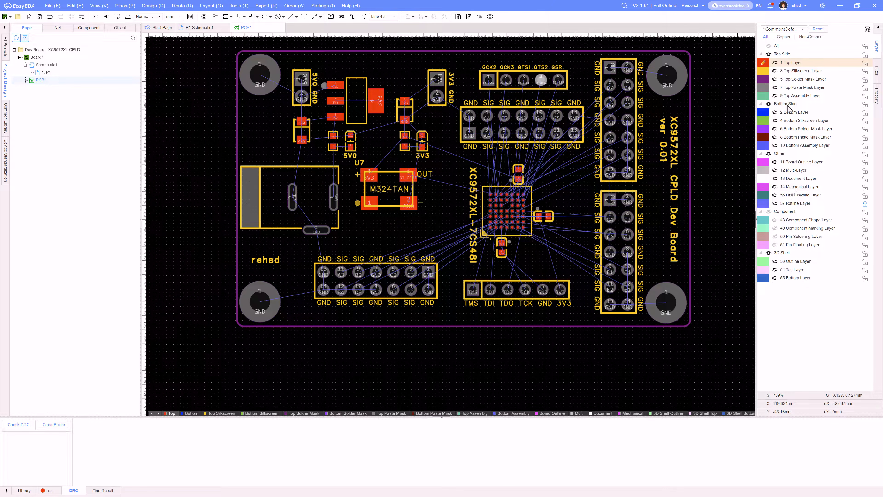
- Hide the Top Silkscreen Layer to view the board without its labels and outlines, and show it again
left_click(775, 71)
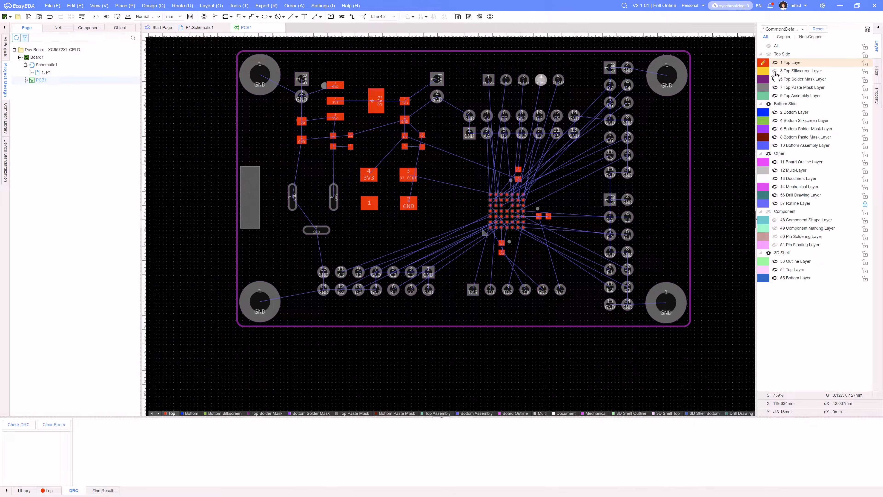
left_click(775, 71)
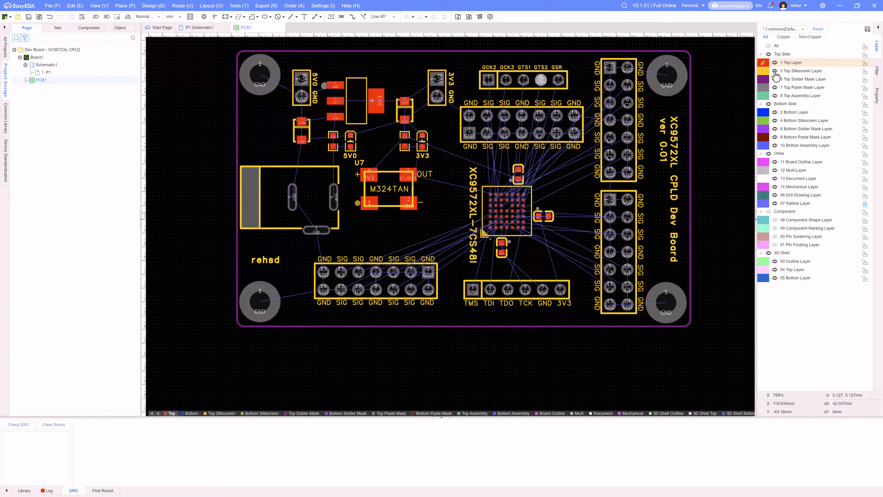
- Set the board's copper layer count to 4 in the Layer Manager
left_click(867, 30)
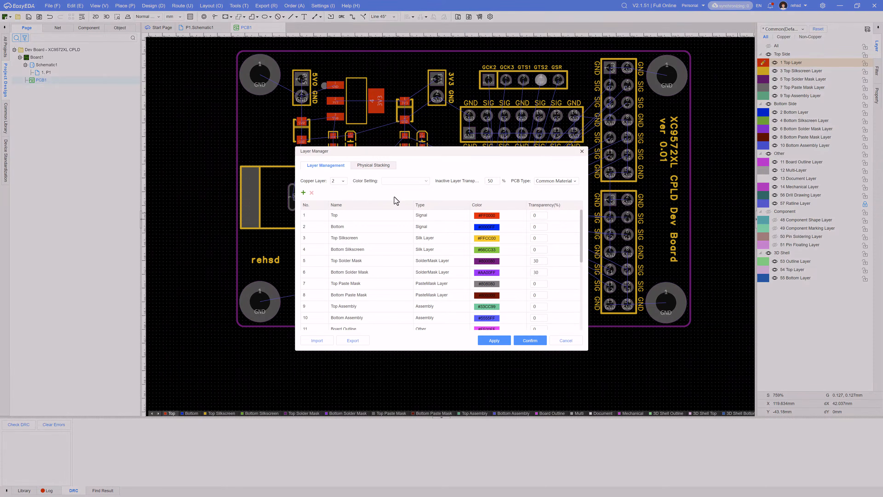
left_click(339, 184)
left_click(337, 205)
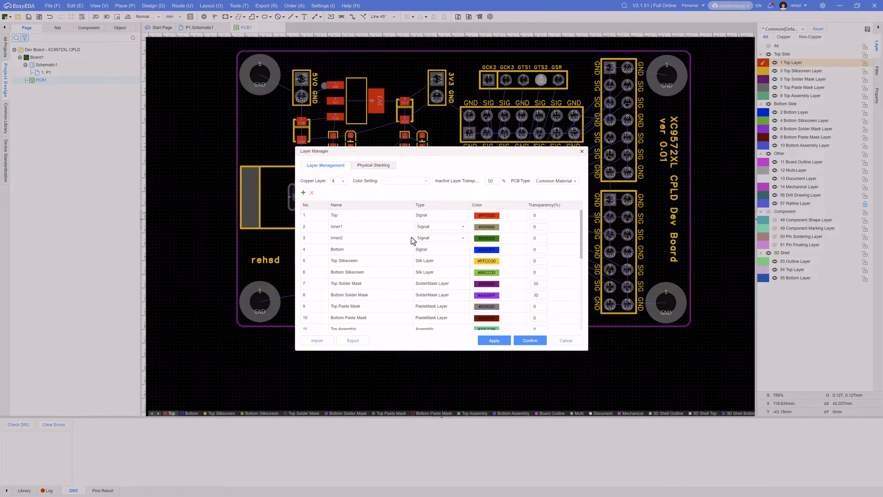
- Set the Inner2 layer's type to PlaneZone and rename it GND
left_click(433, 237)
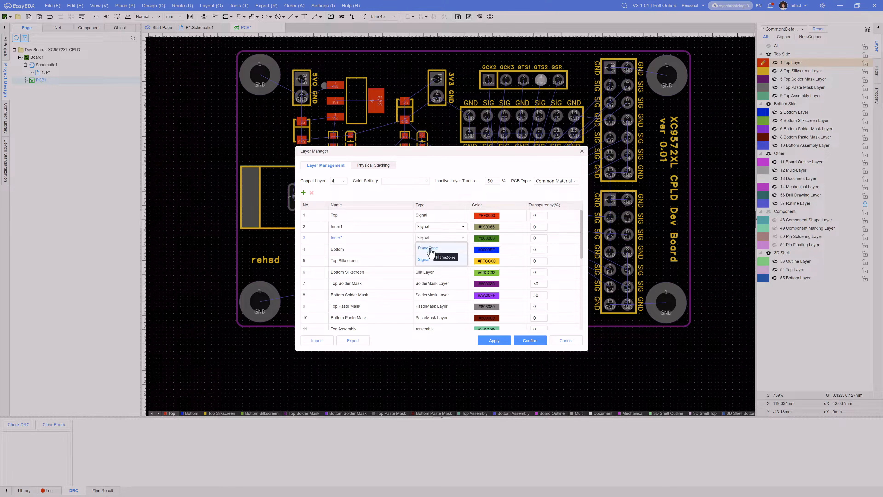
left_click(430, 248)
left_click(368, 241)
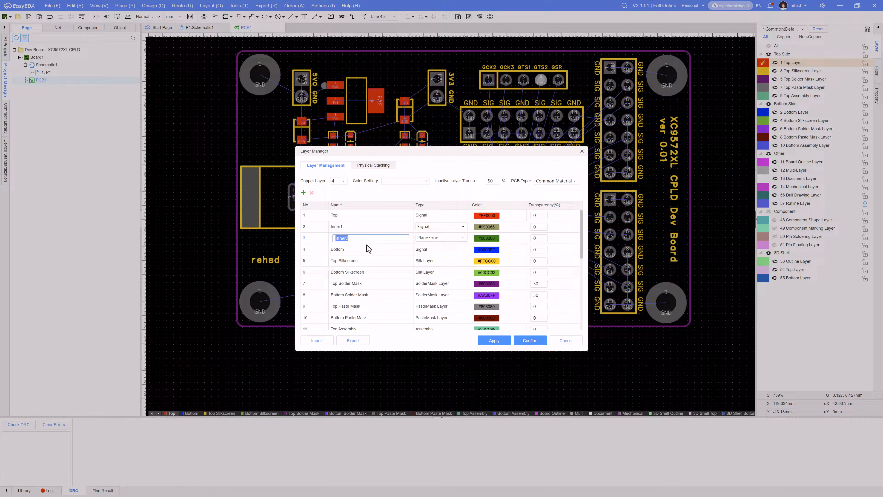
type("GND")
key("Return")
- Set the Inner1 layer's type to PlaneZone, rename it 3V3 and confirm the layer setup
left_click(431, 229)
left_click(430, 237)
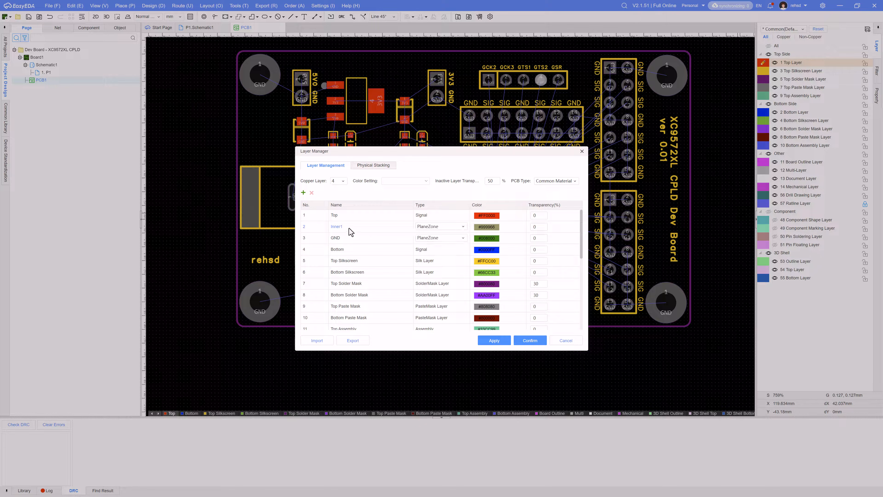
left_click(348, 227)
type("3V3")
key("Return")
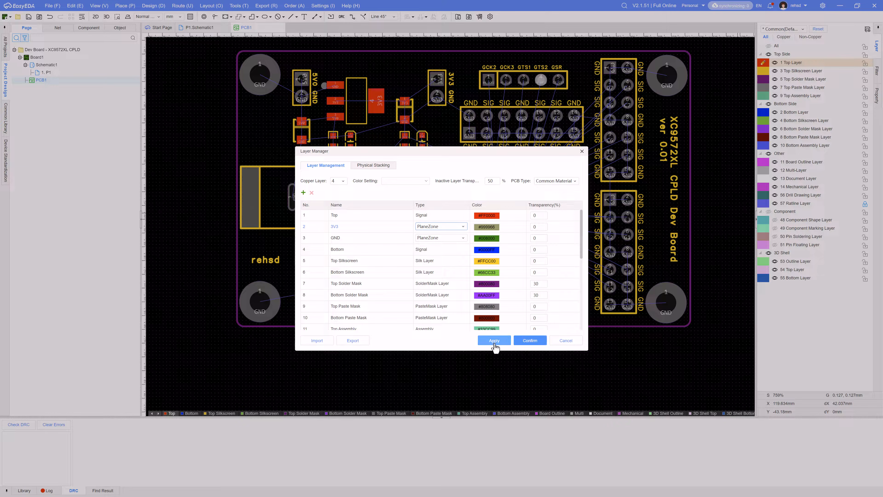
left_click(525, 340)
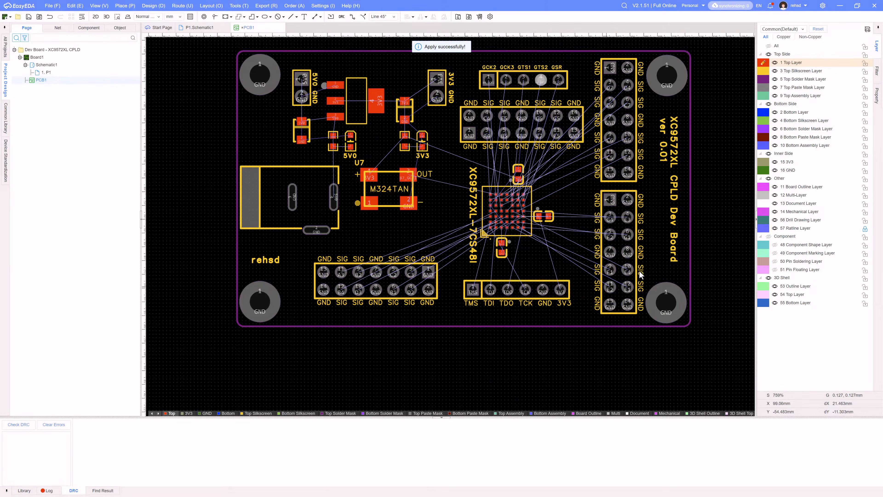
- Assign the 3V3 net to the plane zone on the 3V3 inner layer, rebuild it and make the Top Layer active
left_click(783, 36)
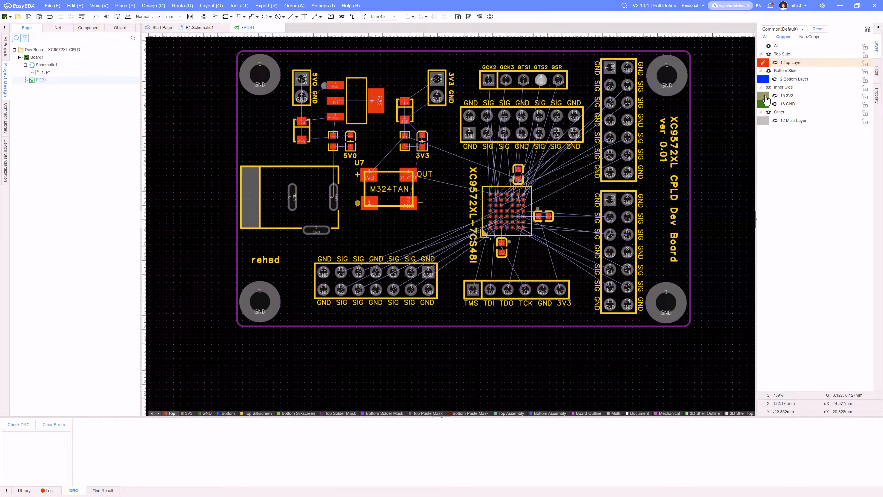
left_click(765, 96)
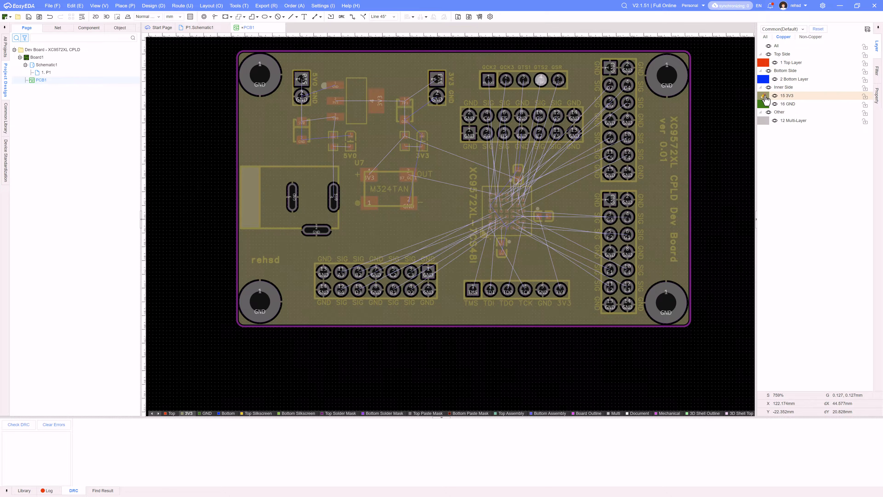
left_click(658, 108)
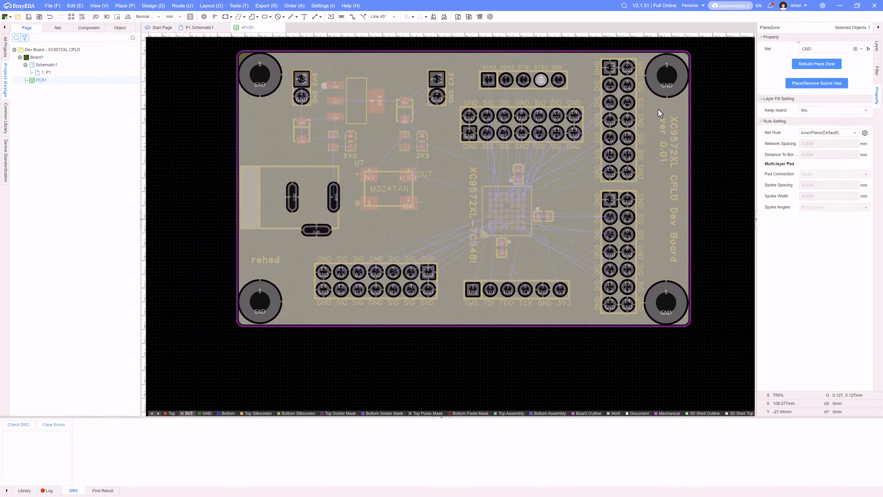
left_click(813, 48)
left_click(810, 61)
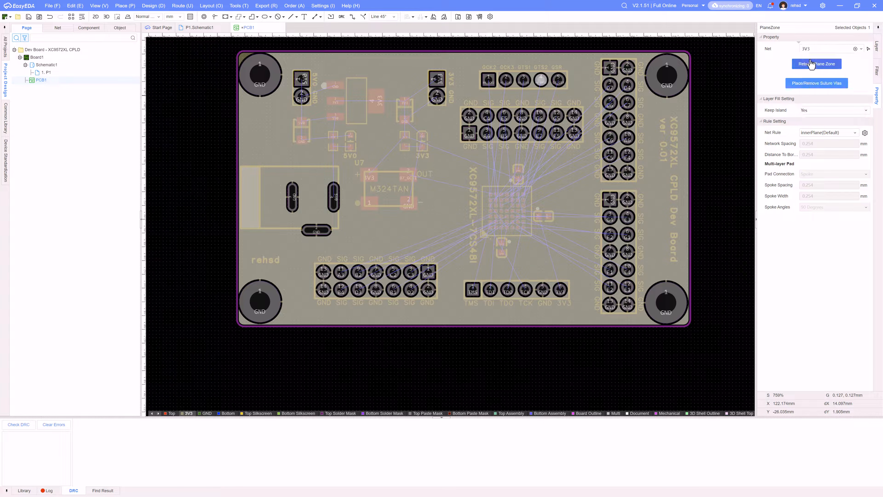
left_click(811, 64)
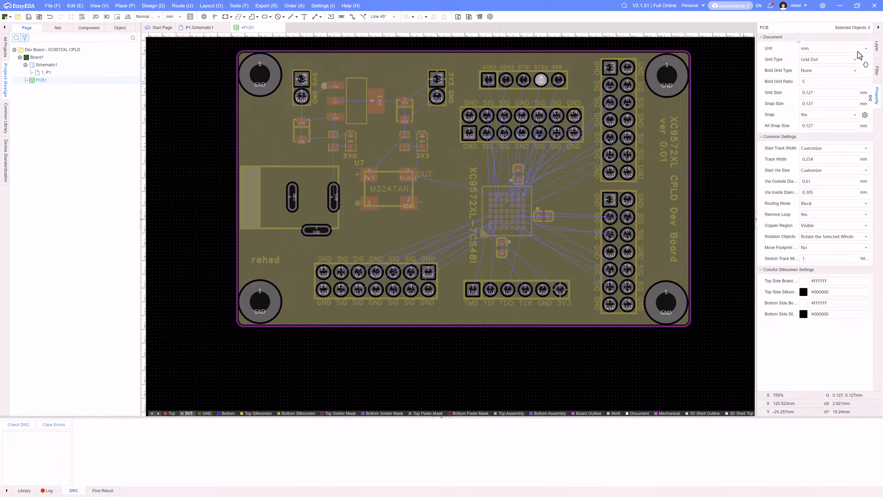
left_click(876, 49)
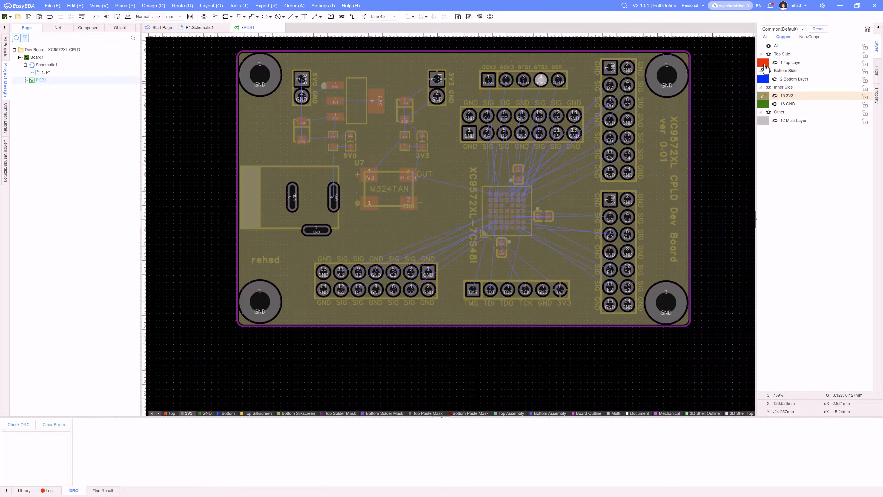
left_click(764, 64)
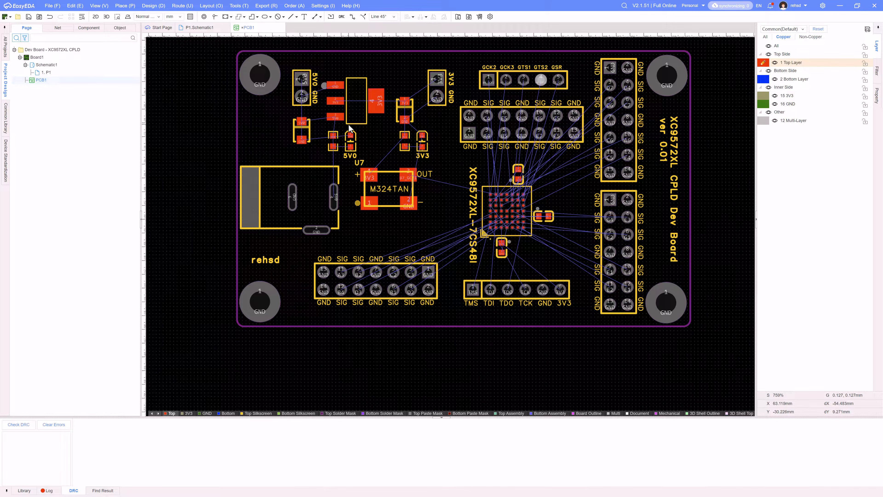
- Start routing a track from the 5V0 pin of the 5V0/GND header and switch it to the Bottom Layer
right_click_drag(206, 122, 228, 148)
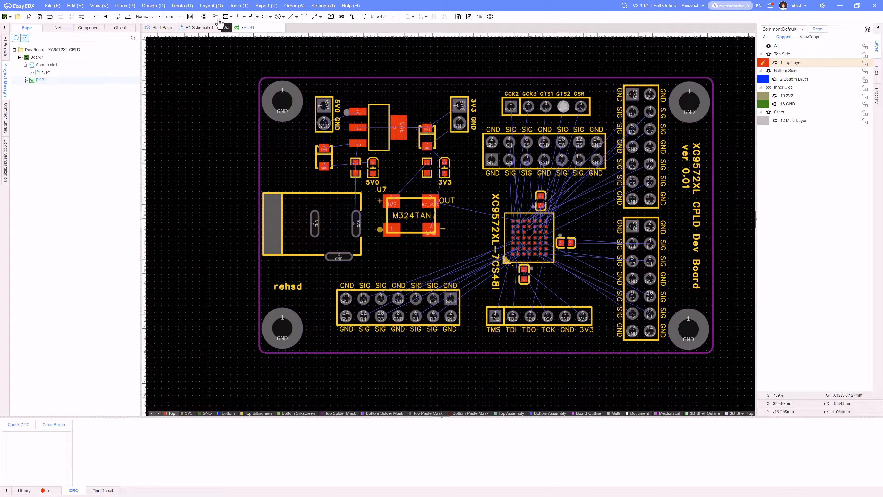
key("w")
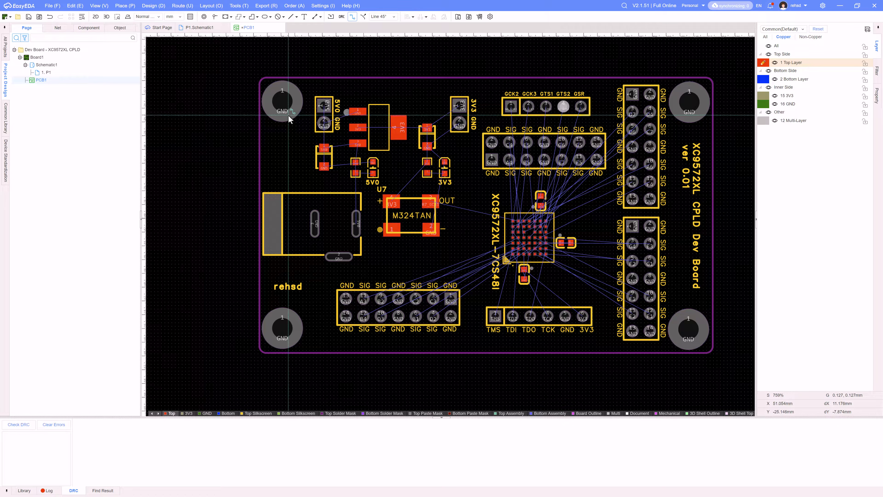
scroll(289, 113, "up", 5)
right_click_drag(287, 182, 252, 172)
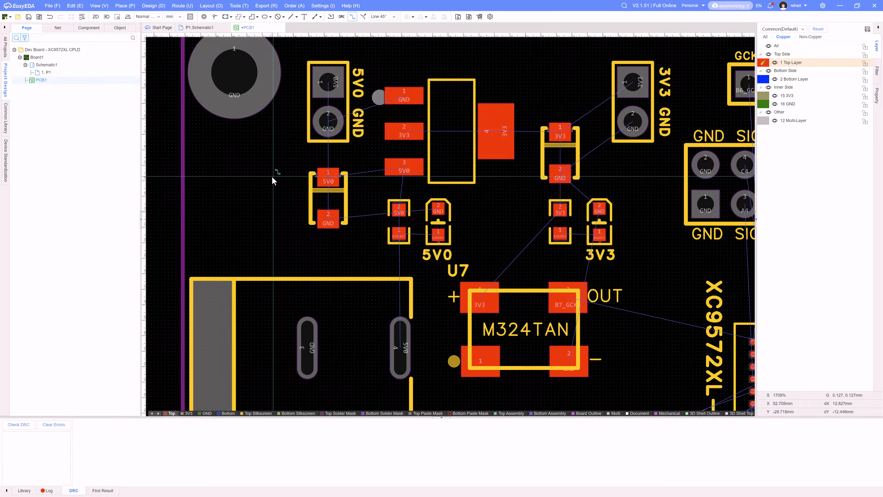
scroll(271, 176, "down", 2)
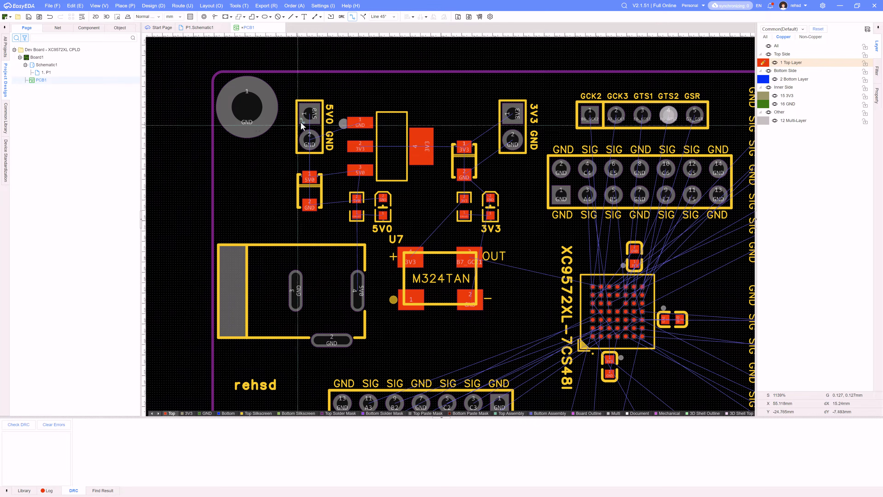
left_click(309, 115)
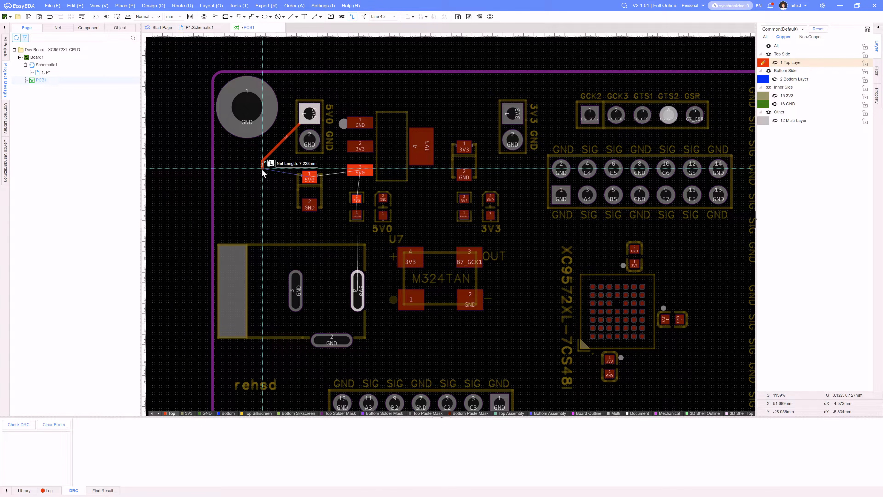
key("b")
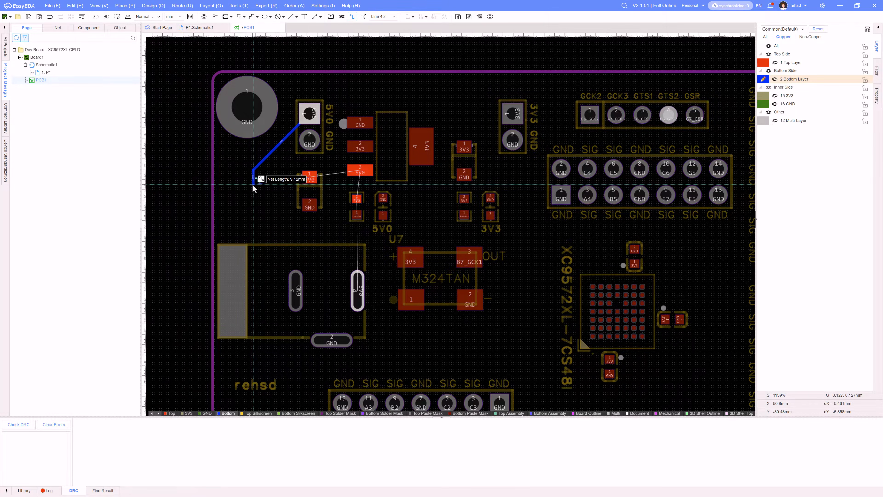
- Try running the thin 5V0 track down past the input capacitor on the Bottom Layer, and undo it
scroll(254, 187, "up", 2)
scroll(266, 223, "down", 2)
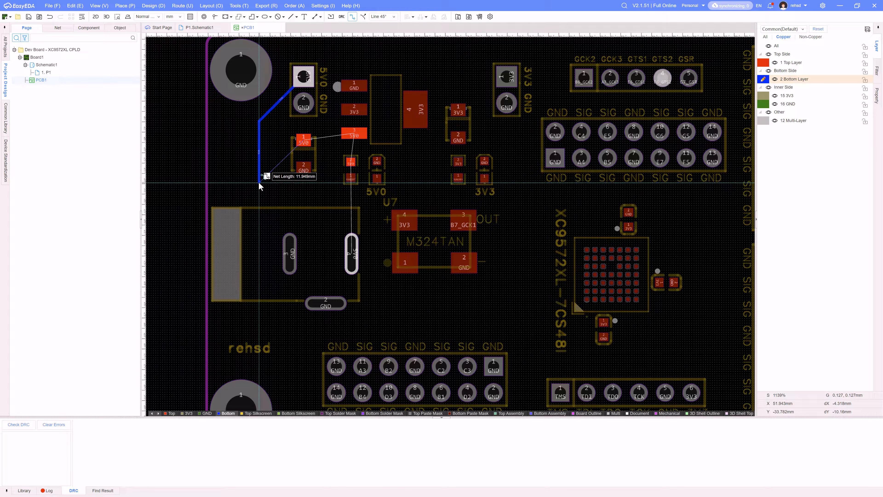
left_click(257, 167)
right_click(257, 178)
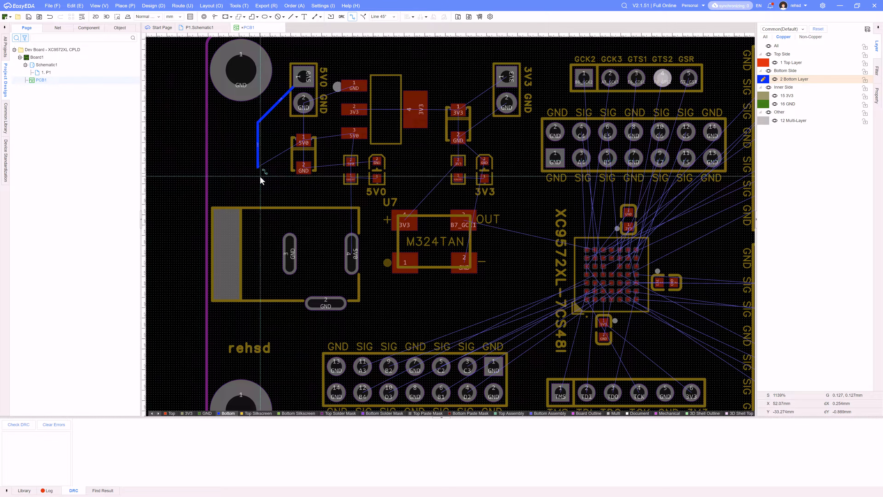
key("Escape")
key("ctrl+z")
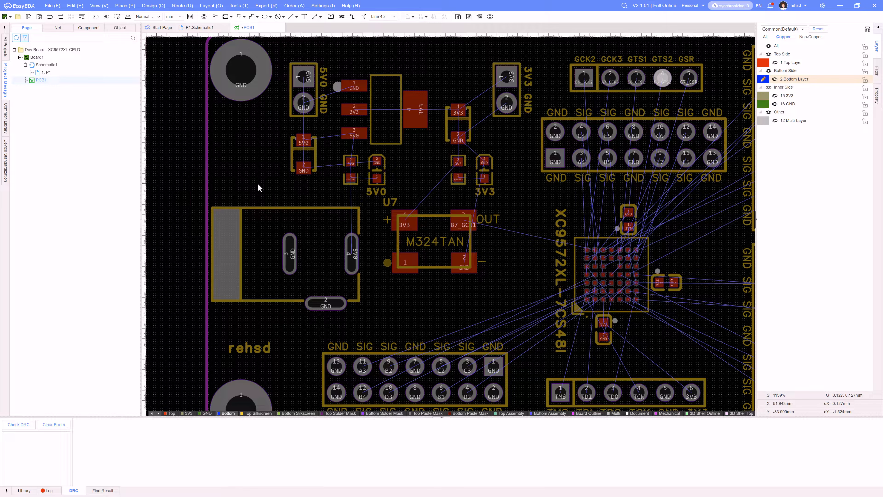
- Start a track from the 5V0 pin of the 5V0/GND header on the Bottom Layer and set its width to 1.270 mm
key("w")
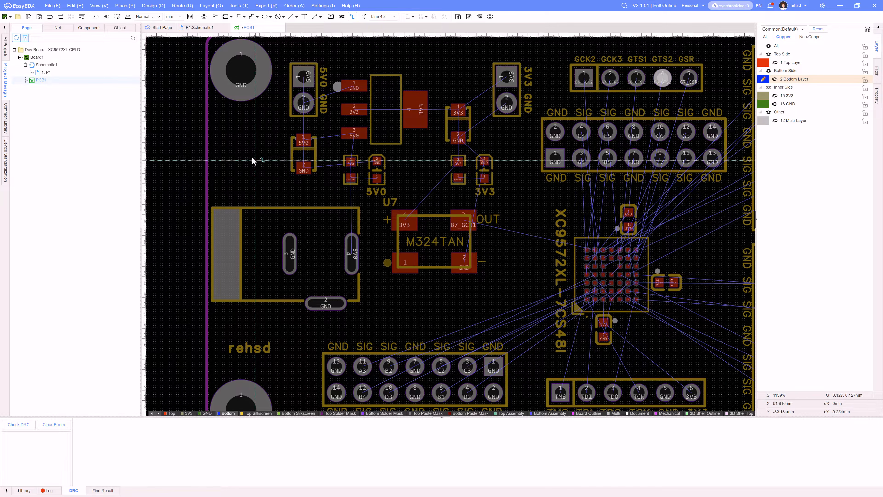
left_click(302, 79)
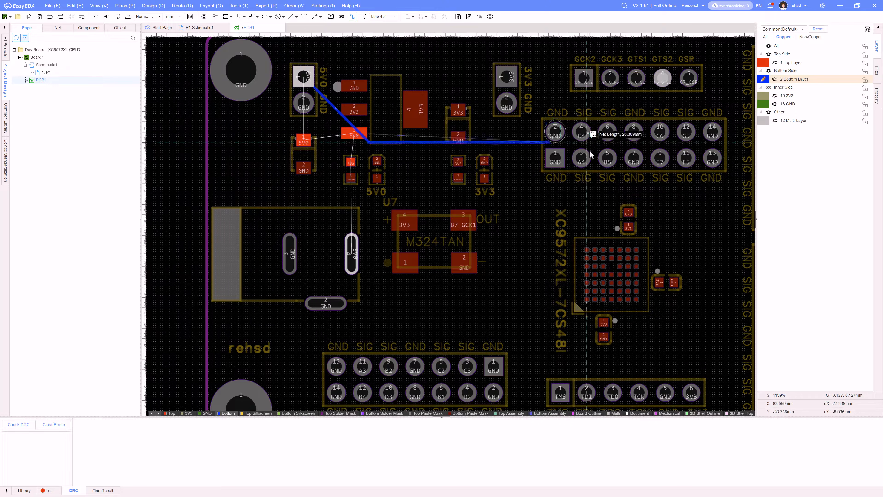
scroll(331, 250, "down", 2)
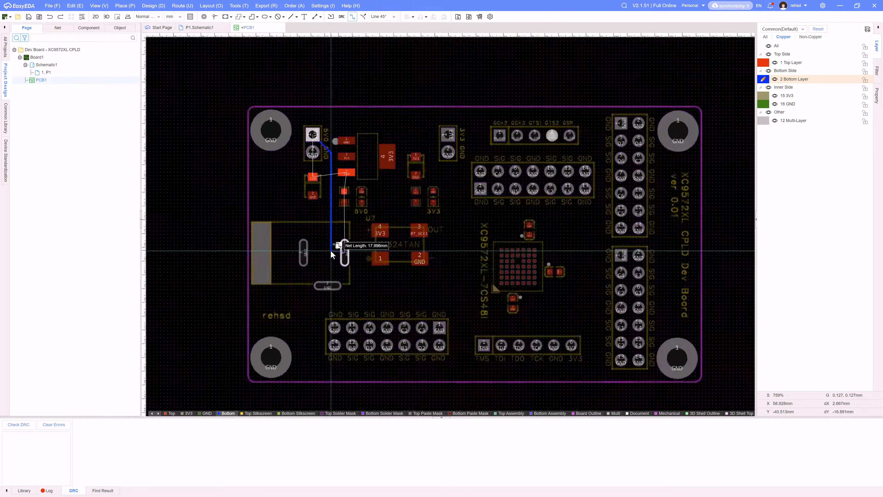
scroll(298, 243, "up", 4)
scroll(339, 251, "down", 2)
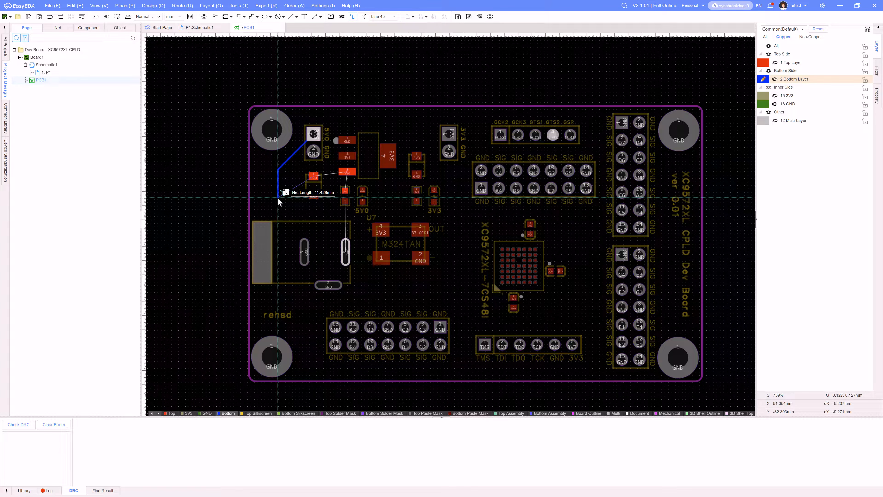
key("shift+w")
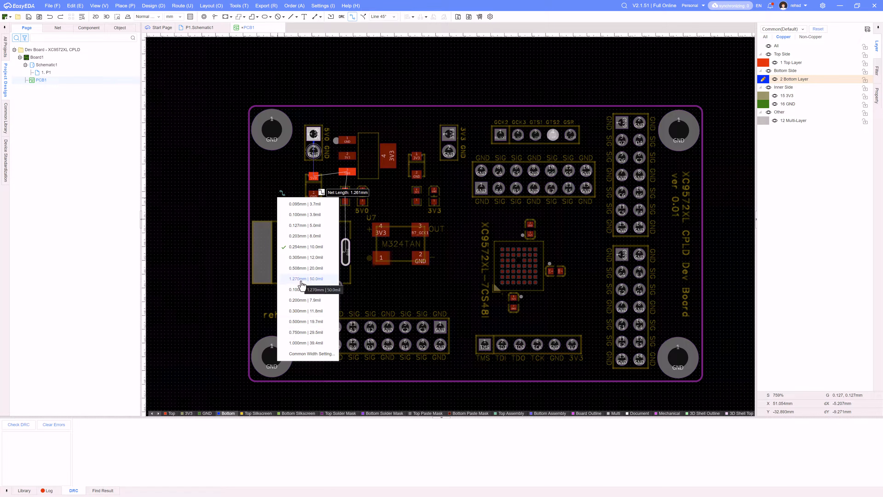
left_click(302, 279)
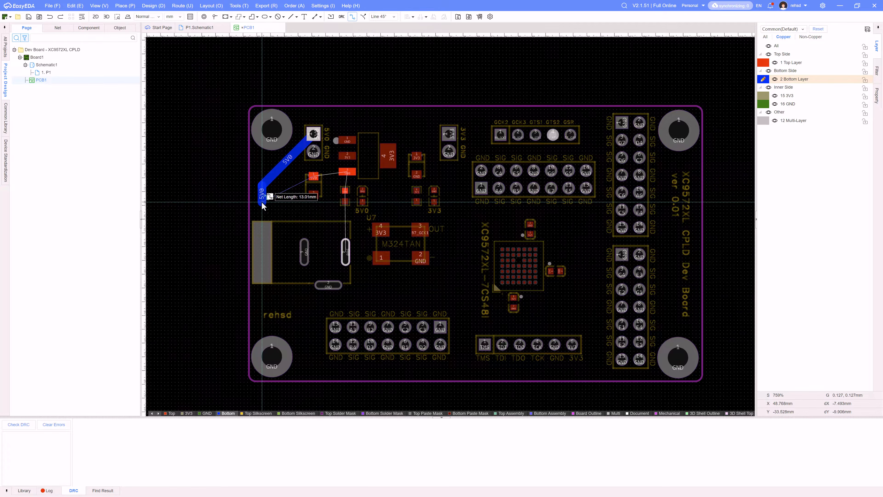
right_click_drag(263, 204, 271, 190)
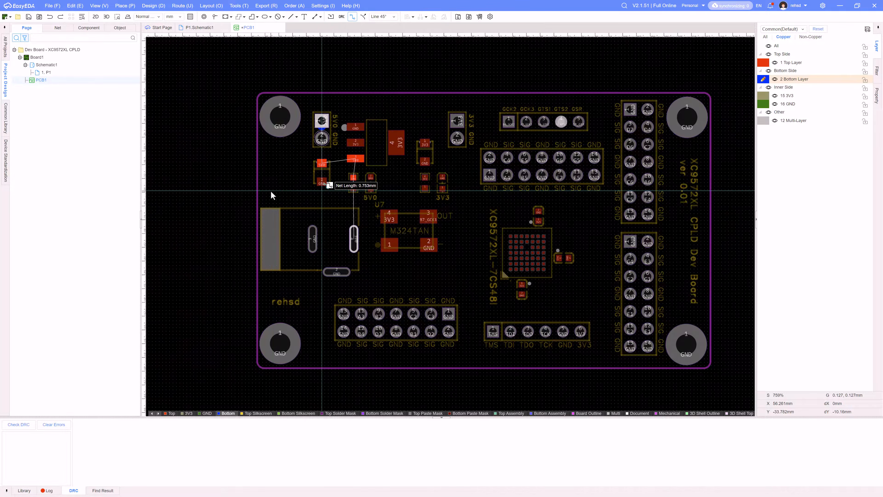
key("shift+w")
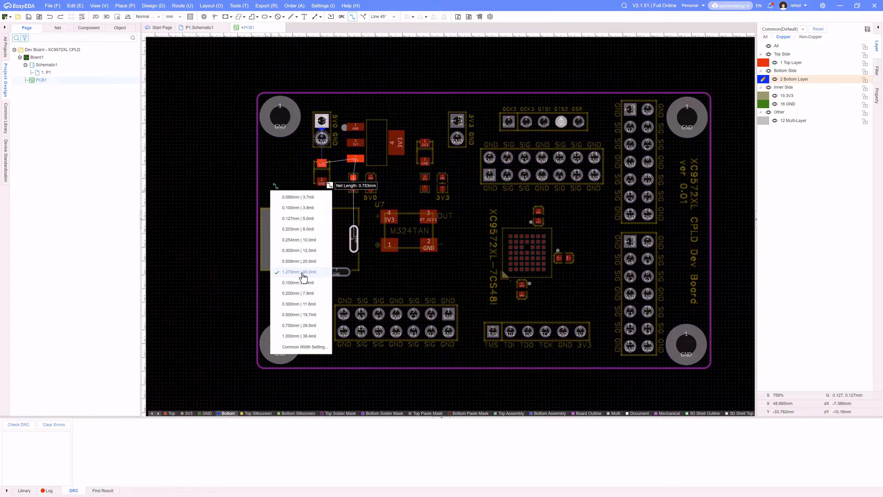
left_click(303, 277)
scroll(294, 190, "up", 2)
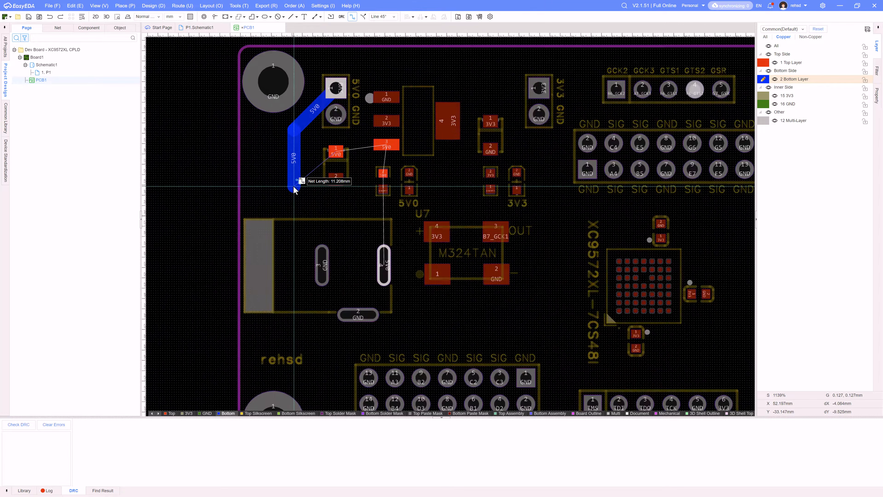
- Route the wide 5V0 track between the board edge and the input capacitor and finish it at the power jack's 5V0 pad 4
scroll(319, 97, "up", 4)
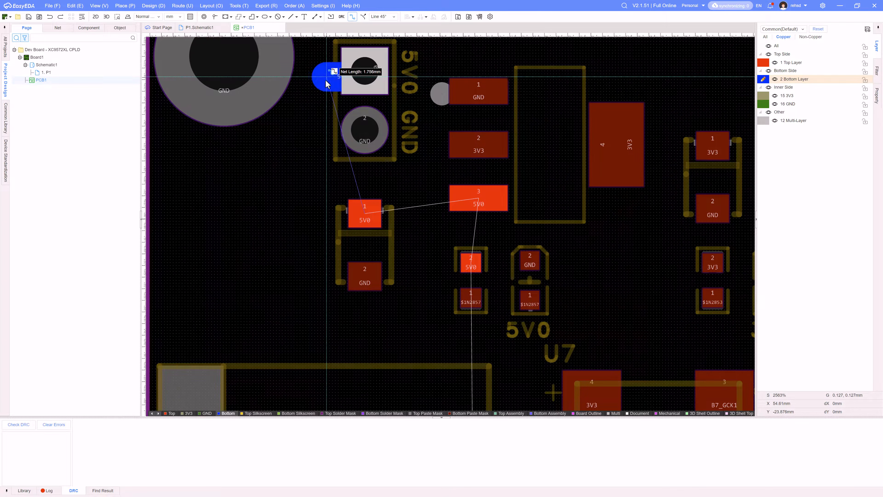
right_click_drag(272, 271, 288, 215)
right_click_drag(302, 316, 291, 223)
left_click(264, 197)
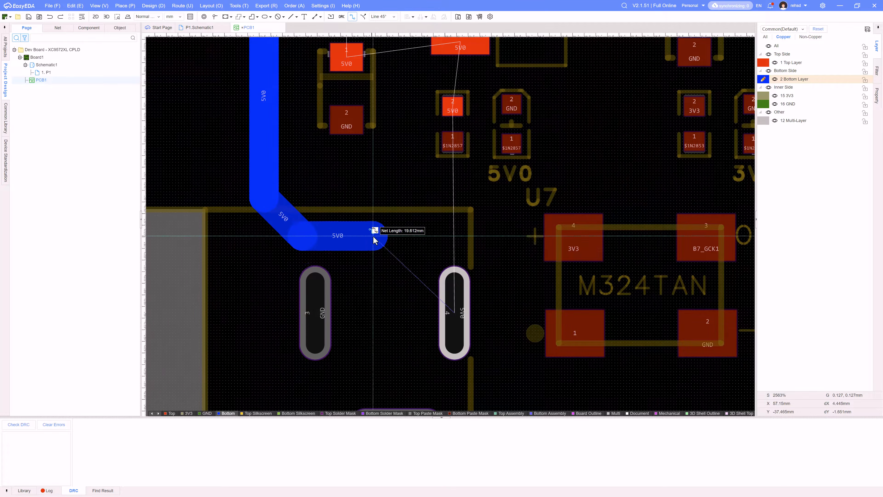
left_click(452, 313)
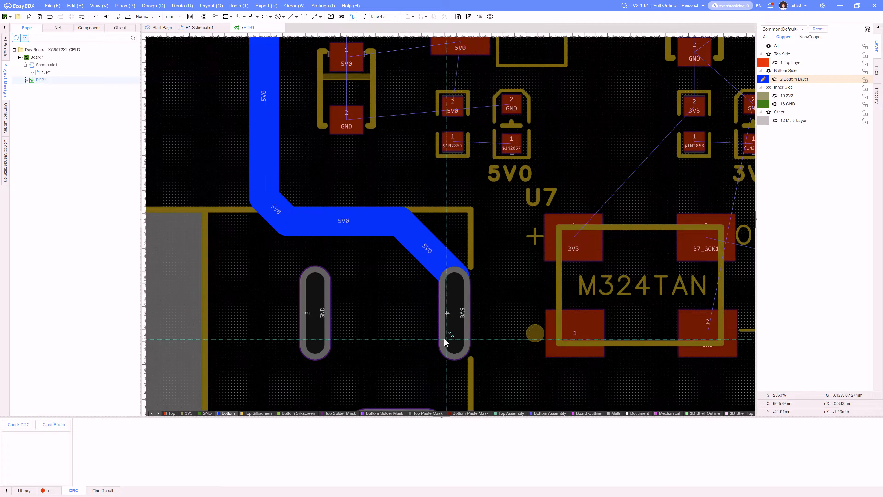
scroll(445, 339, "down", 1)
right_click(441, 339)
right_click_drag(420, 340, 438, 363)
scroll(352, 113, "up", 1)
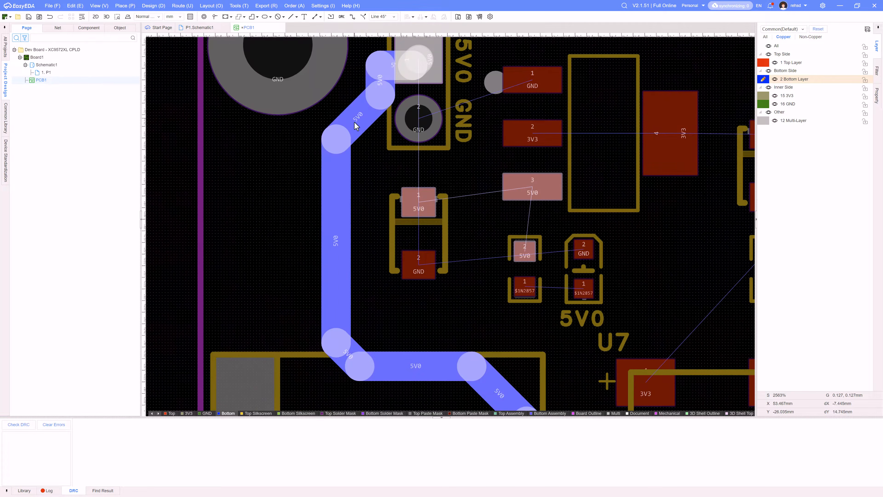
- Move the short 5V0 track segments beside the header so the jog becomes one straight diagonal into the 5V0 pin
scroll(354, 121, "down", 2)
left_click(364, 154)
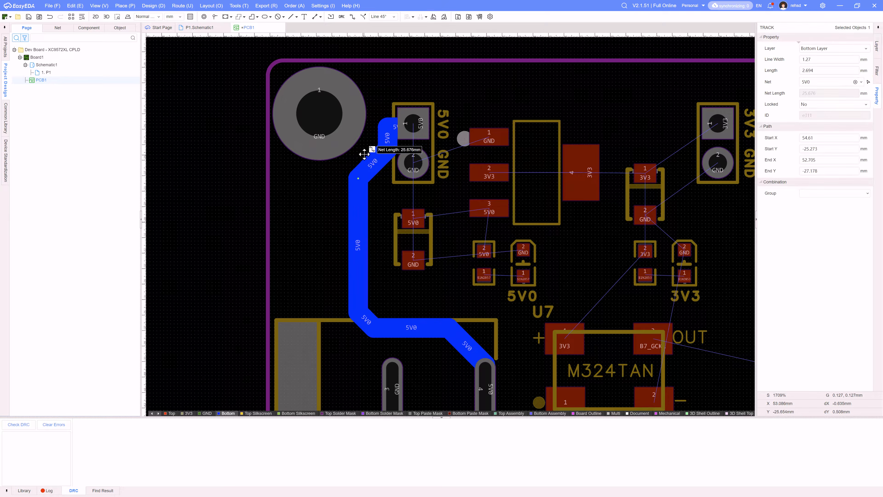
left_click(382, 139)
left_click(382, 141)
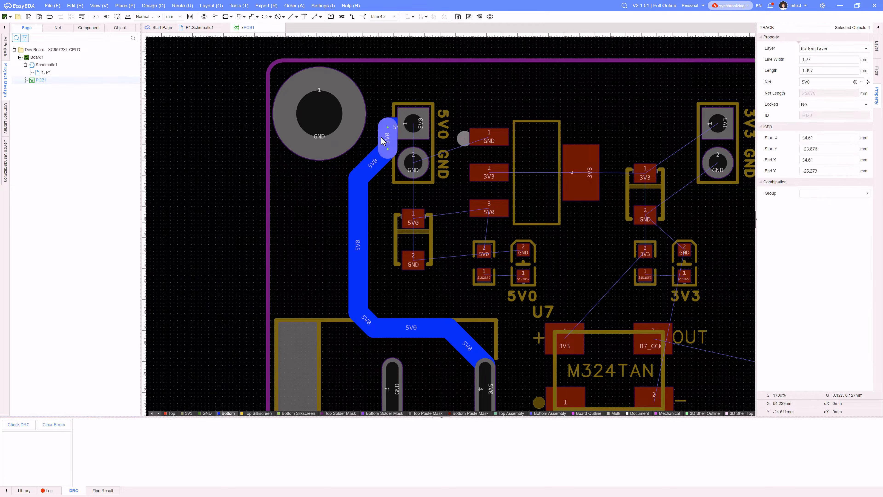
left_click_drag(381, 137, 372, 137)
scroll(376, 126, "up", 2)
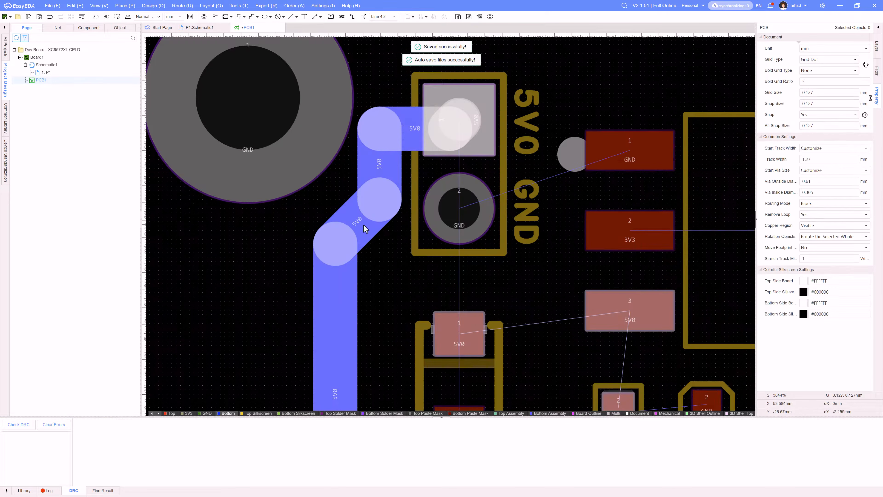
left_click_drag(364, 226, 319, 171)
left_click(324, 174)
left_click(371, 120)
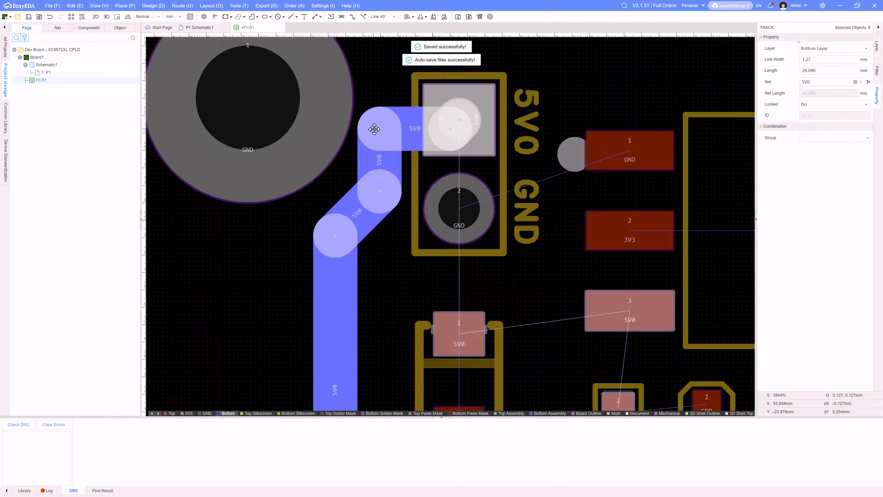
left_click_drag(375, 130, 402, 139)
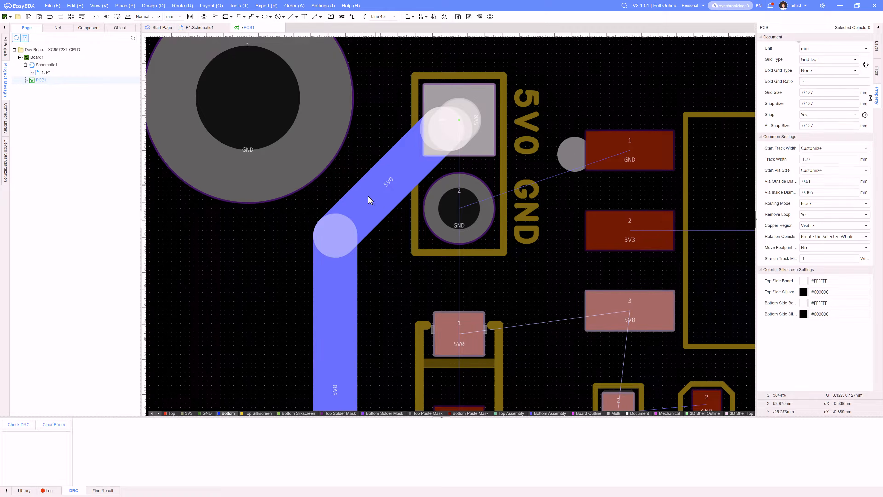
scroll(357, 258, "down", 4)
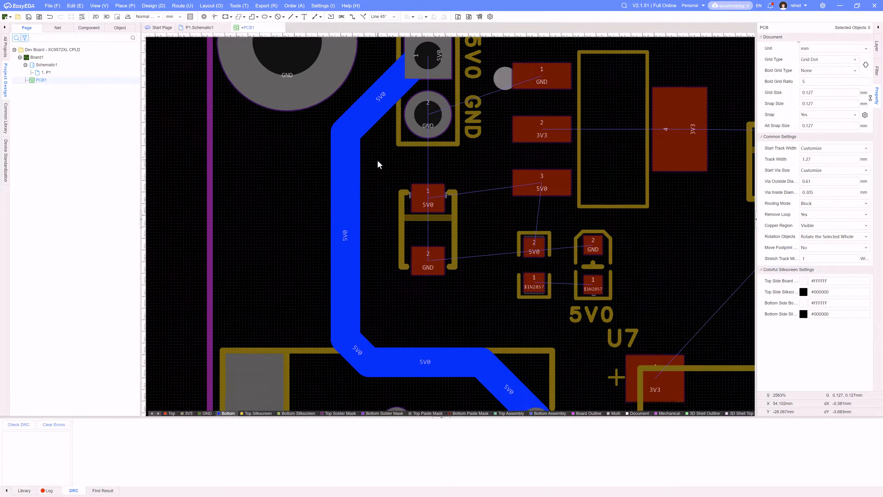
- Delete the diagonal 5V0 segment at the header and reroute it from the vertical track's upper end to the 5V0 pin
scroll(380, 224, "down", 1)
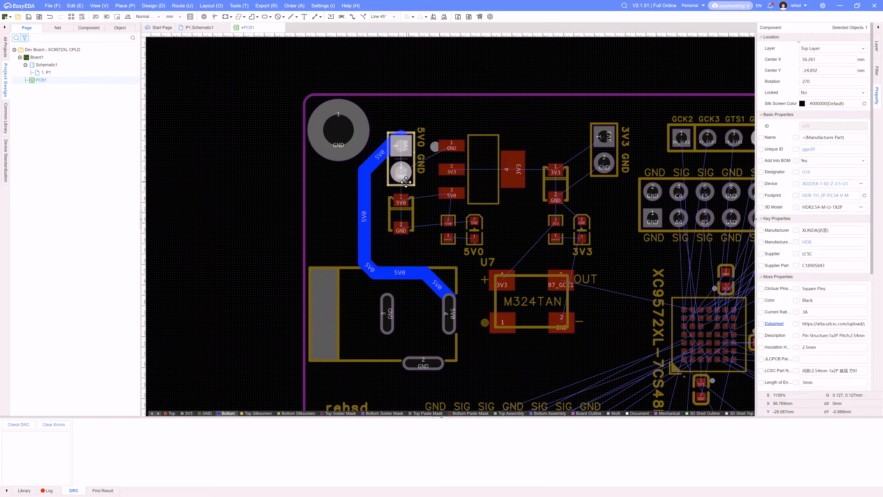
double_click(378, 163)
left_click(377, 164)
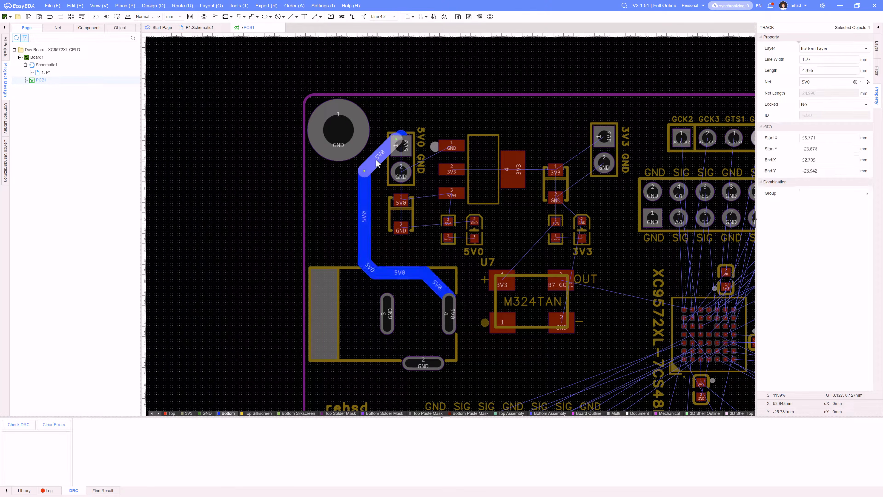
key("Delete")
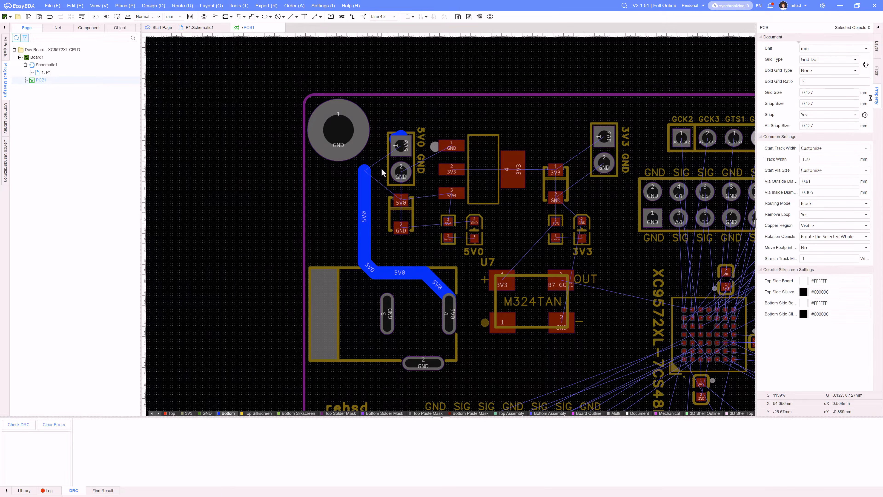
scroll(393, 142, "up", 4)
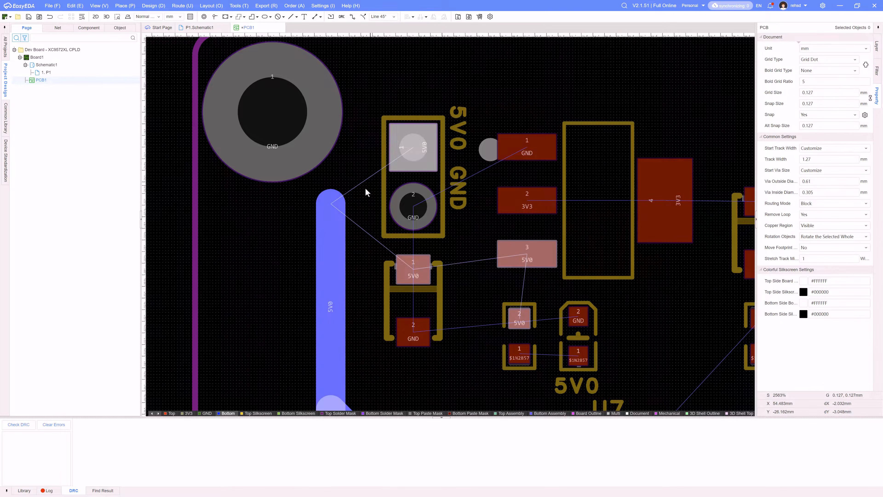
key("w")
left_click(332, 203)
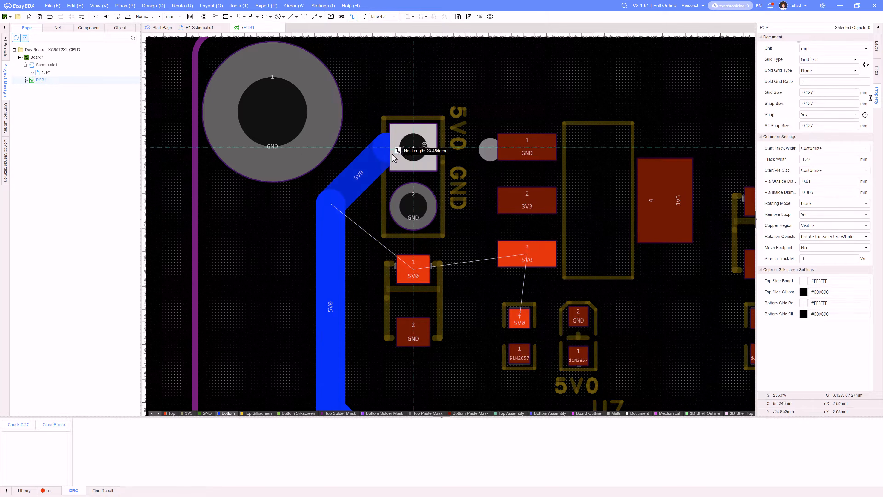
left_click(392, 157)
key("Escape")
scroll(394, 301, "down", 6)
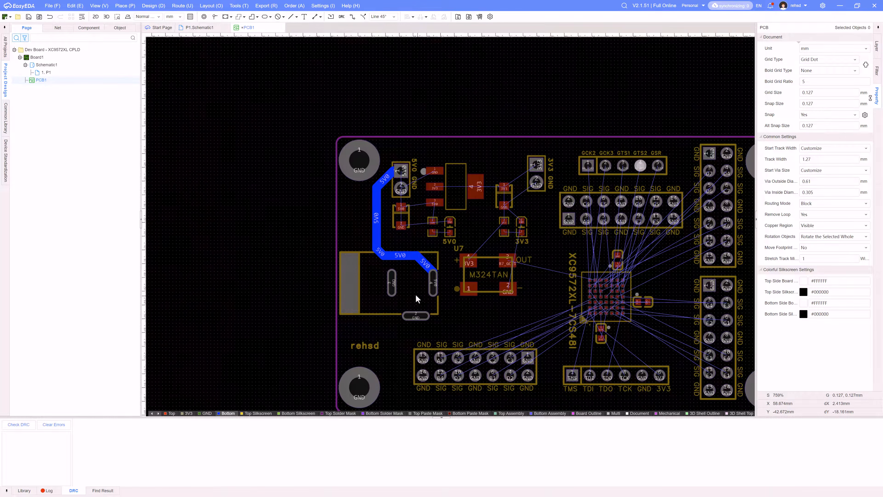
scroll(417, 299, "up", 3)
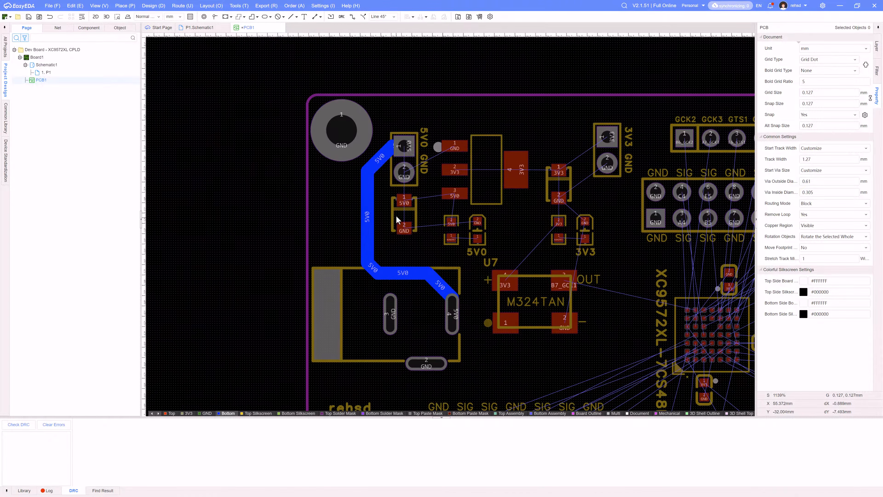
scroll(396, 216, "up", 2)
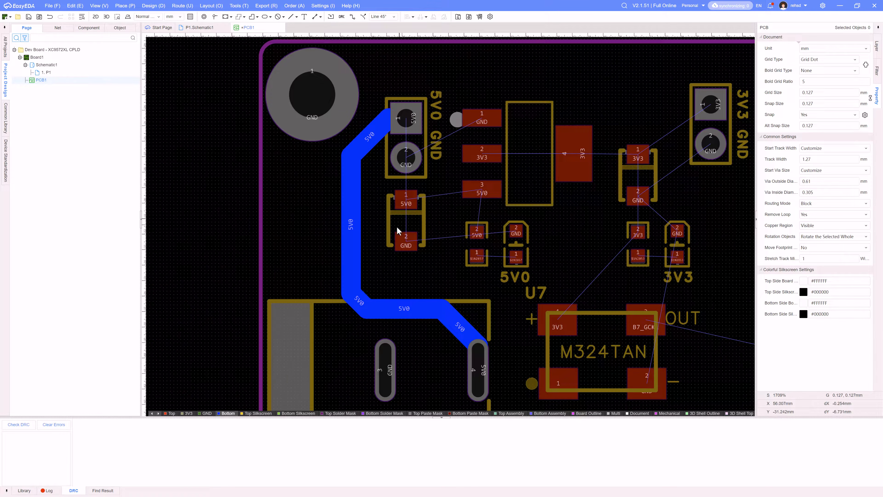
left_click(414, 225)
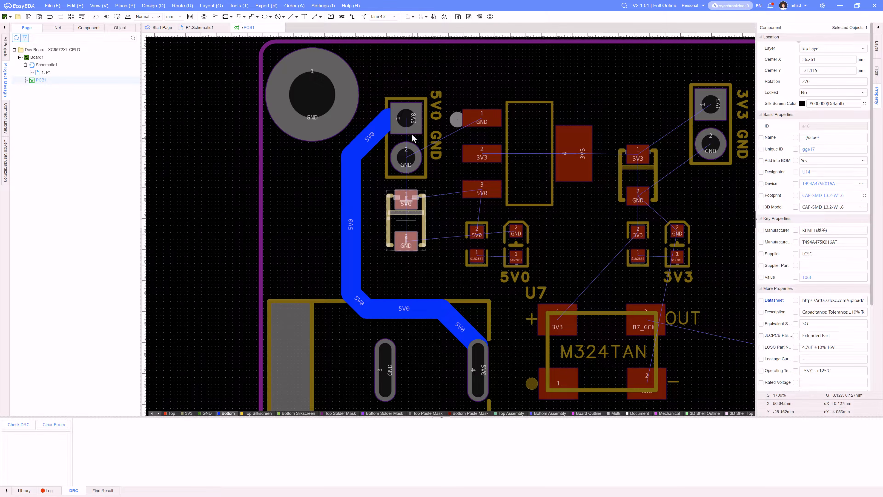
right_click_drag(450, 187, 445, 201)
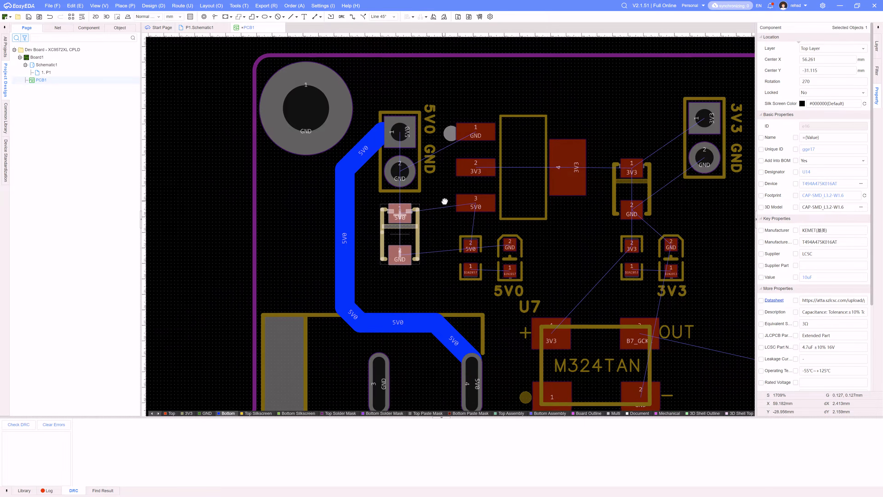
left_click(402, 137)
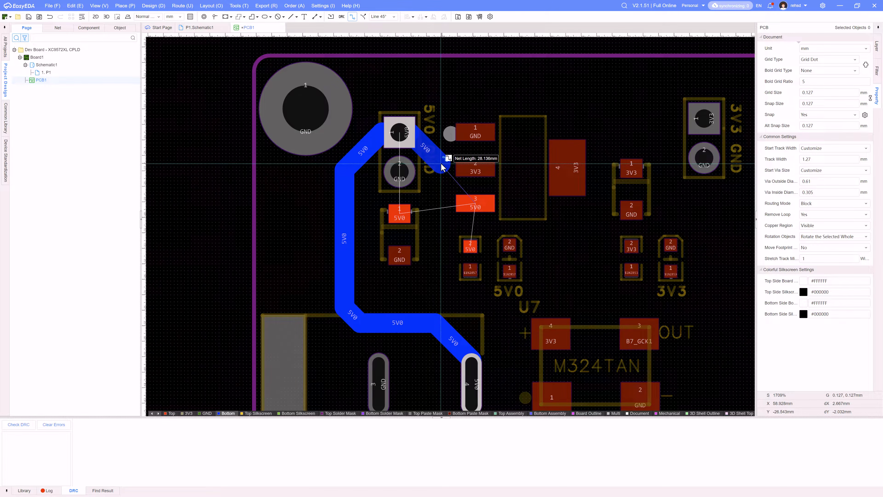
key("Escape")
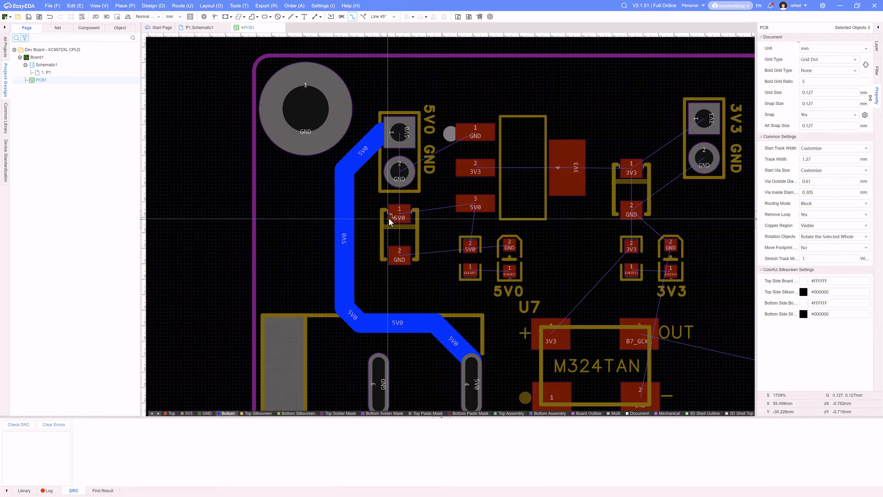
key("Escape")
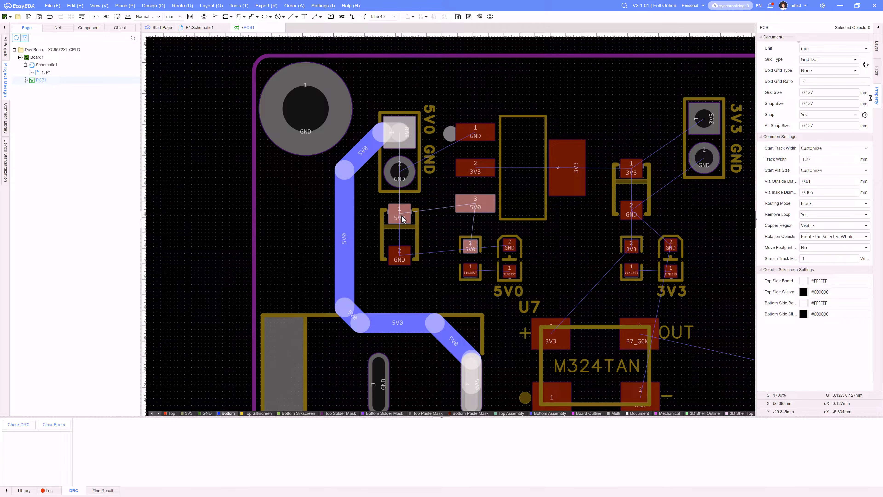
- Select the whole 5V0 track from the header to the power jack and move it to the Top Layer
key("w")
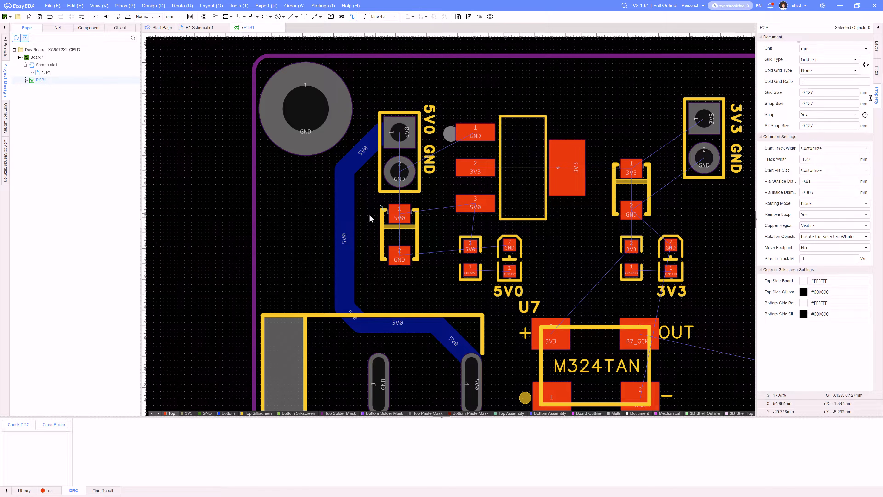
key("Escape")
double_click(348, 237)
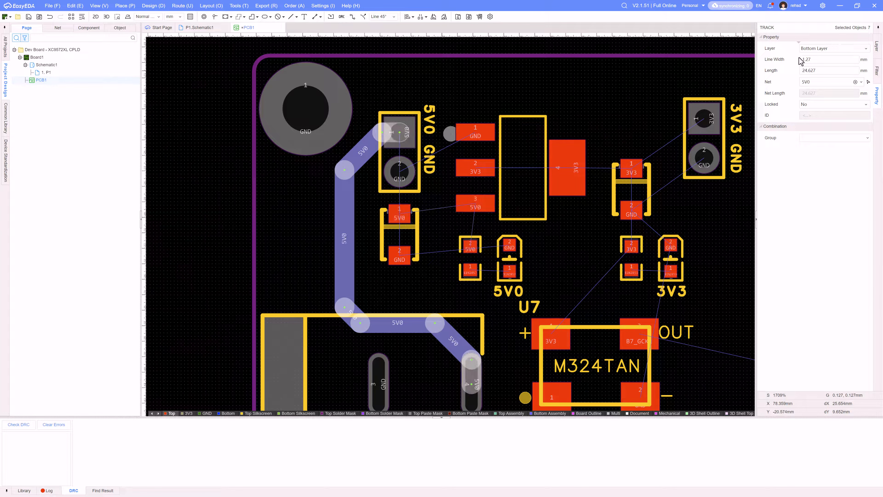
left_click(814, 48)
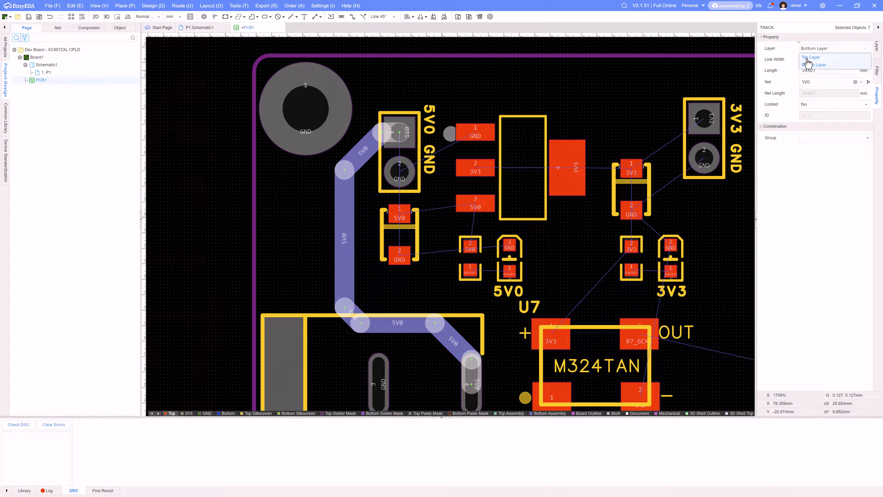
left_click(810, 58)
left_click(321, 227)
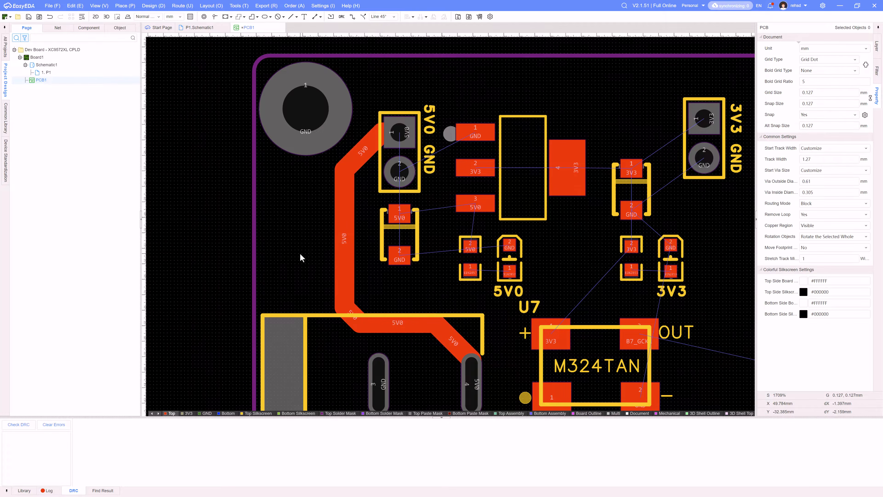
- Route a 1.27 mm wide 5V0 branch on the Top Layer from the input capacitor's pad 1 to the vertical 5V0 track
scroll(299, 252, "down", 2)
right_click_drag(297, 232, 297, 228)
key("w")
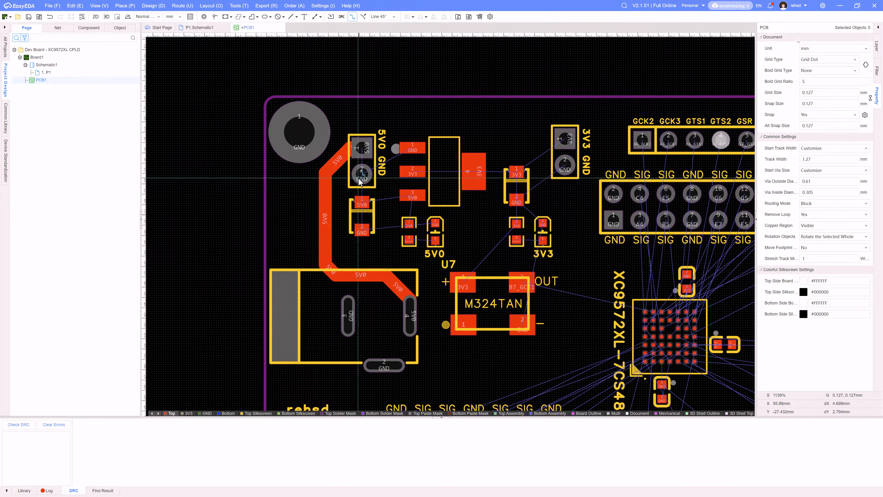
scroll(359, 178, "up", 2)
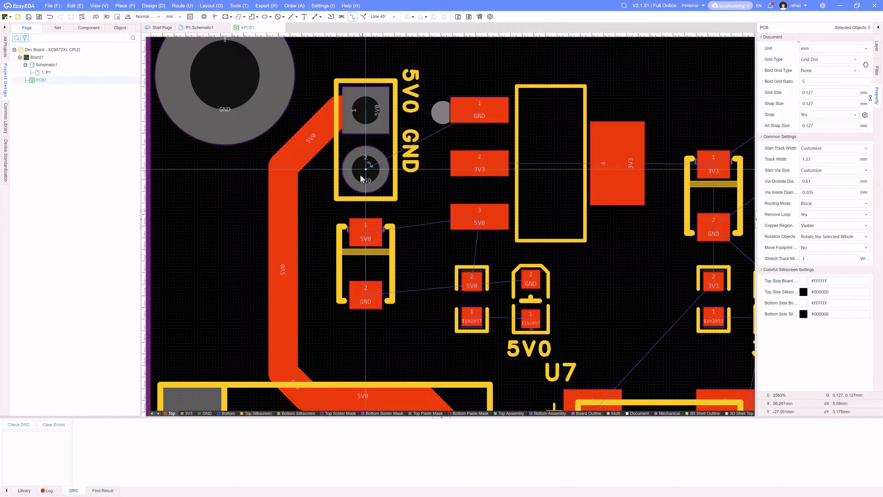
left_click(364, 237)
left_click(278, 241)
key("Escape")
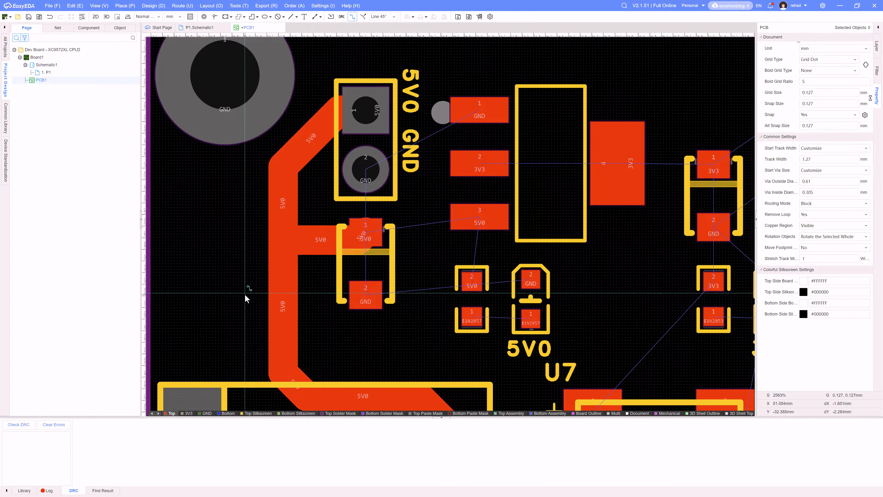
- Extend the wide 5V0 track from the input capacitor's pad 1 to pin 3 of the voltage regulator
scroll(226, 222, "down", 4)
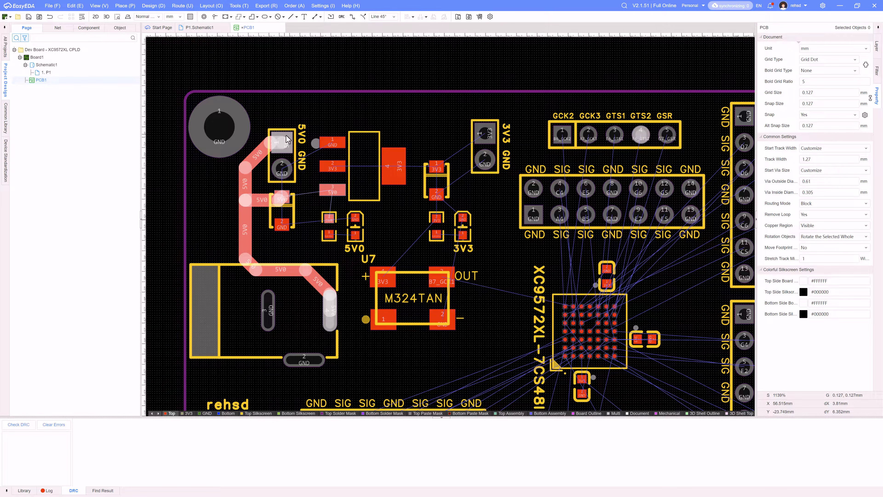
scroll(281, 197, "up", 4)
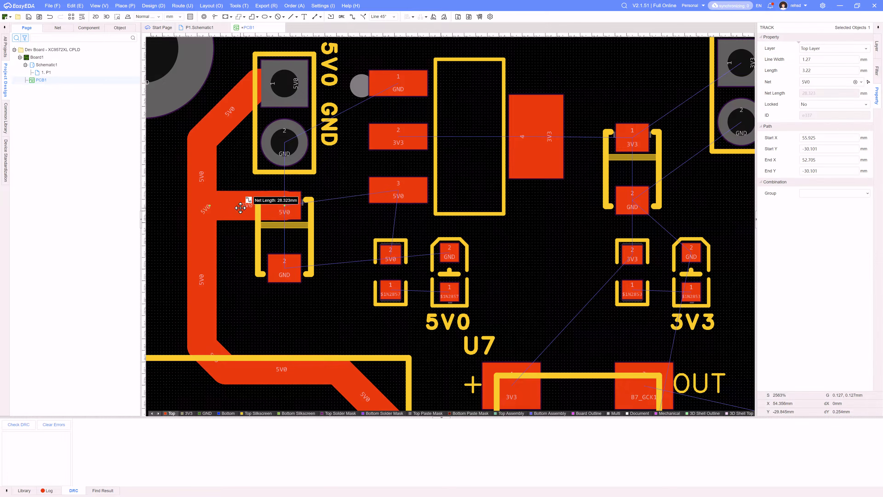
scroll(301, 310, "down", 2)
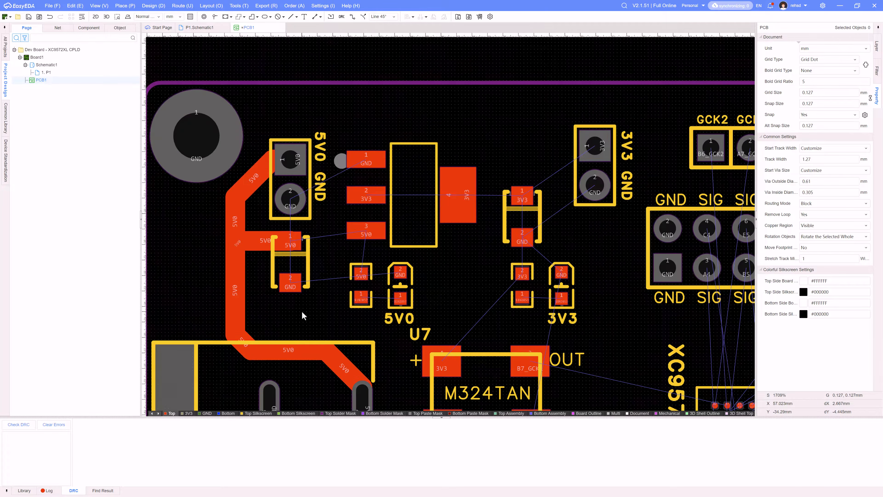
key("w")
left_click(288, 241)
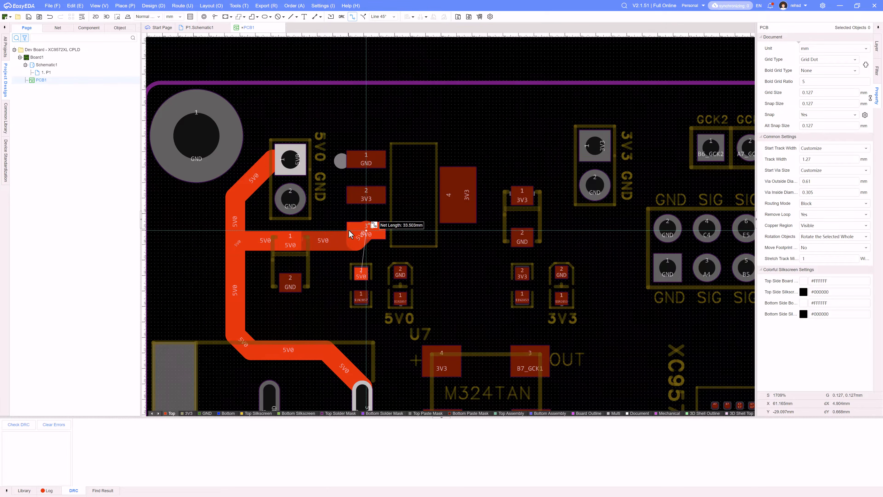
left_click(362, 230)
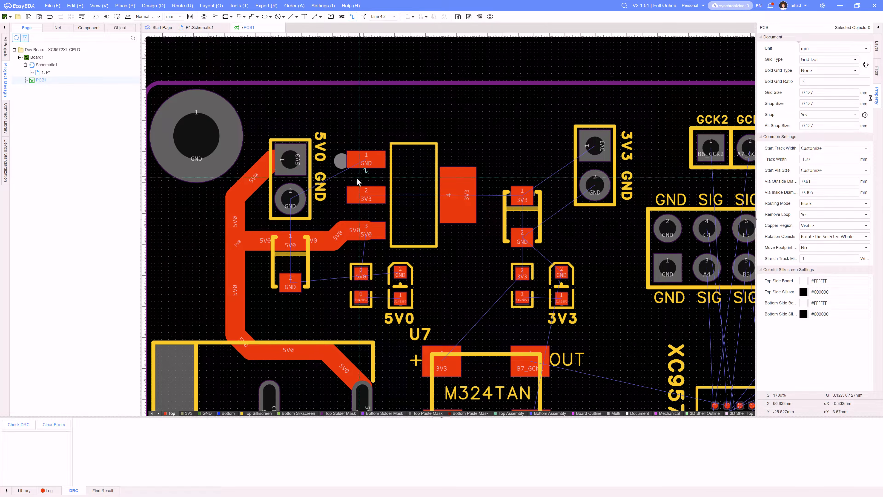
- Route a wide 3V3 track from regulator pin 2 through tab pad 4 and the output capacitor's pad 1 to the 3V3 header pin
left_click(365, 194)
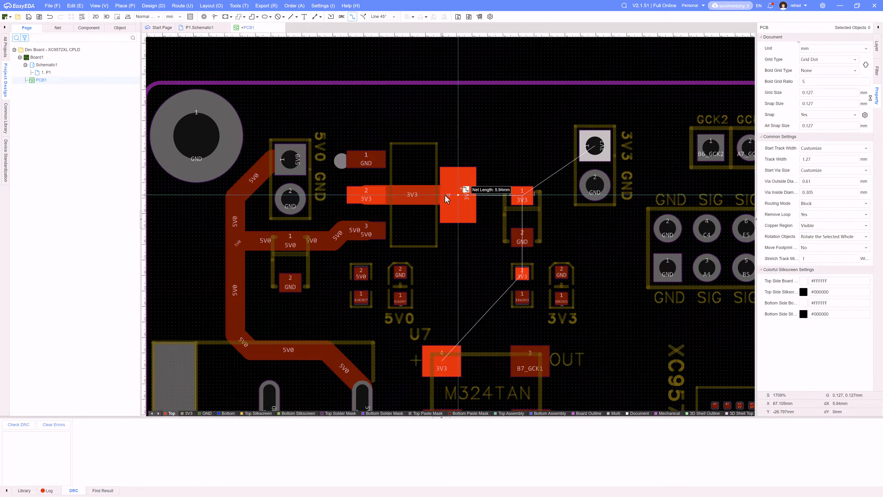
left_click(457, 195)
left_click(458, 196)
left_click(527, 195)
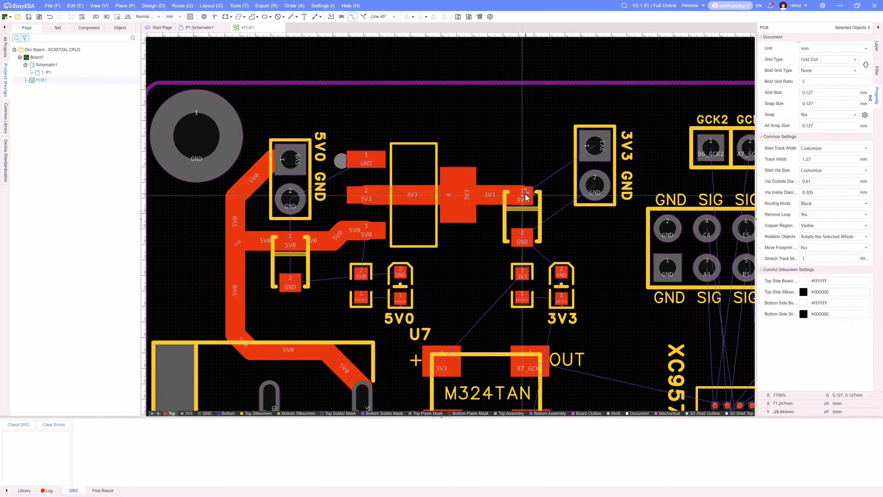
left_click(528, 195)
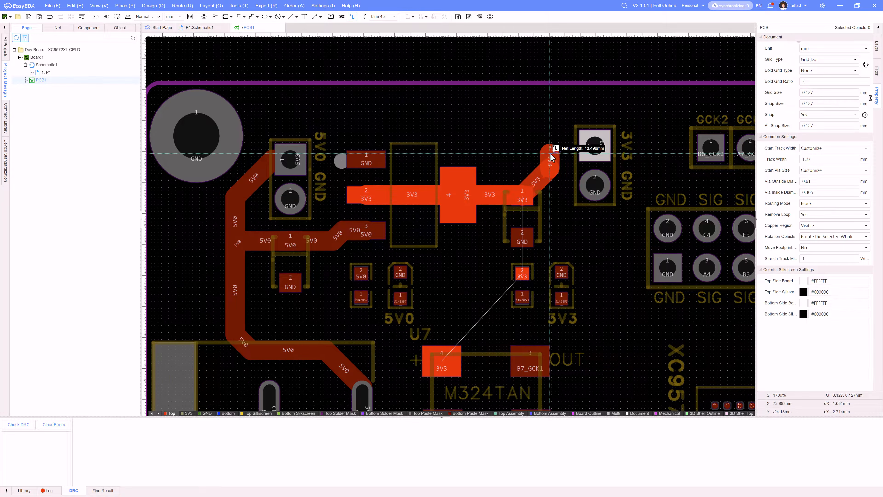
left_click(595, 146)
- Straighten the jog in the 3V3 track between the output capacitor and the 3V3 header by moving its short vertical segment
scroll(563, 154, "up", 3)
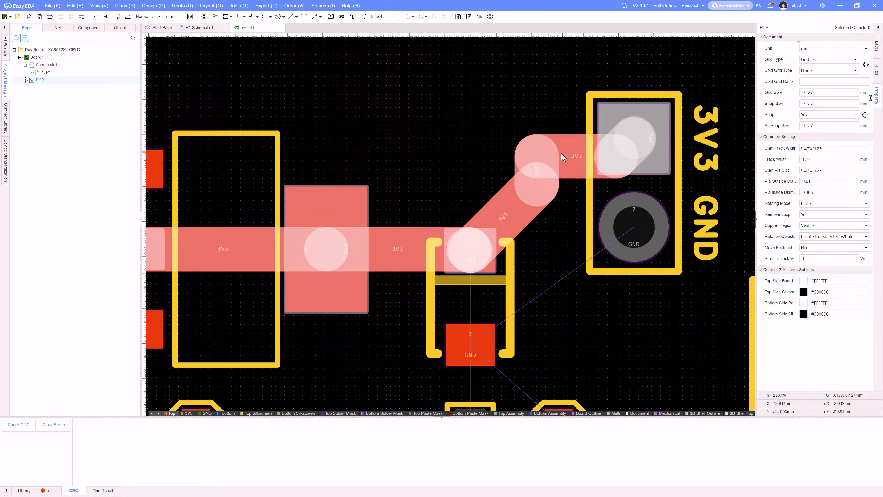
double_click(533, 152)
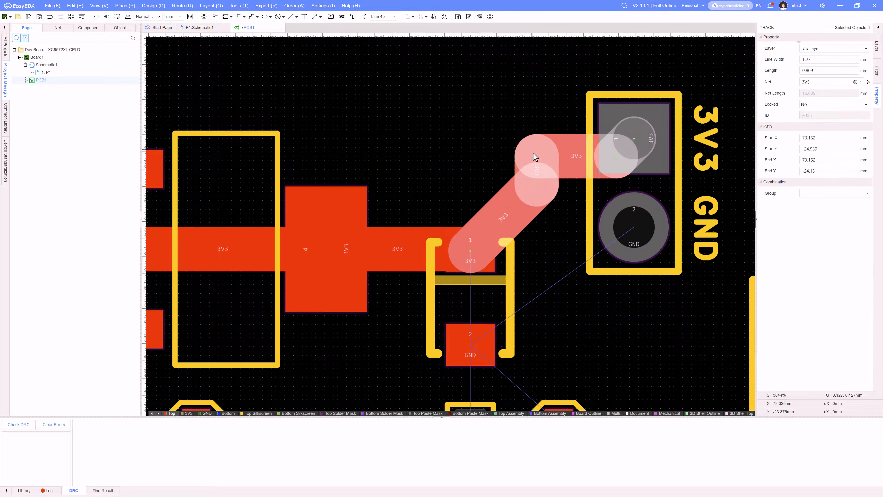
left_click_drag(545, 160, 573, 176)
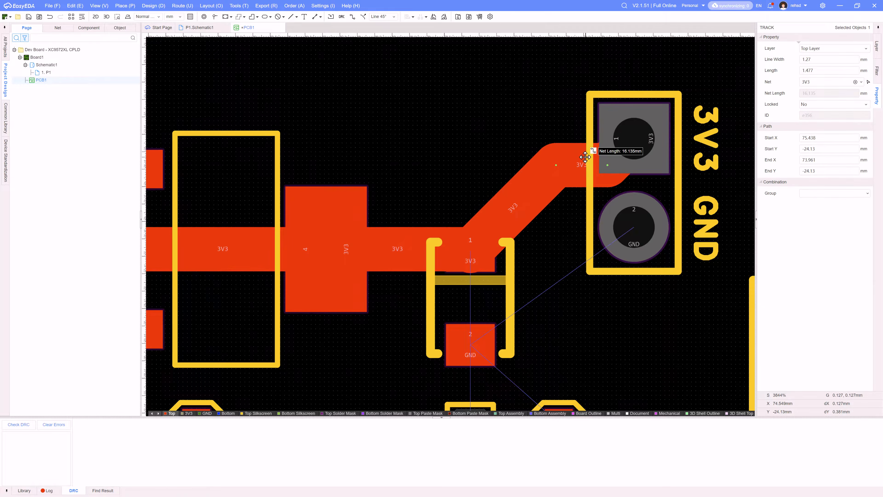
- Route a wide GND track from the 3V3 header's GND pin to the output capacitor's GND pad 2 and end routing
scroll(498, 174, "down", 6)
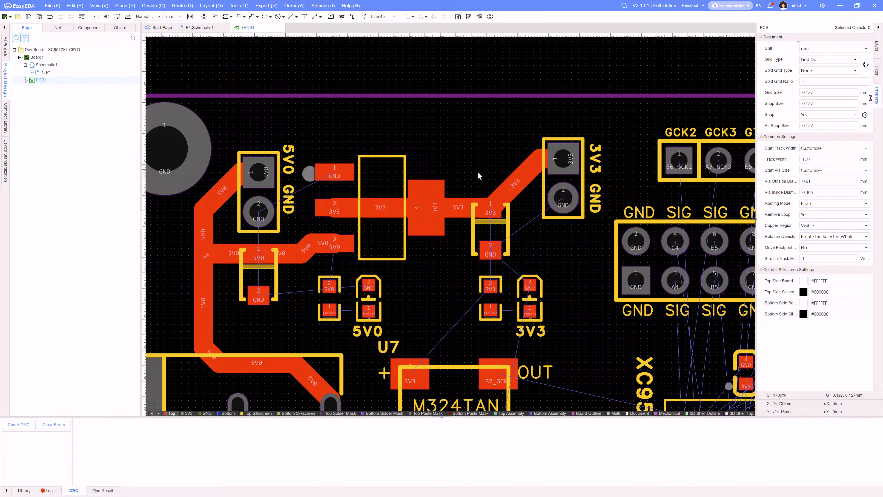
right_click_drag(478, 171, 484, 154)
key("w")
left_click(588, 179)
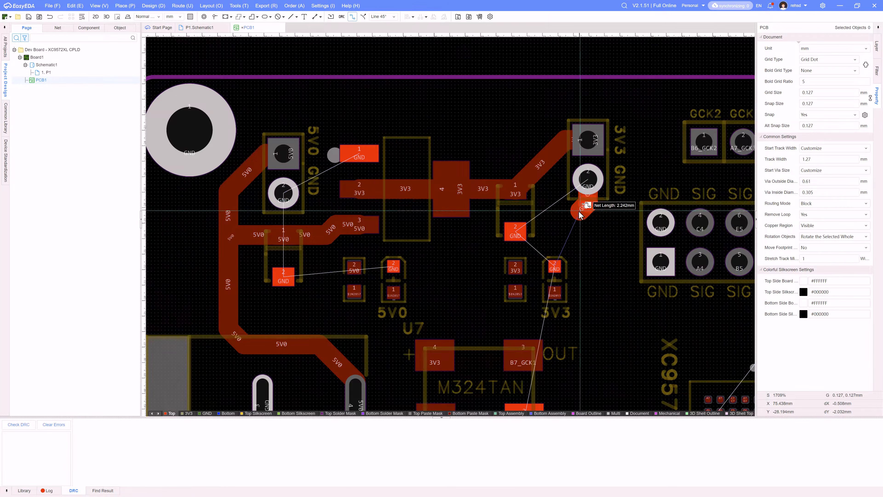
left_click(516, 231)
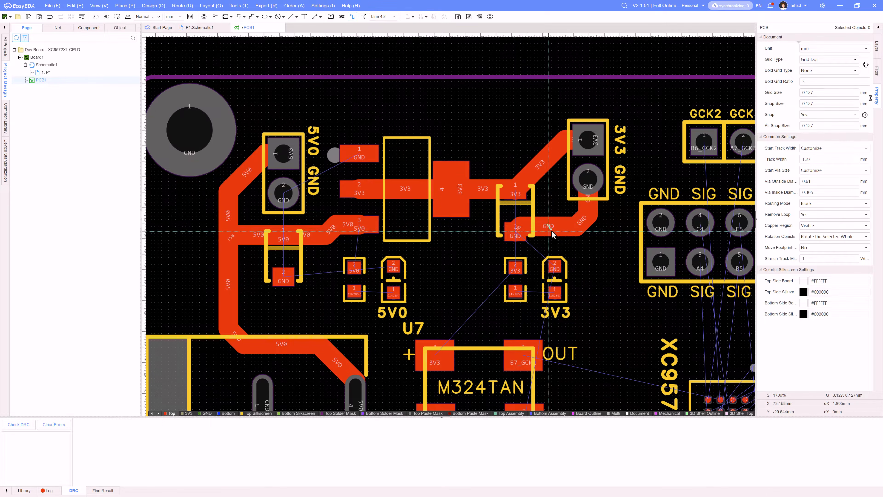
right_click(553, 229)
left_click(553, 231)
left_click(475, 248)
- Set the track width to 0.254 mm and route 5V0 from regulator pin 3 to pad 2 of the 5V0 LED's resistor
right_click_drag(437, 262, 515, 213)
scroll(516, 213, "down", 5)
scroll(500, 207, "up", 8)
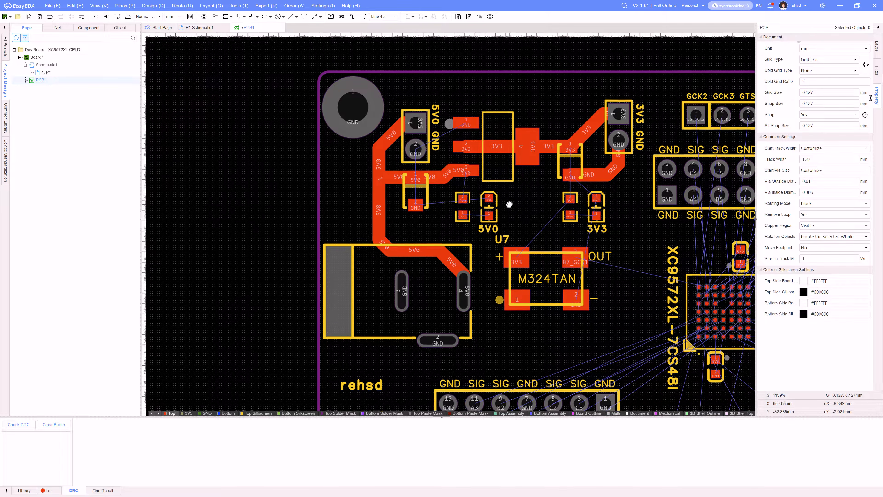
key("alt+w")
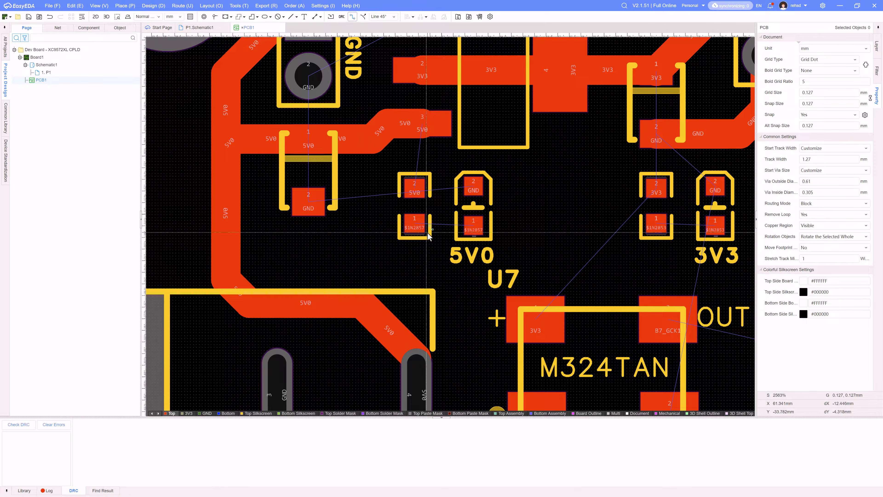
key("shift+w")
left_click(453, 282)
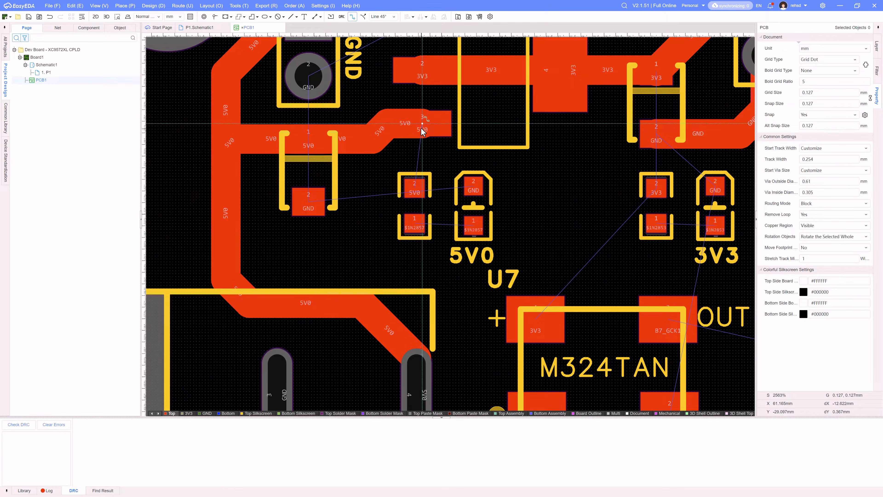
left_click(424, 120)
left_click(417, 192)
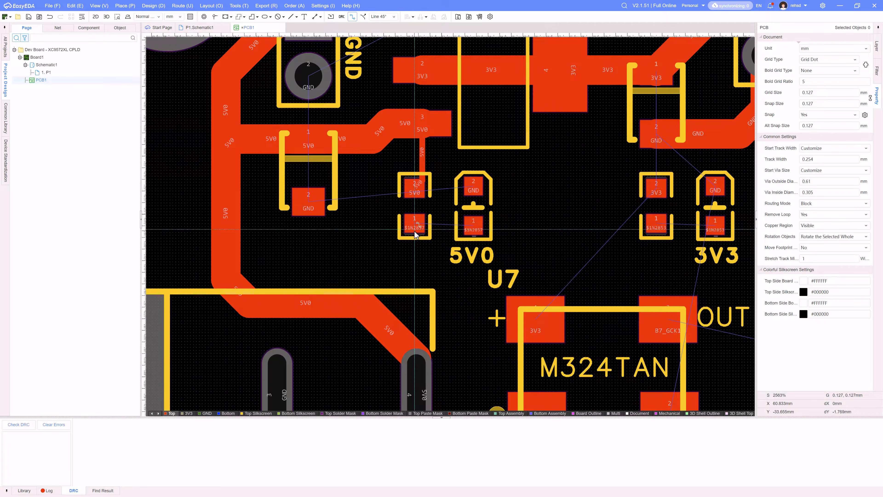
- Route the $1N2857 track from the resistor's pad 1 to pad 1 of the 5V0 LED and end routing
left_click(415, 224)
left_click(485, 225)
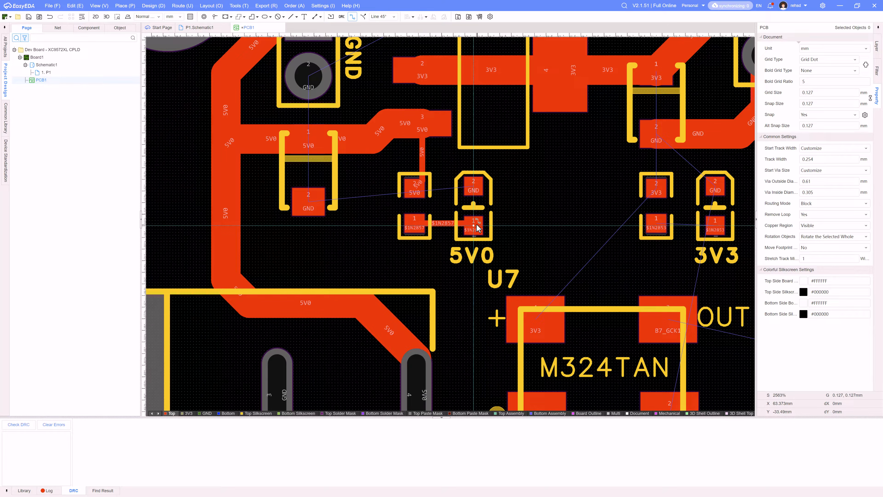
left_click(477, 226)
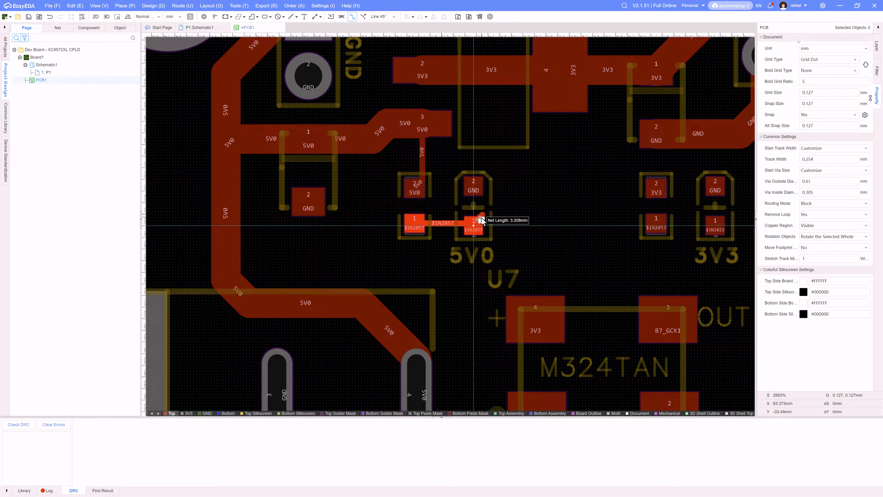
key("Escape")
key("Escape")
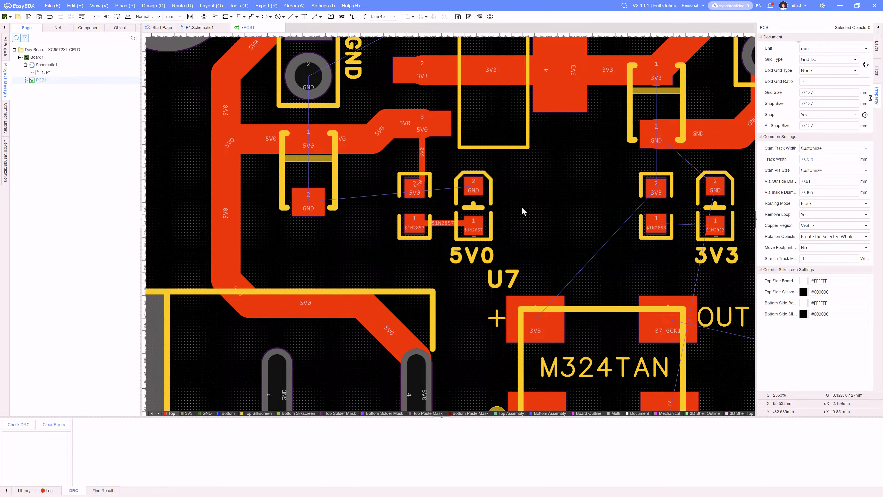
- Start a via beside the 5V0 LED's GND pad and set its size to a 0.600 mm hole with a 1.000 mm outside diameter
scroll(524, 211, "down", 3)
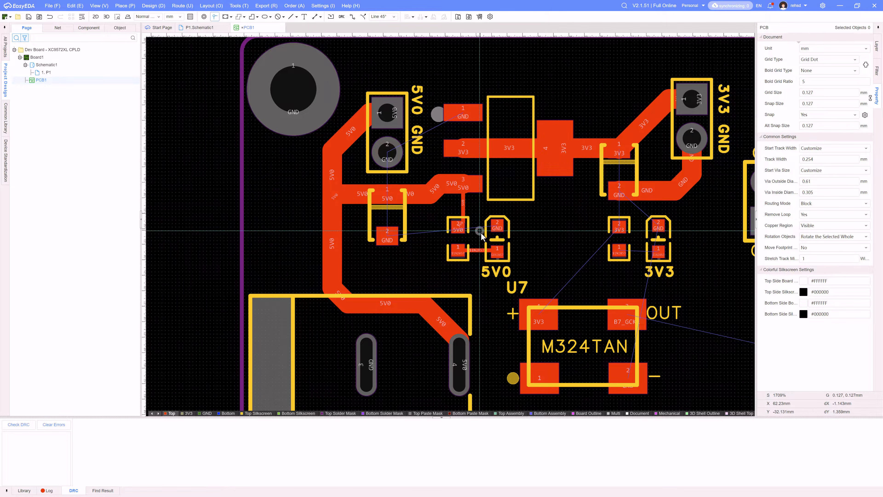
scroll(481, 232, "up", 3)
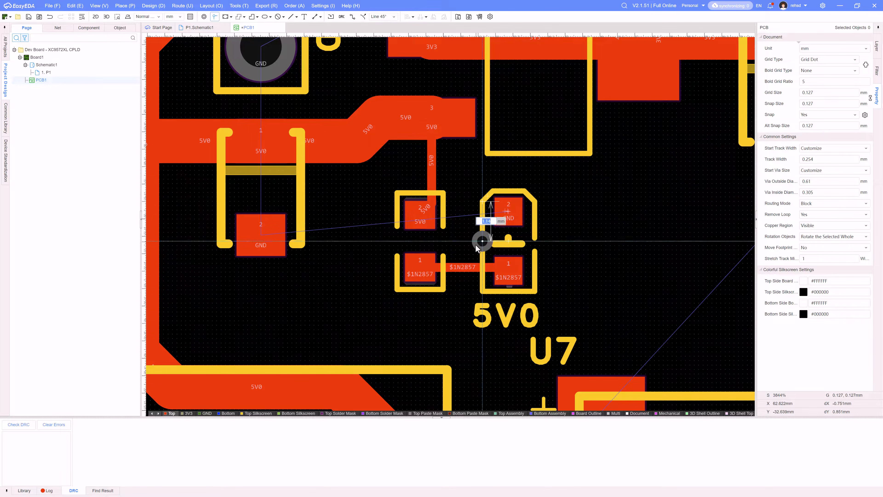
scroll(473, 255, "down", 2)
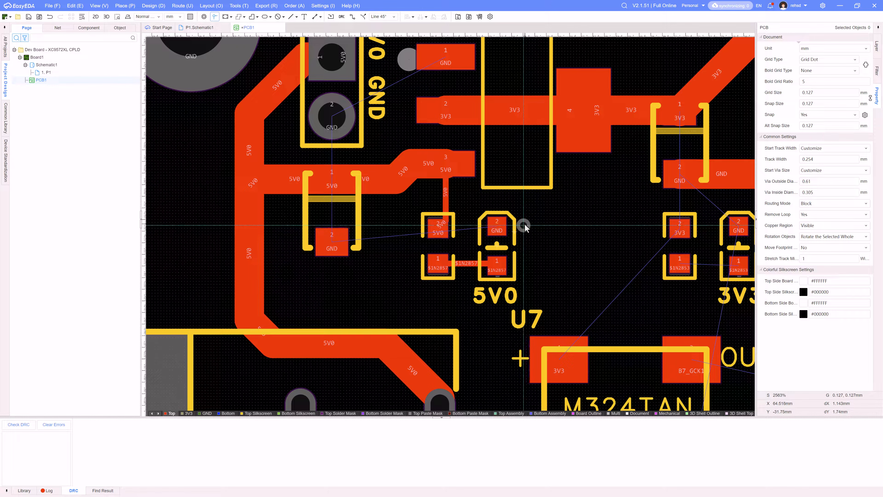
scroll(524, 228, "up", 1)
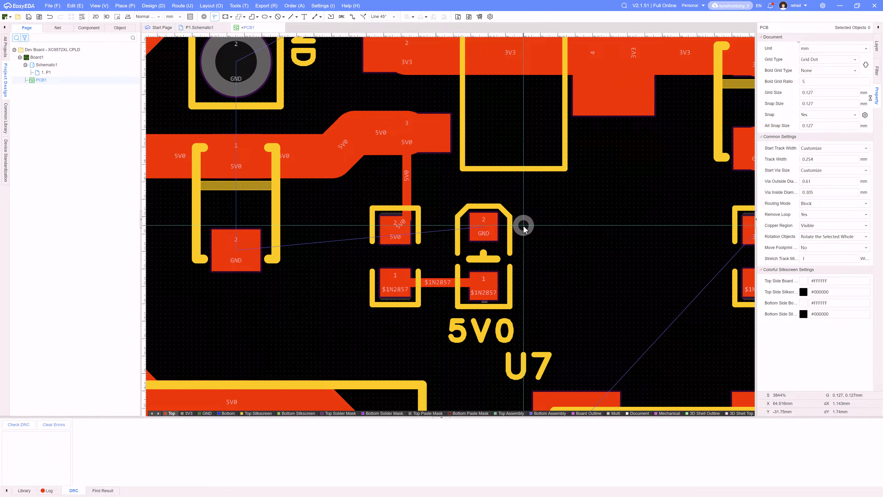
key("shift+v")
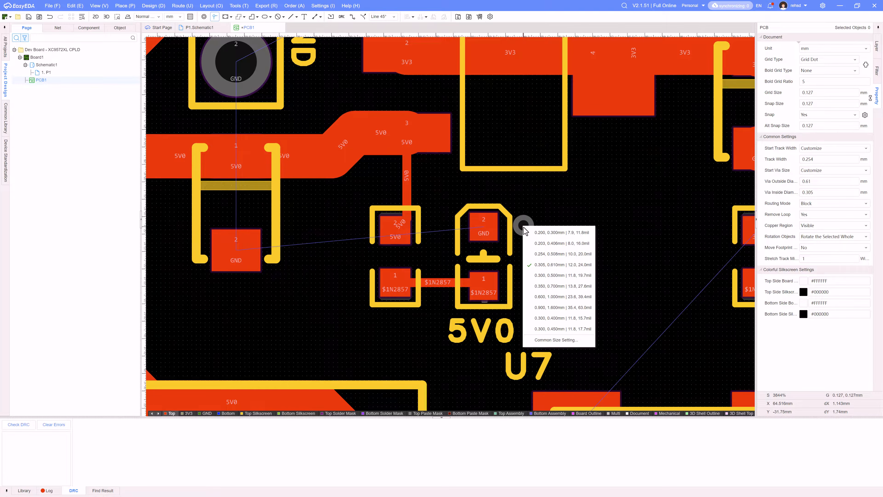
left_click(541, 275)
key("shift+v")
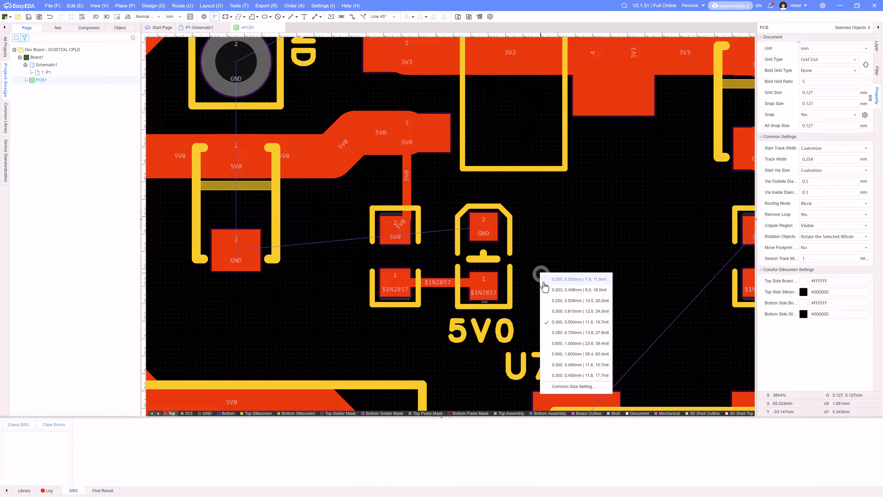
left_click(559, 344)
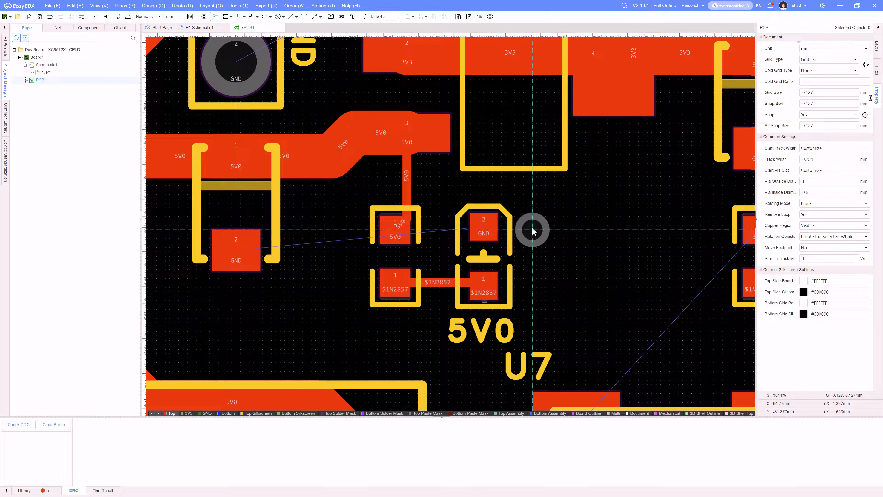
- Place a via with a 0.35 mm hole and 0.7 mm outside diameter beside the 5V0 LED's GND pad and assign it to net GND
key("shift+v")
left_click(544, 287)
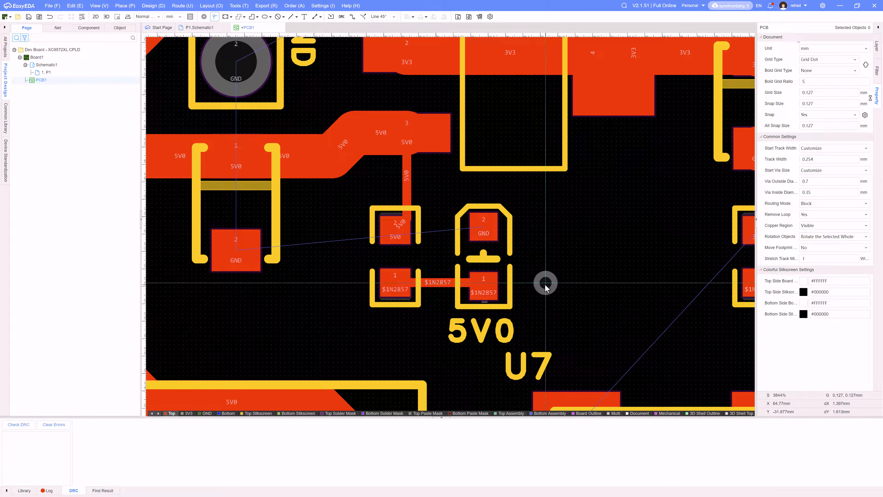
left_click(528, 226)
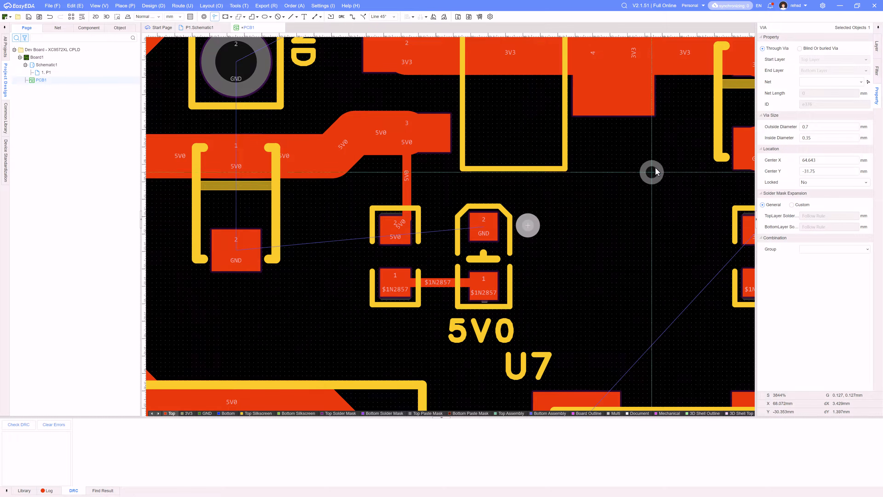
key("Escape")
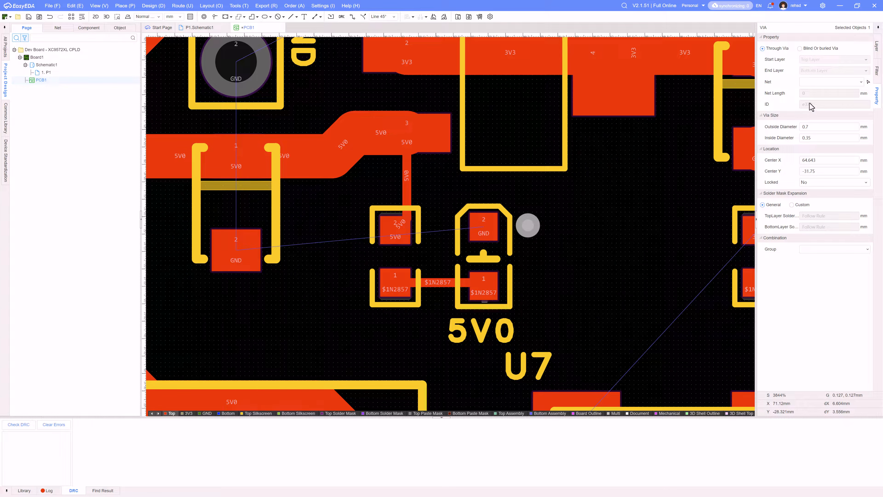
left_click(813, 83)
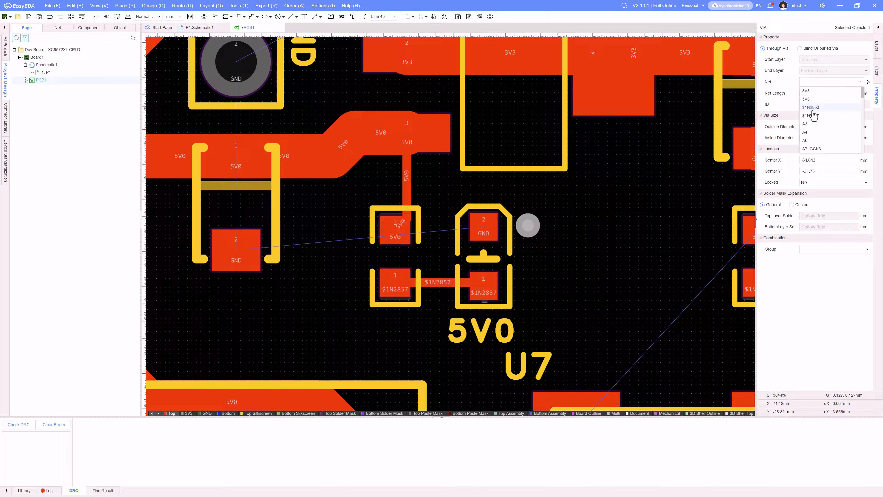
type("GND")
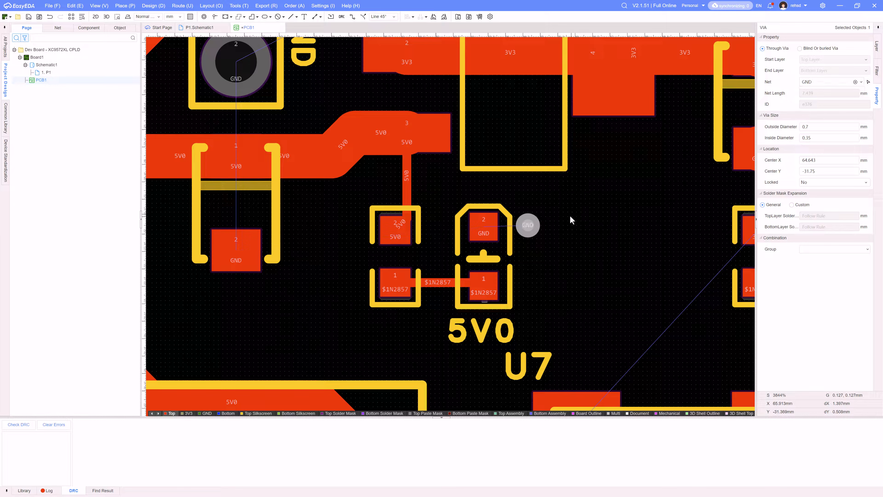
- Route a 0.254 mm GND track between the 5V0 LED's pad 2 and the adjacent via, and end routing
type("w")
left_click(527, 226)
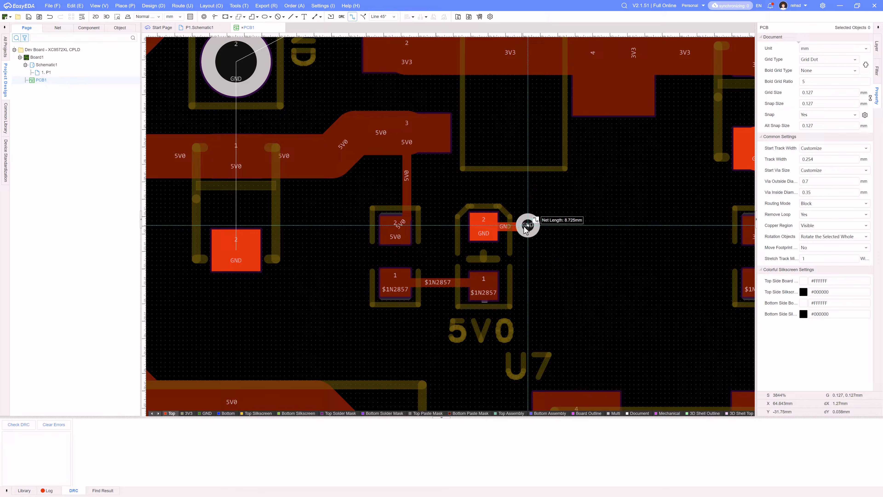
right_click(525, 226)
right_click_drag(550, 278, 569, 260)
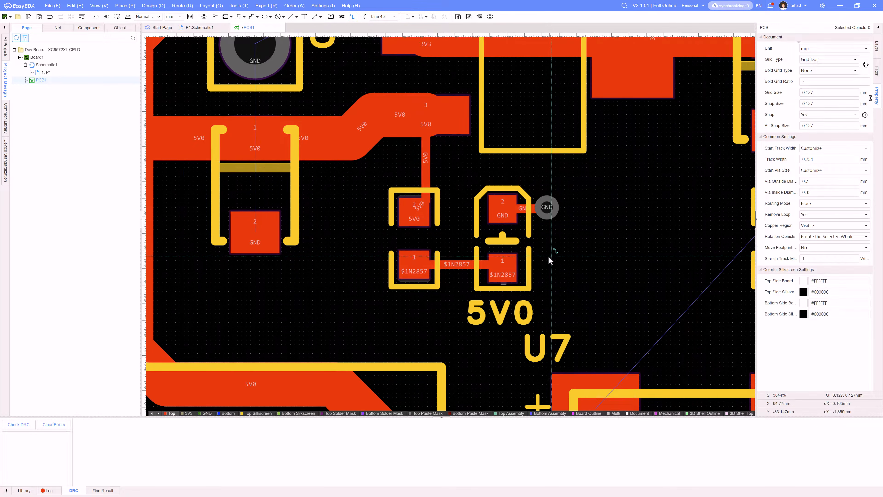
right_click(548, 255)
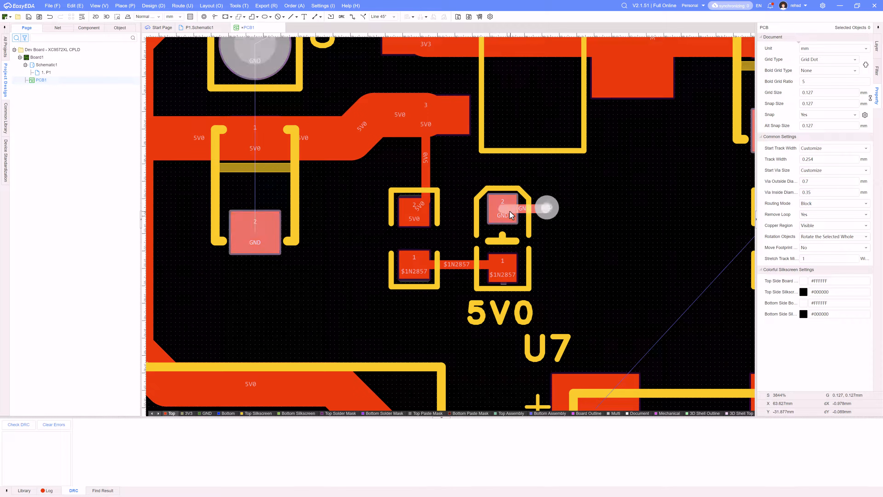
- Copy the 5V0 LED's GND via and paste two copies side by side below the 5V0 input capacitor's GND pad
right_click_drag(575, 248, 646, 219)
left_click(624, 182)
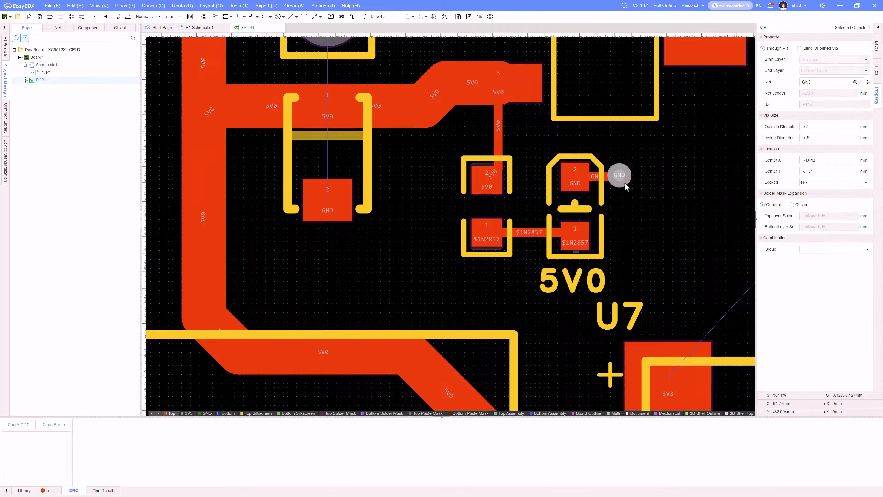
key("ctrl+c")
key("ctrl+v")
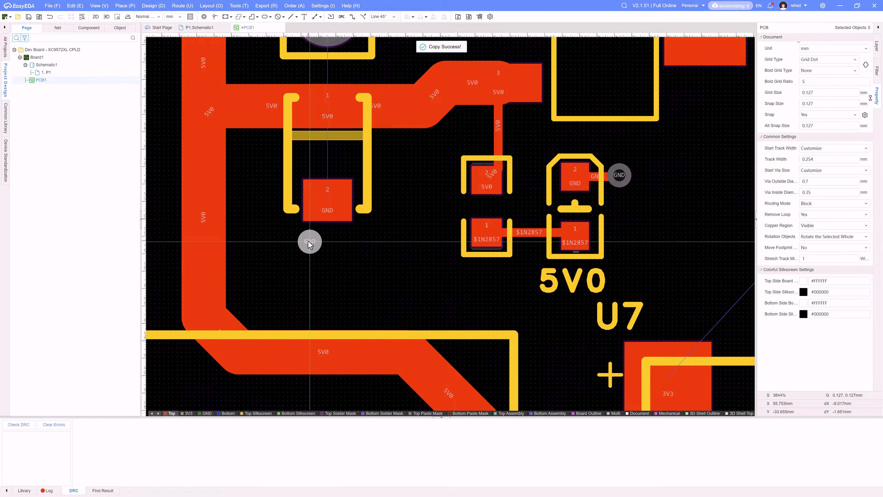
left_click(310, 243)
key("ctrl+v")
left_click(341, 244)
- Set the track width to 0.75 mm and route GND tracks from both new vias to the input capacitor's pad 2
key("w")
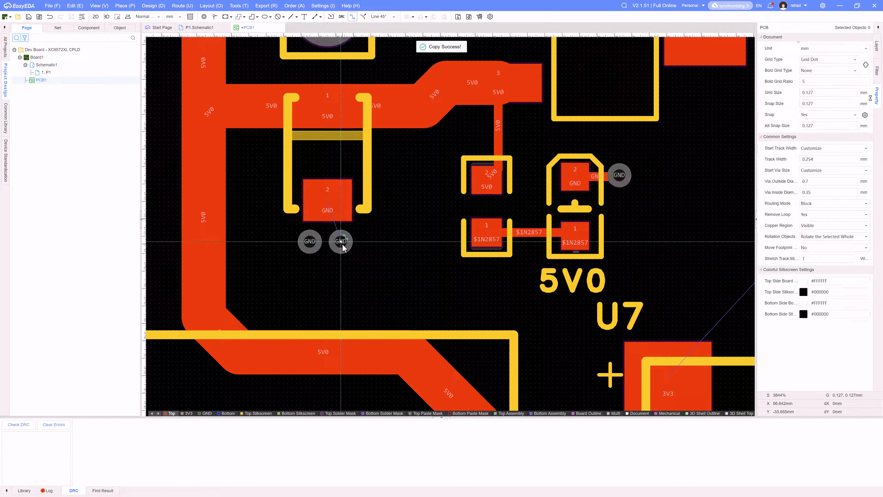
key("shift+w")
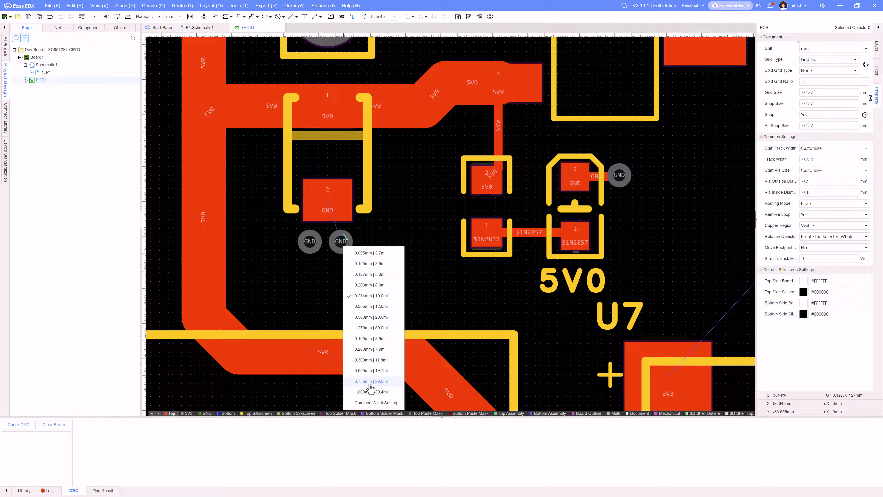
left_click(369, 384)
left_click(309, 241)
left_click(328, 200)
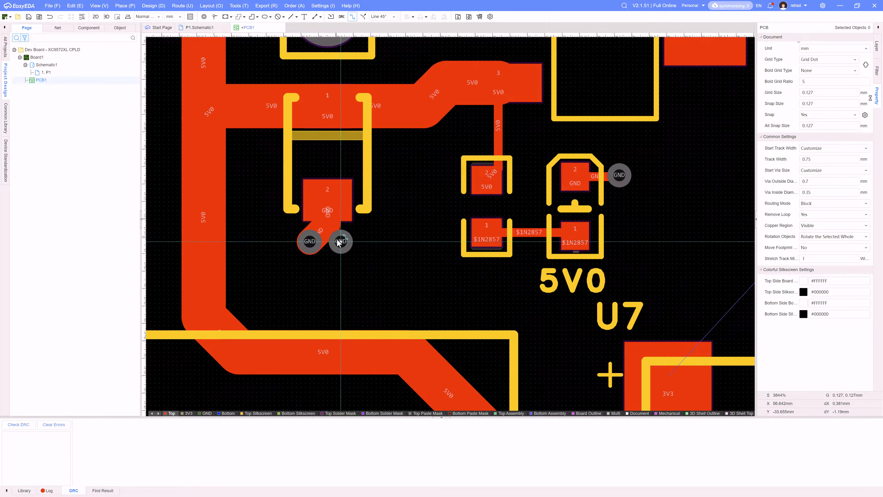
left_click(339, 241)
left_click(332, 202)
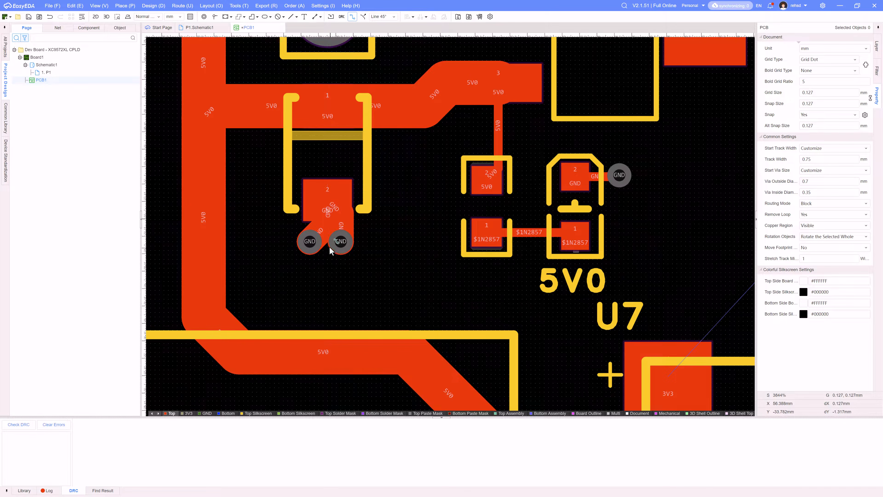
- Reshape the left via's GND track to run straight up into the input capacitor's pad, mirroring the right via's track
scroll(330, 251, "up", 4)
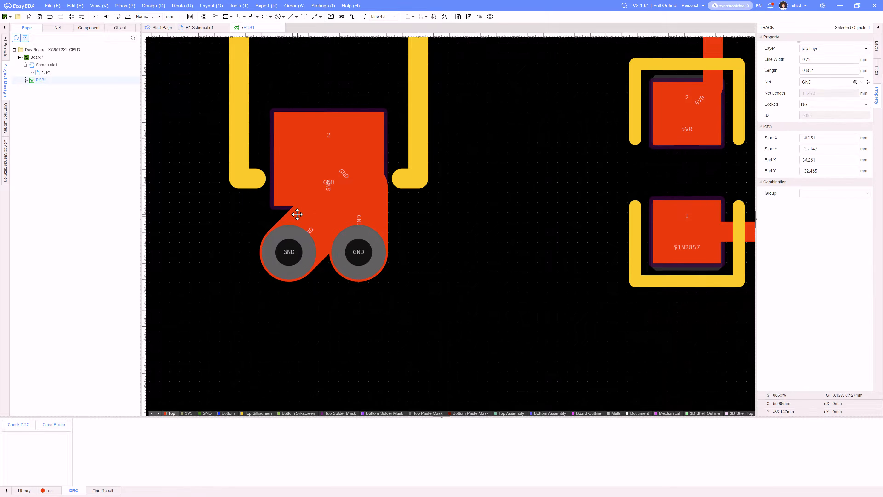
left_click(327, 217)
left_click_drag(325, 212, 287, 191)
left_click(333, 220)
- Route a 0.75 mm GND track from the 5V0 header's GND pin to regulator pin 1 and end routing
scroll(416, 288, "down", 8)
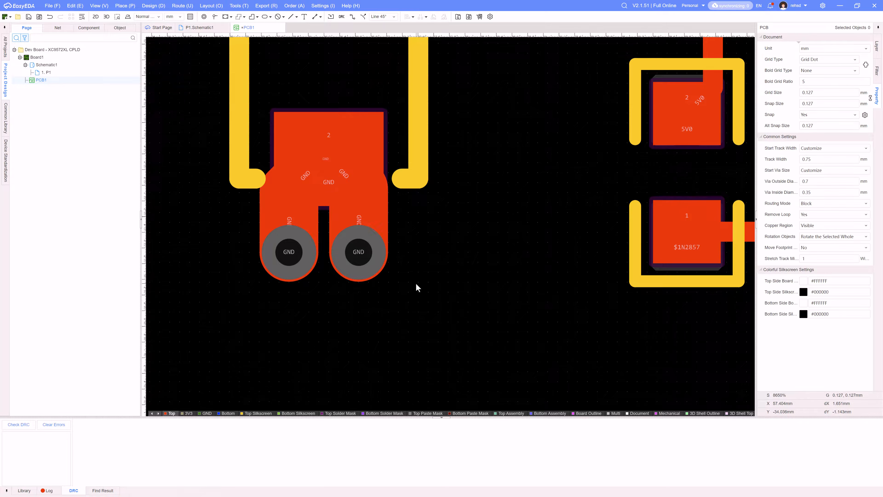
right_click_drag(448, 314, 385, 309)
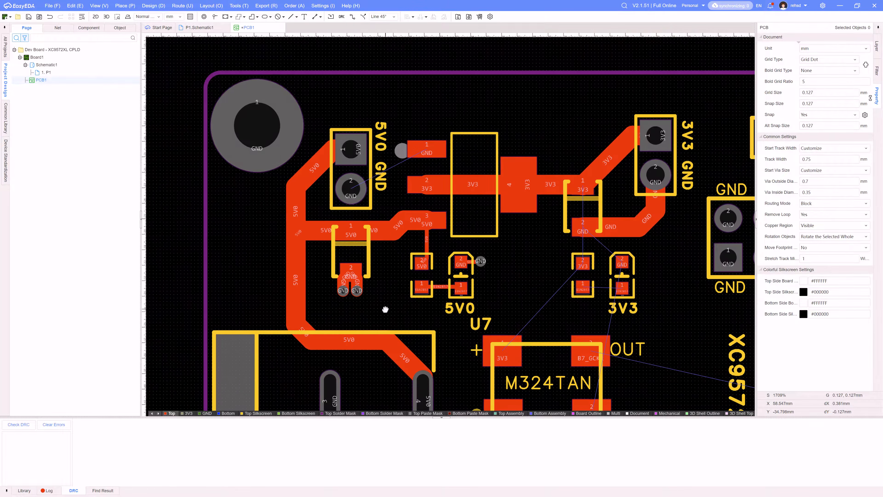
key("w")
left_click(350, 188)
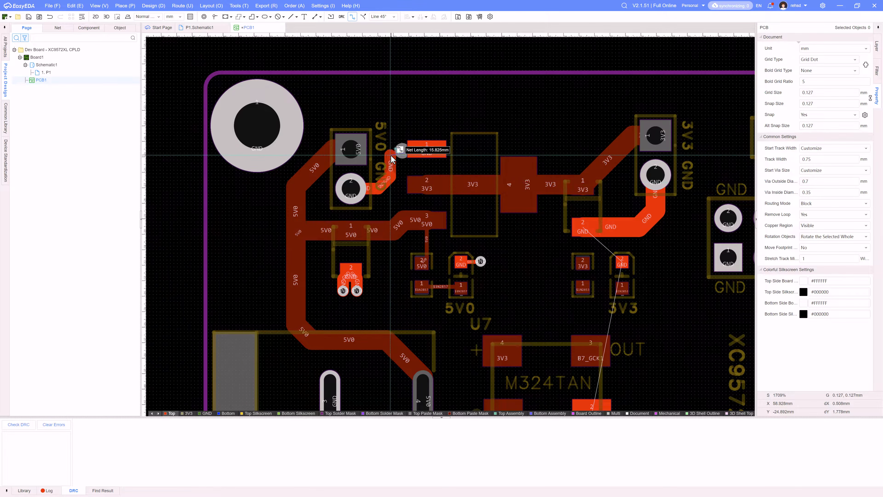
left_click(418, 148)
key("Escape")
- Route a 0.75 mm 3V3 track from pad 2 of the 3V3 LED's resistor to pad 4 of oscillator U7
scroll(418, 148, "down", 5)
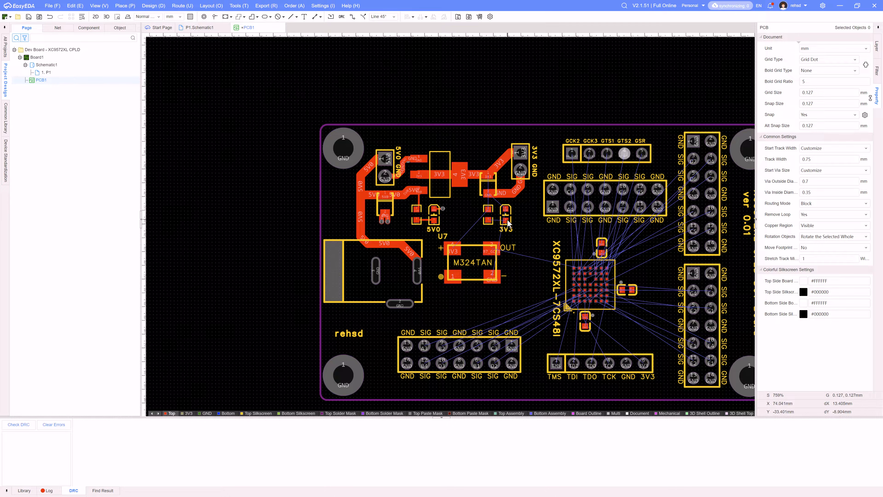
scroll(505, 222, "up", 2)
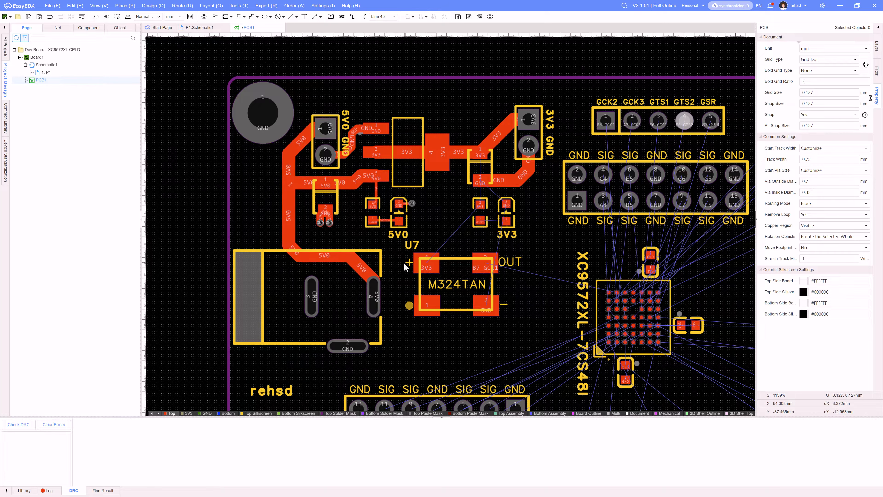
right_click_drag(406, 267, 353, 273)
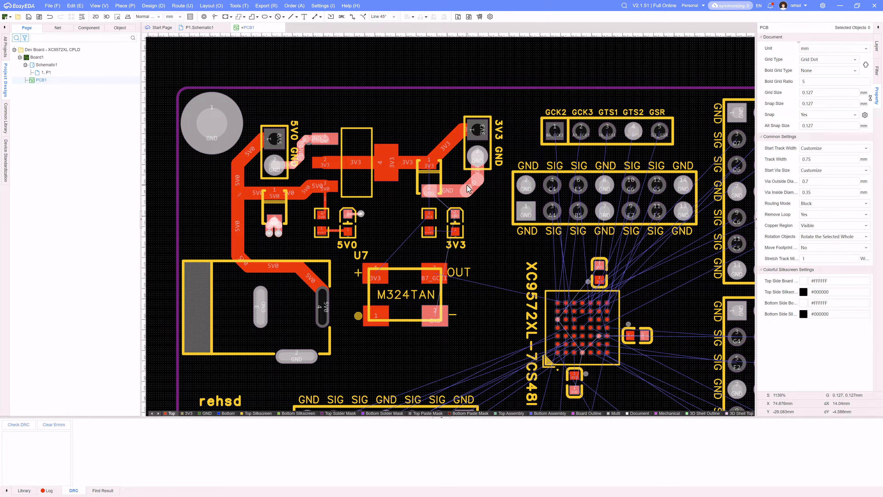
right_click_drag(475, 185, 471, 207)
scroll(471, 149, "up", 2)
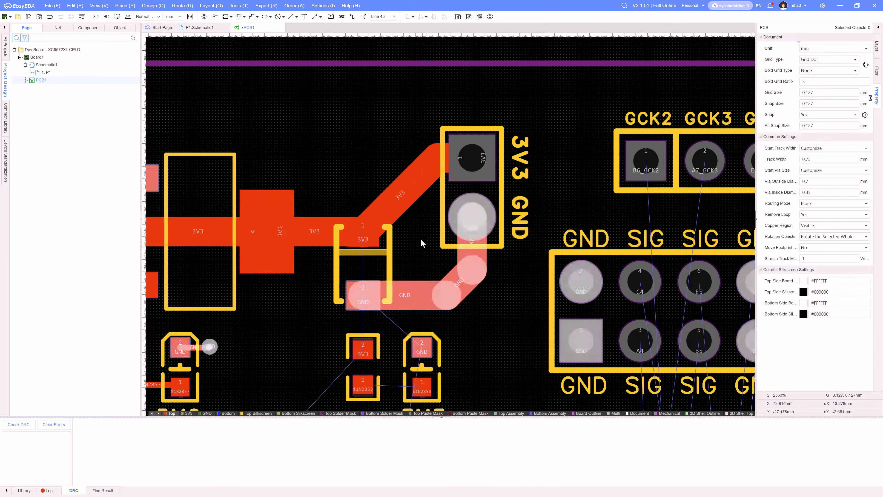
right_click_drag(422, 241, 447, 120)
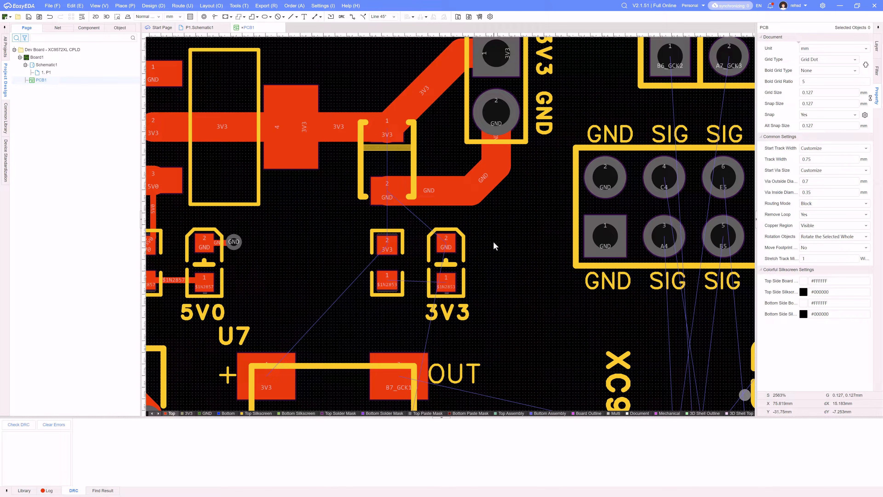
right_click_drag(496, 252, 521, 176)
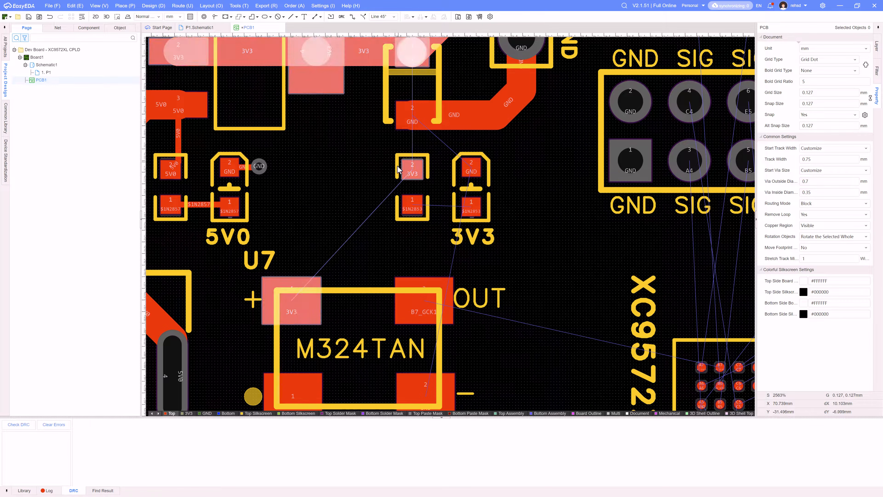
right_click_drag(371, 183, 401, 194)
key("w")
left_click(443, 182)
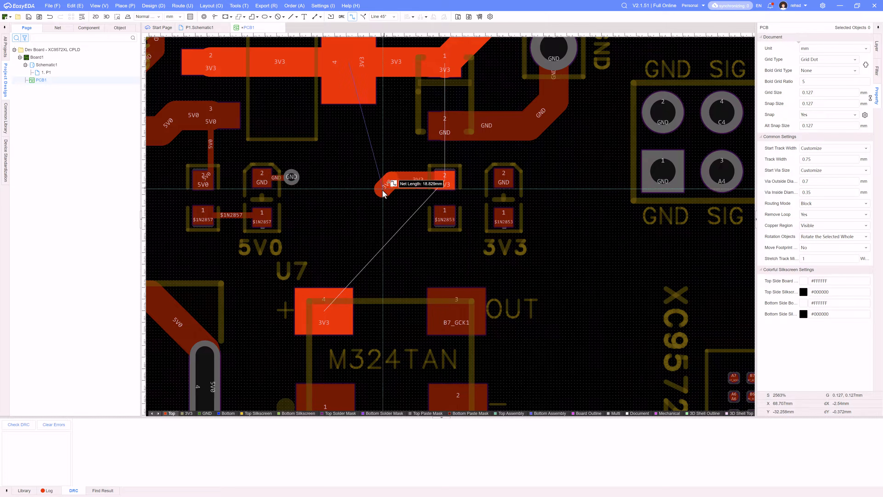
left_click(340, 224)
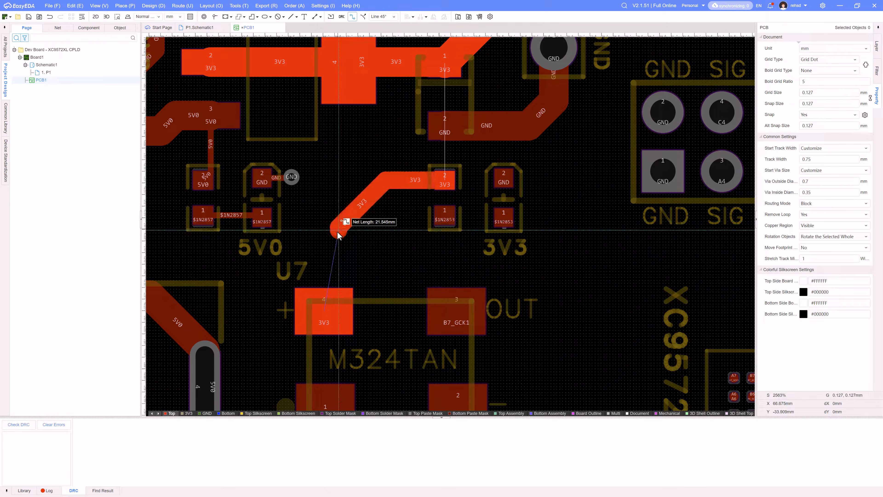
left_click(326, 313)
- Set the track width to 0.254 mm and connect the 3V3 LED to its resistor's pad 1 and to a GND via beside pad 2
right_click_drag(395, 279, 372, 273)
key("shift+w")
left_click(394, 320)
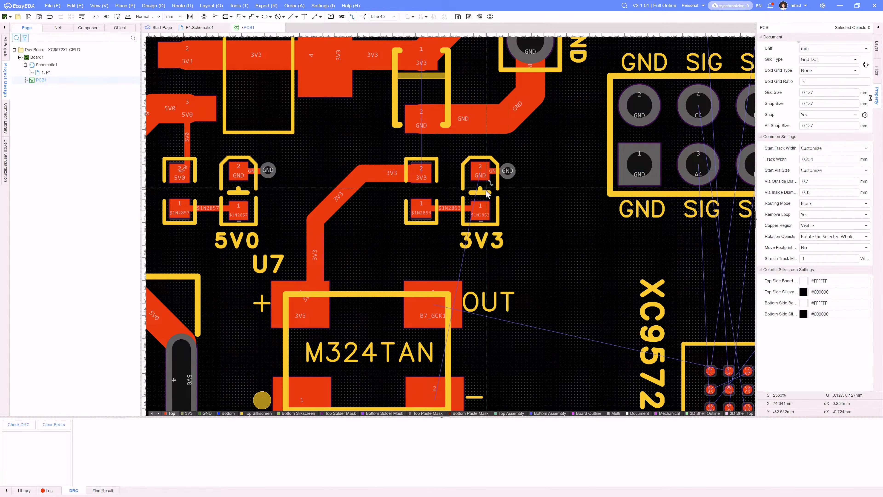
- Place two 3V3 vias at the regulator's tab and route a 0.75 mm 3V3 track from them to the LED resistor's supply track
right_click_drag(480, 183, 568, 209)
scroll(466, 269, "down", 1)
key("ctrl+c")
scroll(435, 112, "up", 2)
key("ctrl+v")
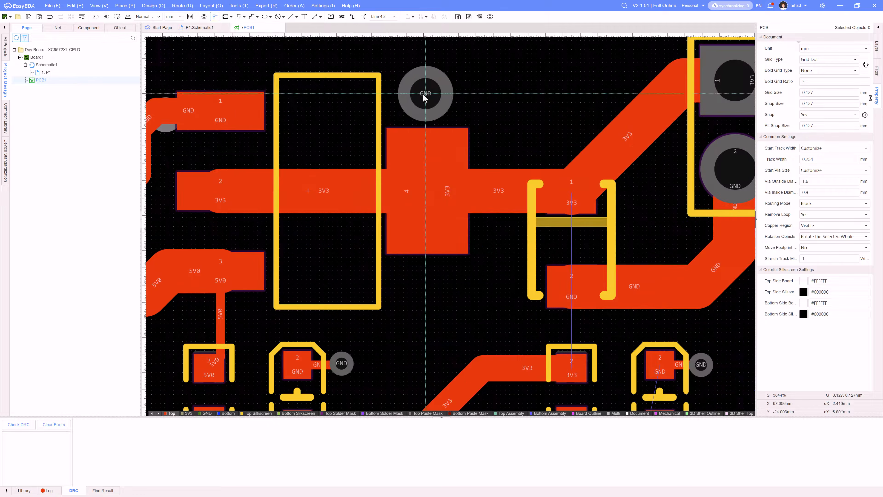
left_click(463, 240)
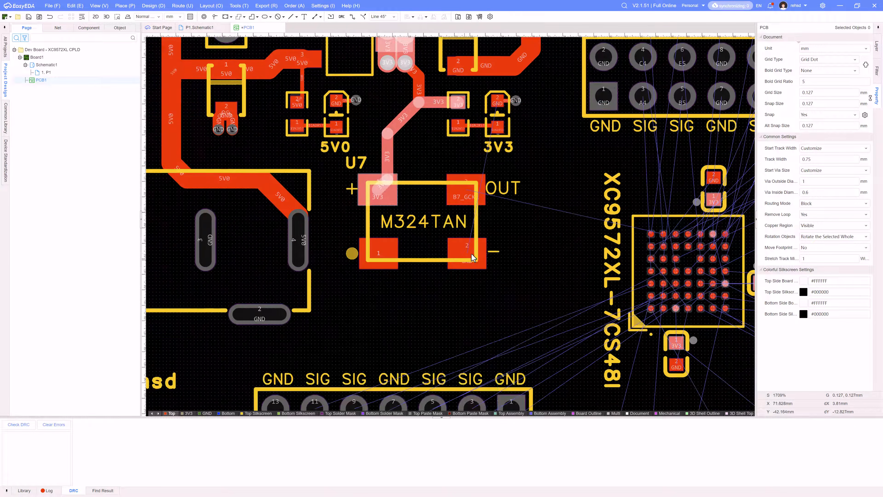
- Place a GND via beside pad 2 of oscillator U7 and connect it with a 0.5 mm track
left_click(446, 266)
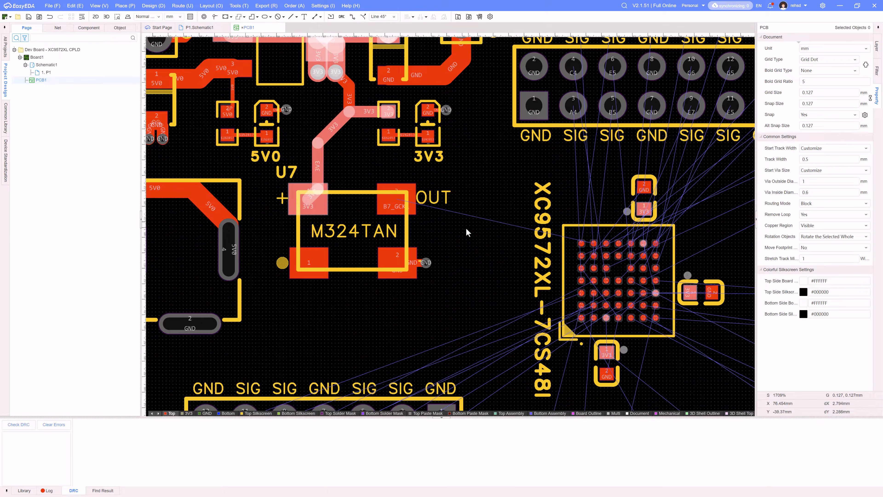
- Examine the unrouted connections from the oscillator's B7_GCK1 output and around the CPLD's ball grid
scroll(369, 232, "up", 2)
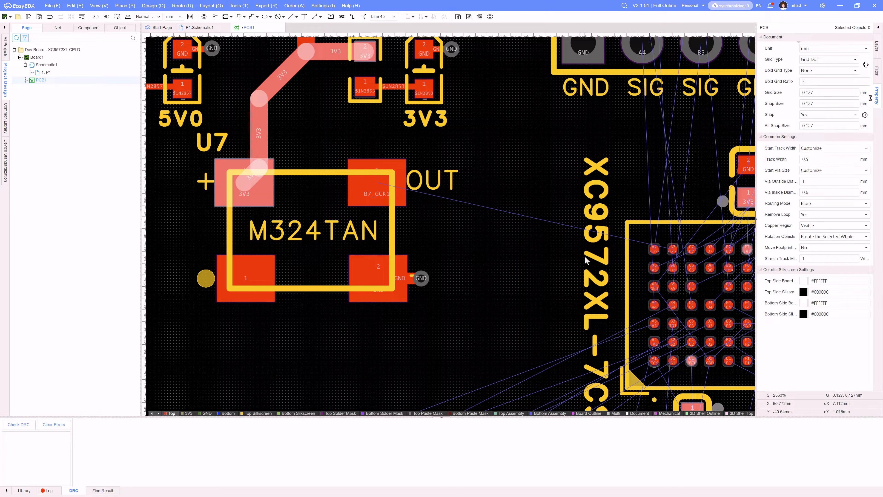
scroll(672, 250, "up", 2)
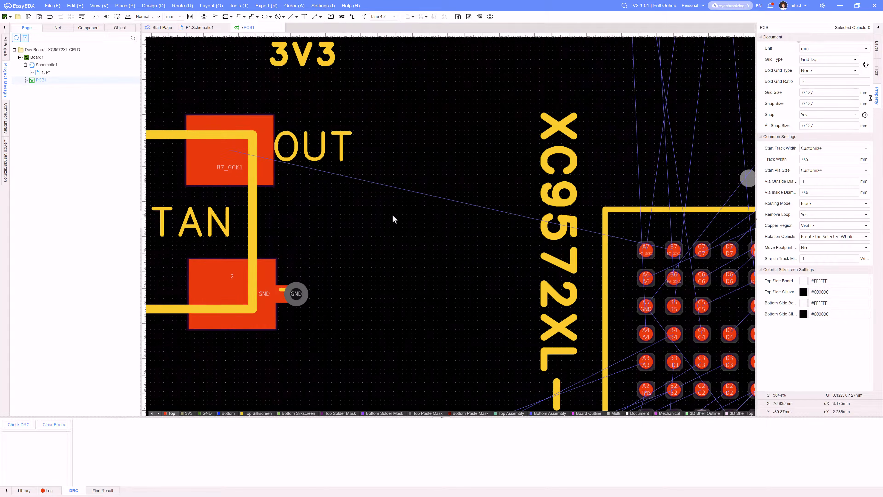
scroll(382, 219, "down", 5)
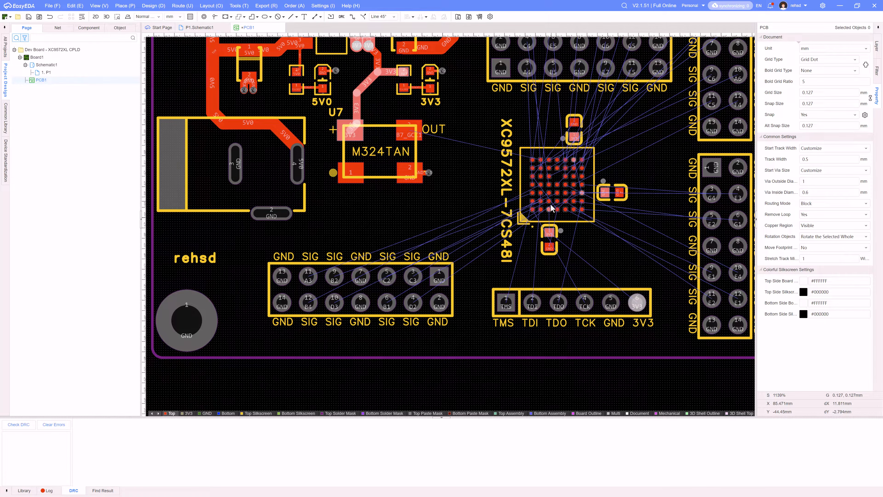
scroll(431, 223, "down", 1)
scroll(437, 223, "down", 1)
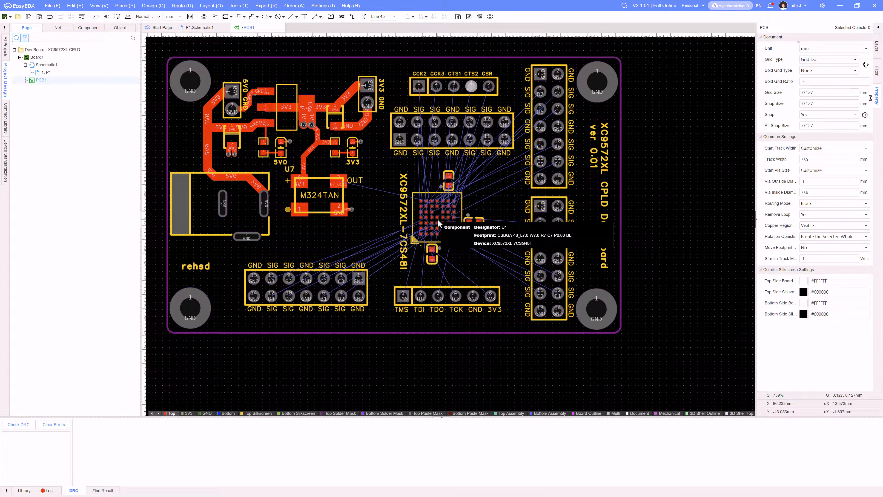
scroll(437, 221, "up", 4)
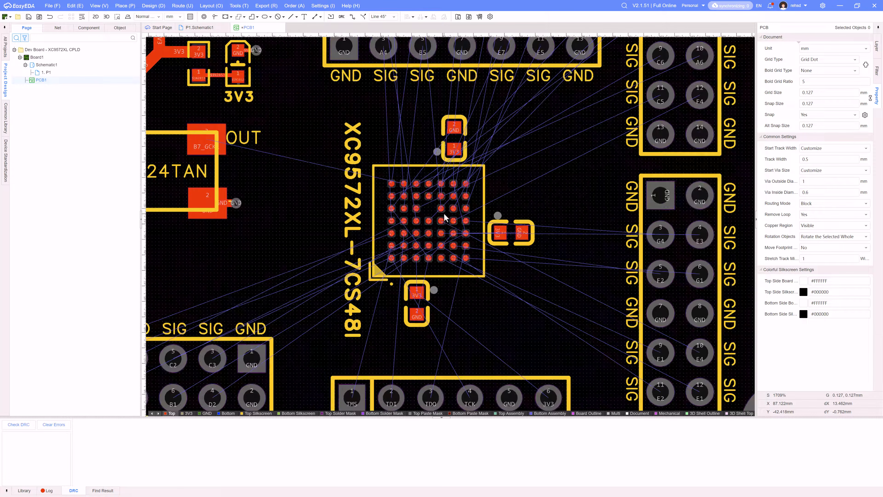
- Save the board and set the routing track width to 0.254 mm
key("ctrl+s")
scroll(434, 222, "up", 1)
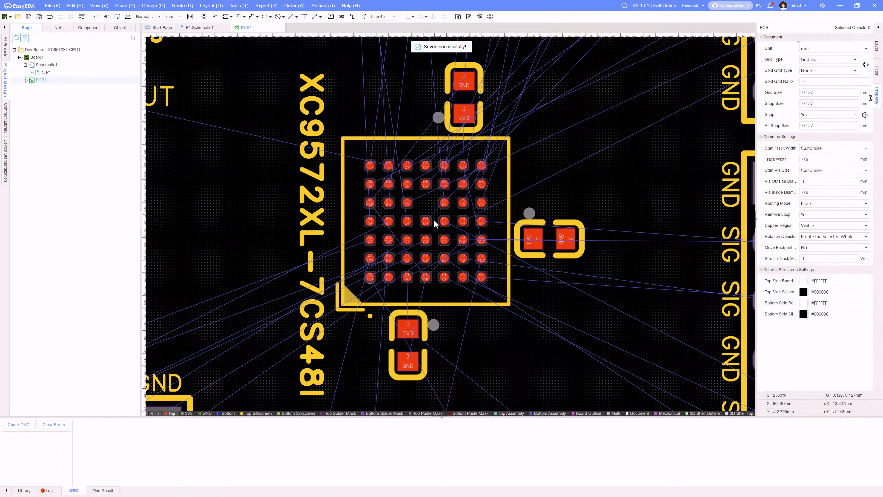
right_click_drag(548, 187, 603, 185)
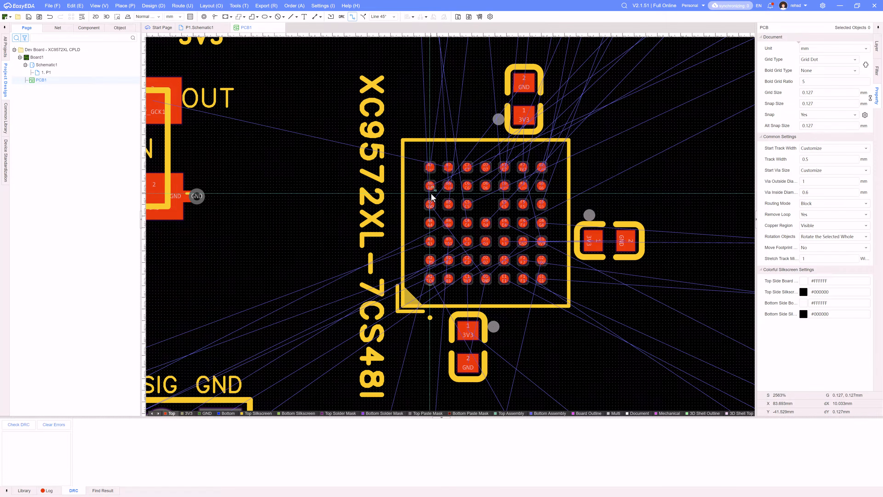
key("alt+w")
key("shift+w")
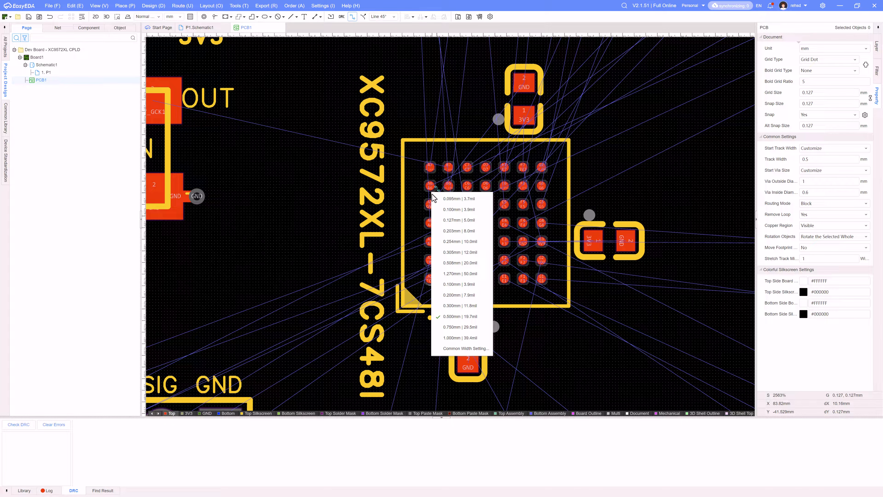
left_click(452, 242)
- Route the B7_GCK1 track on the top layer from CPLD ball B7 to the oscillator's output pad
scroll(448, 195, "up", 5)
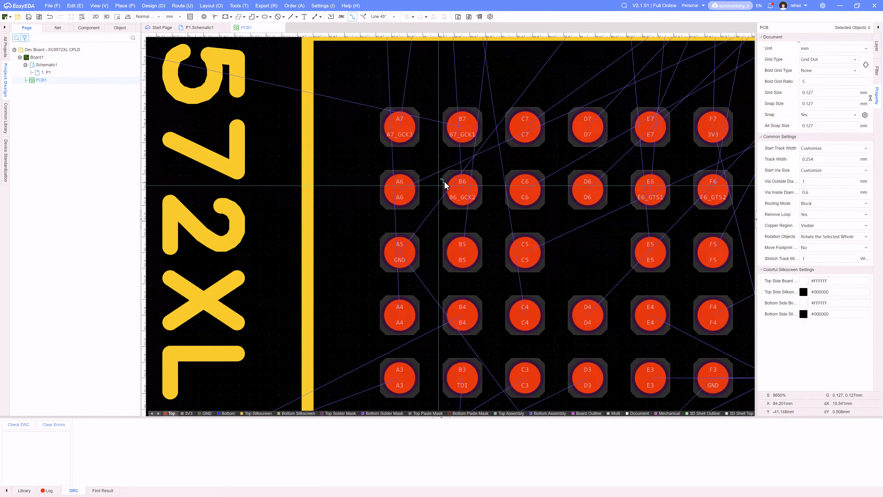
left_click(462, 128)
right_click_drag(461, 128, 501, 200)
left_click(489, 152)
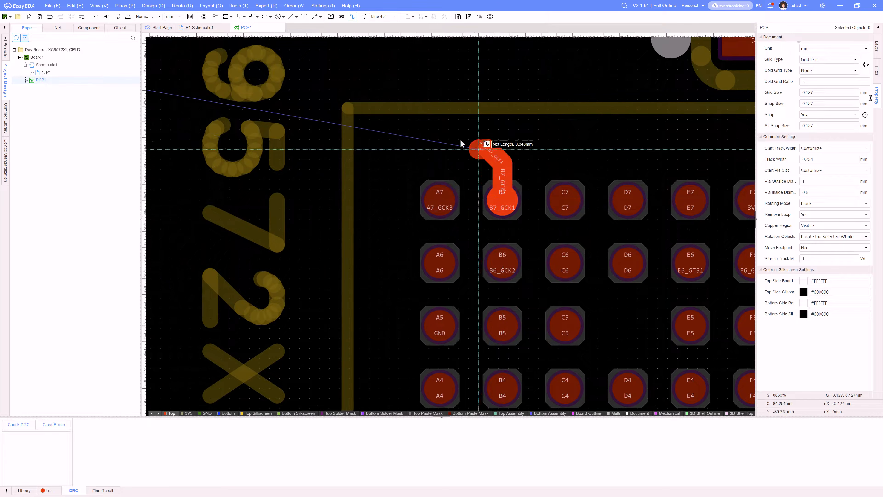
right_click_drag(325, 133, 617, 195)
scroll(431, 185, "down", 1)
right_click_drag(335, 185, 514, 232)
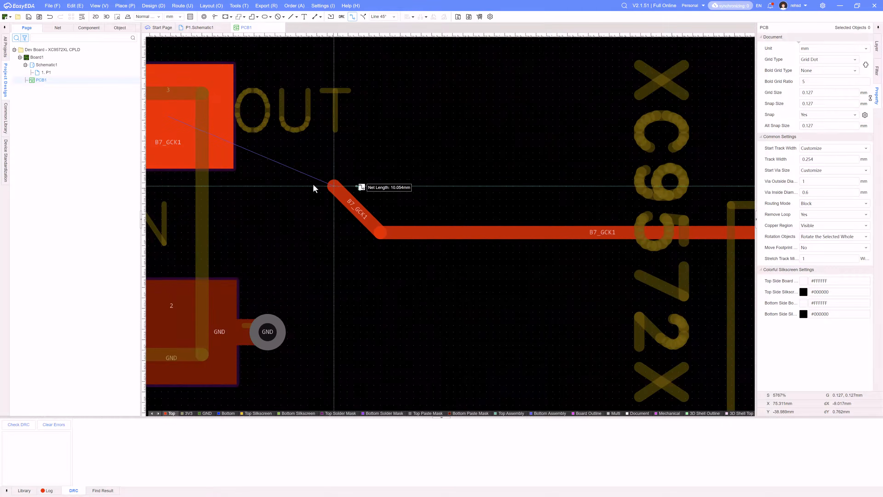
scroll(490, 153, "down", 2)
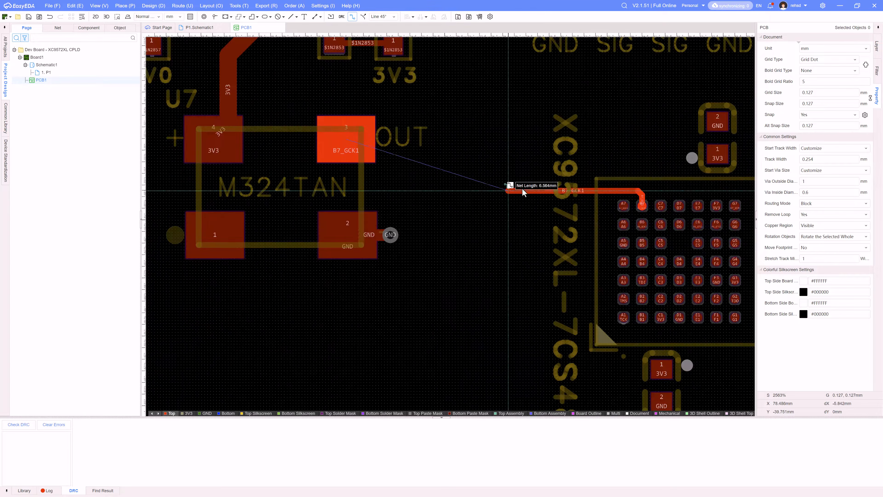
left_click(351, 142)
key("Escape")
- Reshape the B7_GCK1 track into one straight run from the oscillator's output pad and a single diagonal down to ball B7
left_click(592, 191)
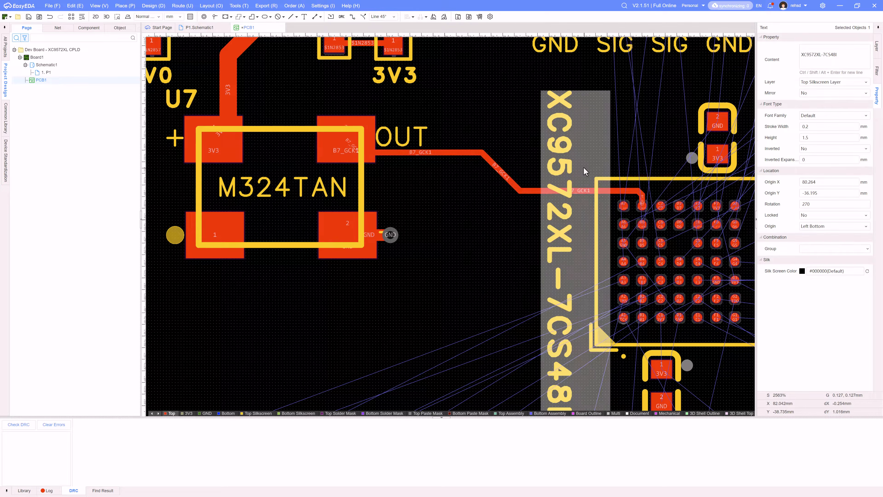
left_click(569, 190)
left_click_drag(539, 191, 537, 150)
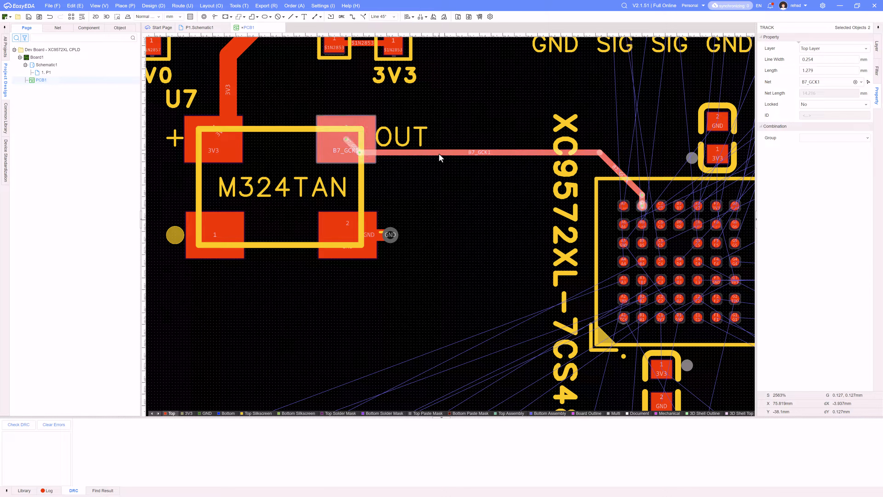
left_click_drag(438, 154, 439, 141)
left_click(450, 190)
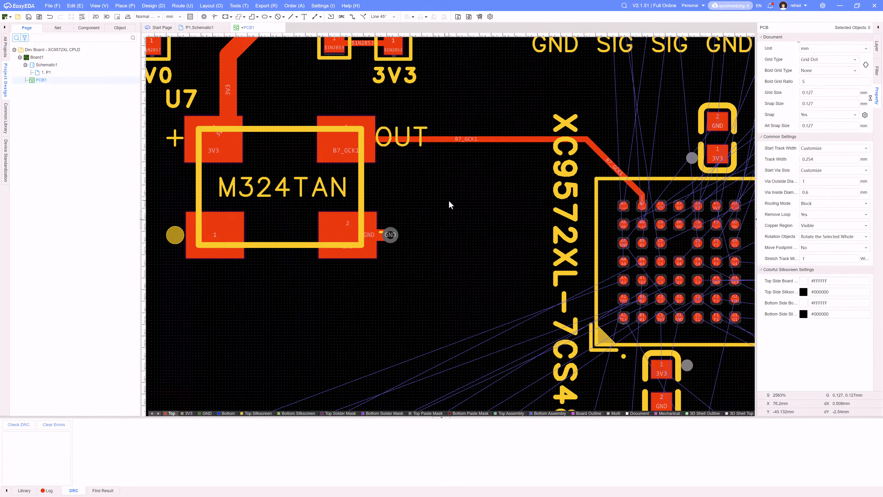
- Try to route B6_GCK2 from ball B6 out between balls B7 and C7 with a 0.254 mm track
scroll(448, 202, "down", 5)
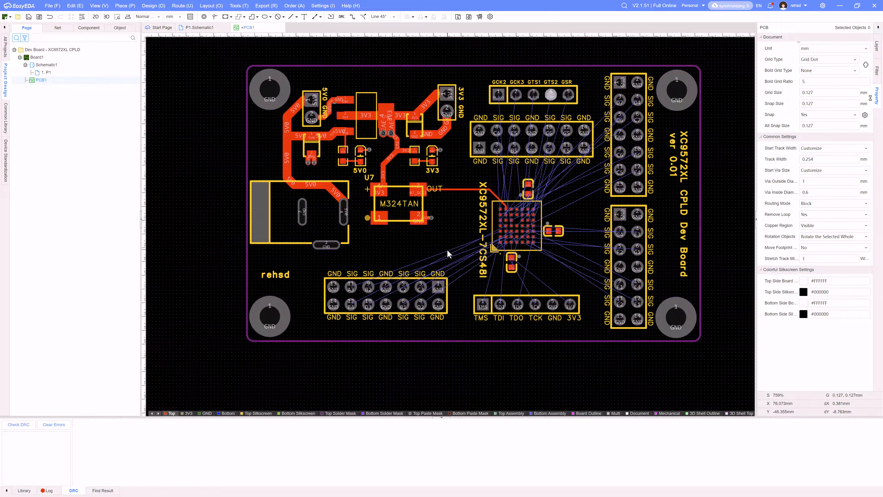
scroll(463, 213, "up", 5)
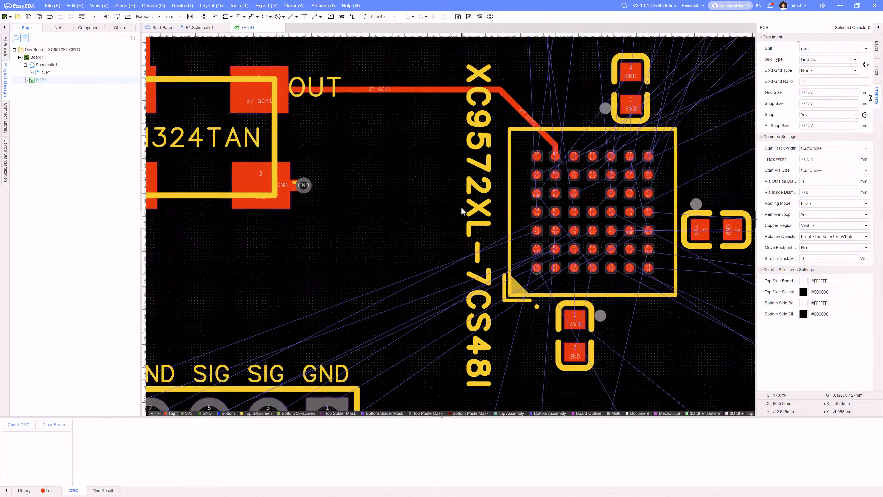
scroll(527, 205, "up", 3)
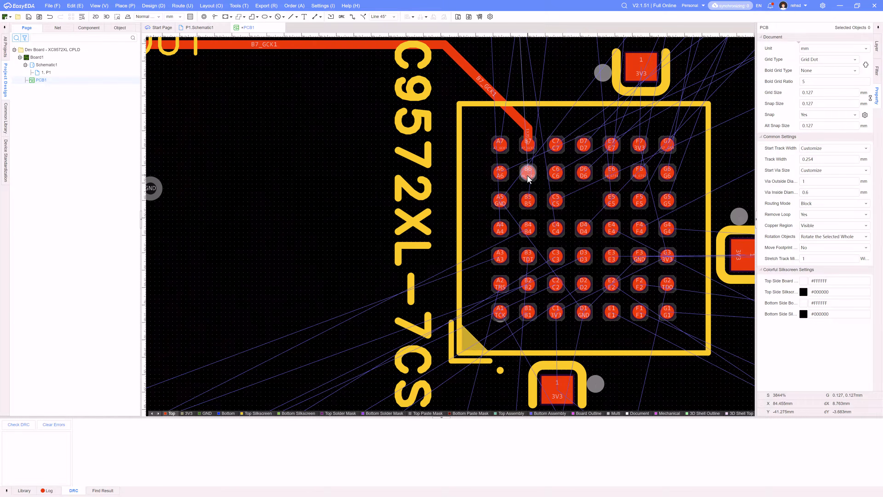
mouse_move(527, 178)
key("w")
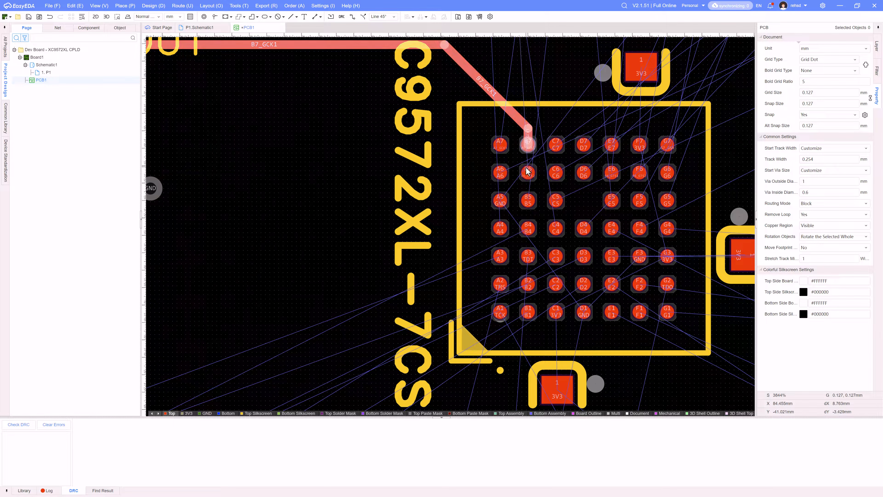
left_click(527, 172)
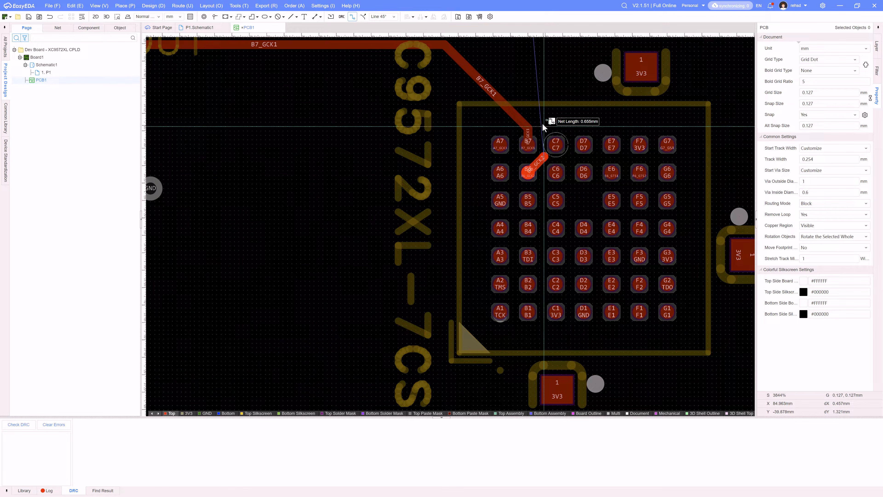
scroll(543, 137, "up", 5)
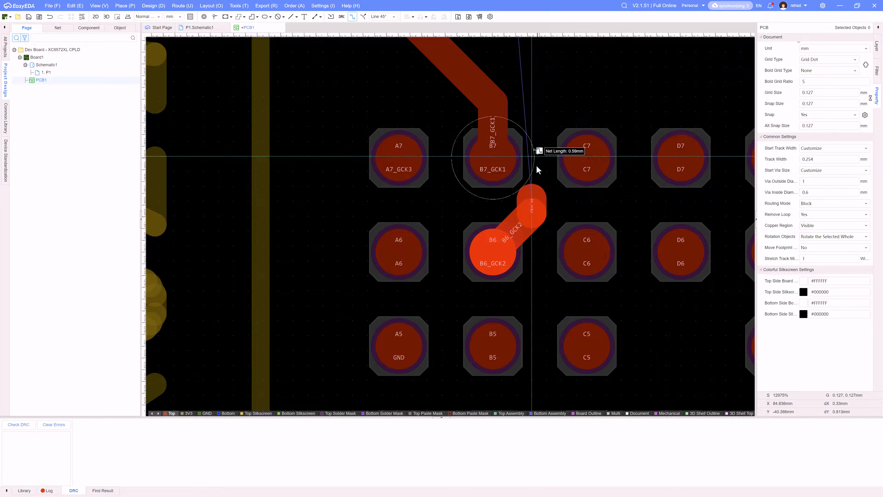
key("Escape")
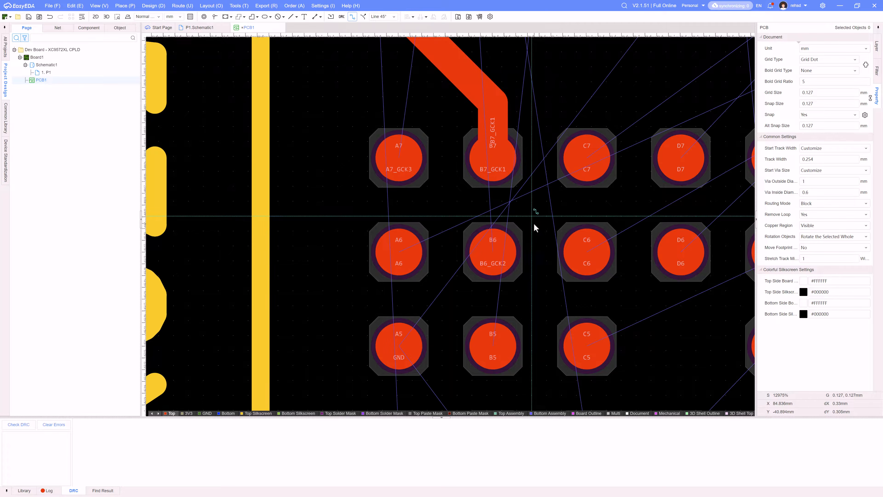
- Save the board with the B7_GCK1 oscillator track
left_click(29, 17)
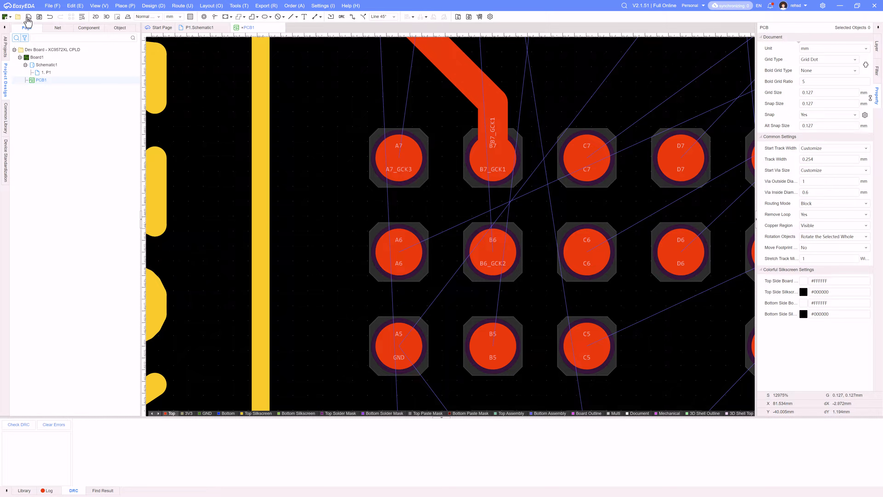
scroll(484, 176, "down", 5)
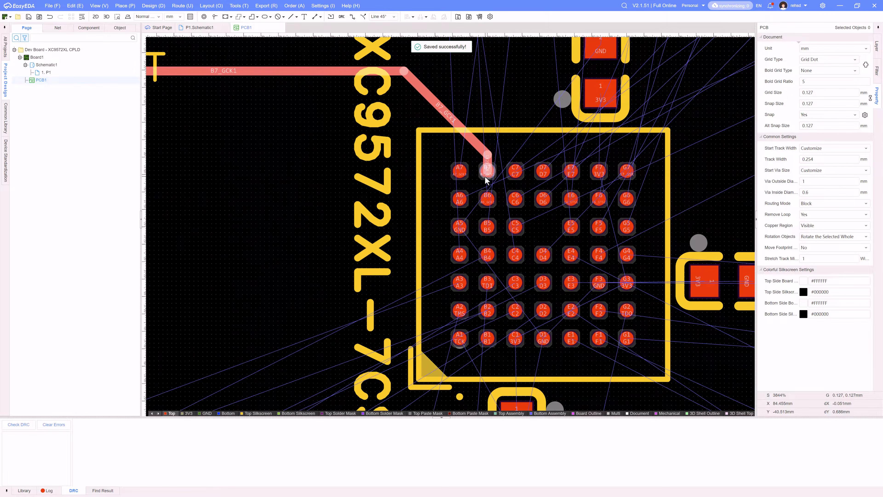
right_click_drag(523, 213, 477, 196)
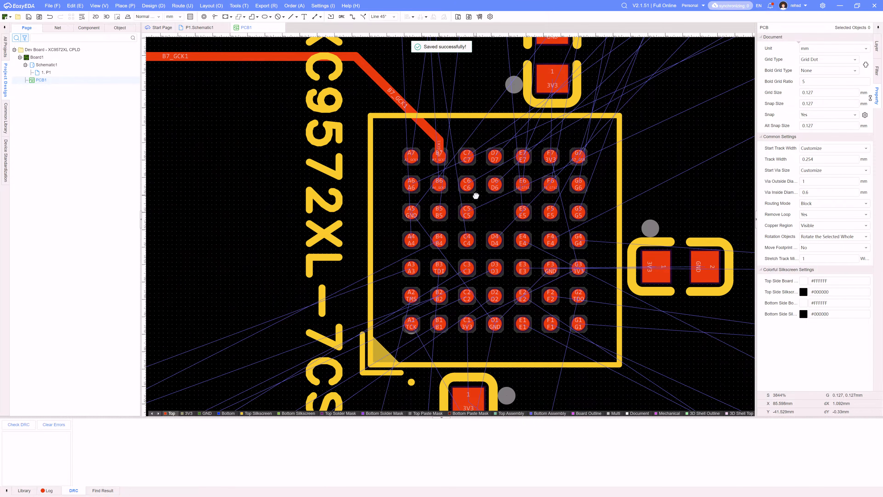
- Open the design rules and review the spacing, physics, plane and expansion rule categories
left_click(153, 6)
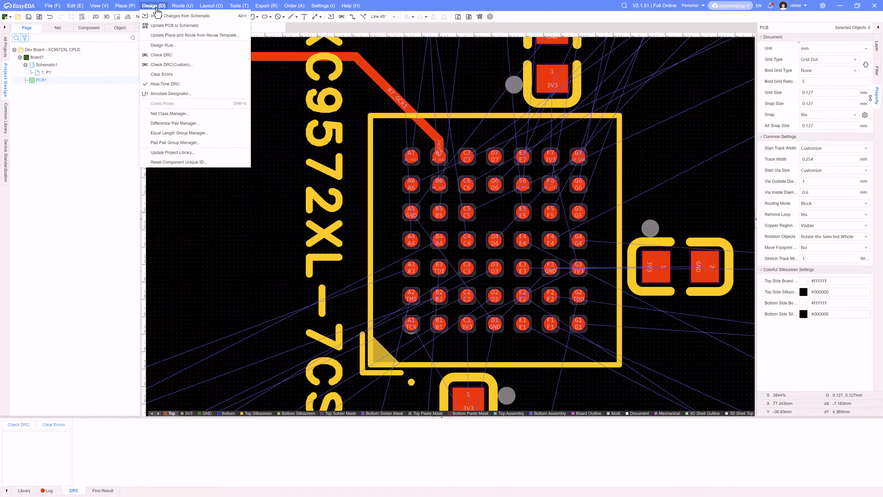
left_click(175, 46)
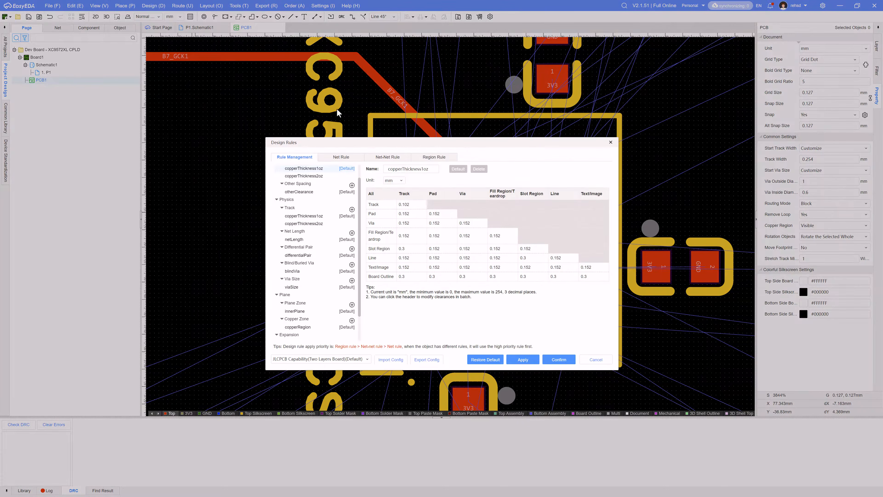
left_click_drag(389, 144, 548, 112)
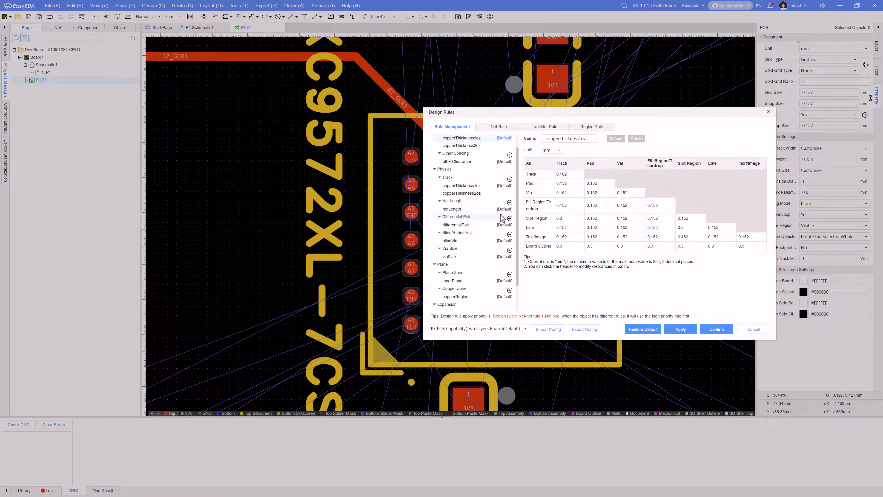
scroll(463, 188, "up", 1)
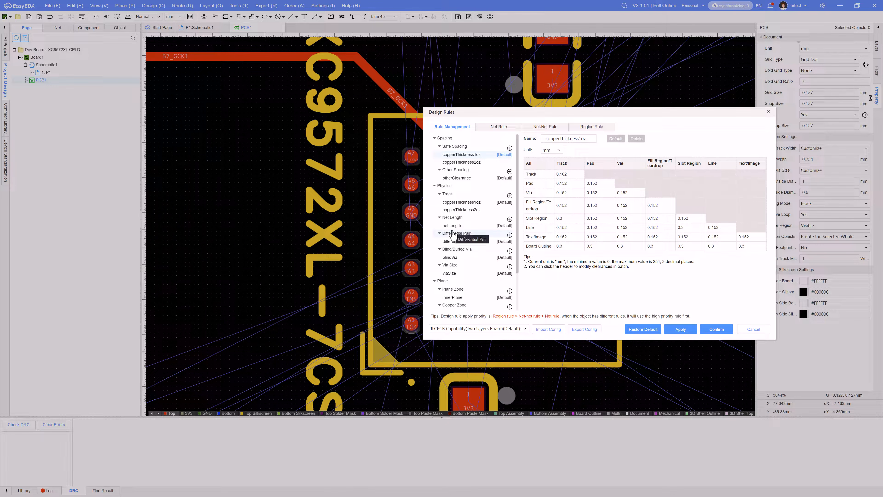
scroll(452, 235, "down", 2)
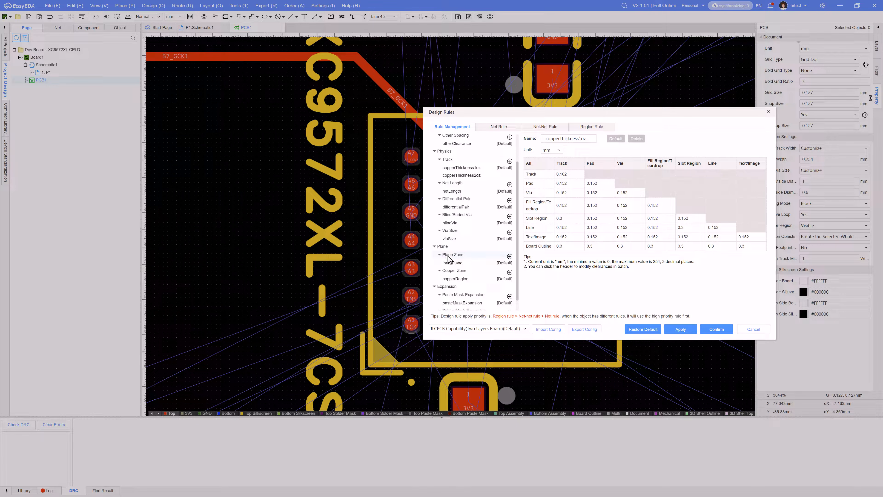
scroll(452, 259, "down", 1)
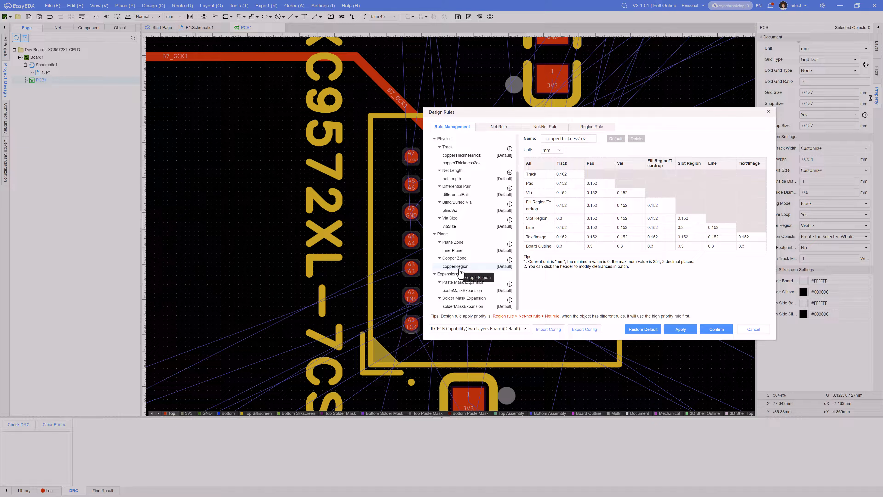
scroll(459, 272, "up", 4)
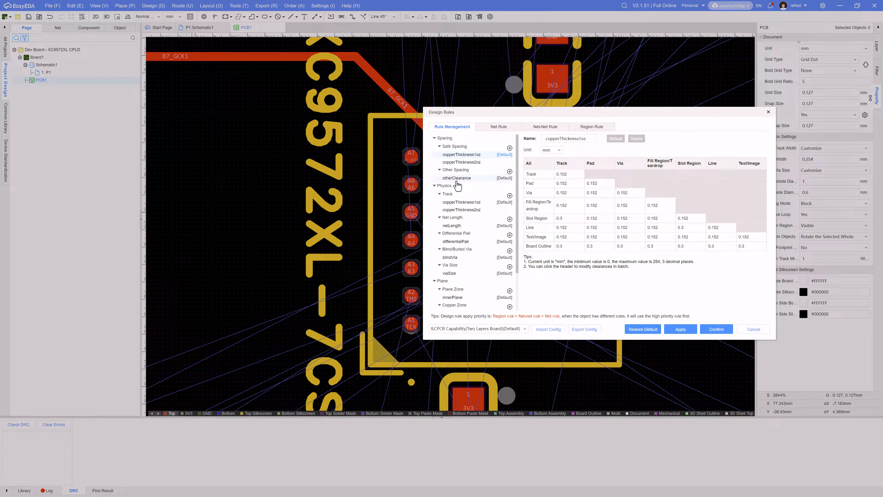
- Set the copperThickness1oz safe spacing to 0.099 mm for track-to-track, track-to-pad and track-to-via
left_click(566, 183)
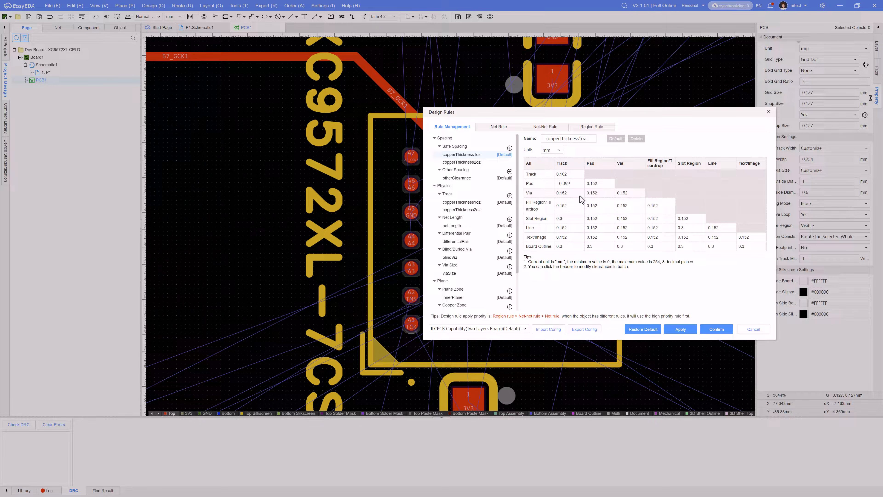
left_click(563, 166)
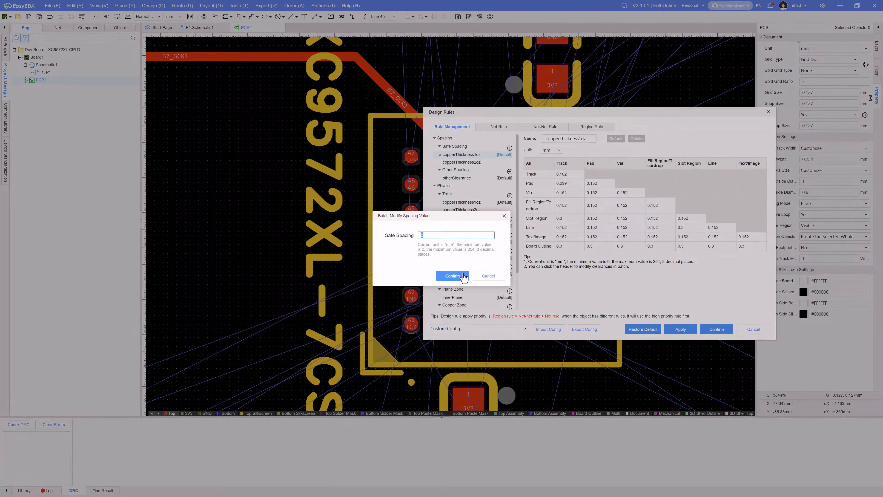
left_click(488, 276)
left_click(574, 184)
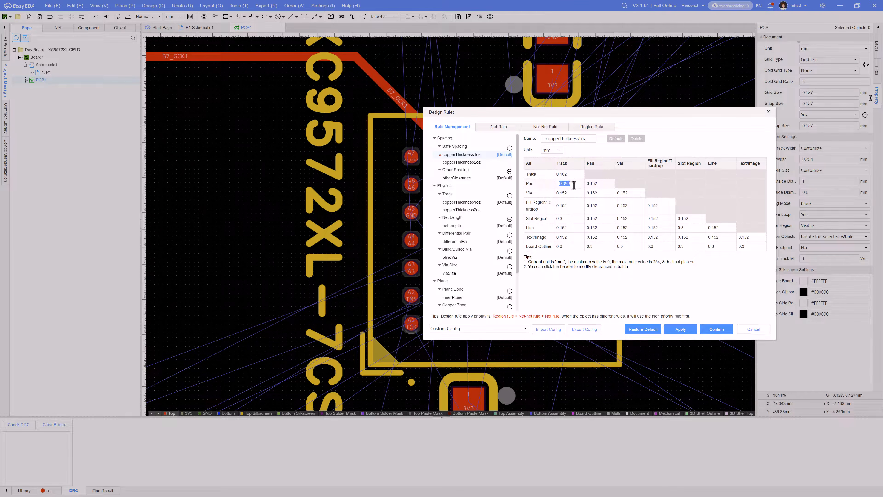
type("0.099")
left_click(562, 194)
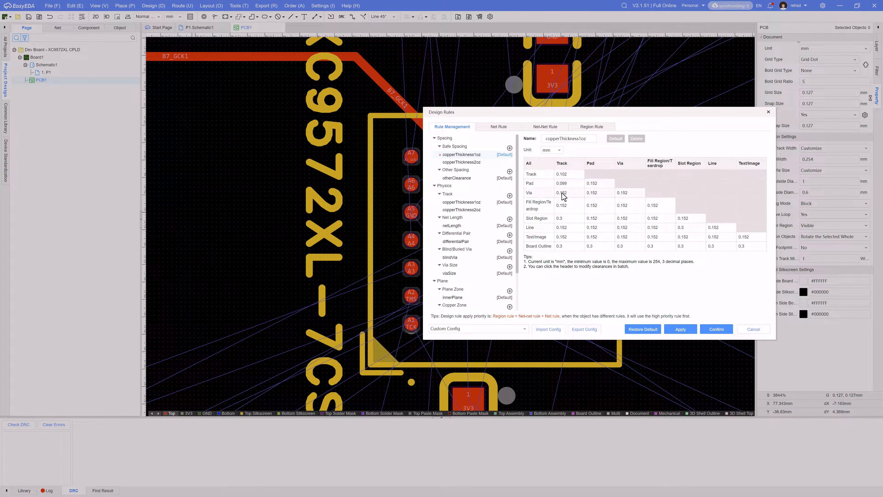
left_click(563, 193)
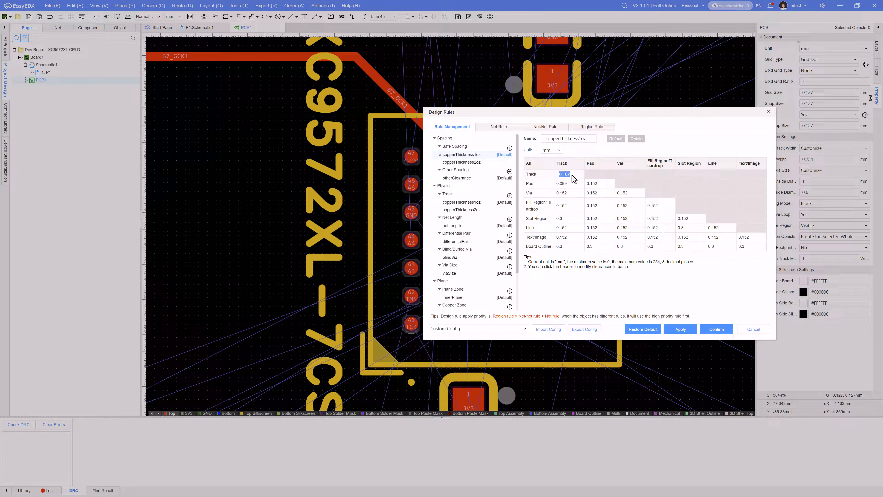
key("Return")
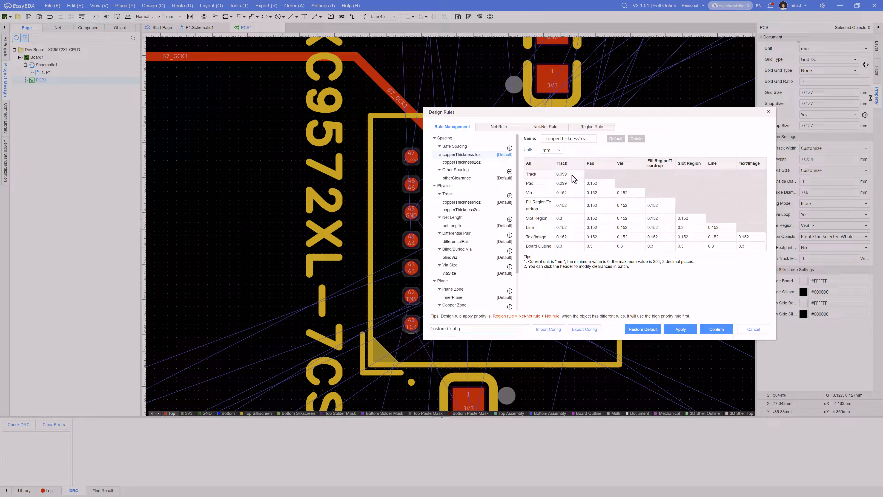
left_click(569, 194)
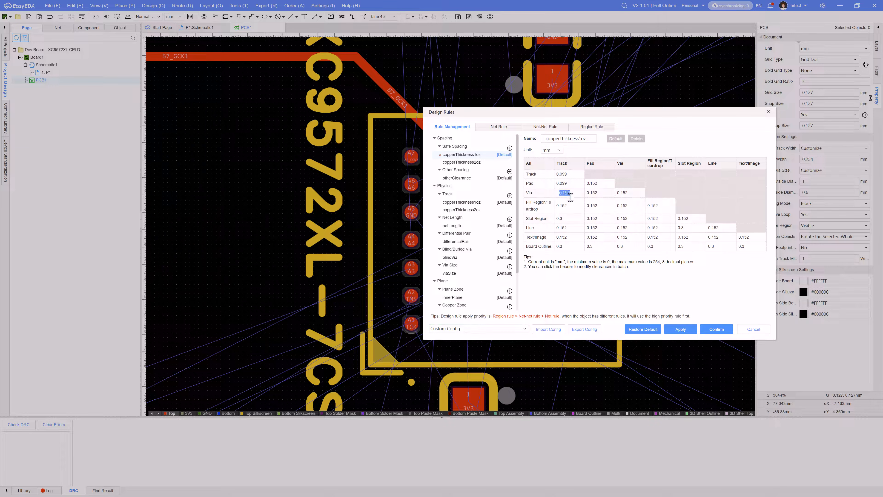
type("0.099")
key("Return")
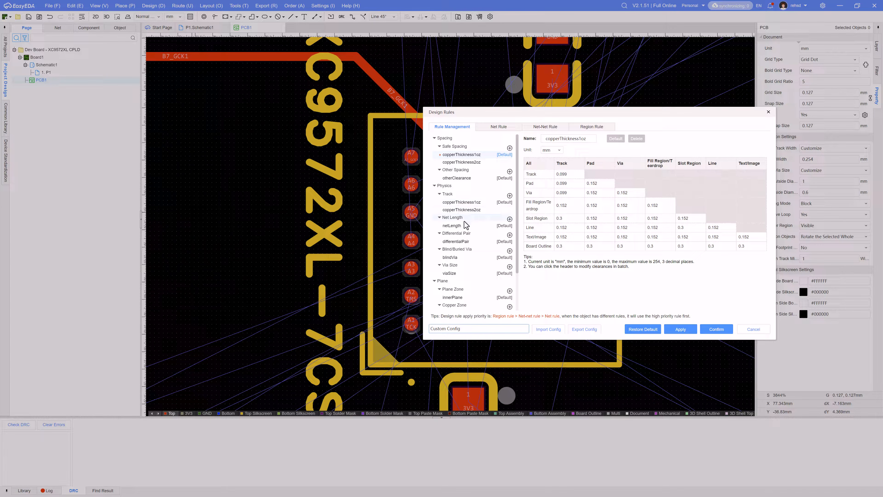
- Set the minimum stroke width of the copperThickness1oz track rule to 0.099 mm
left_click(466, 203)
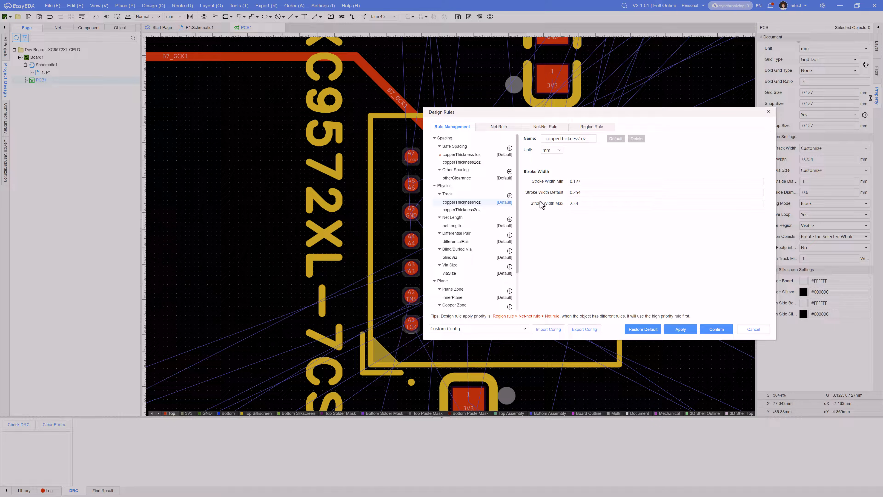
double_click(581, 182)
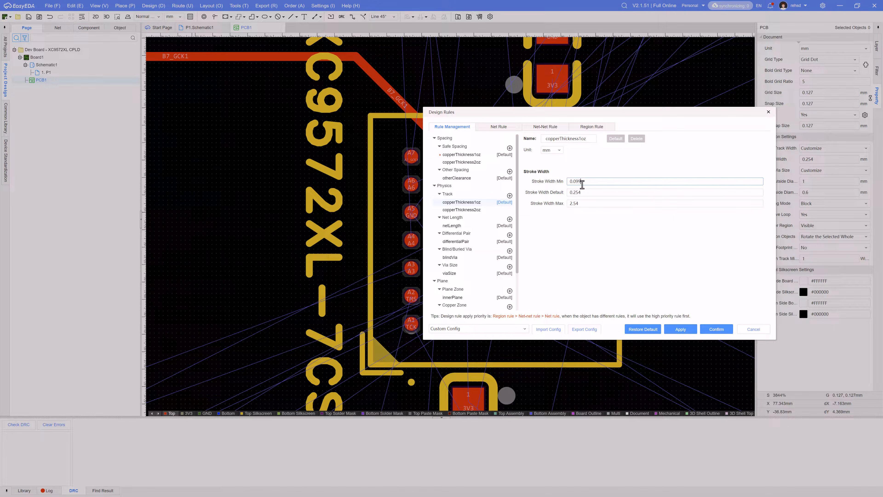
key("Tab")
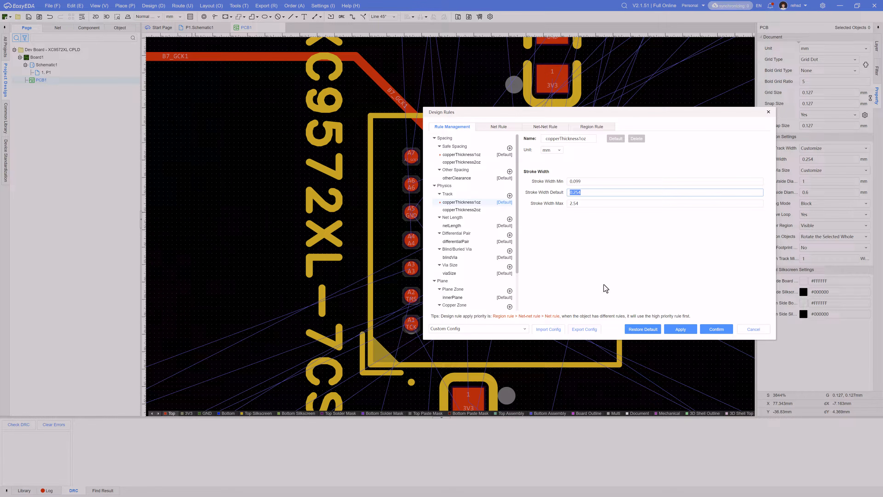
- Apply the edited design rules, then start a track at BGA pad B6 and set the routing width to 0.100 mm
left_click(711, 333)
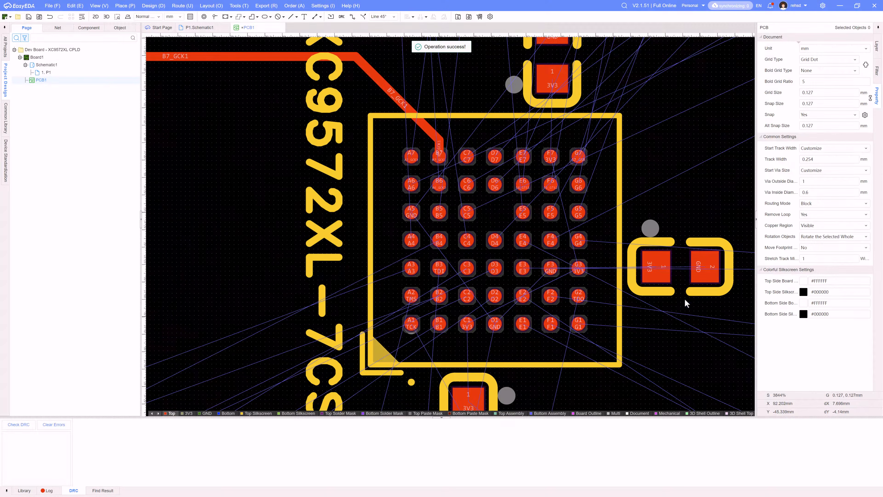
right_click_drag(456, 178, 480, 201)
key("alt+w")
left_click(464, 205)
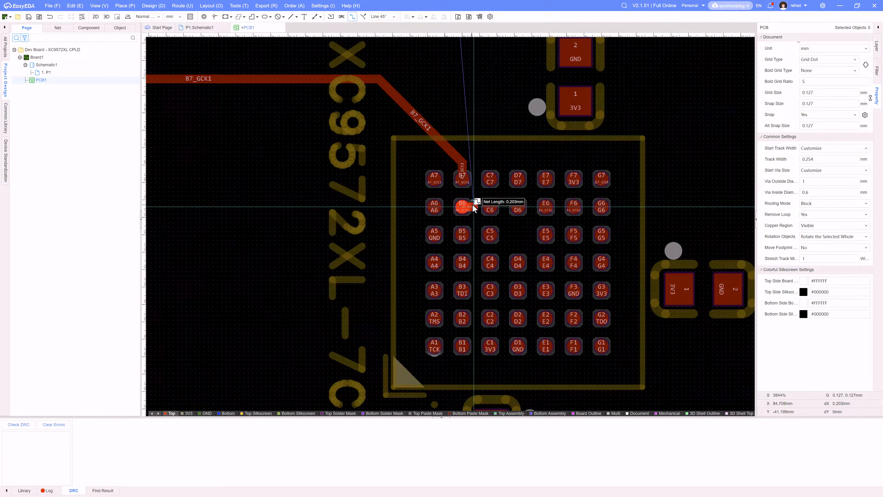
scroll(478, 177, "up", 5)
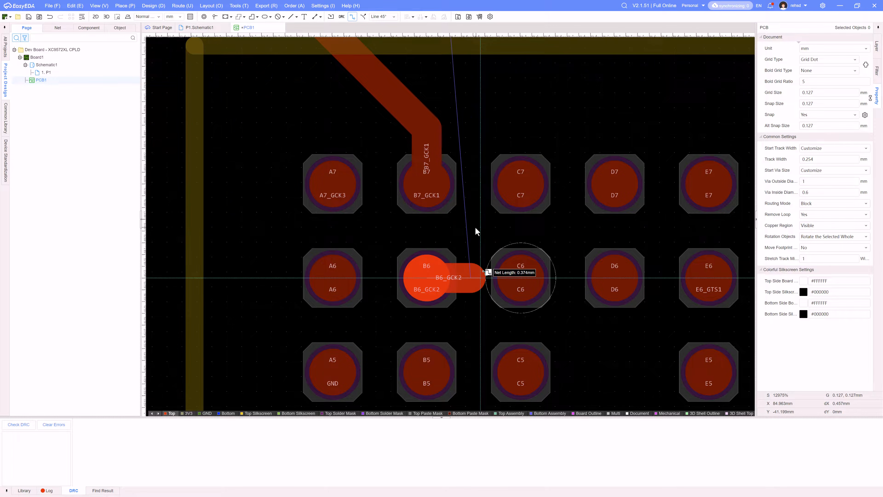
key("shift+w")
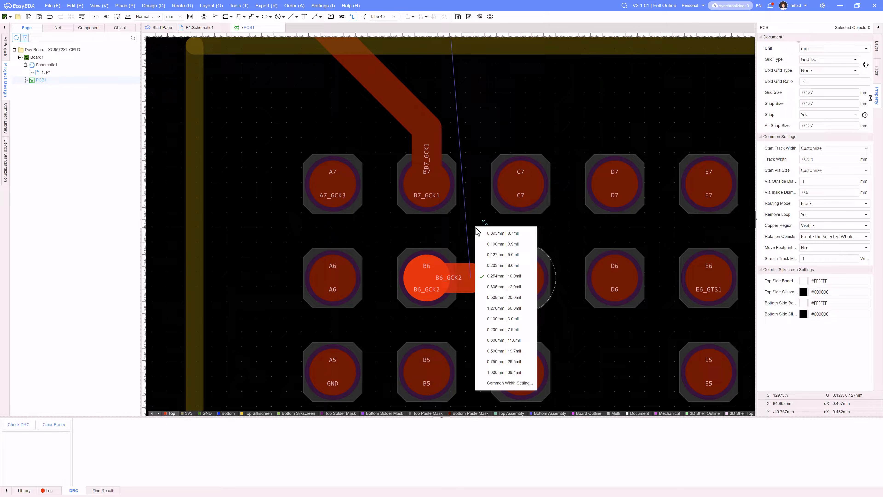
left_click(499, 244)
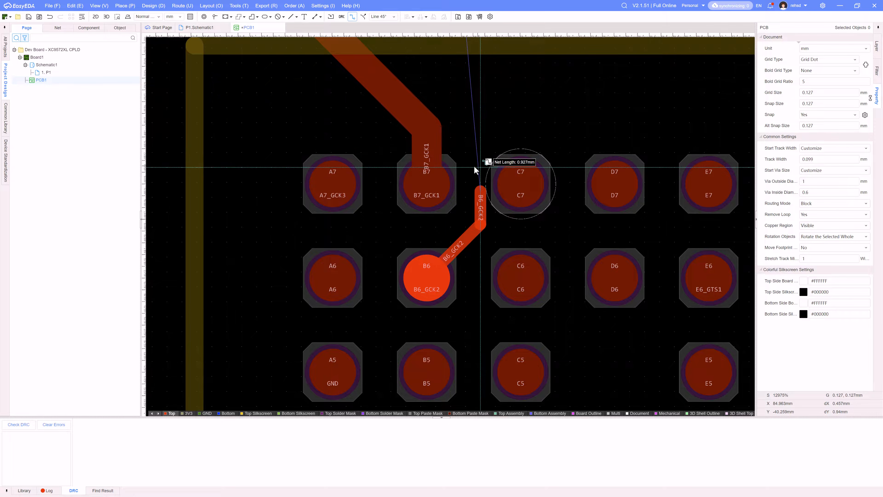
key("Escape")
key("Escape")
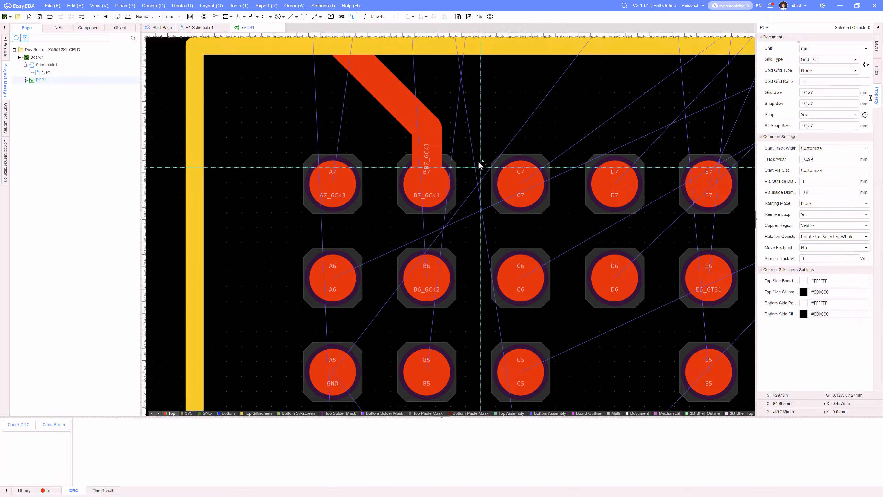
- Save the PCB and set the Alt Snap Size to 0.064 mm
scroll(554, 125, "down", 3)
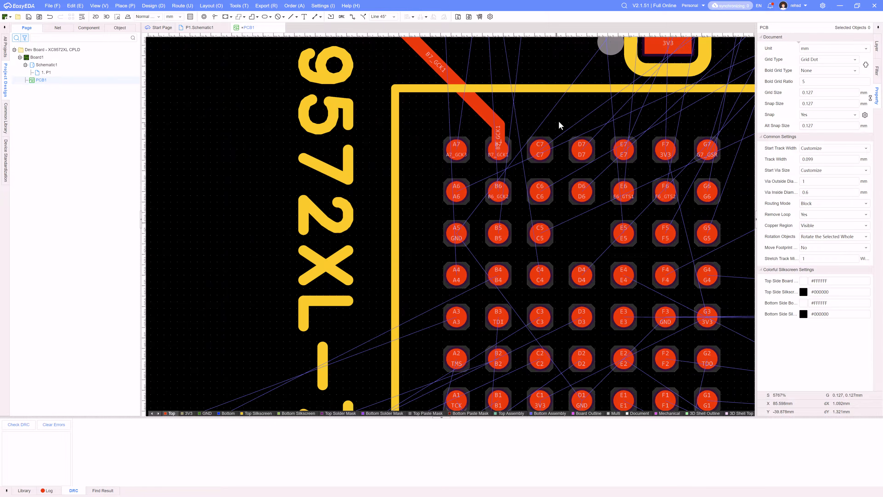
left_click(558, 121)
left_click(270, 157)
key("ctrl+s")
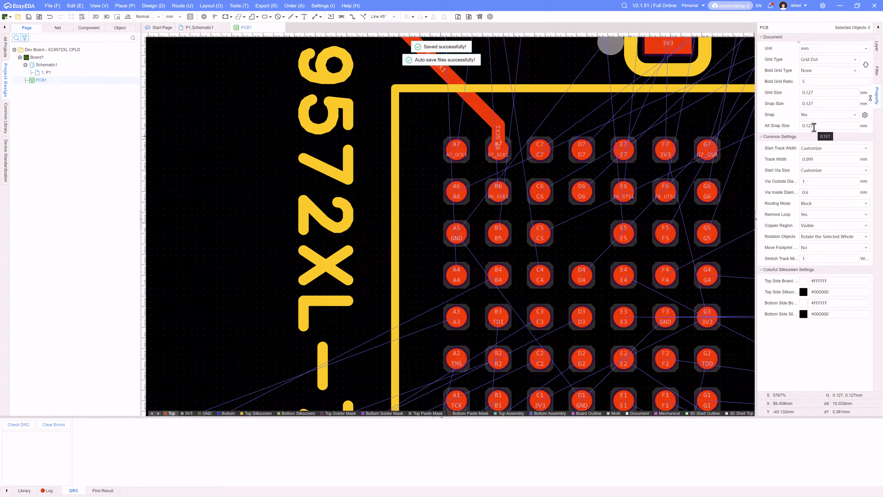
double_click(817, 127)
type("0.064")
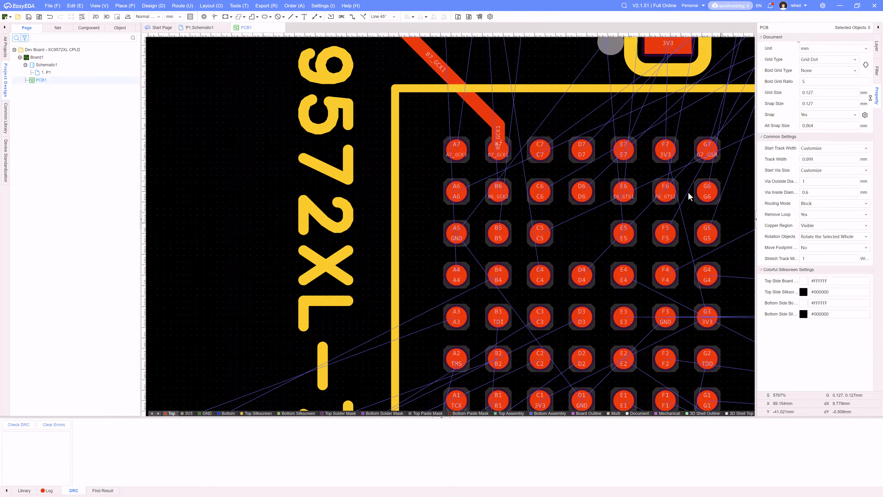
- Route the B6_GCK2 net on the top layer from BGA pad B6 up between the header pins to the GCK2 header pin
scroll(502, 205, "up", 2)
key("w")
left_click(498, 188)
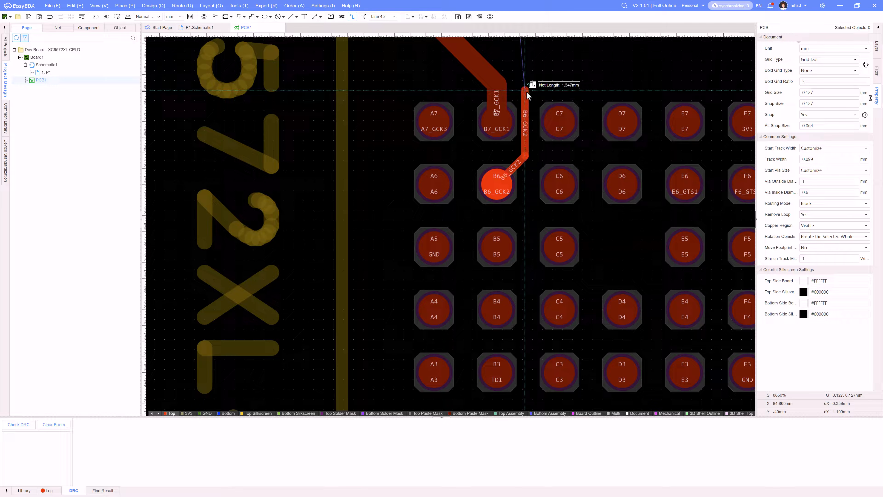
scroll(530, 70, "down", 4)
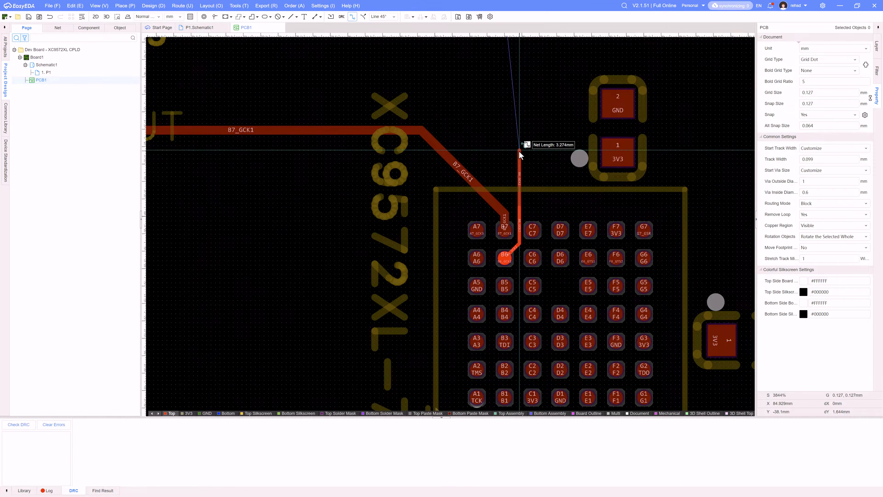
right_click_drag(519, 150, 519, 211)
scroll(519, 211, "down", 2)
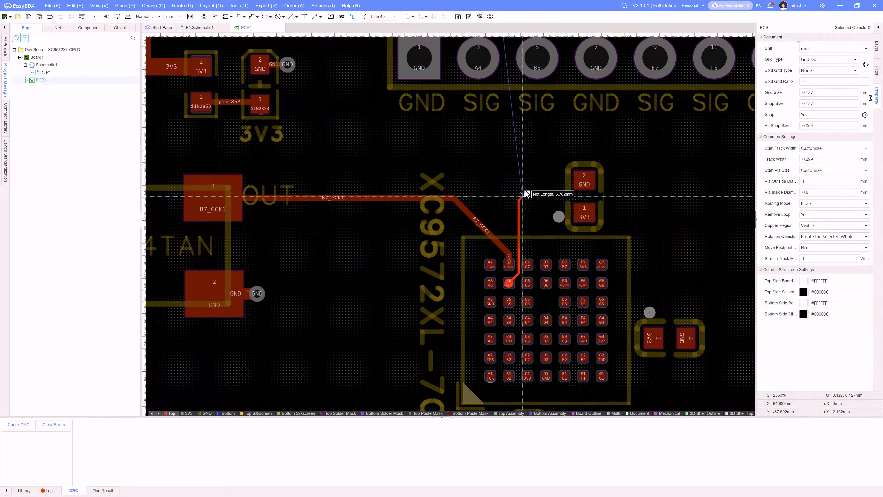
right_click_drag(522, 152, 510, 296)
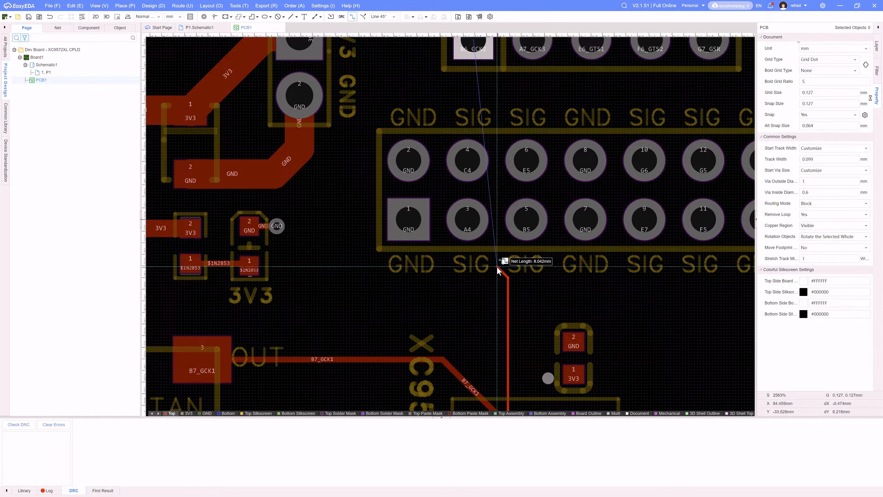
right_click_drag(508, 260, 510, 336)
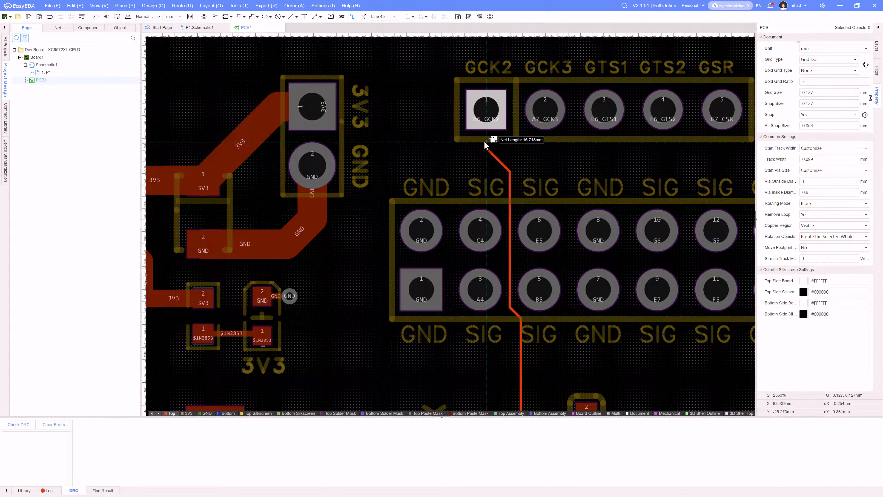
left_click(486, 109)
key("Escape")
- Shift the diagonal segment of the B6_GCK2 track slightly closer to the GCK2 header pin
scroll(518, 261, "down", 3)
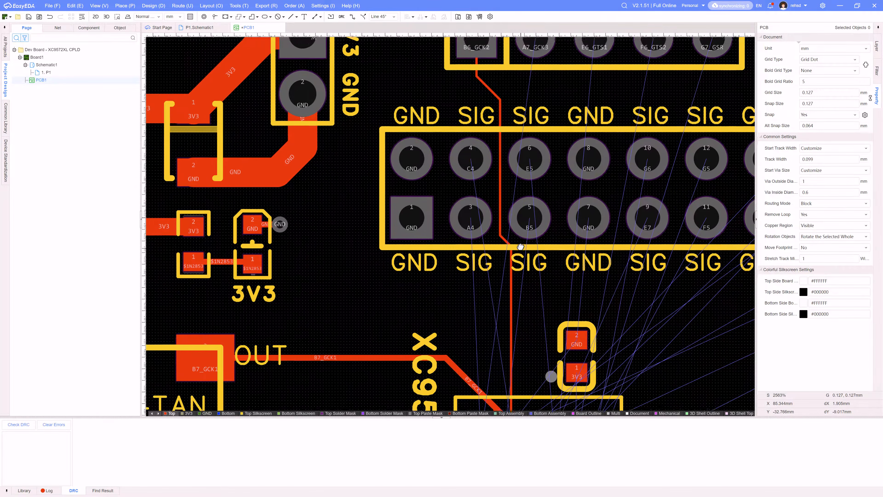
scroll(494, 315, "up", 1)
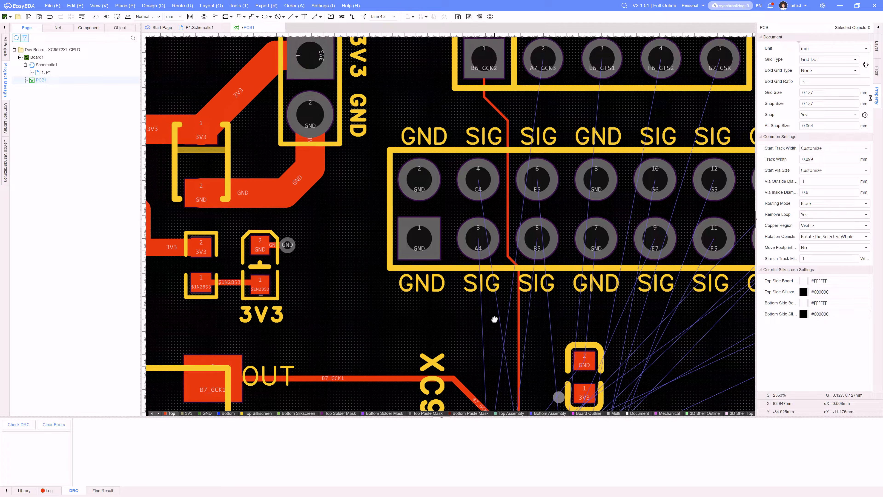
left_click(495, 112)
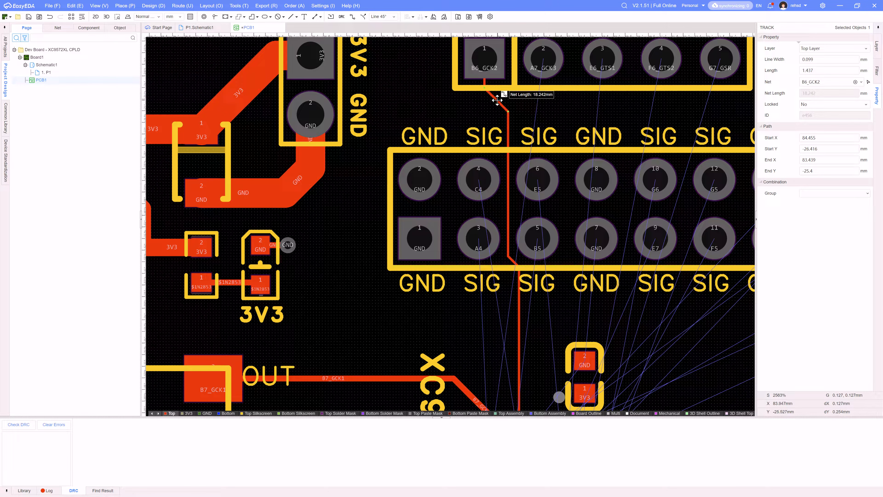
left_click(545, 215)
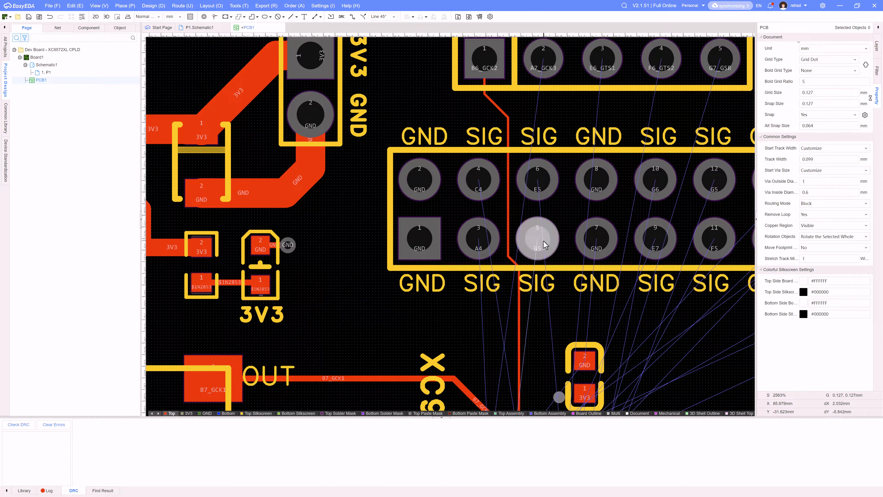
- Route the C7 net with a 0.100 mm track from BGA pad C7 to pin 6 of the board's upper-right vertical header
scroll(535, 240, "down", 3)
scroll(516, 264, "up", 5)
scroll(486, 250, "down", 2)
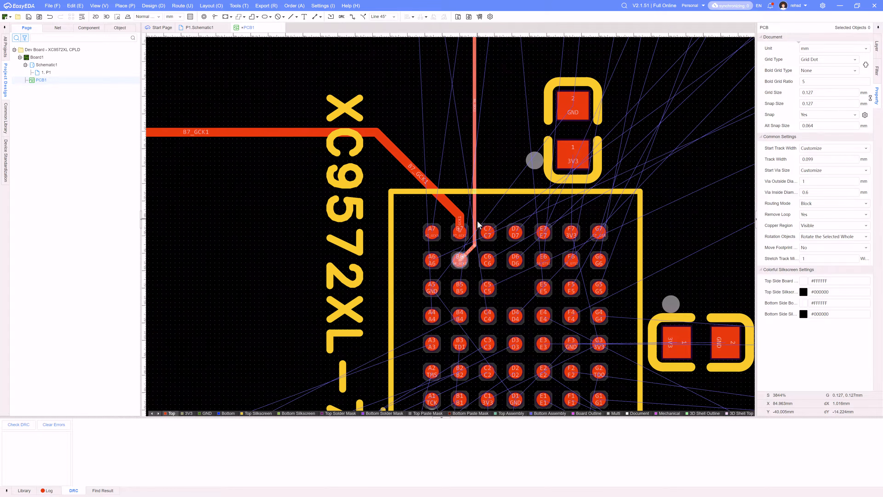
scroll(492, 257, "up", 3)
key("w")
left_click(493, 236)
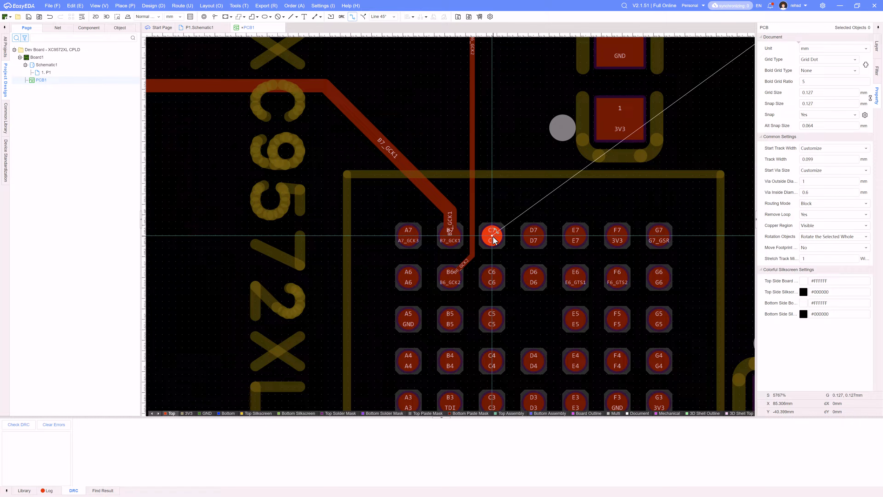
key("shift+w")
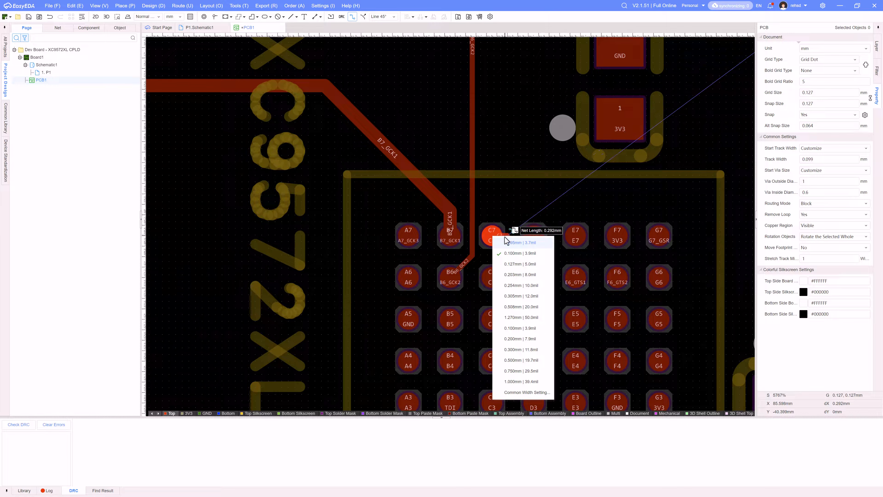
left_click(501, 253)
scroll(486, 247, "down", 5)
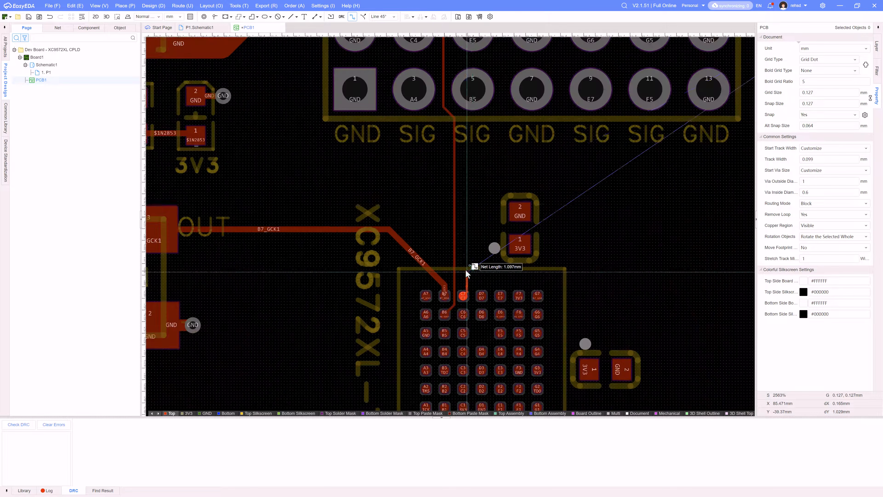
scroll(450, 256, "up", 3)
scroll(440, 247, "down", 3)
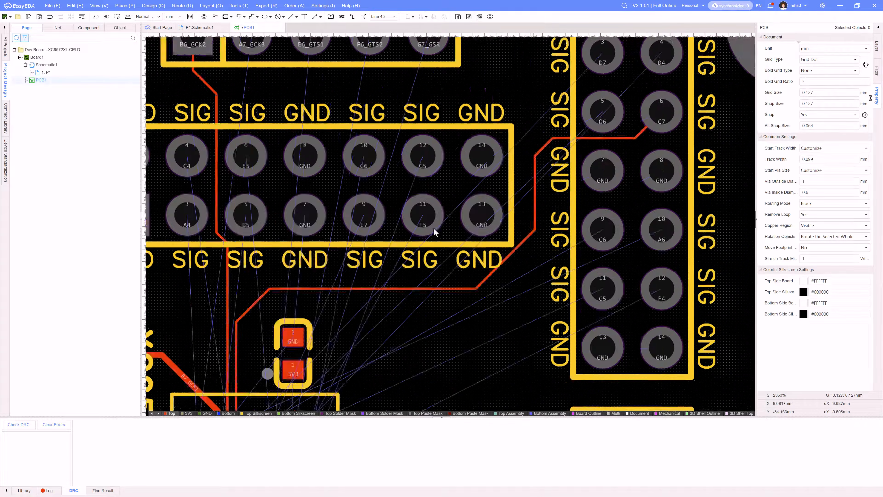
- Route the D7 net from BGA pad D7 alongside the C7 track and around pin 6 of the upper-right header
key("w")
left_click(376, 244)
right_click_drag(378, 200, 362, 291)
right_click_drag(379, 178, 313, 298)
scroll(349, 232, "down", 1)
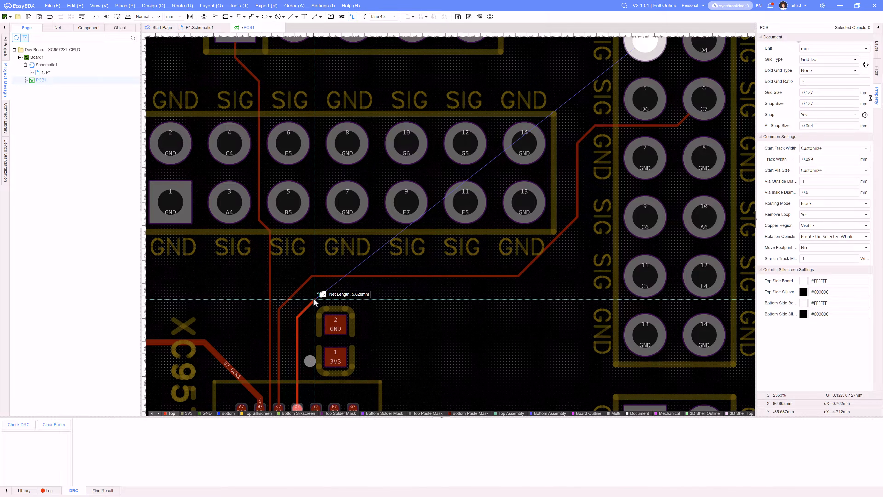
scroll(314, 297, "down", 1)
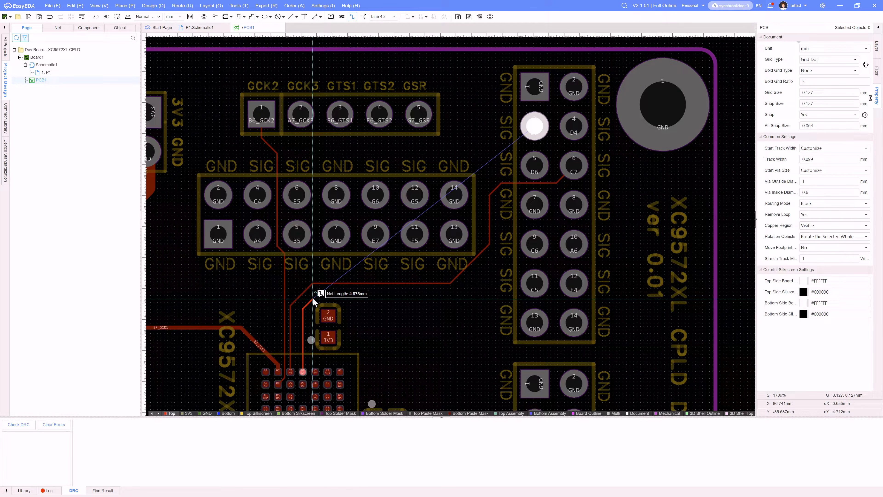
right_click_drag(314, 301, 316, 279)
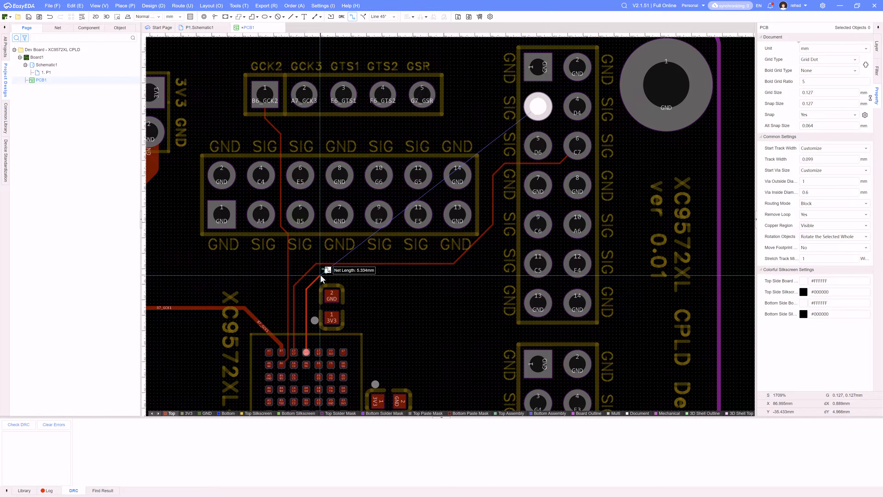
left_click(320, 278)
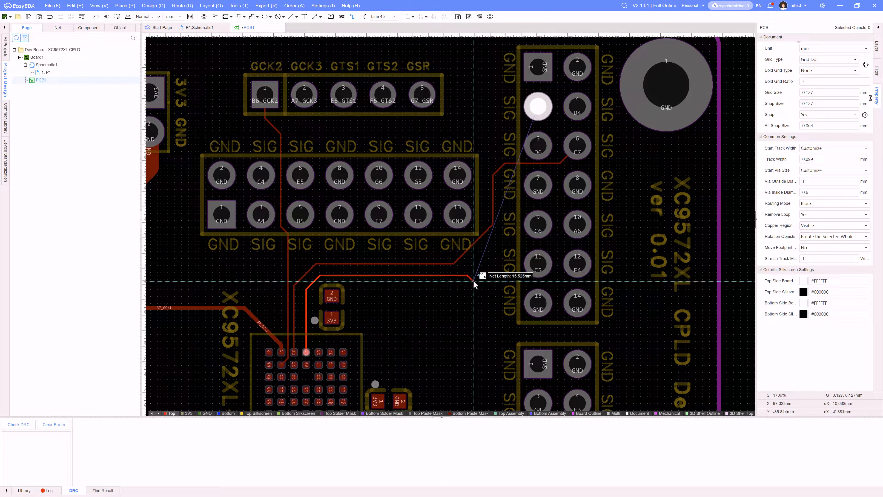
right_click_drag(475, 281, 494, 240)
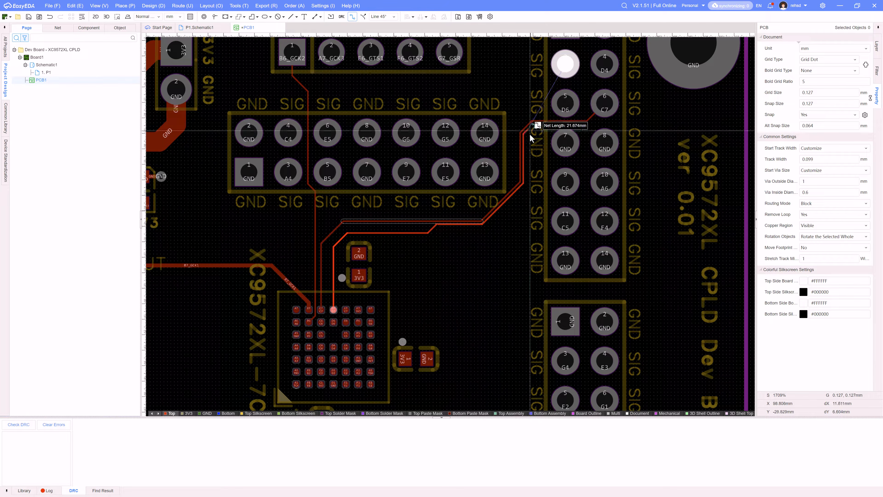
right_click_drag(532, 175, 480, 265)
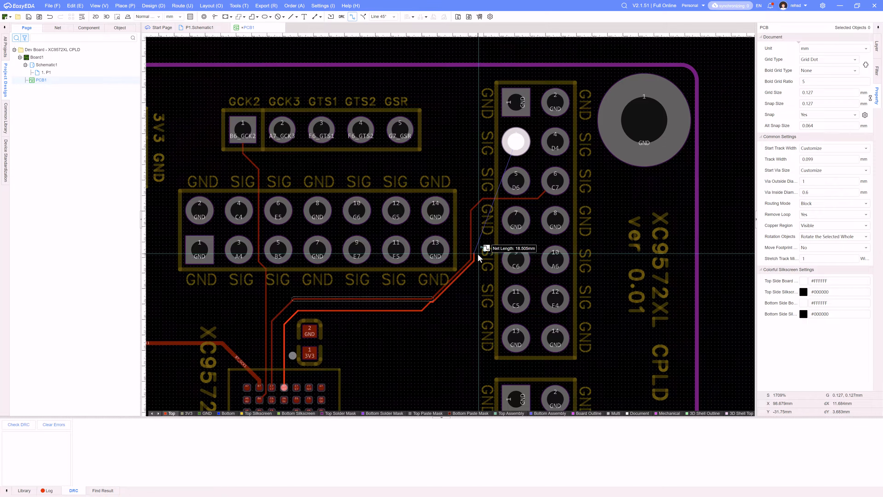
scroll(480, 252, "up", 2)
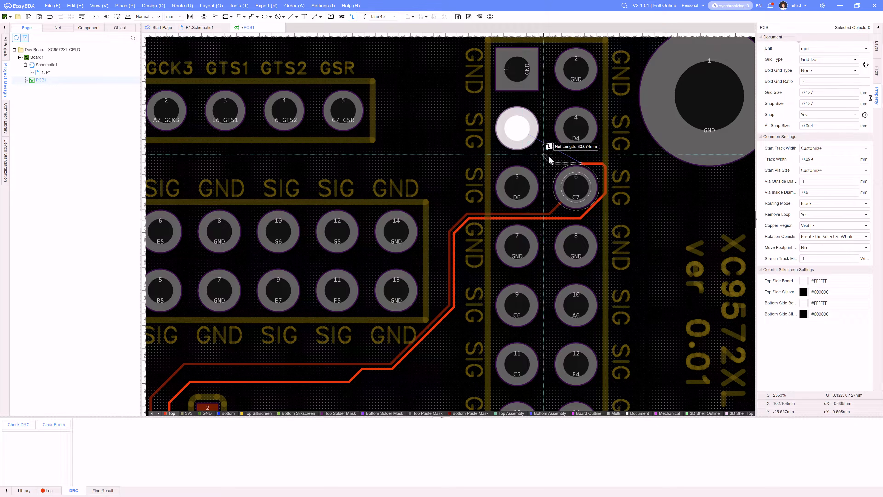
right_click(593, 166)
right_click(593, 166)
- Move the D7 track segment above pin 6 slightly up and continue the track to pin 3 of the header
scroll(593, 165, "up", 1)
mouse_move(594, 162)
left_mouse_down()
mouse_move(599, 148)
mouse_move(593, 158)
left_mouse_up()
key("alt+w")
left_click(568, 154)
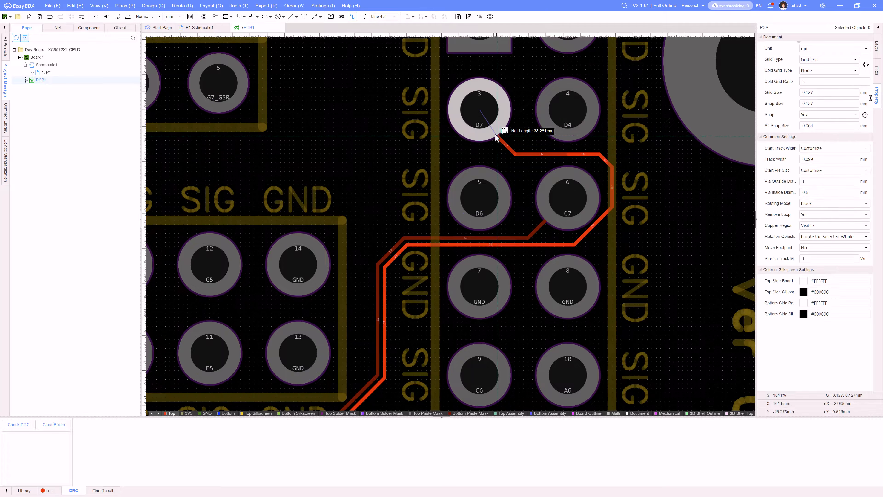
left_click(479, 110)
scroll(495, 192, "down", 2)
right_click_drag(484, 280, 483, 231)
right_click(483, 231)
- Shift the diagonal corner segments of the D7 track closer to pin 6 (C7) of the header
scroll(545, 168, "up", 2)
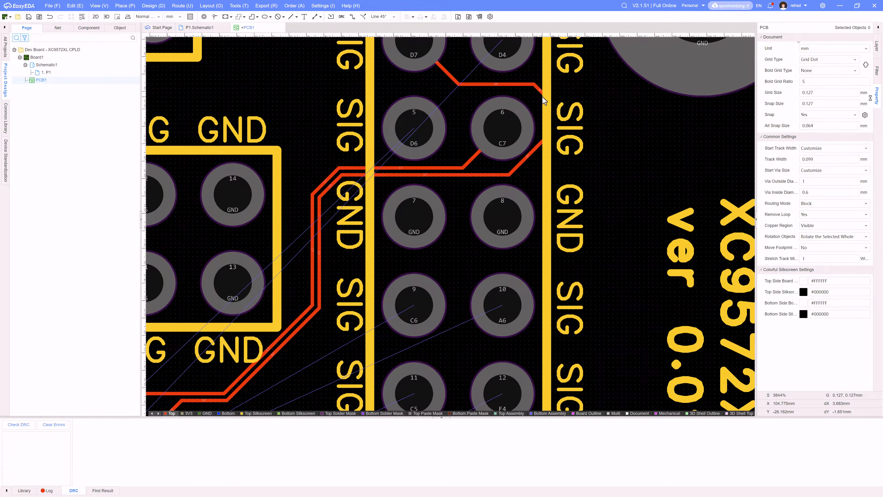
left_click_drag(543, 99, 533, 112)
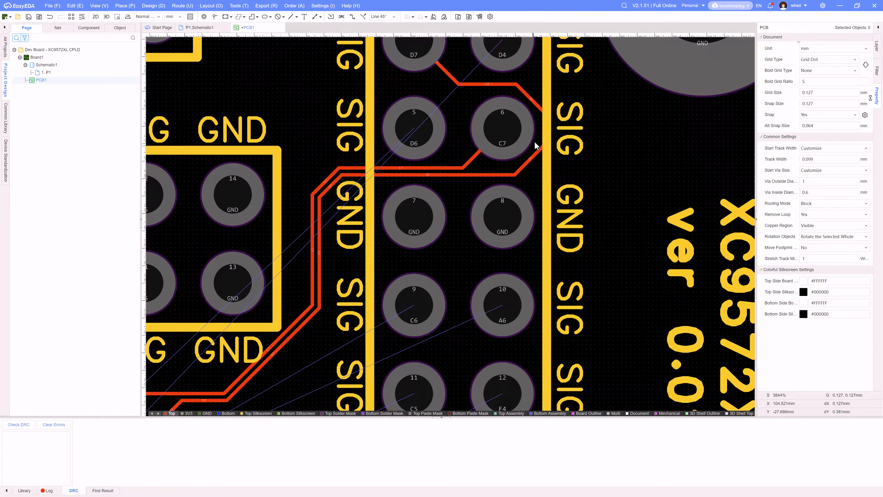
left_click(543, 130)
key("Escape")
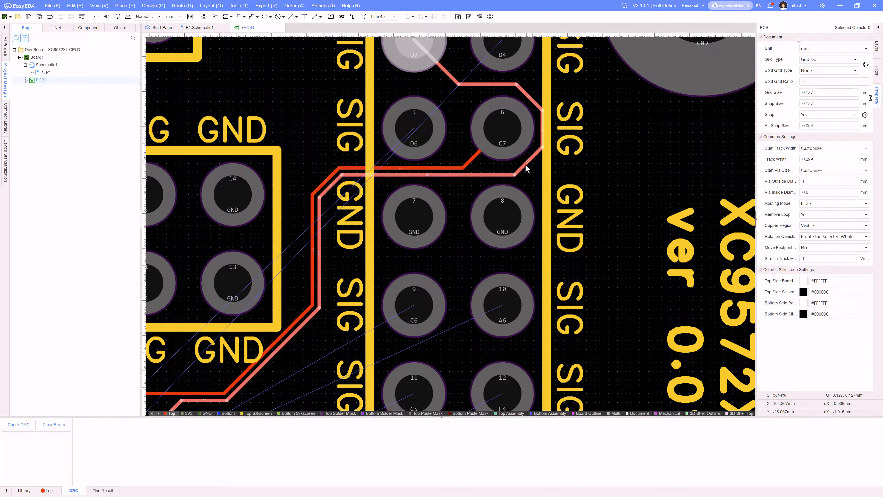
scroll(504, 176, "down", 4)
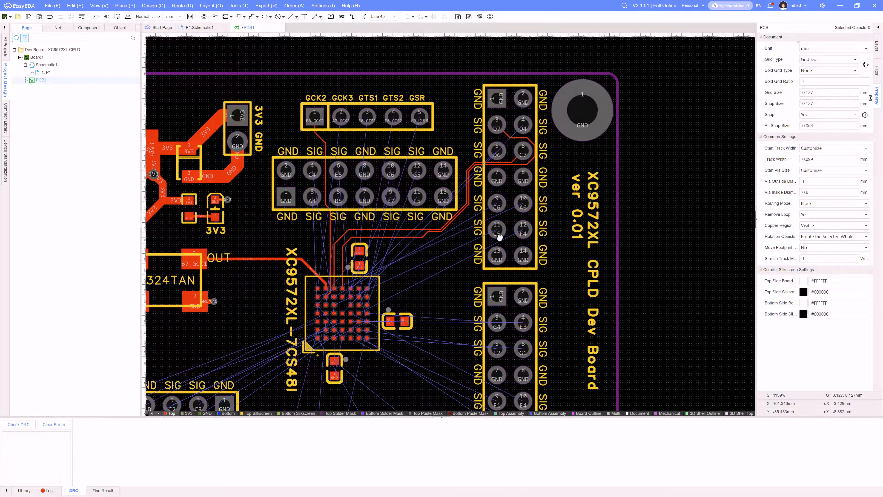
- Move the diagonal jog of the D7 track toward the BGA so its horizontal run sits directly alongside the C7 track
scroll(431, 237, "up", 4)
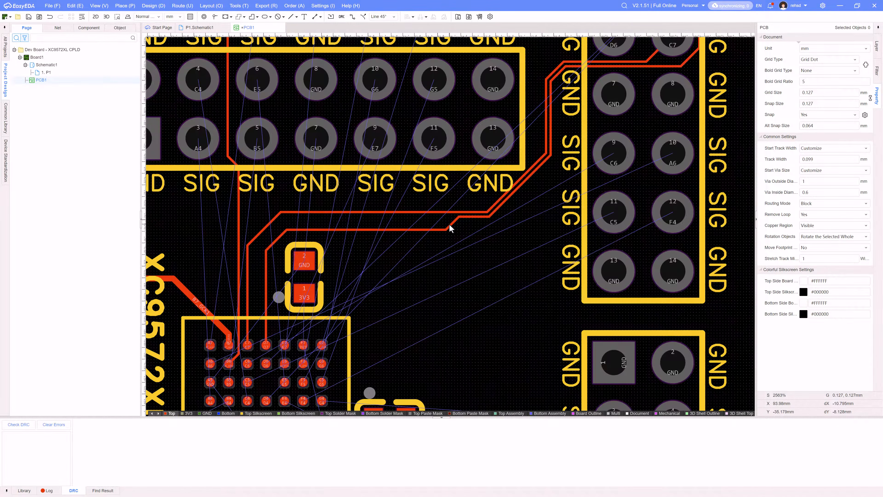
left_click(450, 225)
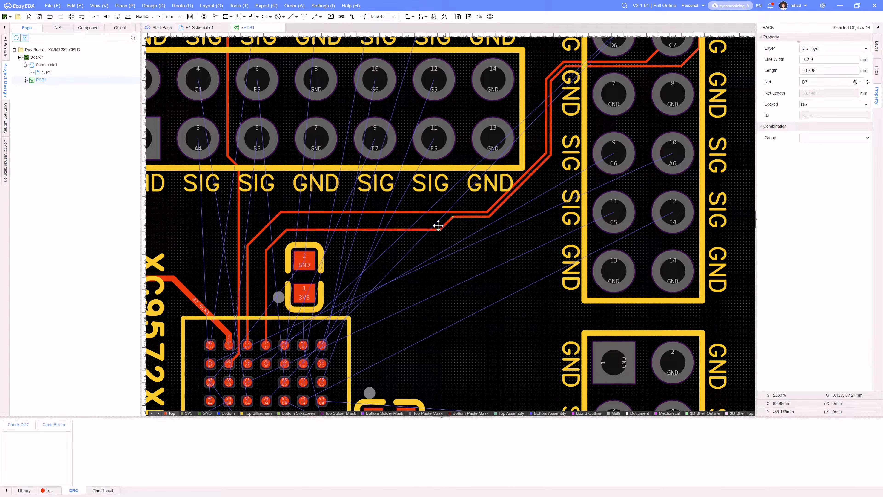
left_click_drag(449, 225, 305, 228)
scroll(416, 283, "down", 3)
scroll(418, 285, "up", 2)
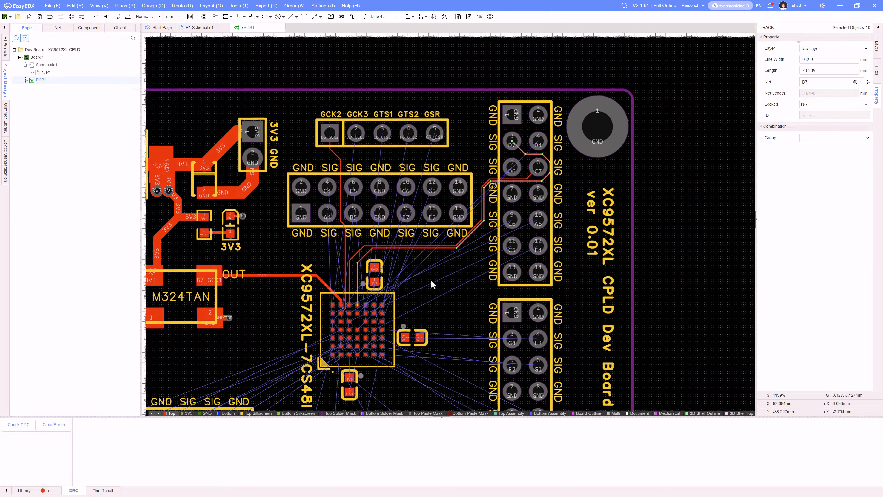
- Route the E7 net from BGA pad E7 up past the adjacent 3V3/GND capacitor and horizontally above it, below the D7 track
scroll(388, 287, "up", 2)
key("w")
left_click(368, 304)
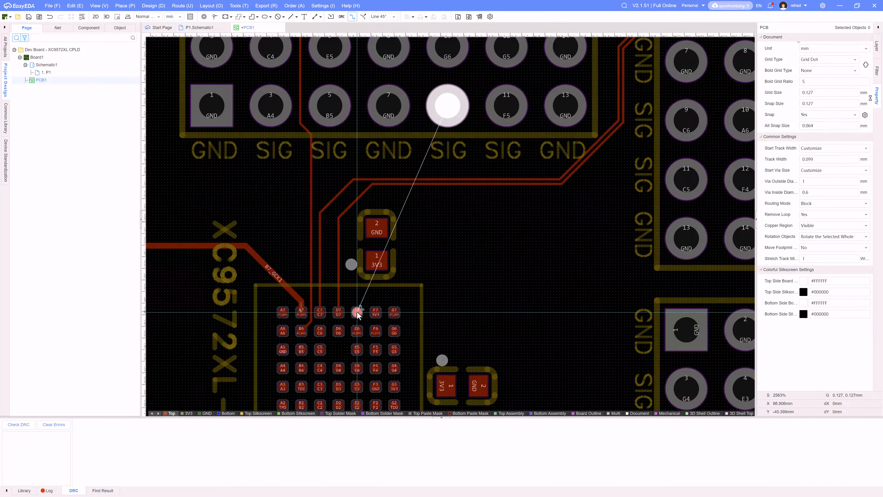
left_click(357, 311)
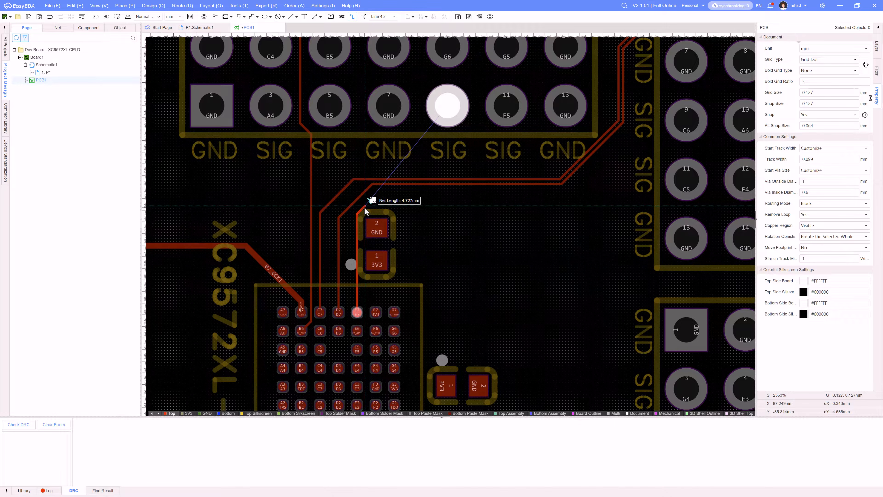
right_click_drag(364, 206, 336, 232)
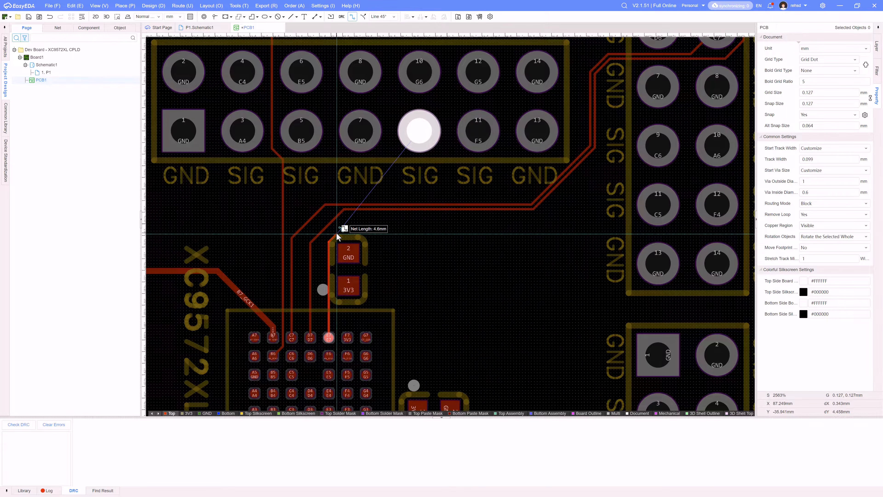
left_click(338, 230)
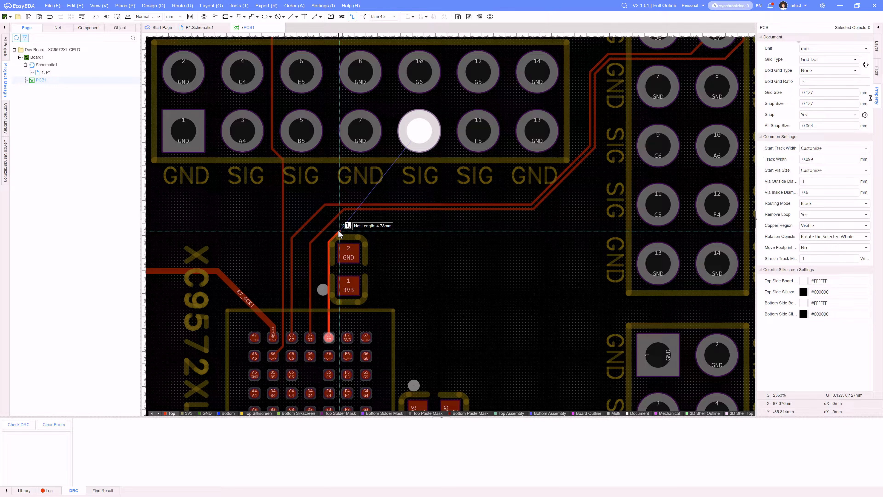
right_click(339, 231)
scroll(345, 236, "up", 2)
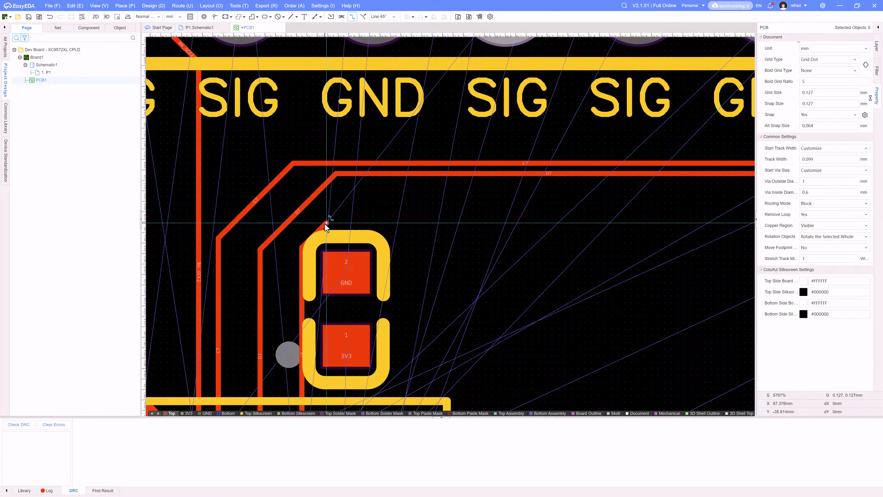
left_click(325, 224)
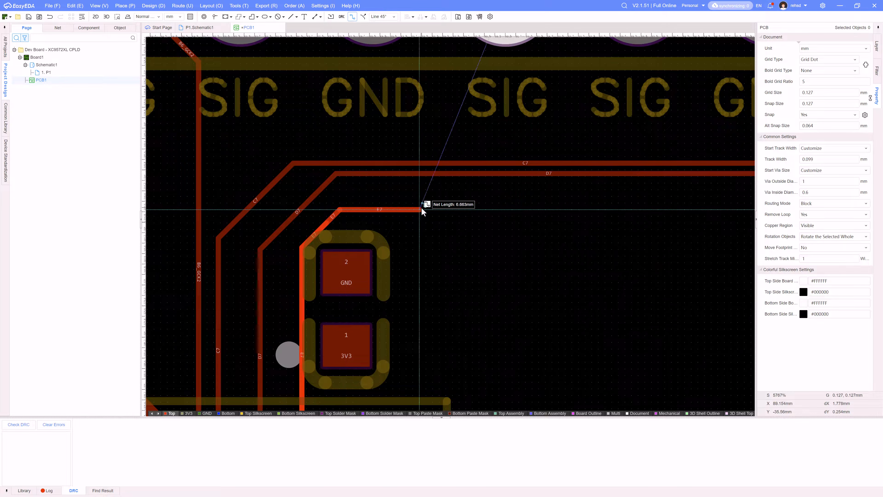
left_click(421, 209)
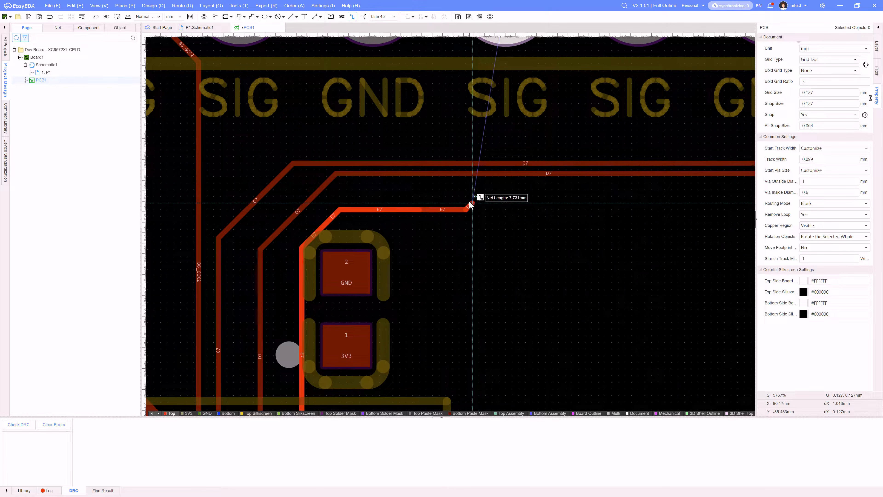
- Try to continue the E7 track on the bottom layer through a via at its open end
key("b")
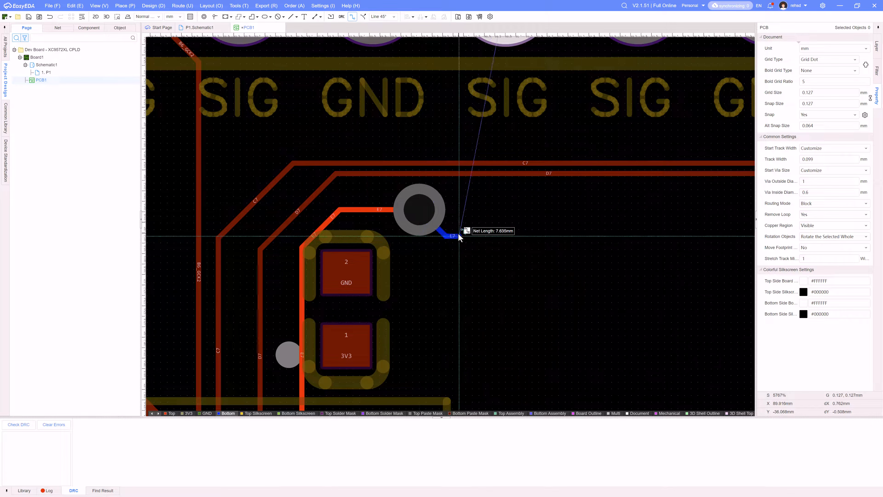
key("Escape")
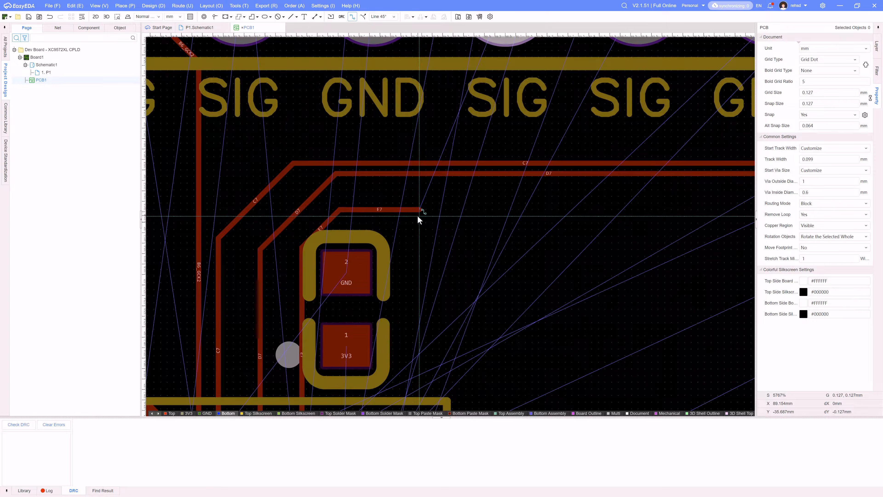
left_click(419, 209)
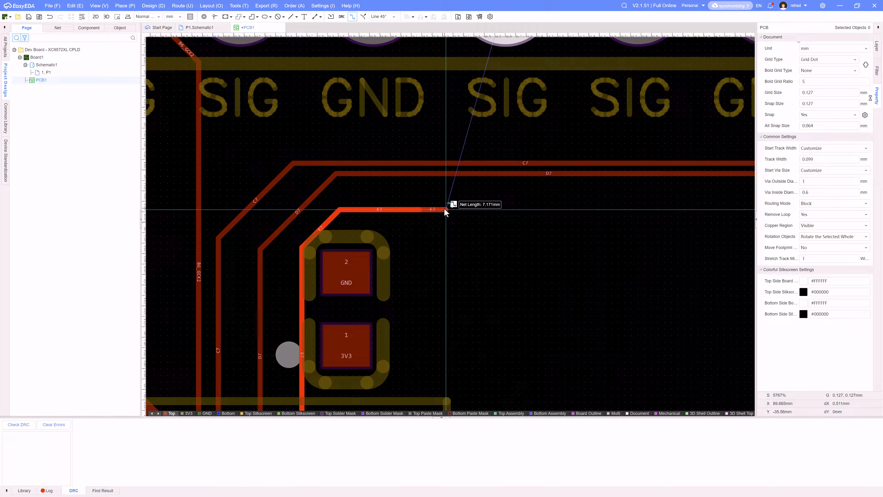
key("b")
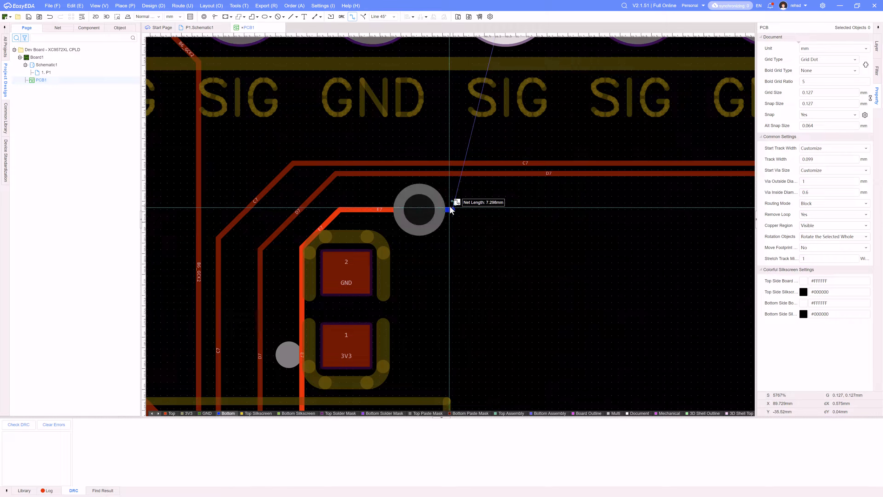
right_click_drag(472, 213, 408, 279)
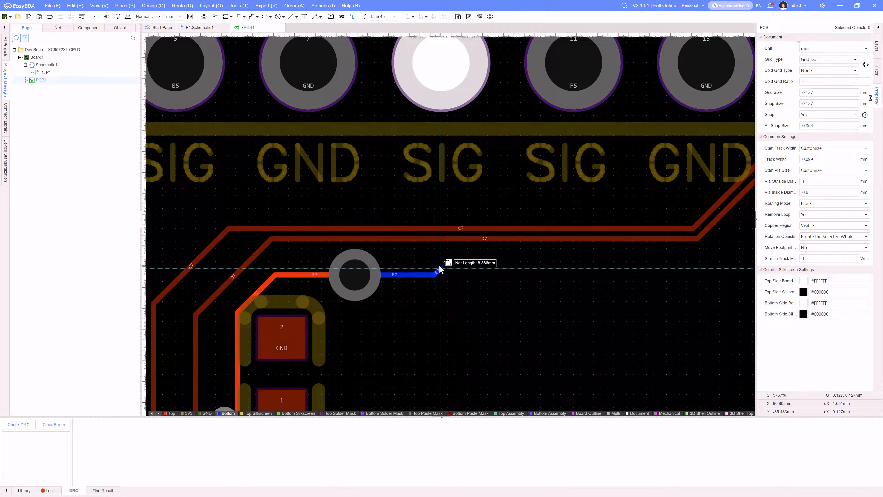
right_click(439, 265)
right_click_drag(409, 277, 465, 221)
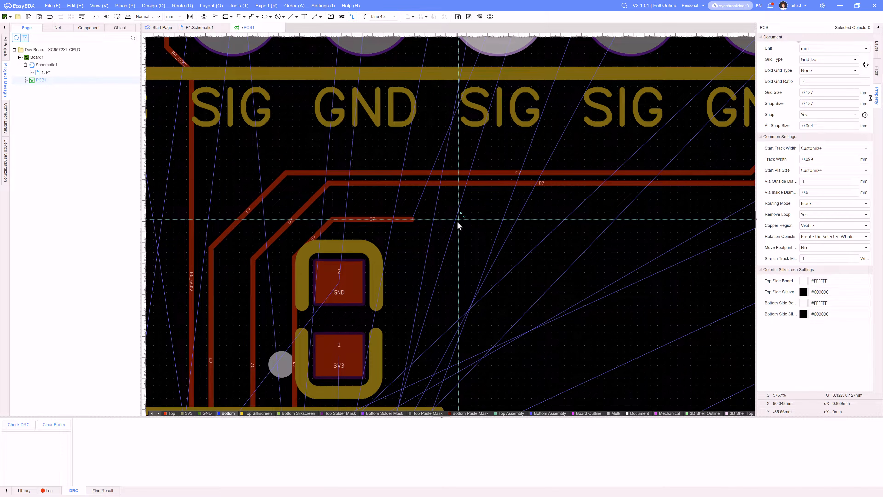
- Try the 0.254/0.508 mm via size for moving the E7 track to the bottom layer
right_click(458, 222)
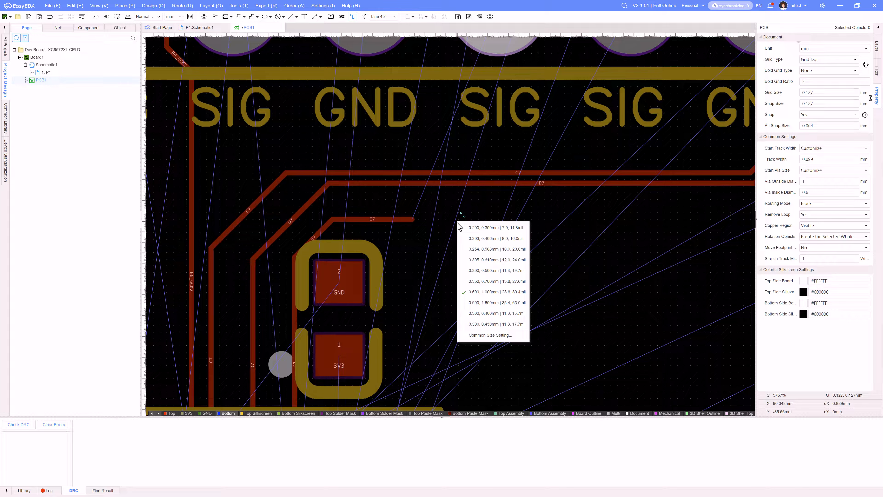
left_click(463, 248)
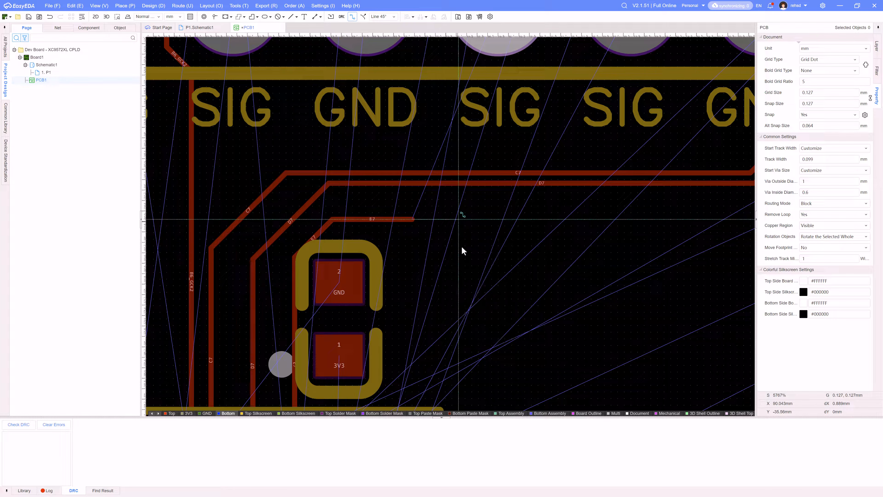
left_click(412, 219)
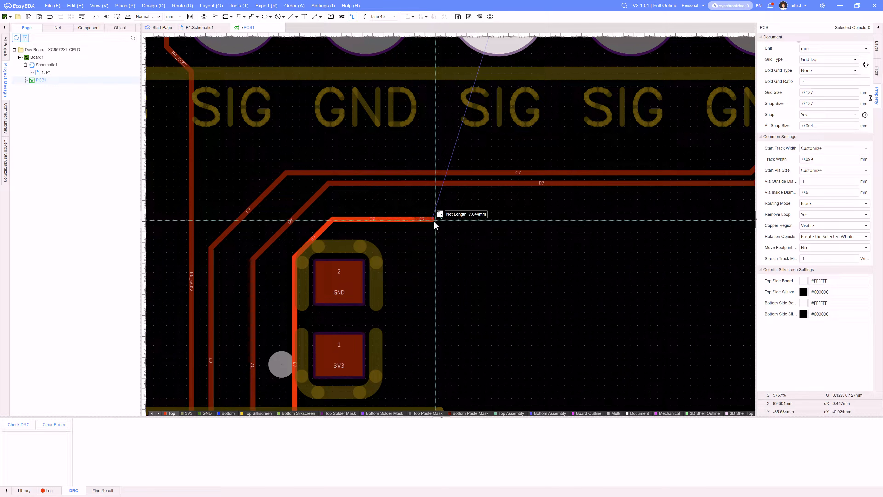
key("b")
key("Escape")
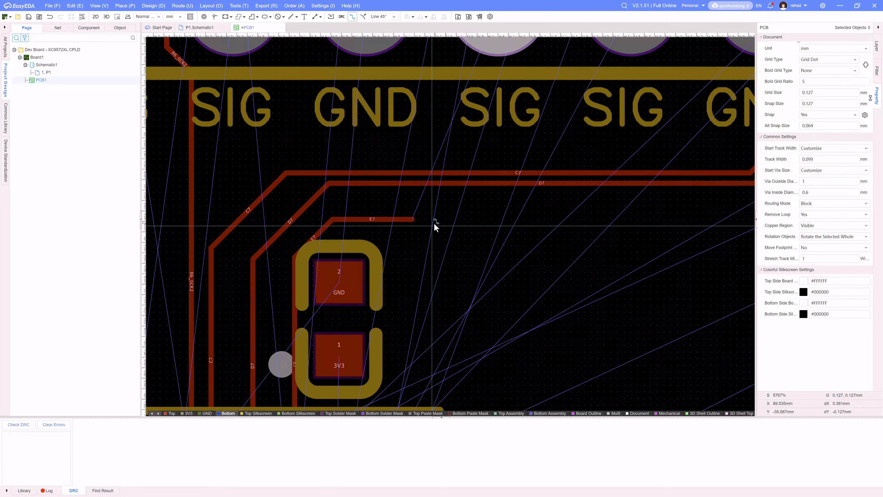
left_click(434, 224)
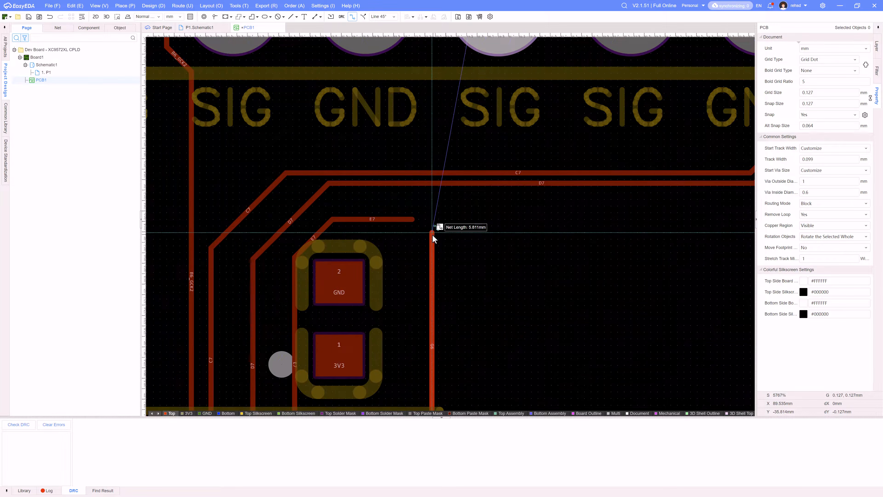
key("Escape")
key("Escape")
key("v")
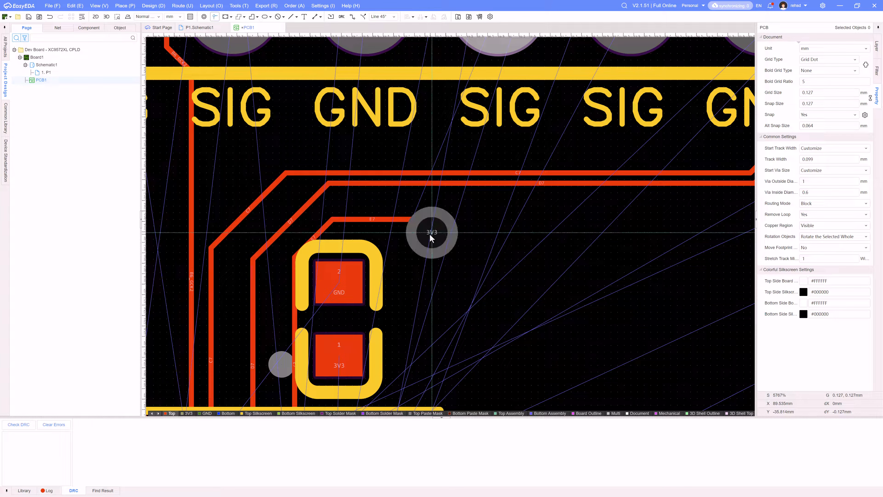
key("shift+v")
left_click(446, 264)
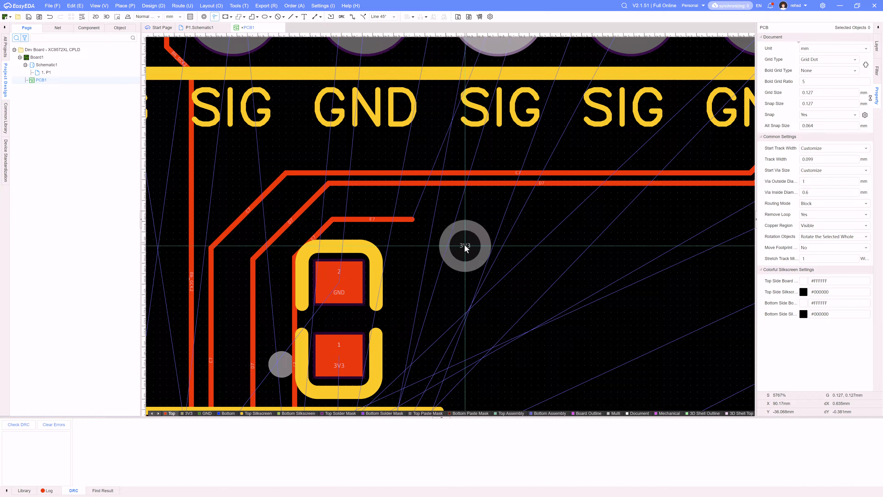
key("Escape")
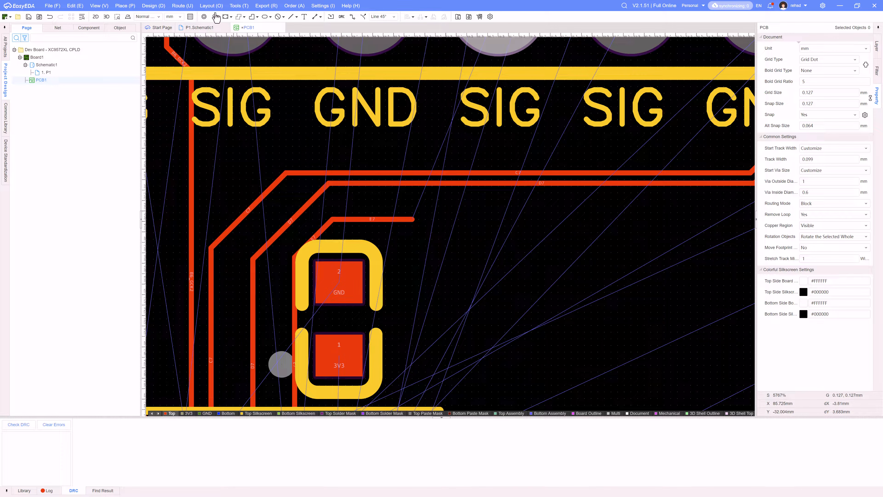
- Set the minimum via outer diameter in the viaSize design rule to 0.4 mm and apply the rules
left_click(154, 5)
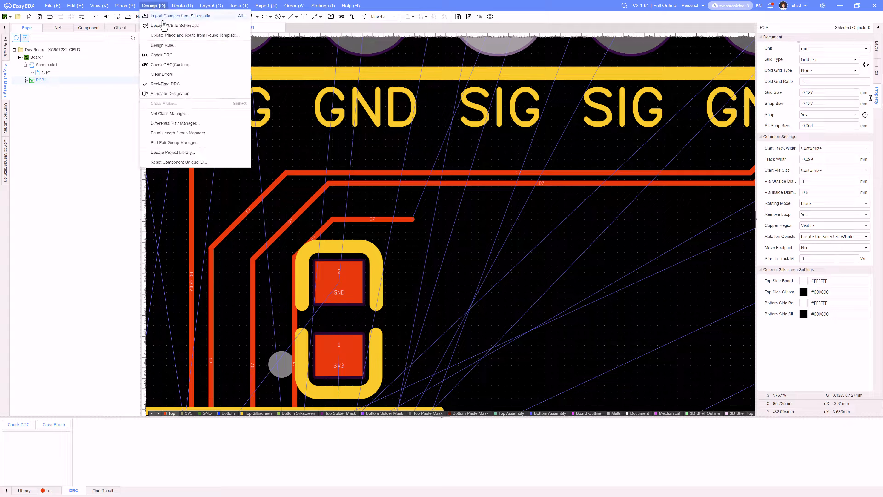
left_click(172, 49)
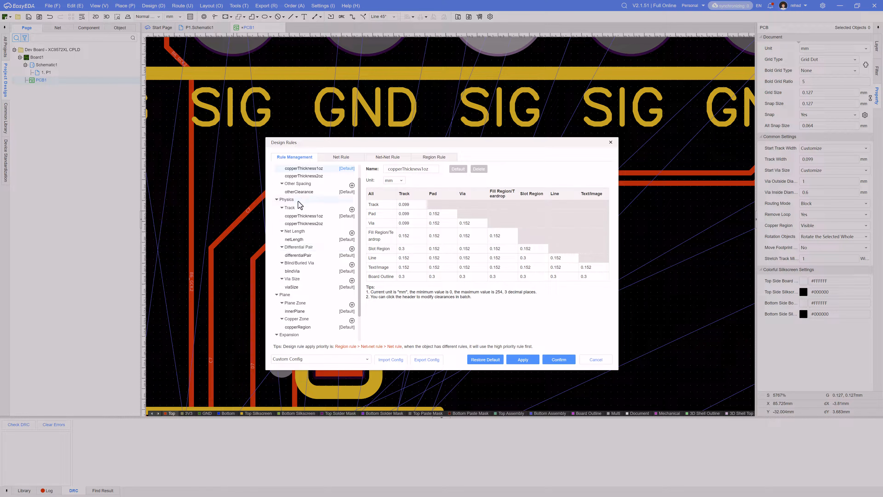
left_click(297, 288)
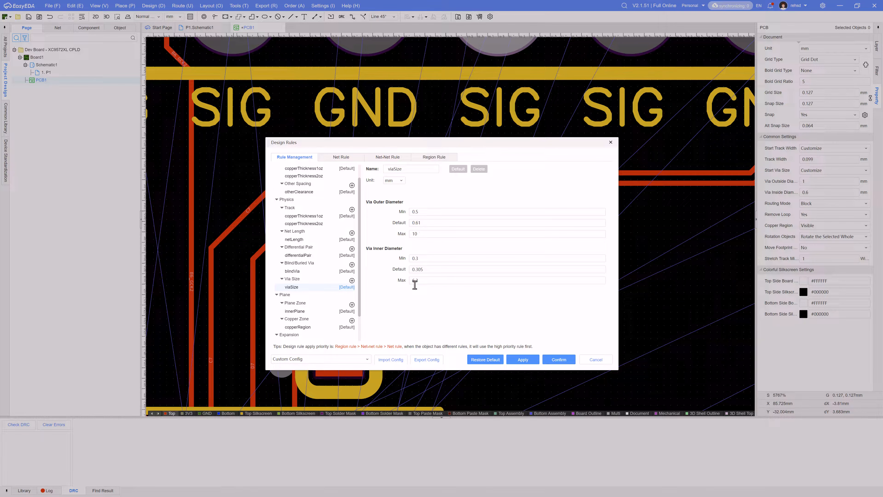
left_click(422, 211)
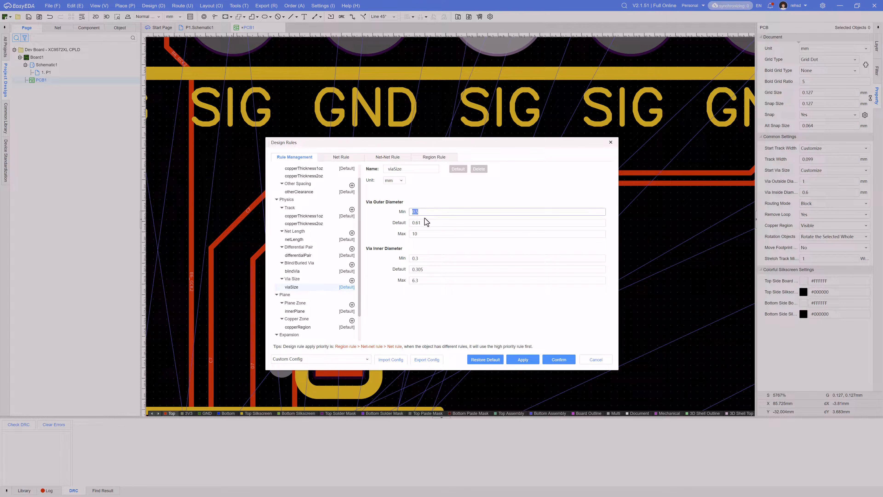
type("0.4")
key("Tab")
key("Tab")
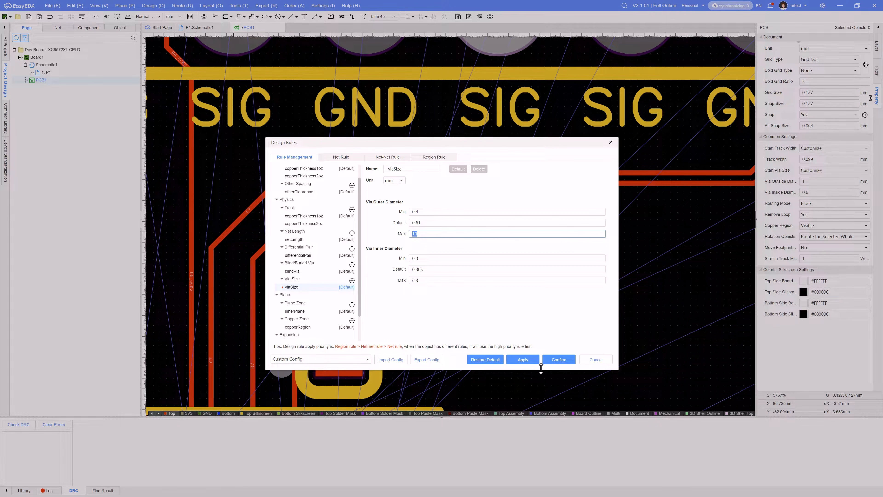
left_click(520, 361)
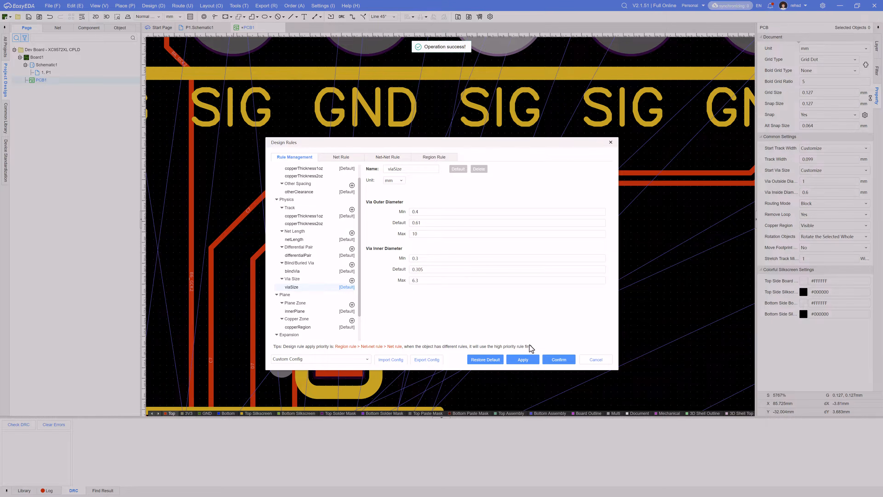
left_click(558, 360)
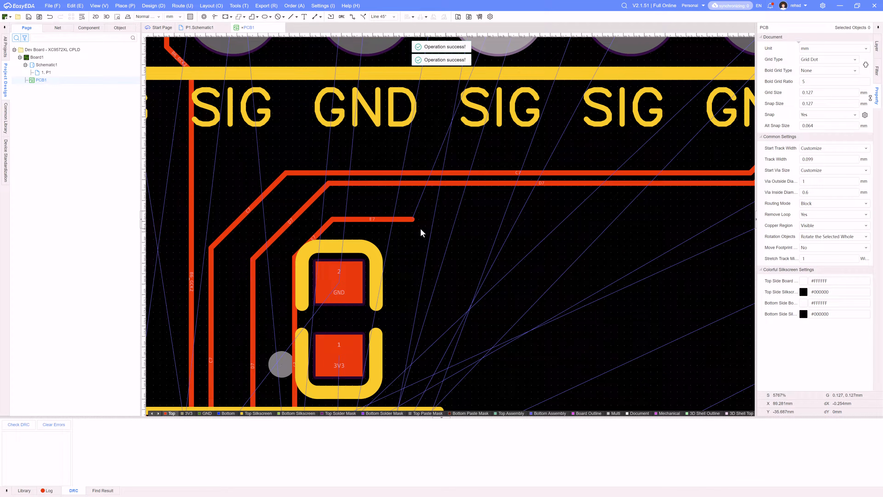
- Try again to place a via at the open end of the E7 track
key("w")
left_click(414, 221)
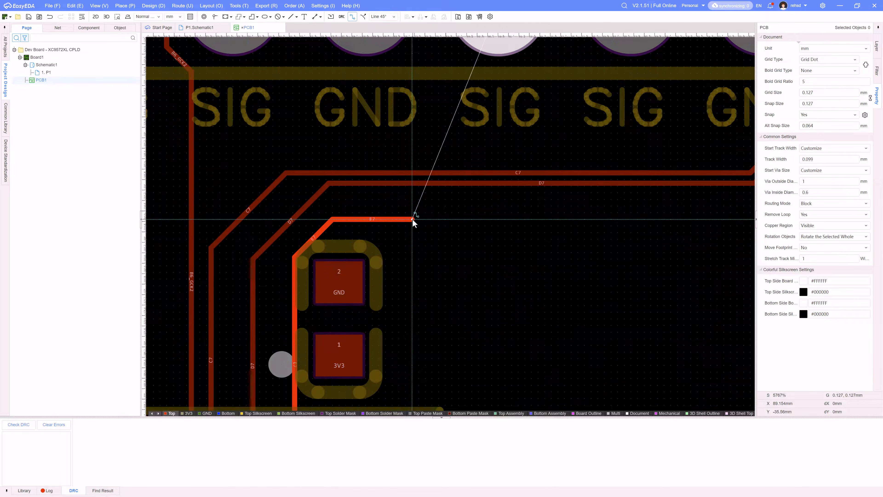
key("v")
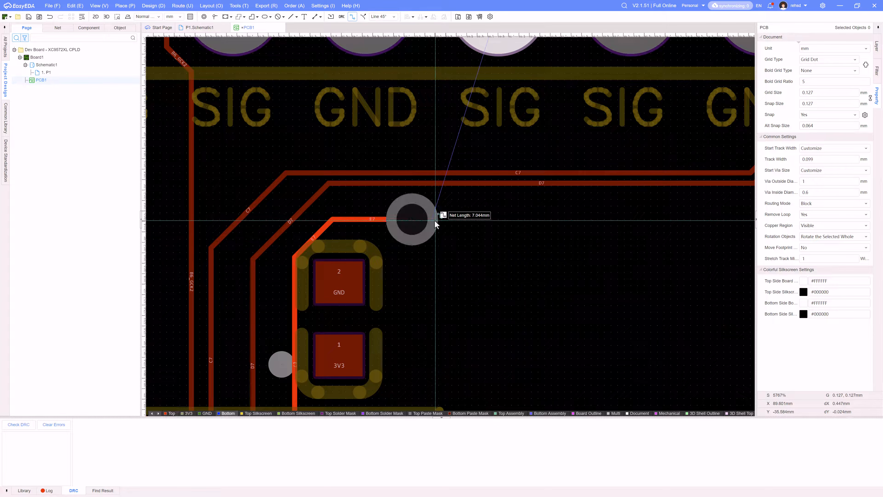
key("Escape")
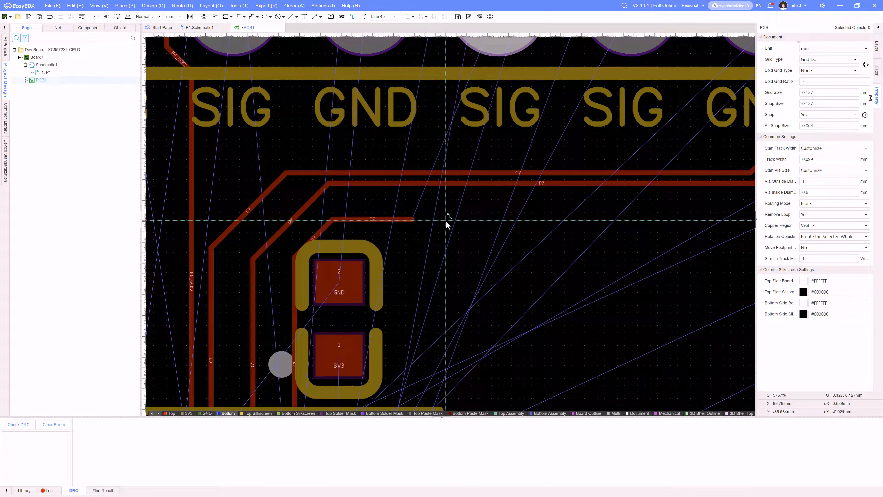
- Resume the E7 track on the top layer and select the 0.300/0.400 mm via size for it
key("t")
left_click(413, 220)
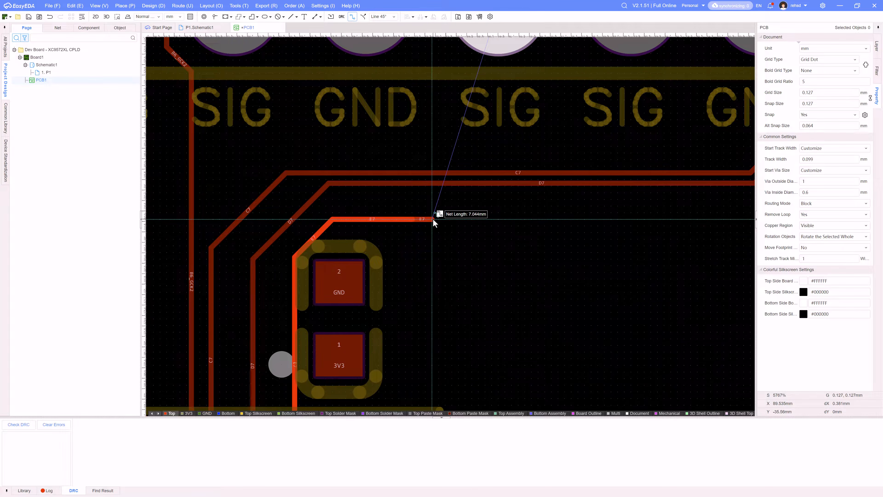
right_click(433, 220)
left_click(450, 251)
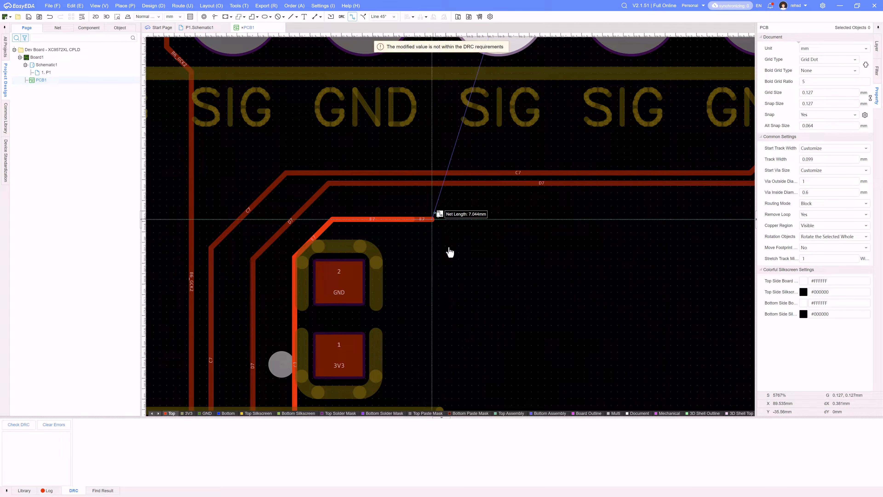
right_click(445, 239)
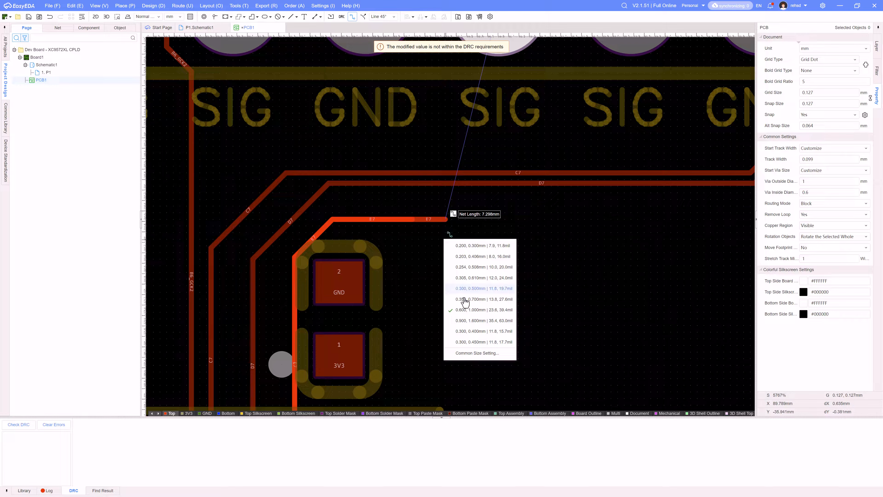
left_click(473, 342)
right_click(473, 341)
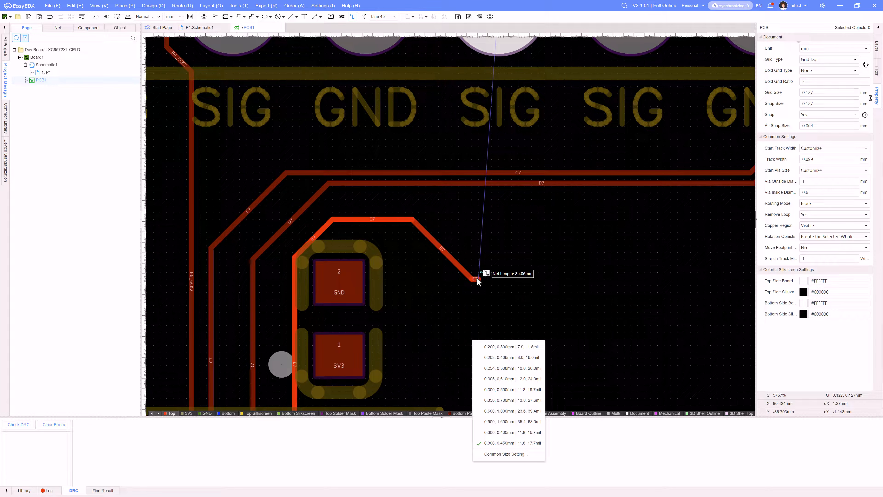
left_click(500, 433)
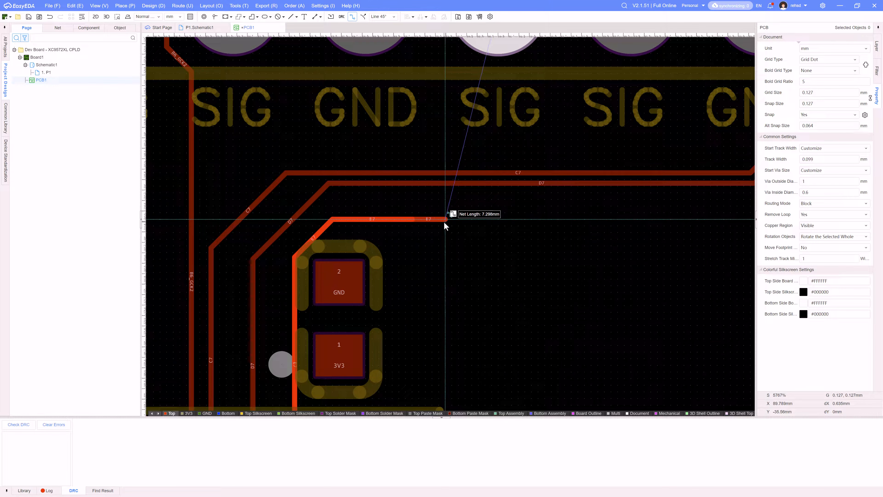
- Try routing E7 through a 0.4 mm via and along the bottom layer to header pin 9, and undo it
key("b")
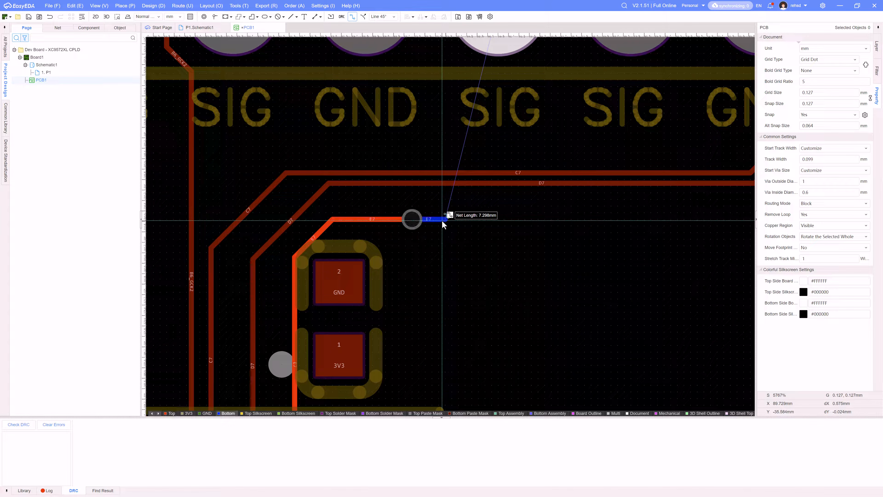
right_click_drag(428, 238, 364, 307)
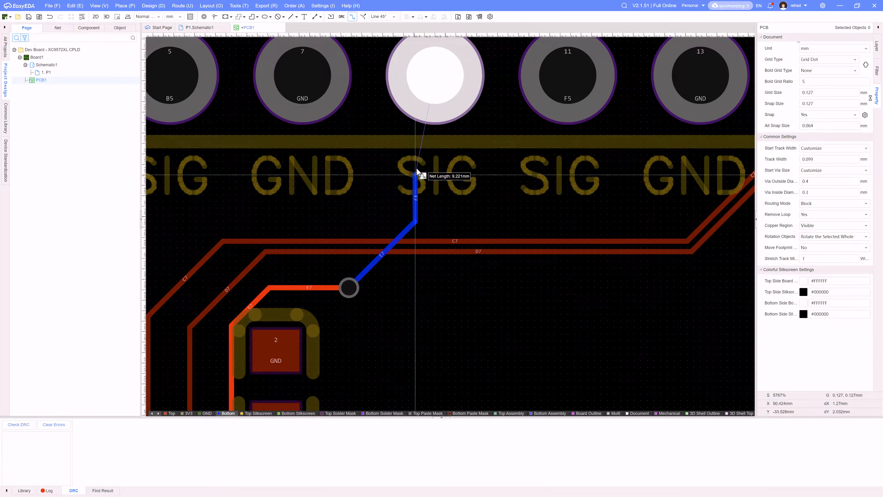
left_click(431, 89)
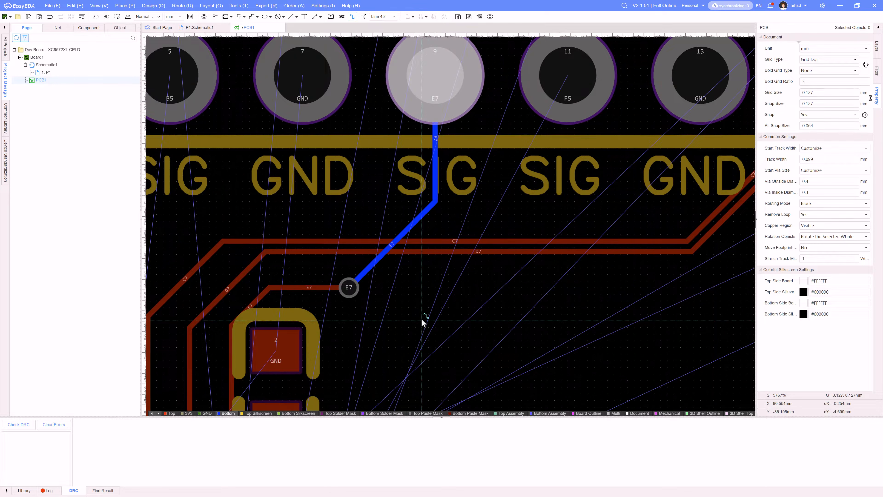
right_click_drag(421, 318, 456, 249)
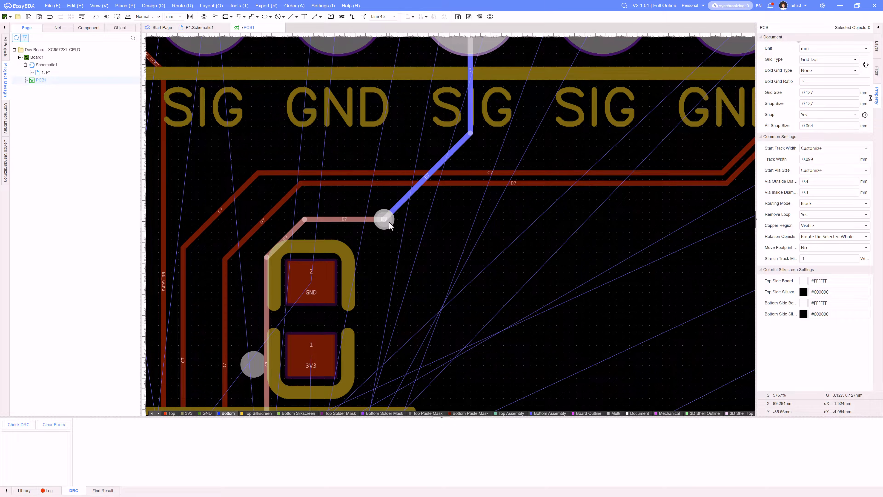
key("ctrl+z")
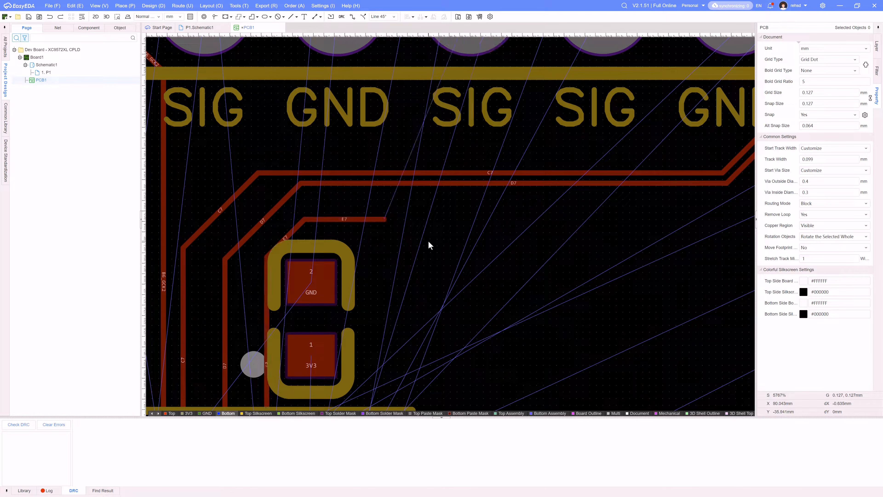
- Place a standalone via of size 0.300/0.450 mm on the open end of the E7 track
key("v")
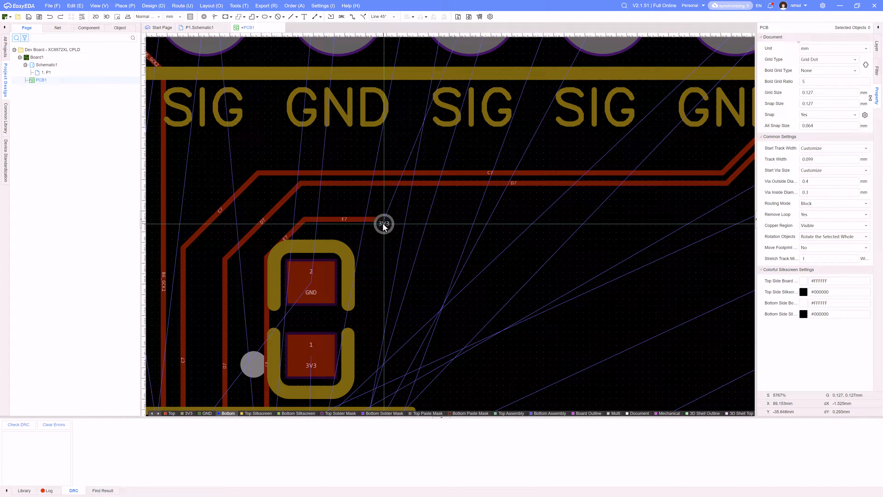
key("shift+v")
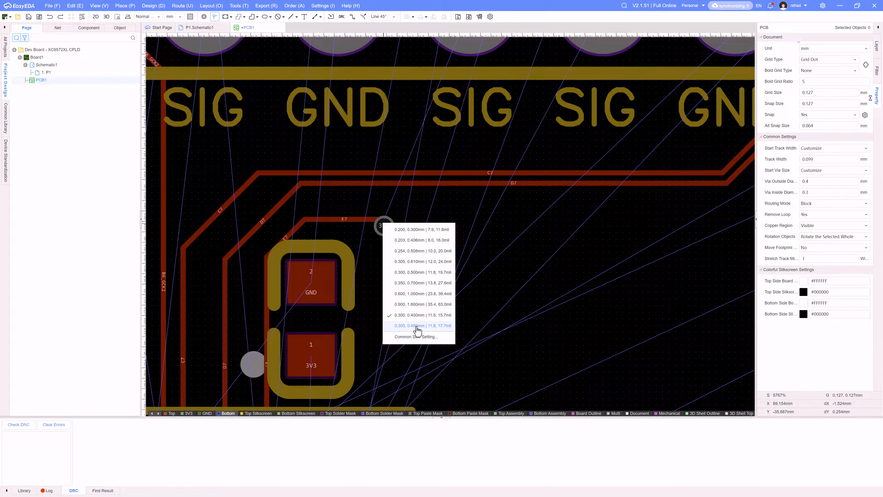
left_click(417, 326)
left_click(384, 219)
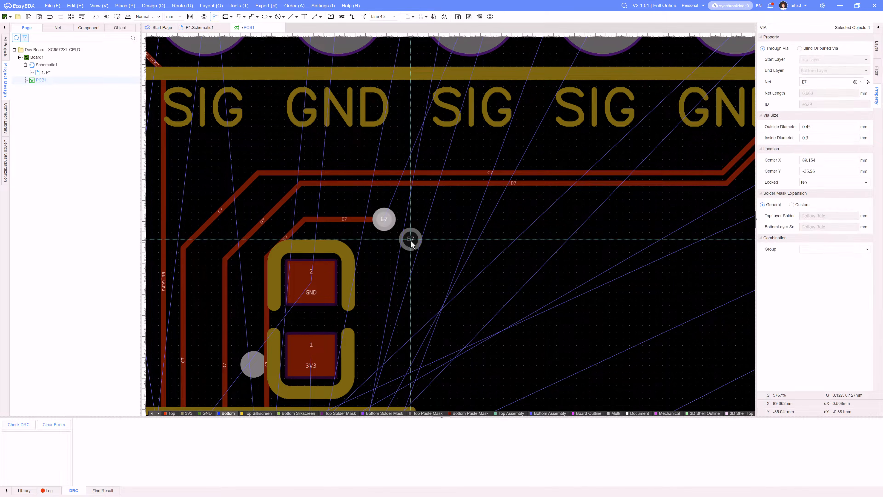
key("Escape")
- Route a bottom-layer track from the E7 via across the C7 and D7 tracks to header pin 9
right_click_drag(410, 240, 381, 306)
key("w")
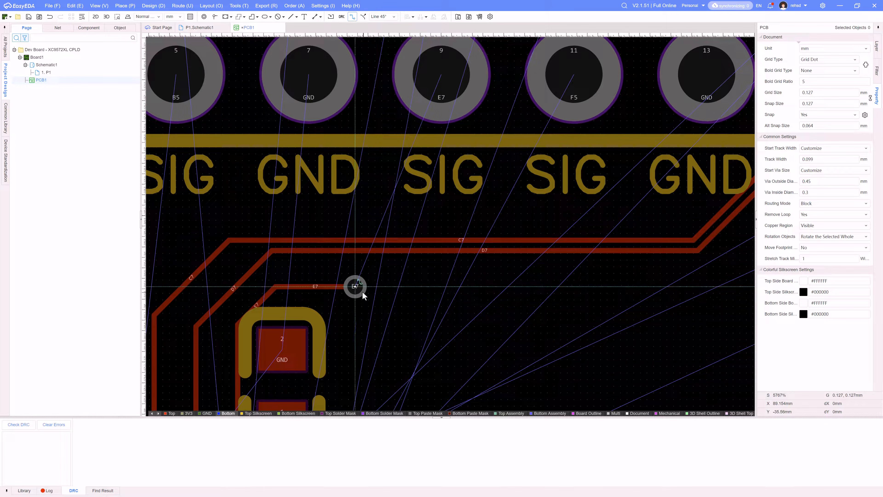
left_click(355, 286)
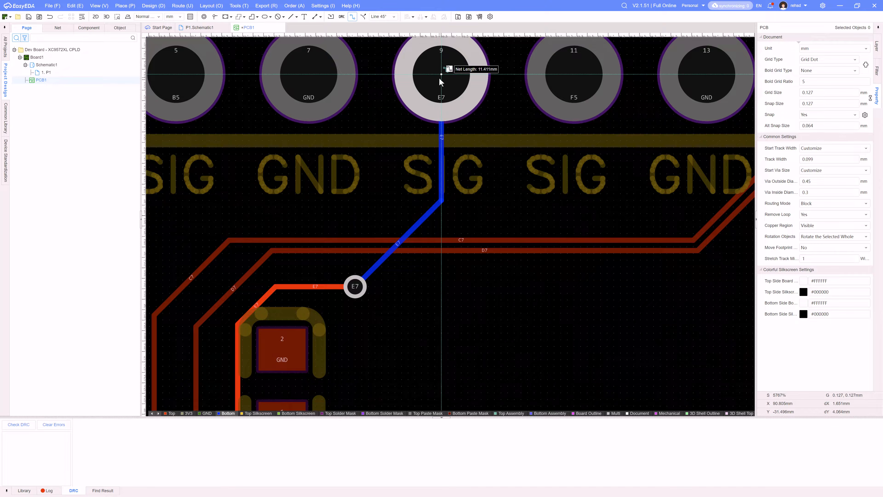
left_click(441, 118)
scroll(441, 120, "down", 7)
key("Escape")
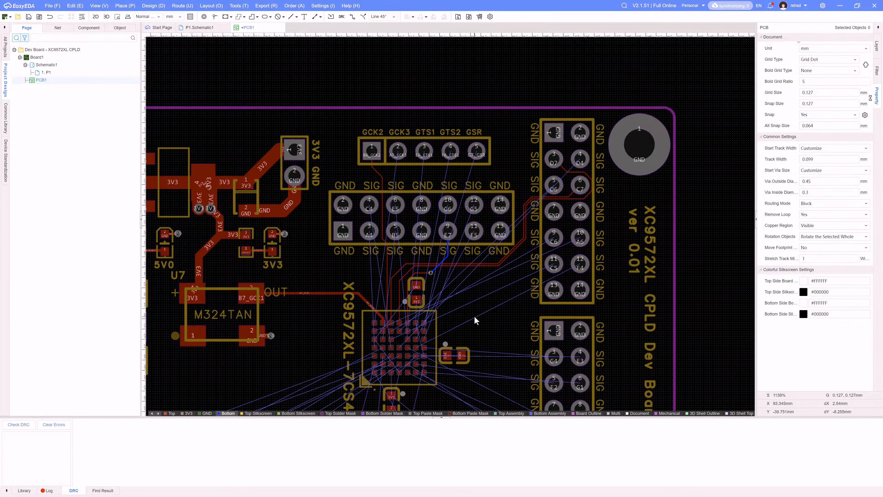
scroll(474, 316, "up", 7)
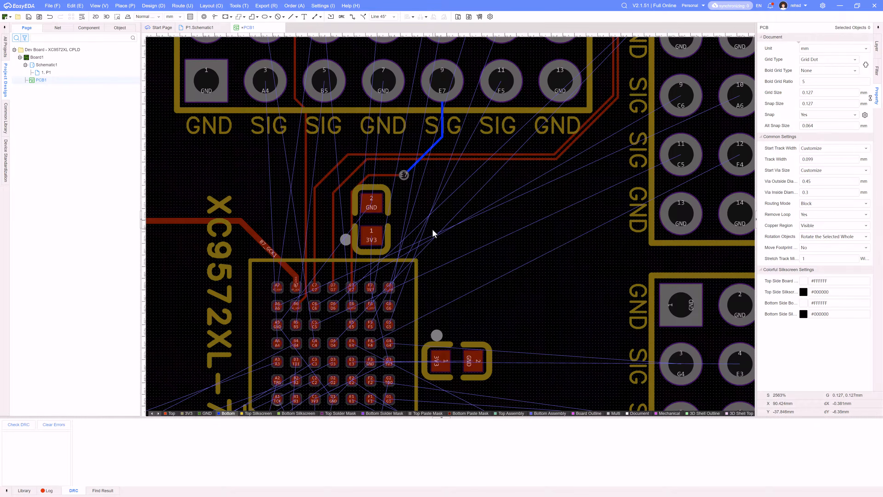
right_click_drag(432, 236, 595, 193)
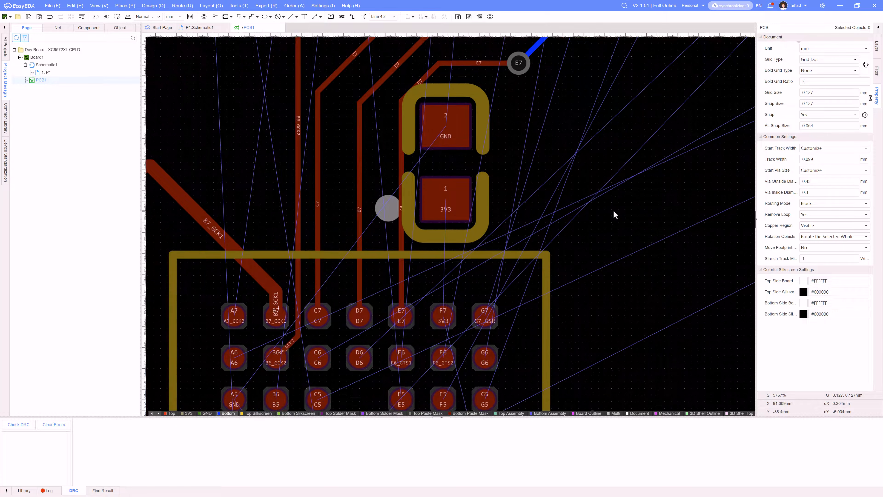
key("t")
scroll(594, 234, "down", 2)
key("w")
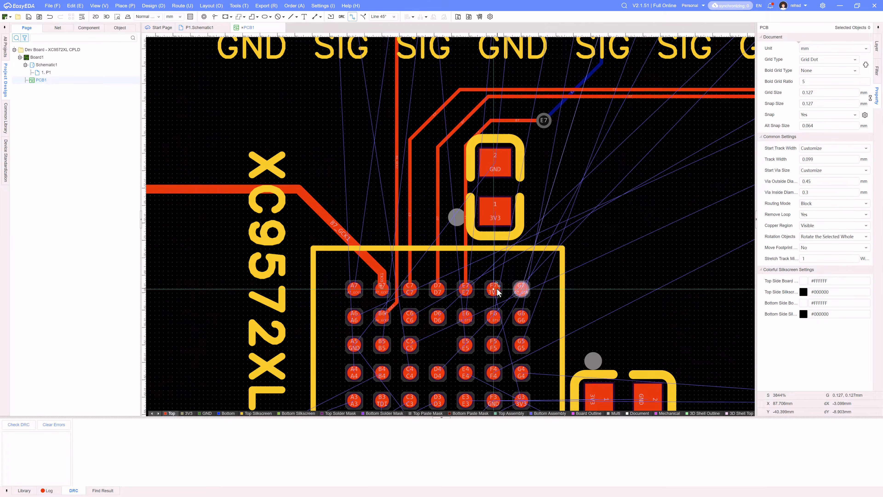
left_click(497, 289)
right_click_drag(497, 289, 414, 205)
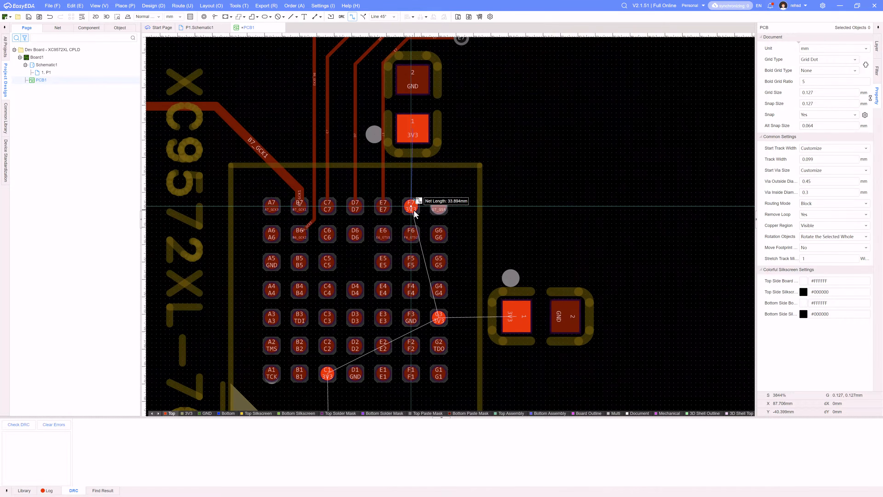
key("Escape")
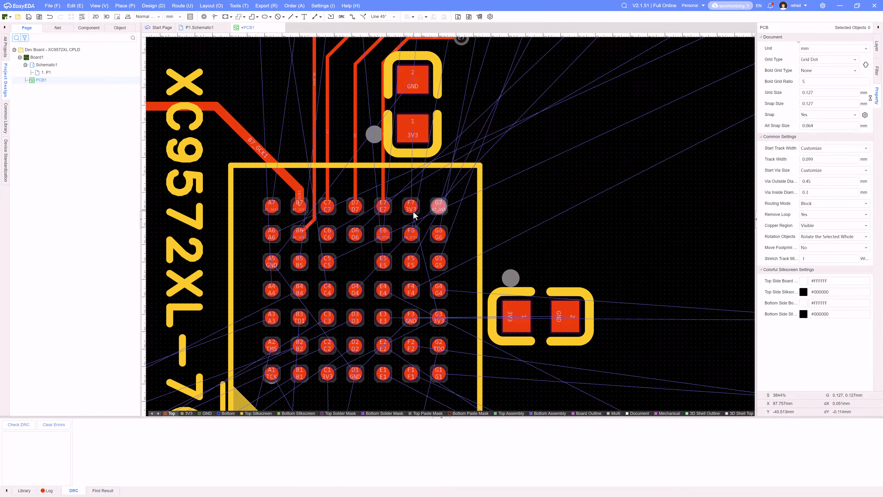
- Place a 0.300/0.450 mm via between the F7 pad and the capacitor's 3V3 pad above it
scroll(414, 216, "up", 4)
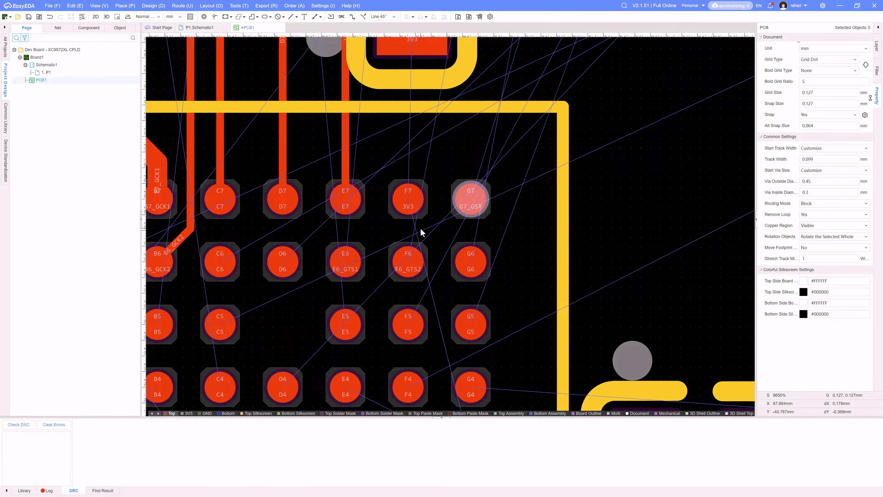
right_click_drag(422, 232, 447, 306)
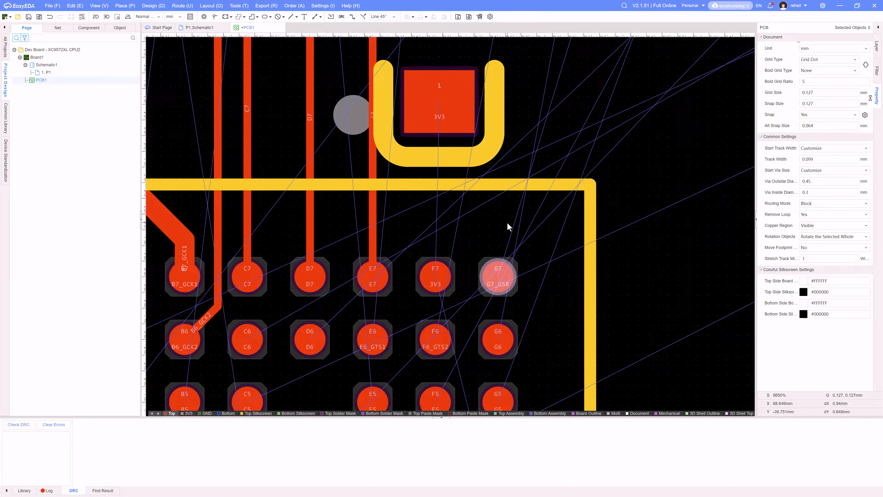
key("w")
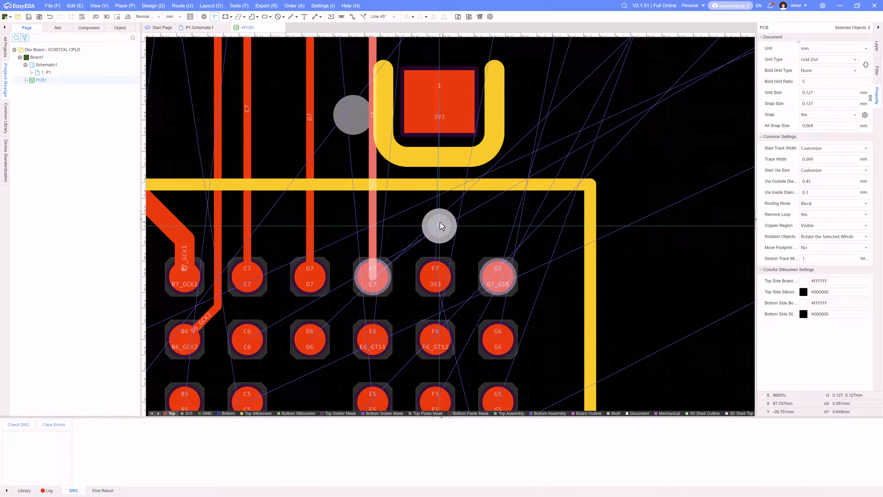
left_click(440, 226)
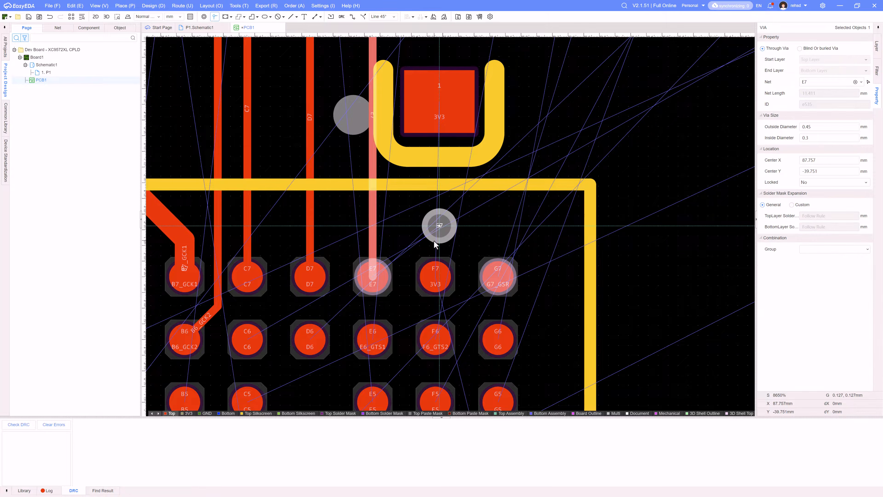
key("d")
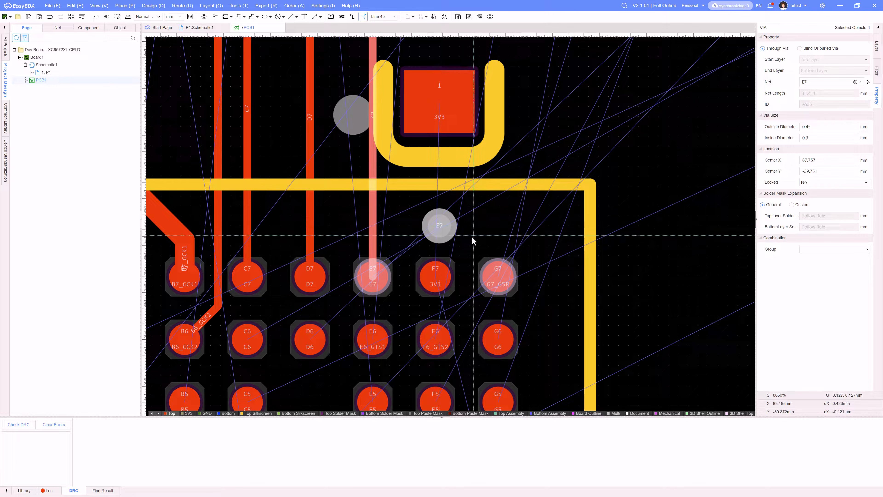
- Try to route a 0.254 mm wide track from the F7 pad to the new via above it
key("w")
key("shift+w")
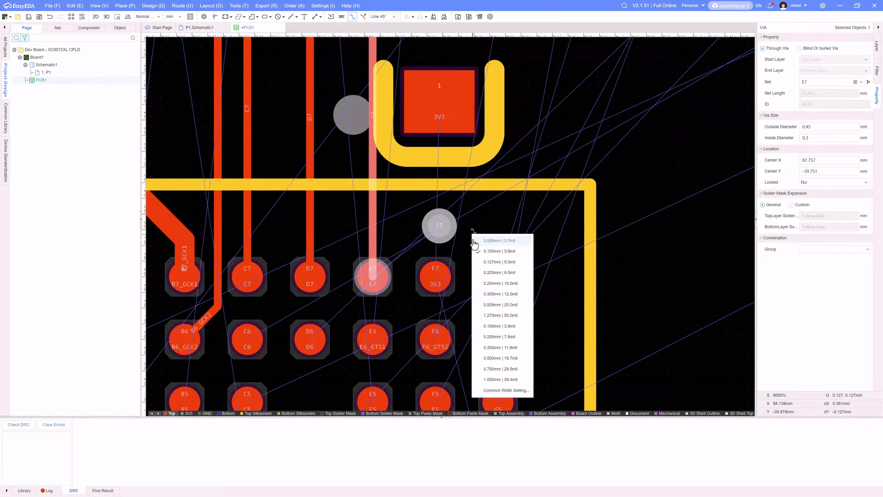
left_click(491, 283)
left_click(435, 273)
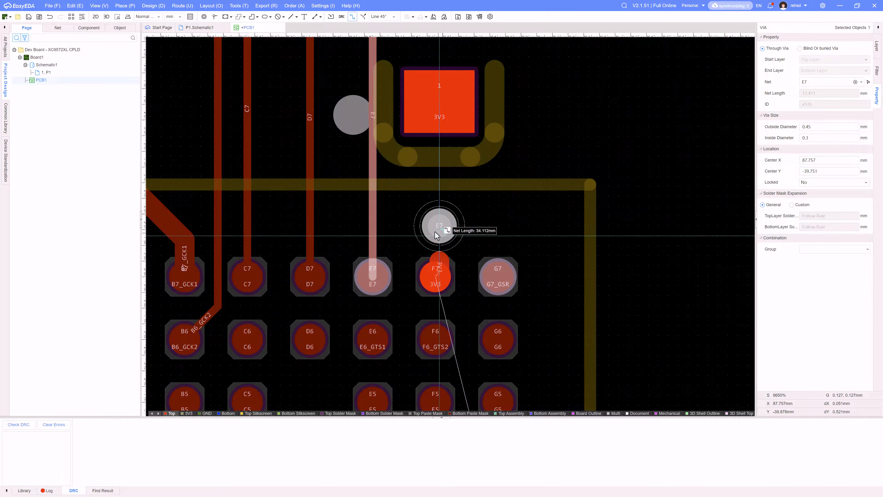
key("Escape")
key("Escape")
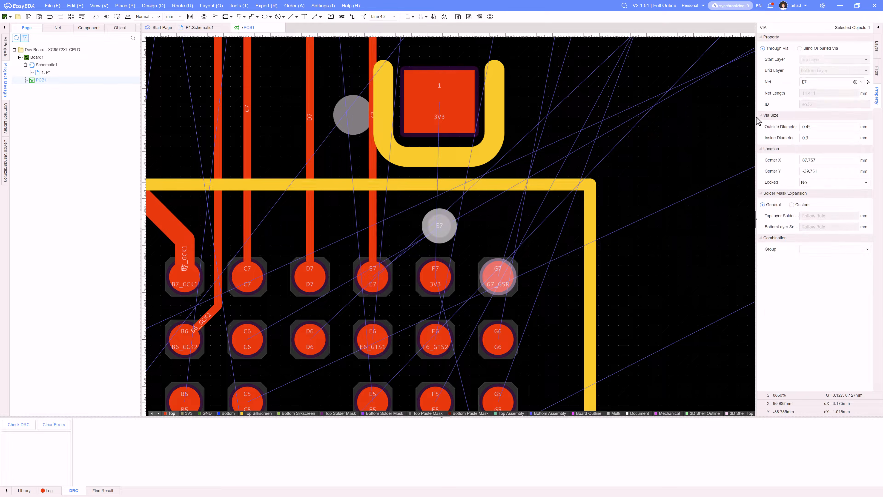
- Assign the via above the F7 pad to the 3V3 net
left_click(810, 82)
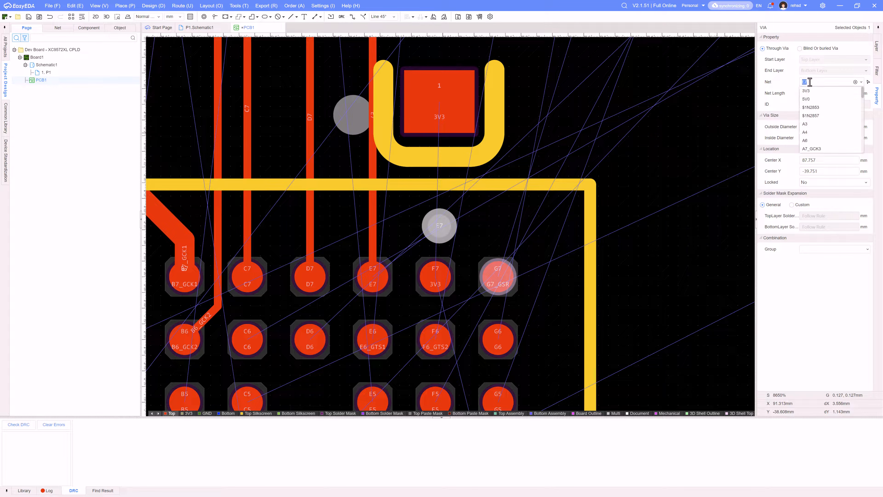
type("GND")
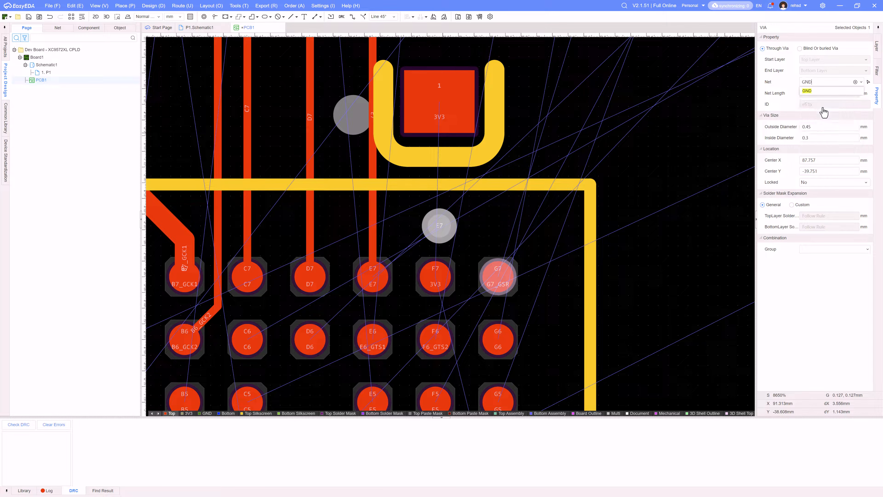
key("BackSpace")
key("BackSpace")
key("BackSpace")
type("3B")
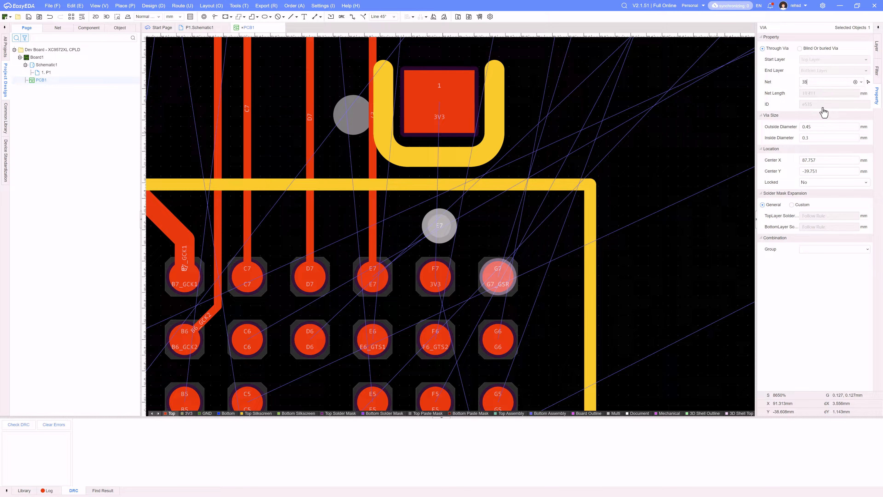
key("BackSpace")
type("V3")
key("Return")
- Align the 3V3 via and the F7 pad on a common vertical centre line
scroll(452, 247, "up", 2)
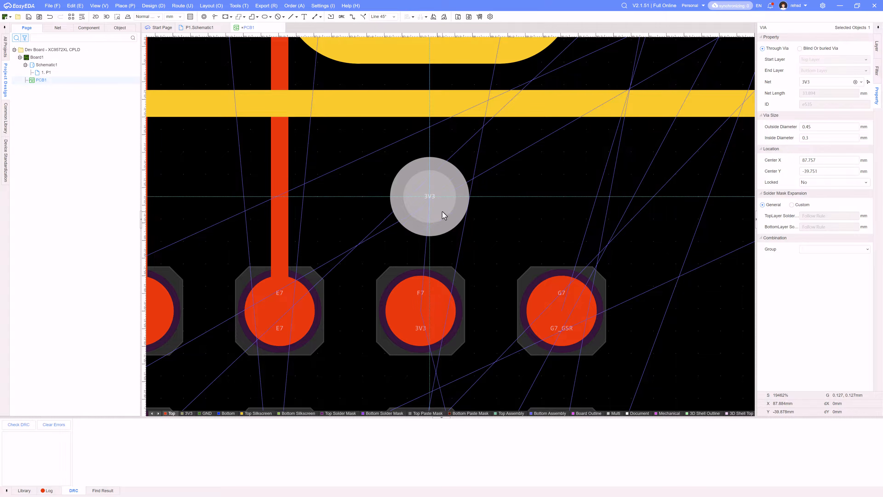
left_click(436, 309, "ctrl")
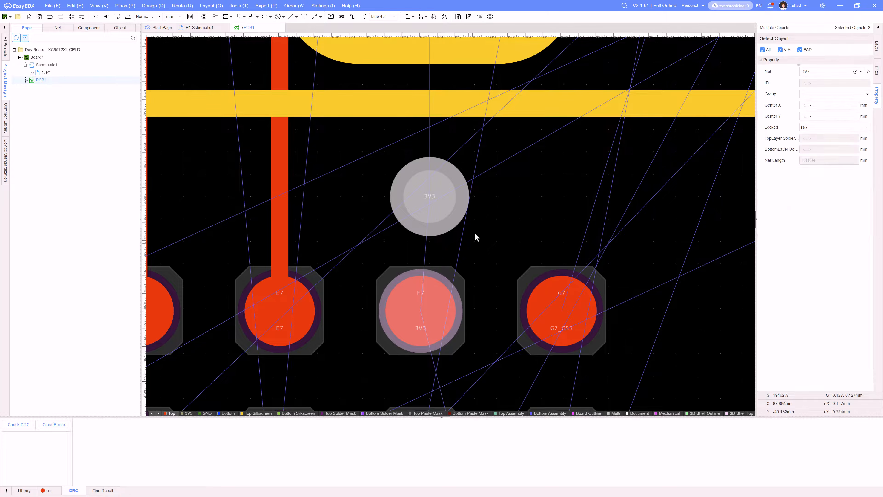
left_click(410, 17)
left_click(430, 28)
key("w")
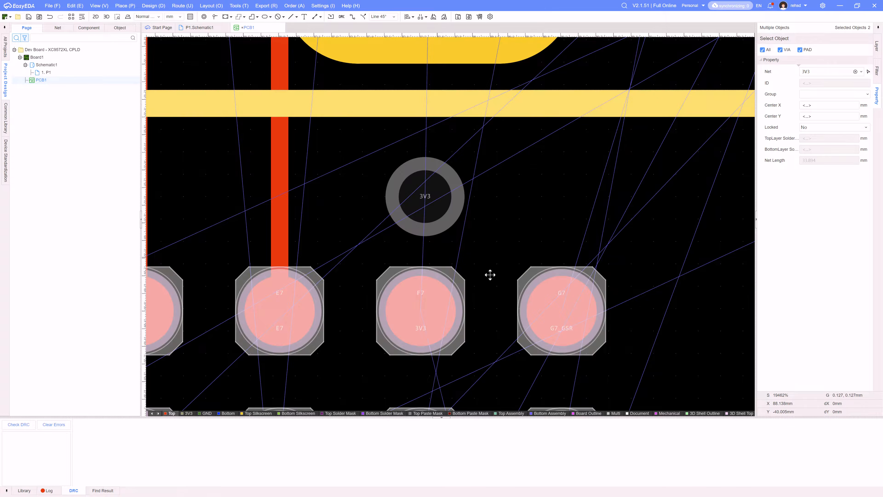
- Route a 0.254 mm wide track from the F7 pad to the 3V3 via above it
left_click(425, 309)
left_click(430, 218)
scroll(439, 226, "down", 6)
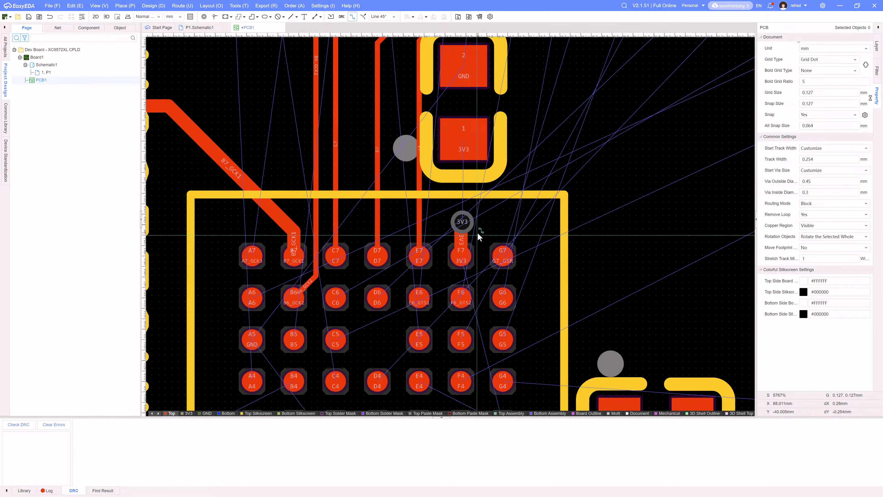
key("Escape")
- Copy the 3V3 via to beside the G3 pad and connect it to G3 and the neighbouring capacitor's 3V3 pad
right_click_drag(515, 282, 521, 119)
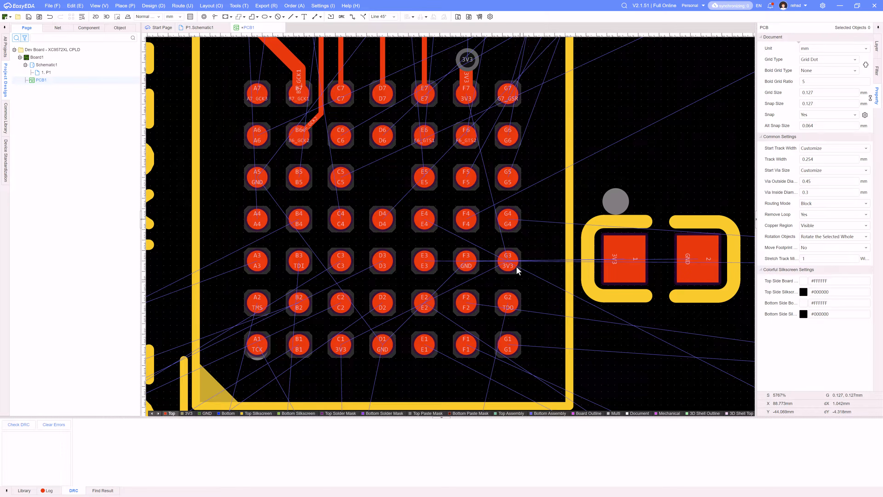
left_click(469, 65)
key("ctrl+c")
key("ctrl+v")
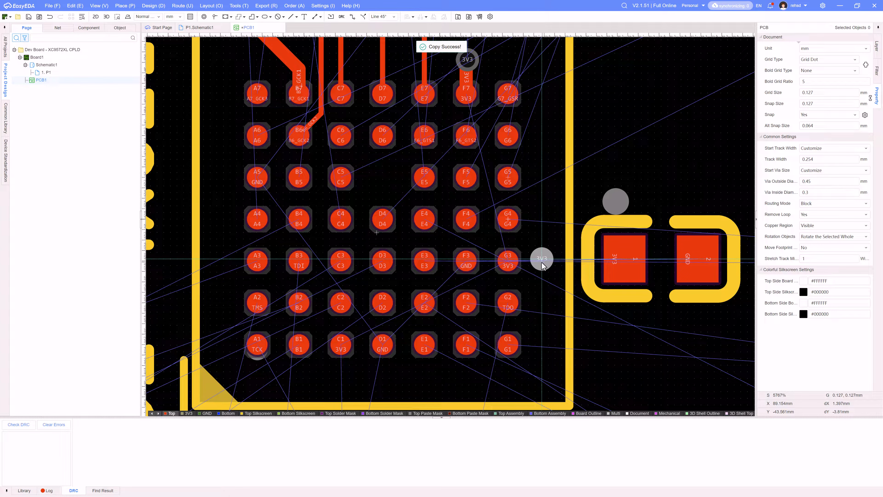
left_click(535, 263)
key("w")
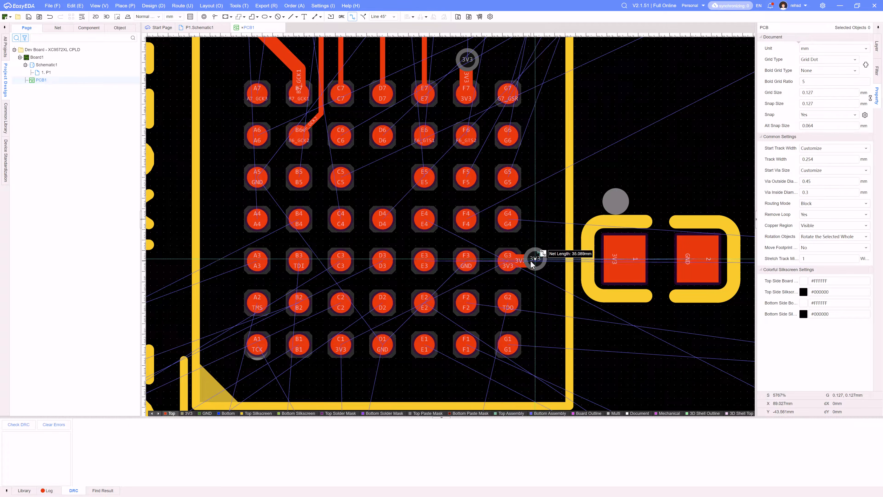
left_click(578, 260)
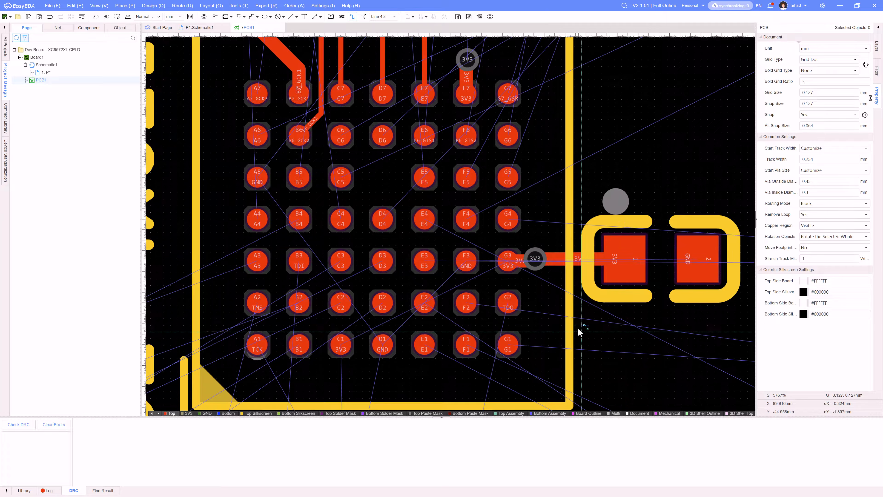
- Paste a 3V3 via below the C1 pad and route tracks from it to C1 and the lower capacitor's 3V3 pad
right_click_drag(582, 330, 636, 227)
key("ctrl+v")
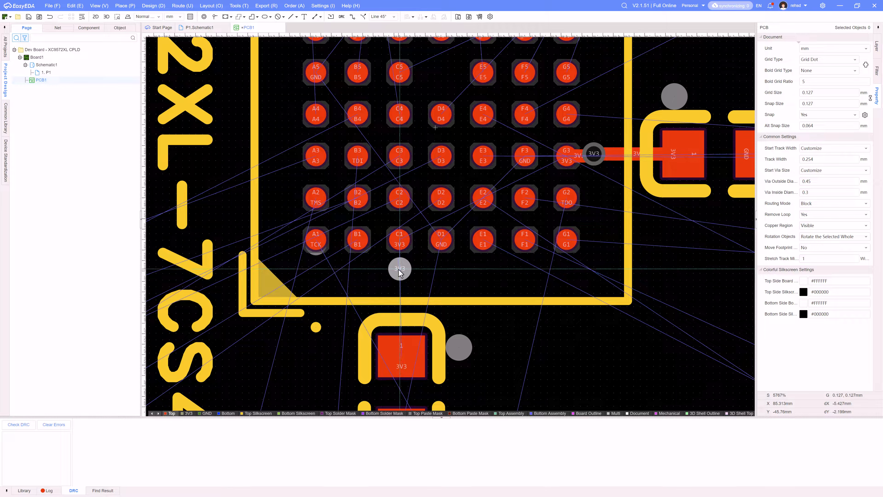
left_click(399, 269)
key("w")
left_click(401, 245)
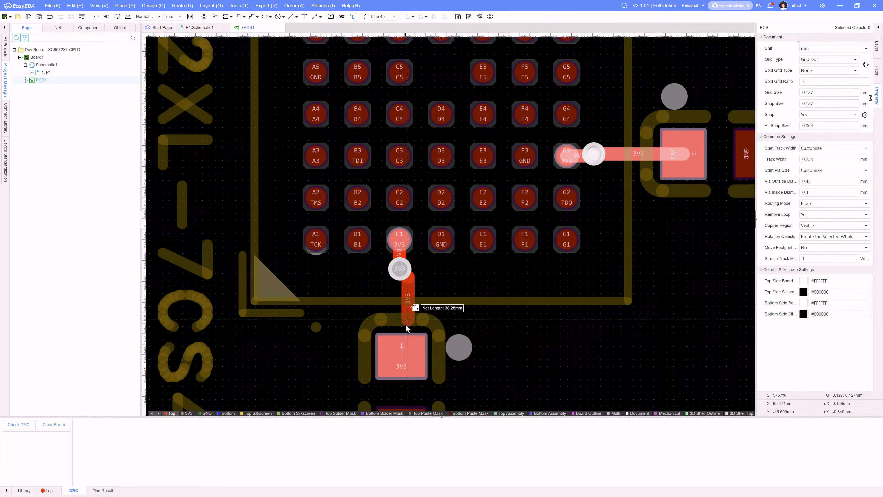
left_click(401, 353)
- Place 0.3/0.45 mm GND vias beside the GND pads of the three capacitors around the chip and connect them with short tracks
scroll(528, 334, "down", 4)
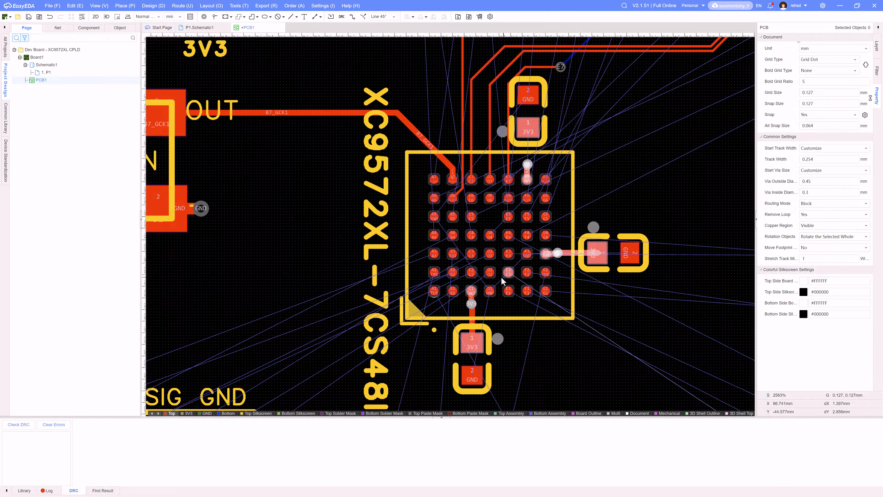
scroll(490, 272, "up", 2)
scroll(491, 276, "down", 2)
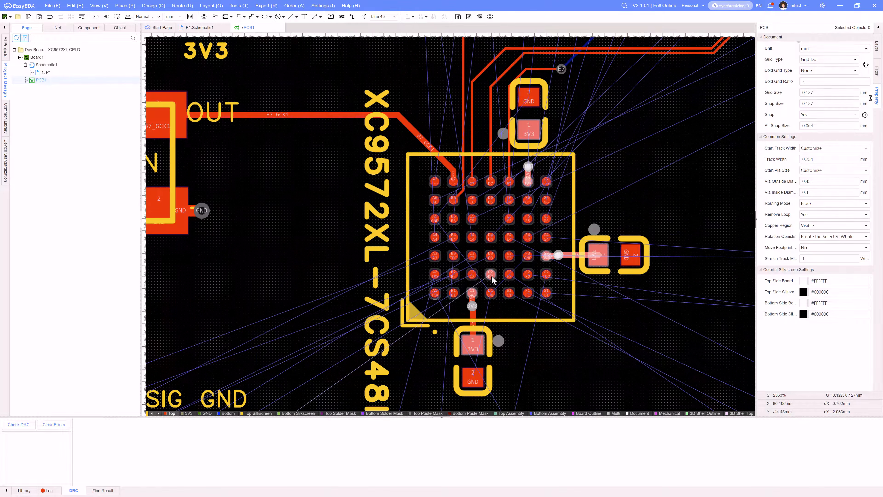
right_click_drag(586, 281, 542, 282)
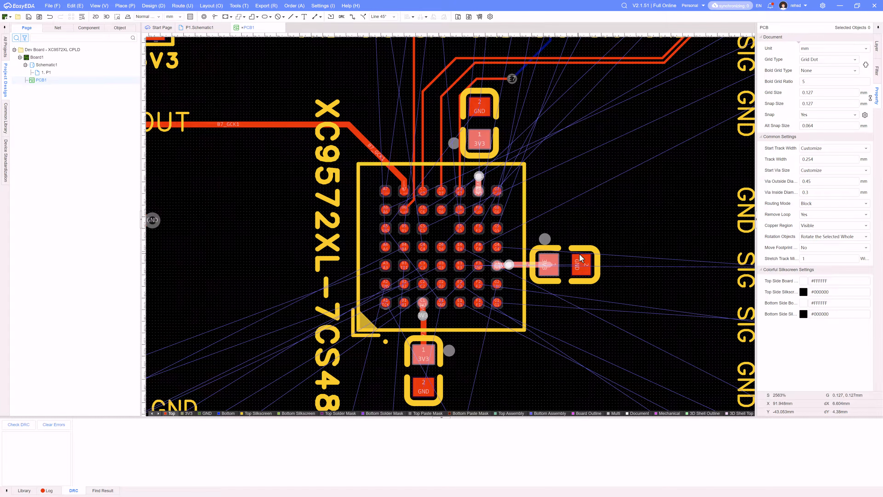
key("v")
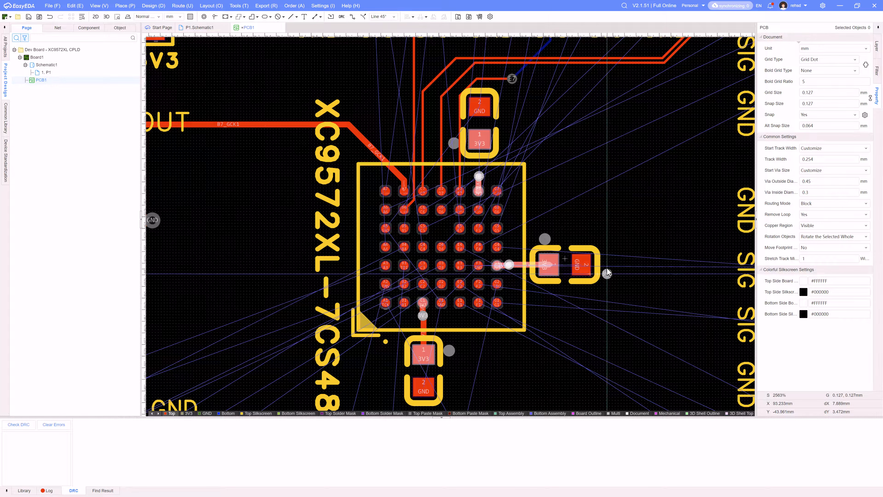
scroll(607, 271, "up", 2)
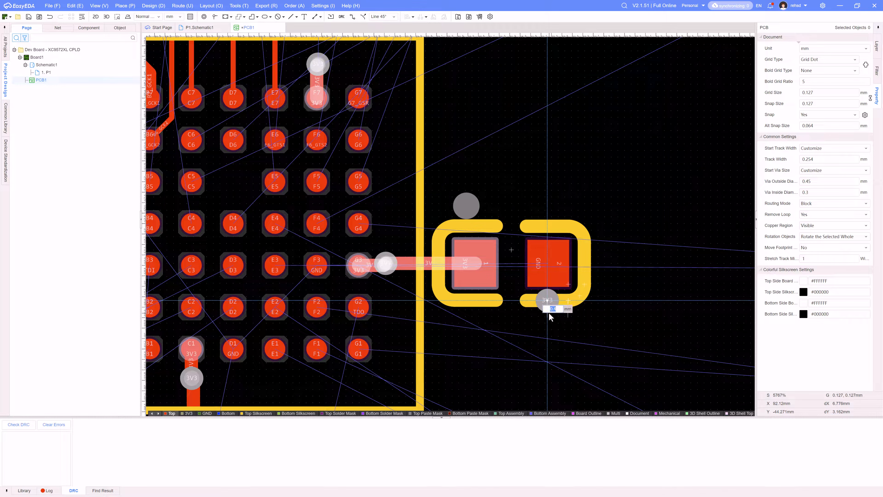
left_click(551, 325)
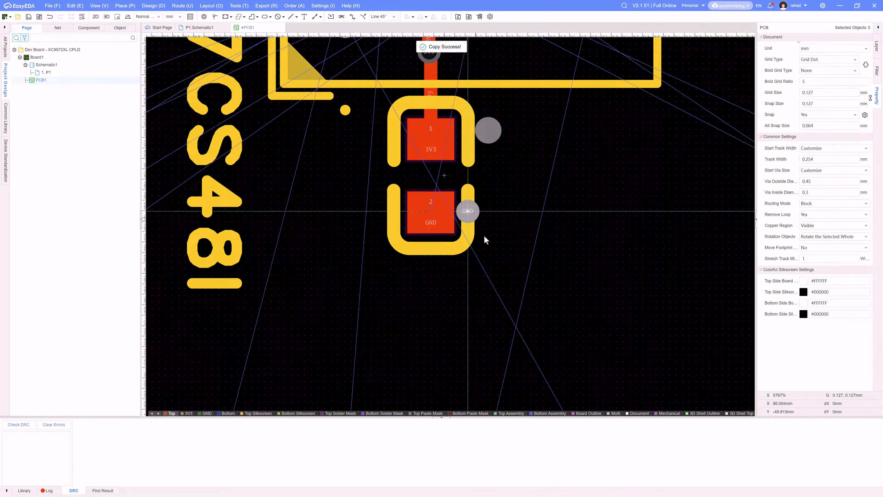
scroll(486, 239, "down", 4)
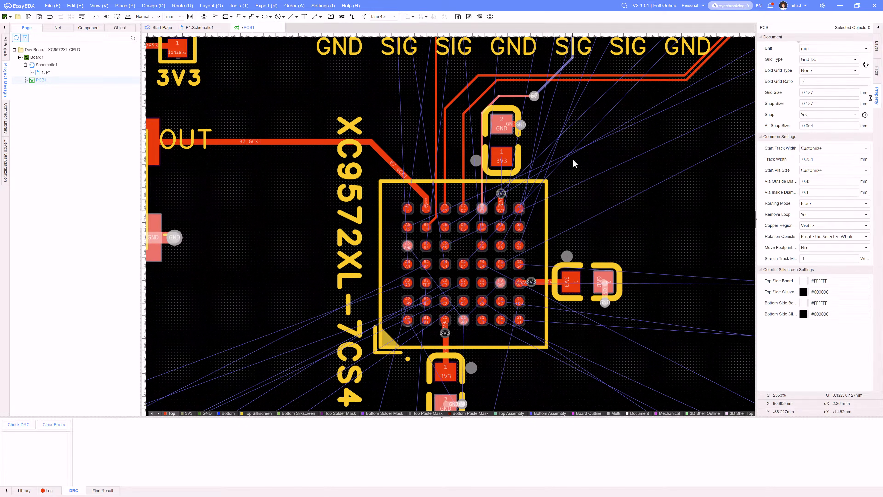
- Route G7_GSR from the G7 pad with a 0.099 mm track, continuing through a via and up between header pins on the bottom layer
scroll(580, 182, "down", 2)
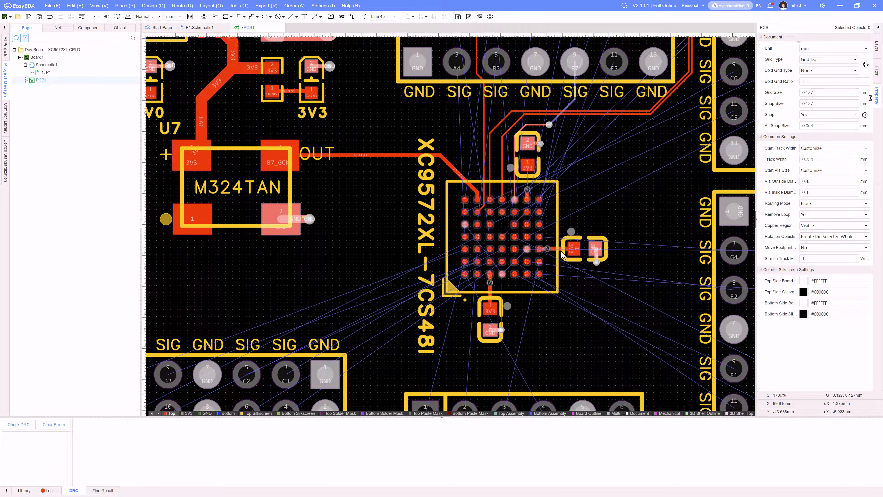
scroll(565, 189, "up", 6)
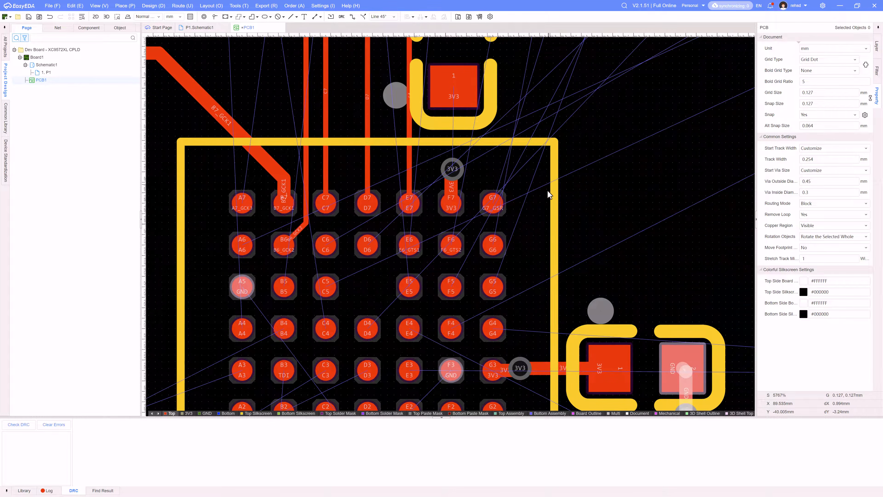
key("w")
left_click(494, 203)
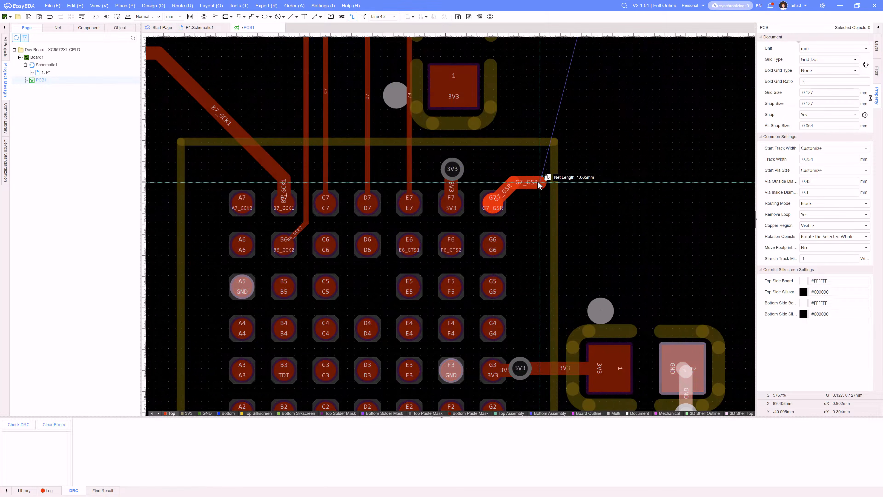
key("shift+w")
left_click(562, 199)
scroll(561, 200, "down", 6)
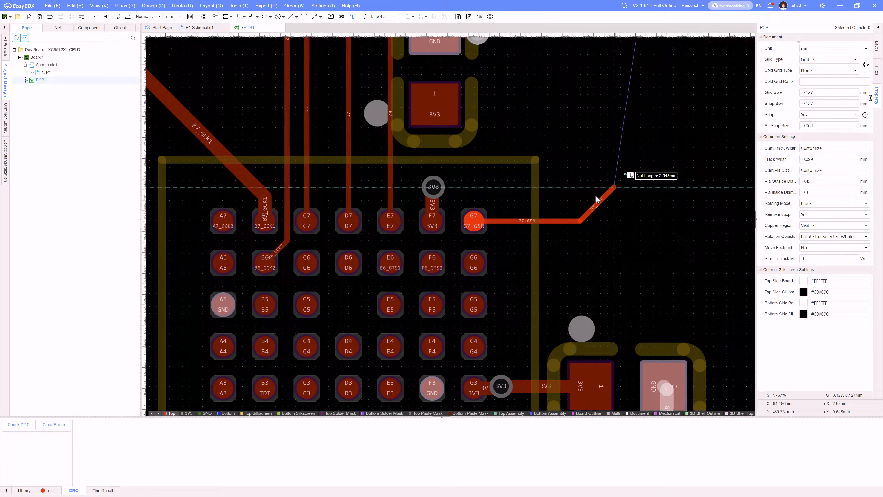
scroll(473, 275, "up", 6)
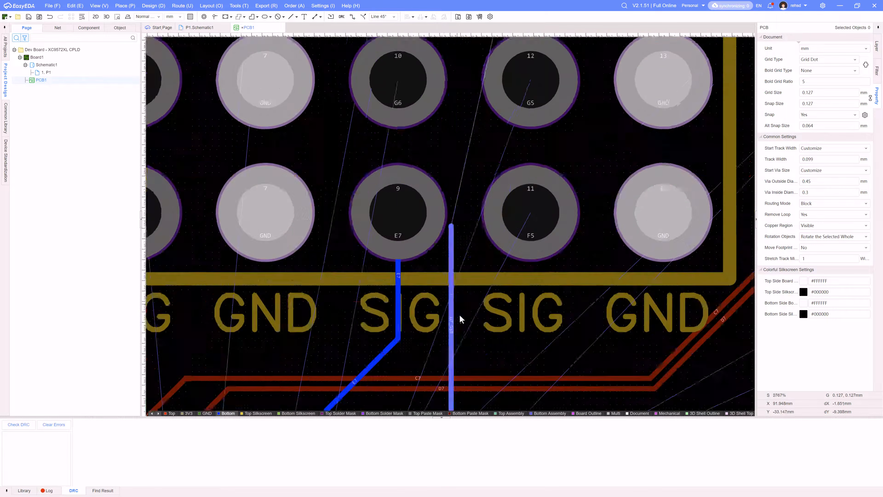
scroll(459, 315, "down", 4)
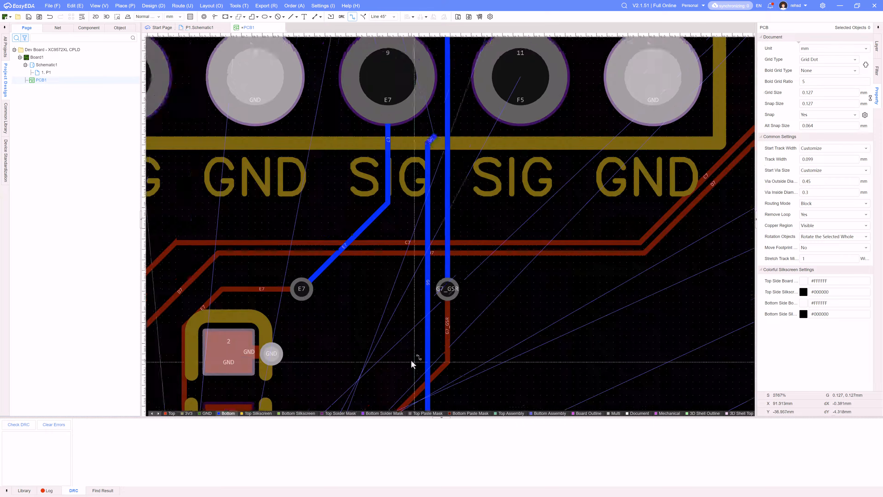
- Route the G6 track on the bottom layer from its via up towards the header, parallel to the G7_GSR track
left_click_drag(400, 142, 413, 141)
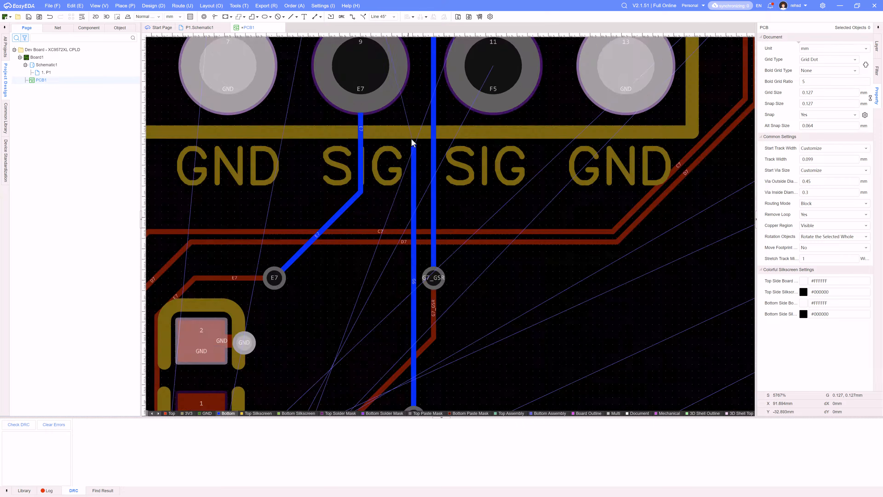
scroll(412, 142, "down", 2)
scroll(419, 251, "up", 1)
left_click_drag(409, 270, 411, 262)
- Route a 0.099 mm track from the F1 pad straight down past the chip outline to a via and on along the bottom layer
scroll(426, 209, "up", 2)
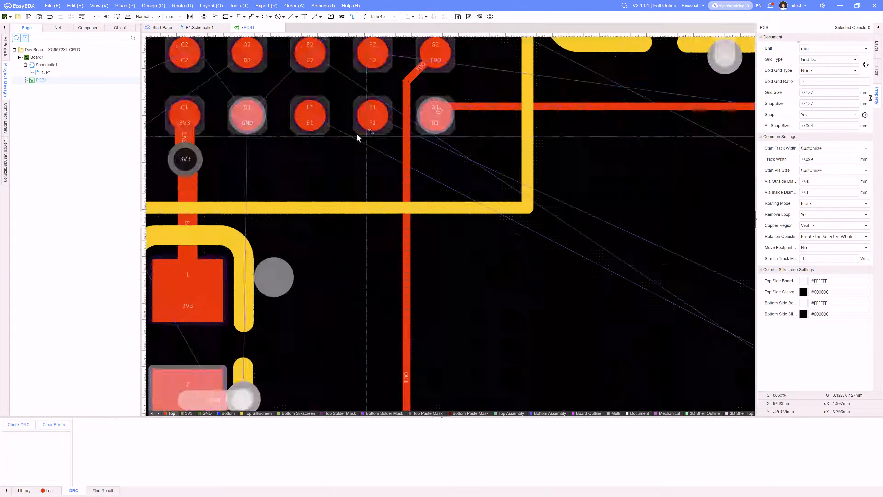
left_click(390, 128)
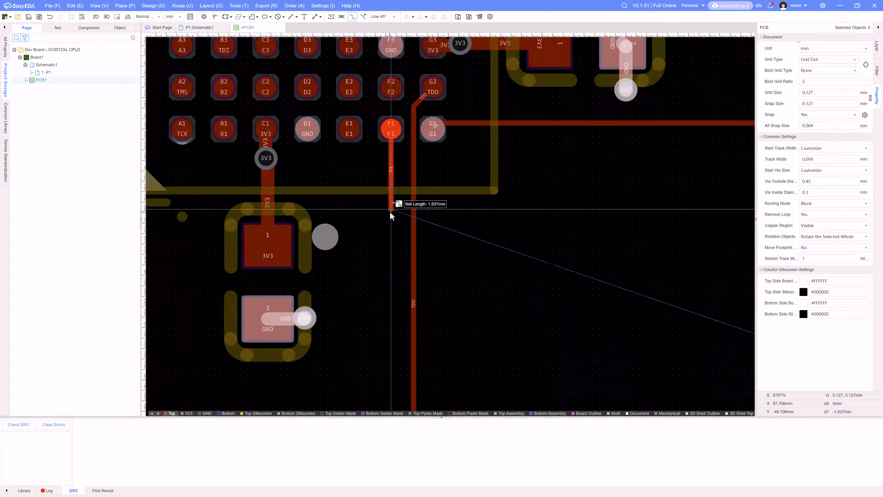
scroll(390, 211, "down", 4)
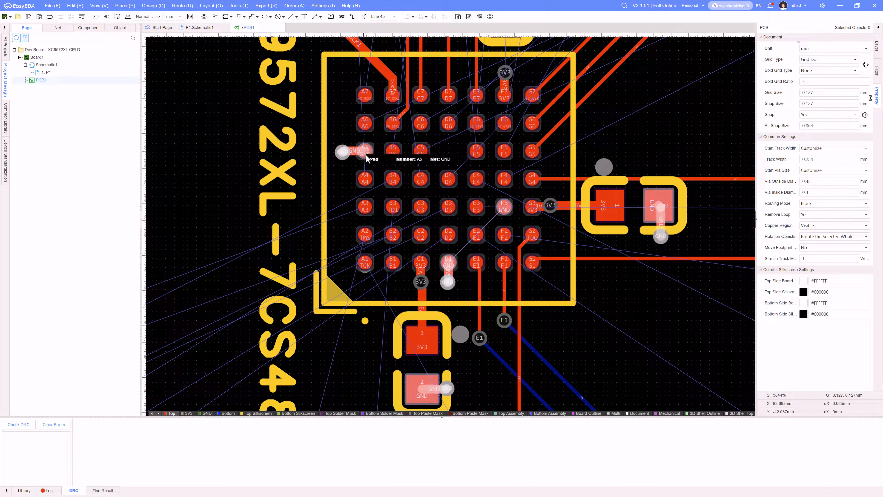
- Place a copied 0.3/0.45 mm via directly on the F3 pad with the GND net
scroll(504, 209, "up", 3)
scroll(515, 220, "down", 4)
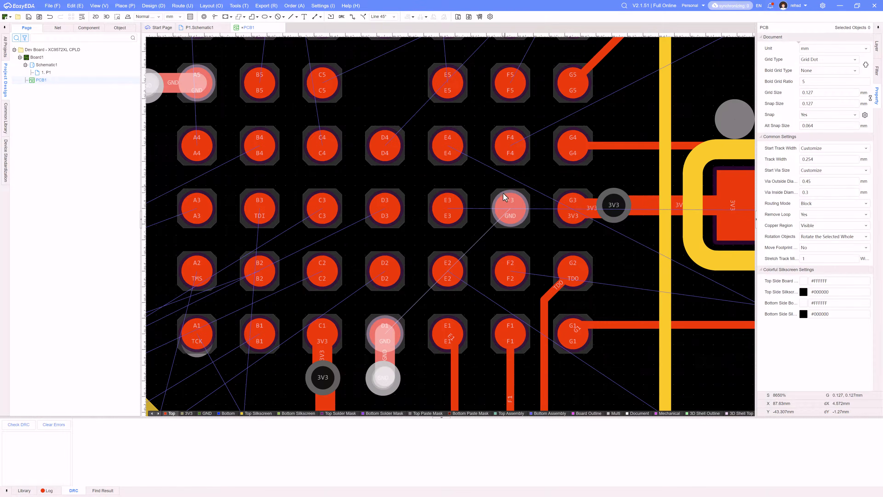
scroll(464, 206, "down", 3)
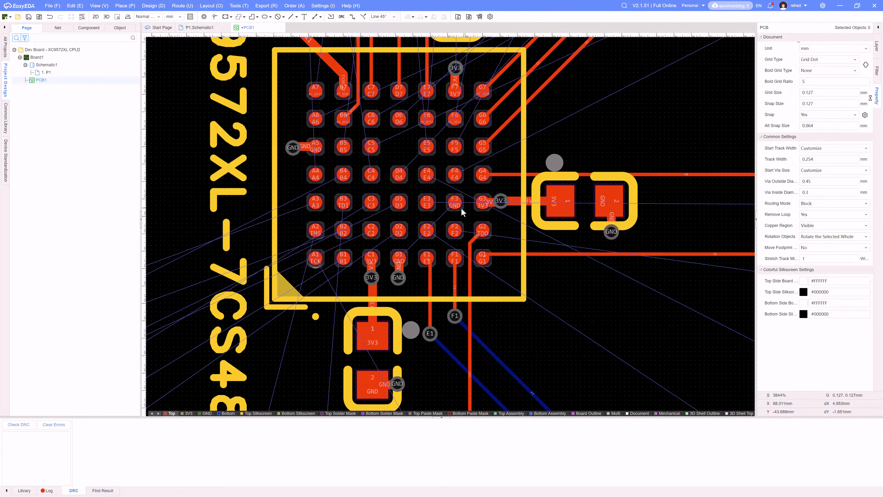
scroll(460, 208, "up", 5)
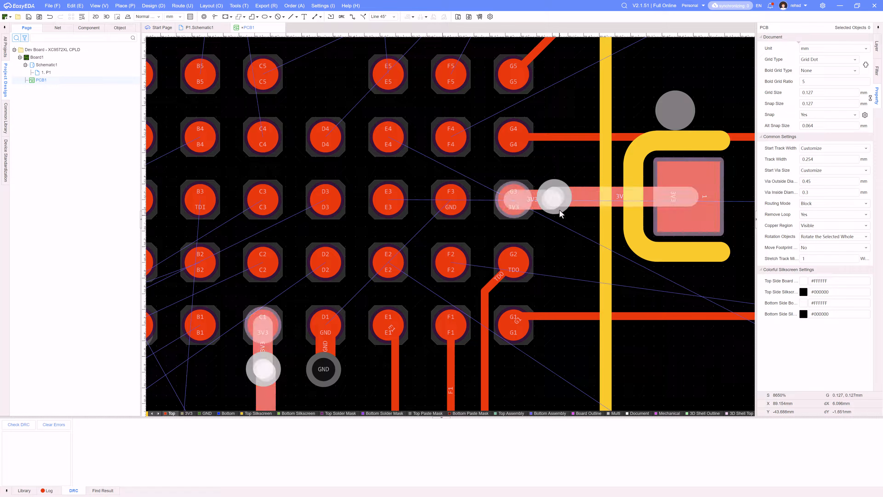
left_click(558, 199)
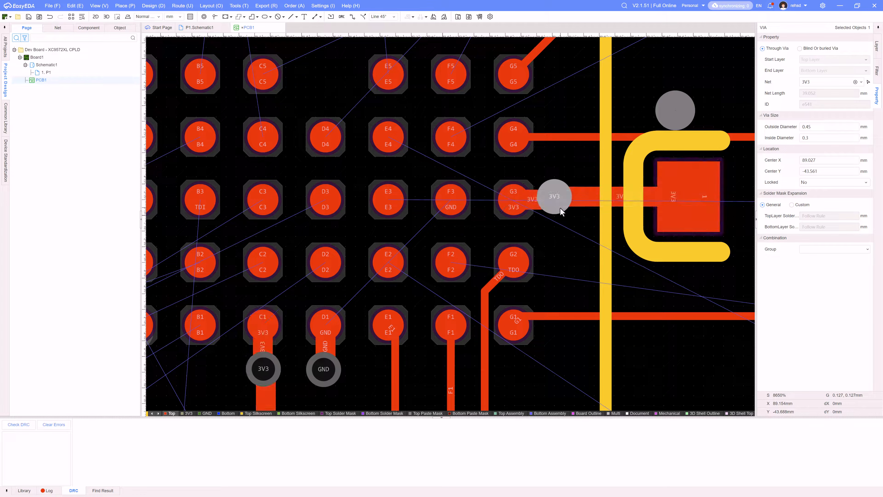
key("ctrl+c")
key("ctrl+v")
left_click(443, 212)
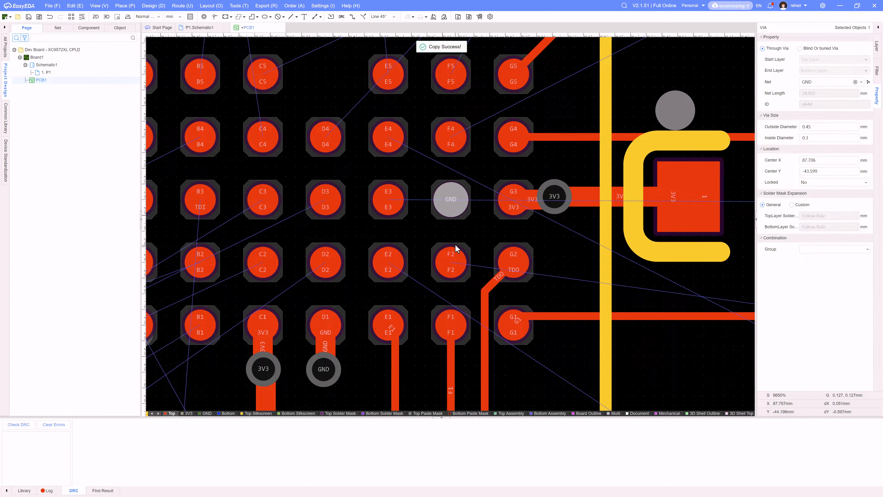
left_click(558, 260)
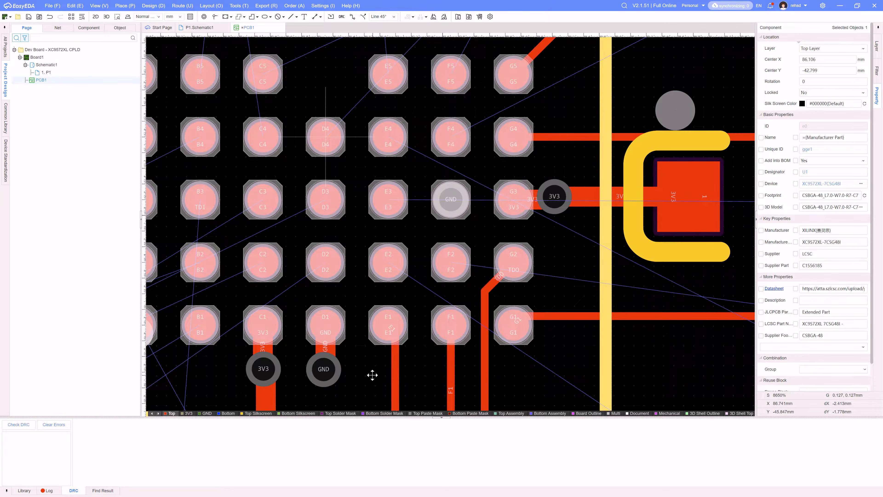
- Route the B1, TMS and TCK nets to their header pins, using vias and bottom-layer sections for TMS and TCK
right_click_drag(372, 375, 401, 317)
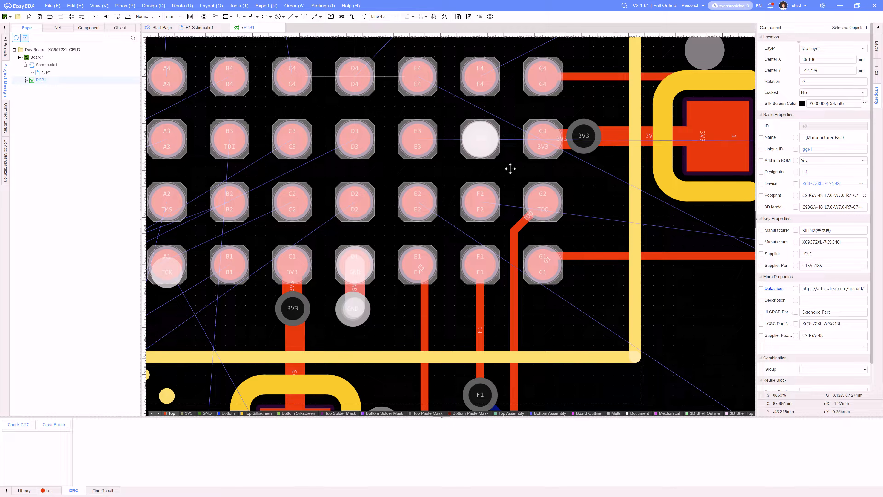
scroll(641, 286, "down", 2)
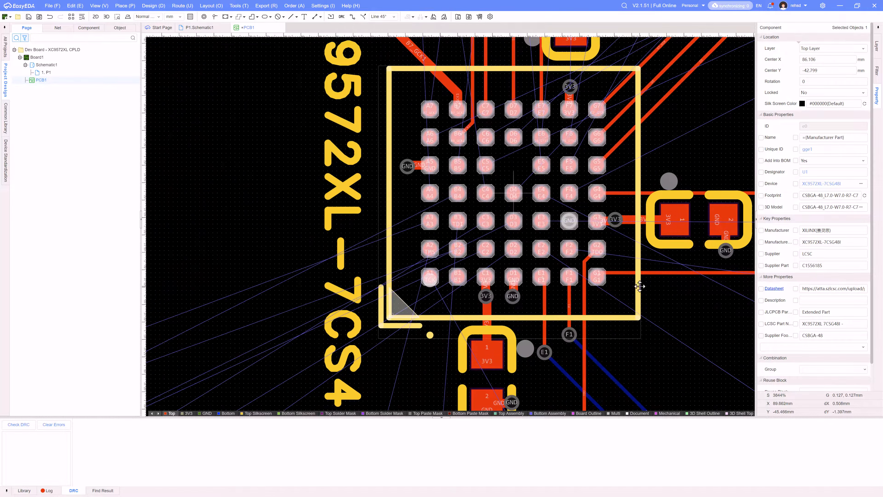
right_click_drag(641, 286, 598, 327)
key("alt+w")
left_click(415, 317)
scroll(375, 325, "down", 2)
left_click(262, 335)
left_click(487, 180)
key("b")
left_click(604, 389)
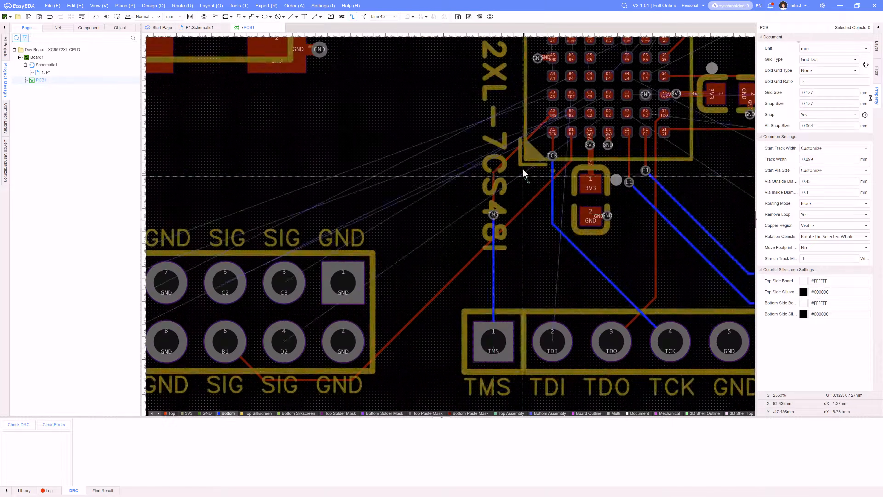
- Route the A4 and A6 nets out of the chip through vias and along the bottom layer
right_click_drag(522, 171, 477, 323)
left_click(493, 274)
left_click(485, 91)
scroll(457, 306, "up", 2)
left_click(451, 260)
scroll(429, 249, "down", 2)
mouse_move(428, 249)
right_mouse_down()
mouse_move(342, 300)
mouse_move(335, 316)
right_mouse_up()
left_click(339, 308)
key("b")
scroll(393, 275, "up", 2)
scroll(471, 89, "down", 2)
left_click(701, 86)
- Route the A7_GCK3 net from the A7 pad through a via and up to the header area on the bottom layer
scroll(429, 245, "up", 2)
left_click(347, 179)
key("b")
right_click_drag(362, 143, 375, 315)
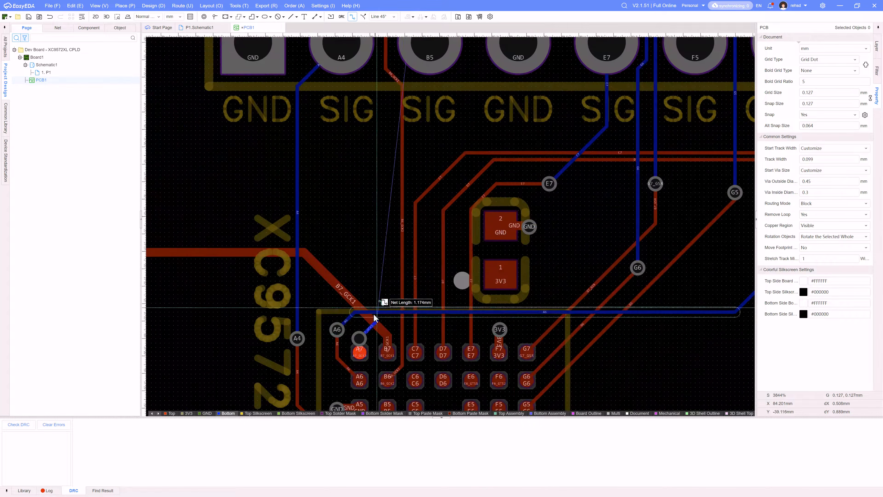
key("ctrl+z")
scroll(365, 340, "down", 4)
left_click(433, 347)
scroll(416, 383, "up", 4)
key("Escape")
- Finish the A7_GCK3 track, and route the B5 net along the bottom layer from the via on its pad to the header pin
left_click(388, 258)
scroll(388, 258, "down", 2)
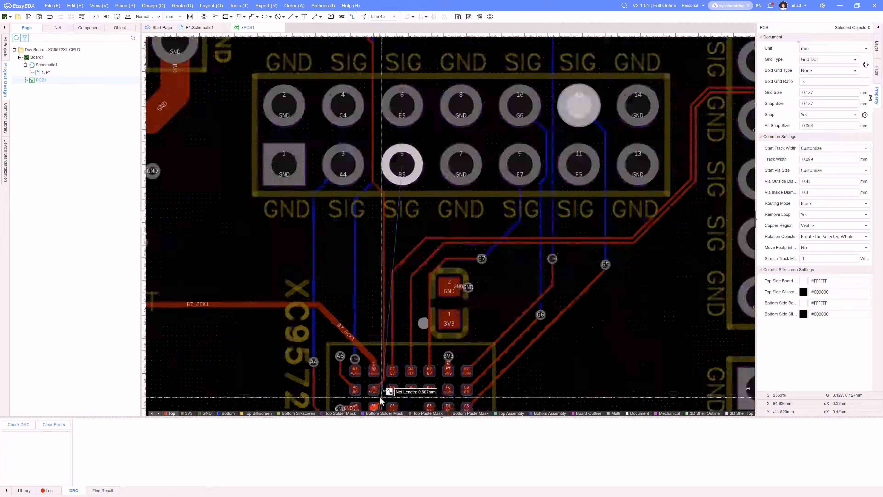
scroll(401, 363, "up", 3)
key("Escape")
scroll(403, 316, "down", 1)
right_click_drag(438, 258, 399, 262)
left_click(367, 234)
key("b")
left_click(390, 115)
scroll(397, 260, "up", 1)
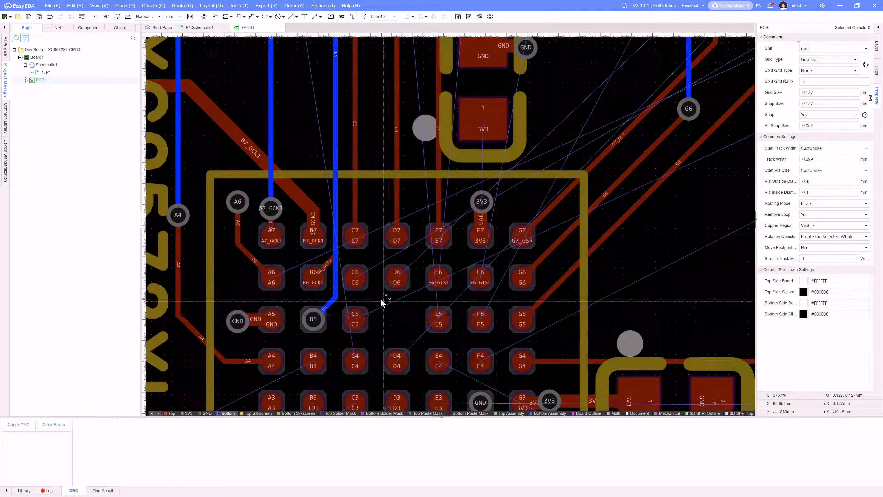
- Route the C6 net along the bottom layer from a via on the C6 pad to its header pin
scroll(383, 300, "down", 2)
left_click(341, 264)
key("b")
scroll(378, 169, "up", 1)
scroll(437, 150, "down", 2)
left_click(630, 82)
- Route the F6_GTS2 net from the F6 pad on the top layer, through a via and up to its header pin on the bottom layer
scroll(439, 203, "up", 5)
left_click(327, 343)
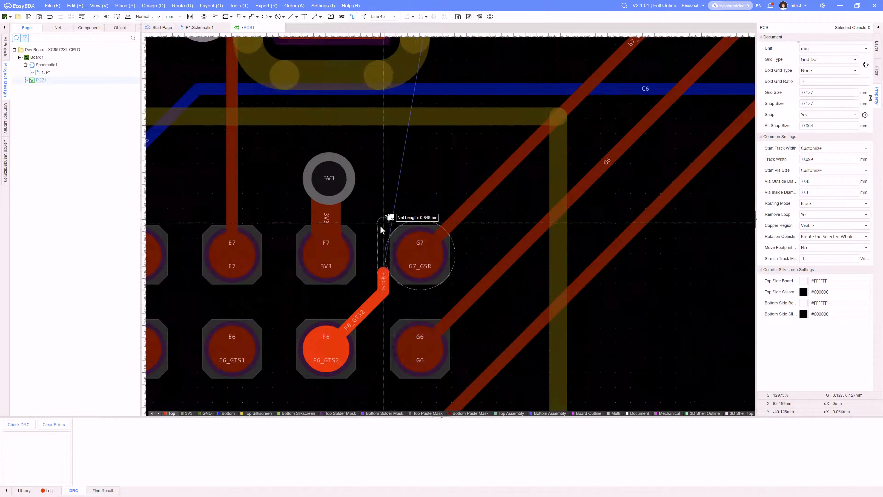
scroll(382, 227, "down", 2)
right_click_drag(393, 87, 361, 410)
key("b")
scroll(380, 150, "down", 3)
right_click_drag(380, 150, 354, 337)
left_click(373, 235)
key("t")
- Run the E6_GTS1 track from the E6 pad on the top layer, out past the capacitor above the chip
right_click_drag(340, 308, 477, 70)
scroll(448, 286, "up", 2)
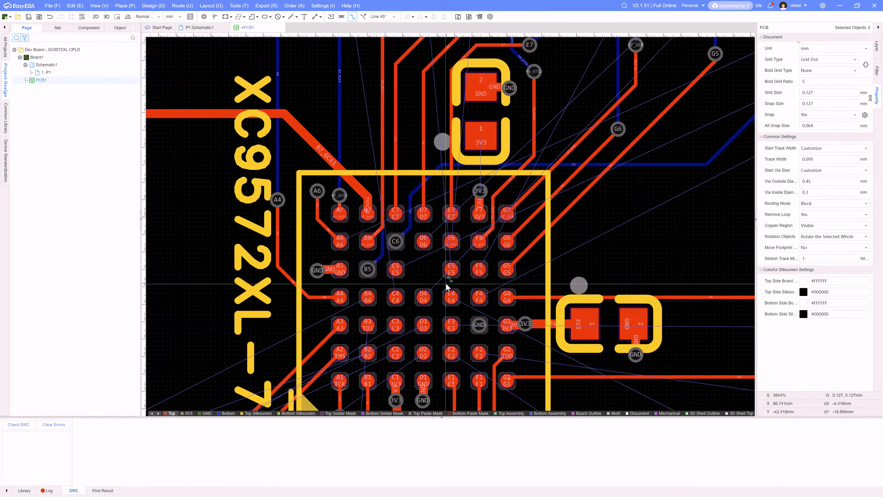
scroll(282, 316, "down", 1)
left_click(282, 316)
scroll(377, 207, "up", 3)
key("b")
left_click(499, 85)
scroll(435, 169, "down", 1)
key("t")
left_click(379, 265)
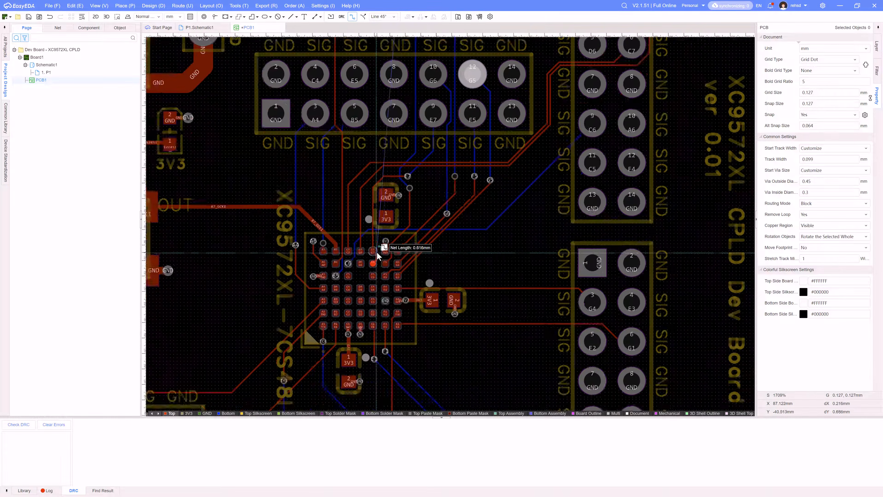
scroll(400, 224, "up", 2)
scroll(359, 257, "up", 1)
left_click(366, 259)
- Shift the F6_GTS2 via to make room, and complete the E6_GTS1 net through a via and a bottom-layer track to the header
left_click_drag(464, 254, 476, 289)
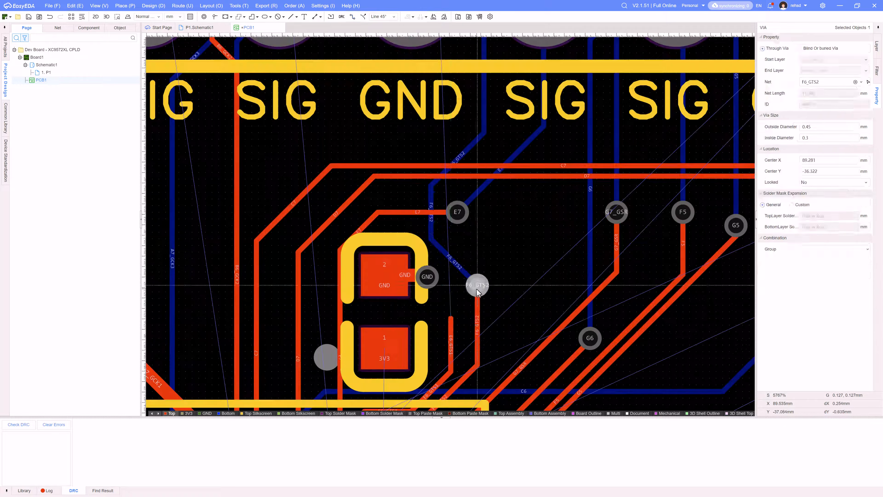
key("b")
left_click(476, 288)
scroll(476, 296, "down", 3)
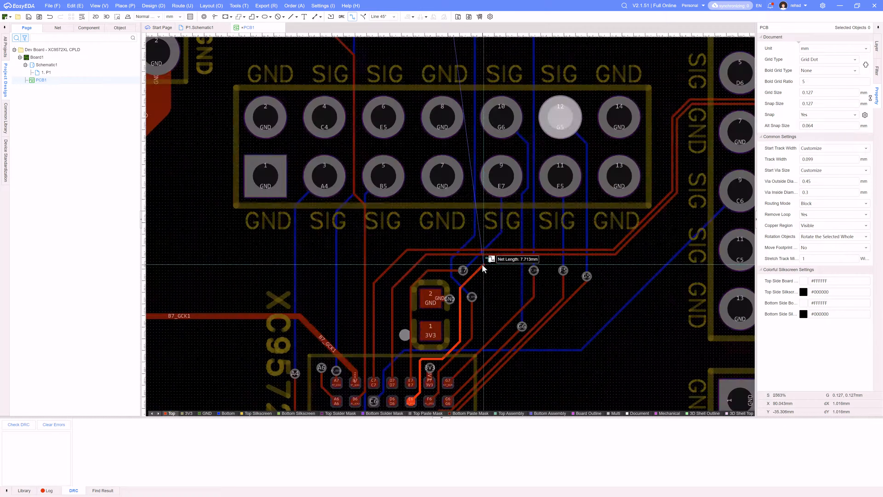
right_click_drag(483, 228, 469, 282)
left_click(487, 171)
scroll(438, 345, "up", 3)
left_click(446, 313)
key("b")
scroll(426, 193, "down", 3)
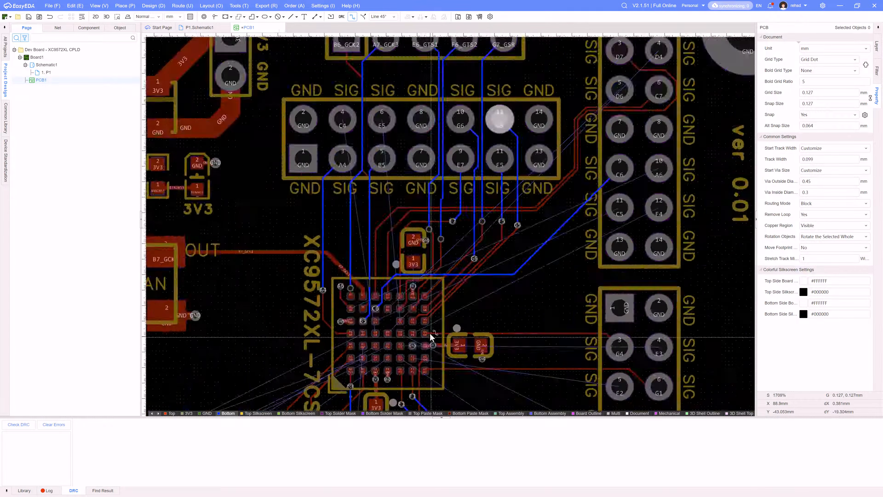
scroll(376, 311, "up", 2)
key("t")
left_click(410, 307)
left_click(426, 258)
right_click(430, 254)
- Examine the routed tracks and the remaining unrouted connections around the chip and across the whole board
scroll(430, 254, "down", 1)
right_click_drag(430, 254, 400, 231)
scroll(401, 230, "down", 2)
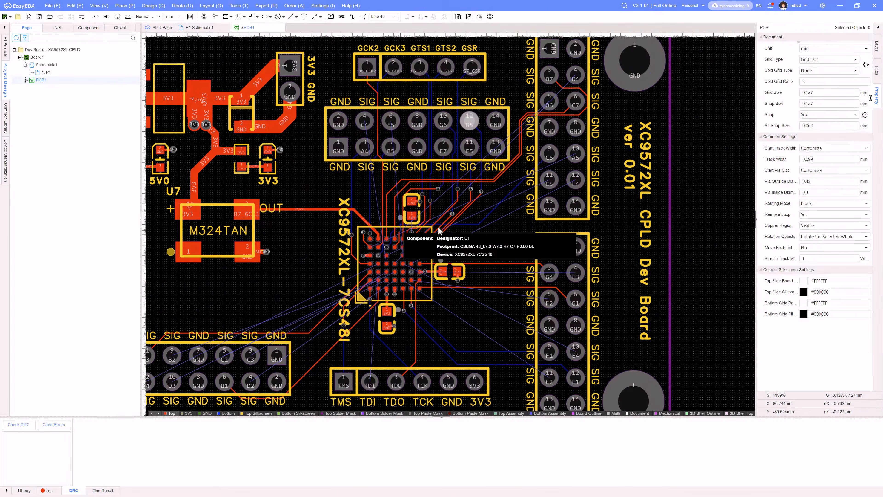
right_click_drag(465, 250, 527, 219)
scroll(480, 225, "down", 3)
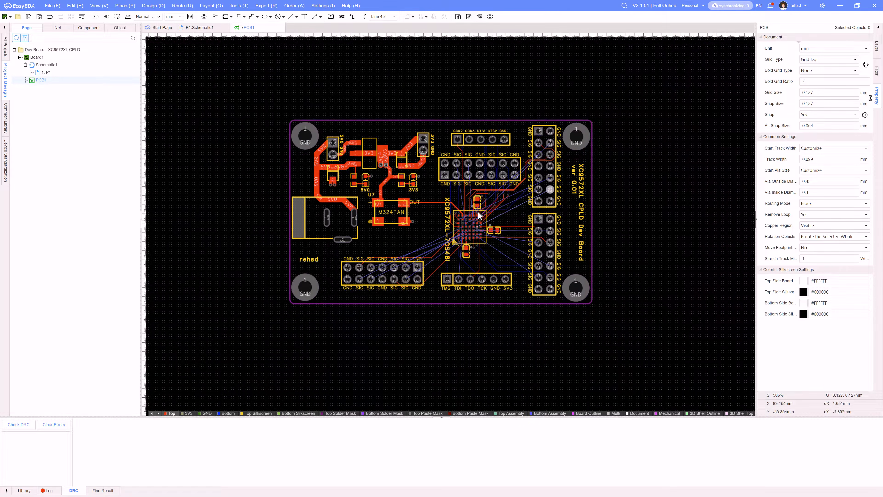
scroll(499, 232, "up", 3)
right_click_drag(526, 226, 464, 223)
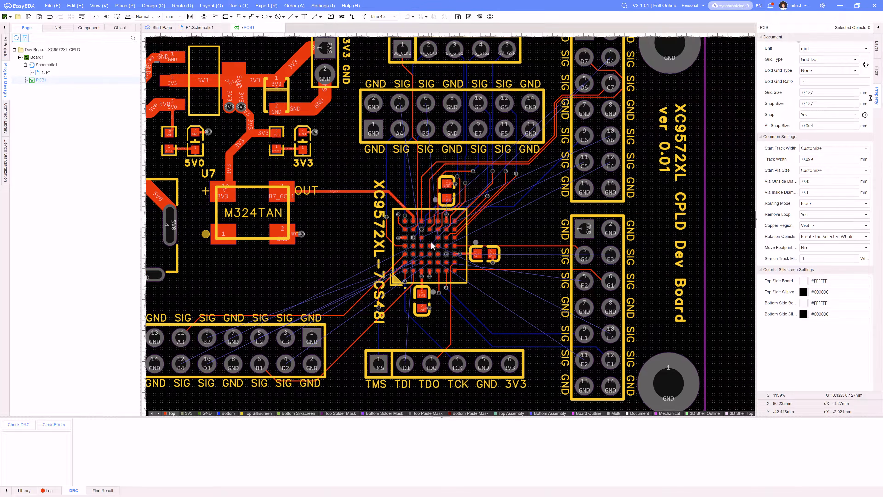
scroll(439, 237, "down", 3)
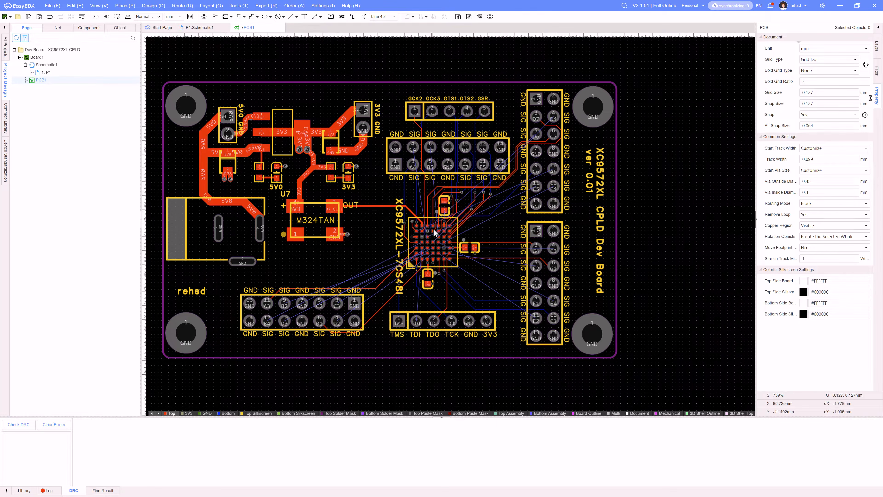
scroll(434, 234, "up", 4)
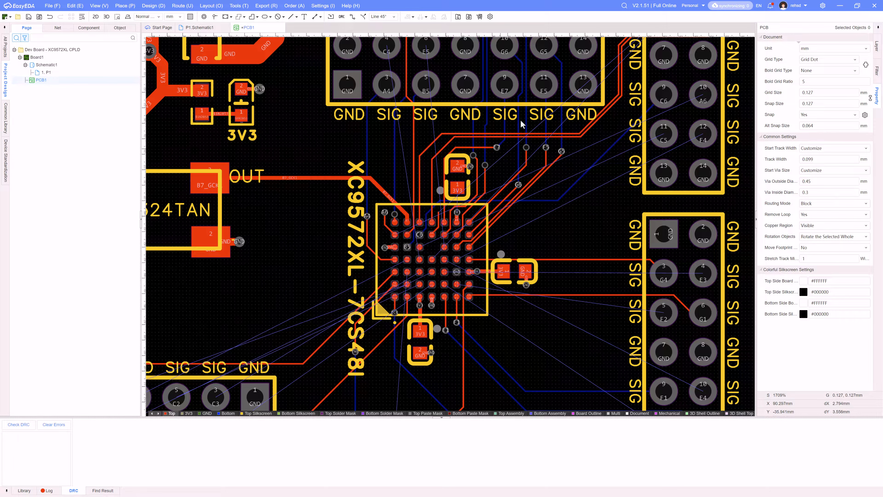
scroll(482, 200, "down", 3)
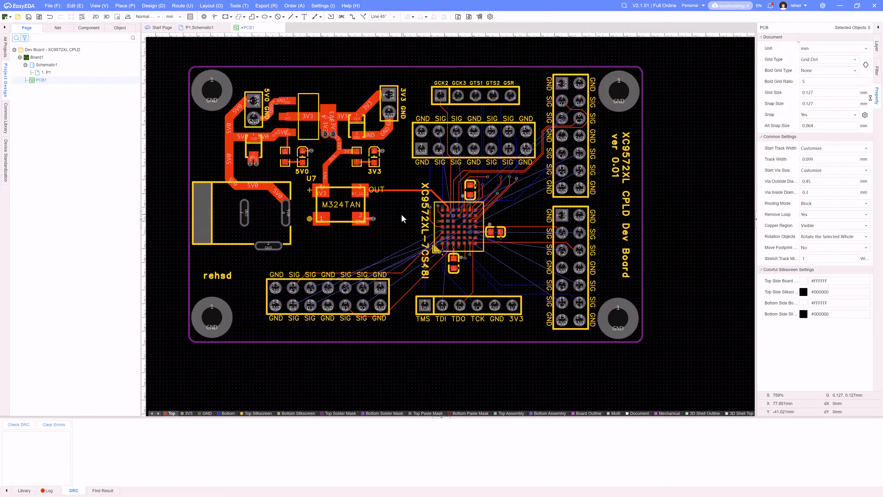
- Save the PCB document
scroll(486, 228, "up", 1)
key("ctrl+s")
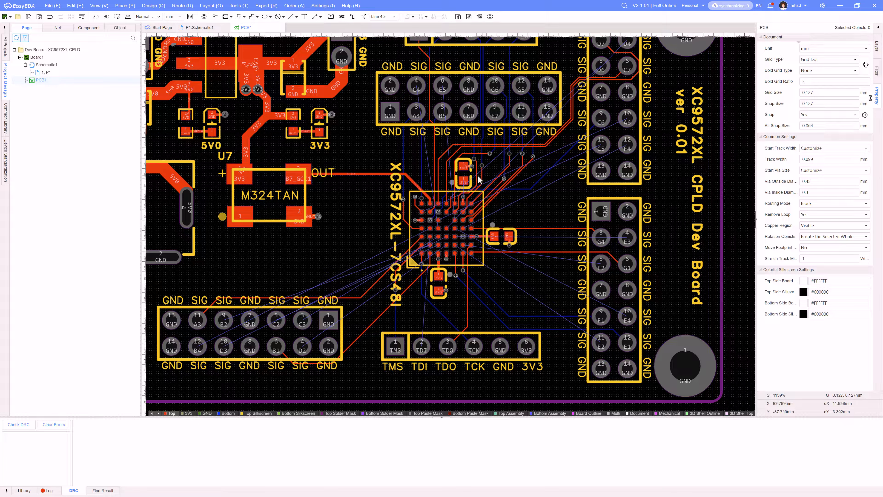
scroll(531, 177, "down", 1)
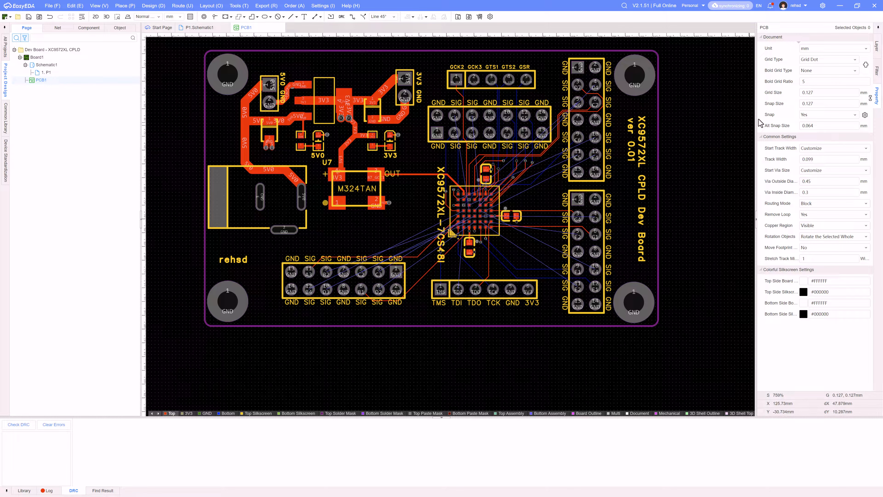
- Hide all object types in the object filter and exclude them all from selection
left_click(877, 73)
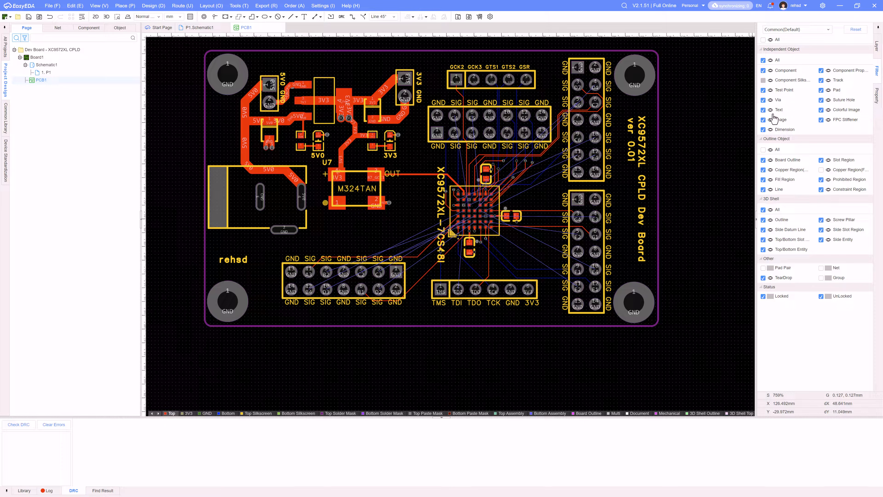
left_click(770, 60)
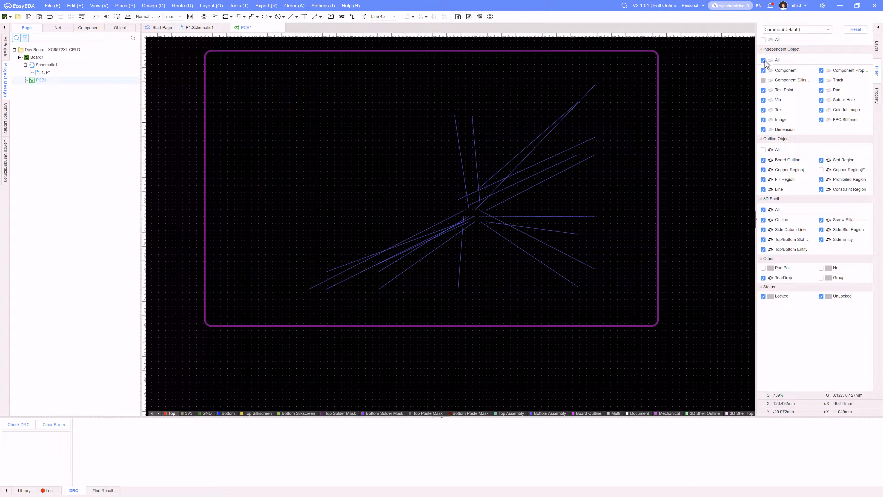
left_click(763, 61)
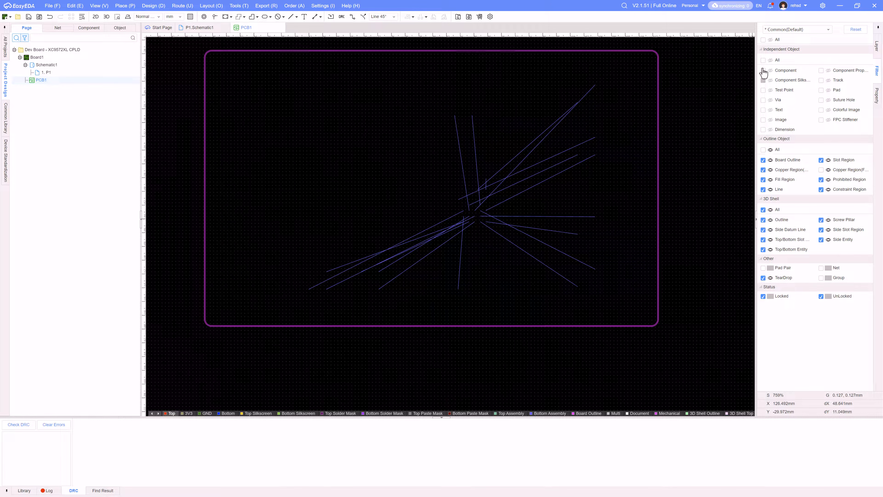
left_click(769, 62)
left_click(770, 40)
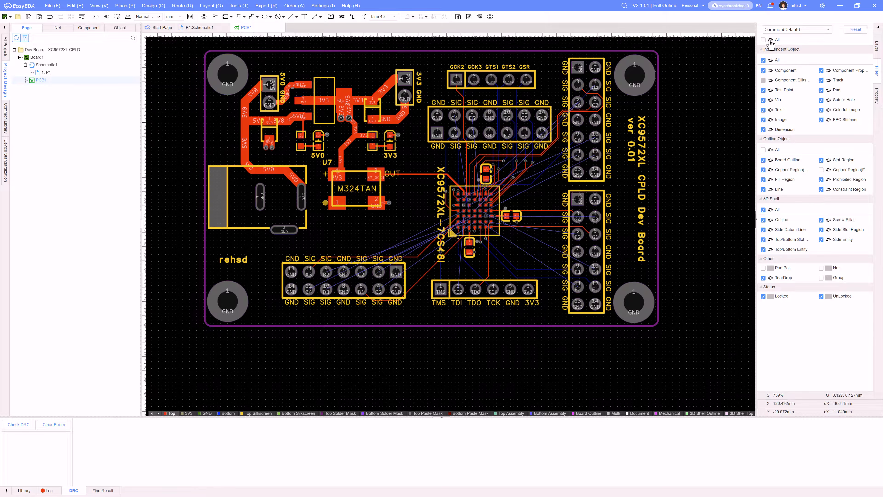
left_click(770, 40)
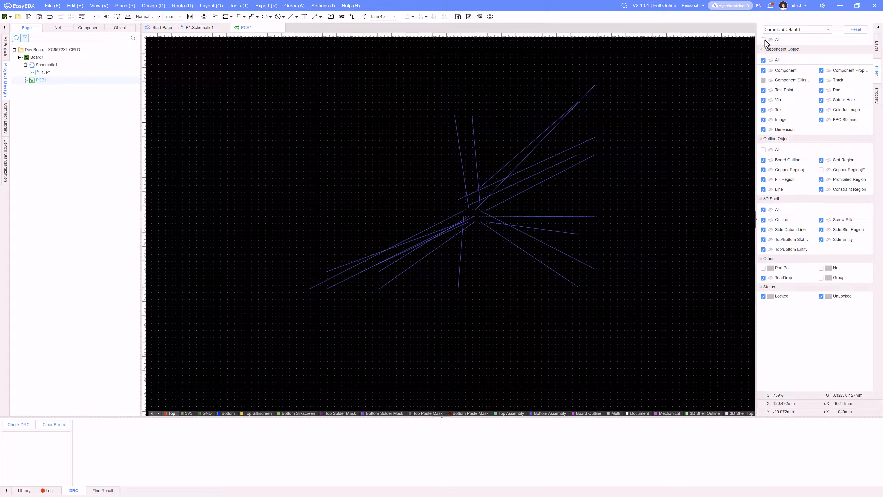
left_click(763, 40)
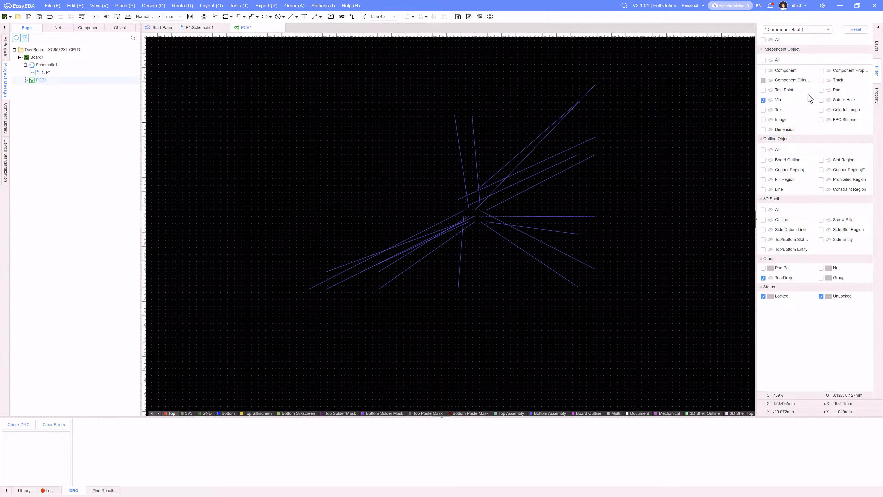
- Allow only vias and tracks to be selected among the independent objects, and make all object types visible again
left_click(770, 100)
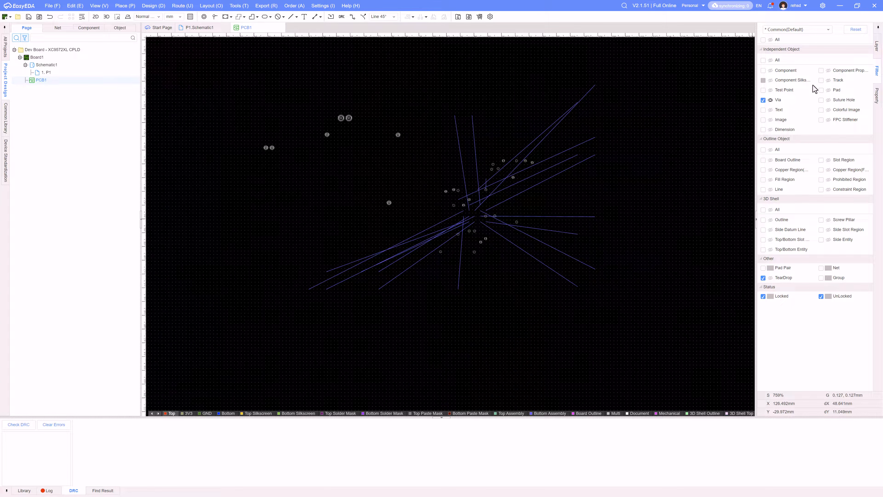
left_click(829, 80)
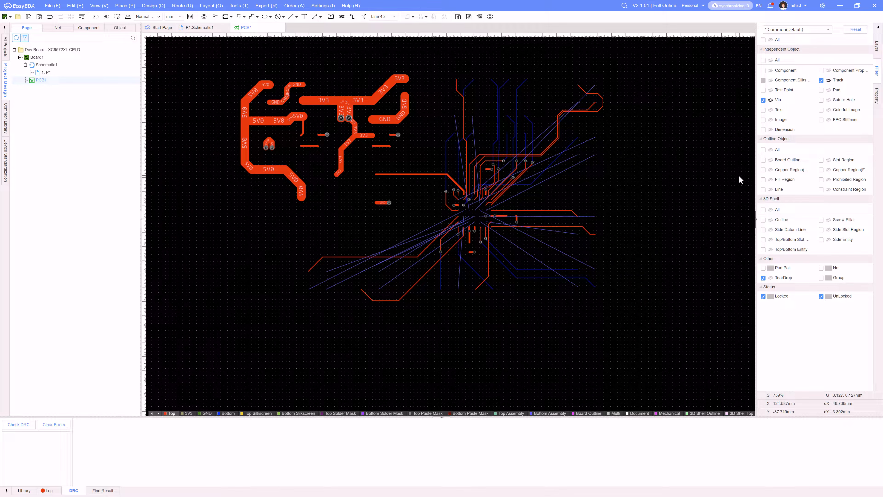
left_click(770, 160)
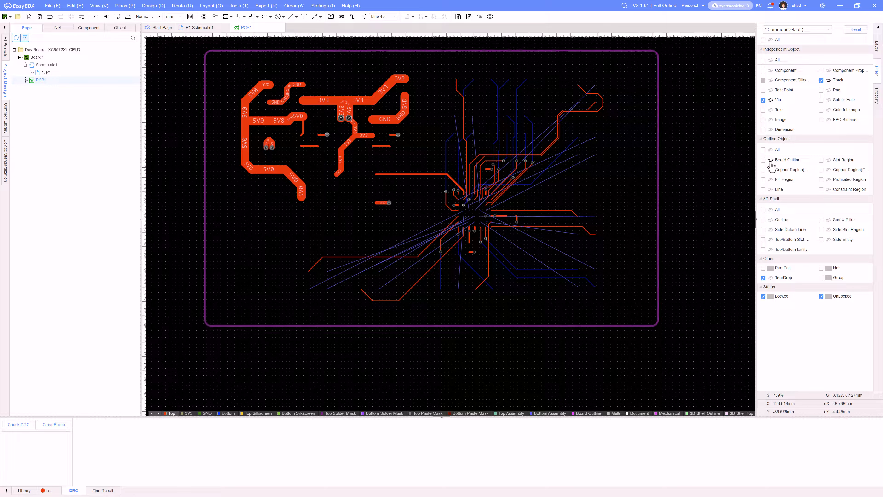
left_click(771, 40)
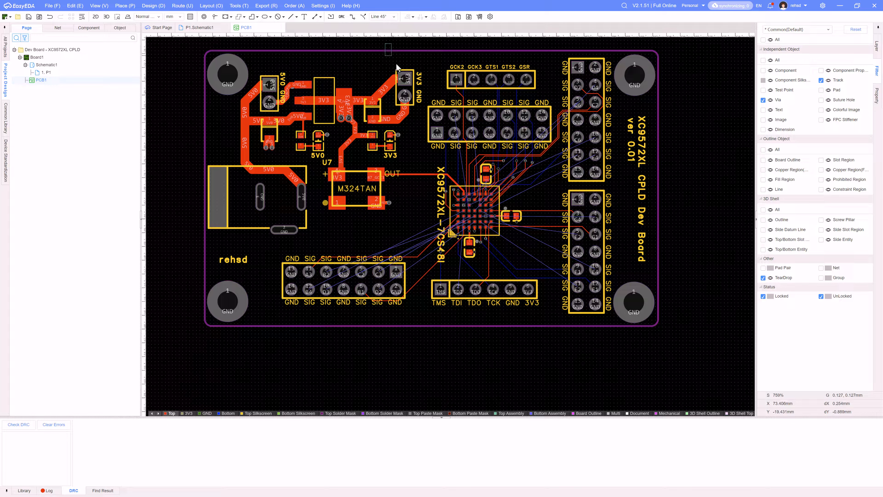
- Select the tracks and vias around the CPLD and its upper, side and JTAG headers, and delete them
left_click_drag(396, 66, 597, 343)
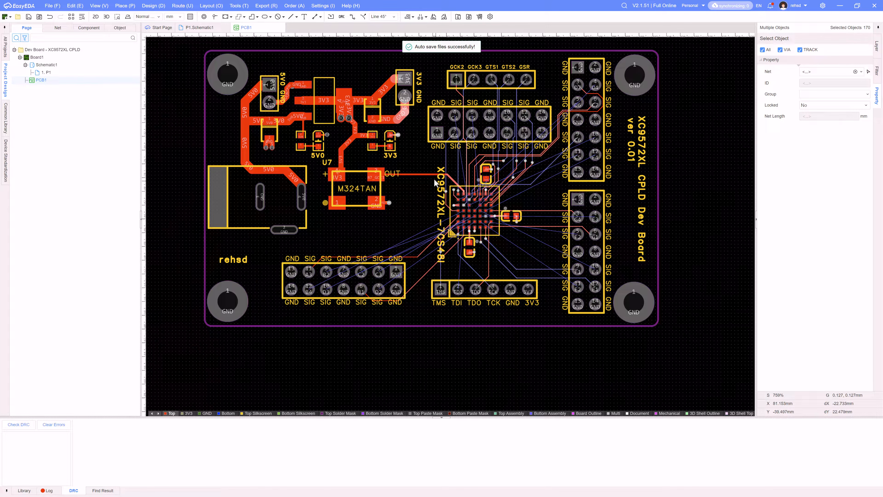
left_click_drag(419, 44, 609, 336)
key("Delete")
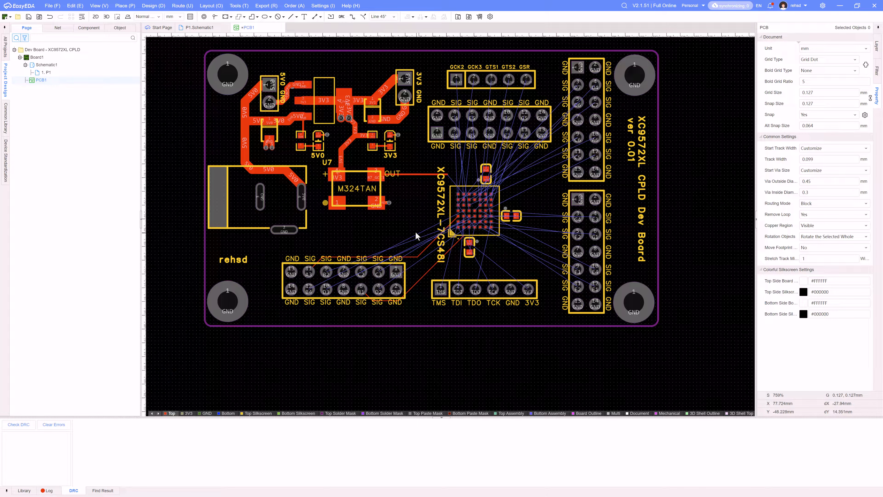
- Delete the leftover tracks between the CPLD and the 14-pin header beside the TMS connector, including the A3 and B1 tracks
left_click_drag(268, 250, 456, 325)
key("Delete")
left_click_drag(409, 187, 477, 310)
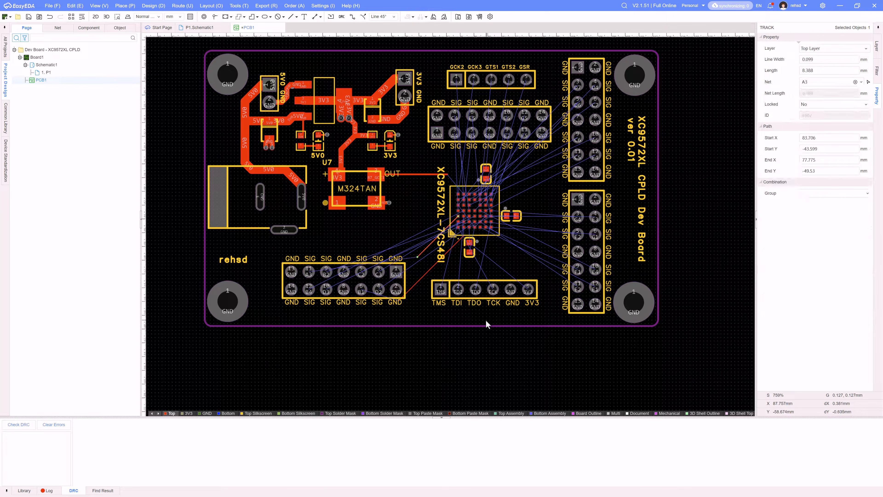
key("Delete")
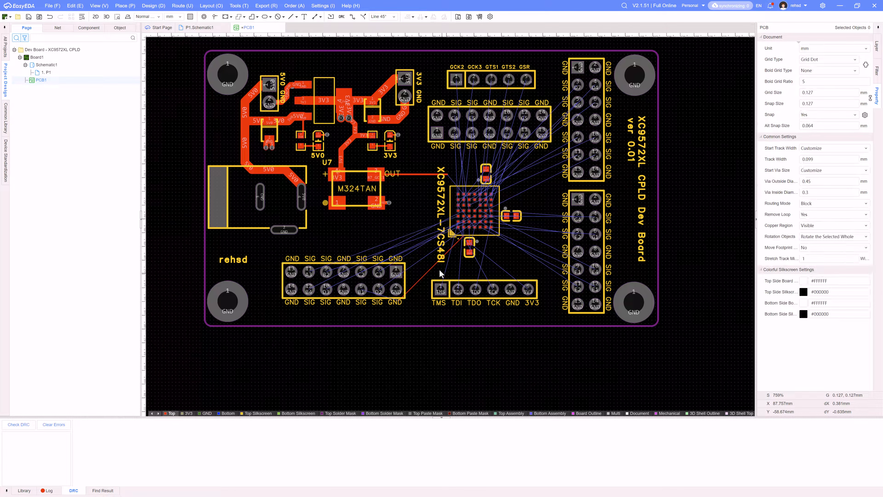
left_click_drag(380, 233, 506, 328)
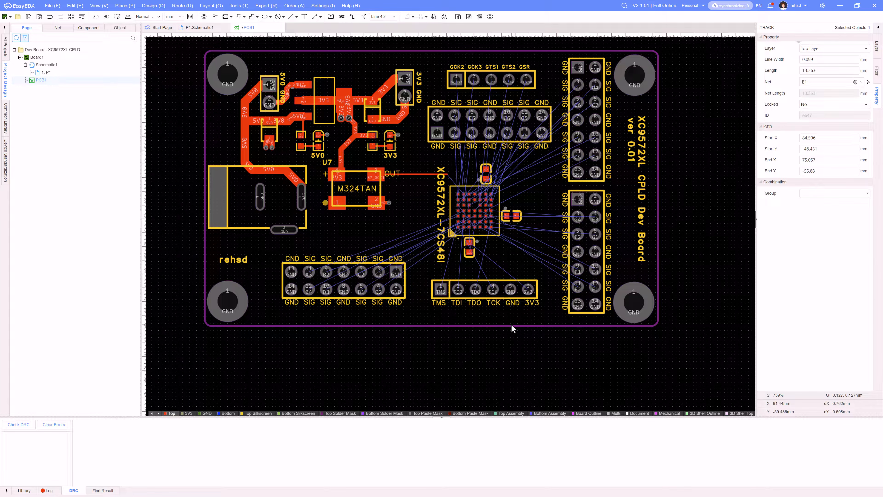
key("Delete")
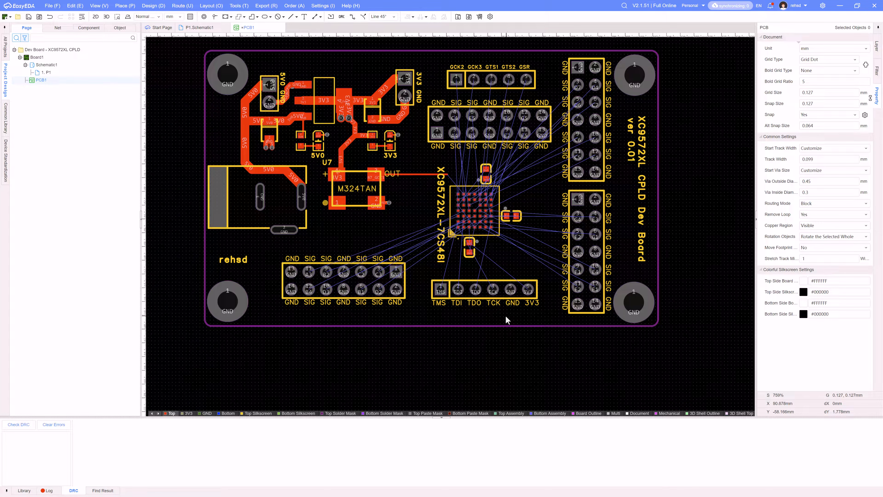
- Make all independent, outline and 3D shell object types selectable again in the object filter, keeping them all visible
scroll(467, 230, "up", 3)
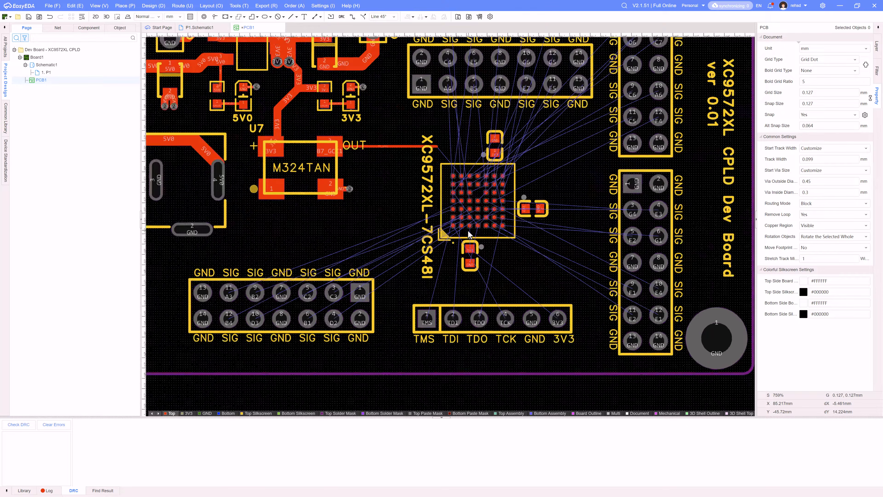
scroll(468, 230, "down", 3)
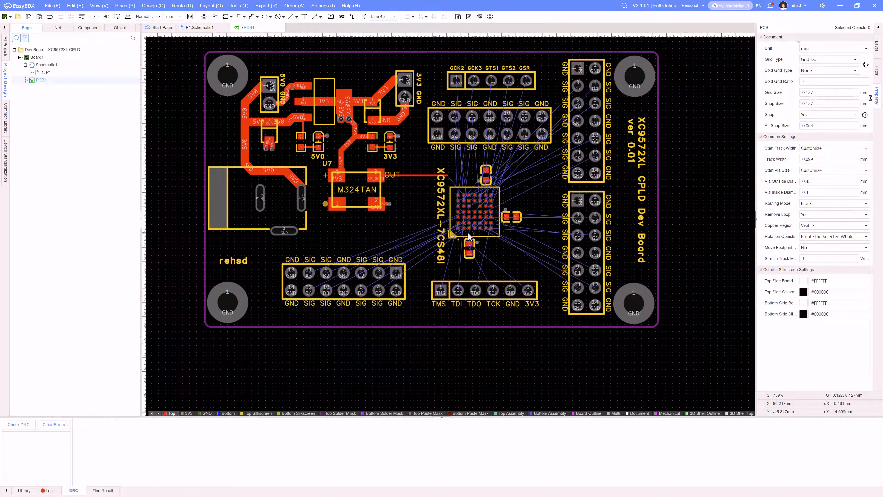
left_click(877, 74)
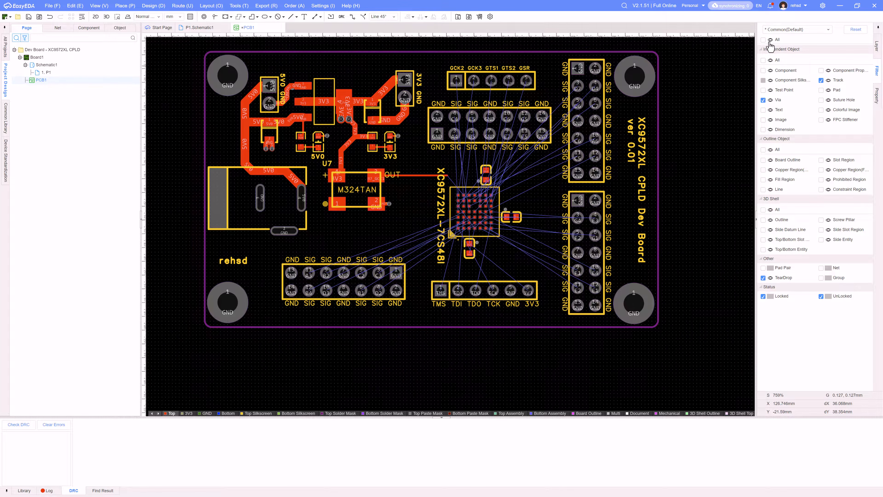
left_click(770, 41)
left_click(763, 40)
left_click(770, 40)
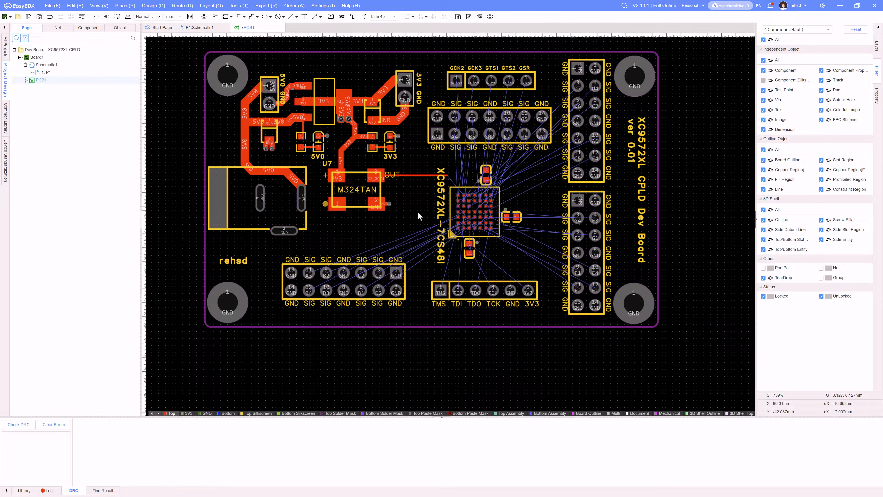
- Route the open end of the oscillator's B7_GCK1 track to the CPLD's B7 pad on the top layer, and save the board
right_click(417, 195)
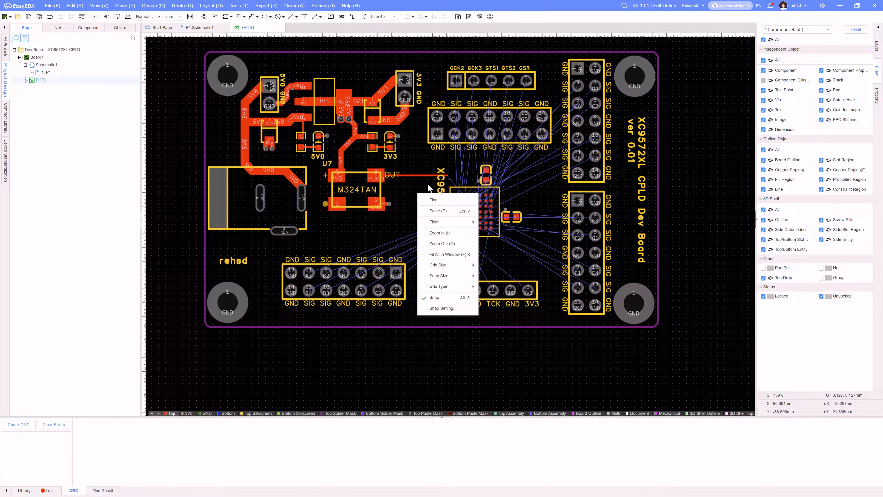
left_click(414, 198)
scroll(437, 188, "up", 6)
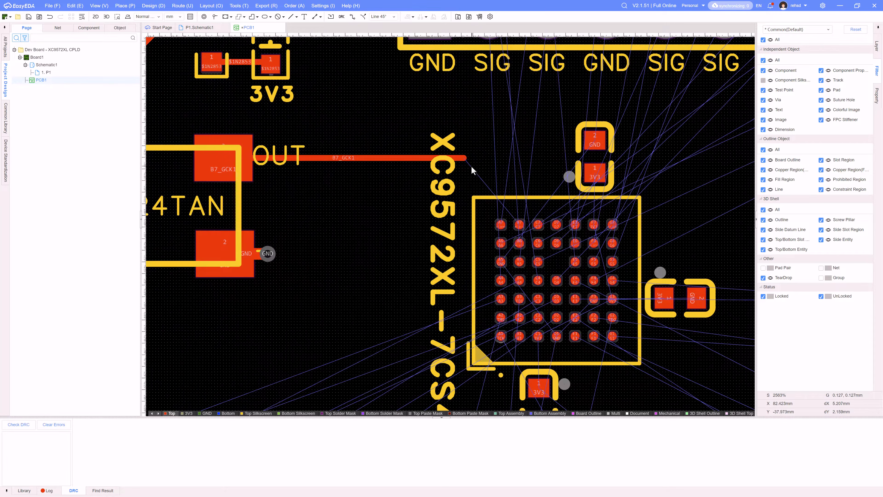
key("w")
left_click(465, 158)
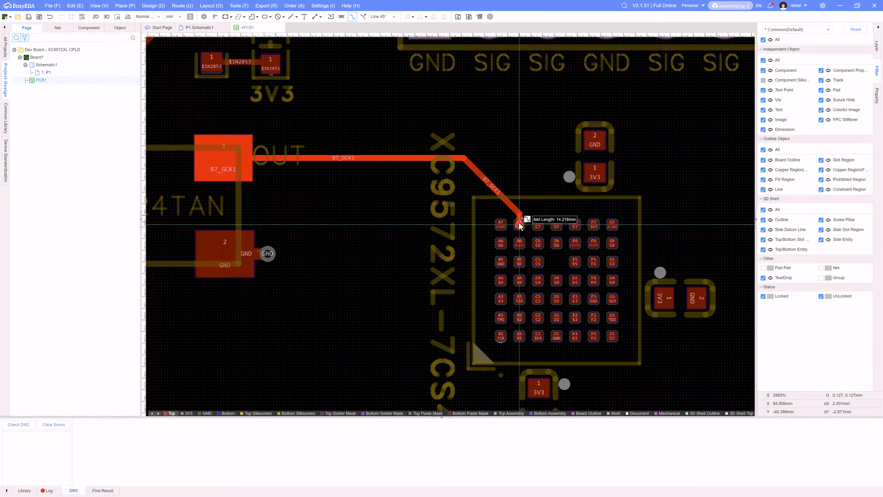
left_click(520, 224)
scroll(524, 237, "down", 4)
right_click_drag(569, 263, 520, 209)
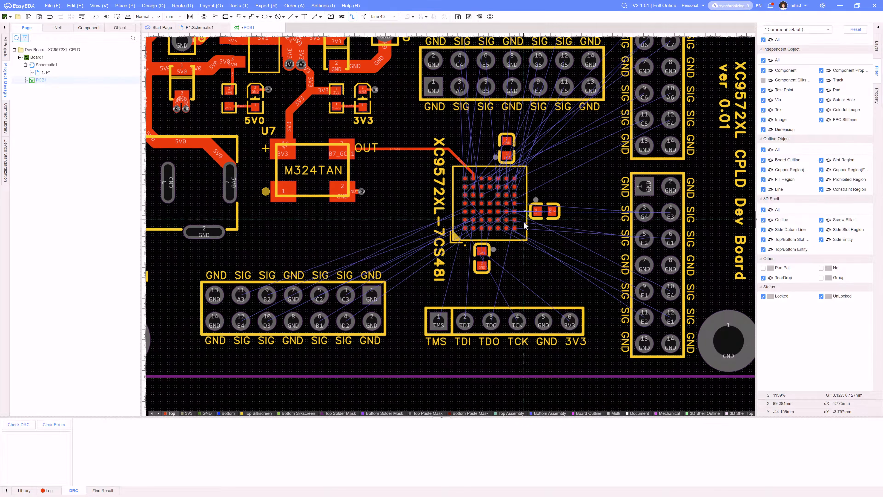
key("ctrl+s")
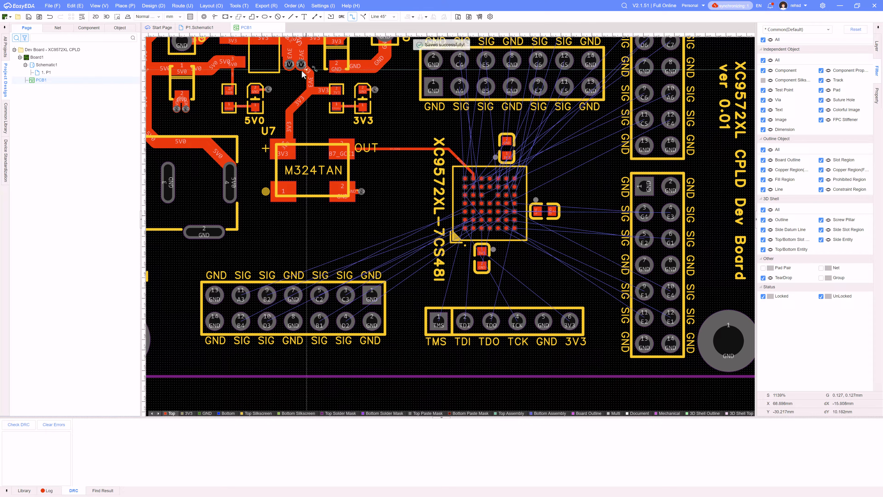
- Review the signals assigned to the CPLD and to headers U3 to U6 in the schematic
left_click(207, 28)
scroll(443, 226, "down", 5)
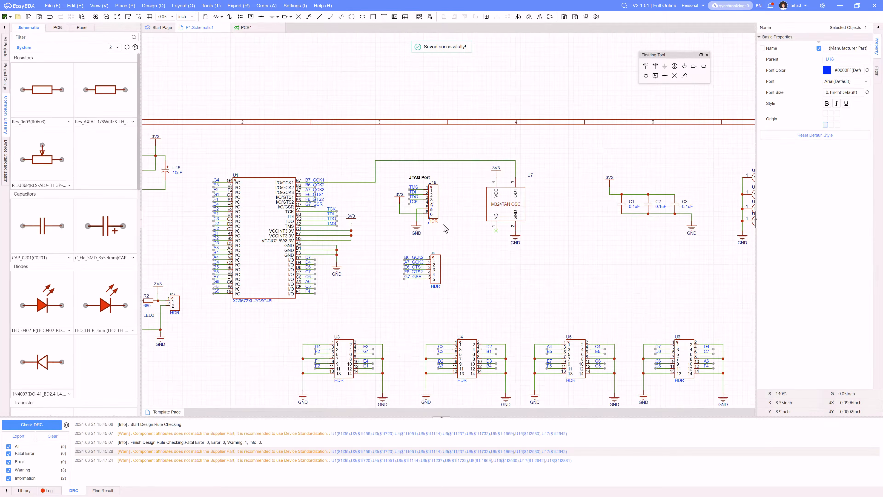
right_click_drag(398, 244, 482, 87)
right_click_drag(544, 327, 374, 309)
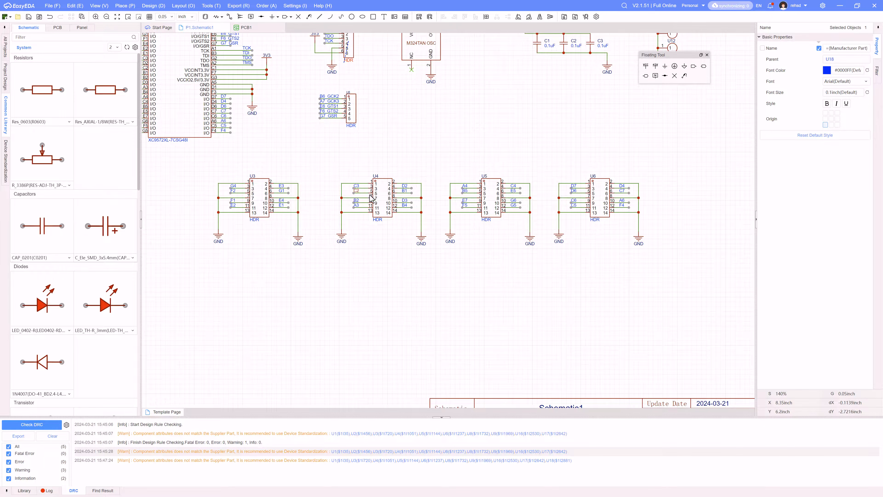
right_click_drag(388, 256, 479, 323)
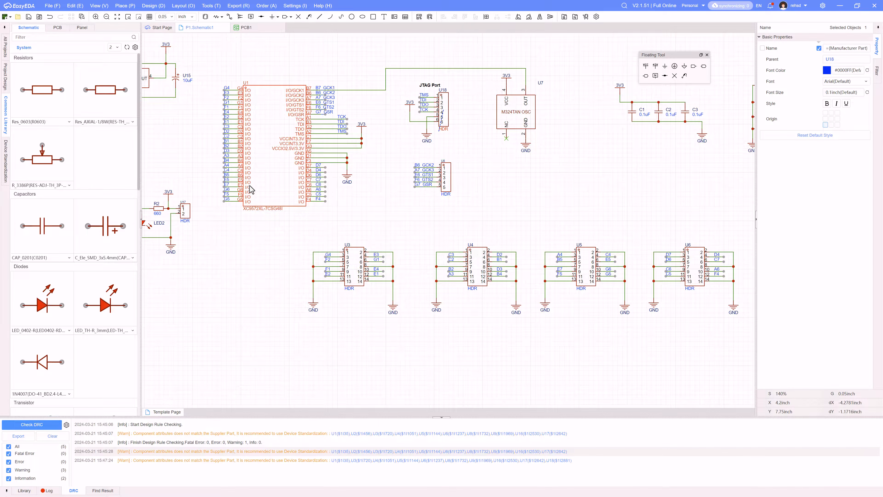
scroll(249, 184, "down", 2)
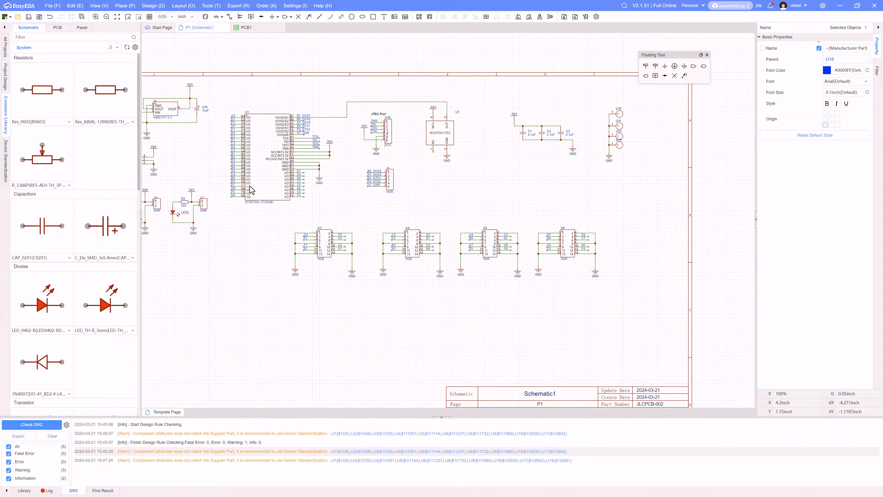
- Examine the CPLD's pad grid on the PCB and where its ratlines run to the capacitors and headers
left_click(258, 27)
scroll(508, 205, "up", 6)
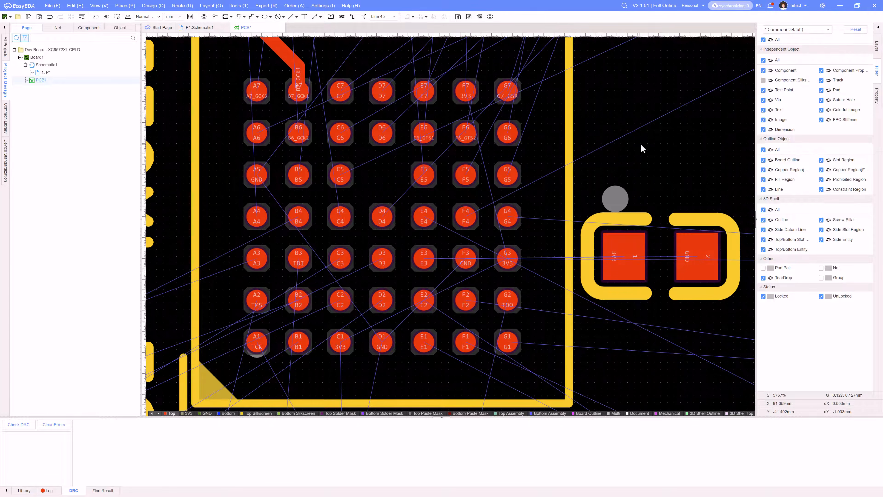
right_click_drag(642, 145, 685, 143)
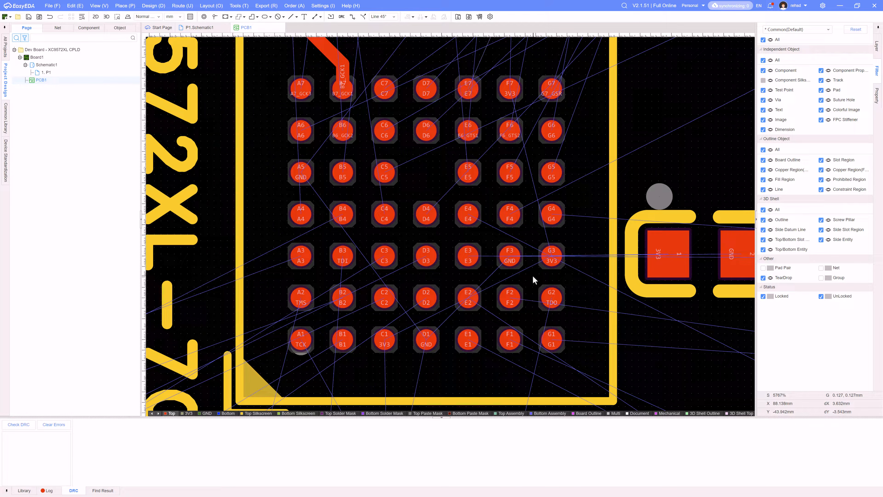
scroll(510, 256, "down", 6)
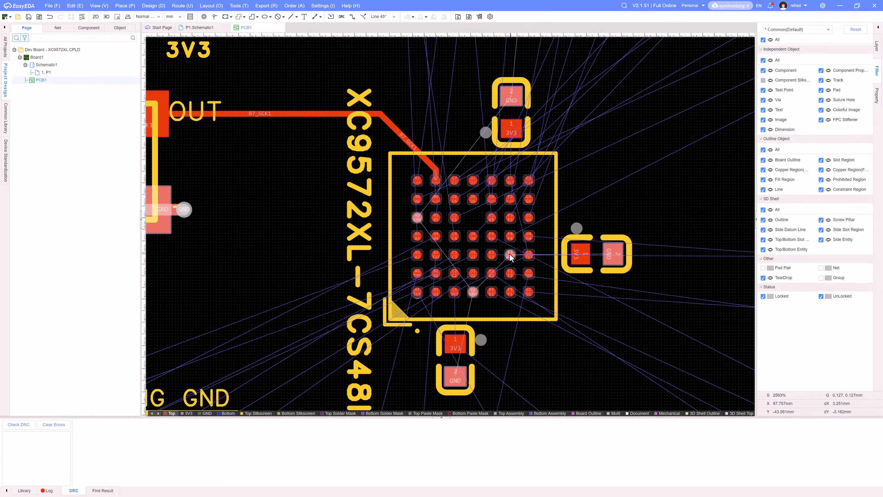
right_click_drag(611, 203, 560, 201)
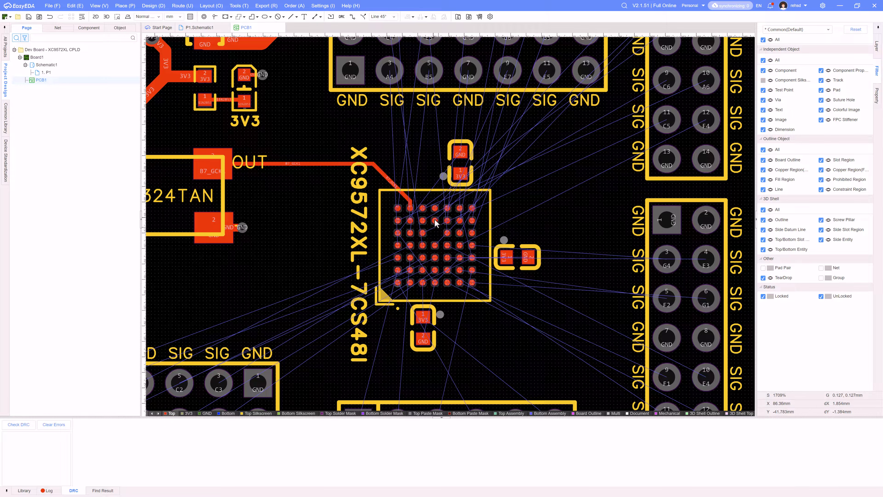
scroll(444, 230, "up", 4)
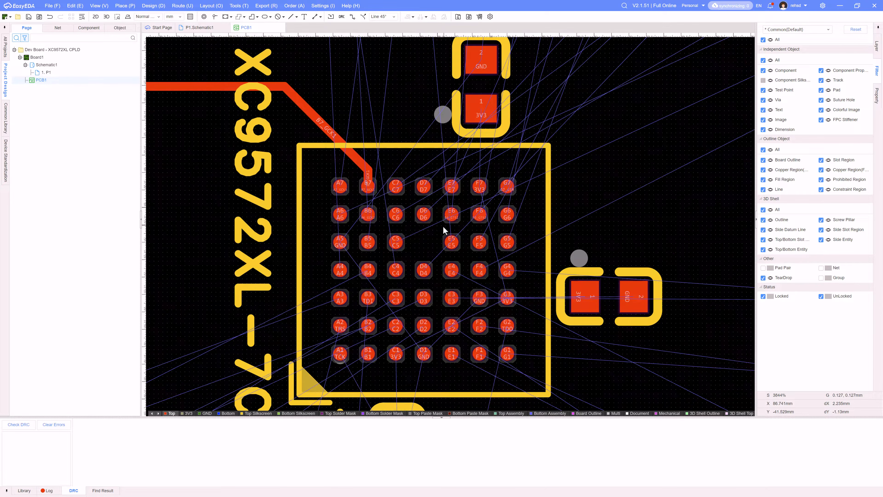
scroll(447, 246, "up", 2)
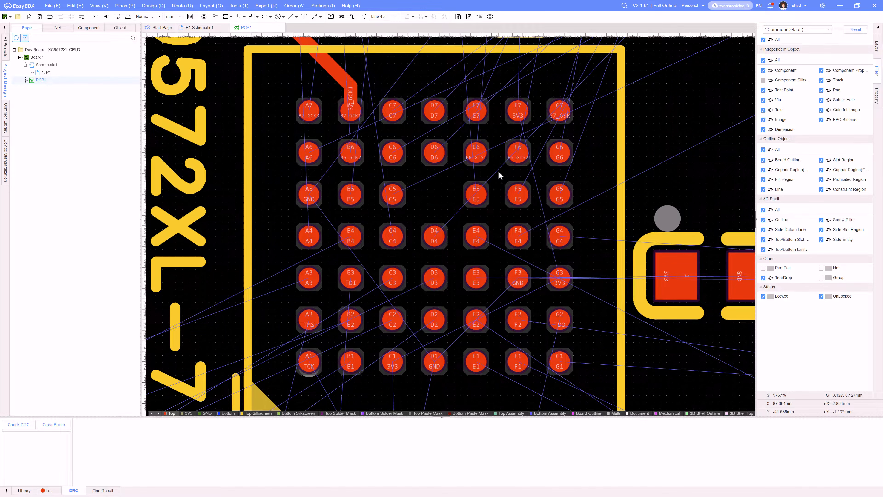
- Check the XC9572XL reference page in the browser and compare its function blocks with the CPLD's pads on the PCB
key("alt+Tab")
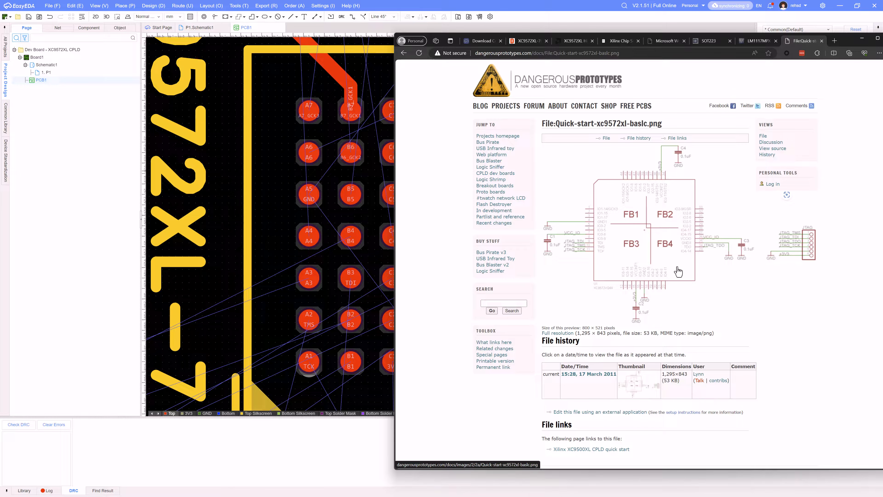
key("ctrl+4")
left_click(390, 7)
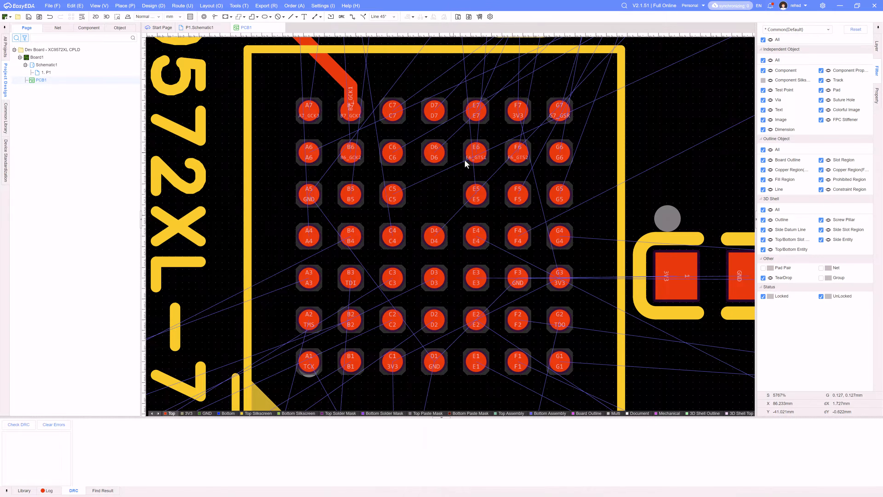
scroll(548, 195, "down", 2)
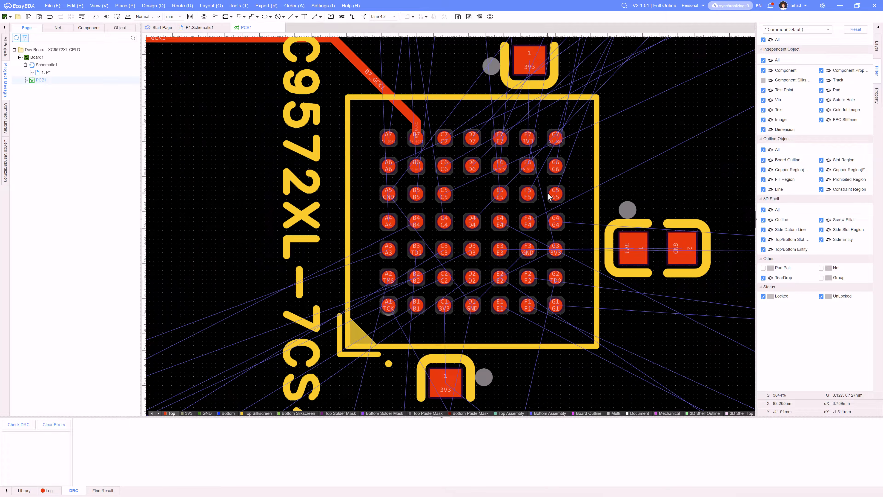
scroll(546, 194, "down", 2)
scroll(538, 193, "up", 3)
scroll(541, 195, "up", 1)
right_click_drag(676, 131, 595, 131)
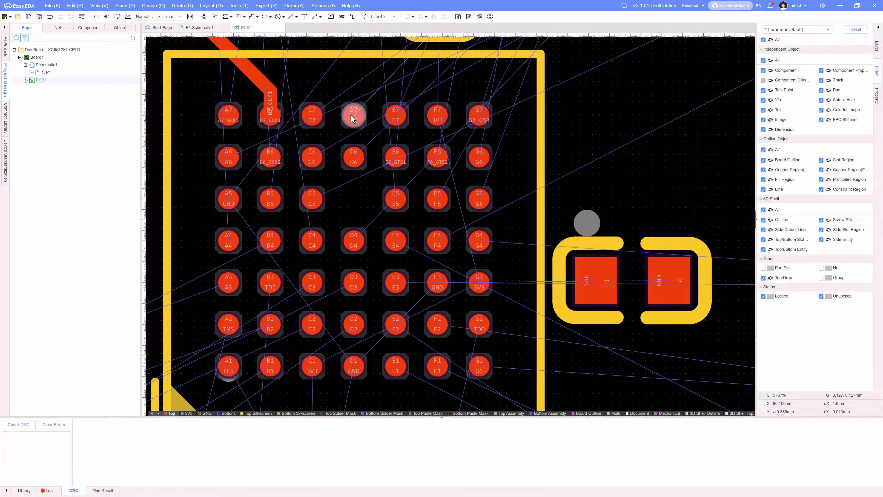
mouse_move(361, 246)
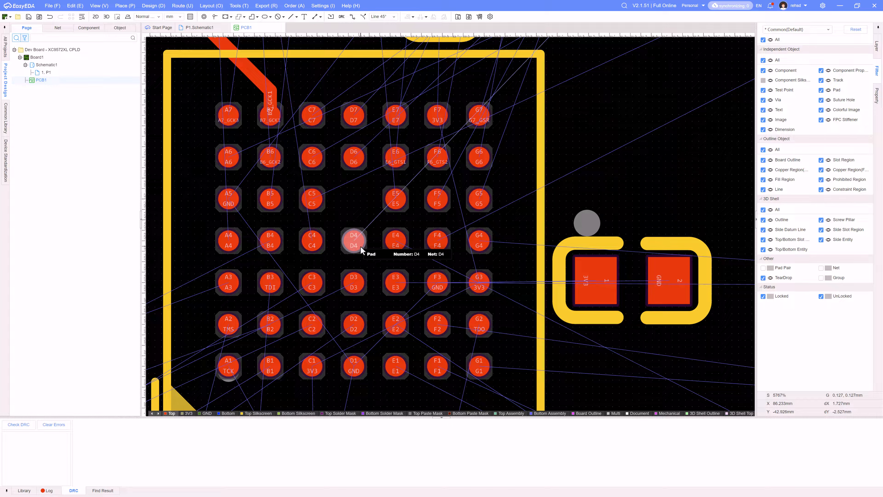
mouse_move(473, 246)
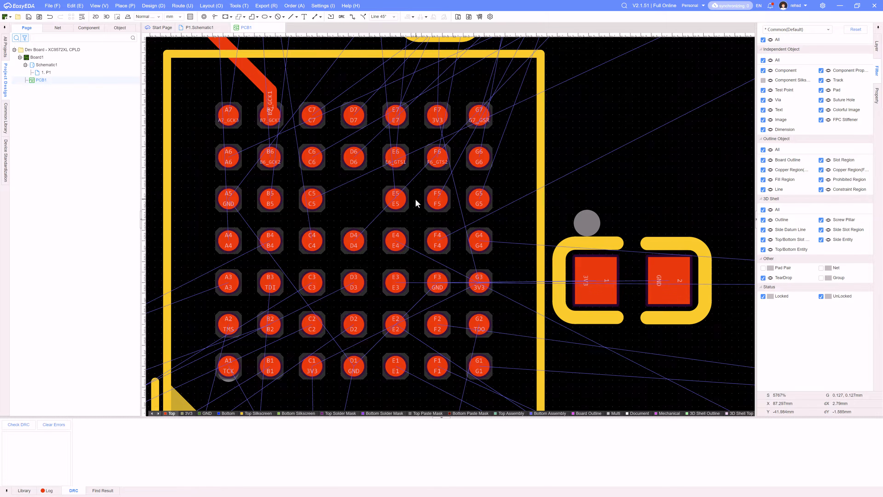
key("alt+Tab")
key("alt+Tab")
- Delete the signal net labels and their stub wires from the 14-pin headers U3 to U6 in the schematic, keeping the ground wiring
left_click(200, 28)
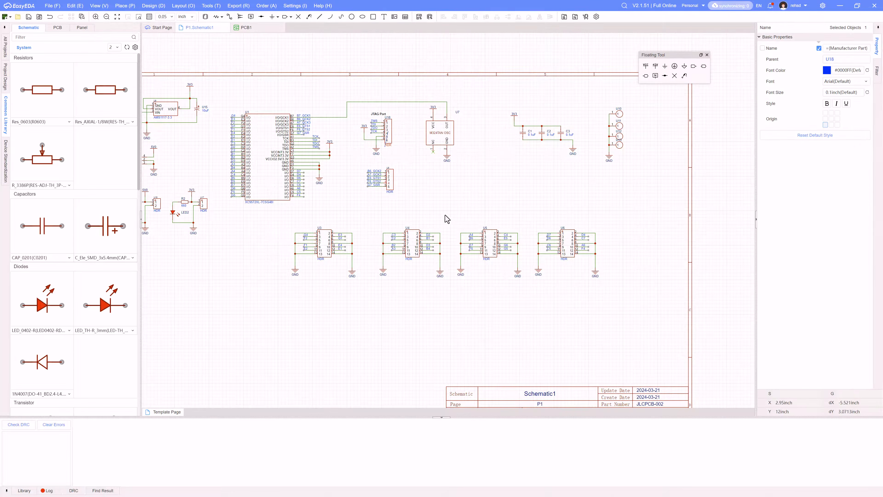
right_click_drag(316, 317, 416, 280)
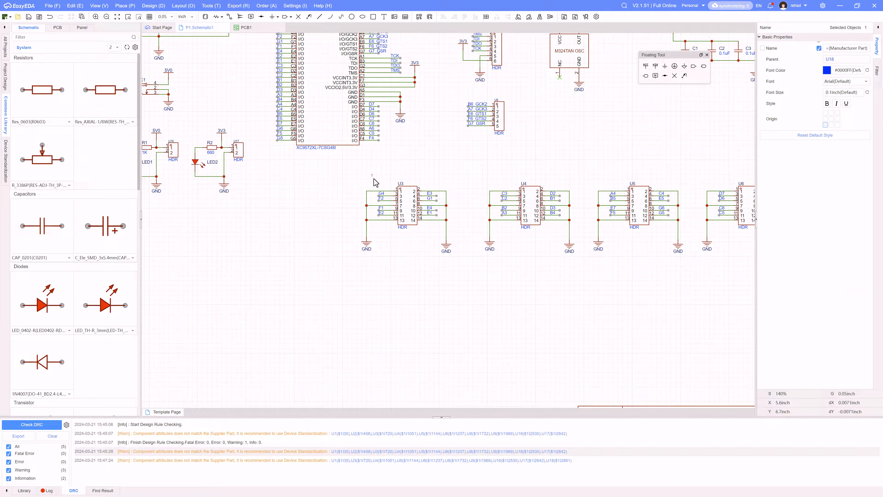
left_click_drag(372, 175, 405, 235)
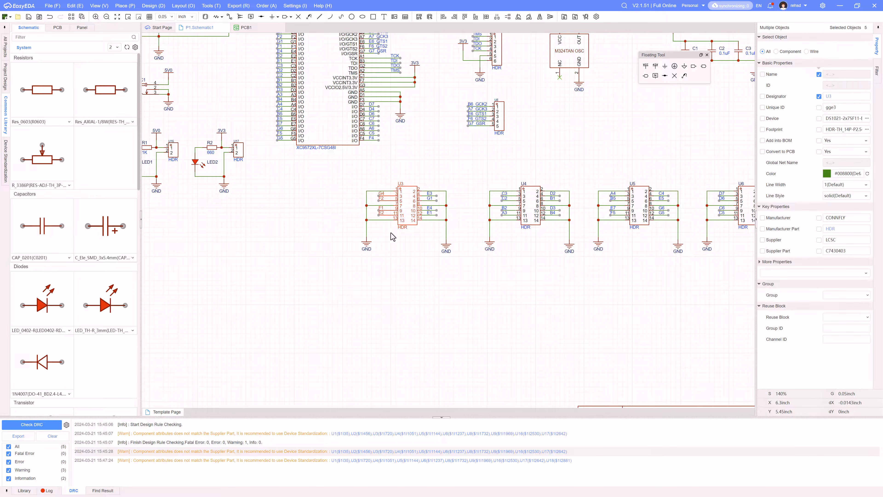
scroll(384, 188, "up", 5)
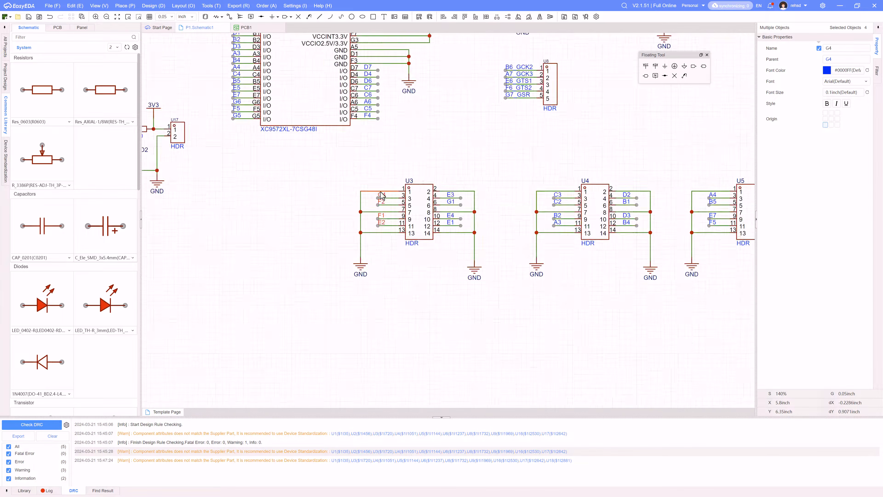
left_click(392, 256, "ctrl")
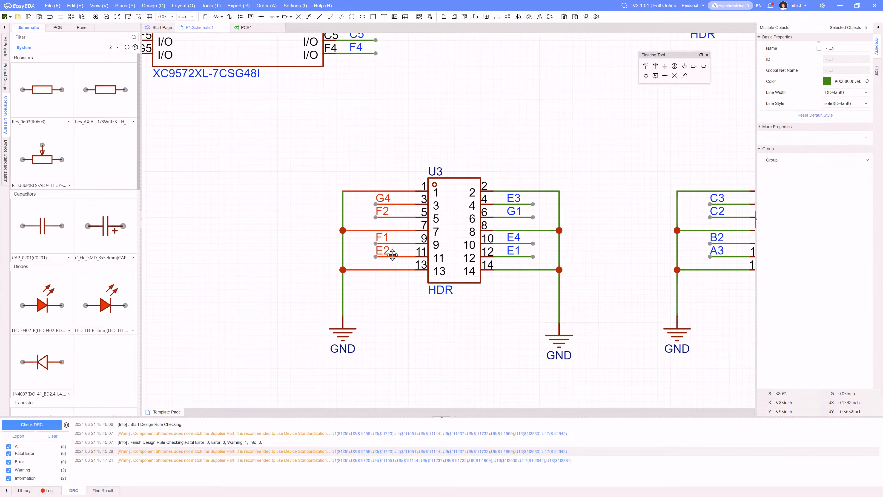
left_click(364, 212)
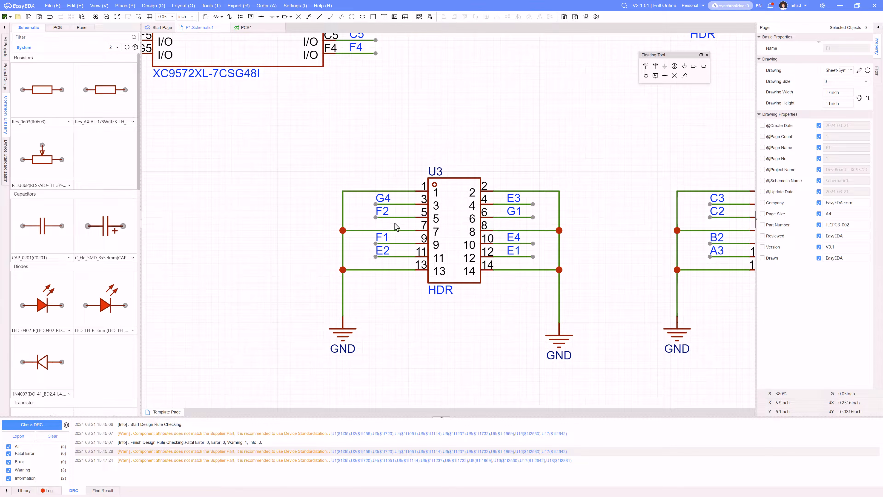
left_click_drag(384, 199, 382, 198)
key("Delete")
left_click_drag(399, 261, 383, 238)
key("Delete")
left_click(487, 279)
key("Delete")
key("Delete")
scroll(321, 226, "down", 5)
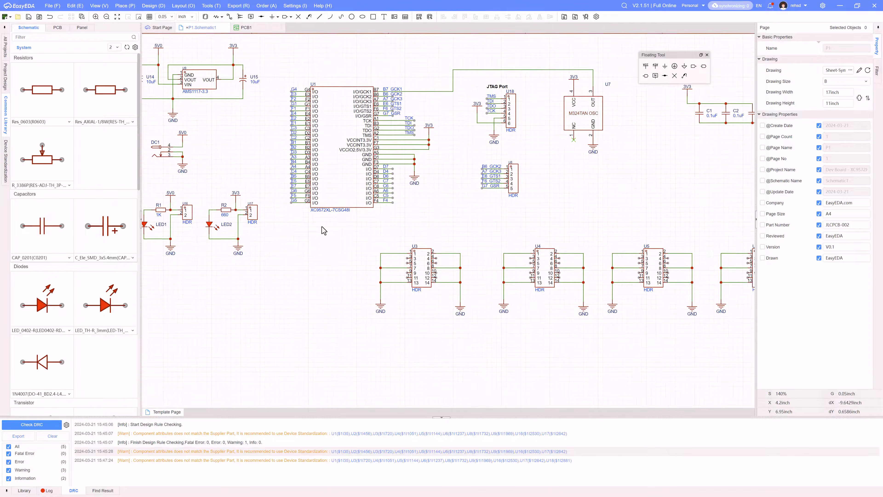
- Arrange the loose E4, E5, E7, G6, F5 and G5 net labels into a pad-map cluster below the schematic's headers
right_click_drag(322, 227, 343, 238)
left_click_drag(322, 224, 294, 59)
right_click(296, 97)
left_click(342, 304, "ctrl")
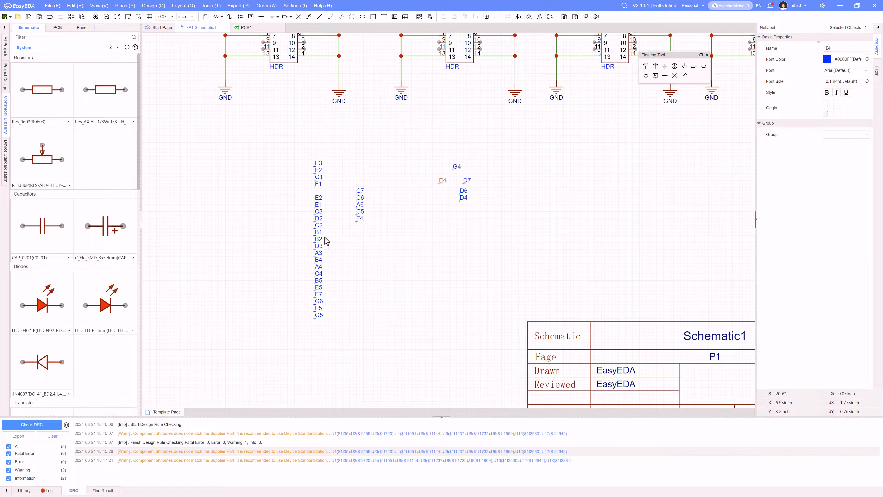
left_click(446, 194)
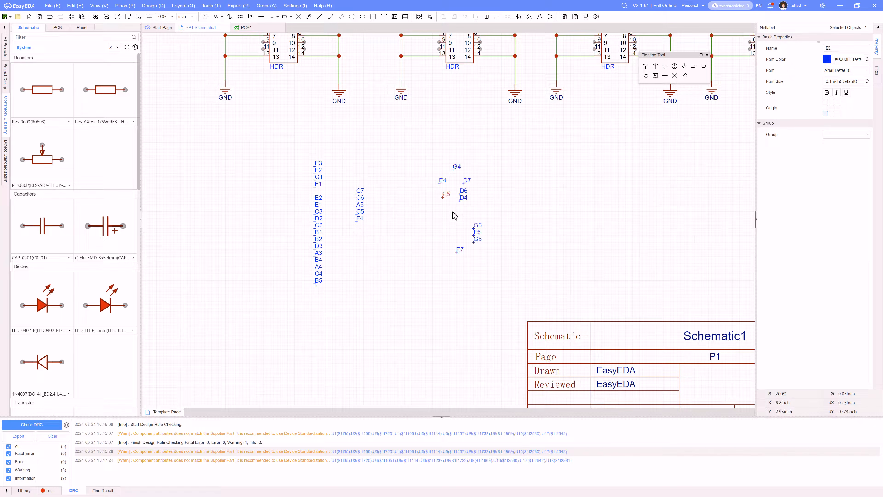
left_click_drag(501, 256, 472, 208)
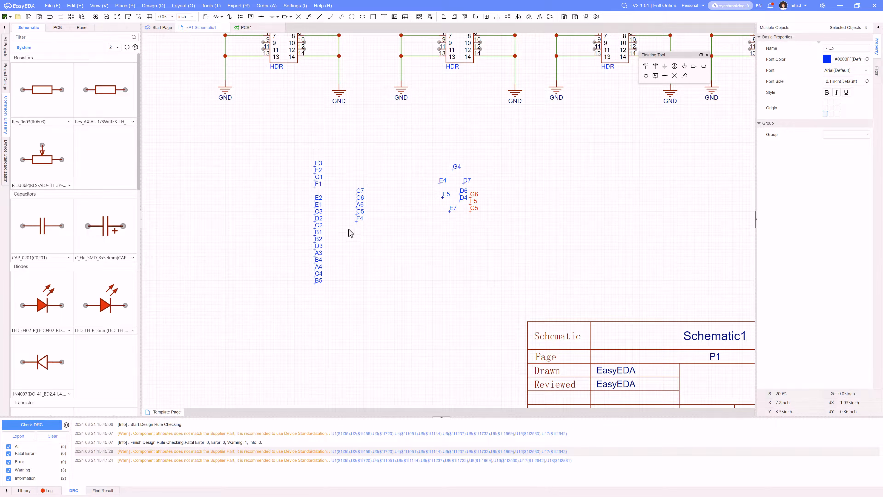
right_click_drag(392, 244, 438, 253)
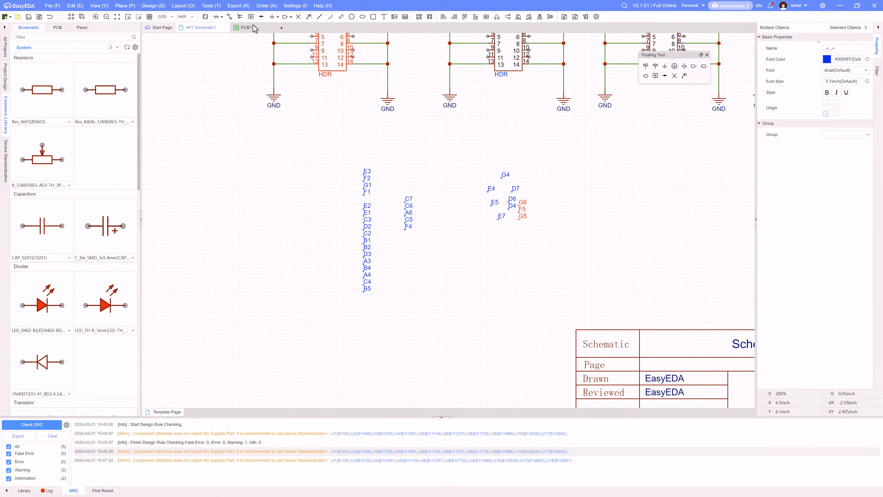
- Check the CPLD's pad positions on the PCB and regroup the loose C-column and neighbouring net labels in the schematic accordingly
left_click(254, 27)
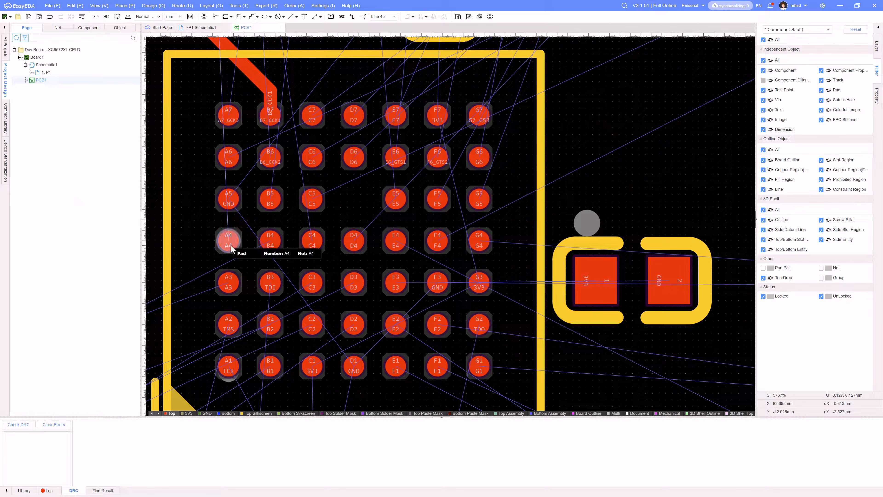
mouse_move(326, 114)
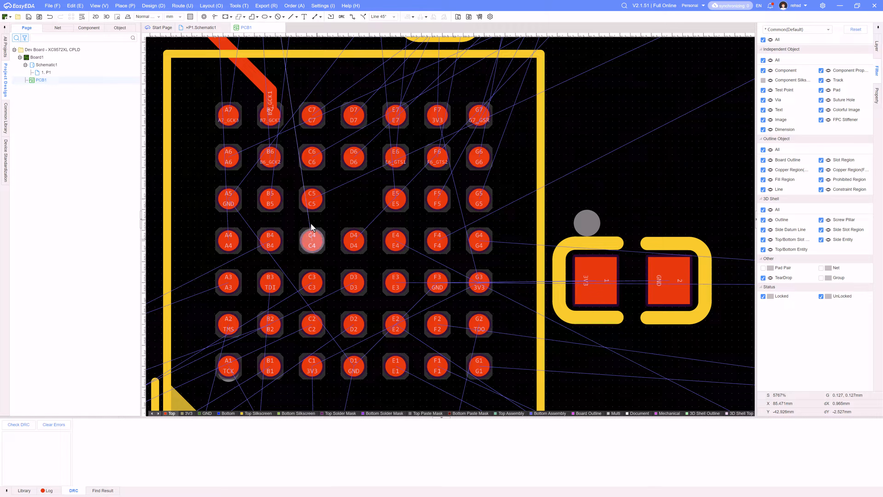
left_click(206, 29)
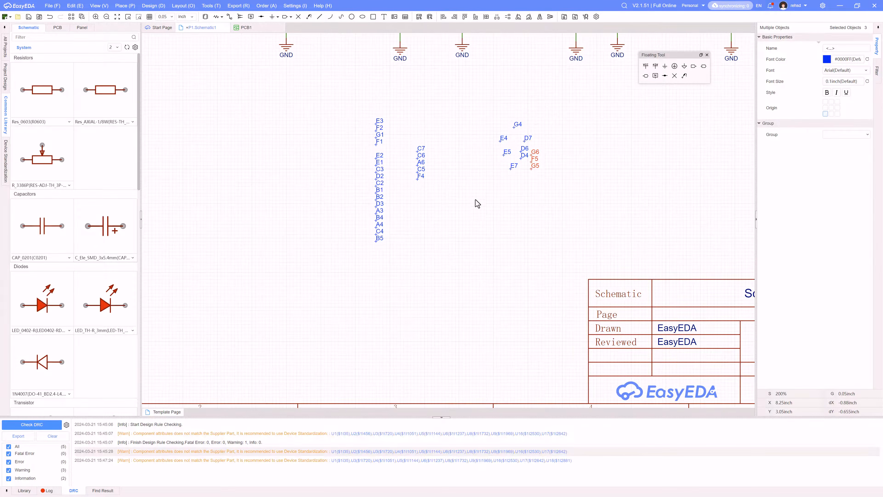
left_click_drag(421, 169, 438, 134)
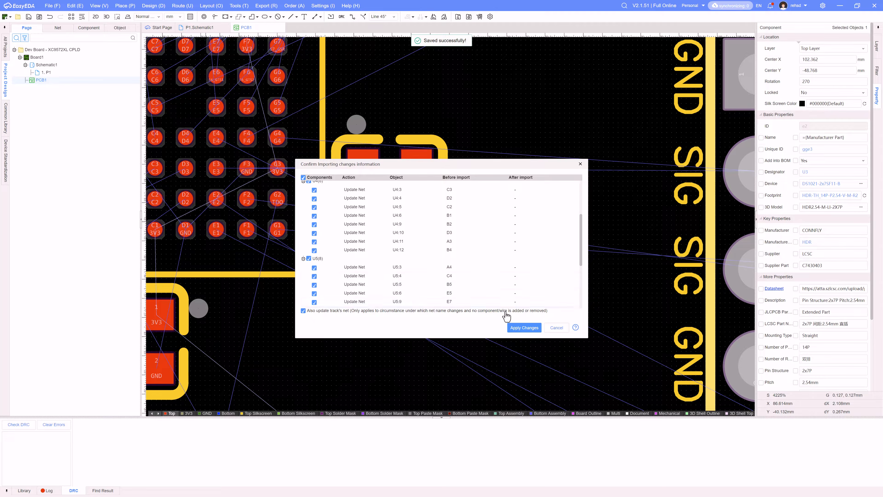
- Apply the schematic's net changes for the headers to the PCB, including track nets, and inspect the header pads and ratlines
left_click(520, 326)
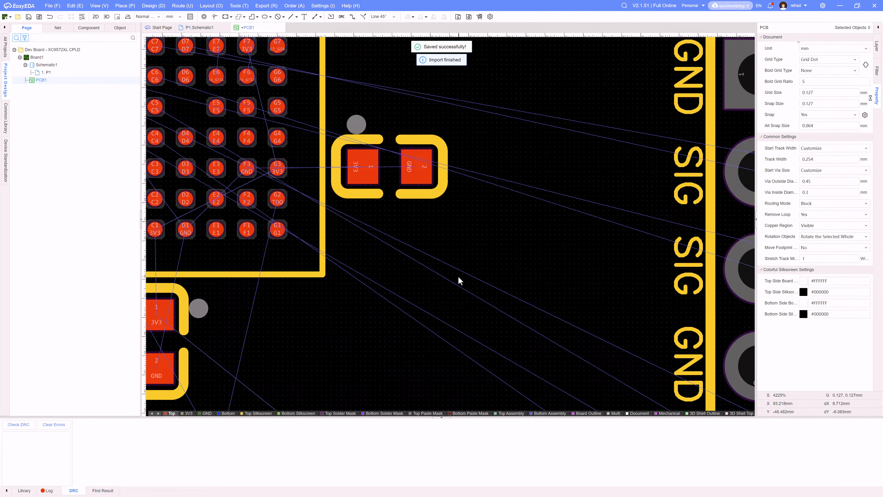
scroll(441, 276, "up", 3)
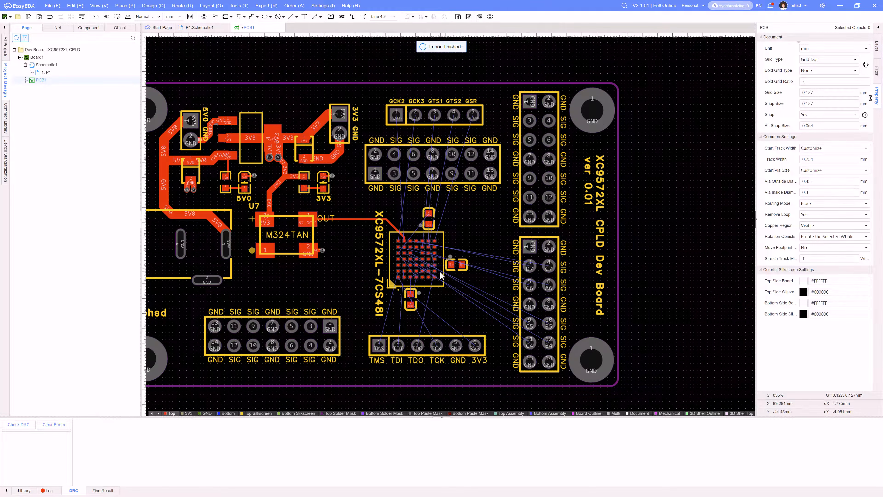
scroll(487, 167, "up", 6)
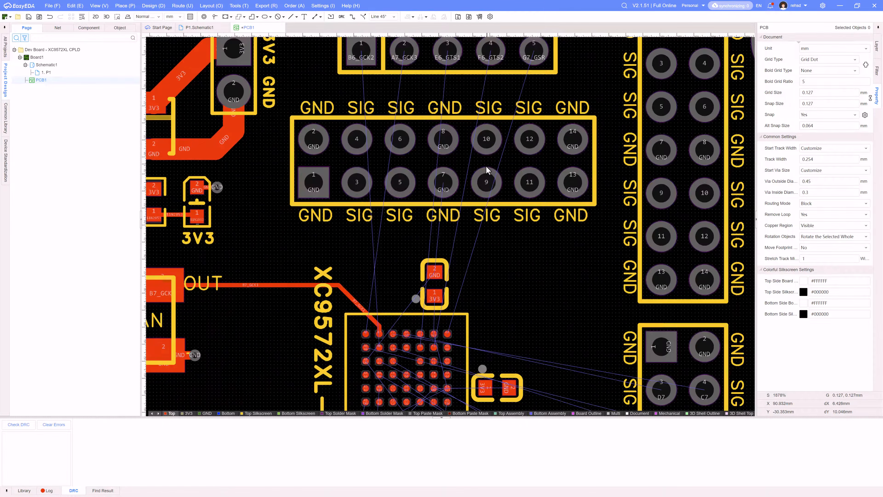
scroll(515, 247, "down", 10)
scroll(499, 204, "up", 6)
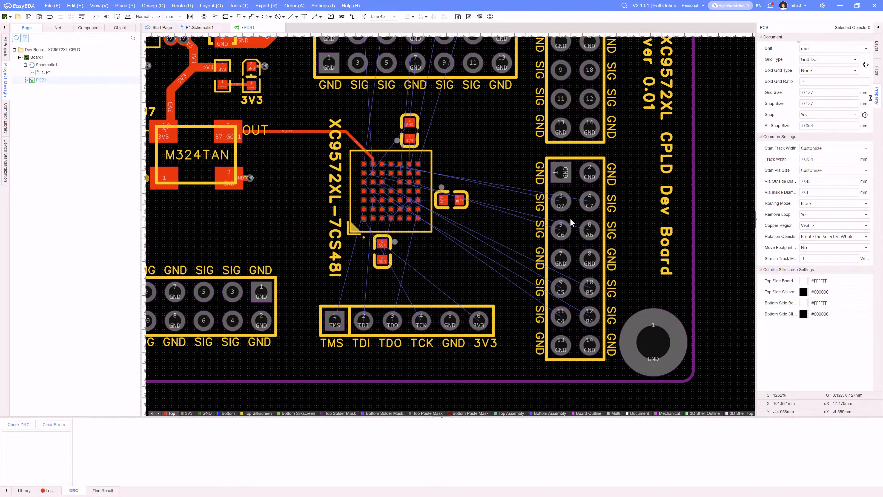
- Move the unassigned lower-left header off the board and put the assigned right-hand header with its labels there, rotated to 0 degrees
right_click_drag(233, 352, 371, 213)
left_click_drag(270, 133, 629, 363)
left_click(697, 223)
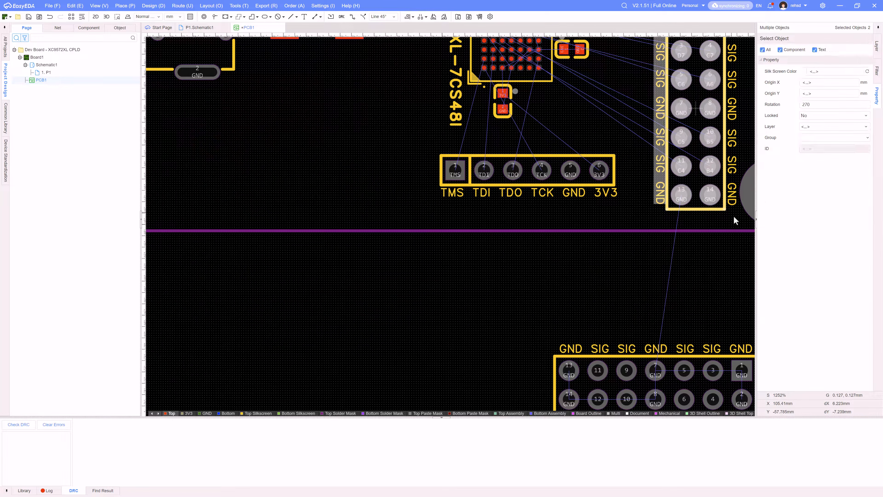
left_click_drag(734, 222, 281, 187)
key("space")
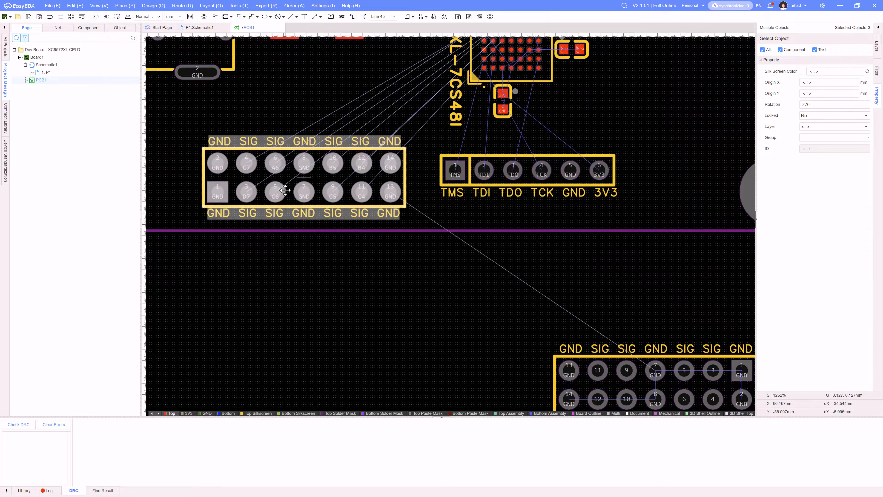
scroll(389, 118, "up", 3)
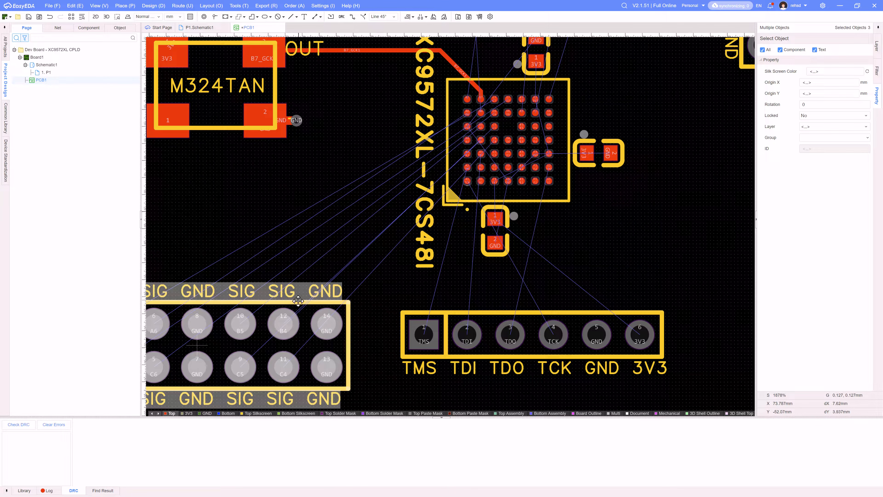
left_click_drag(293, 314, 290, 289)
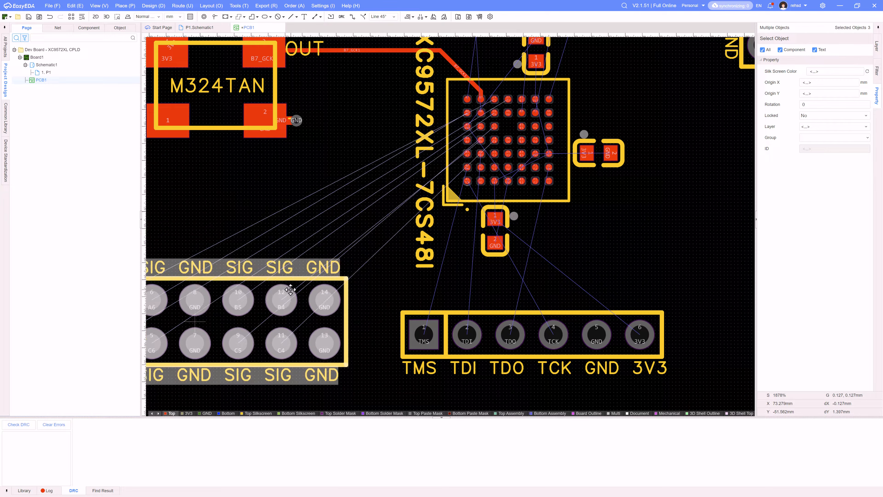
right_click_drag(370, 182, 308, 312)
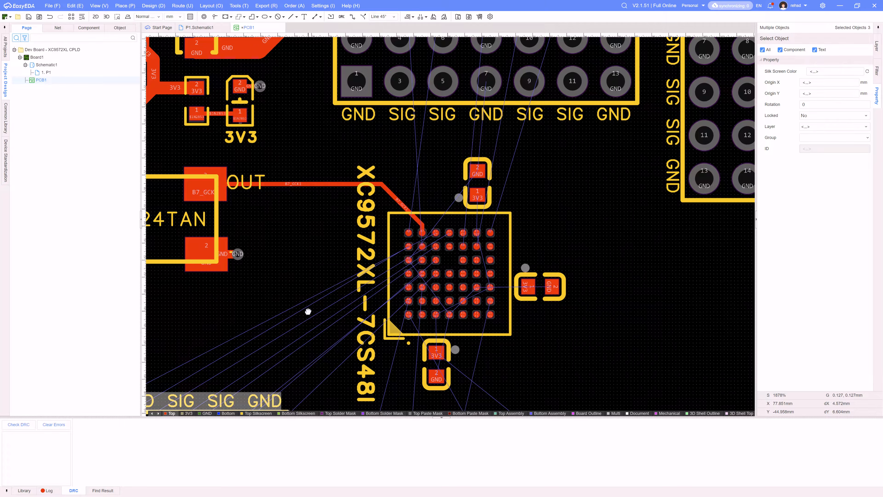
- Move the unassigned header above the CPLD off the board and place the assigned header with its labels in that spot
scroll(308, 311, "down", 4)
left_click(362, 181)
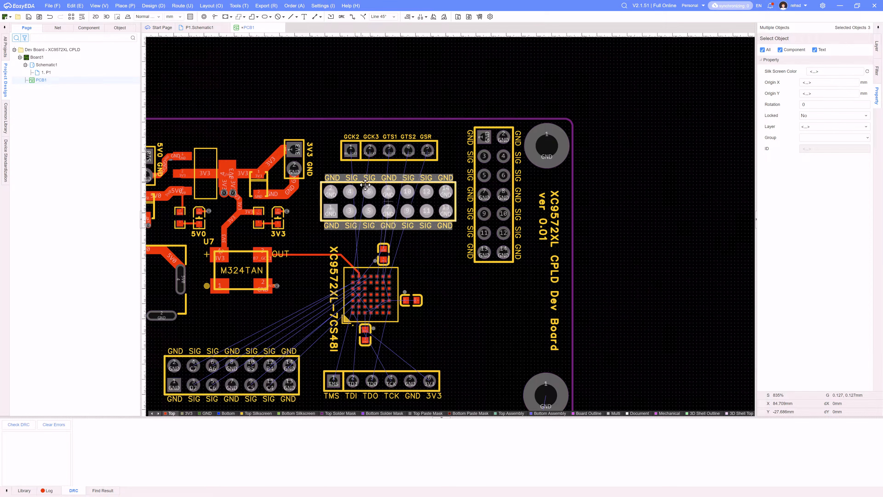
left_click_drag(365, 184, 690, 228)
left_click(236, 337)
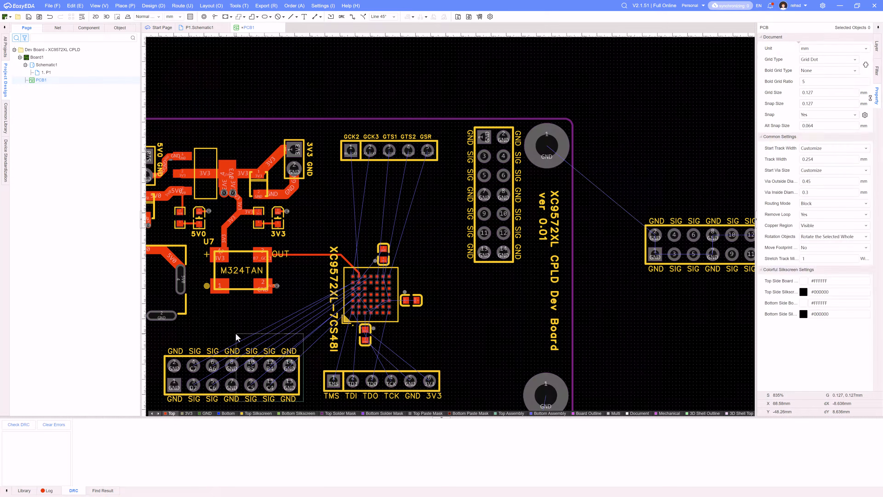
left_click_drag(236, 338, 406, 181)
scroll(410, 211, "up", 2)
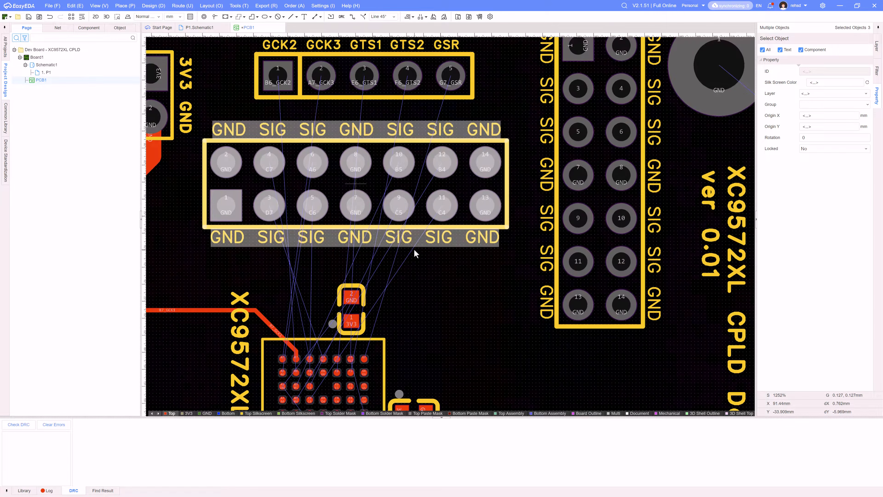
- Examine how the ratlines run between the header above the CPLD and the CPLD's pads
right_click_drag(415, 253, 474, 206)
left_click(388, 197)
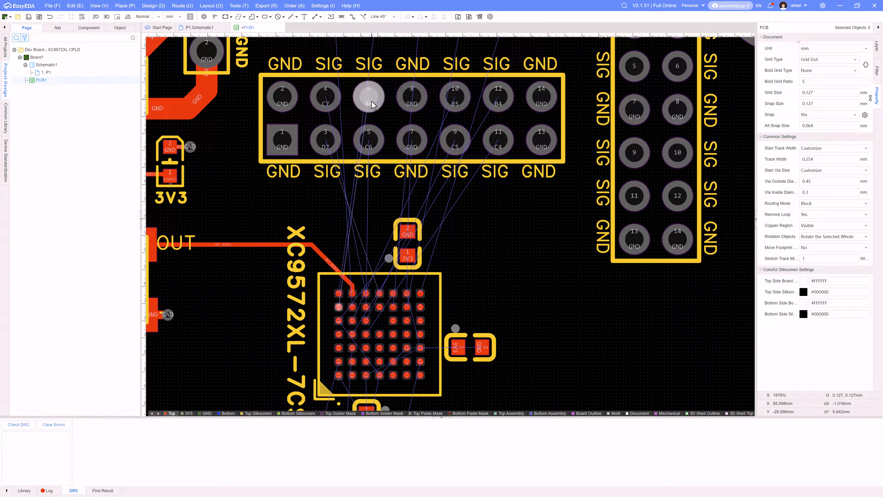
mouse_move(366, 160)
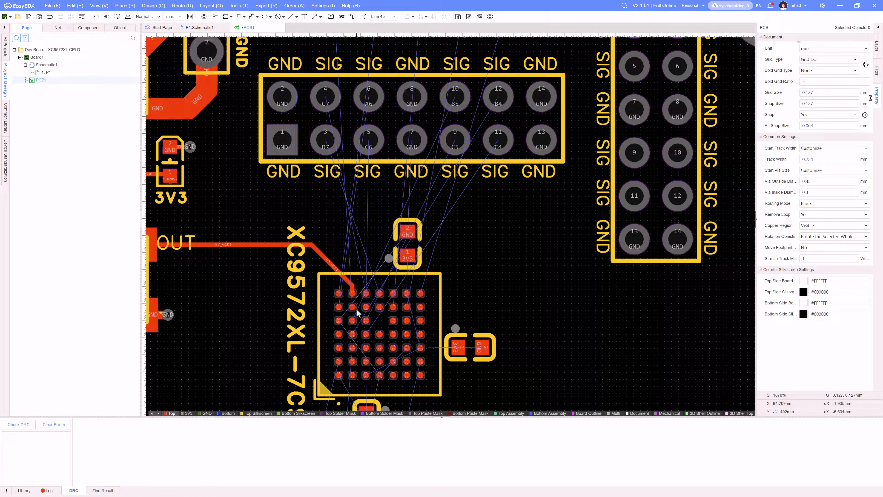
scroll(386, 198, "up", 2)
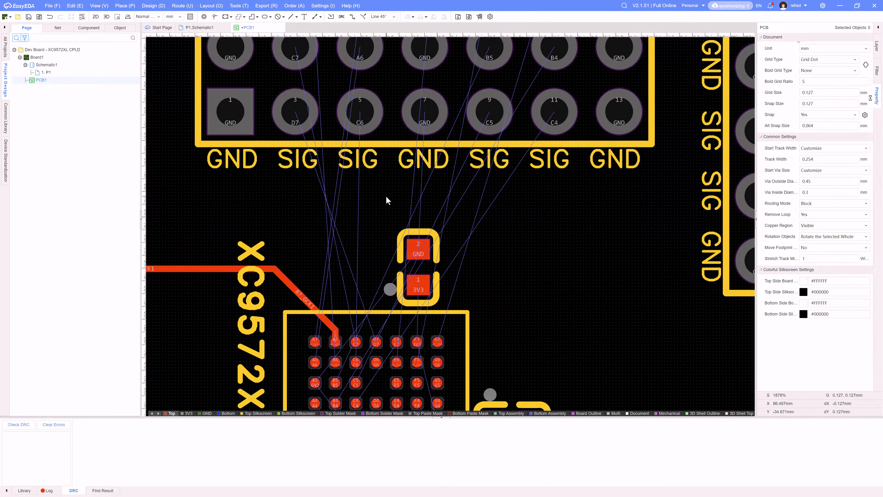
scroll(381, 202, "down", 3)
key("w")
left_click(361, 266)
scroll(361, 265, "up", 6)
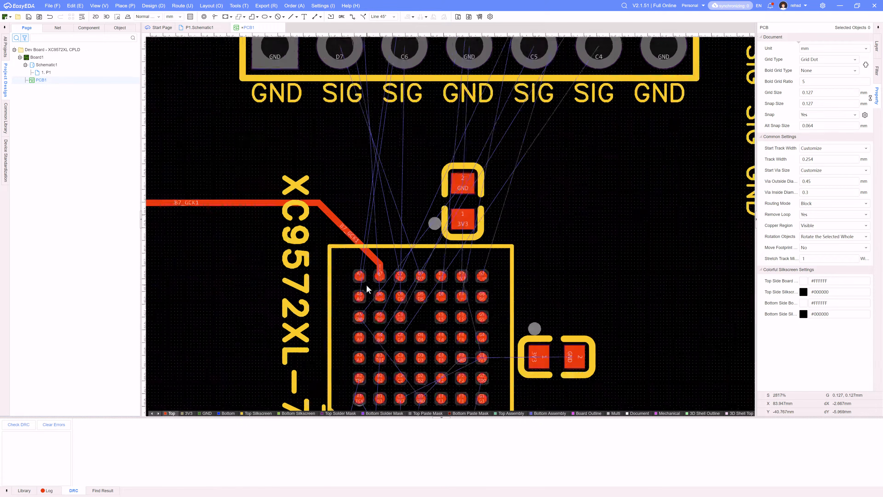
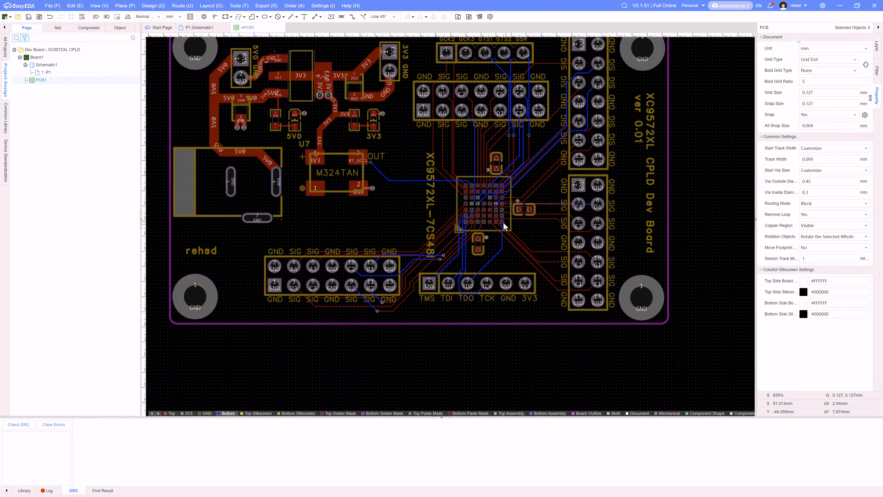
scroll(497, 223, "up", 5)
scroll(509, 214, "up", 1)
right_click_drag(625, 230, 479, 232)
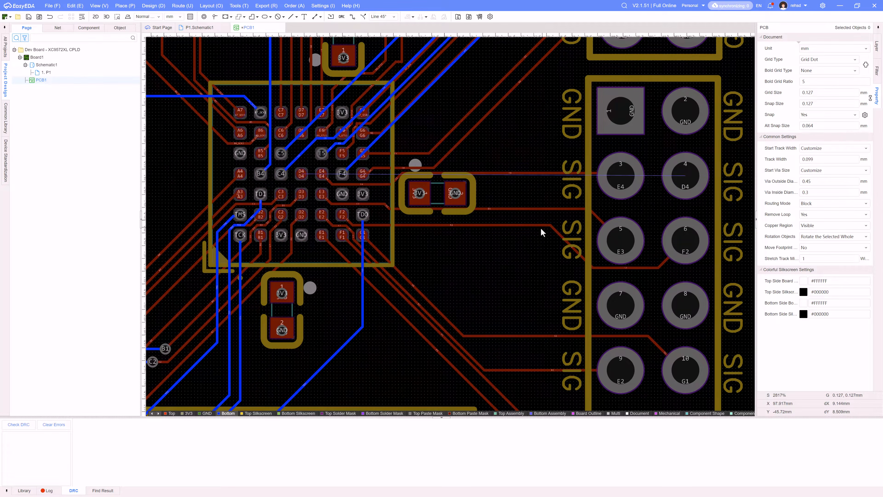
right_click_drag(542, 230, 620, 233)
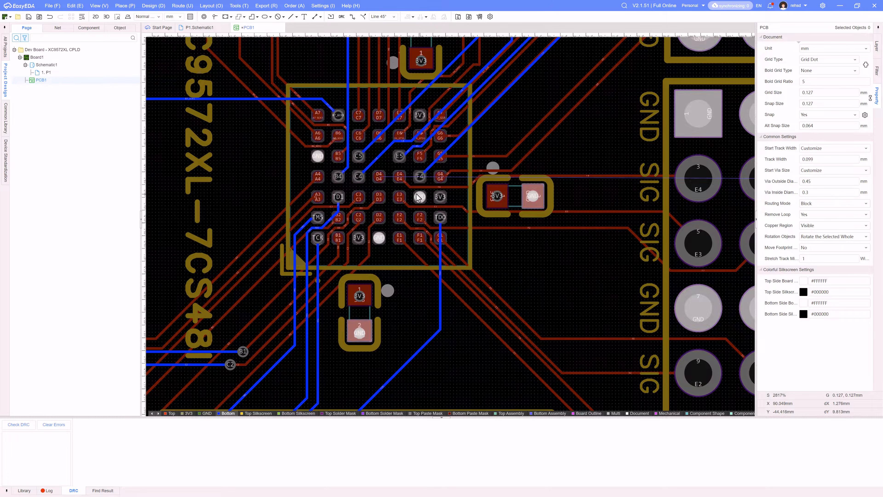
key("w")
key("t")
left_click(379, 178)
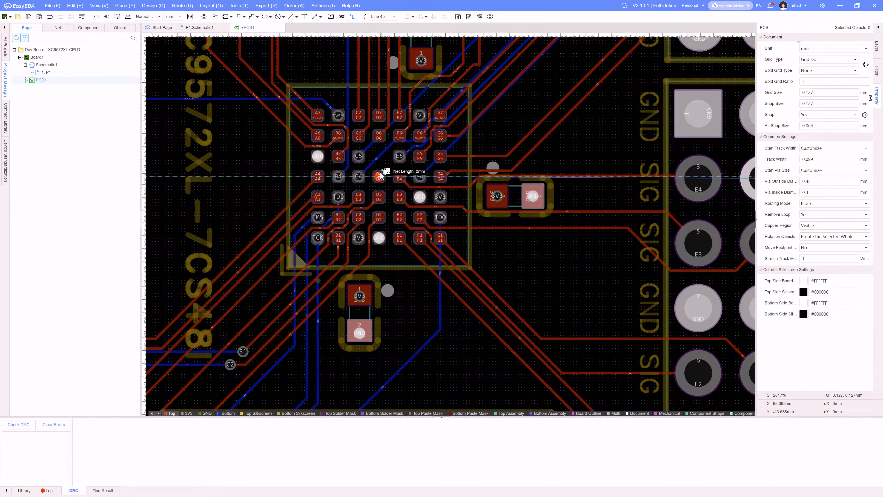
scroll(379, 177, "down", 1)
right_click_drag(379, 178, 333, 208)
scroll(336, 209, "up", 2)
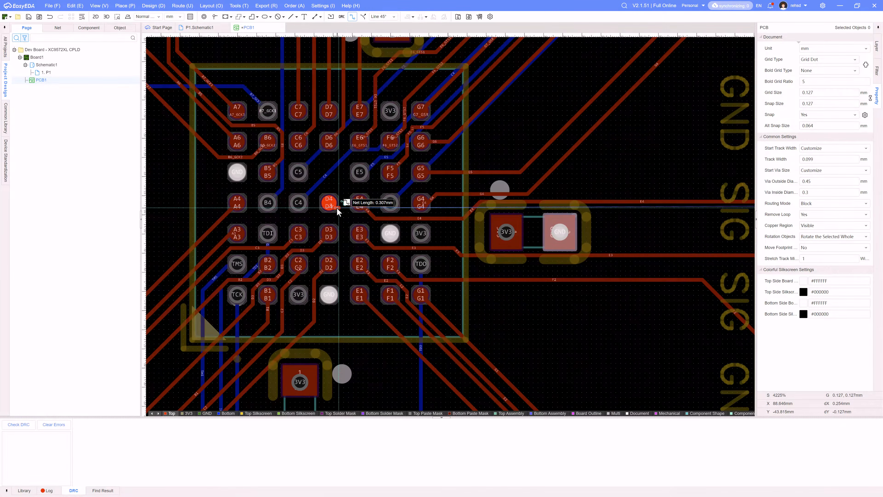
scroll(337, 211, "up", 1)
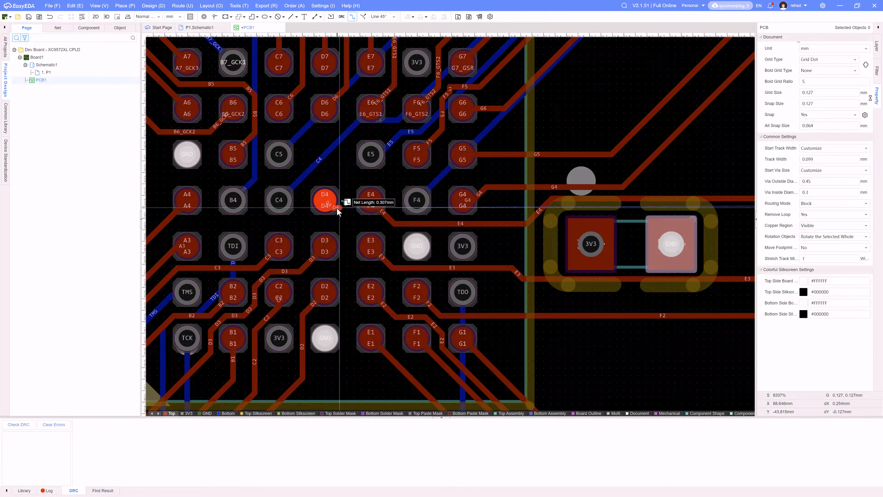
key("Escape")
key("Escape")
- Copy the via on the CPLD's C4 pad and place the copy on the D4 pad
left_click(287, 203)
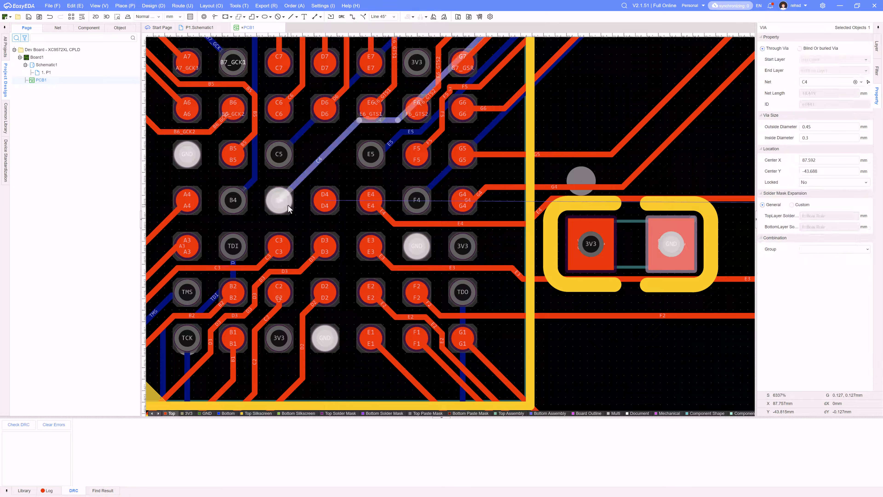
key("ctrl+c")
left_click(288, 205)
key("ctrl+v")
left_click(324, 203)
- Route the D4 net on the bottom layer from the D4 via past the capacitor to pin 4 of the lower-right header
key("alt+w")
key("b")
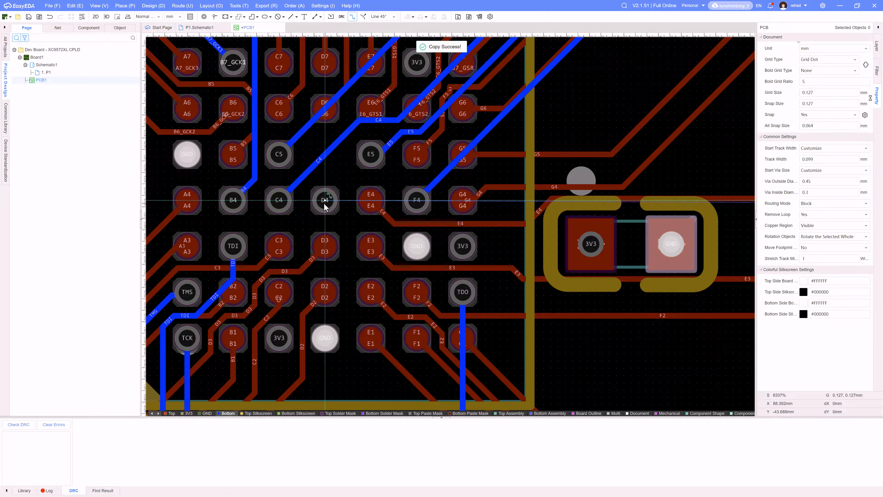
left_click(326, 207)
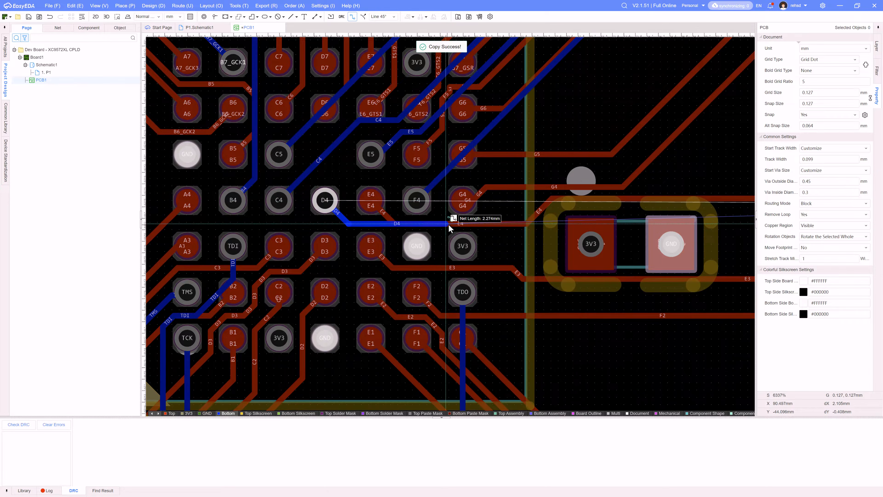
left_click(569, 206)
right_click_drag(676, 202, 318, 198)
scroll(462, 201, "down", 3)
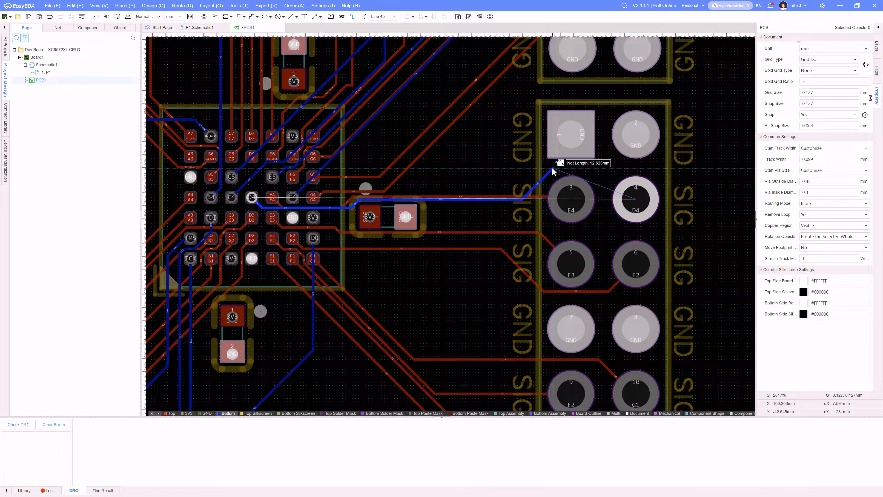
left_click(636, 199)
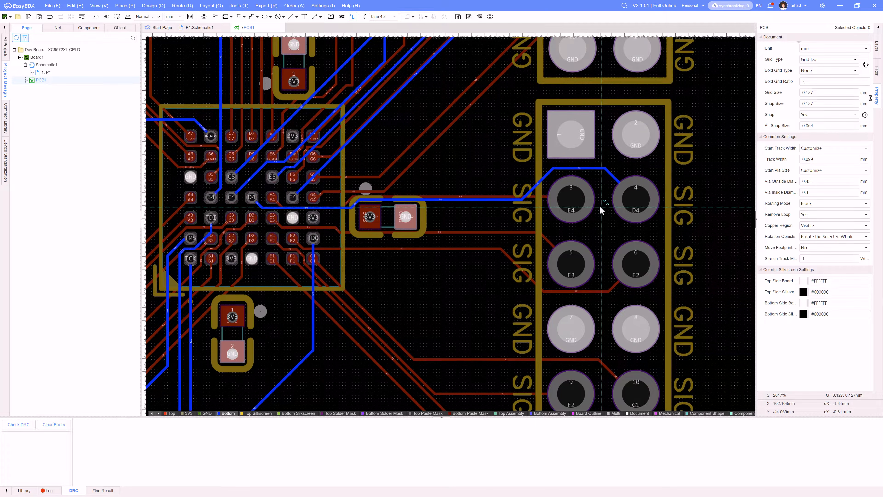
- Save the board and run the design rule check on it
scroll(591, 209, "down", 5)
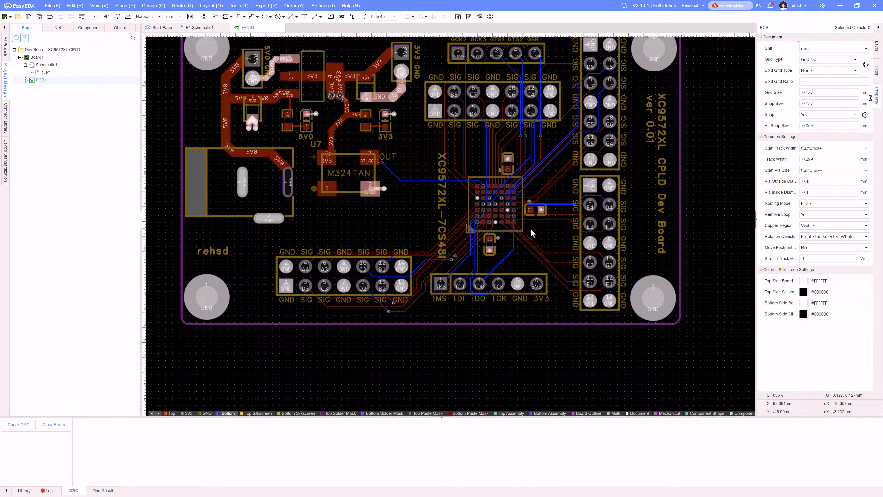
key("ctrl+s")
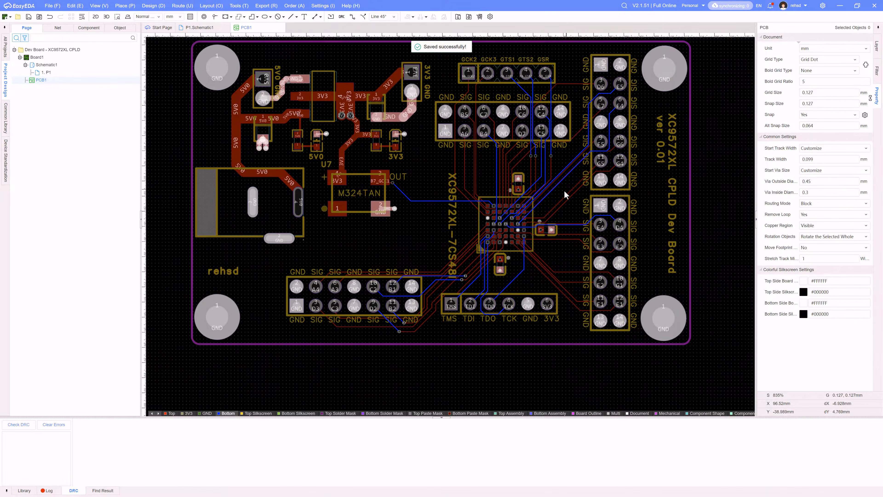
left_click(26, 428)
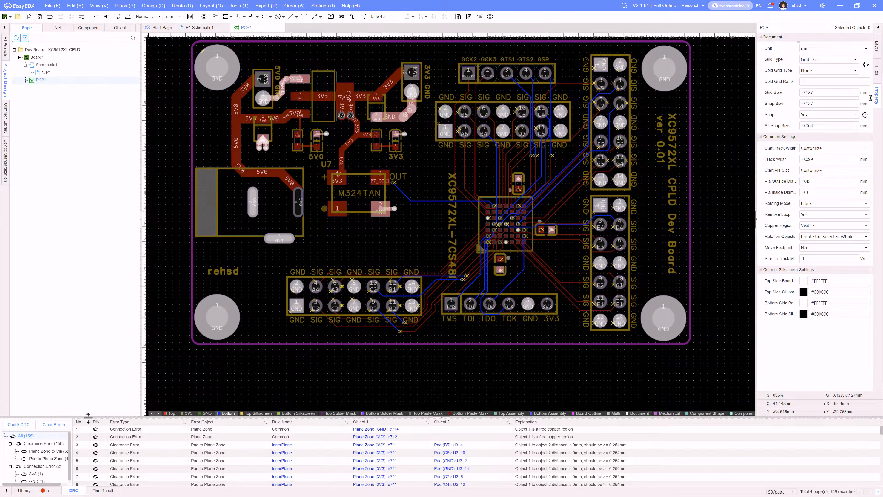
- Examine the GND plane's free copper region error beside the upper-left mounting hole
left_click_drag(89, 416, 99, 379)
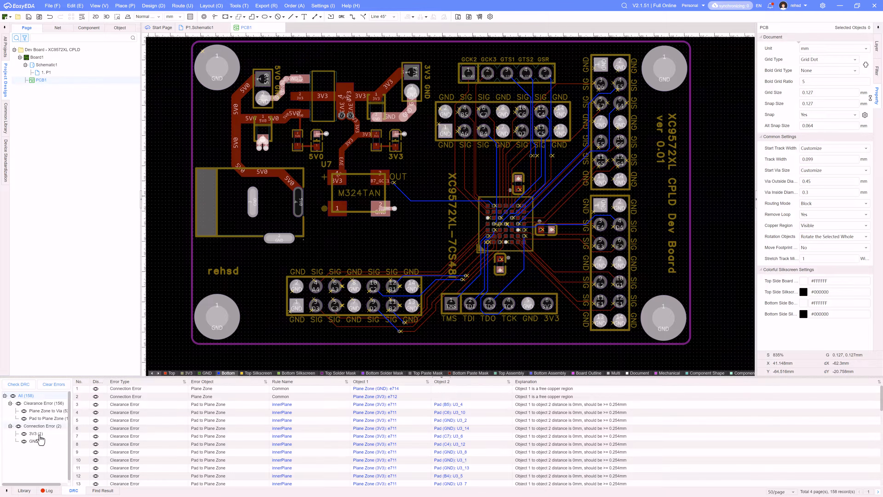
left_click(37, 441)
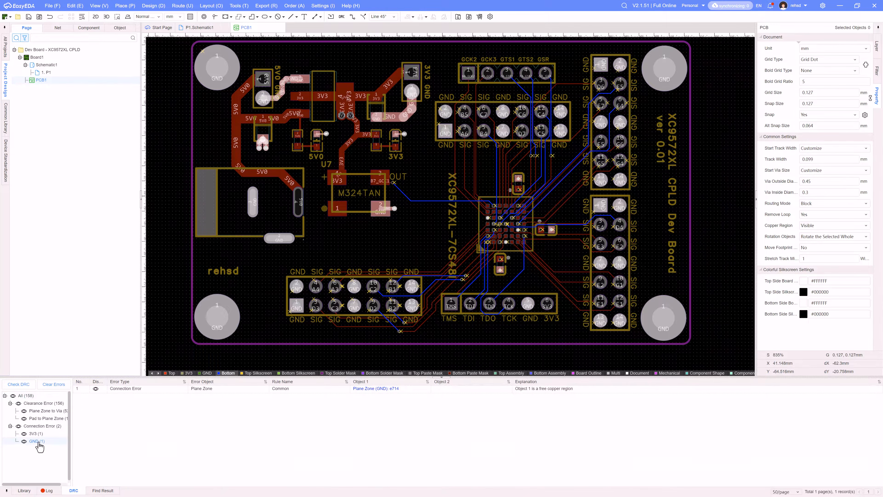
left_click(368, 389)
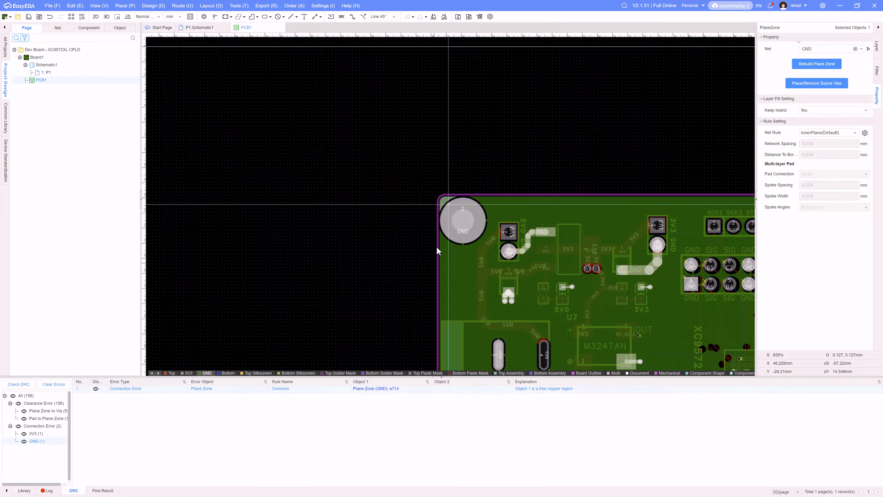
scroll(445, 209, "up", 3)
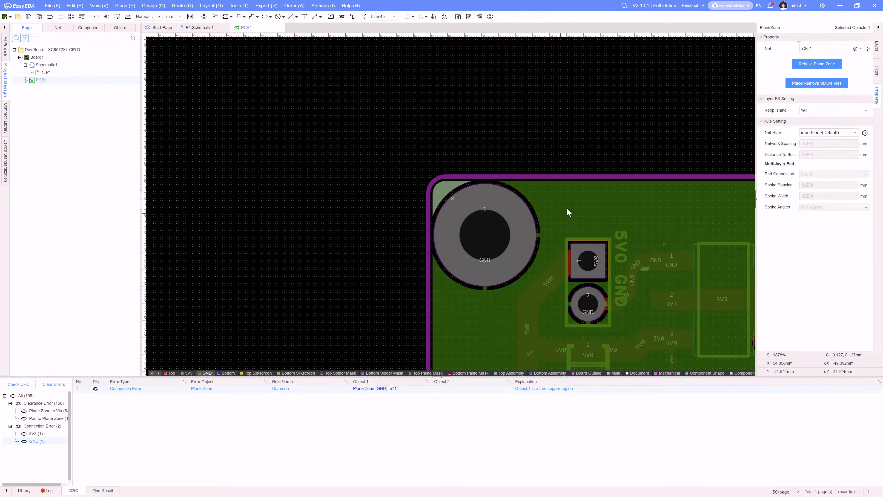
scroll(472, 245, "up", 1)
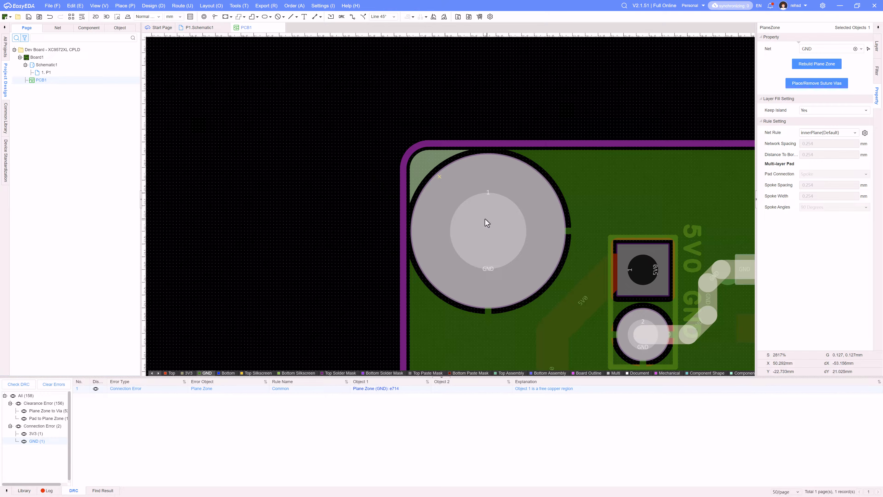
left_click(590, 194)
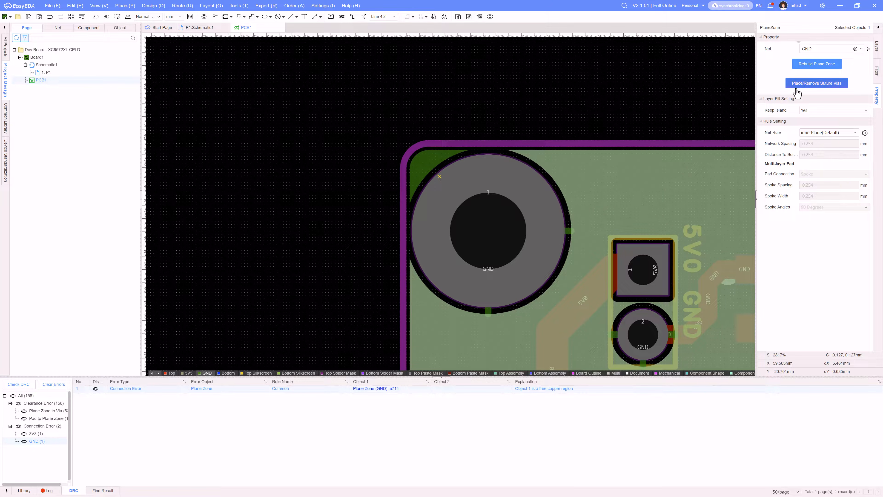
left_click(401, 100)
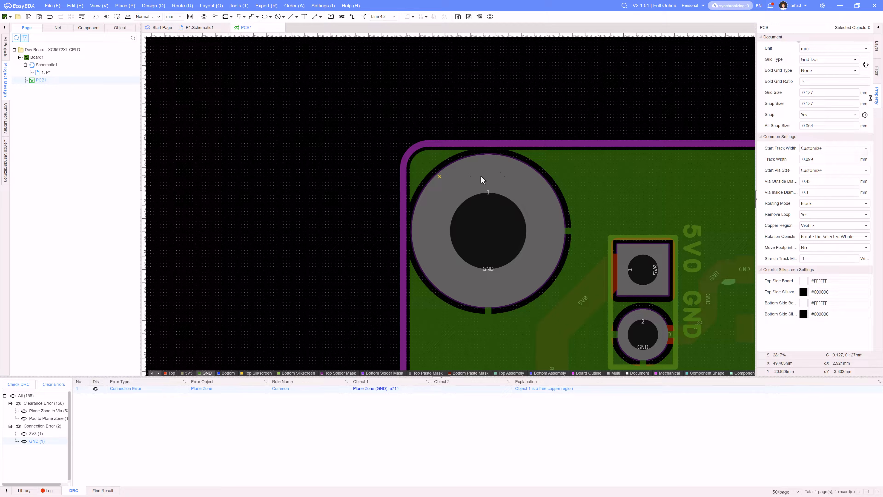
- Nudge the upper-left mounting hole inward to X 50.448 mm, Y -23.112 mm
left_click(503, 176)
key("Down")
key("Right")
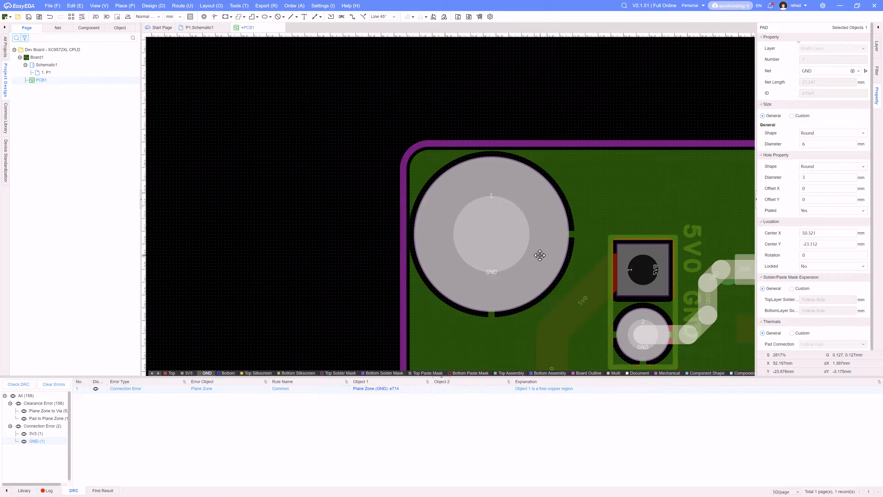
left_click(534, 250)
key("Right")
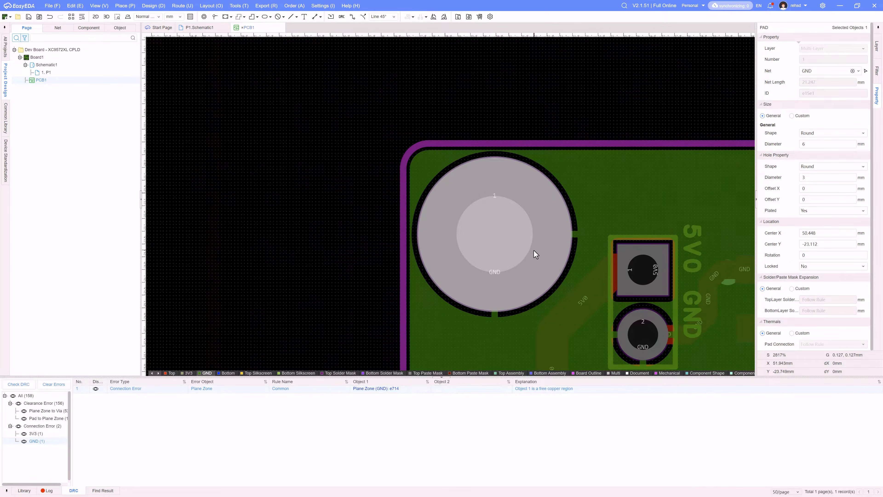
- Nudge the remaining mounting holes inward from the board corners, placing the upper-right one at X 109.122 mm, Y -23.12 mm
scroll(534, 251, "down", 1)
right_click_drag(537, 265, 448, 65)
scroll(440, 210, "down", 2)
right_click_drag(441, 266, 439, 127)
scroll(429, 257, "up", 2)
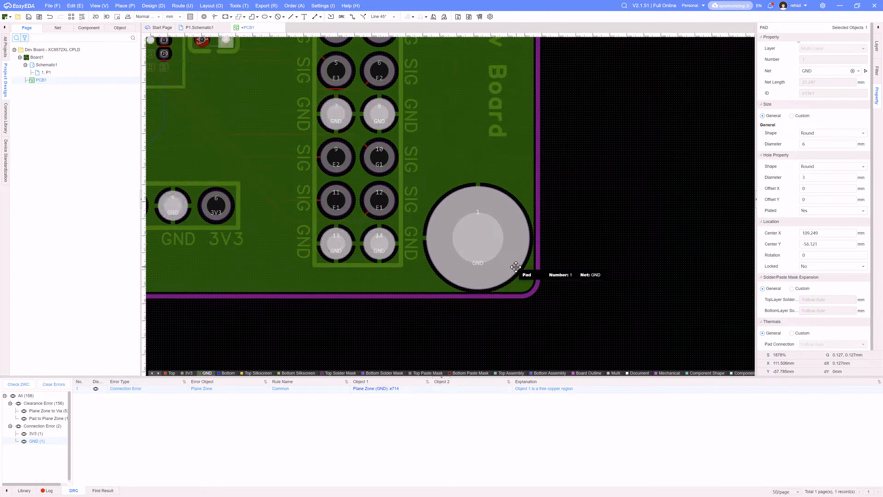
right_click_drag(504, 265, 503, 161)
left_click_drag(509, 160, 504, 159)
scroll(504, 159, "down", 2)
right_click_drag(546, 251, 619, 81)
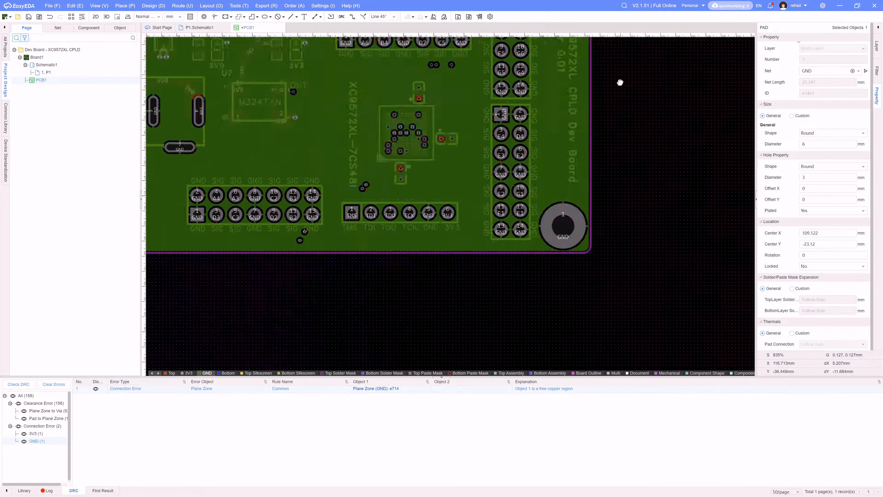
- Rerun the design rule check, clear its error list and run the check once more
scroll(474, 264, "down", 1)
right_click_drag(309, 217, 461, 281)
left_click(19, 384)
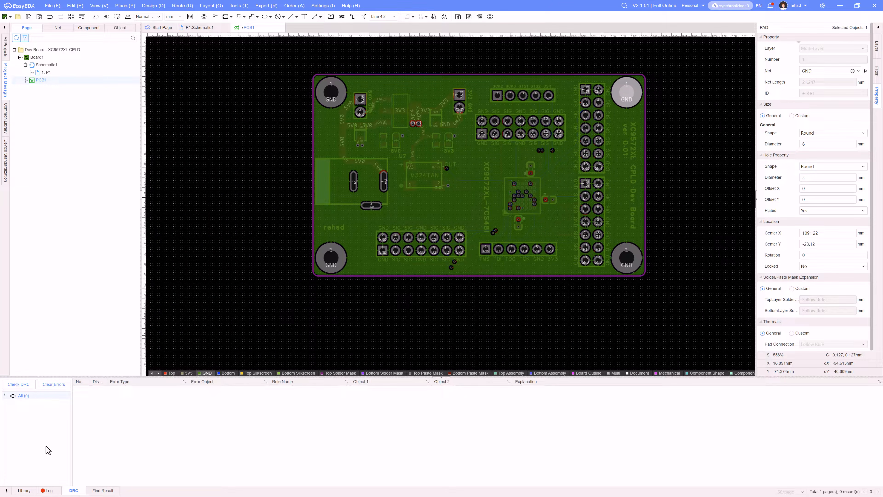
left_click(54, 385)
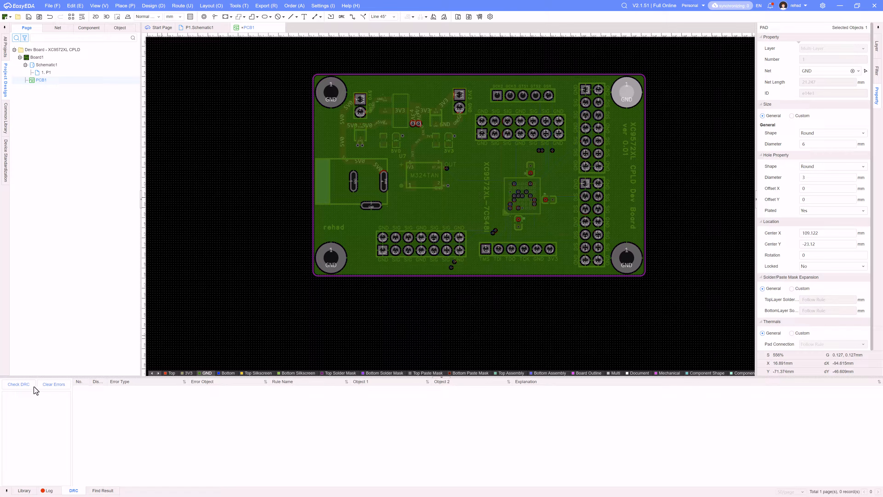
left_click(21, 385)
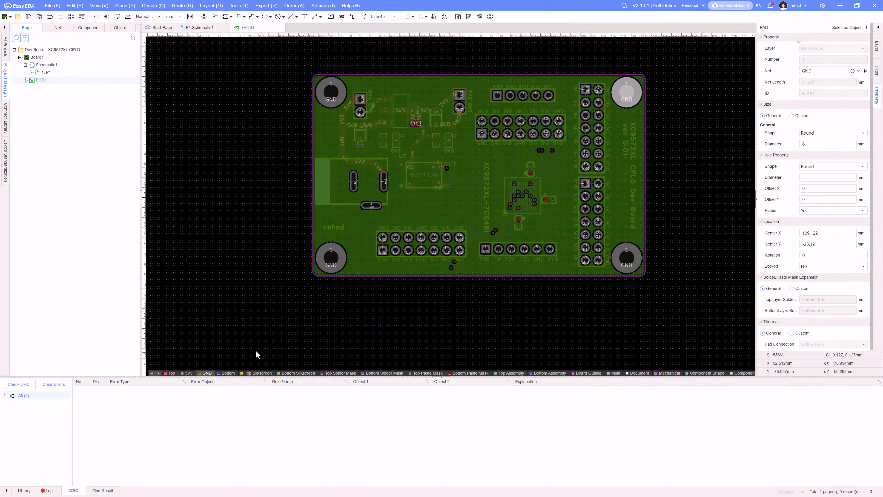
- Toggle the visibility of all layers off and back on, and make the Top Layer the active layer
left_click(877, 47)
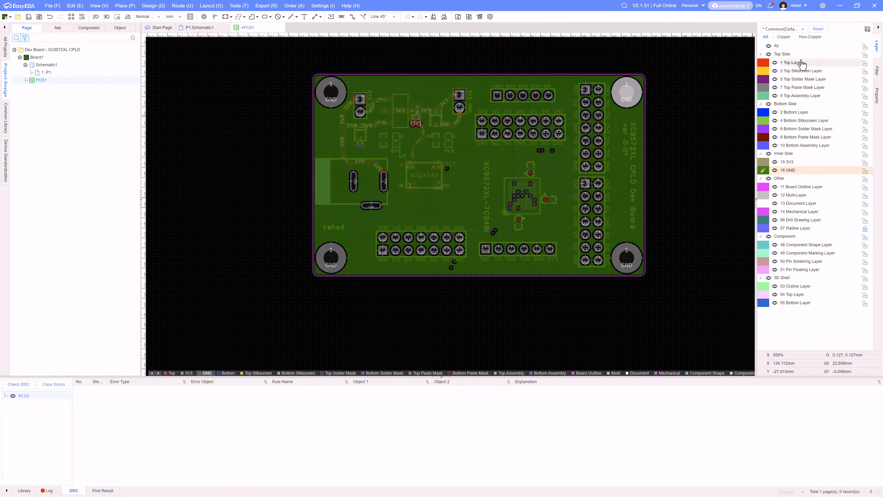
left_click(765, 47)
left_click(768, 46)
left_click(768, 46)
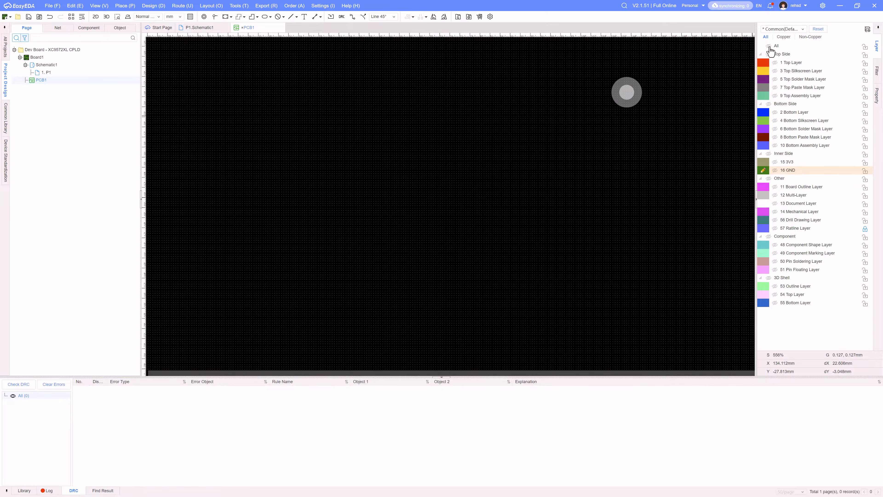
left_click(768, 46)
left_click(763, 64)
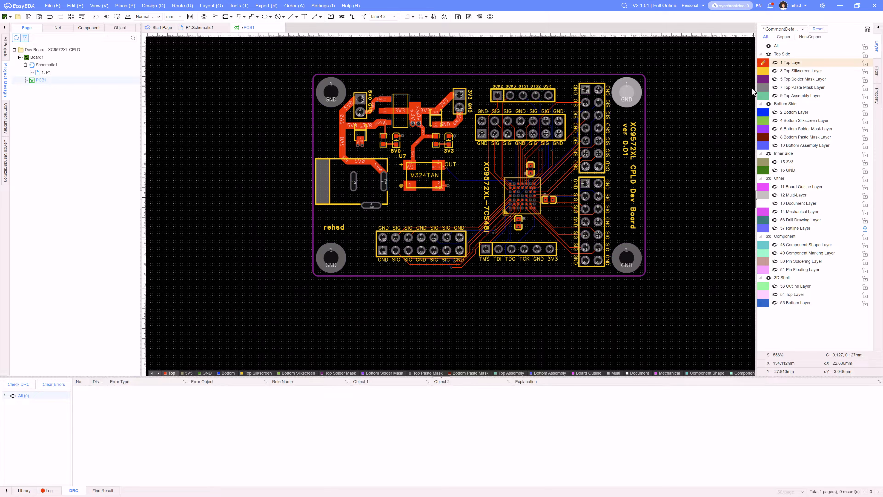
- Draw a rectangular solid copper region slightly outside the board outline on the Top Layer, assigned to GND
scroll(673, 168, "up", 3)
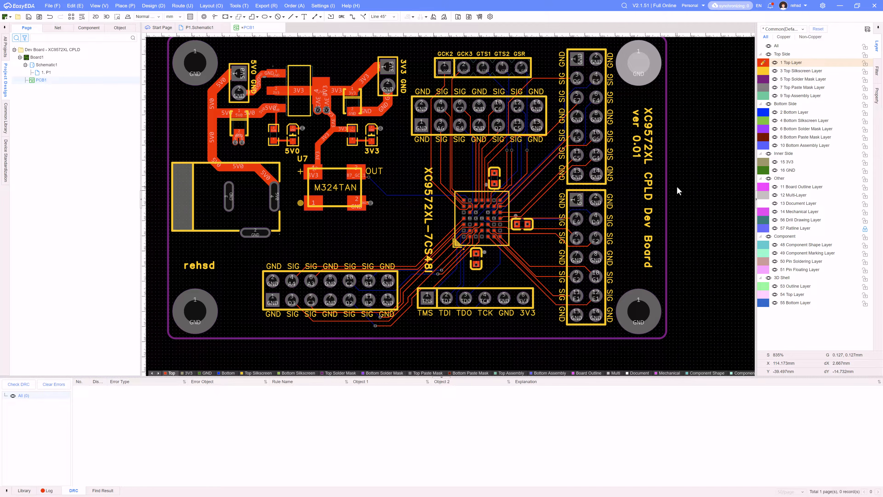
scroll(676, 187, "down", 2)
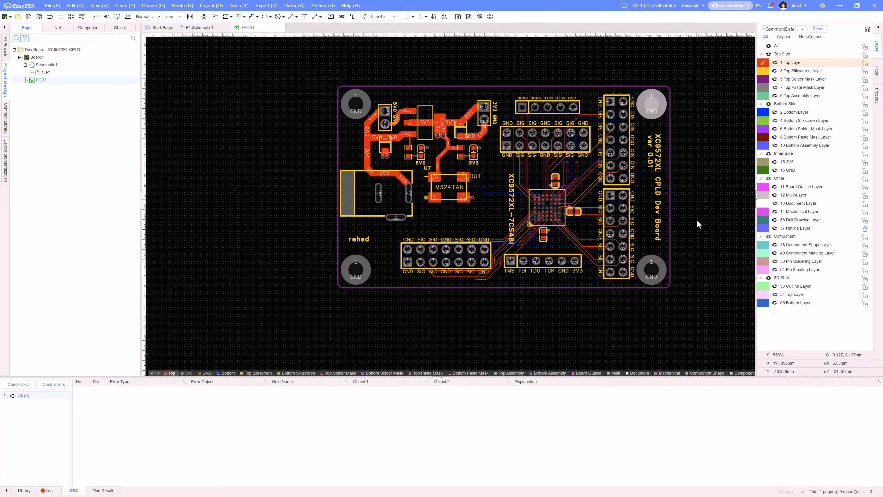
right_click_drag(697, 219, 627, 226)
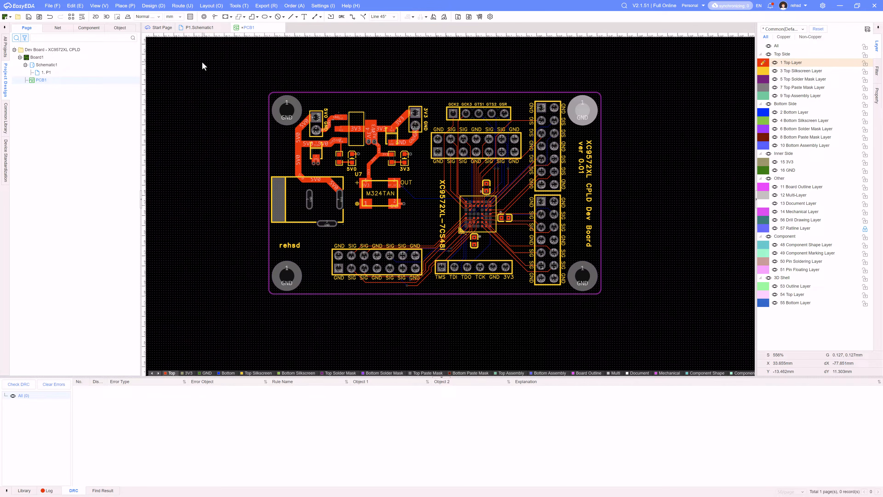
left_click(244, 18)
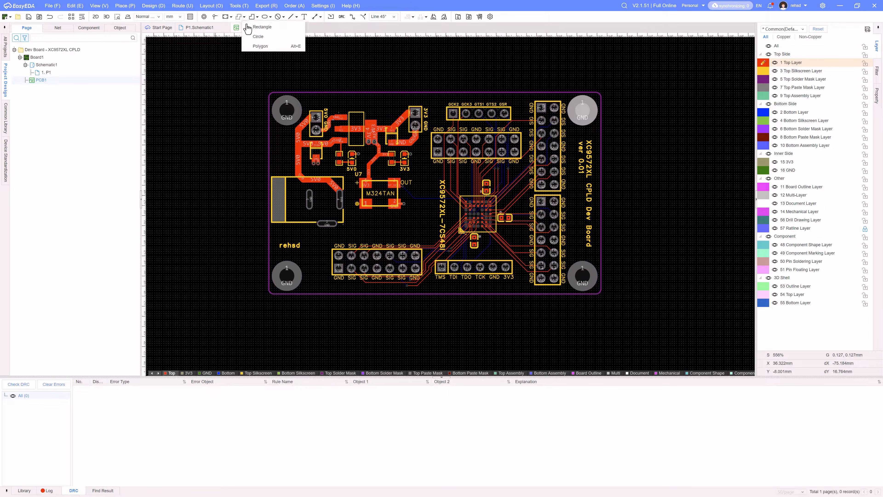
left_click(247, 27)
left_click(264, 86)
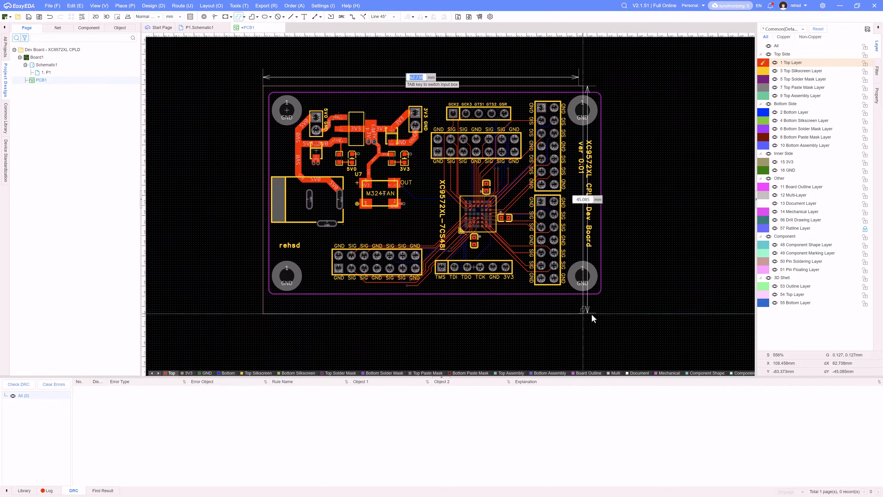
left_click(609, 302)
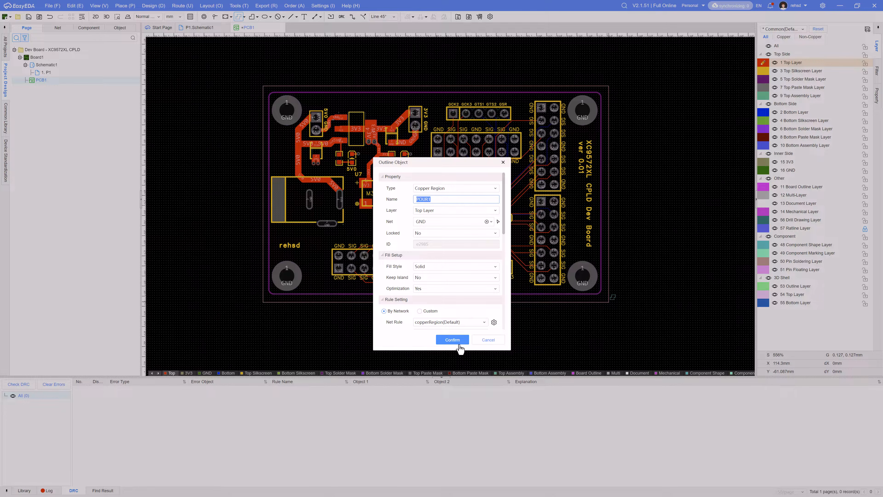
left_click(452, 340)
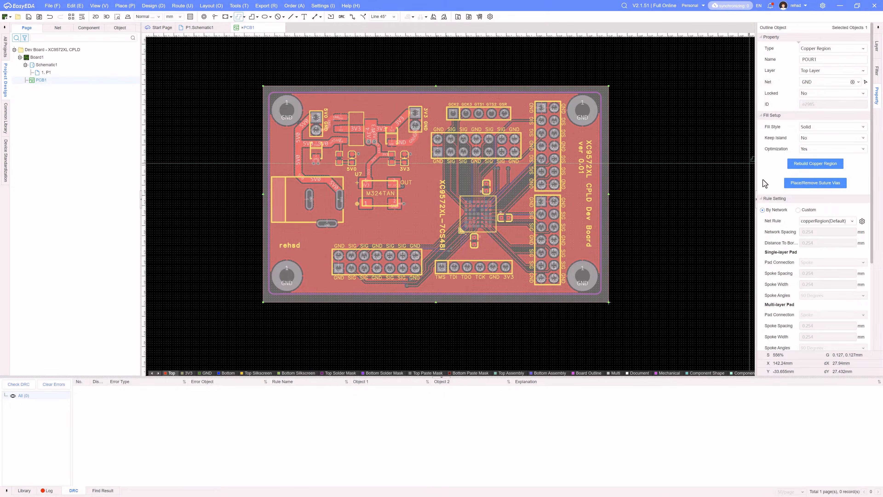
- Draw a second rectangular copper region around the whole board and assign it to the Bottom Layer with net GND
left_click(257, 82)
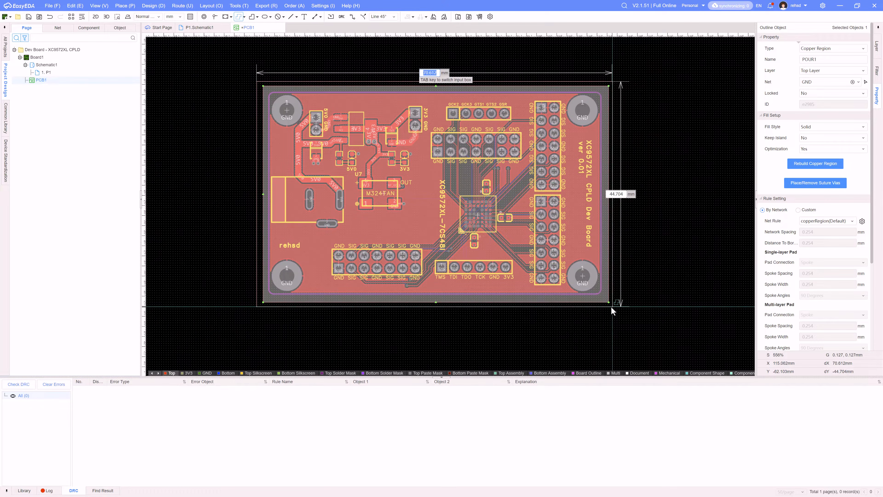
left_click(603, 305)
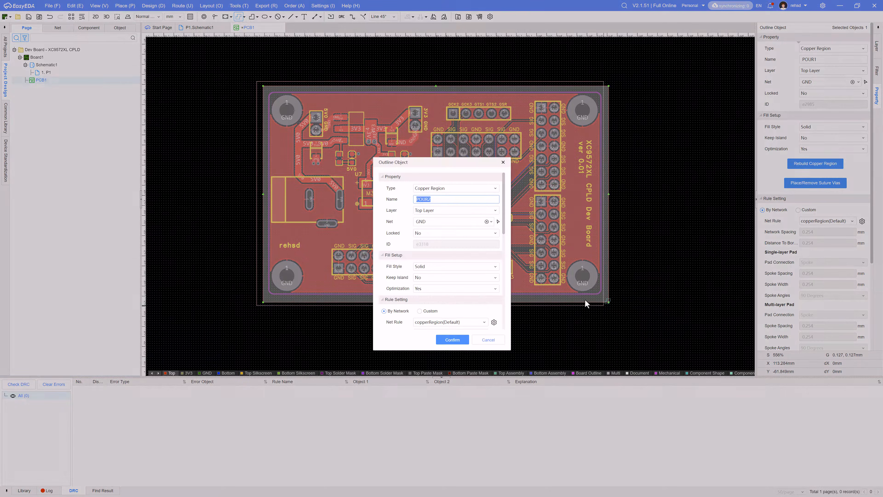
left_click(445, 211)
left_click(434, 232)
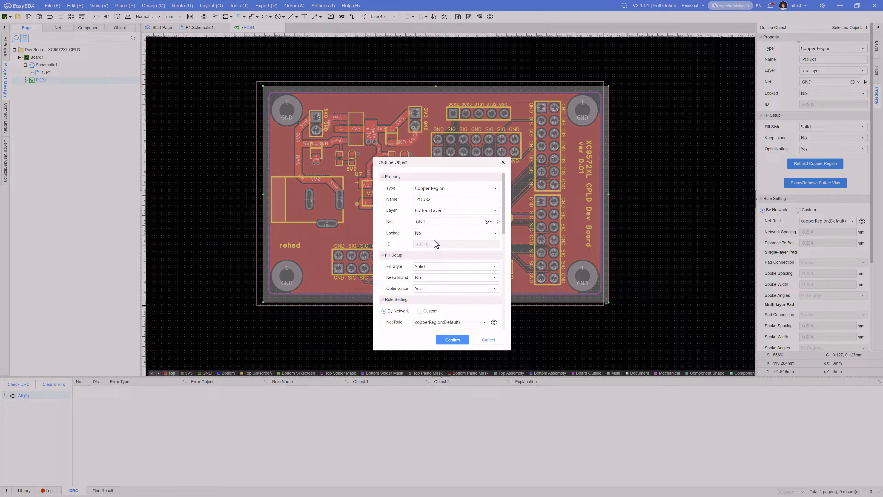
left_click(453, 340)
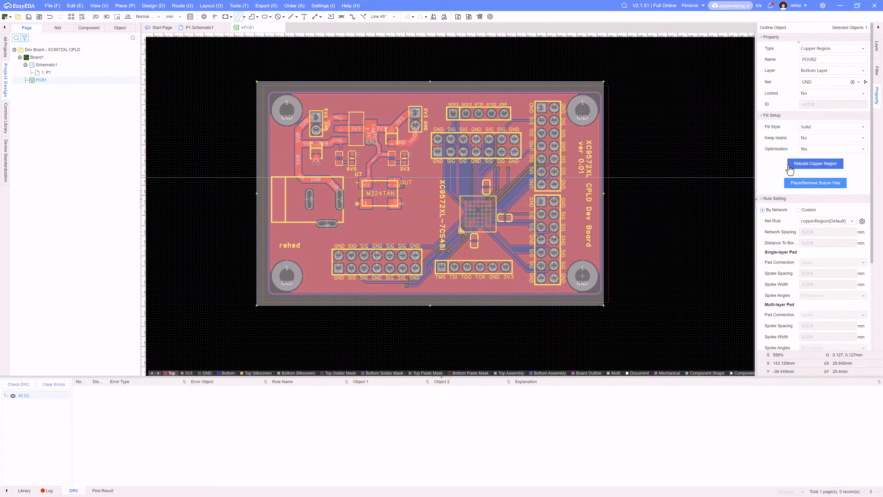
- Set Optimization to No for the bottom and top GND copper regions and rebuild them
left_click(806, 169)
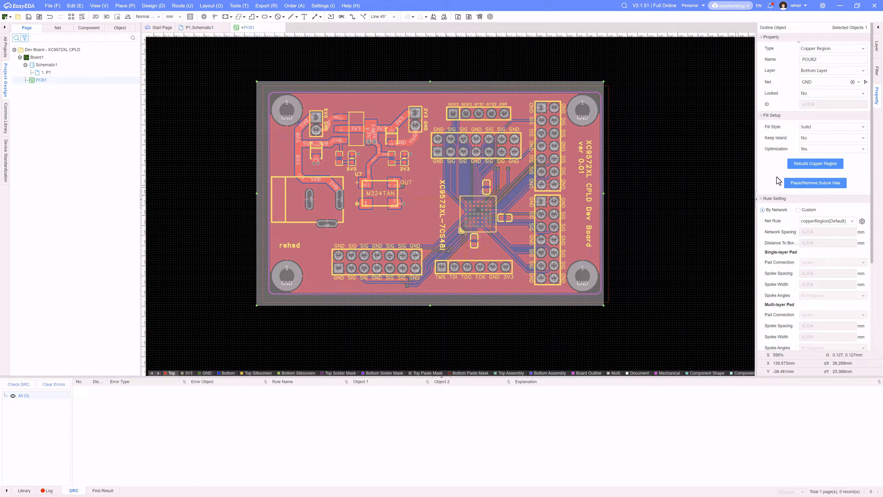
left_click(819, 150)
left_click(810, 169)
left_click(252, 99)
left_click(265, 104)
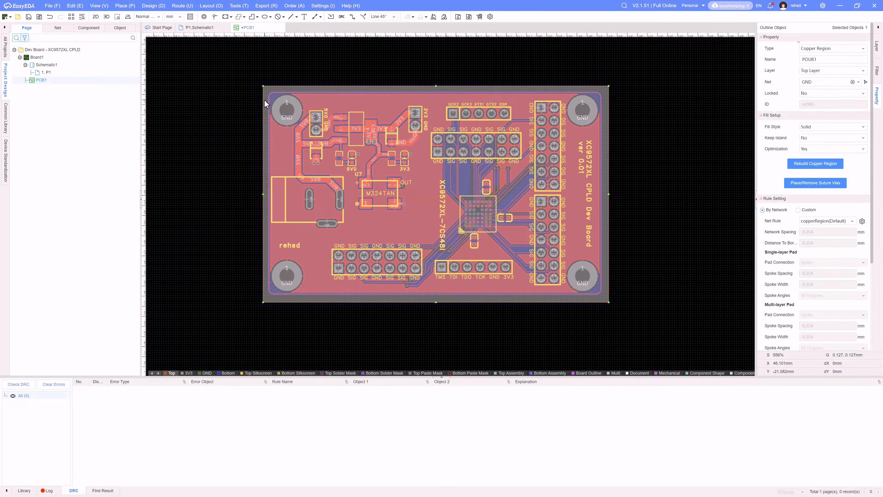
left_click(818, 149)
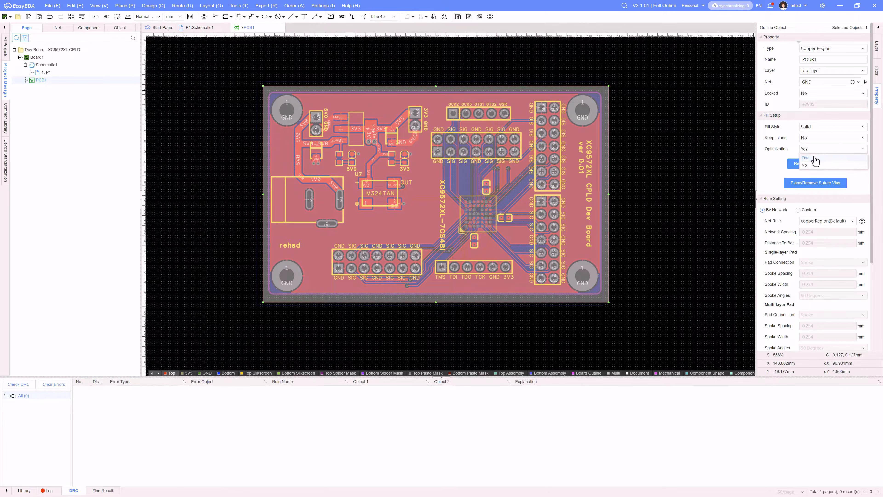
left_click(813, 167)
left_click(803, 171)
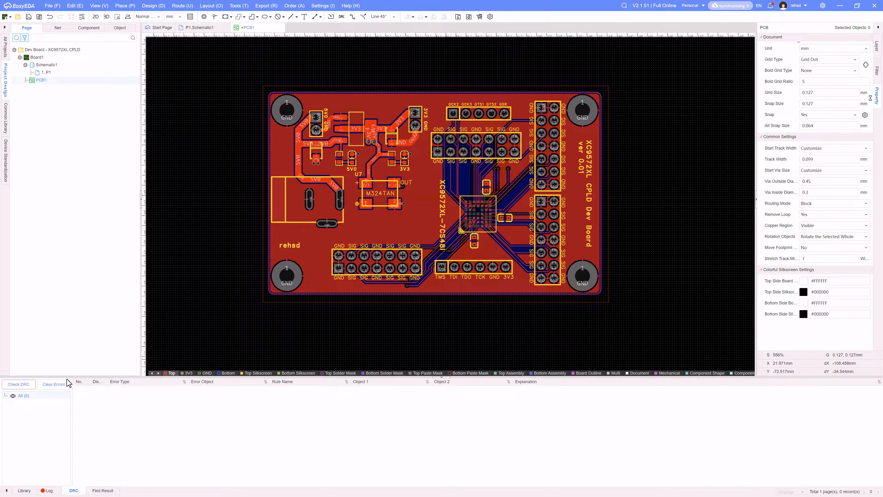
- Run the design rule check on the whole PCB with both GND copper regions in place
left_click(209, 331)
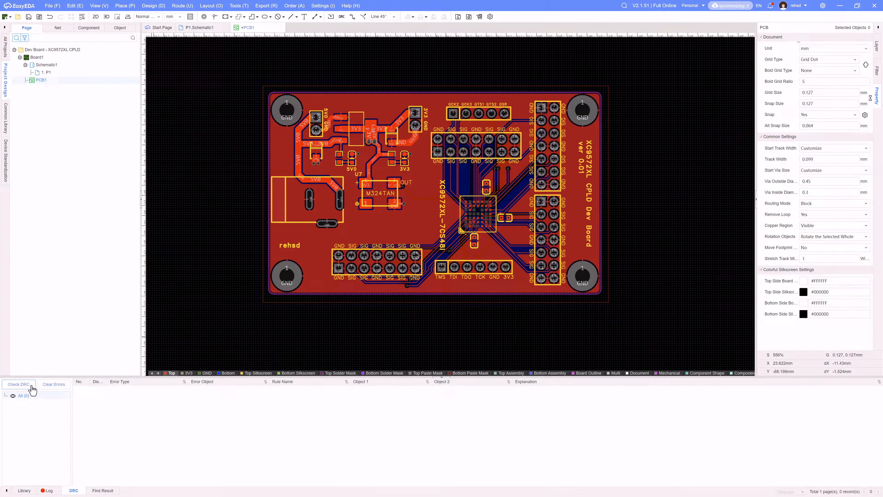
left_click(32, 388)
scroll(428, 207, "down", 2)
scroll(424, 220, "up", 2)
- Generate the 3D preview of the board and inspect the component side from several angles
left_click(107, 16)
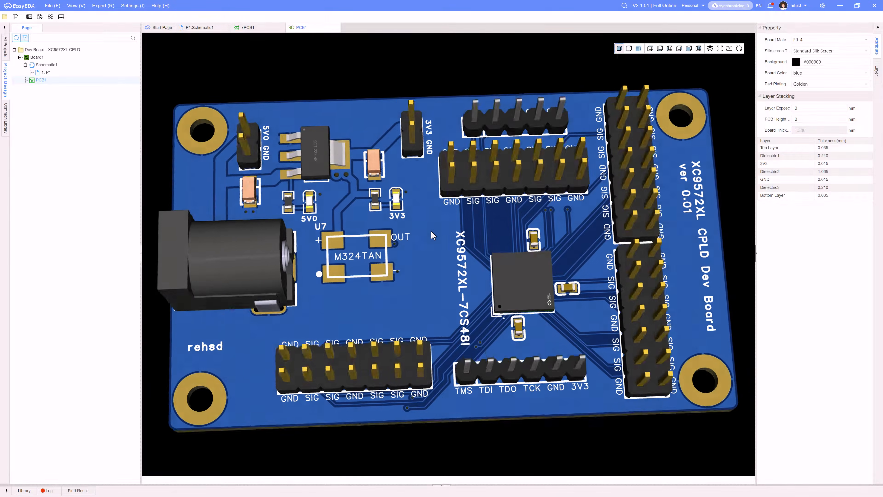
scroll(433, 240, "down", 3)
left_click_drag(386, 260, 307, 262)
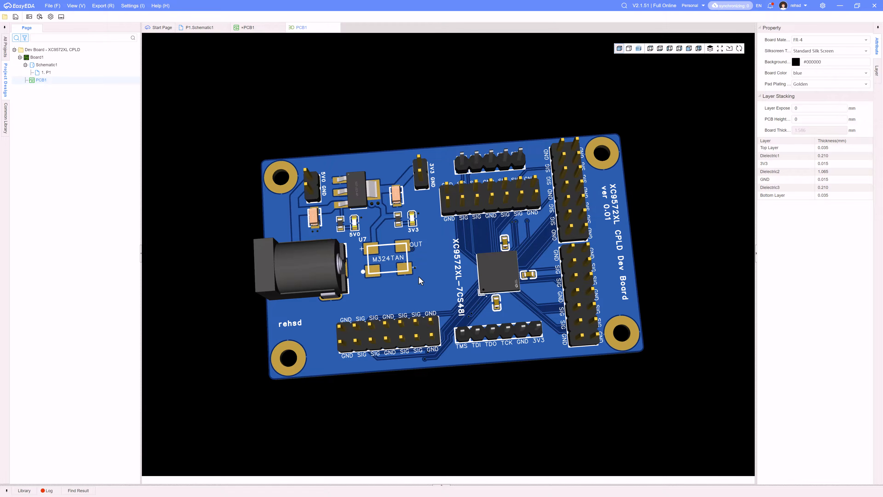
left_click_drag(315, 193, 516, 259)
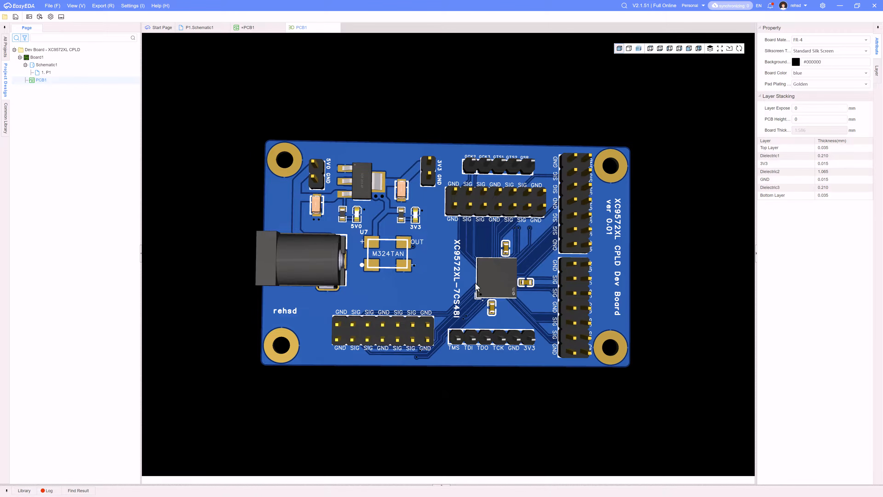
left_click_drag(539, 289, 525, 291)
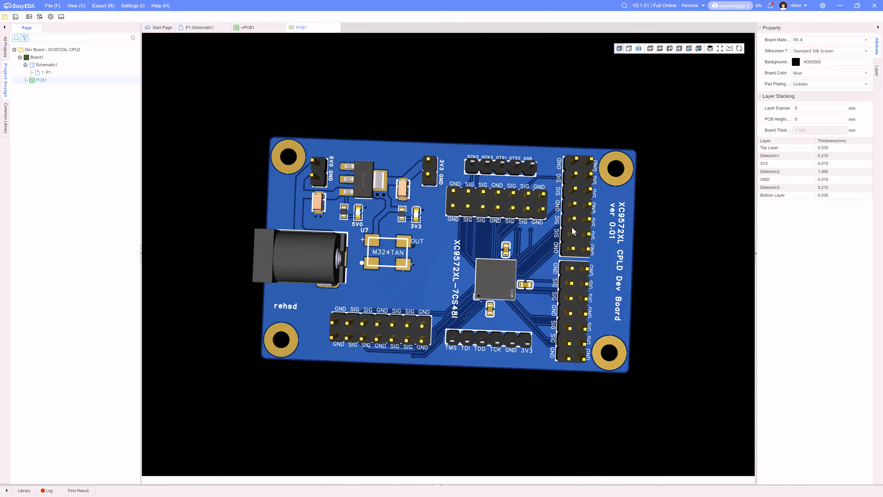
left_click_drag(484, 224, 479, 336)
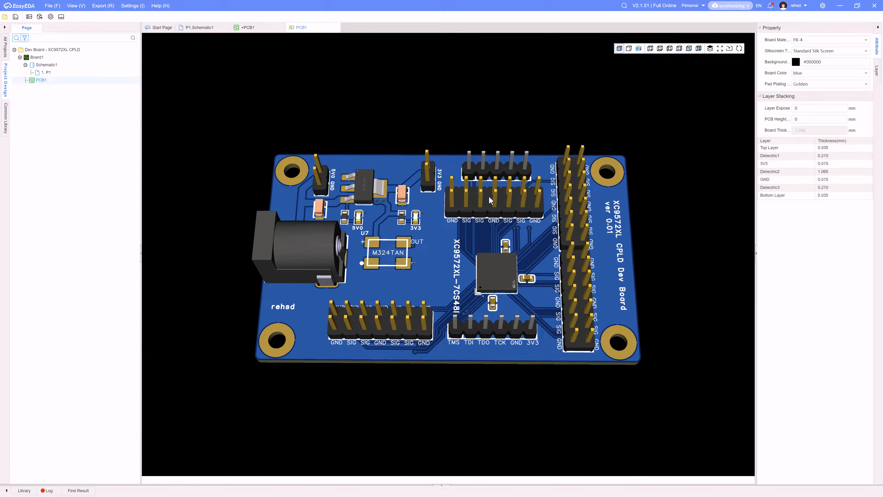
left_click_drag(455, 296, 492, 200)
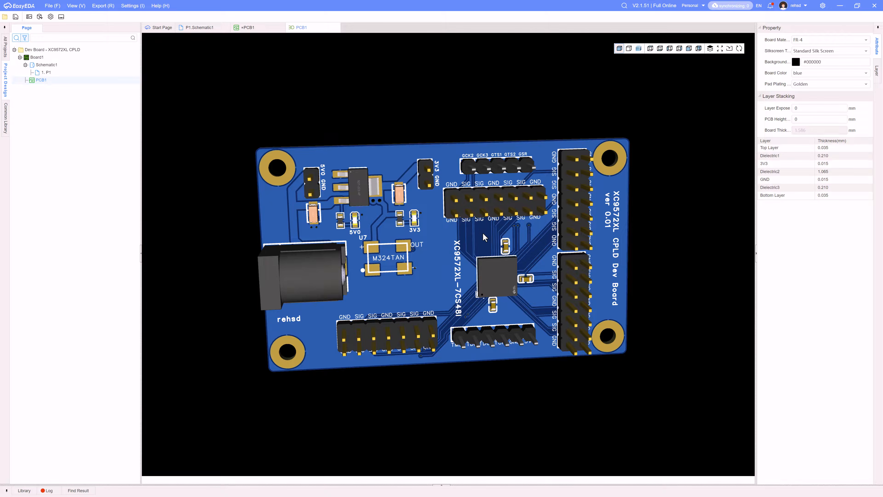
left_click_drag(483, 233, 590, 247)
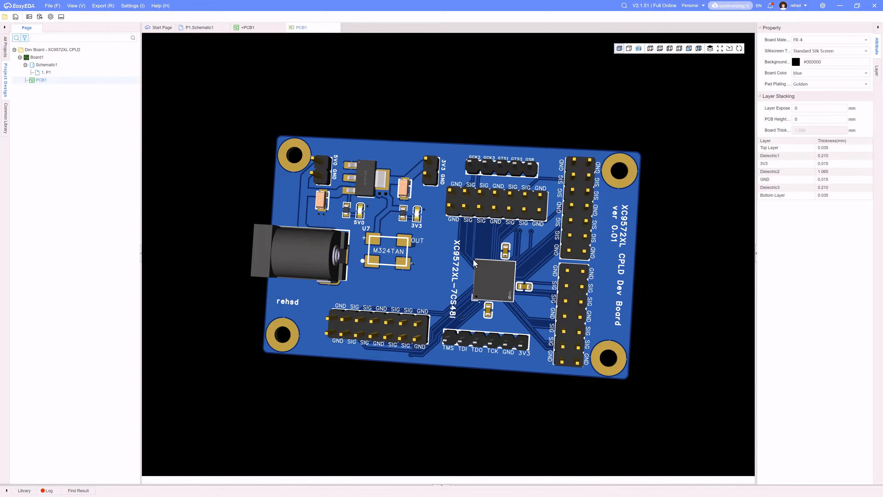
left_click_drag(525, 301, 546, 299)
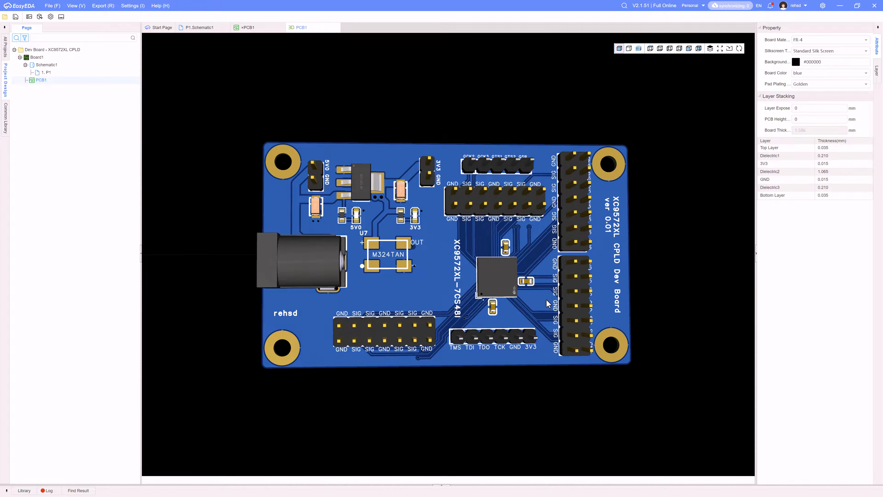
left_click_drag(546, 299, 331, 81)
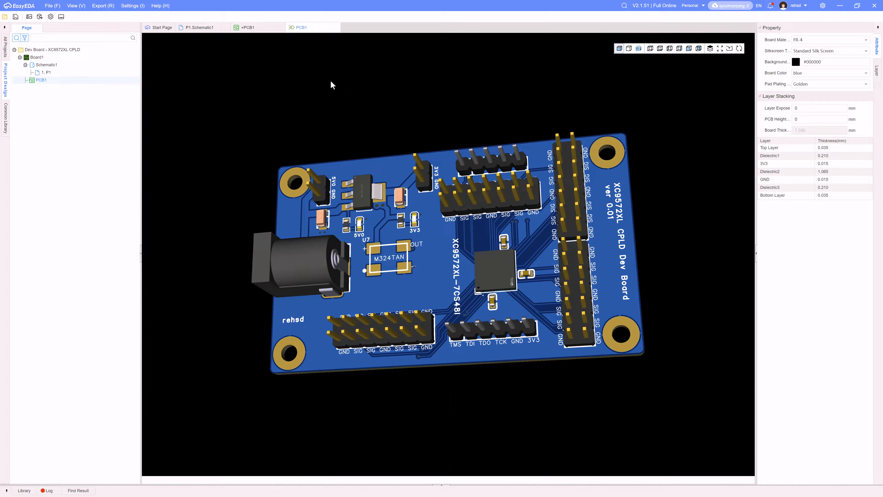
- Return to the PCB layout and save it
left_click(247, 28)
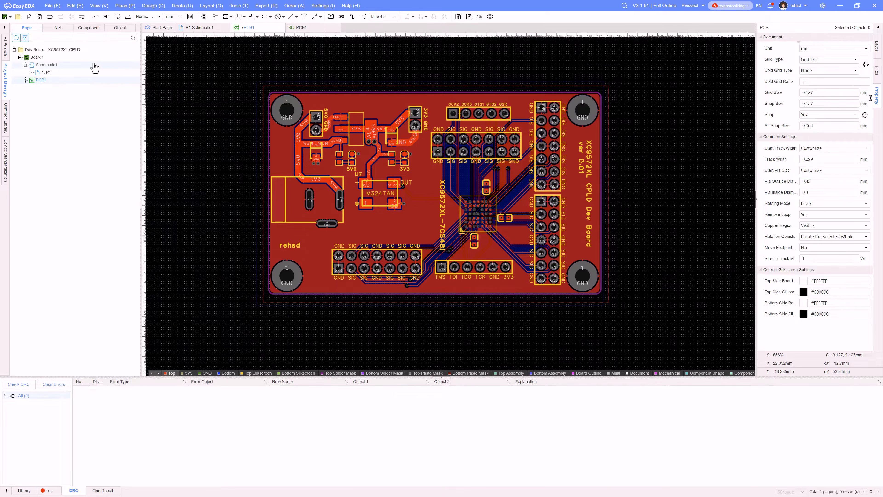
key("ctrl+s")
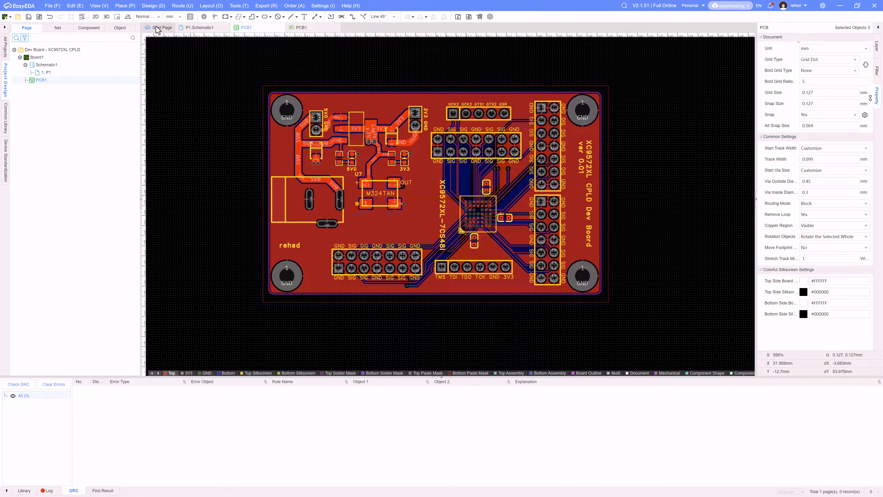
- Generate the 2D preview of the board and examine the CPLD footprint and its traces on the top side
left_click(95, 17)
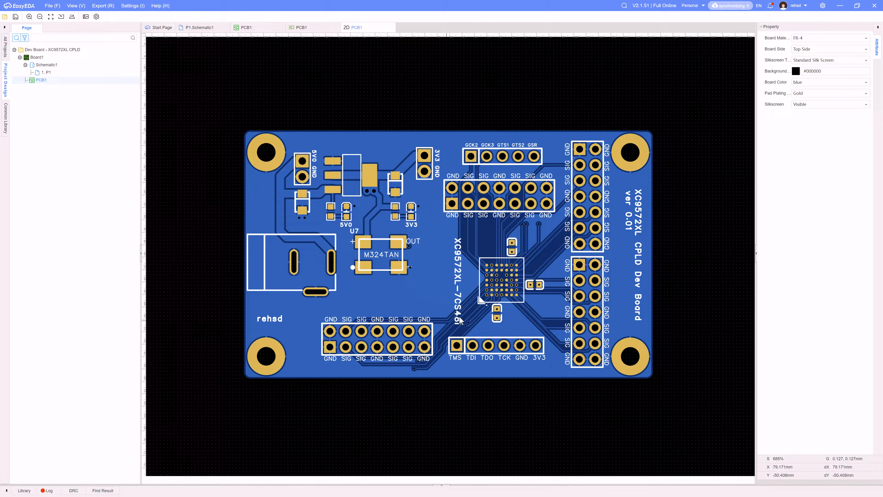
scroll(510, 298, "up", 5)
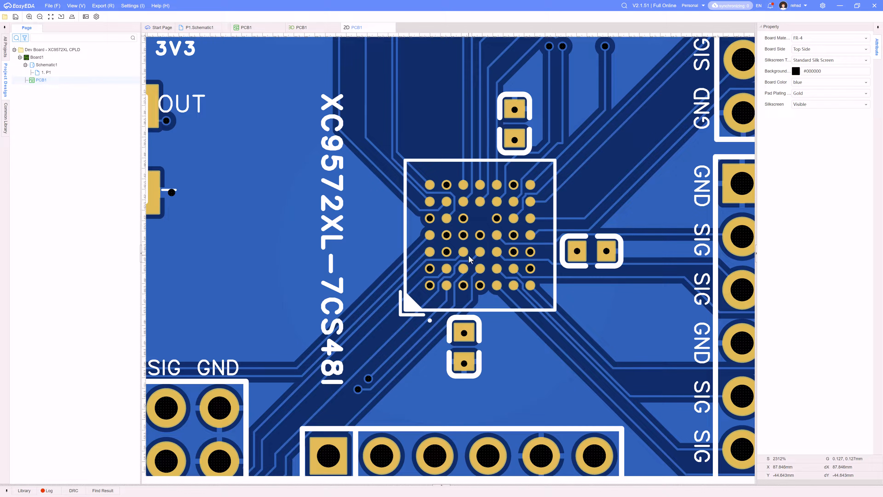
scroll(478, 210, "down", 4)
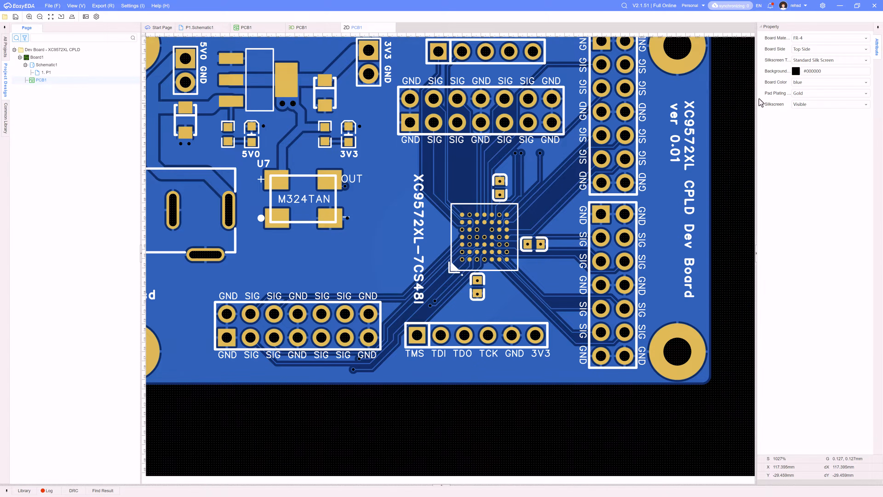
- Set the 2D preview's board side to Bottom Side and examine the bottom traces and copper
left_click(808, 51)
left_click(805, 65)
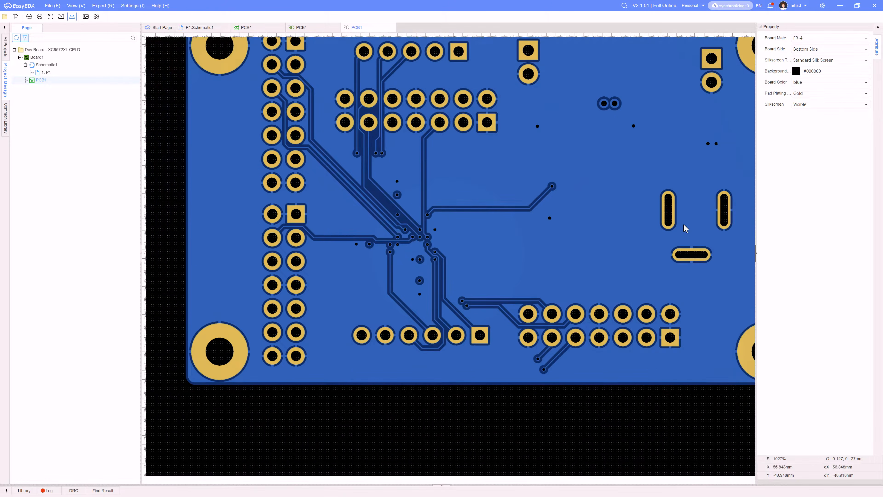
scroll(621, 225, "down", 2)
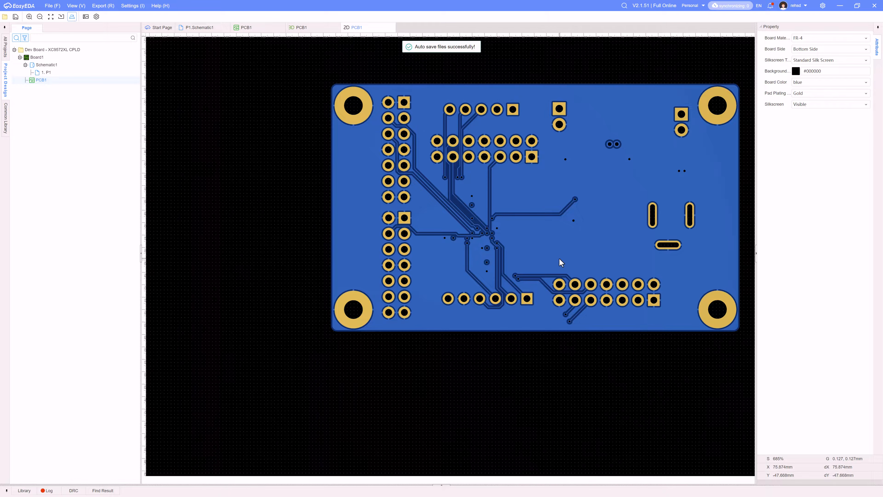
scroll(497, 256, "up", 2)
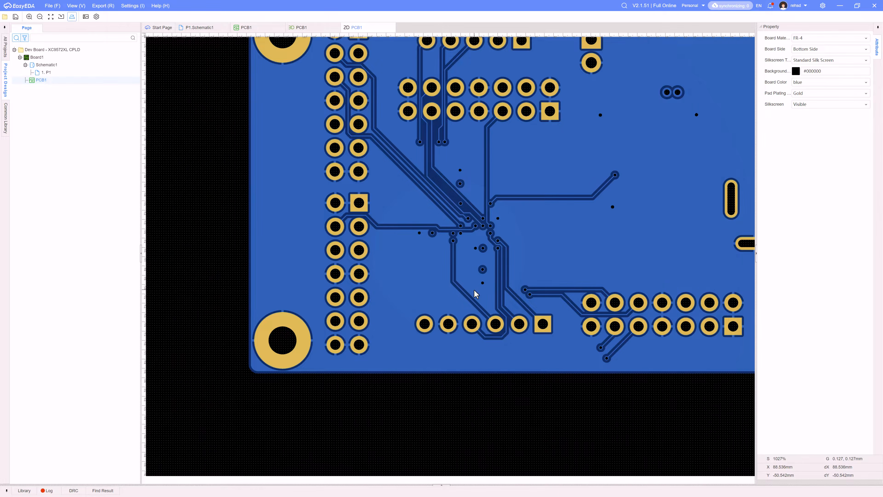
scroll(476, 294, "down", 2)
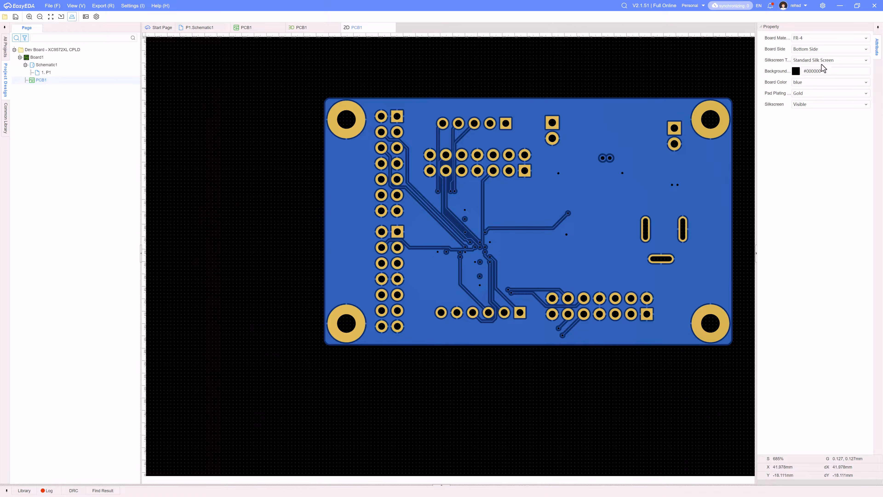
- Set the 2D preview's board side back to Top Side and view the whole board
left_click(817, 49)
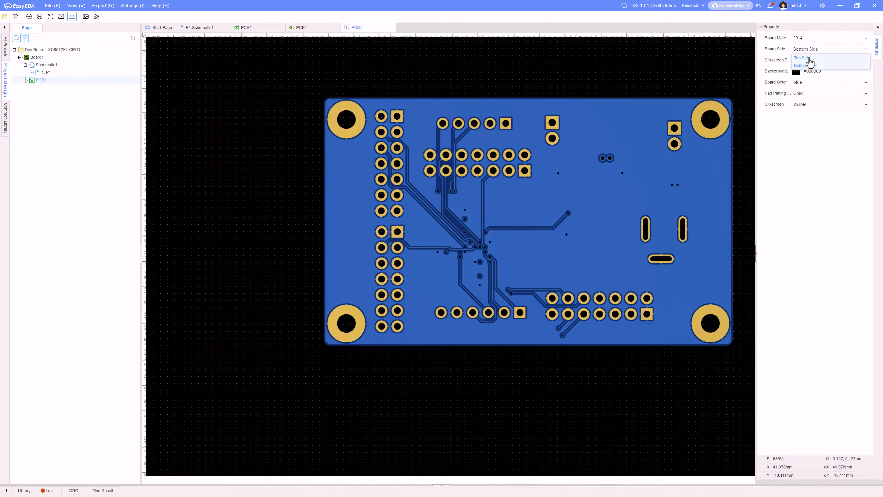
left_click(810, 60)
right_click_drag(453, 210, 541, 231)
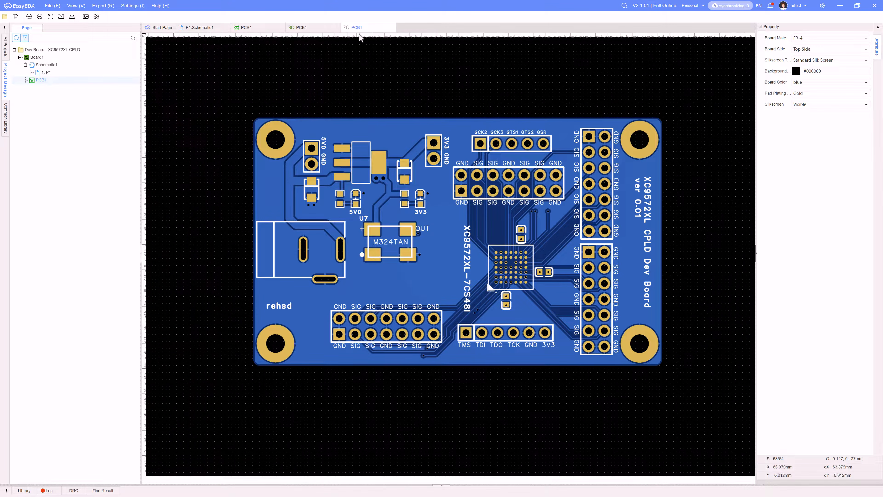
- Check the CPLD and header area in the PCB layout, and show the Bottom Side in a fresh 2D preview
left_click(243, 28)
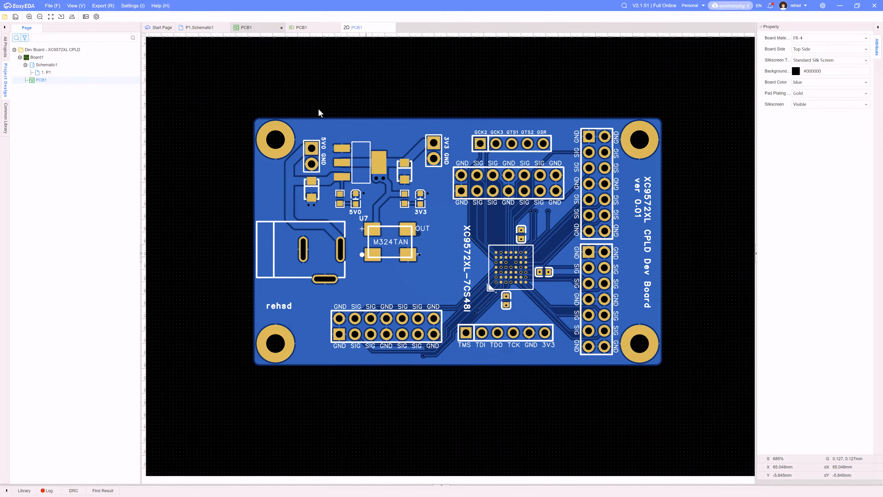
scroll(550, 162, "up", 3)
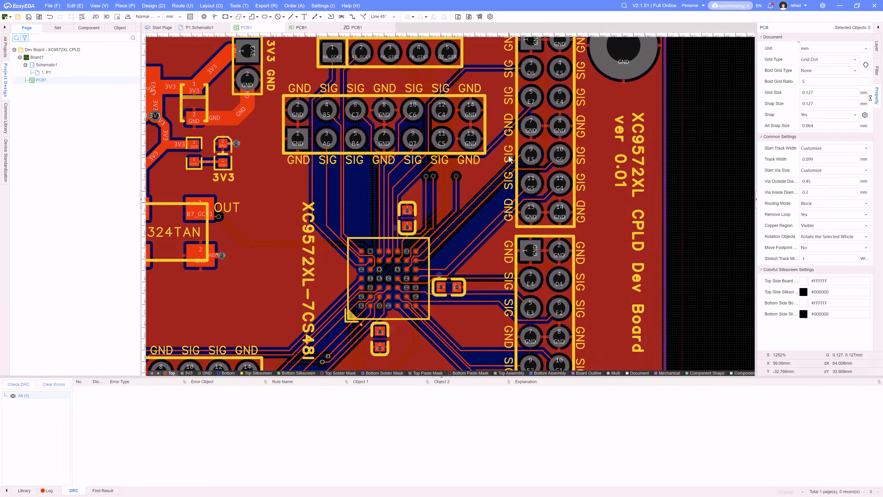
scroll(510, 159, "down", 2)
left_click(559, 121)
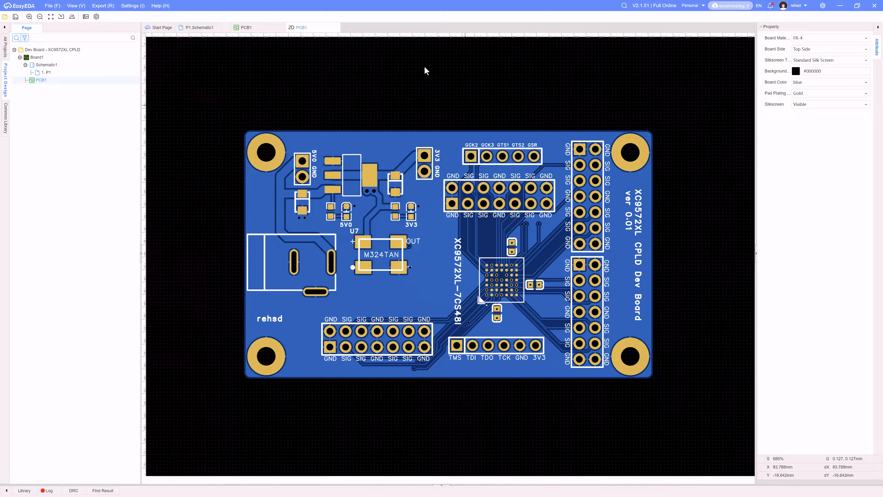
left_click(818, 52)
left_click(804, 65)
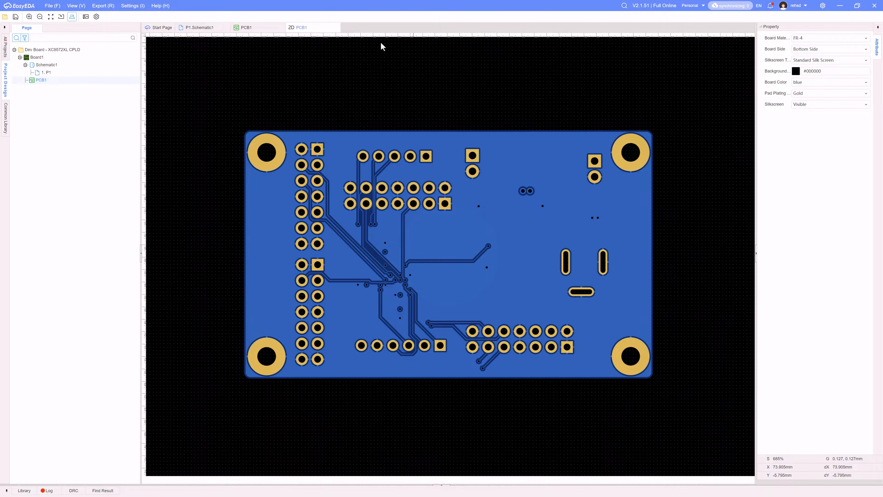
- Open a new 3D preview from the PCB layout and inspect the populated board while rotating it
left_click(245, 28)
left_click(103, 18)
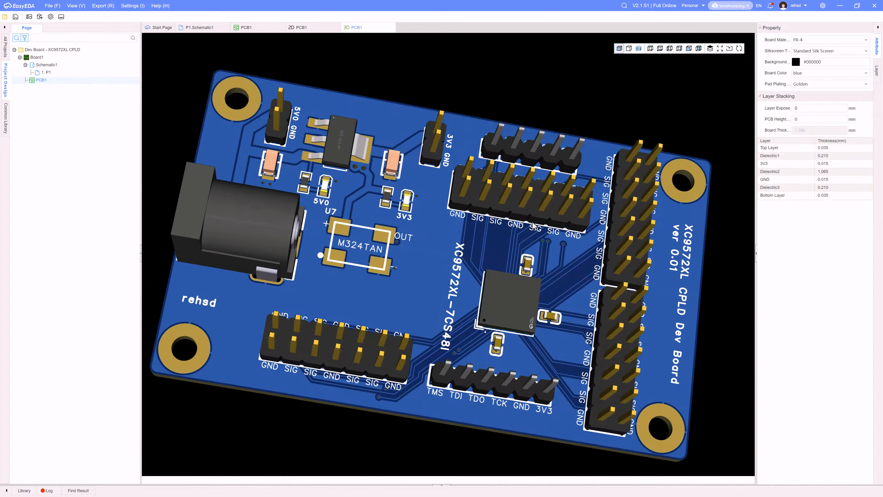
left_click_drag(233, 337, 245, 356)
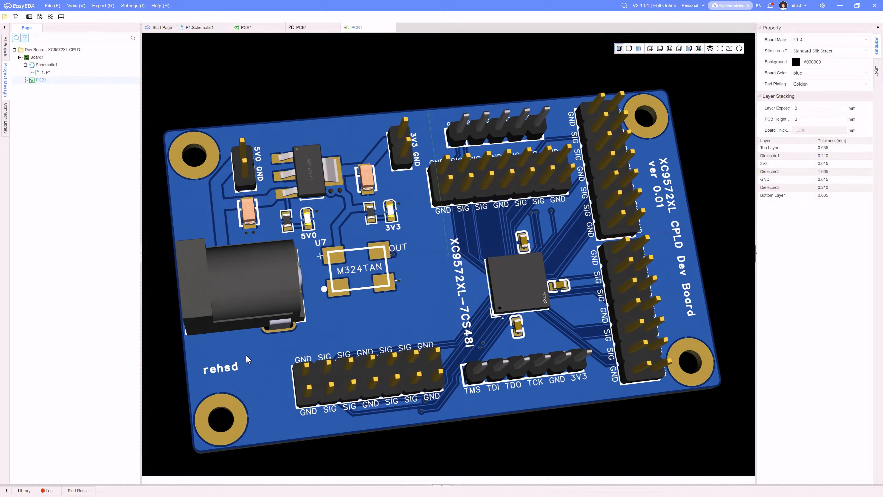
left_click_drag(438, 261, 382, 294)
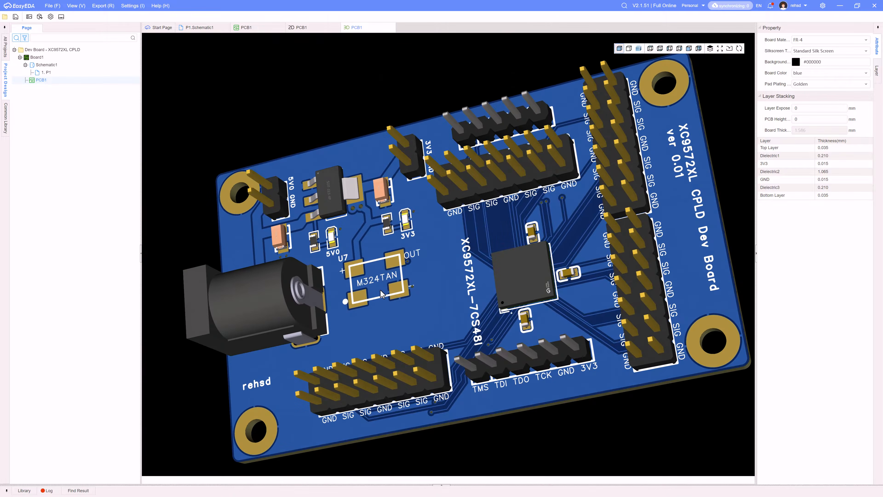
mouse_move(404, 258)
left_mouse_down()
mouse_move(432, 239)
mouse_move(417, 263)
mouse_move(394, 269)
left_mouse_up()
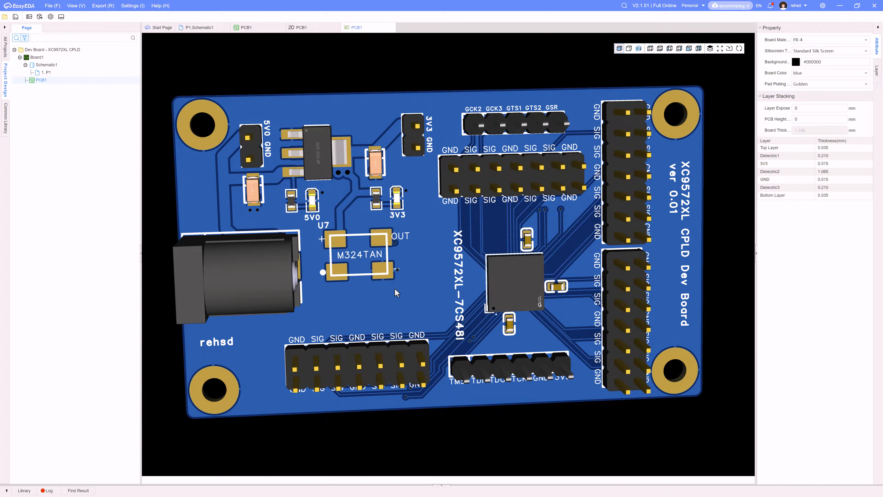
left_click_drag(396, 292, 374, 255)
left_click_drag(481, 243, 435, 217)
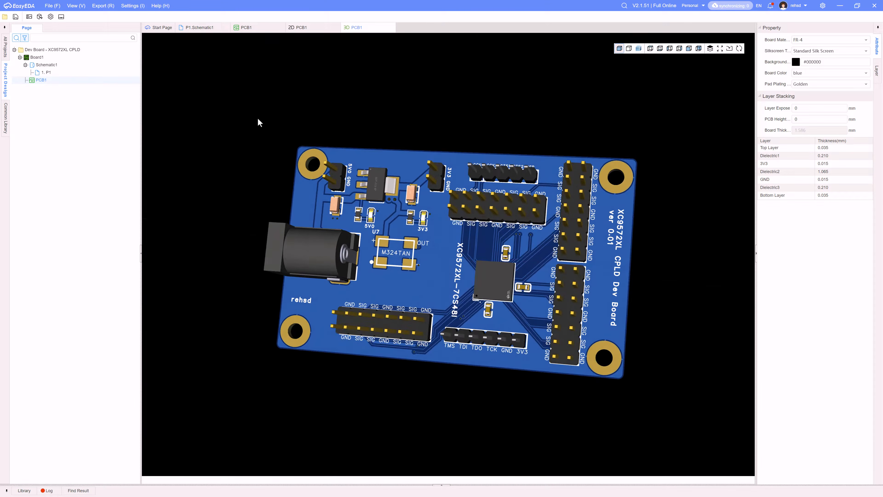
- Close the 3D and 2D previews and make the Top Layer active in the PCB layout
left_click(392, 27)
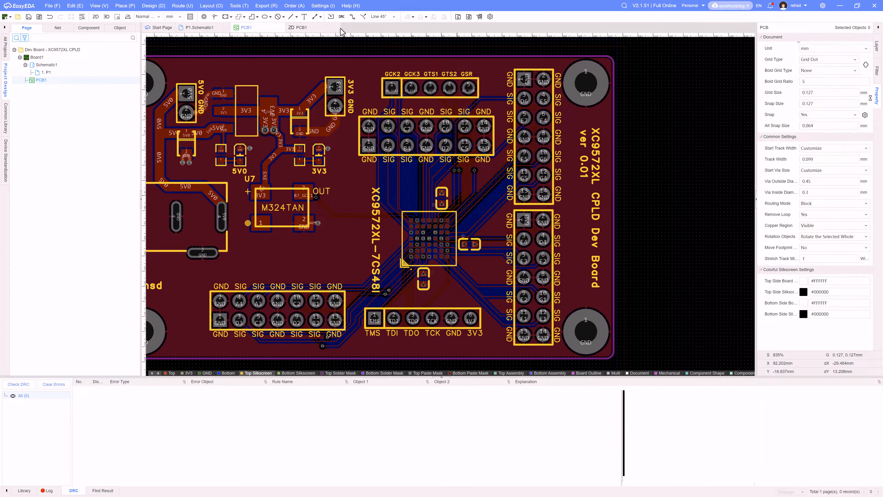
left_click(877, 46)
left_click(791, 62)
scroll(682, 142, "down", 3)
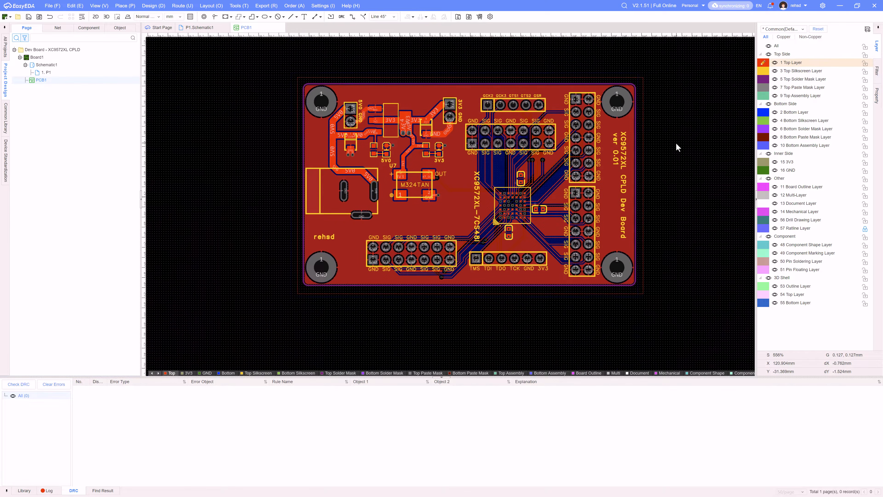
mouse_move(682, 142)
right_mouse_down()
mouse_move(718, 141)
mouse_move(719, 153)
right_mouse_up()
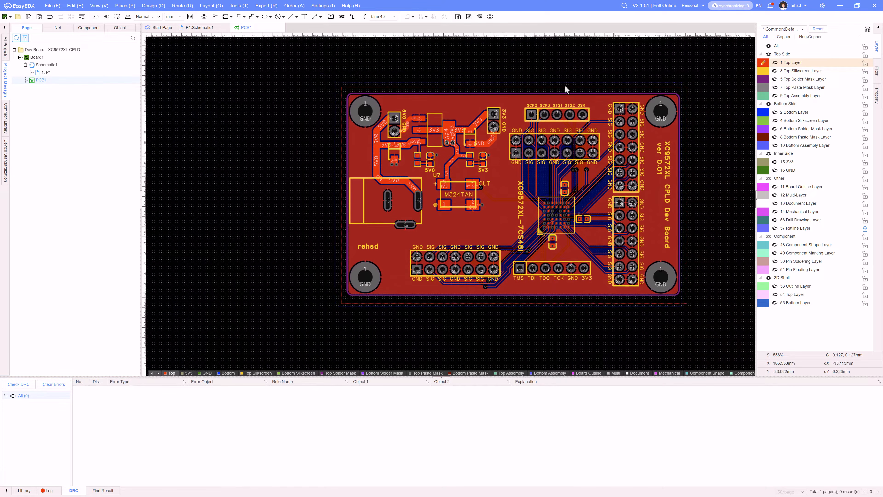
- Start the PCB order with a DRC check first and confirm continuing to JLCPCB with the generated order data
left_click(298, 7)
left_click(305, 26)
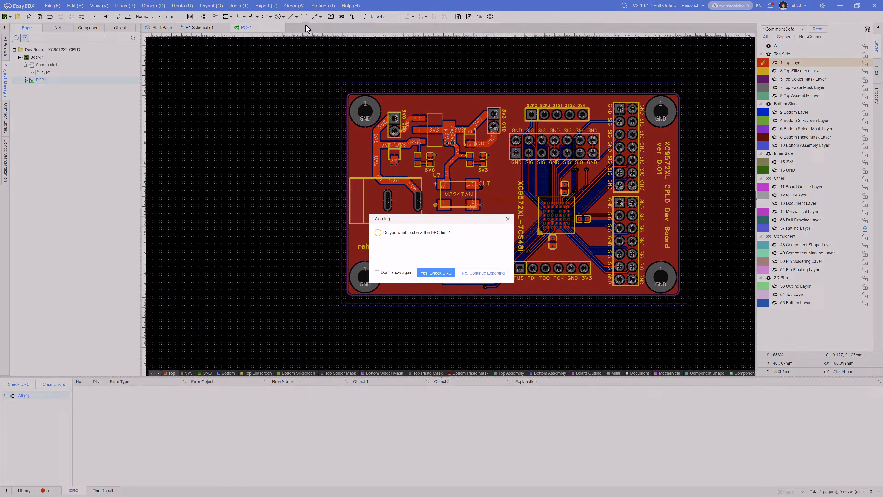
left_click(434, 273)
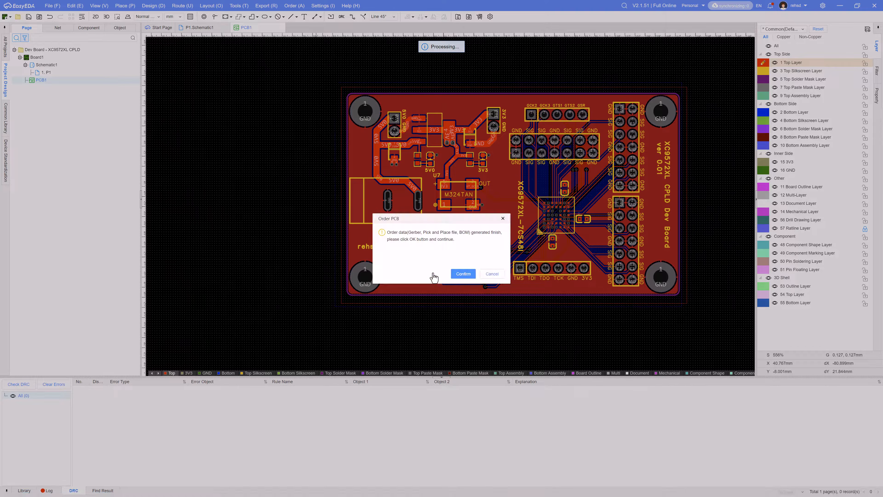
left_click(464, 273)
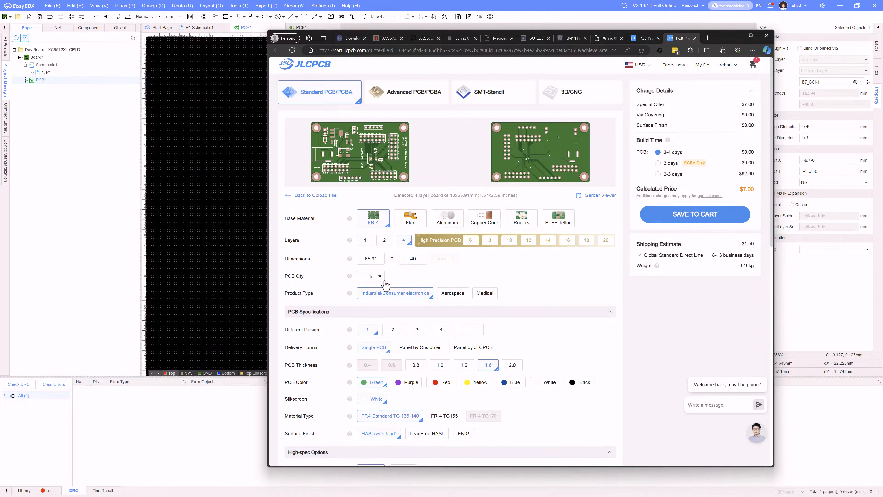
- Set the order's surface finish to ENIG and the via covering to Epoxy Filled & Capped
scroll(570, 272, "down", 3)
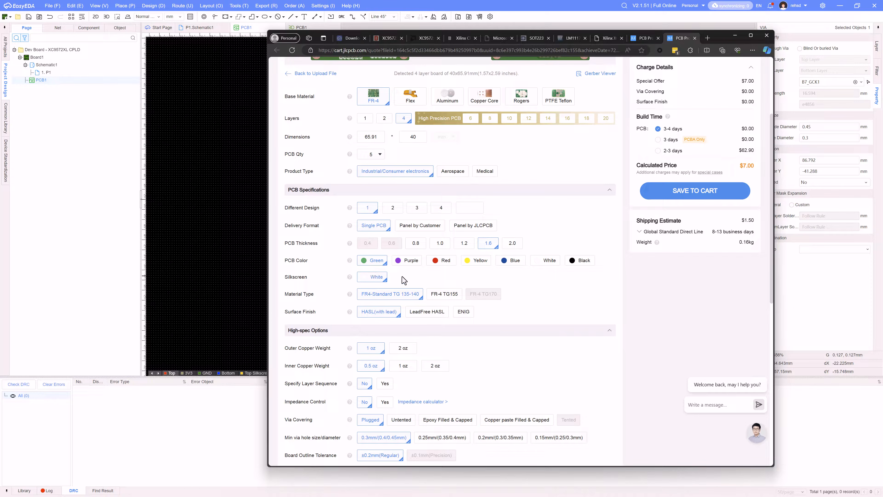
scroll(388, 272, "down", 2)
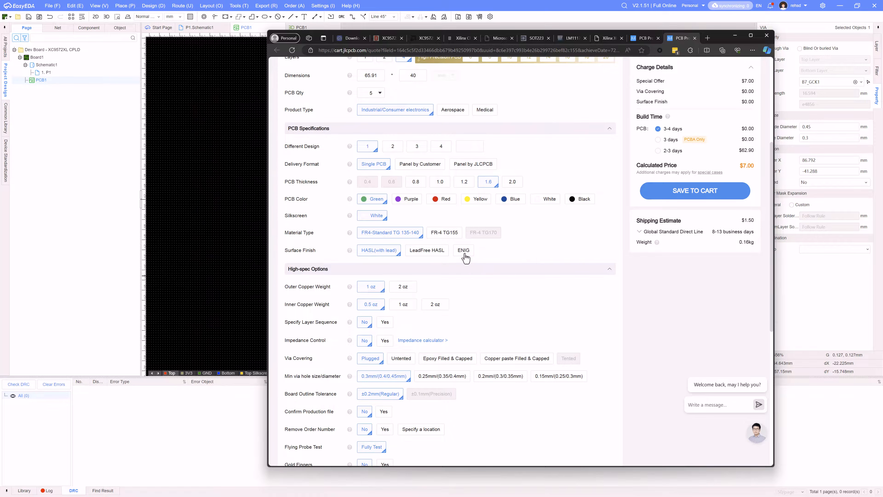
left_click(464, 254)
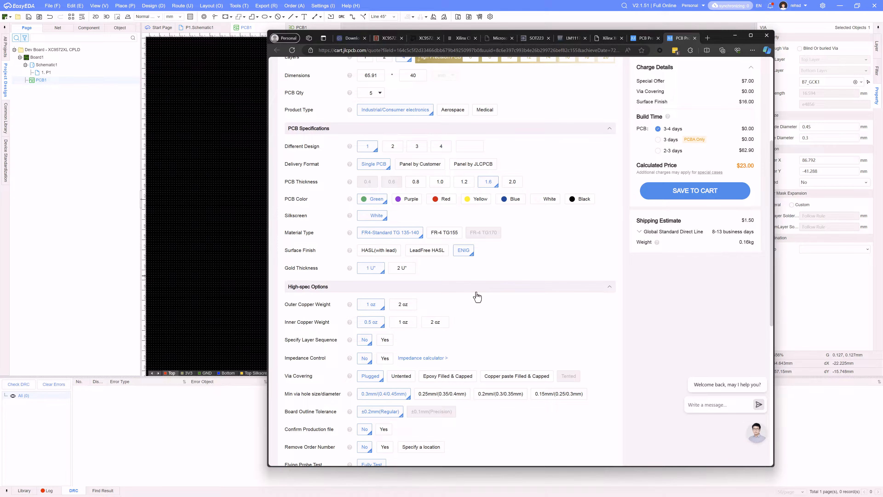
scroll(477, 296, "down", 2)
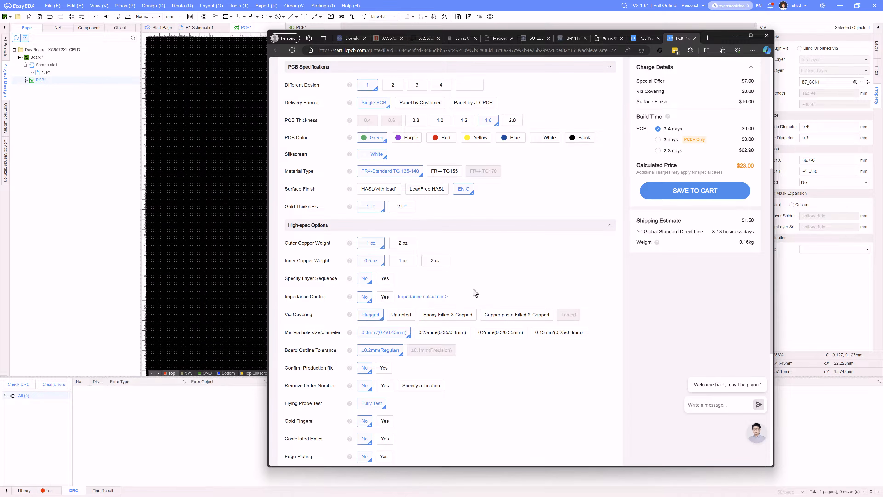
left_click(435, 317)
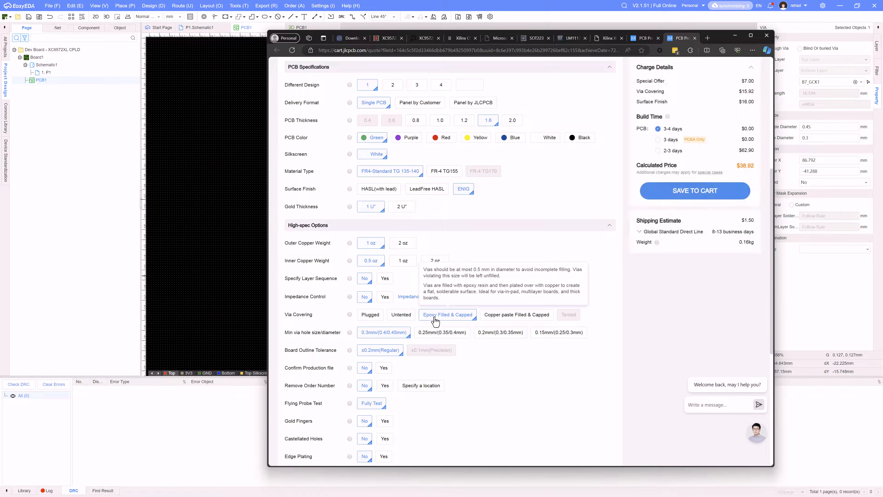
- Review the remaining high-spec, assembly and stencil options of the quote and save the PCB order to the cart
right_click(476, 387)
left_click(462, 398)
scroll(398, 339, "down", 2)
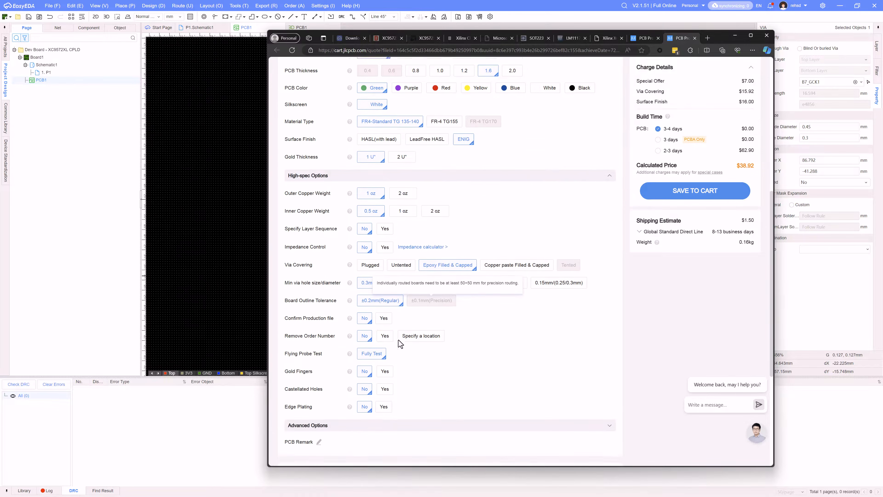
scroll(399, 339, "down", 1)
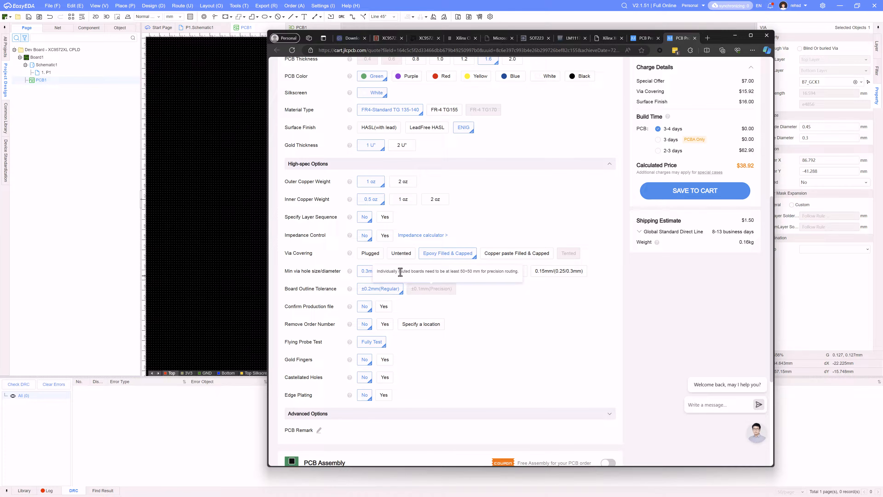
scroll(473, 349, "down", 2)
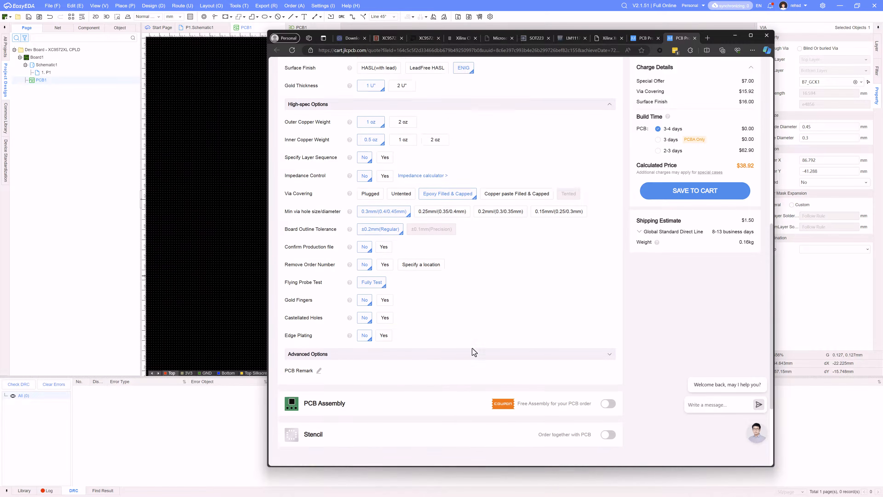
scroll(472, 348, "down", 2)
scroll(472, 348, "up", 8)
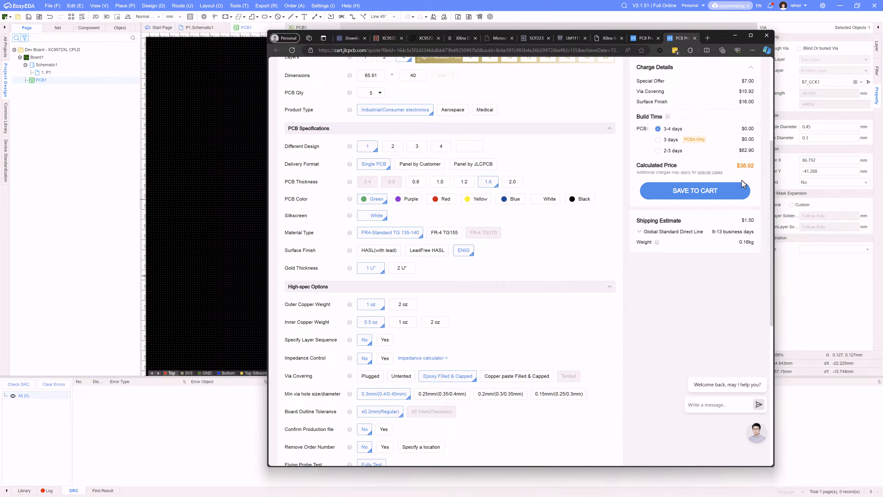
left_click(722, 188)
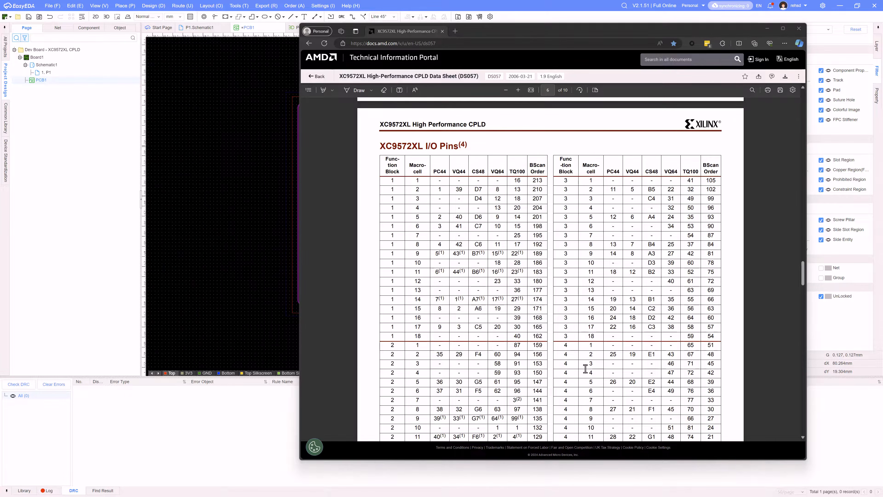
- Consult the XC9572XL I/O pin table in the data sheet, then switch to EasyEDA and hide all outline objects in the PCB layout
scroll(586, 369, "down", 1)
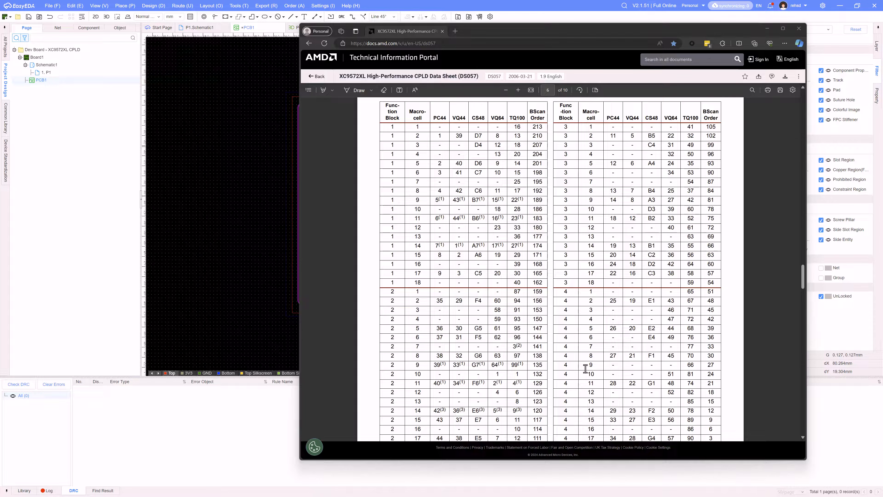
left_click(526, 12)
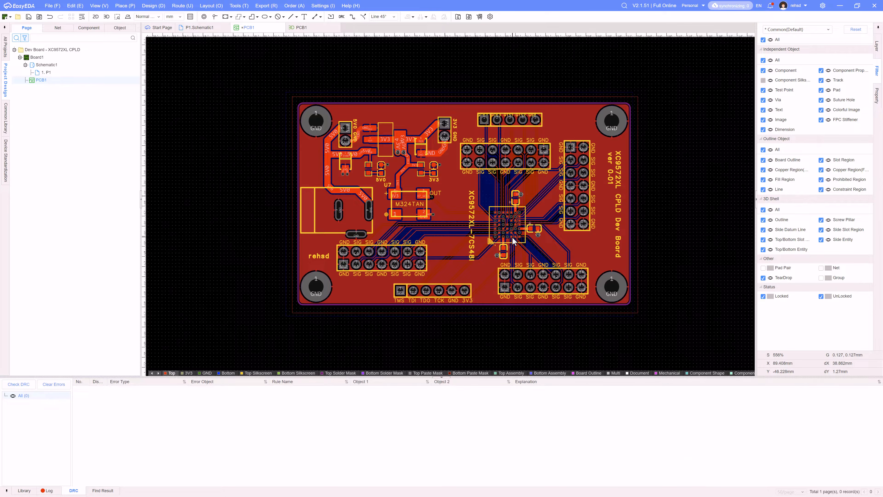
scroll(513, 240, "up", 5)
scroll(513, 240, "down", 2)
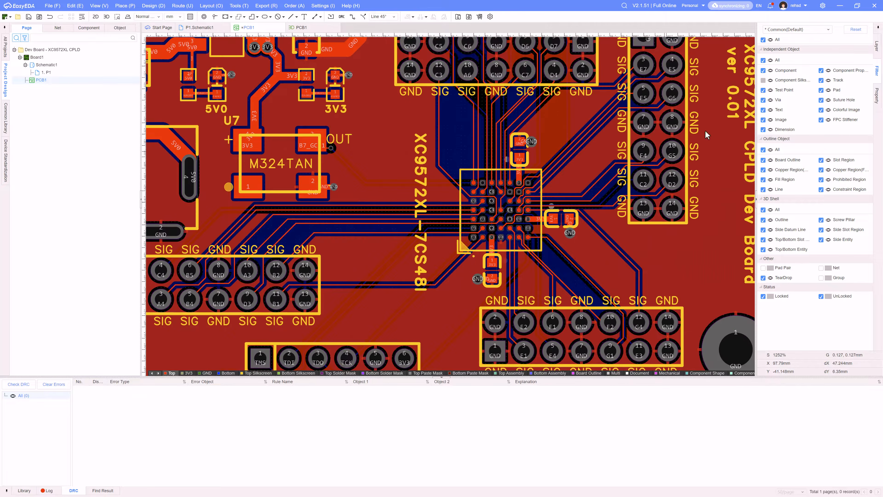
left_click(771, 149)
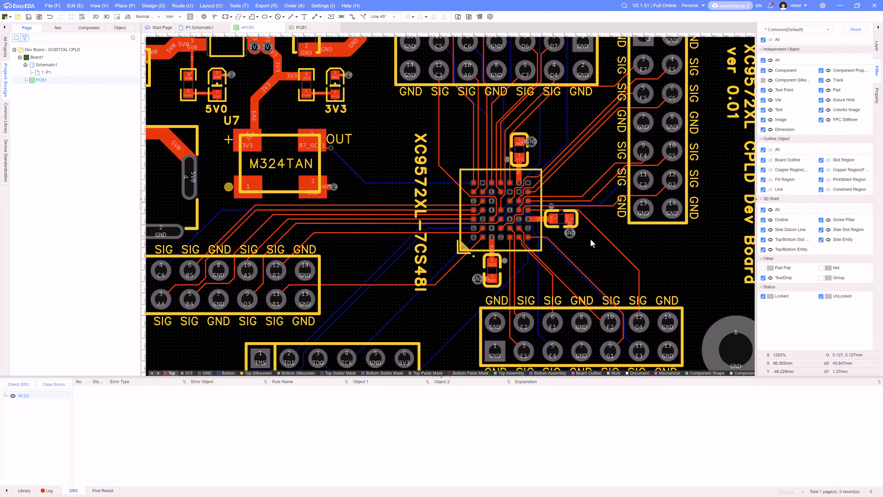
- Examine the signal traces between the 14-pin headers and the CPLD's pads in the PCB layout
scroll(527, 227, "up", 3)
scroll(437, 153, "down", 6)
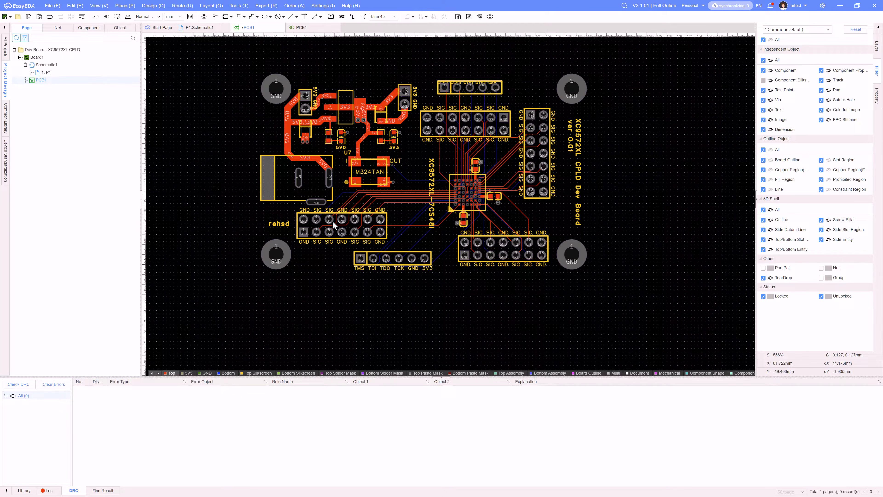
scroll(355, 213, "up", 3)
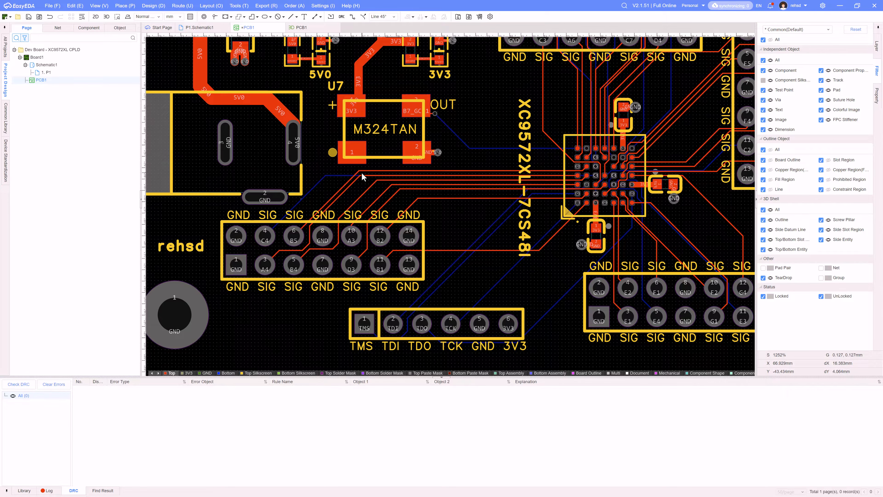
scroll(349, 179, "up", 1)
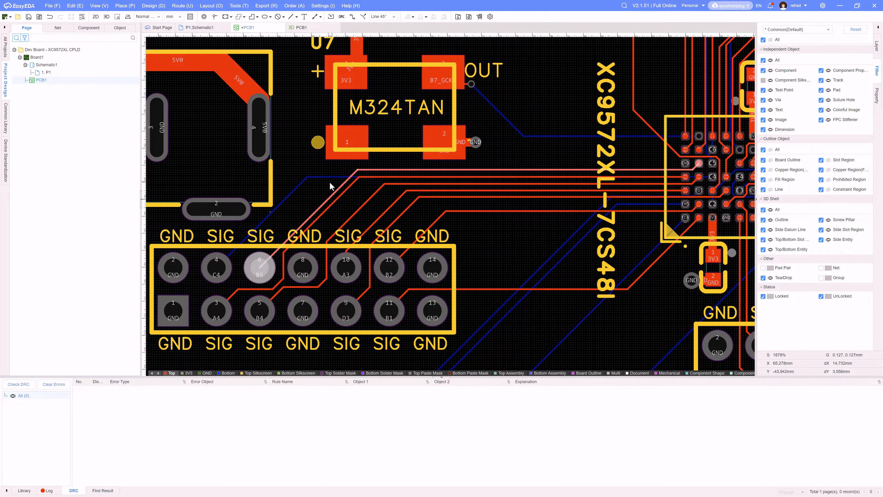
scroll(329, 186, "down", 1)
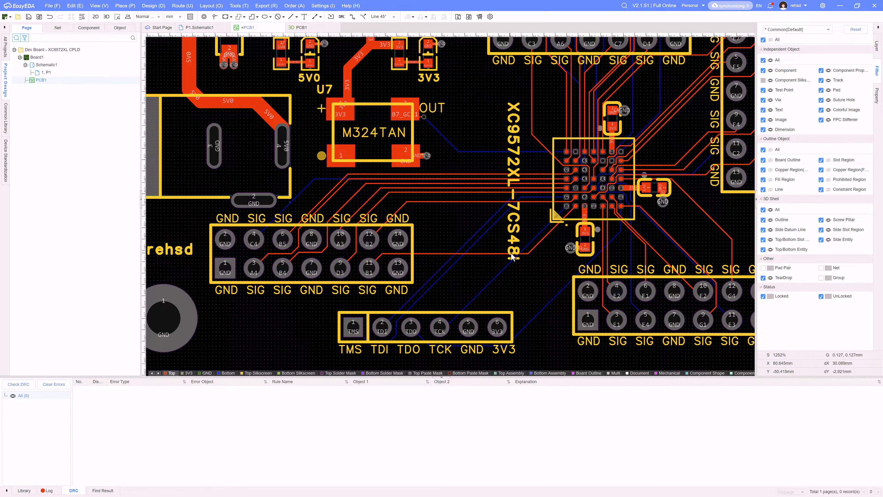
scroll(513, 258, "right", 5, "shift")
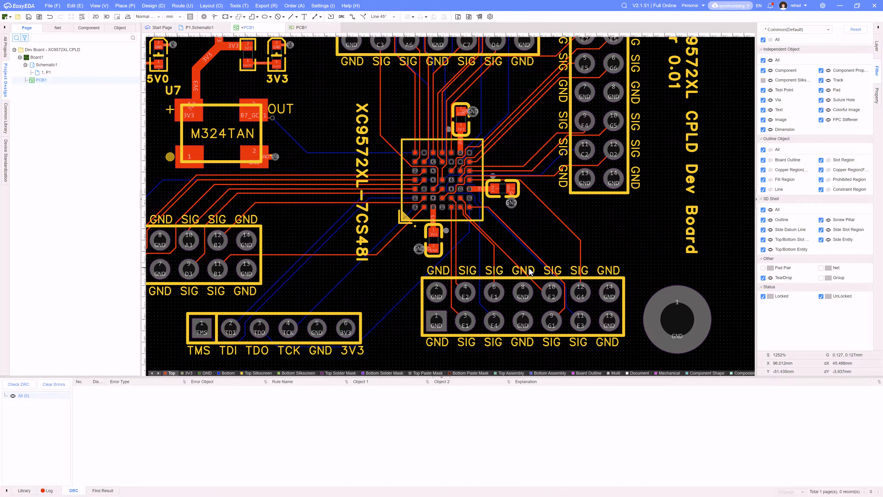
right_click_drag(553, 183, 554, 293)
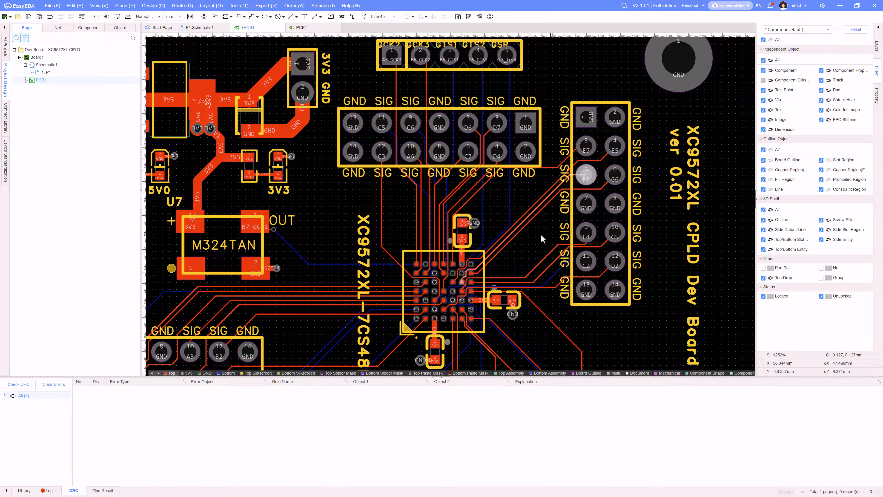
scroll(446, 281, "up", 2)
scroll(445, 296, "up", 4)
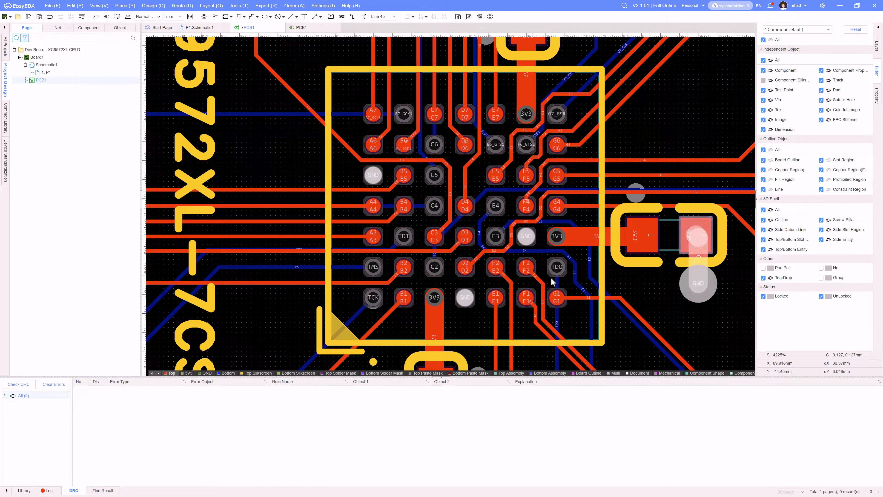
scroll(630, 279, "down", 6)
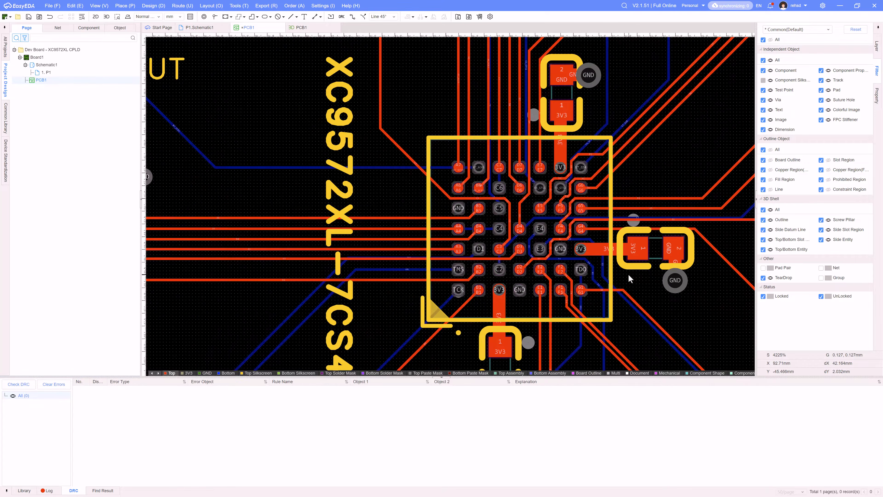
- Check the nets on headers U3 to U6 in the schematic and switch to the data sheet's I/O pin table
left_click(229, 31)
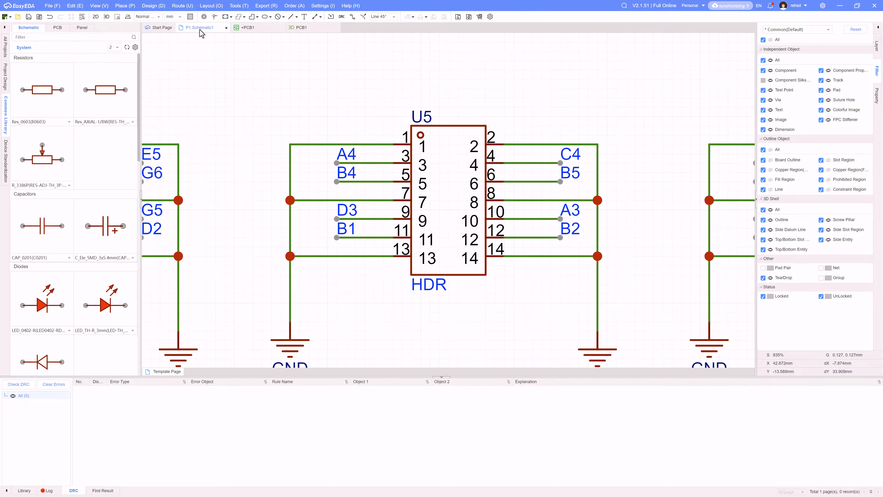
scroll(472, 288, "down", 5)
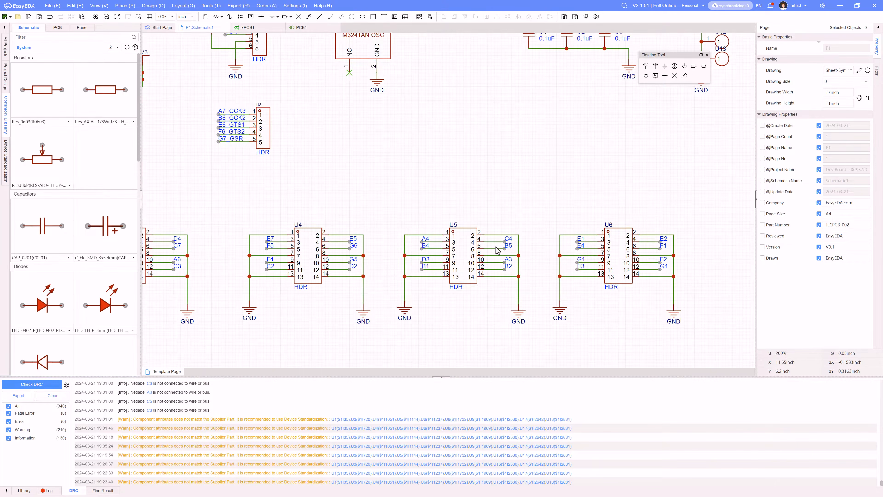
right_click_drag(488, 207, 579, 152)
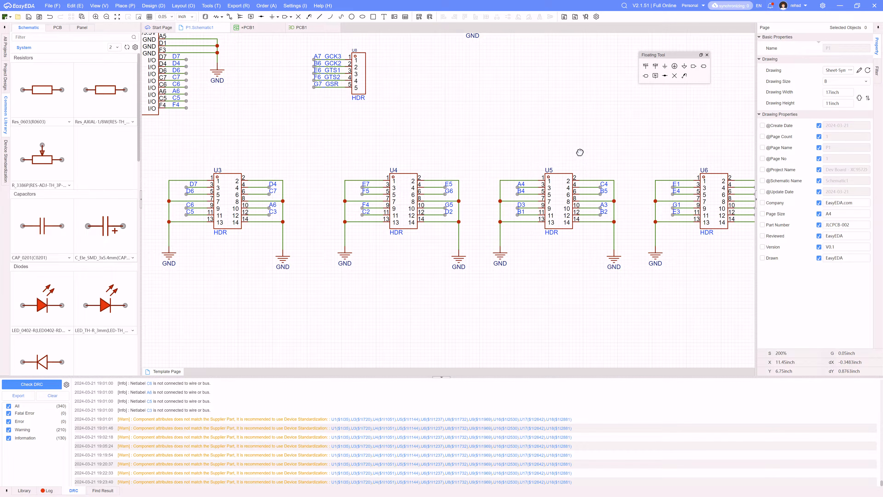
key("alt+Tab")
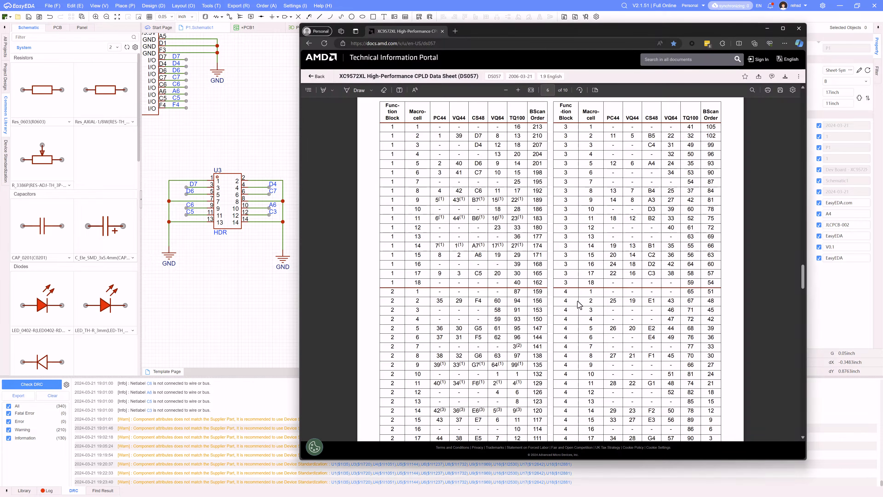